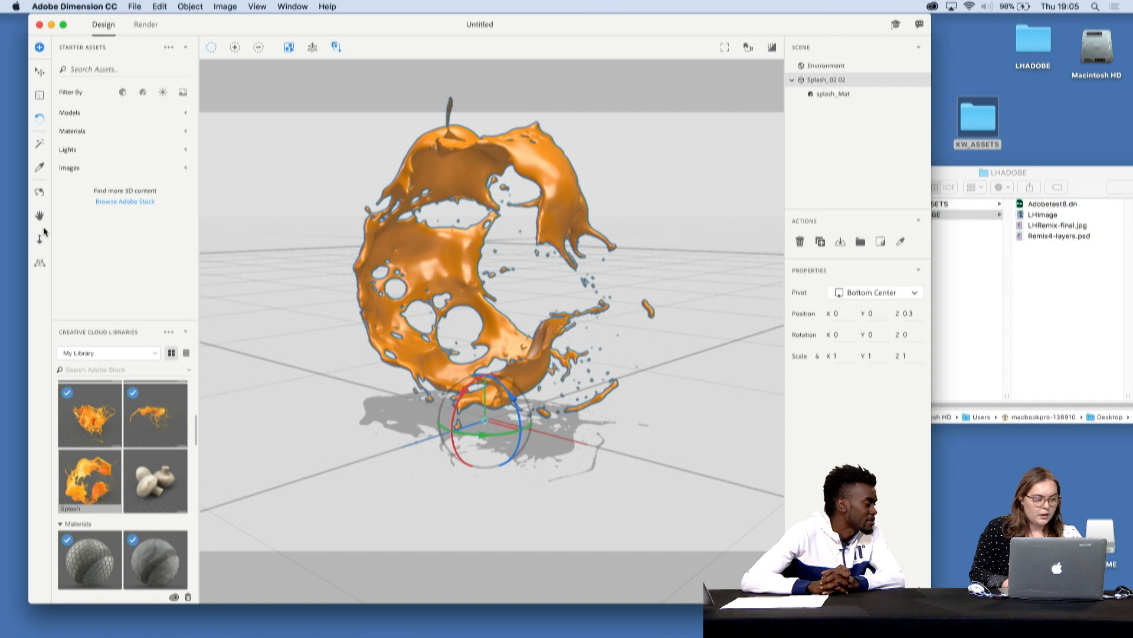
- Rotate the orange splash model to about X 155.3, Y 173.6, Z -159.2
left_click(40, 242)
left_click_drag(426, 415, 484, 437)
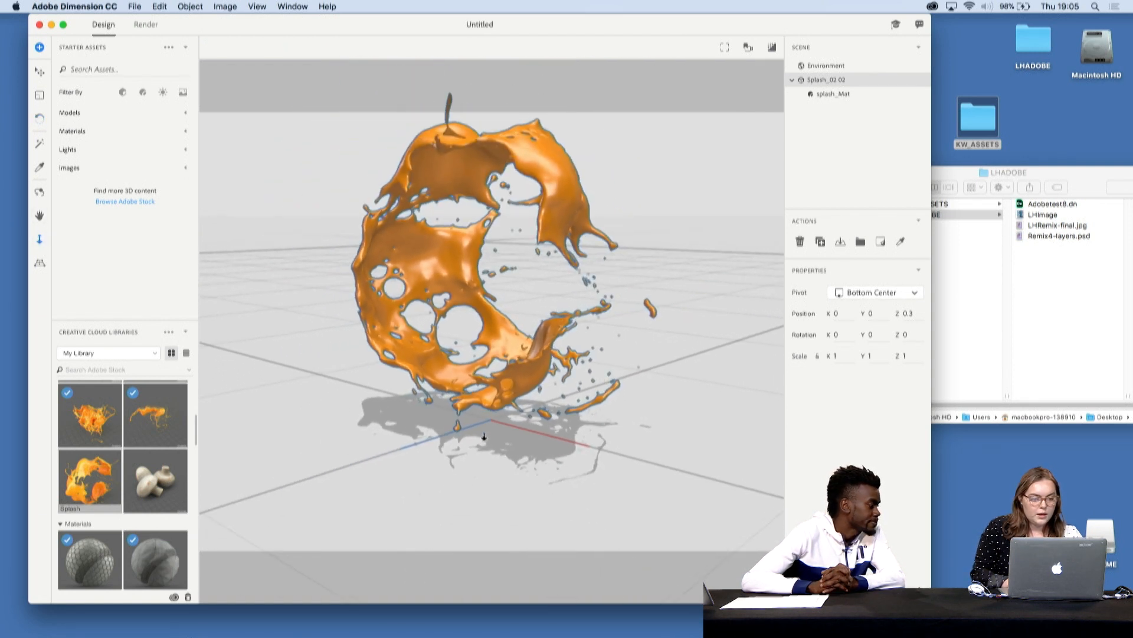
left_click(40, 119)
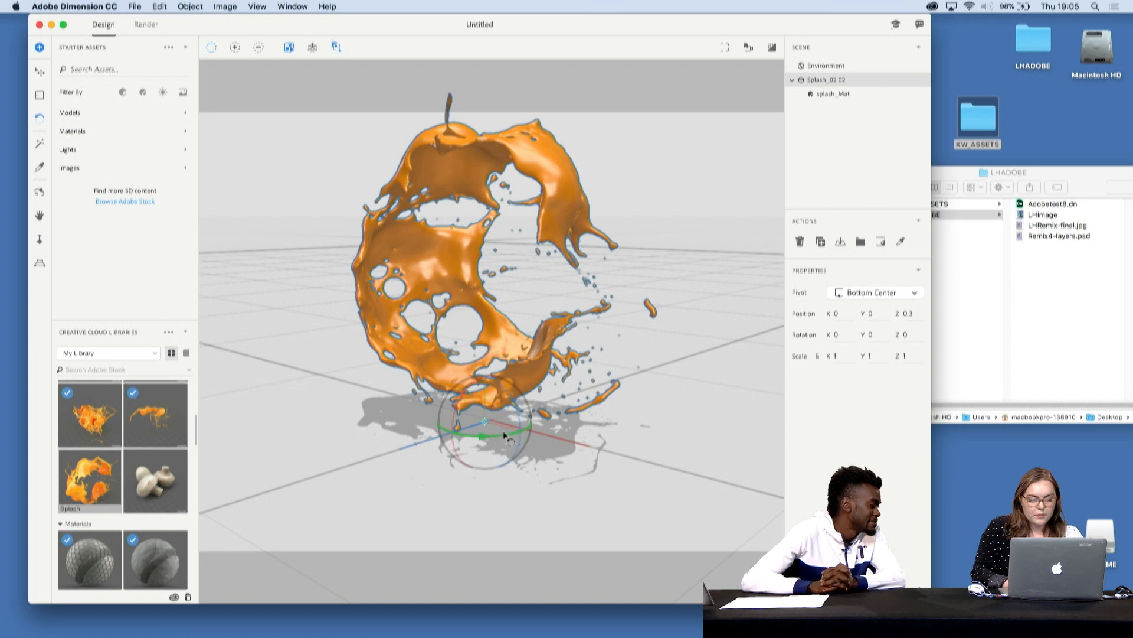
left_click(469, 434)
left_click(493, 406)
left_click_drag(500, 430, 525, 431)
left_click_drag(486, 396, 561, 412)
mouse_move(466, 412)
left_mouse_down()
mouse_move(549, 415)
mouse_move(351, 412)
mouse_move(506, 415)
mouse_move(480, 407)
mouse_move(493, 405)
mouse_move(483, 418)
left_mouse_up()
- Apply the Pink blistered paint material from the library to the splash model
scroll(186, 430, "up", 8)
scroll(186, 430, "down", 10)
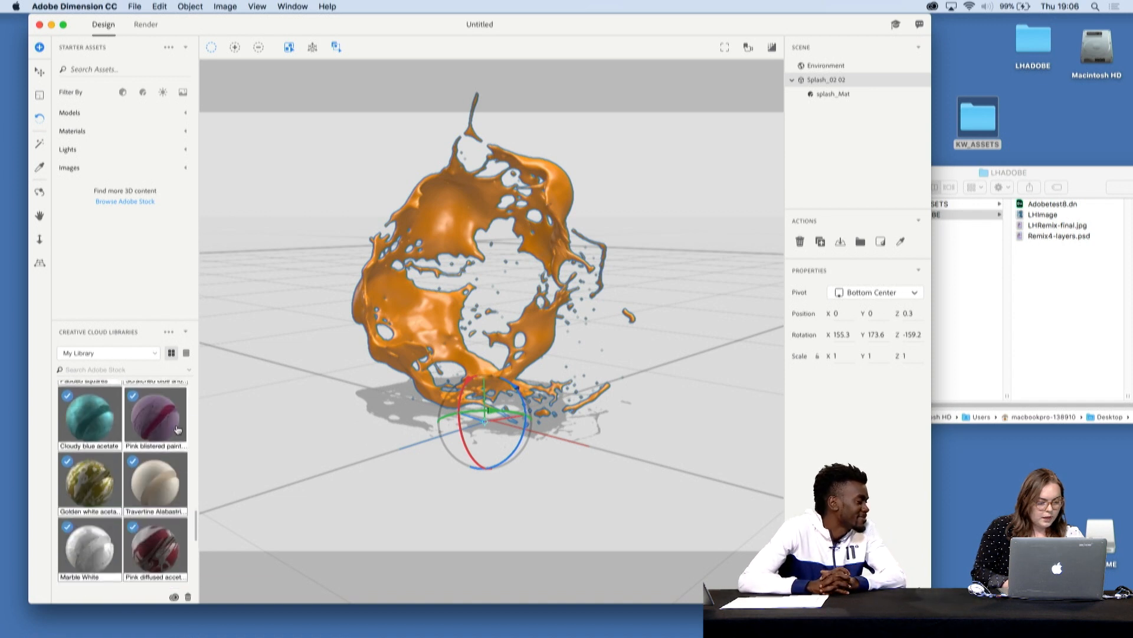
mouse_move(152, 424)
left_mouse_down()
mouse_move(538, 328)
mouse_move(372, 342)
left_mouse_up()
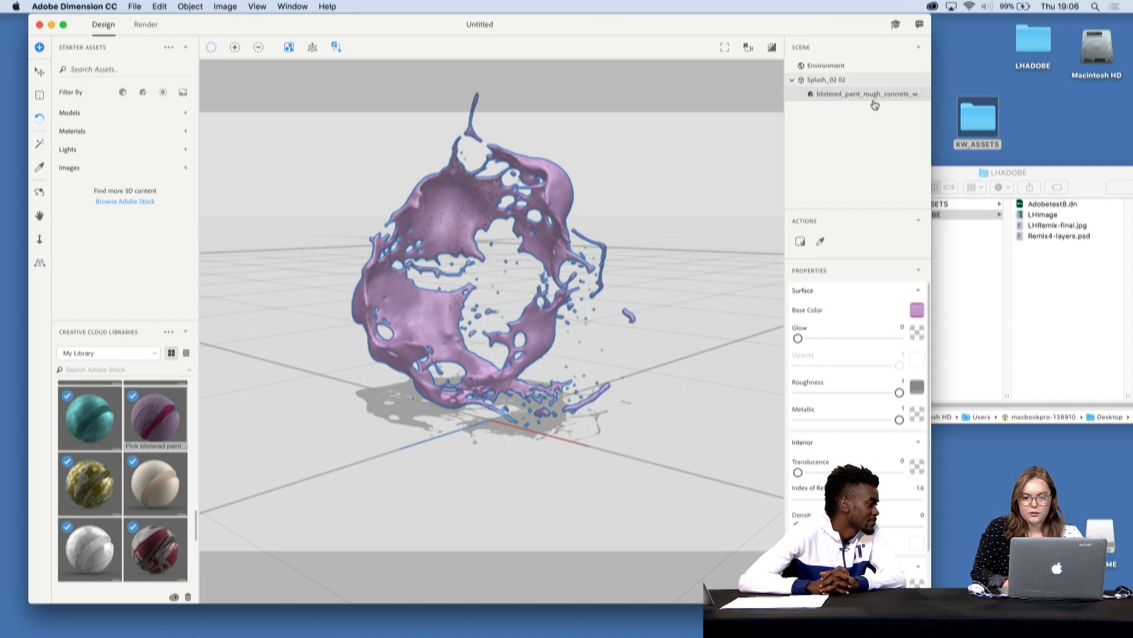
- Open the material's base color image for editing in Photoshop
left_click(918, 312)
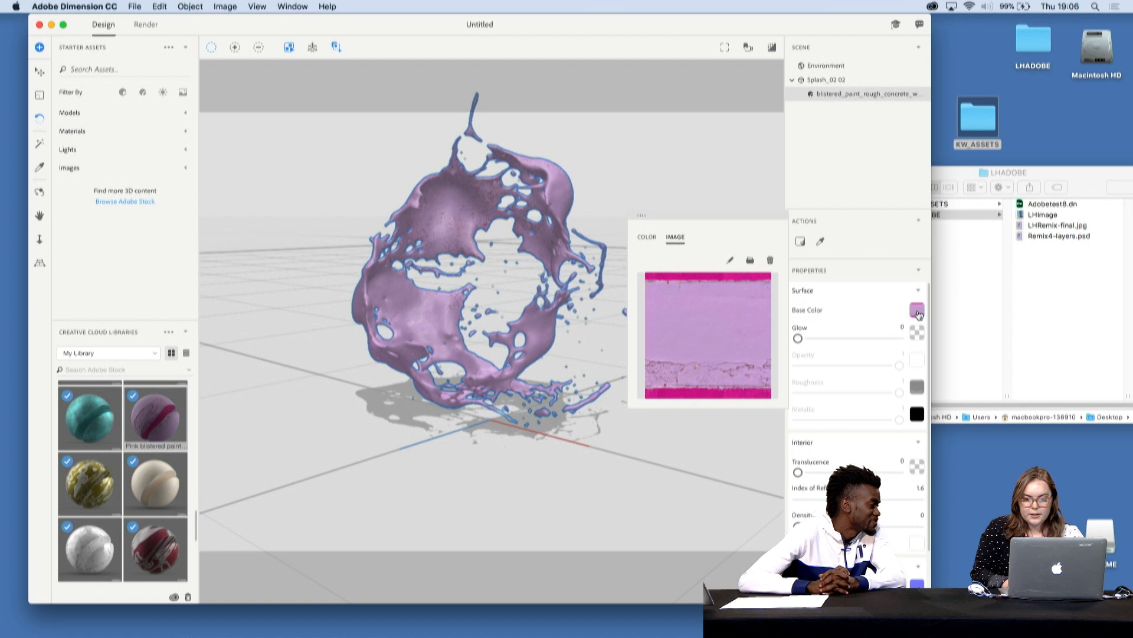
left_click(731, 261)
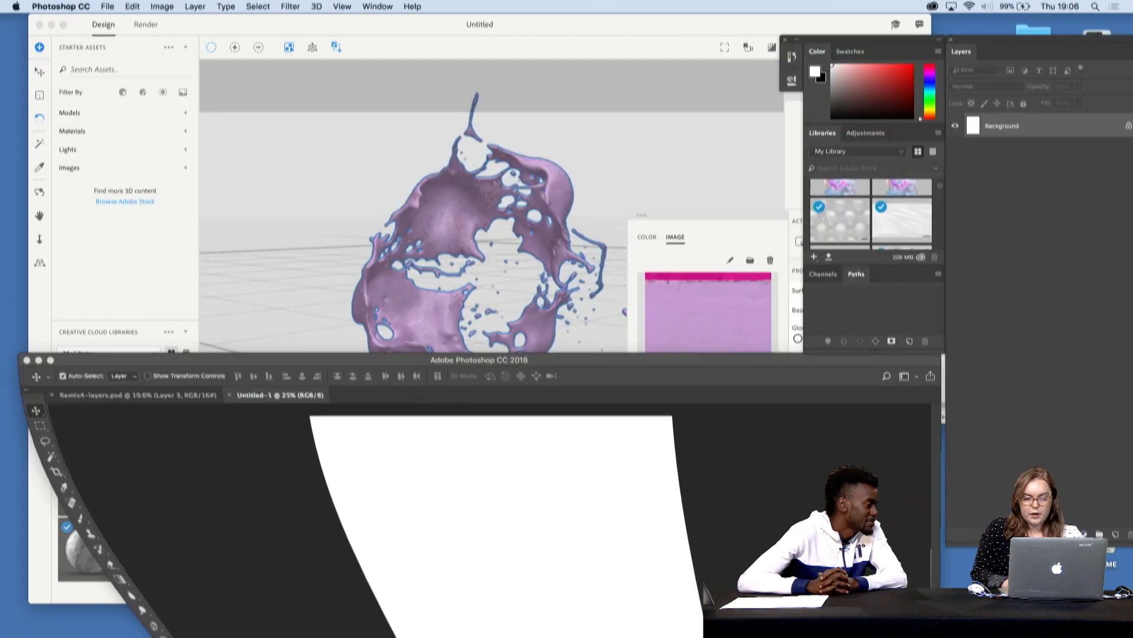
left_click_drag(591, 509, 598, 81)
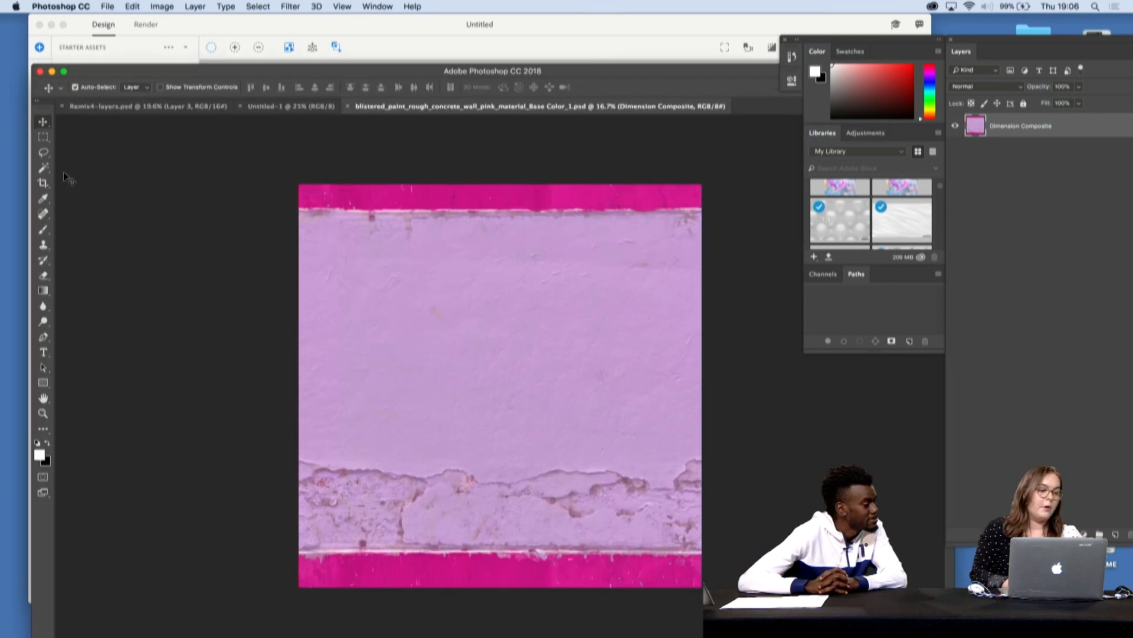
- Crop the texture to a square in its lower-left area, covering the cracked plaster and magenta strip
left_click(43, 184)
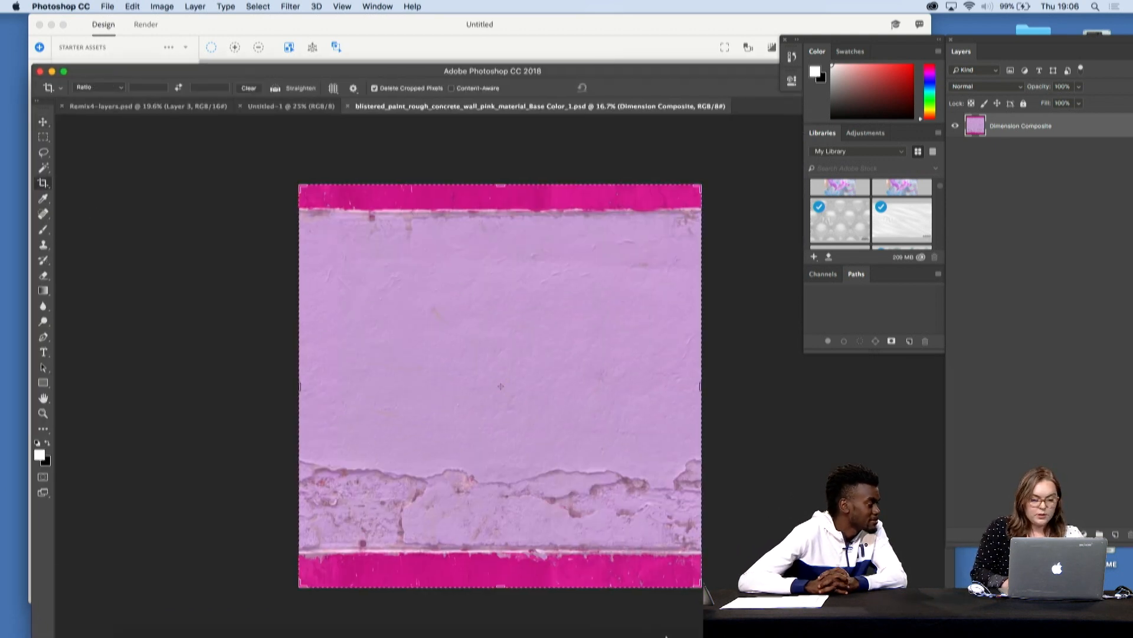
left_click_drag(699, 187, 590, 300)
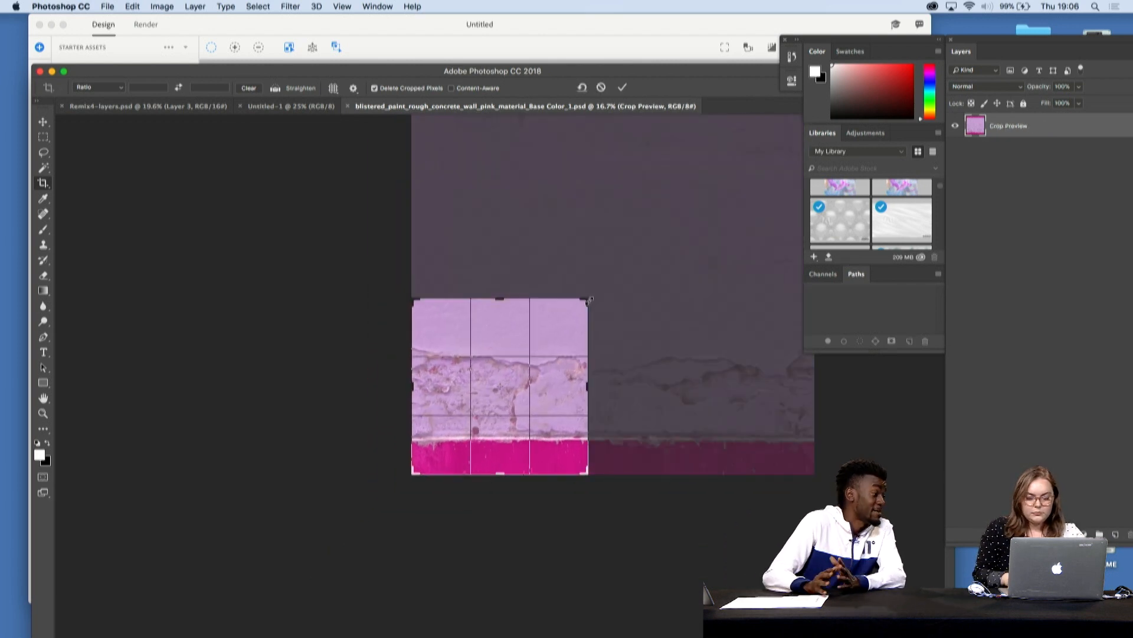
key("Return")
- Lighten the texture with a Curves adjustment, raising the RGB curve at input 121 to output 162
left_click(162, 7)
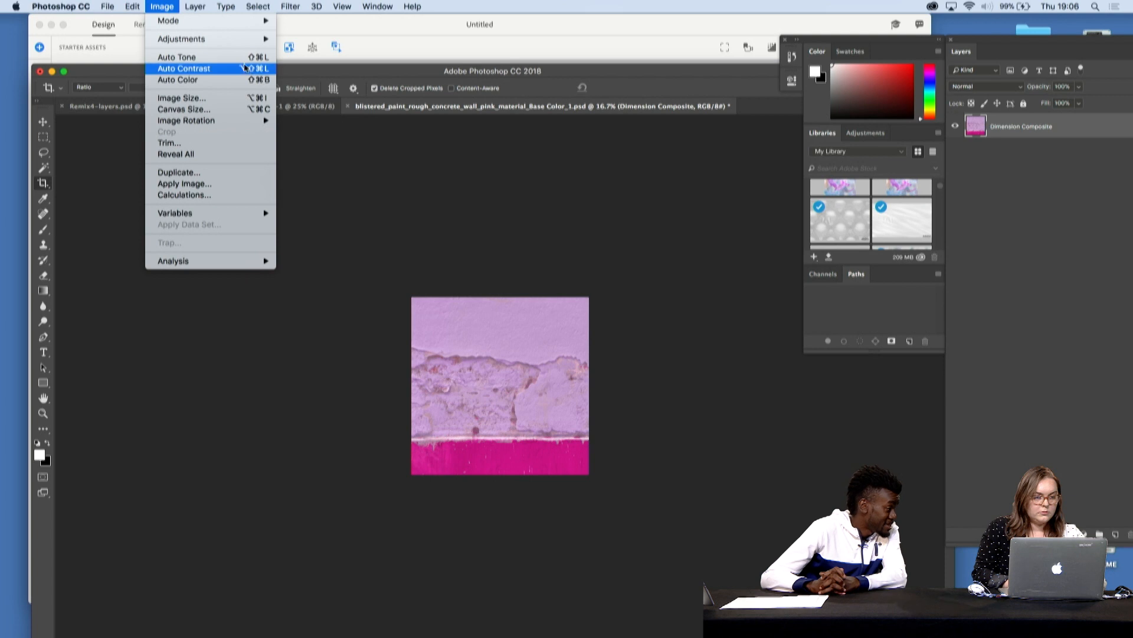
mouse_move(248, 39)
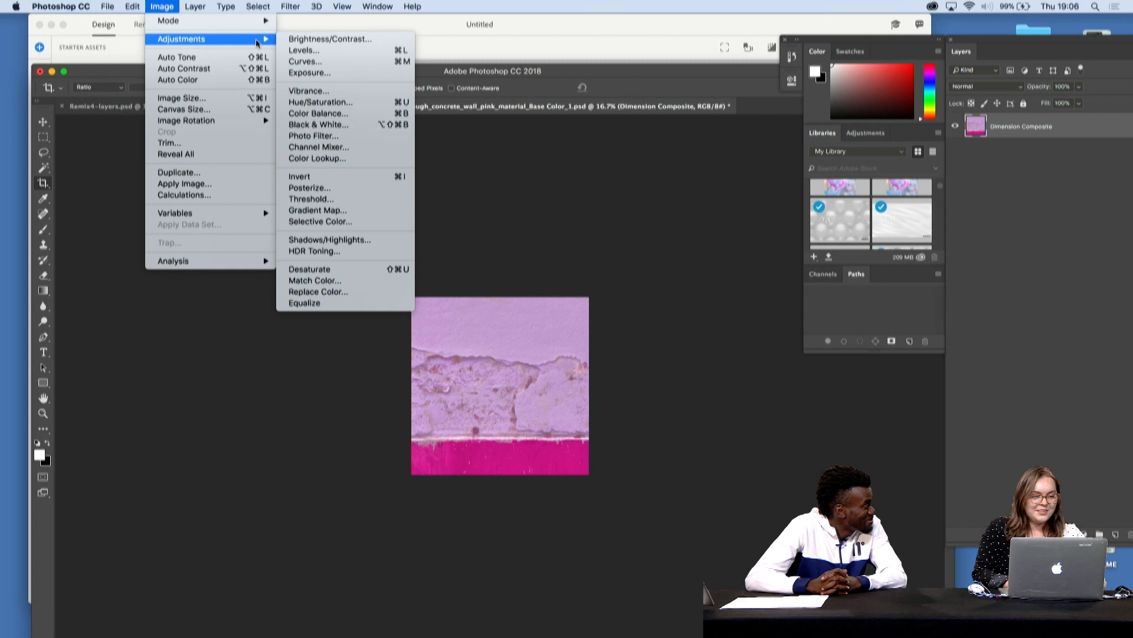
left_click(318, 62)
left_click_drag(505, 255, 496, 235)
left_click_drag(460, 137, 685, 251)
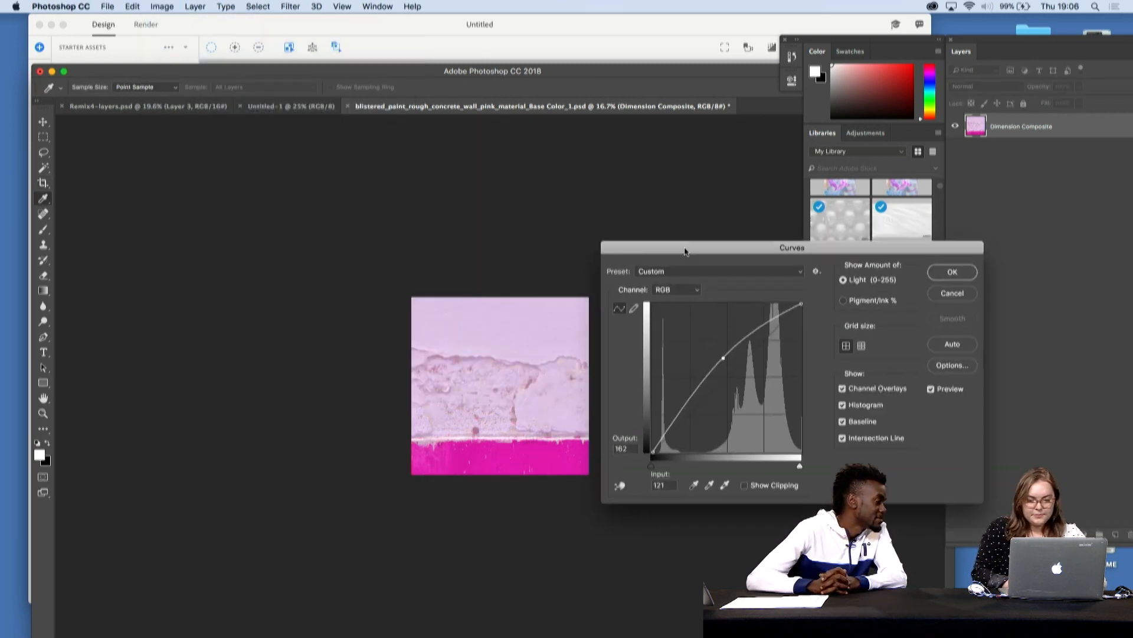
- Raise the middle of the Blue channel curve slightly and apply the Curves adjustment
left_click(682, 288)
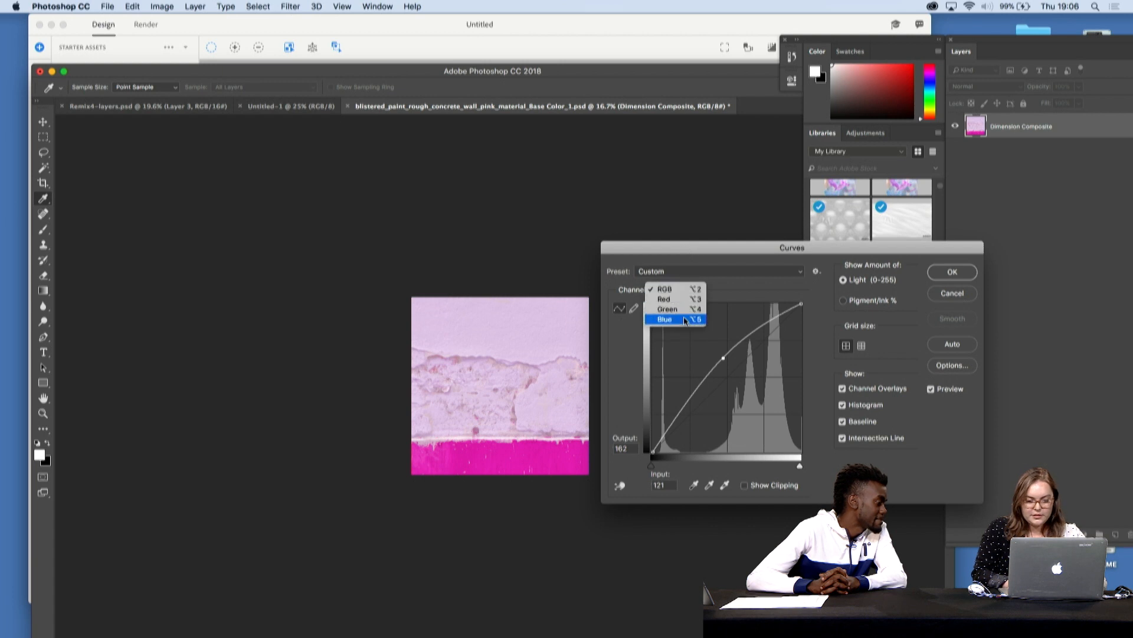
left_click_drag(727, 376, 718, 361)
left_click(952, 272)
key("c")
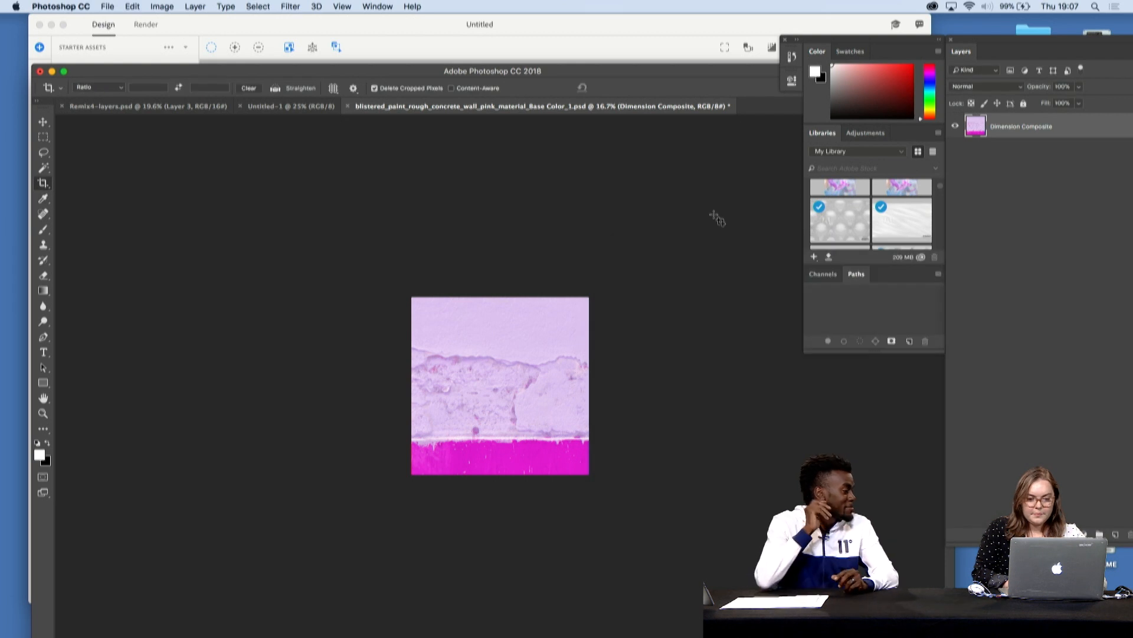
- Save the edited texture, switch back to Adobe Dimension and check the base color image on the splash
key("super+s")
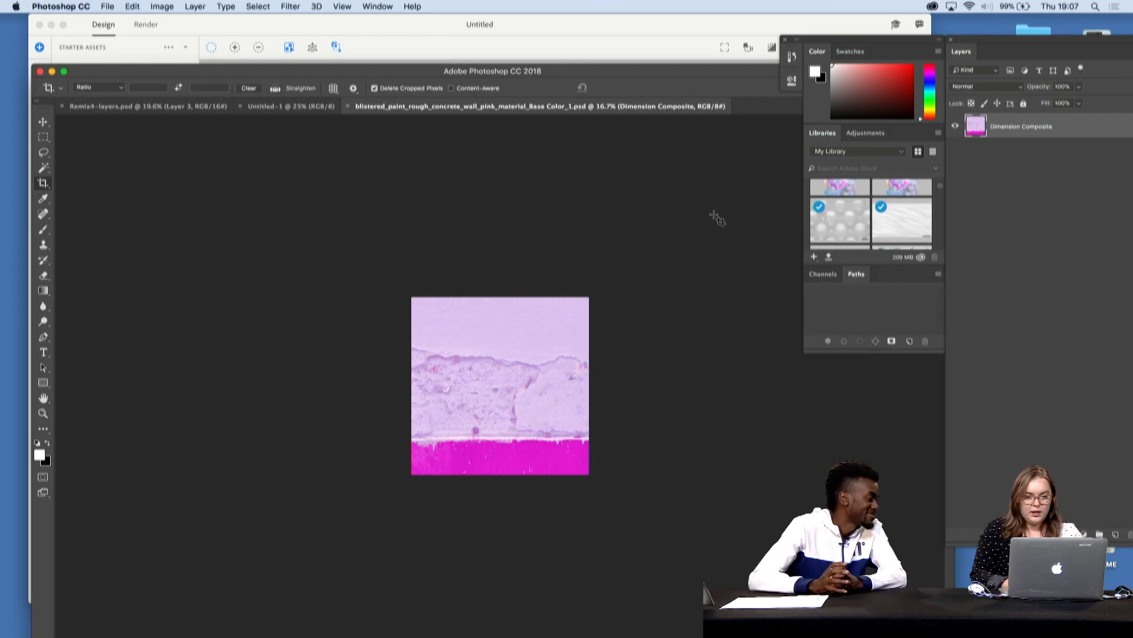
left_click(52, 71)
left_click(677, 36)
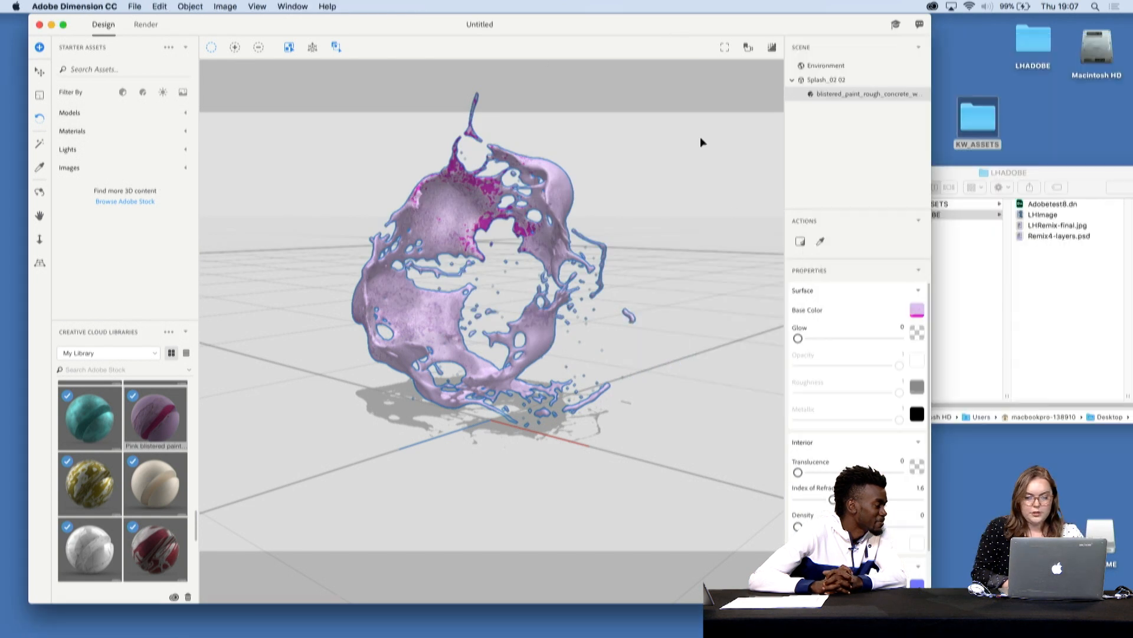
left_click(919, 315)
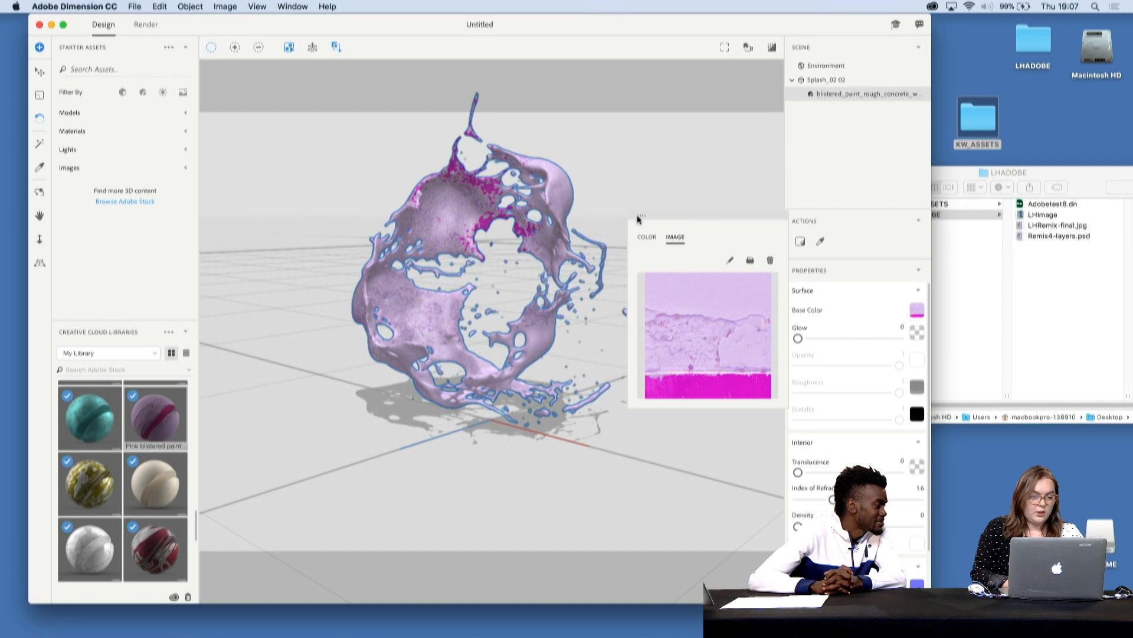
left_click(436, 239)
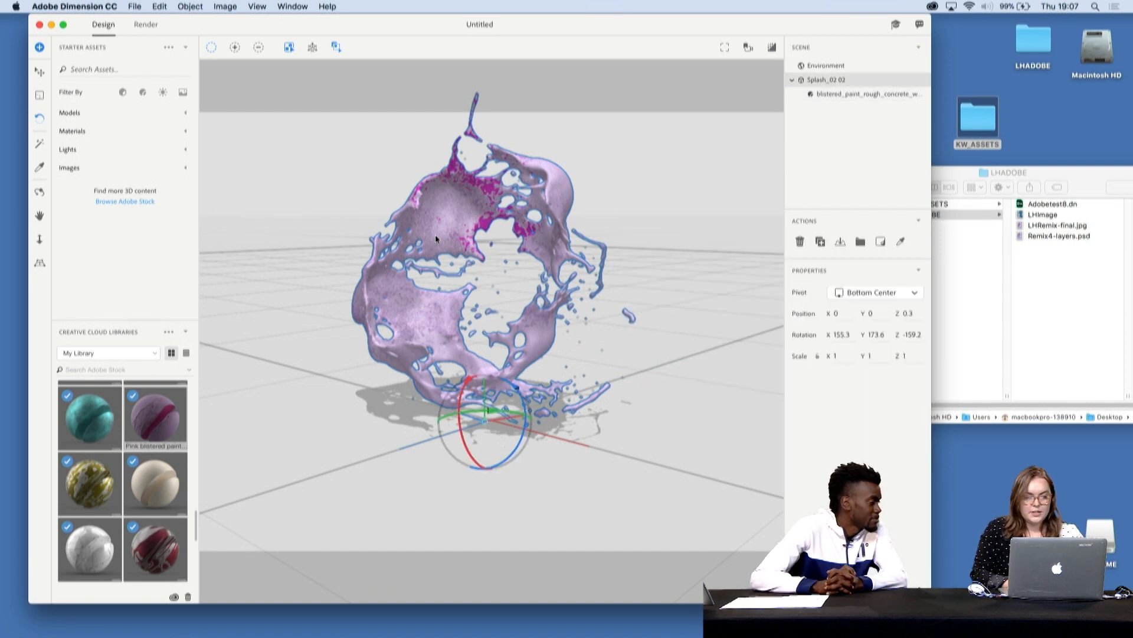
- Set the starter image Desert Backdrop as the scene background without matching the scene to it
scroll(168, 469, "up", 2)
scroll(168, 470, "up", 5)
scroll(168, 469, "up", 4)
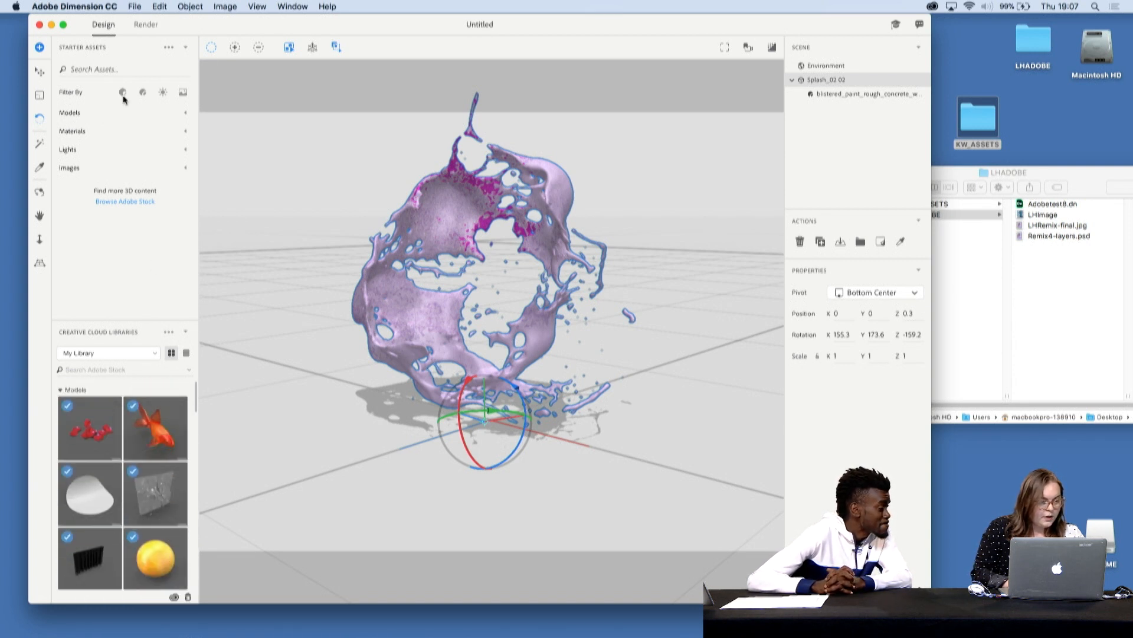
left_click(185, 152)
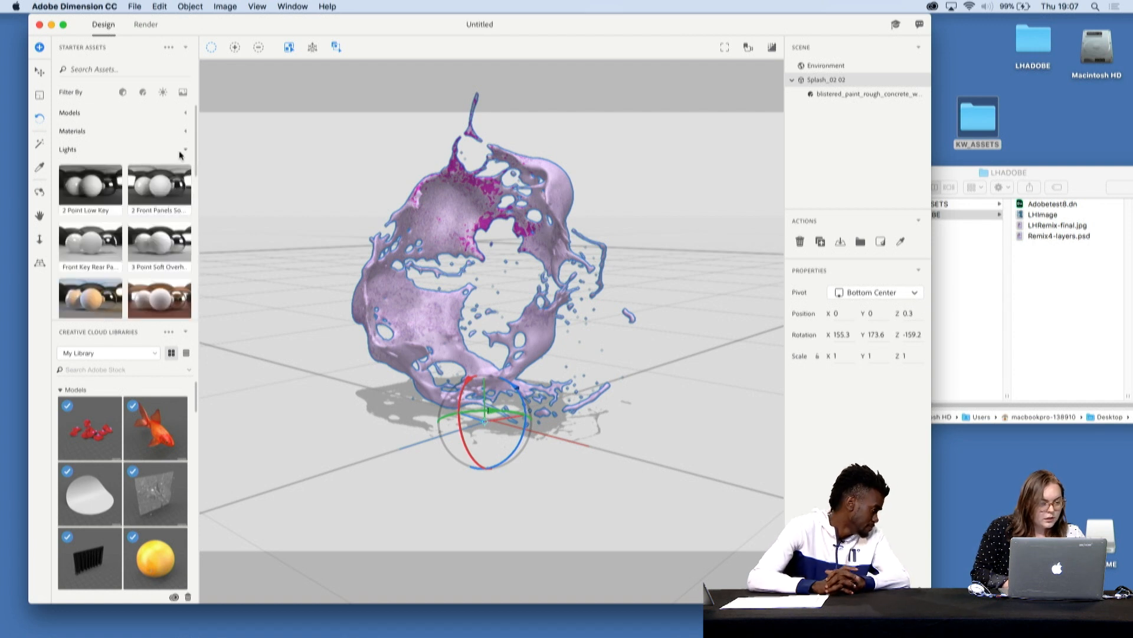
left_click(186, 151)
left_click(186, 169)
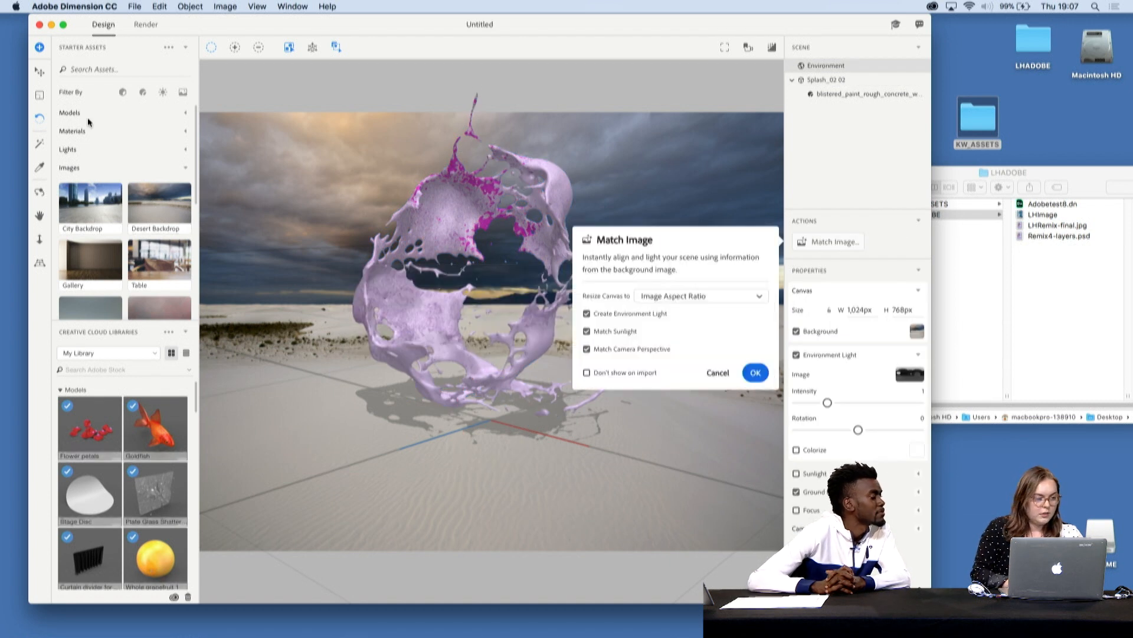
key("Return")
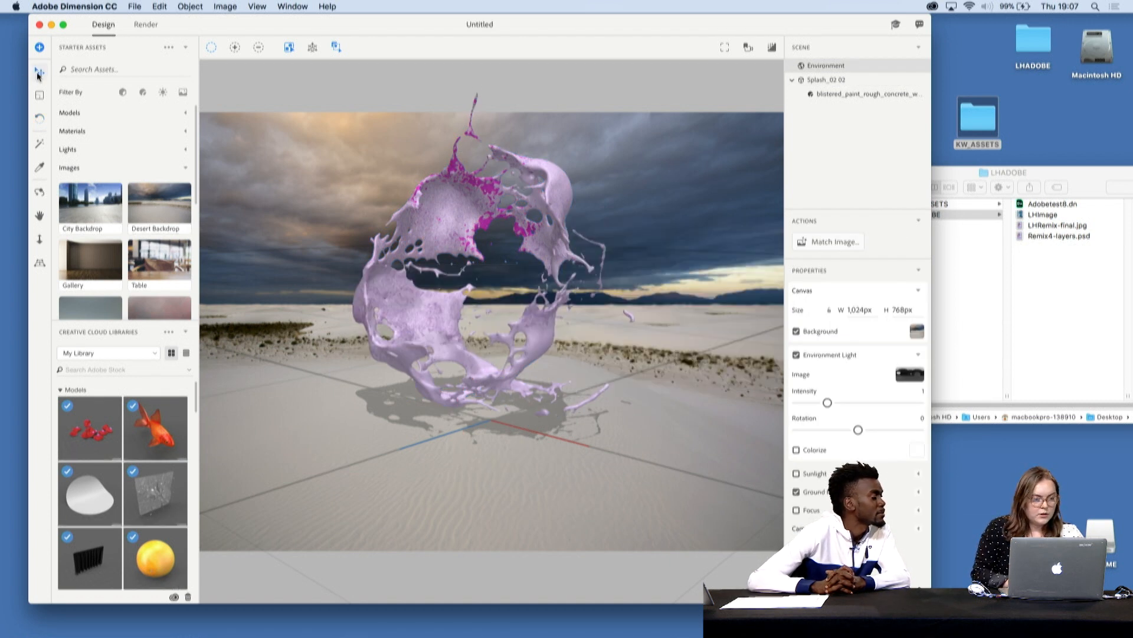
- Move the splash model above the sand to about X 5.1, Y 1.5, Z 6.3
left_click(362, 273)
left_click(508, 379)
left_click(494, 384)
left_click_drag(458, 410, 377, 473)
left_click_drag(385, 313, 390, 239)
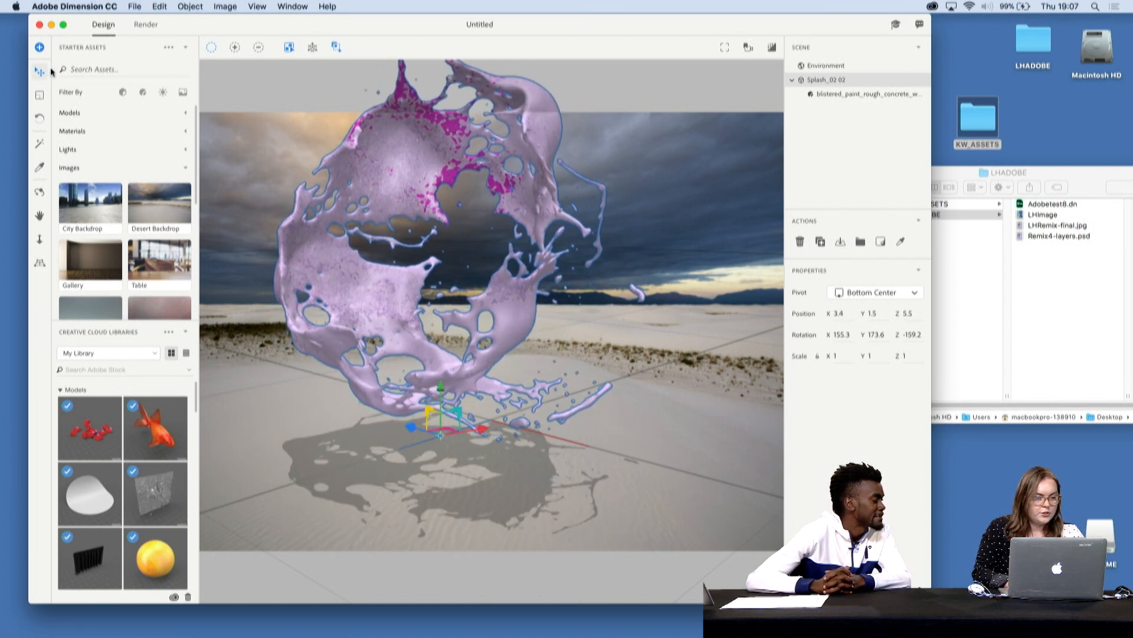
left_click_drag(402, 161, 420, 187)
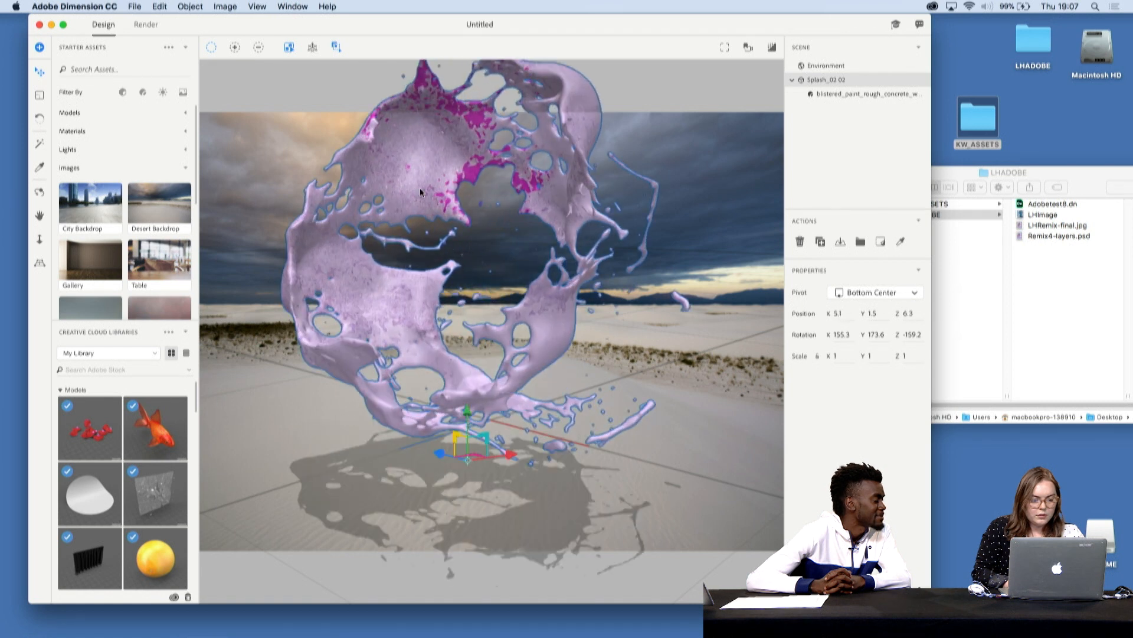
- Scale the splash model down uniformly to about 0.7
left_click(40, 95)
left_click(695, 190)
left_click(565, 197)
left_click_drag(555, 309, 447, 494)
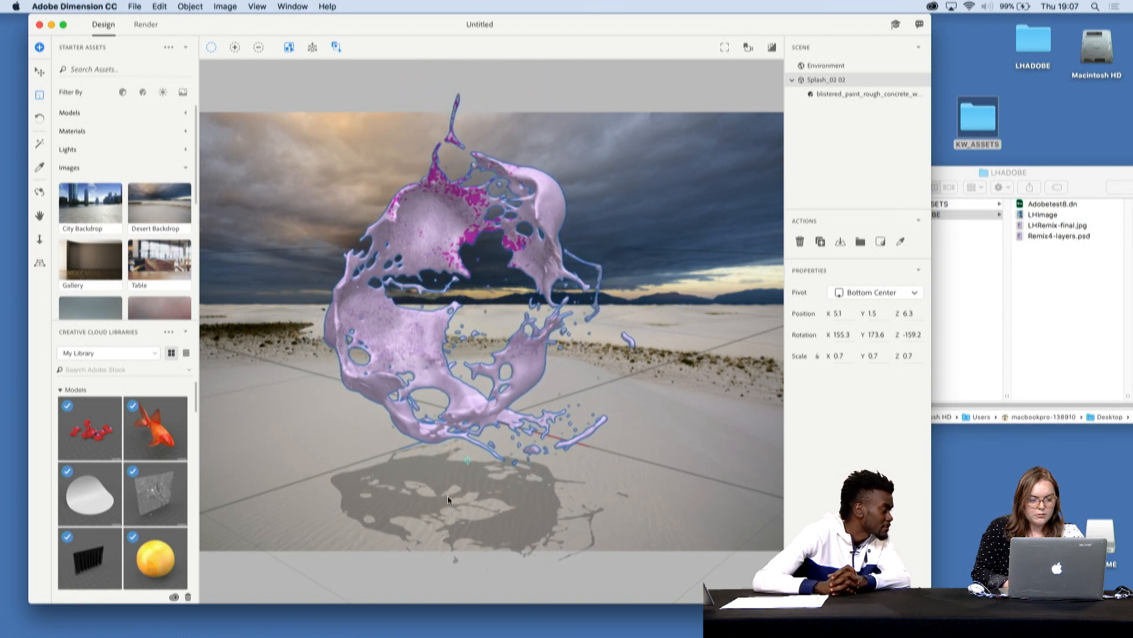
- Try Match Image on the environment with Image Aspect Ratio, environment light, sunlight and camera perspective enabled, and undo it
left_click(830, 65)
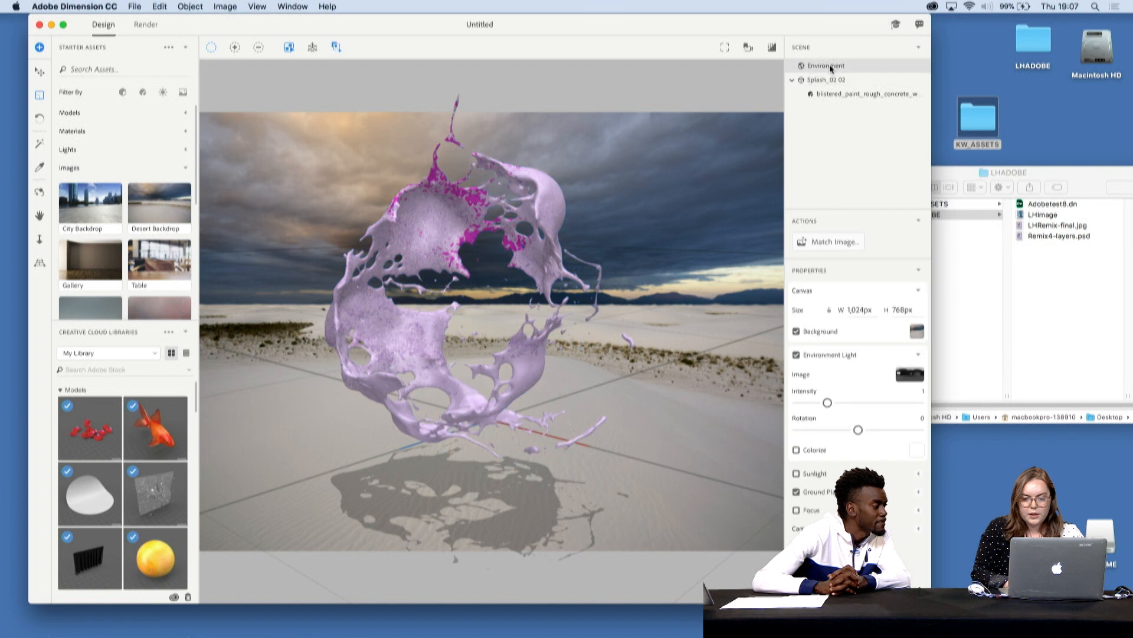
left_click(815, 245)
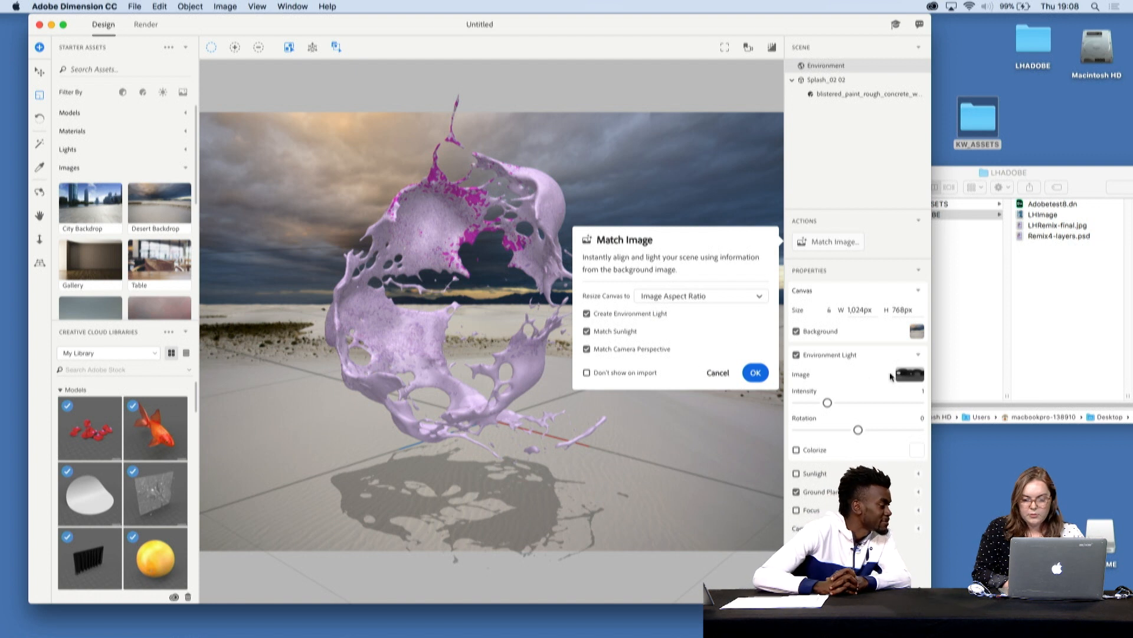
left_click(755, 372)
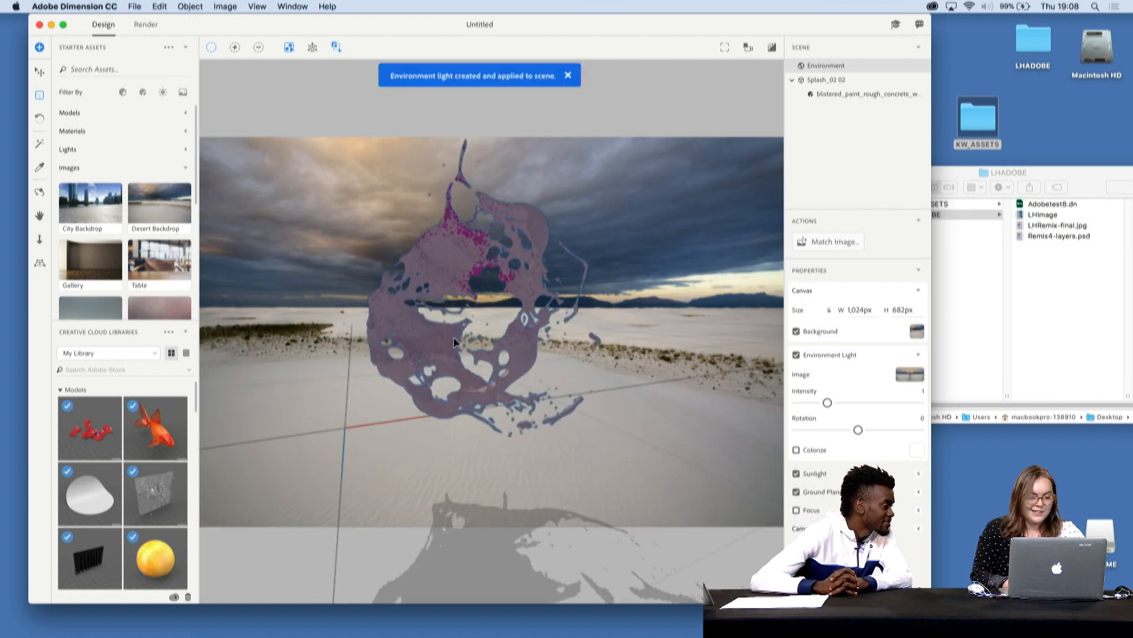
key("super+z")
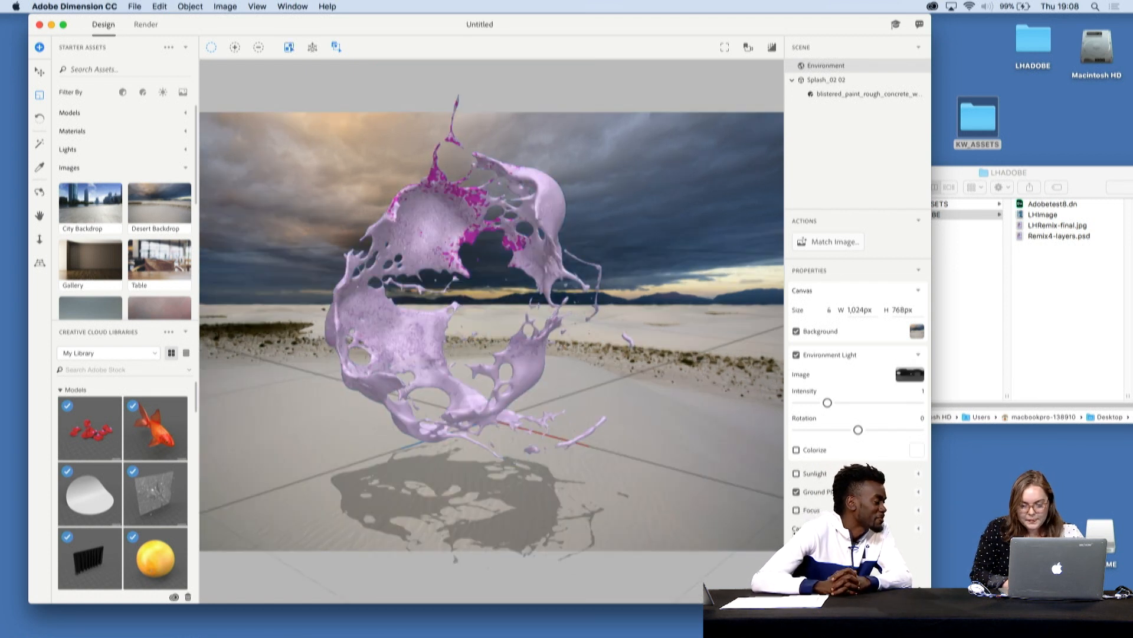
- Enable Focus for the scene and set the focus point on the left side of the splash model
left_click(797, 510)
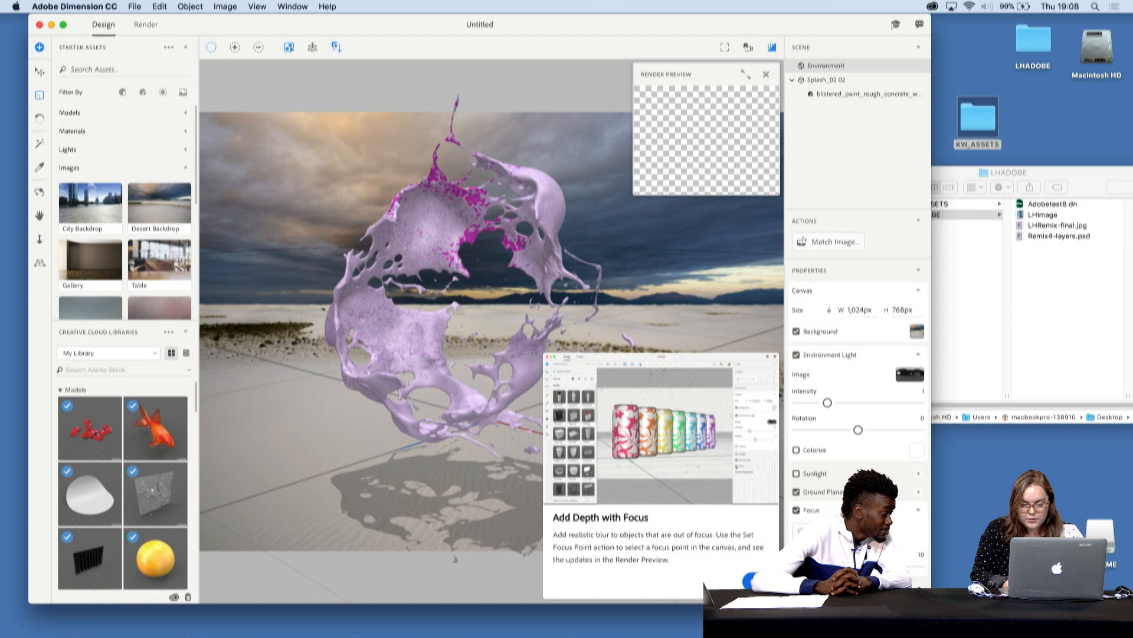
left_click(828, 531)
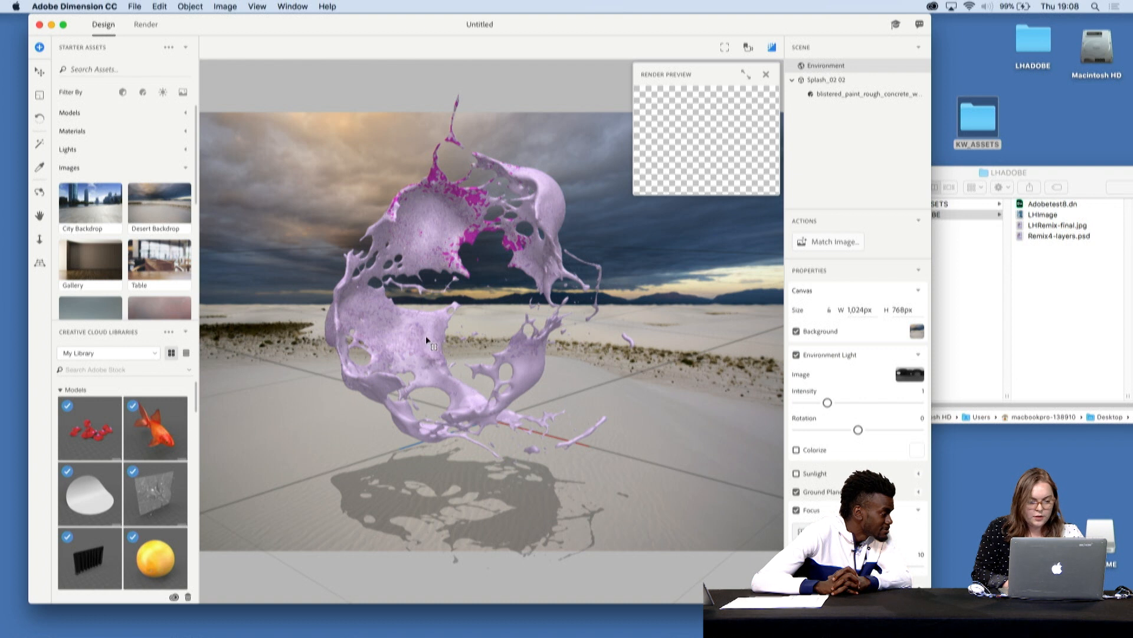
left_click(432, 320)
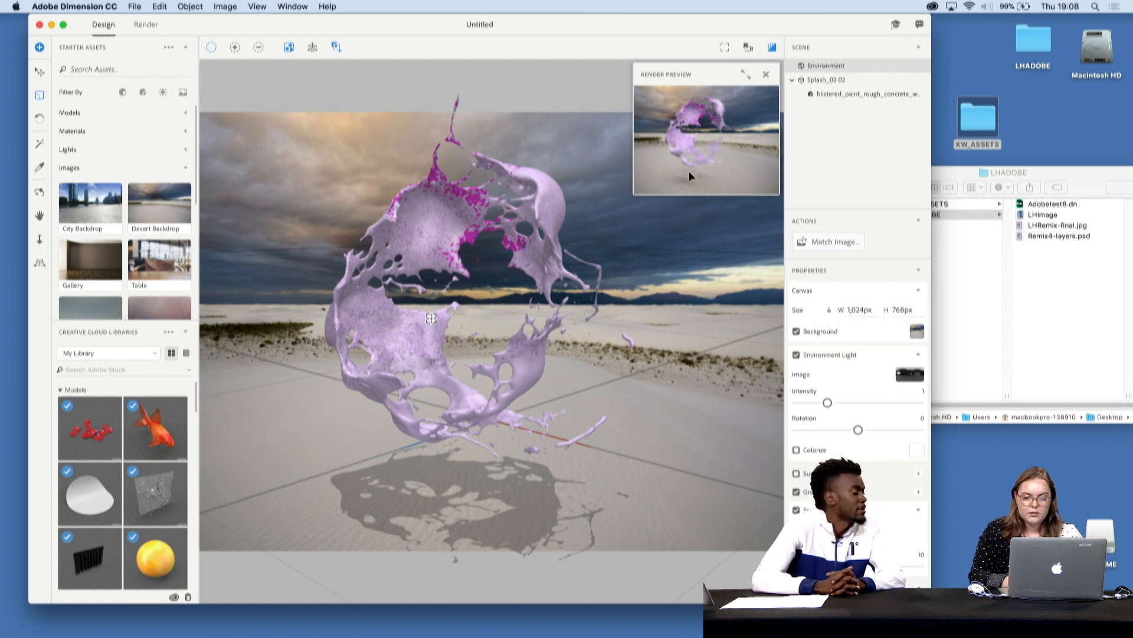
- Add the Sphere starter model to the scene and scale it down uniformly to 0.3
left_click_drag(196, 401, 197, 377)
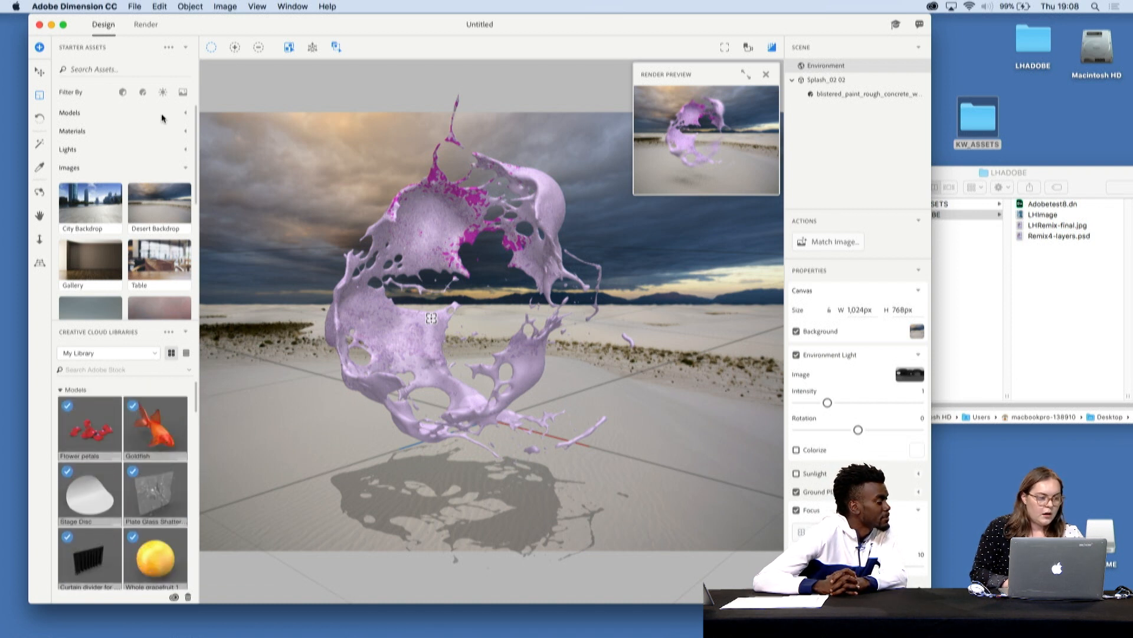
left_click(185, 170)
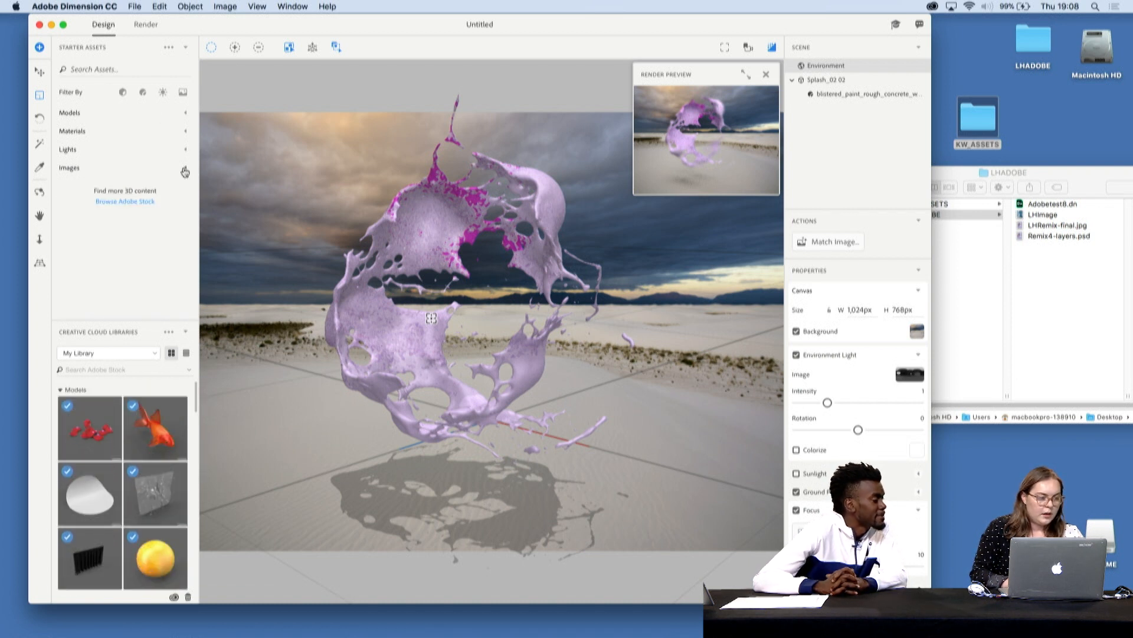
left_click(186, 115)
scroll(177, 171, "down", 5)
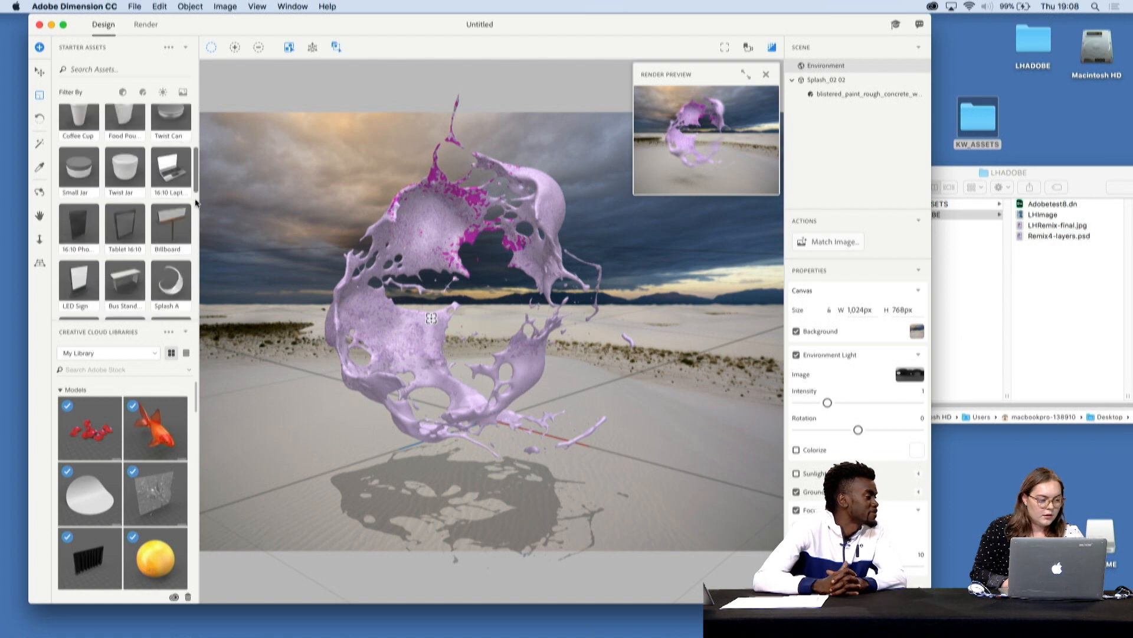
left_click(172, 184)
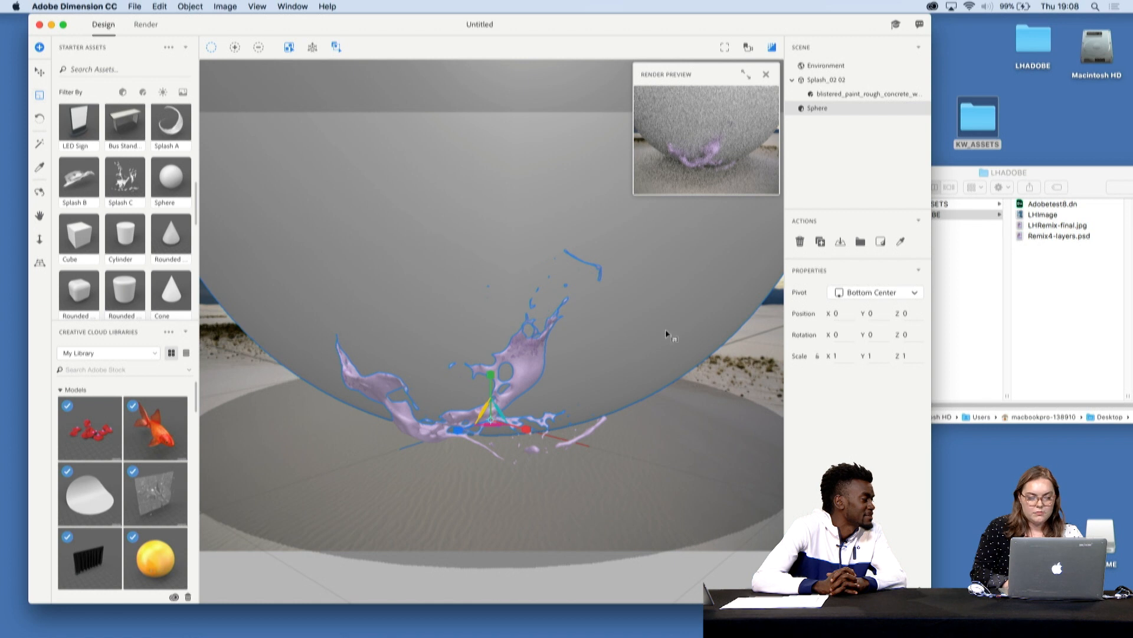
left_click_drag(699, 298, 353, 581)
left_click_drag(611, 222, 329, 529)
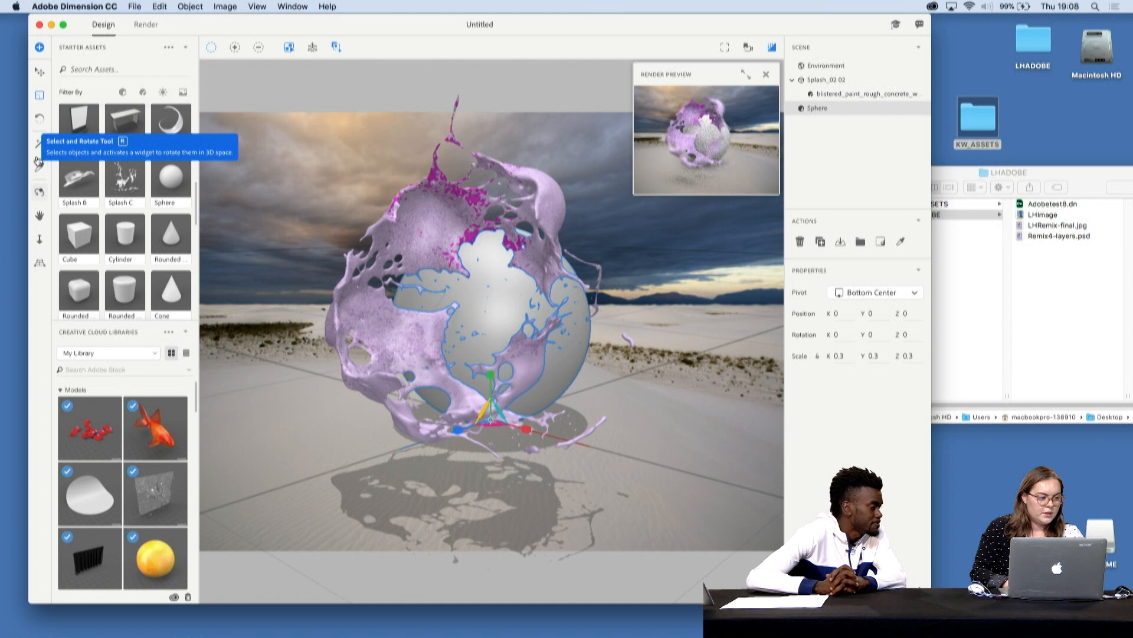
- Move the sphere inside the splash to about X 3.4, Y 3.3, Z 5.1 and scale it down uniformly to 0.2
left_click(40, 73)
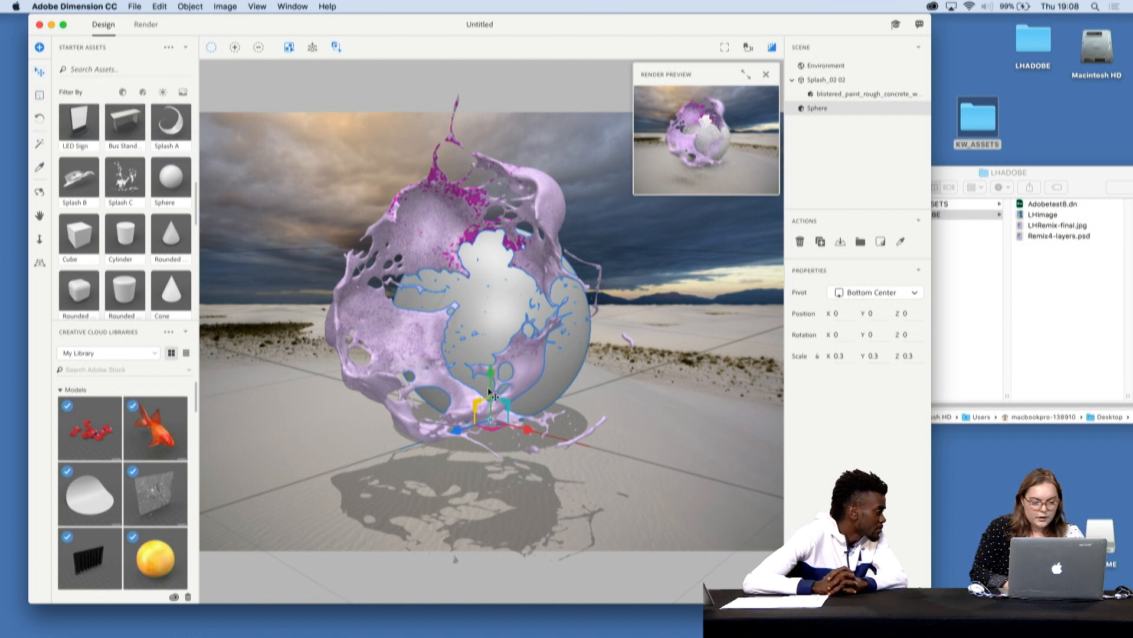
left_click_drag(527, 429, 647, 483)
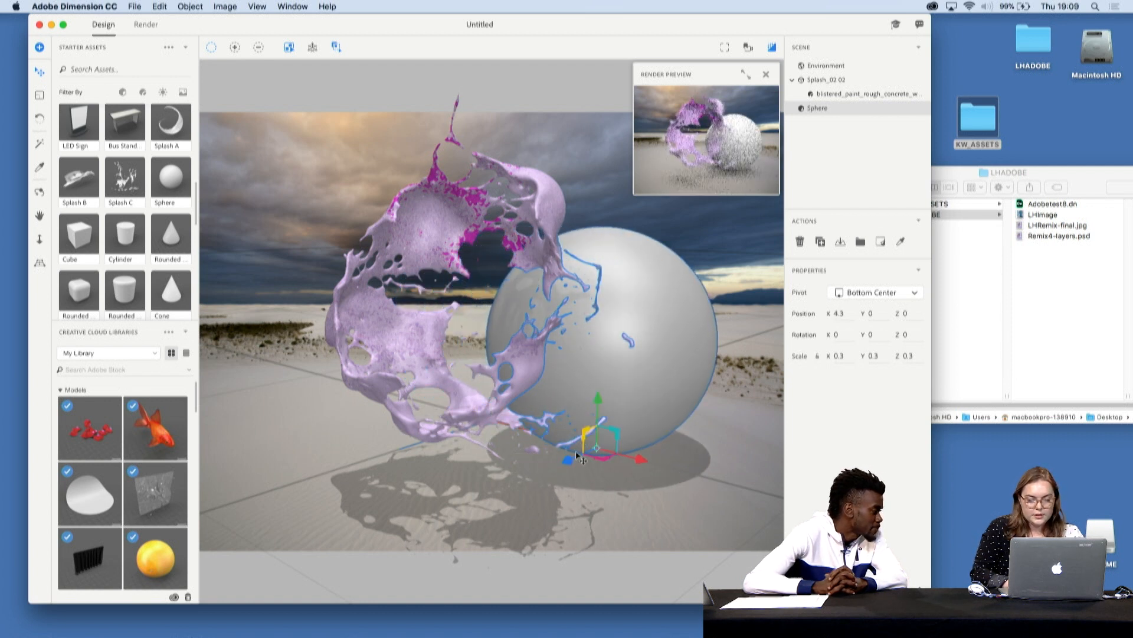
left_click_drag(568, 462, 464, 514)
left_click(40, 95)
left_click_drag(572, 357, 431, 529)
left_click(39, 72)
left_click_drag(497, 445, 395, 479)
left_click(39, 98)
left_click(40, 72)
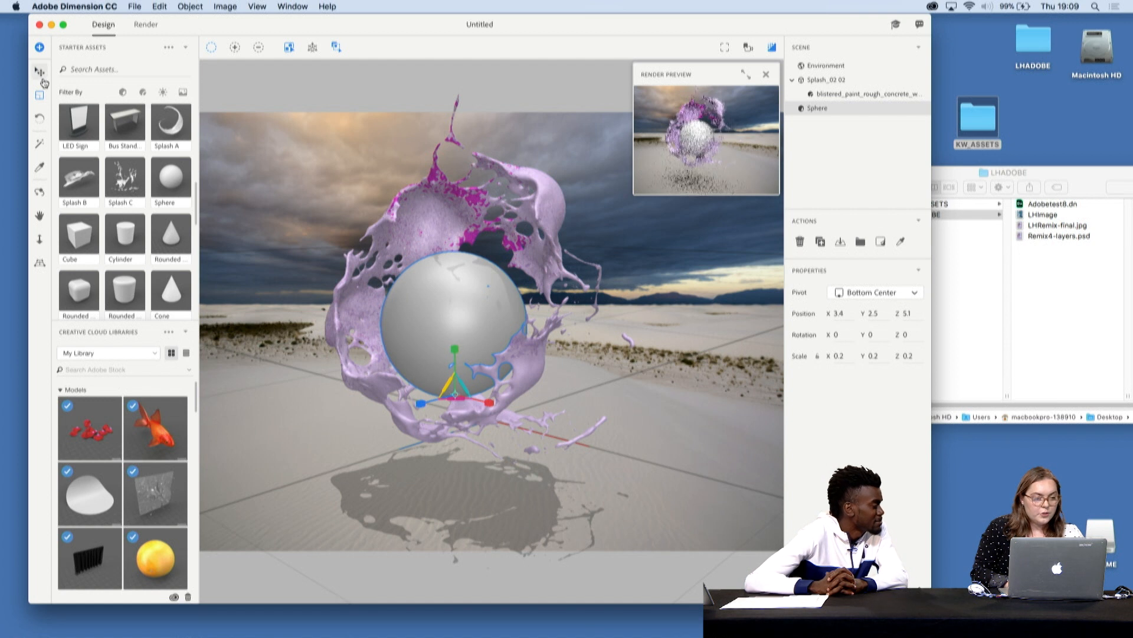
left_click_drag(455, 347, 449, 312)
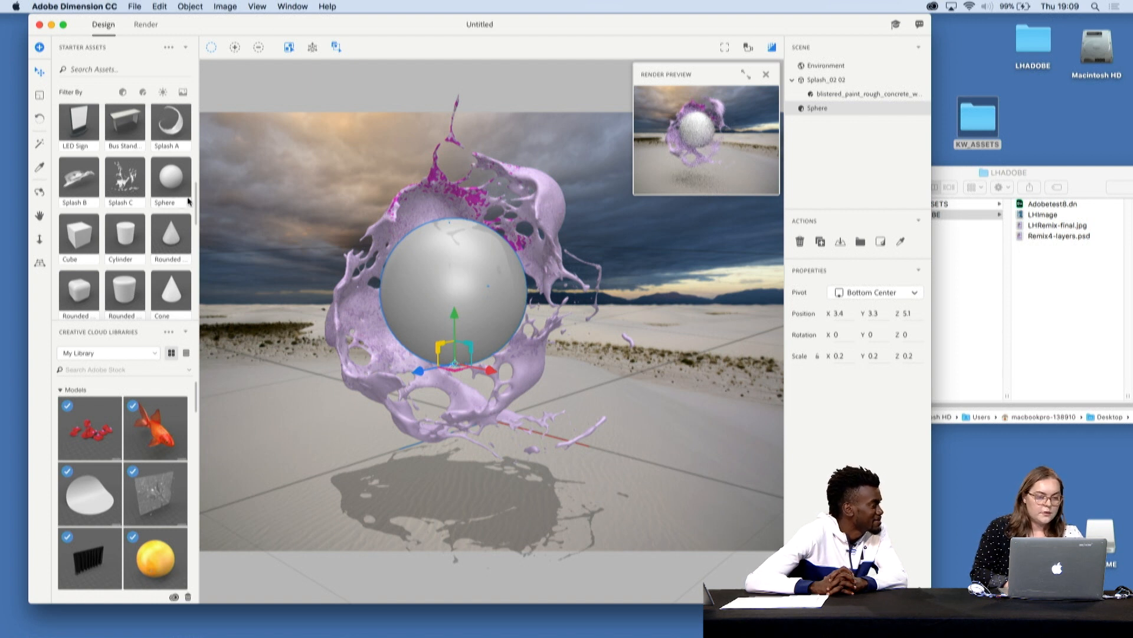
- Apply the silver padded squares material from My Library to the sphere
left_click_drag(195, 204, 192, 121)
left_click(186, 114)
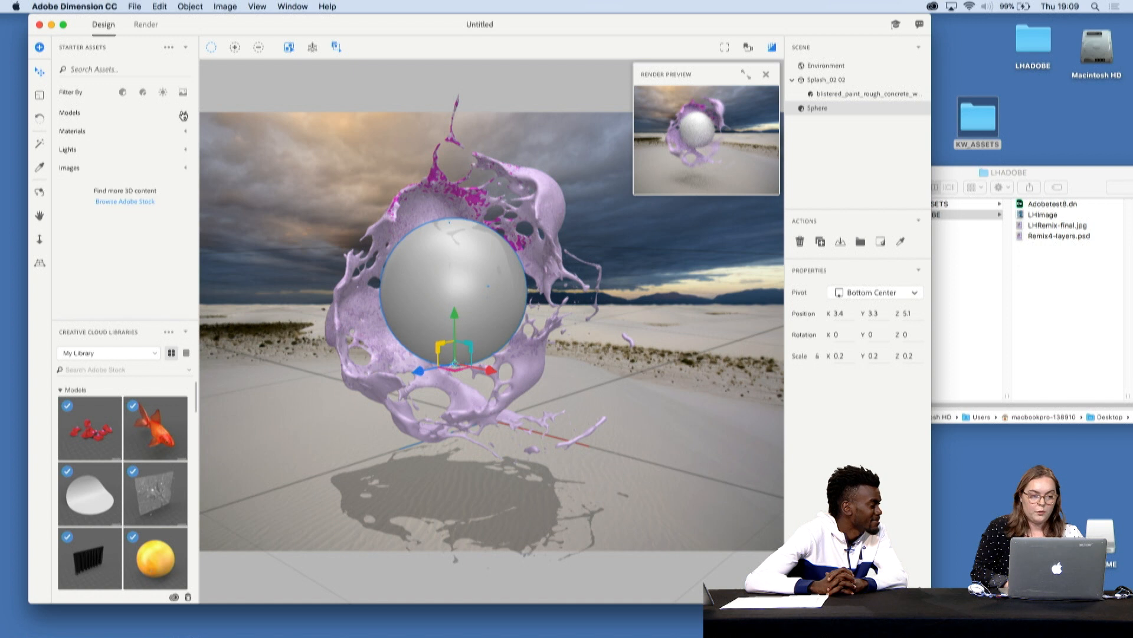
left_click(187, 373)
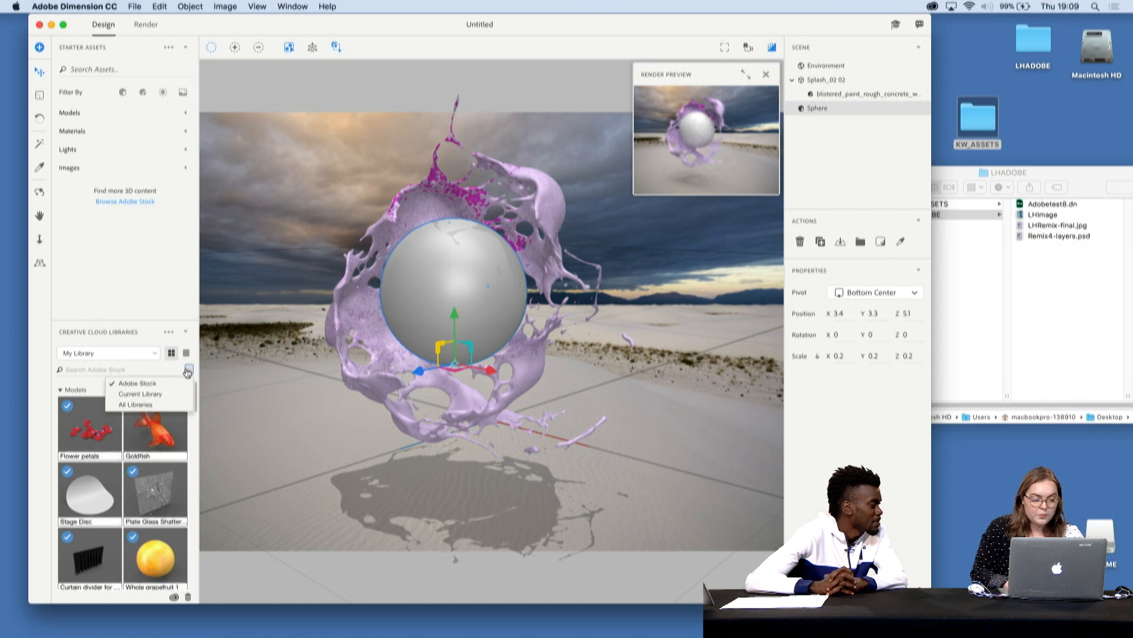
left_click(180, 393)
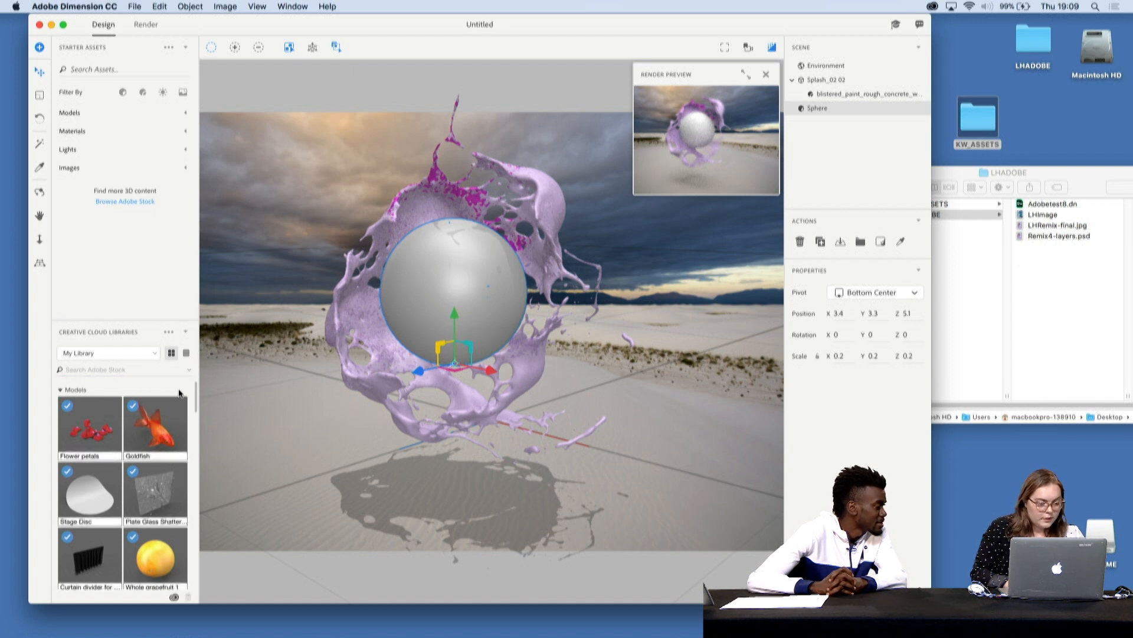
left_click_drag(196, 389, 193, 497)
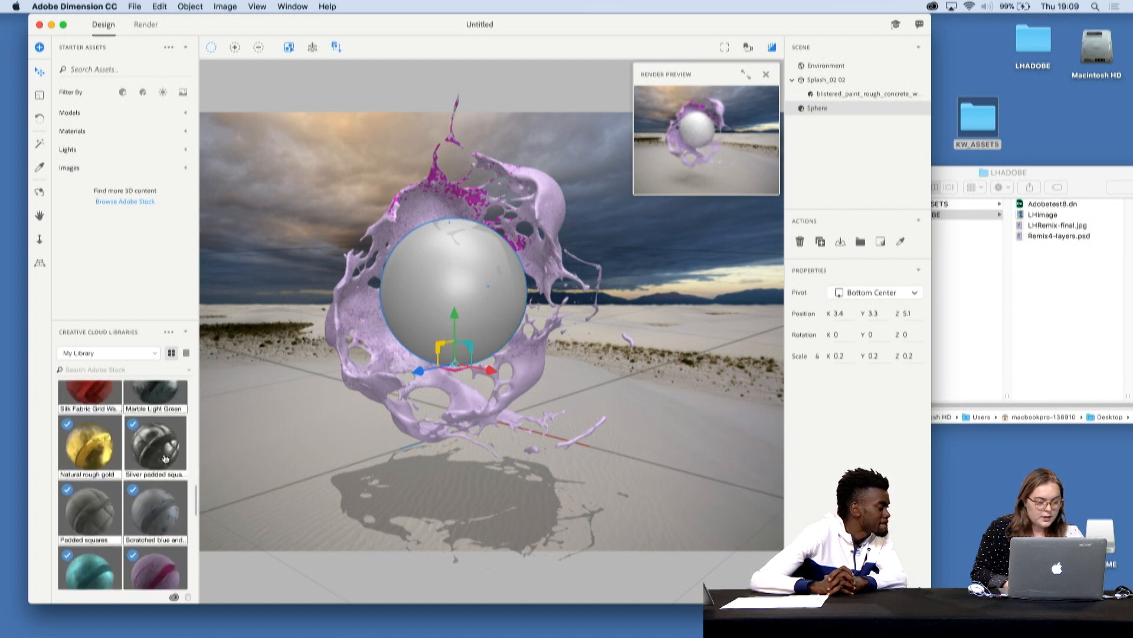
left_click_drag(165, 459, 431, 281)
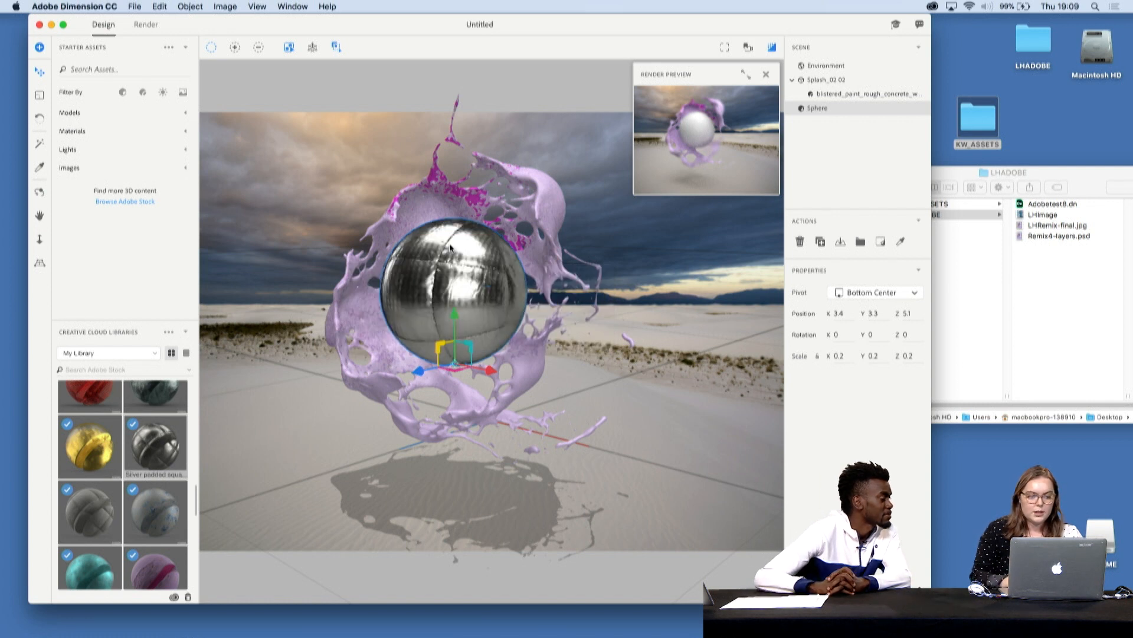
- Rotate the sphere to about X 29.8, Y 98.1, Z -29.6
left_click(40, 97)
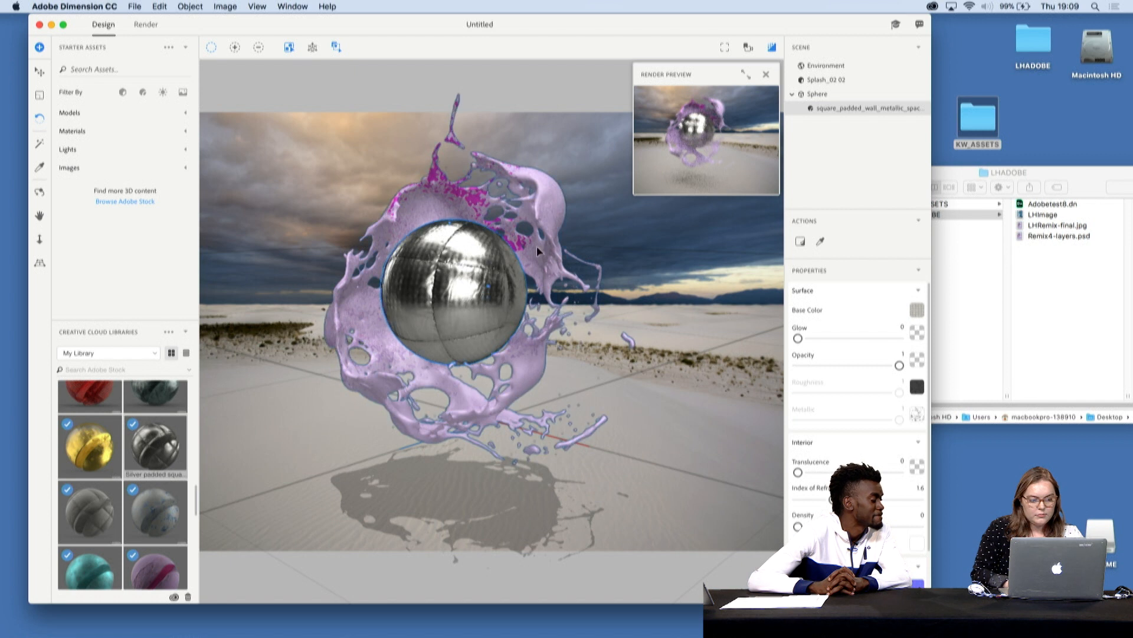
left_click(450, 309)
left_click_drag(434, 371, 501, 364)
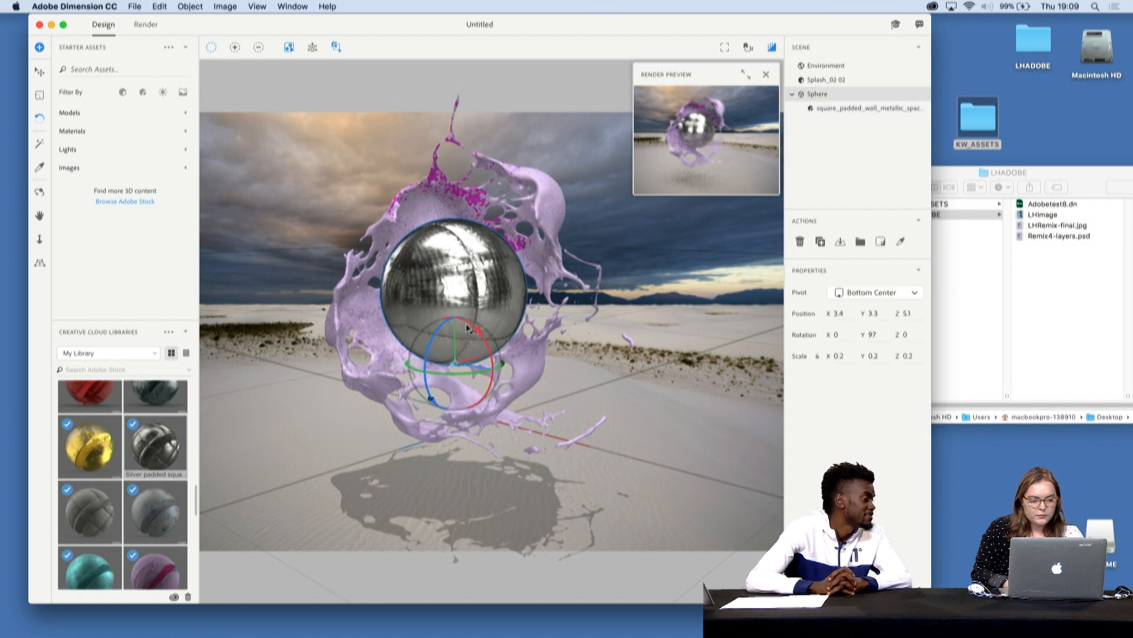
left_click_drag(468, 325, 464, 328)
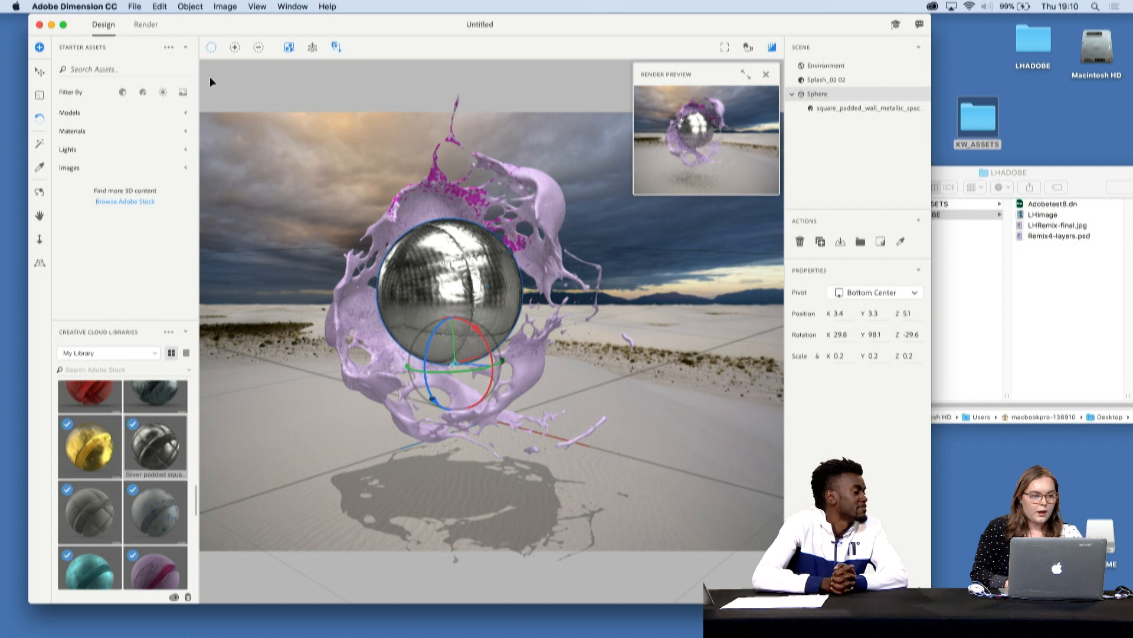
- View the render quality and export settings, and return to the design workspace
left_click(145, 24)
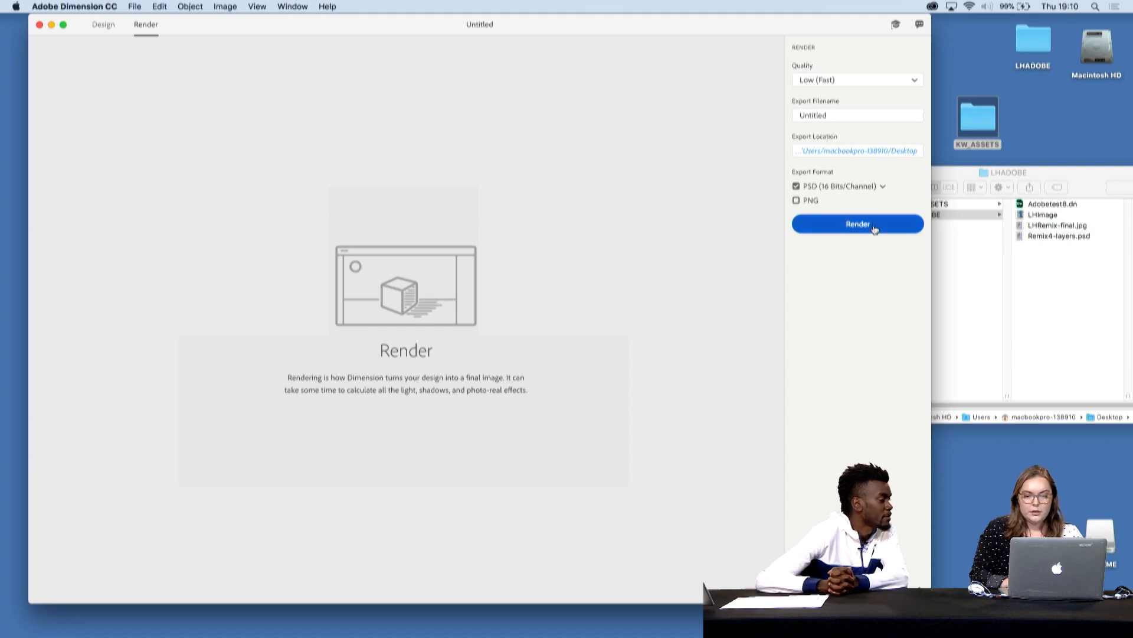
left_click(102, 25)
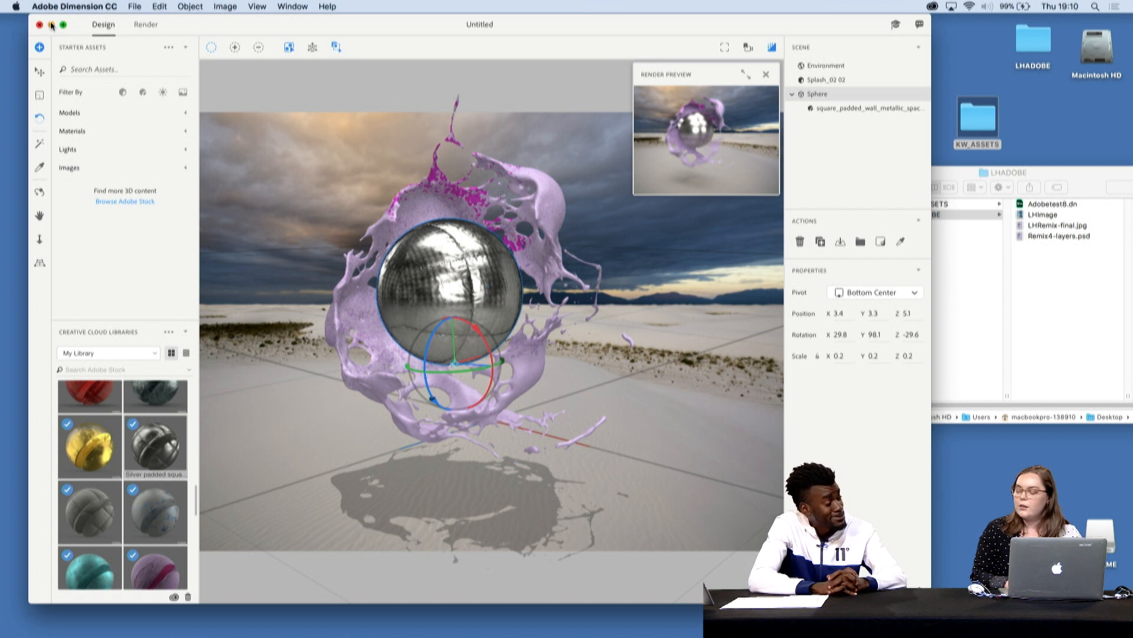
- Minimize Dimension, switch to Photoshop and close the blistered paint base color document
left_click(52, 25)
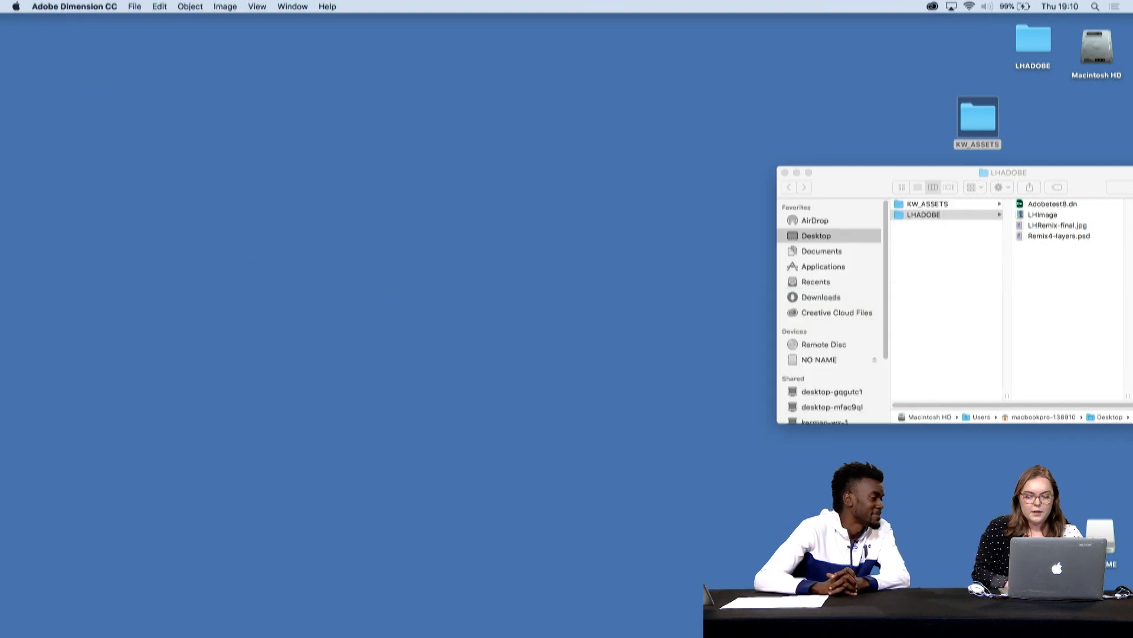
mouse_move(386, 636)
left_click(944, 611)
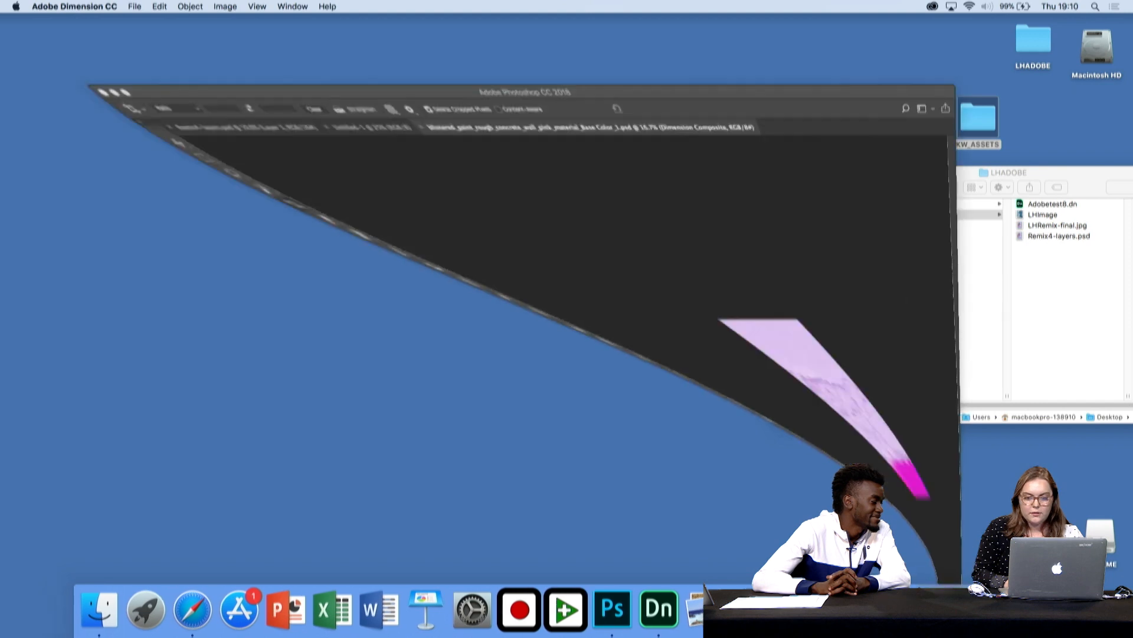
left_click(348, 106)
left_click_drag(343, 72, 339, 33)
- Copy the Rendered Image layer from Remix4-layers.psd into the Untitled-1 document and position the artwork slightly lower on the page
left_click(39, 82)
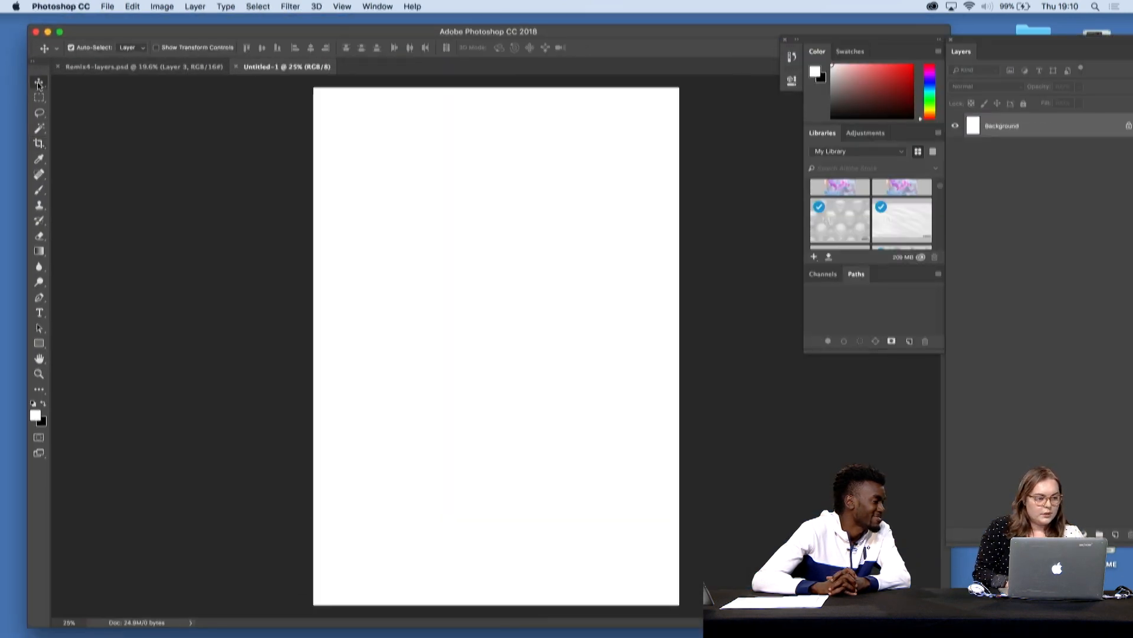
left_click(135, 67)
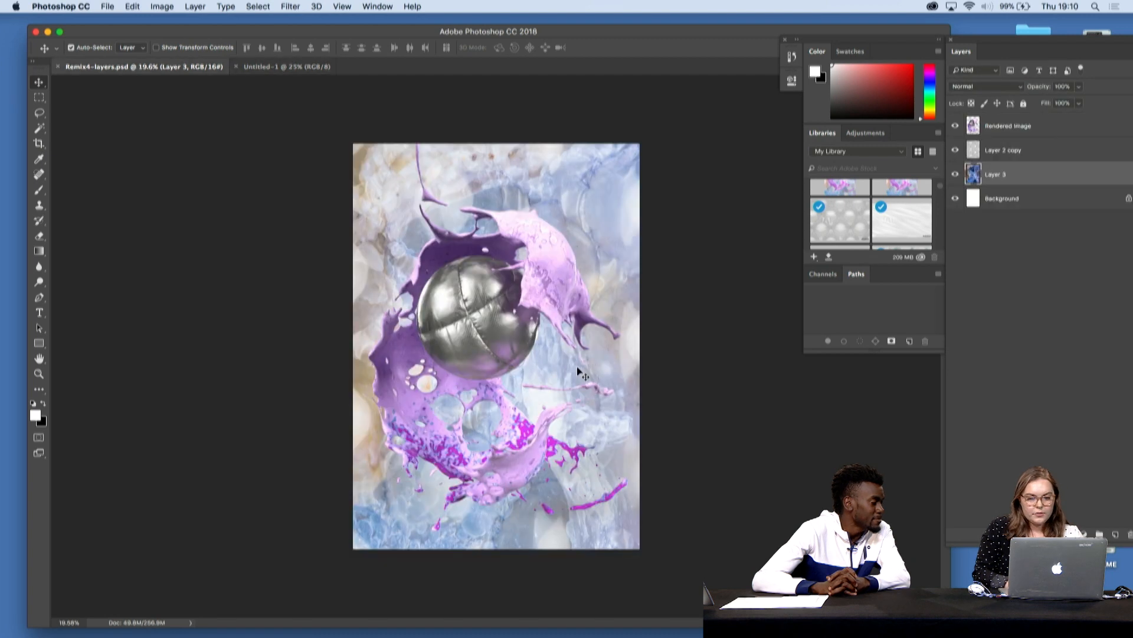
left_click(1010, 129)
mouse_move(506, 299)
left_mouse_down()
mouse_move(432, 148)
mouse_move(321, 67)
mouse_move(510, 289)
left_mouse_up()
left_click(654, 238)
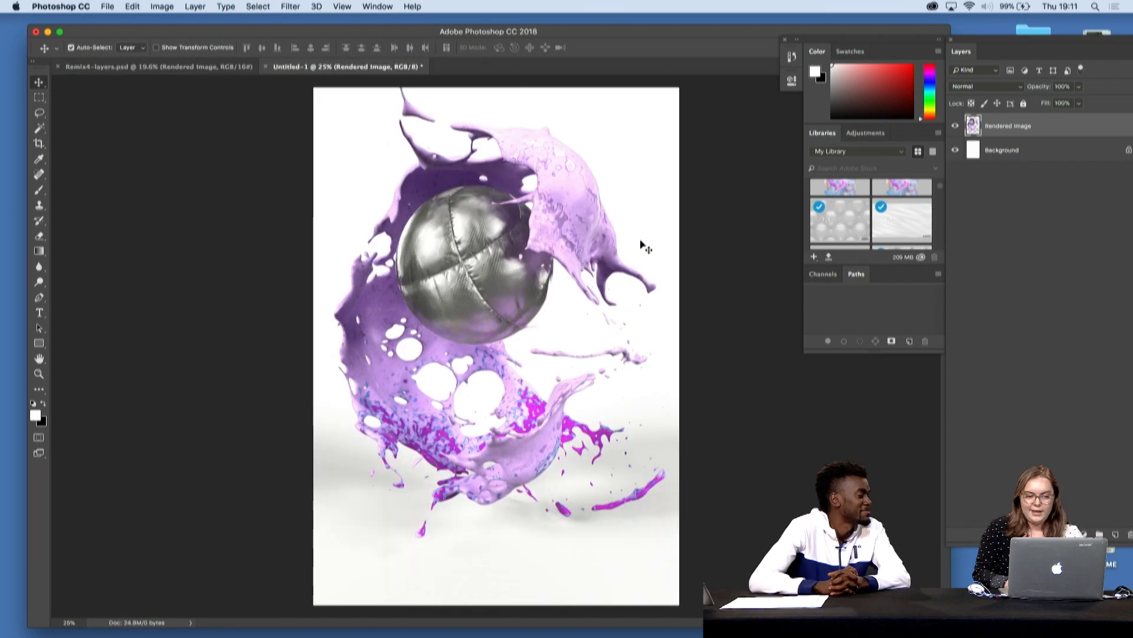
left_click_drag(493, 233, 485, 275)
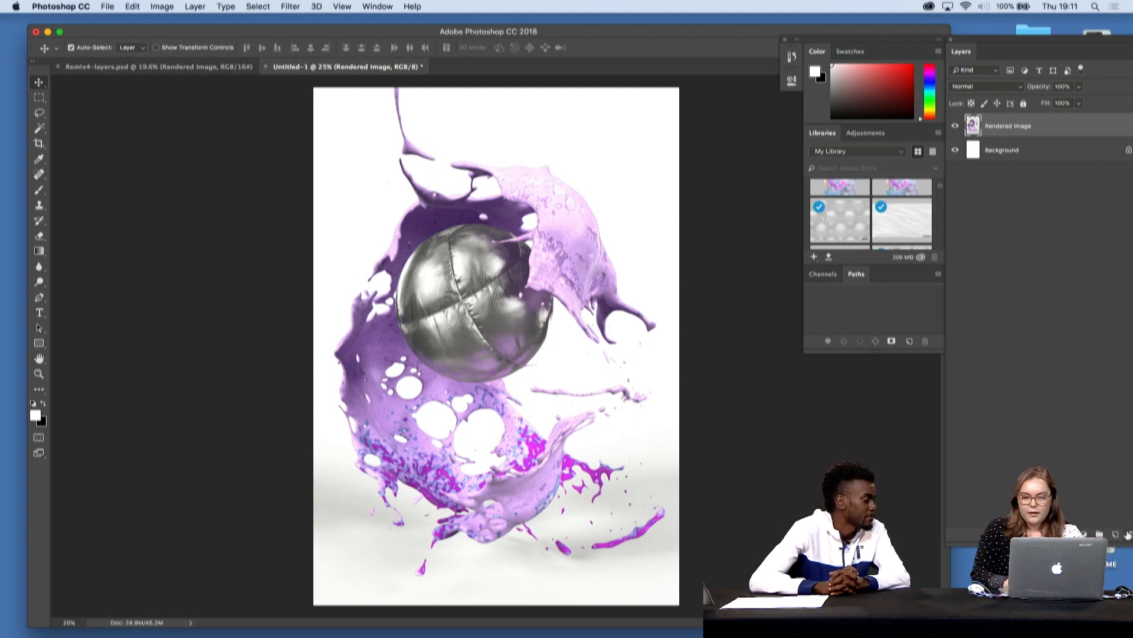
- Open the Bubble Wrap stock image from My Library and browse the neighbouring texture images
scroll(894, 199, "down", 3)
scroll(894, 199, "down", 1)
scroll(893, 199, "up", 2)
scroll(909, 235, "down", 5)
scroll(910, 235, "up", 7)
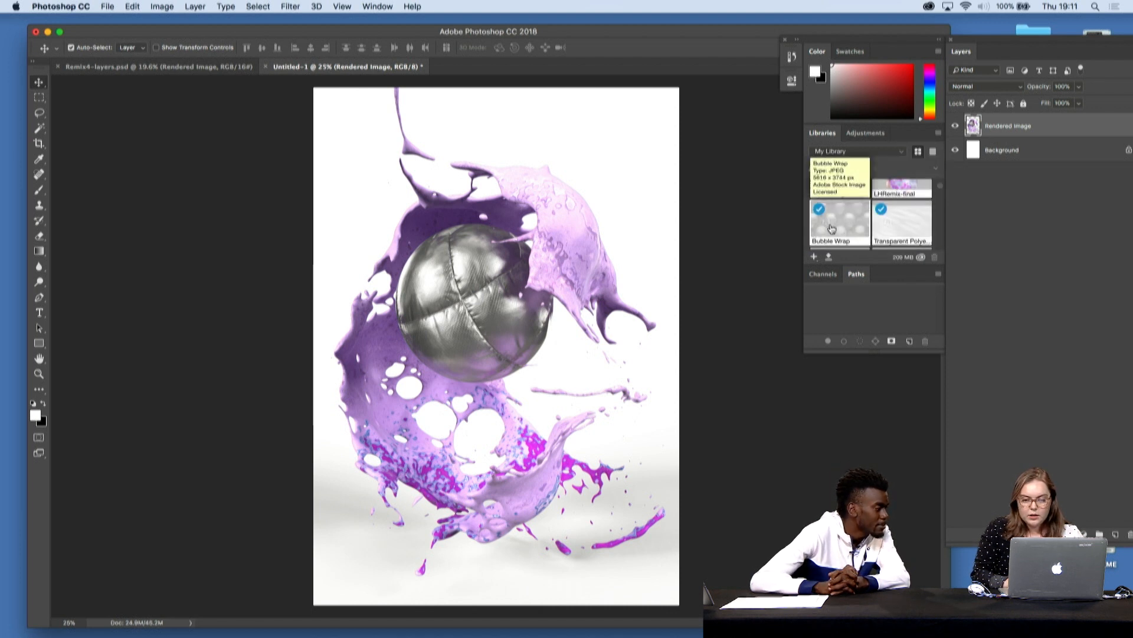
double_click(831, 228)
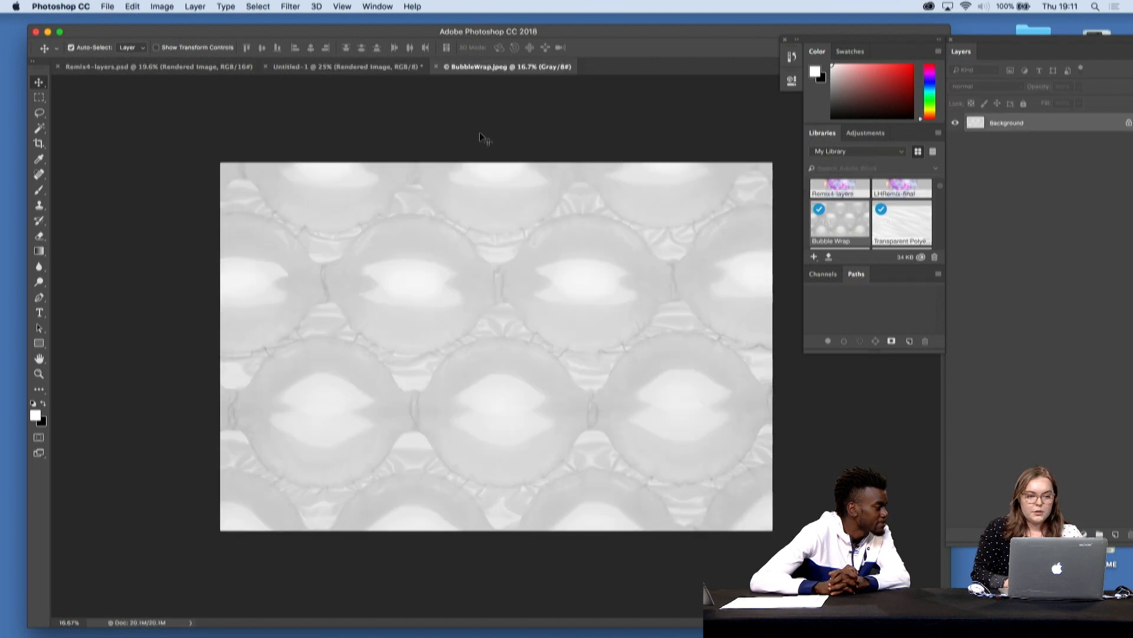
scroll(821, 201, "up", 3)
scroll(821, 201, "down", 3)
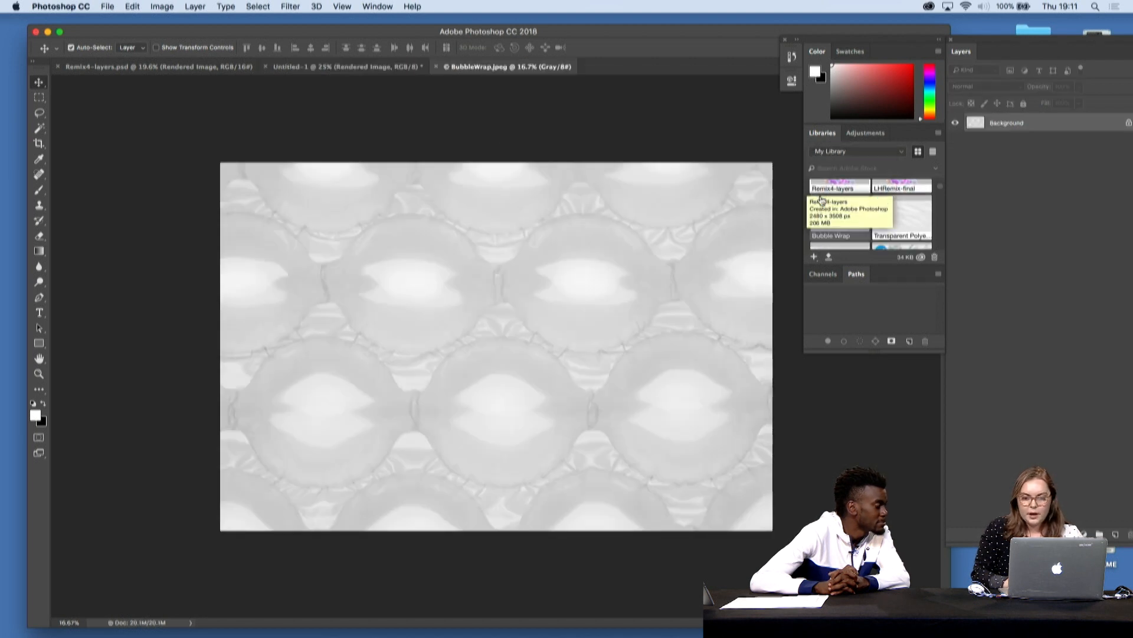
scroll(821, 200, "down", 2)
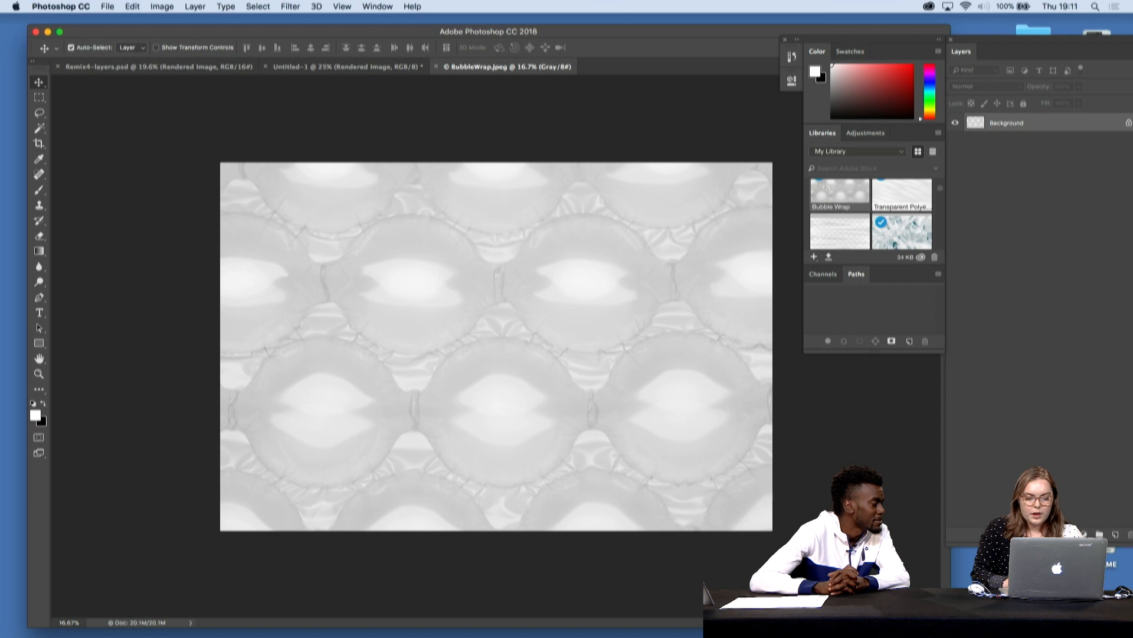
- Switch to Adobe Stock in Safari, search for "microscopic nature" and move the browser window higher on the desktop
mouse_move(719, 611)
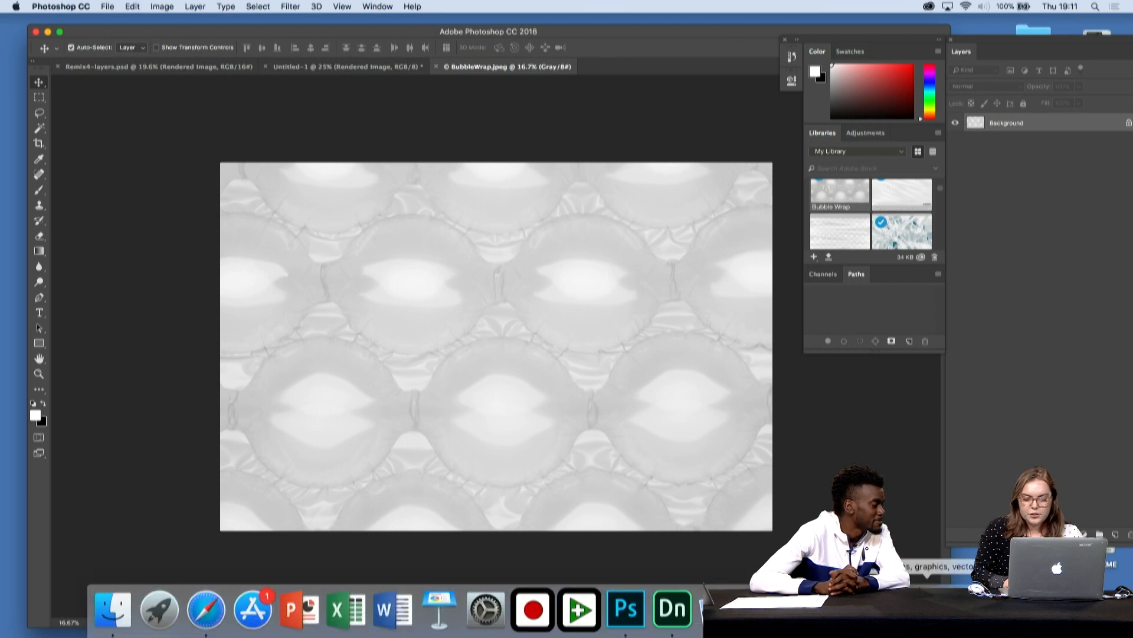
left_click(927, 611)
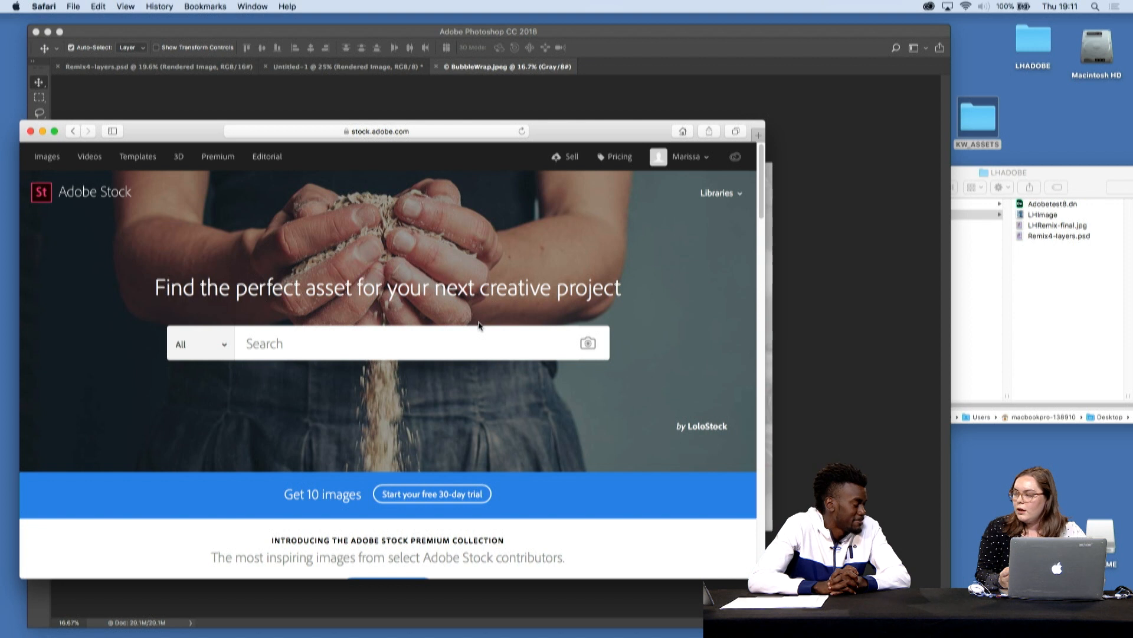
type("micros")
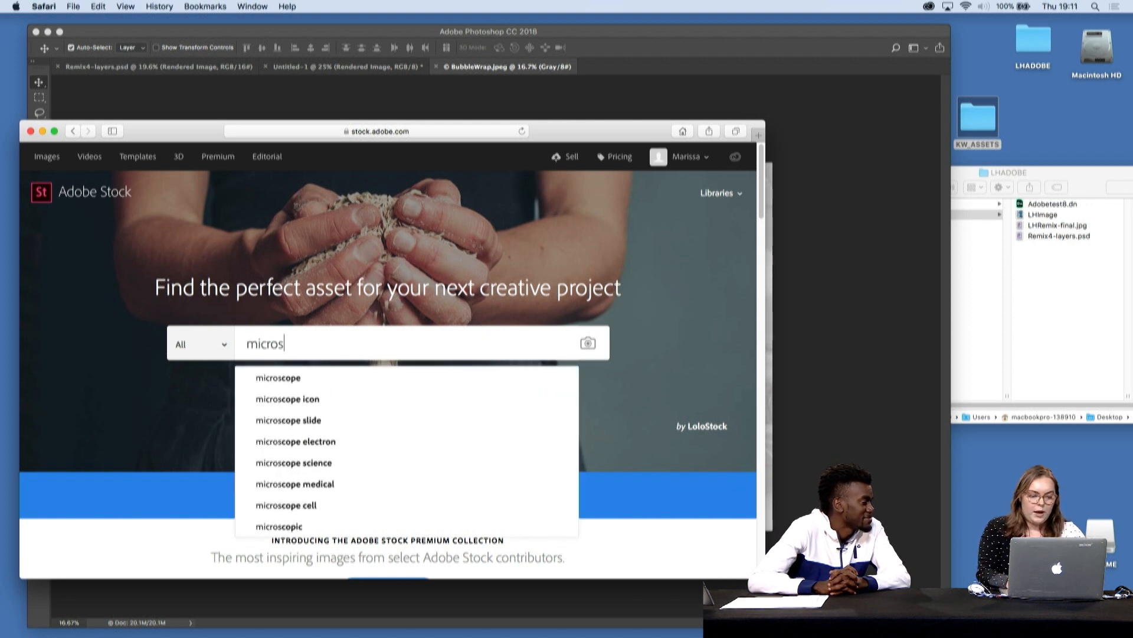
type("copic nature")
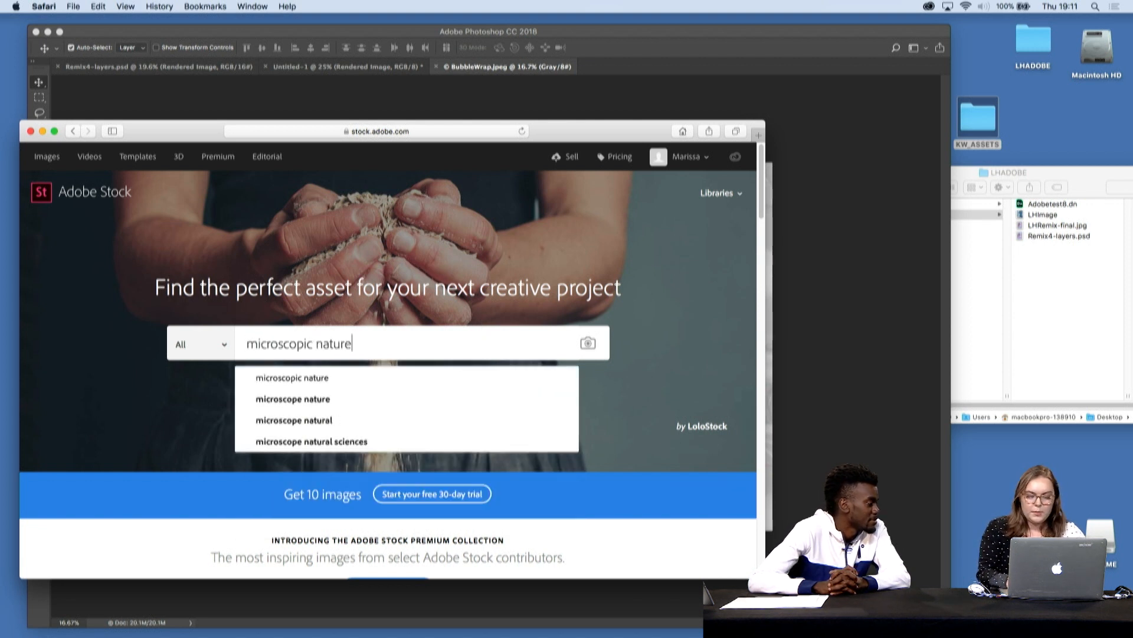
key("Return")
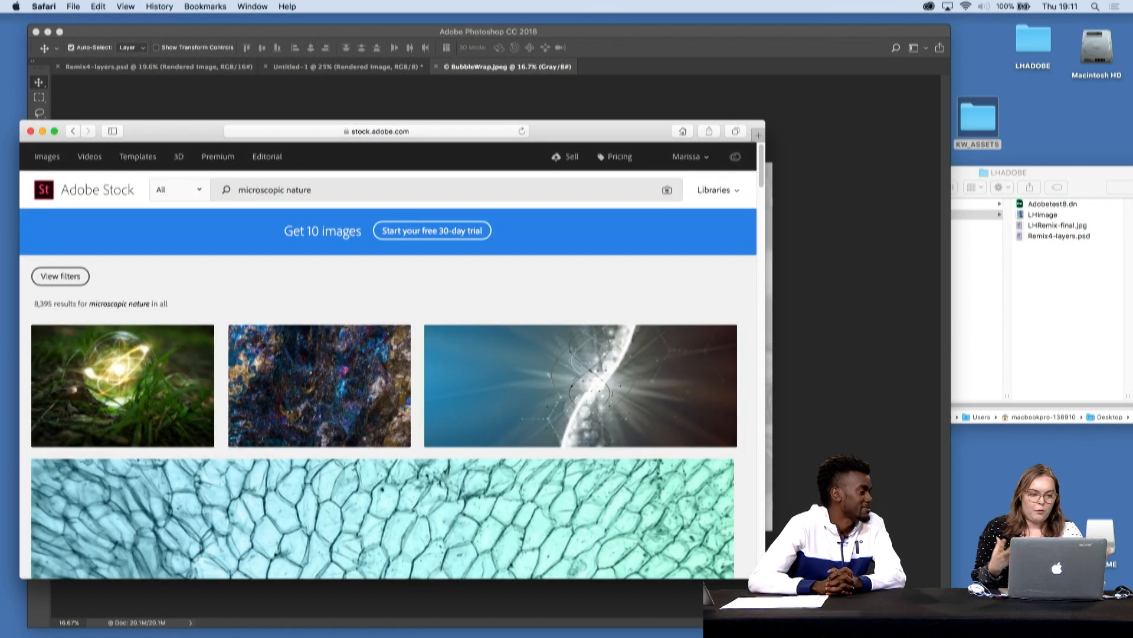
left_click_drag(611, 130, 603, 30)
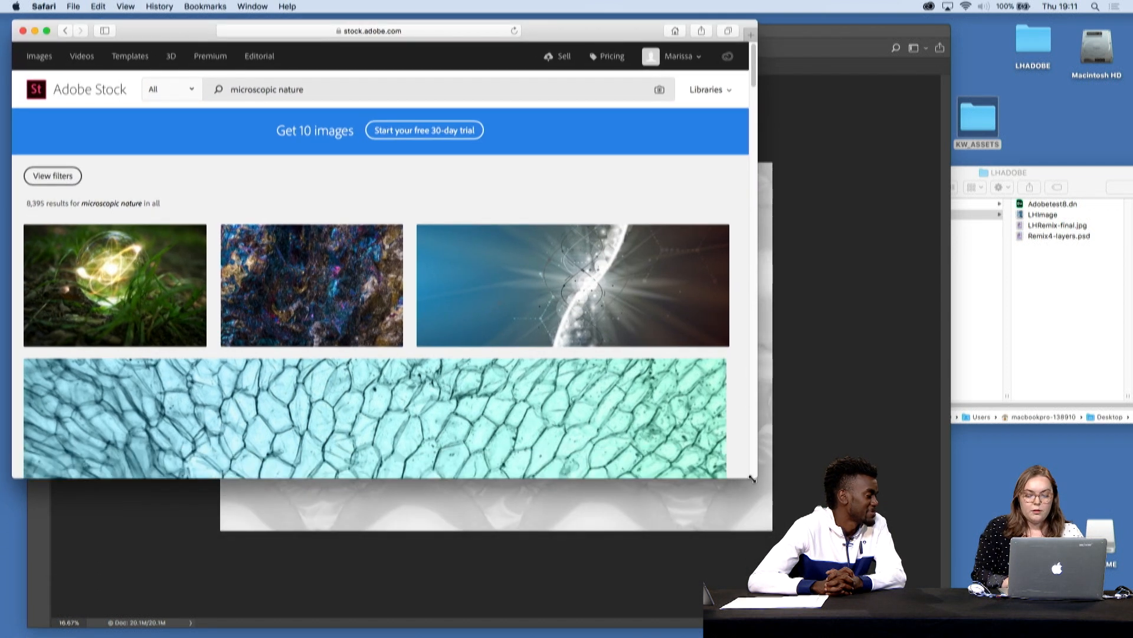
- Enlarge the browser window and preview the LHImage file from the LHADOBE folder in Finder
left_click_drag(755, 477, 809, 621)
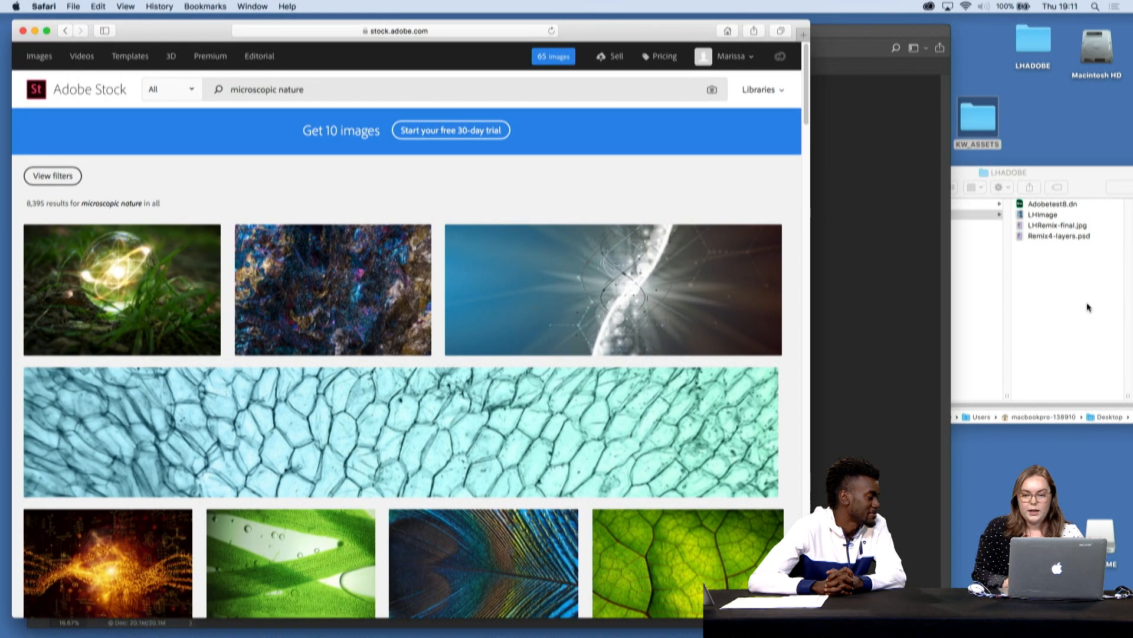
left_click(1089, 308)
left_click(1039, 215)
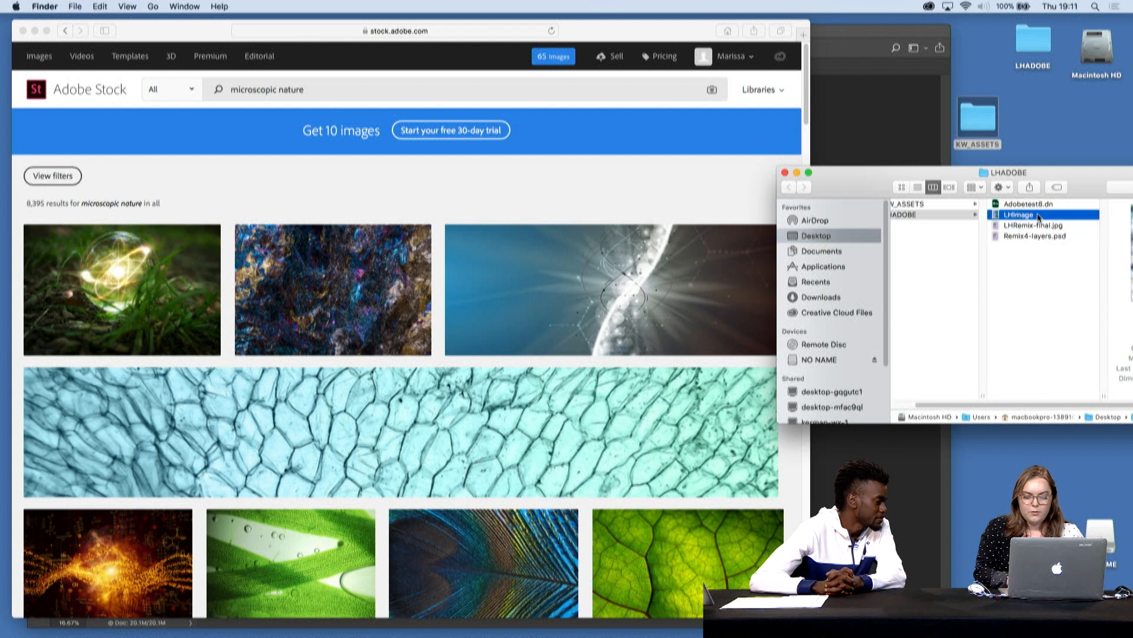
key("space")
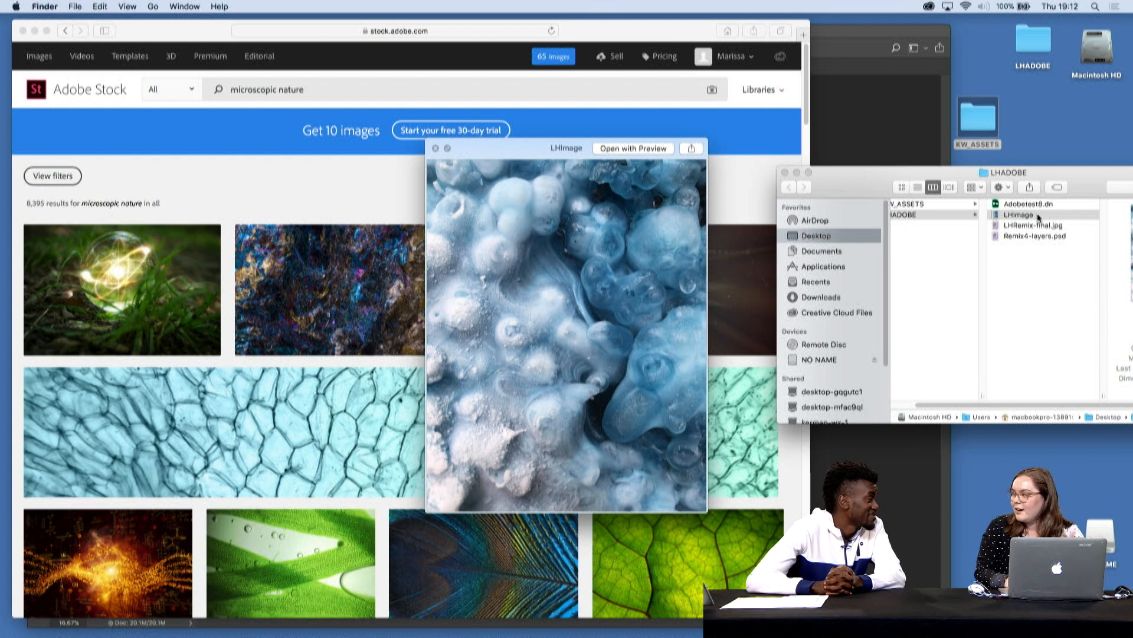
key("space")
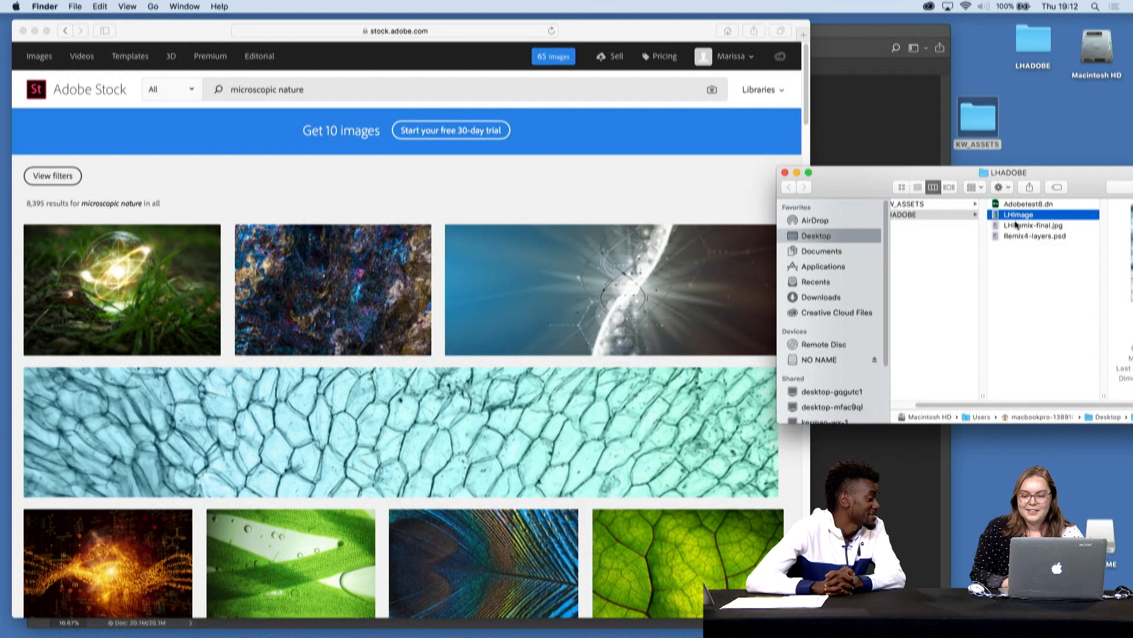
- Search Adobe Stock using LHImage as the reference picture and view the licensed blue and beige stone texture's details
left_click_drag(1039, 217, 354, 214)
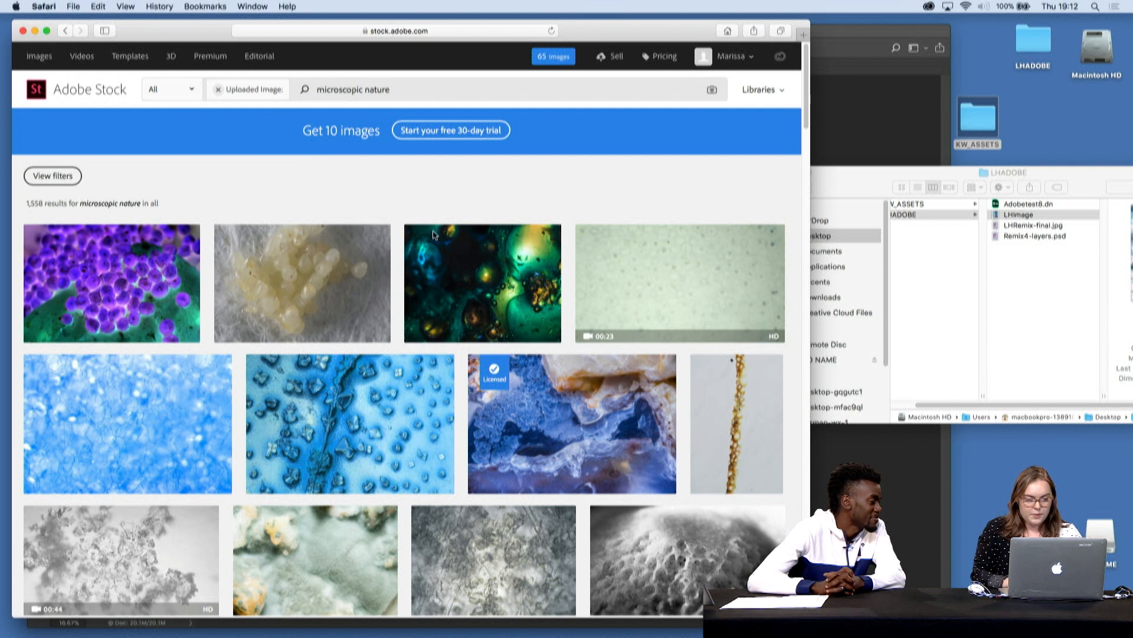
left_click(588, 436)
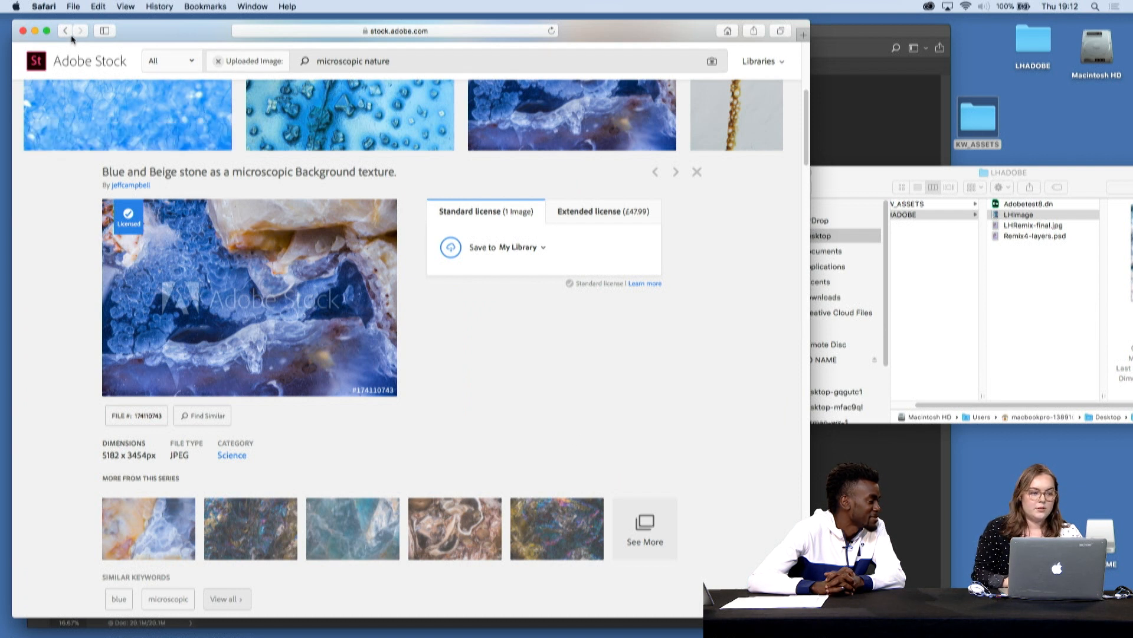
left_click(36, 30)
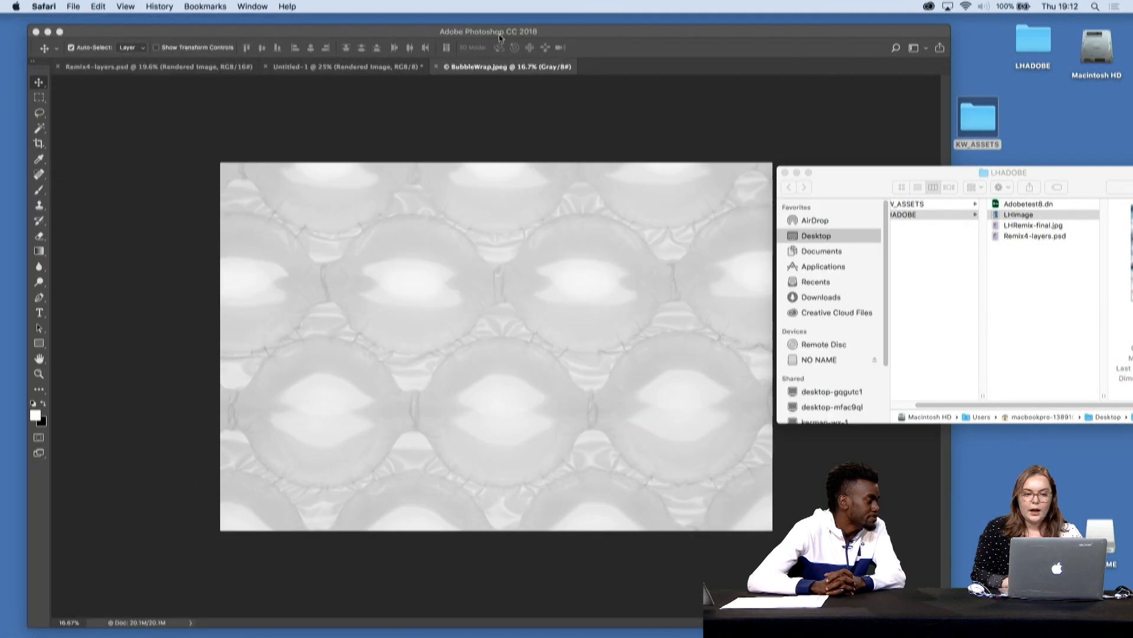
- Switch to Photoshop and copy the entire BubbleWrap.jpeg image into Untitled-1 as a new layer
left_click(531, 31)
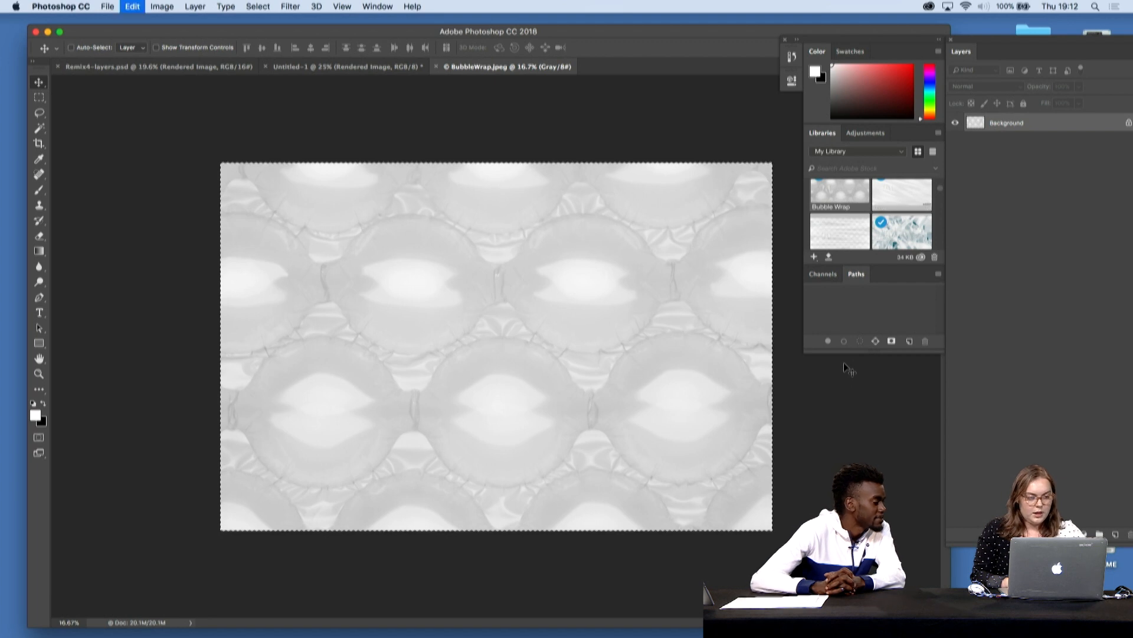
left_click(329, 70)
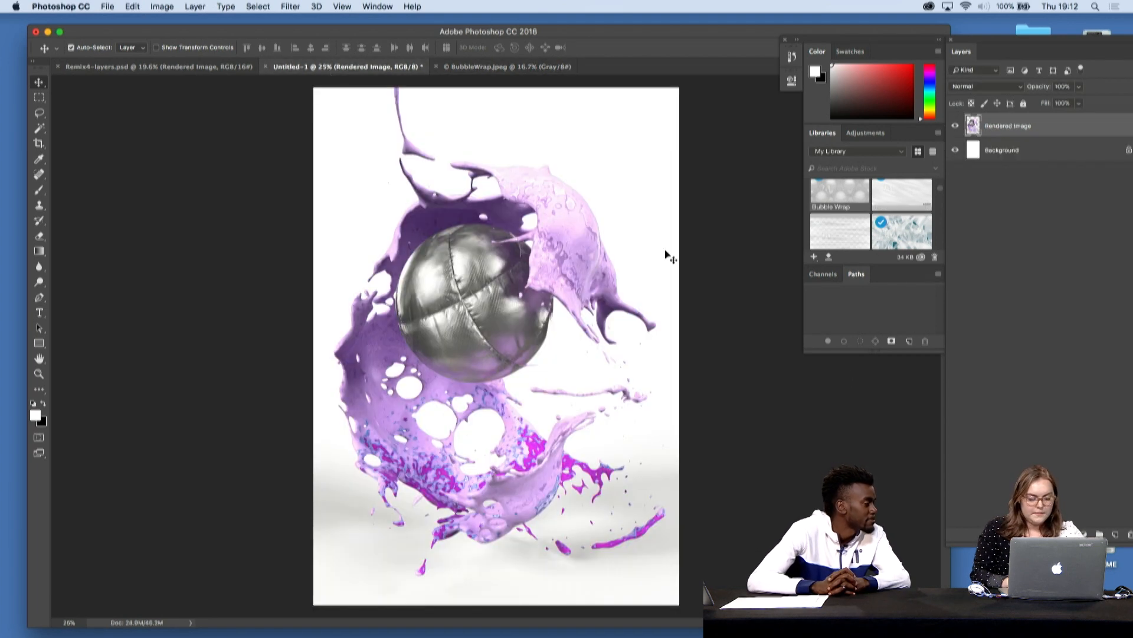
key("super+v")
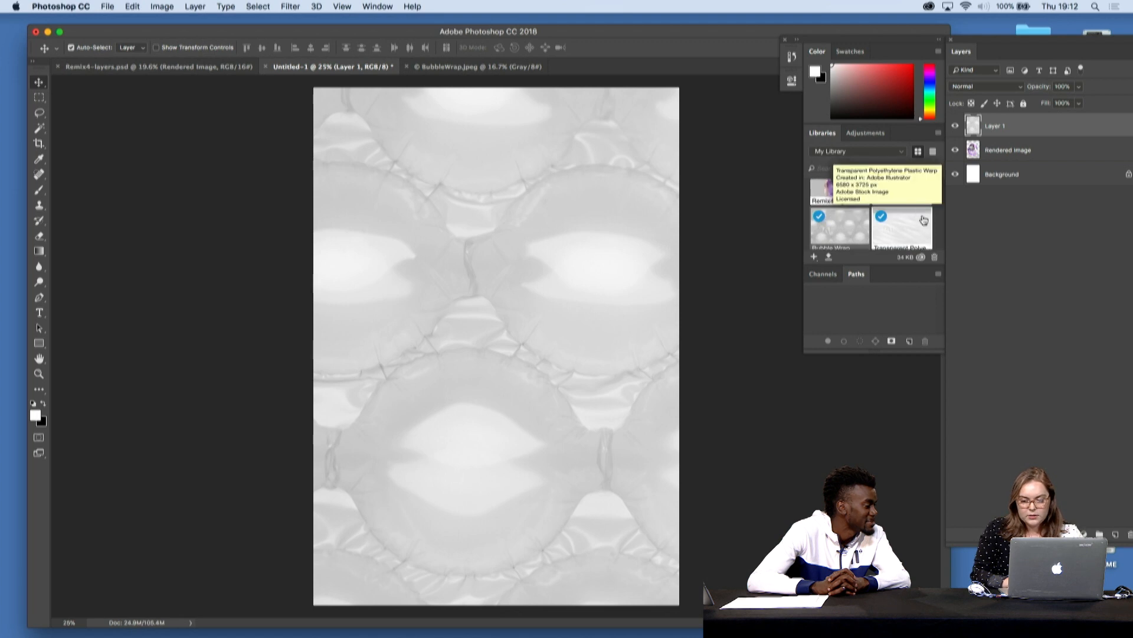
- Copy the Blue and Beige stone texture from My Library into Untitled-1 and close both texture source documents
scroll(925, 221, "down", 3)
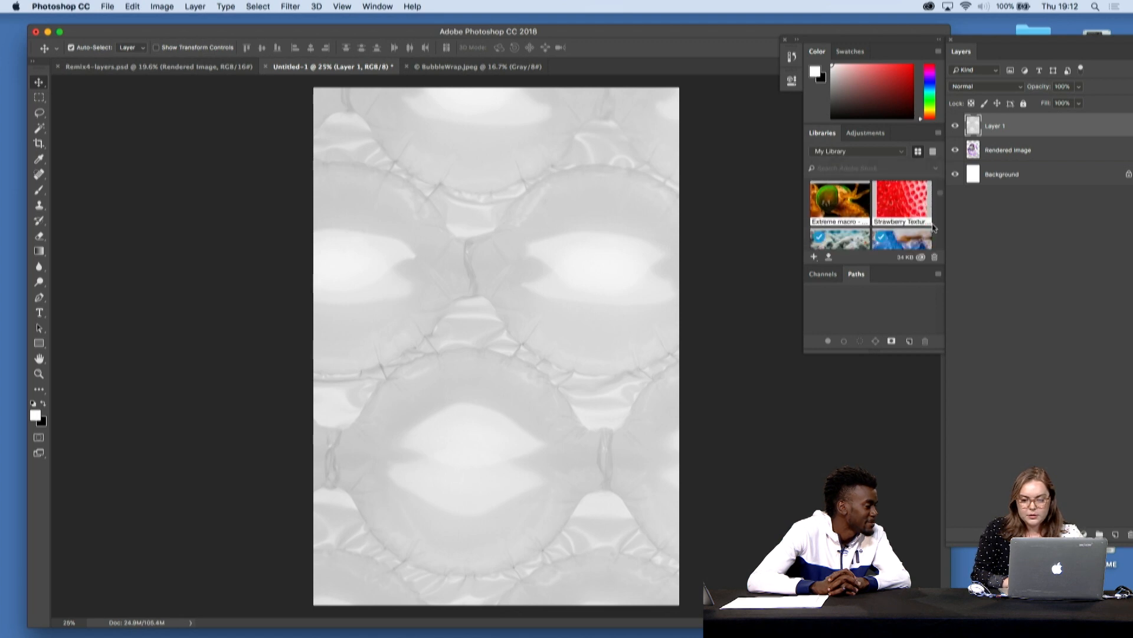
double_click(903, 221)
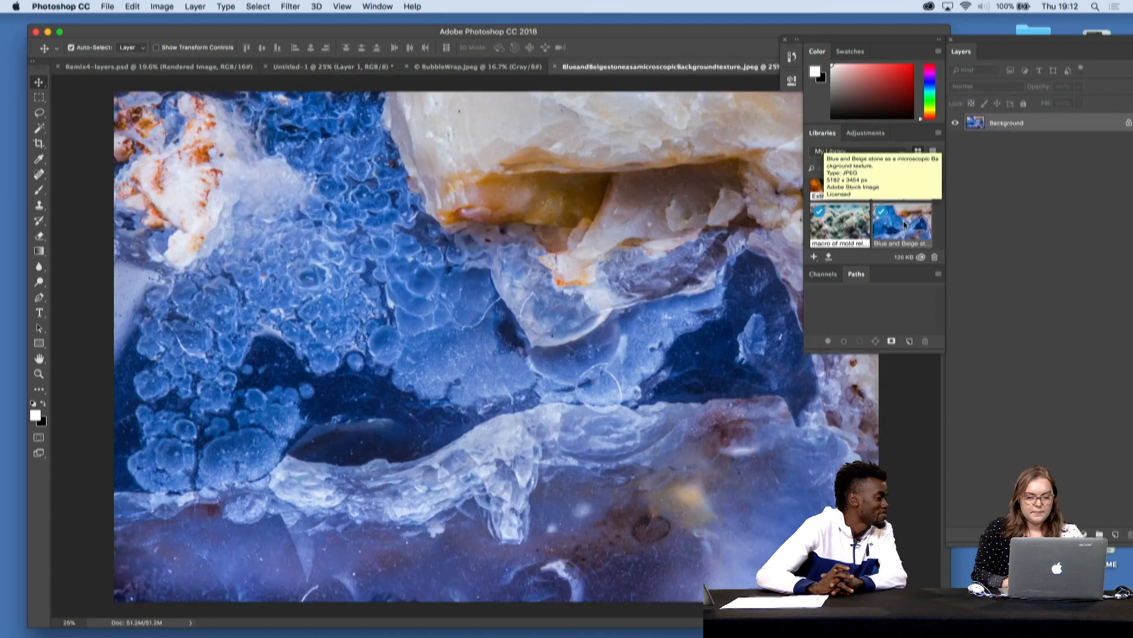
key("super+a")
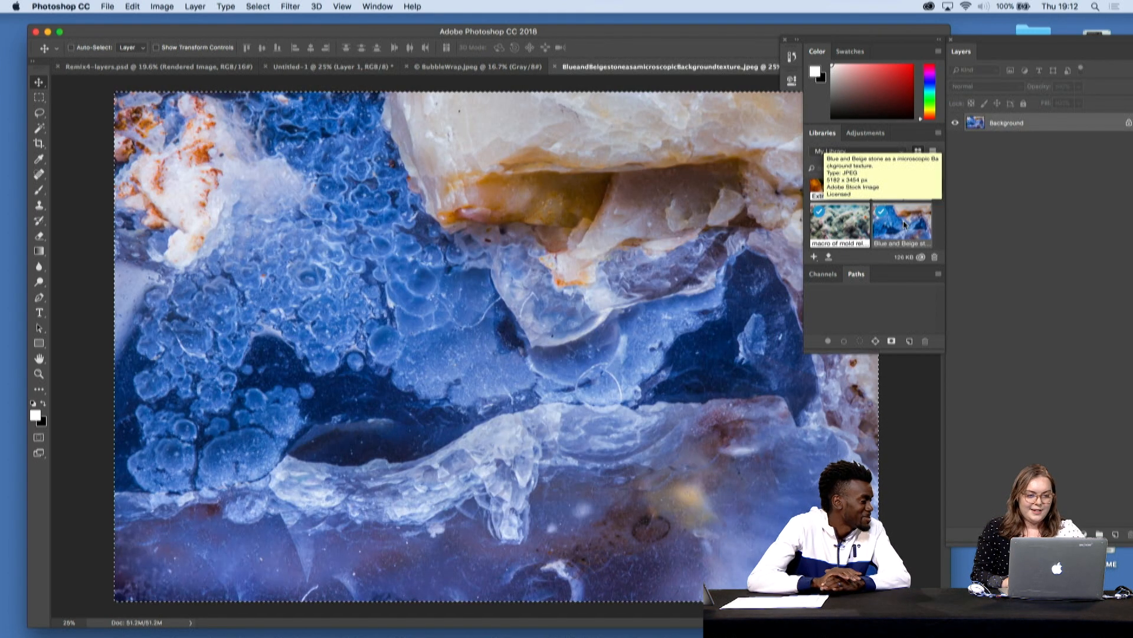
left_click(555, 66)
left_click(406, 67)
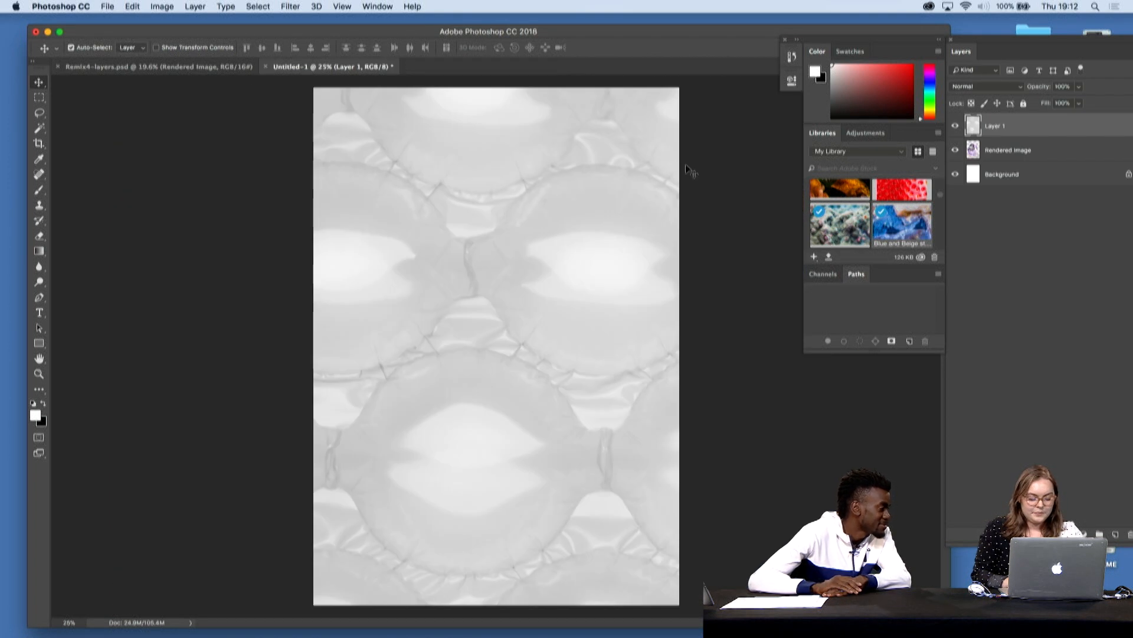
key("super+v")
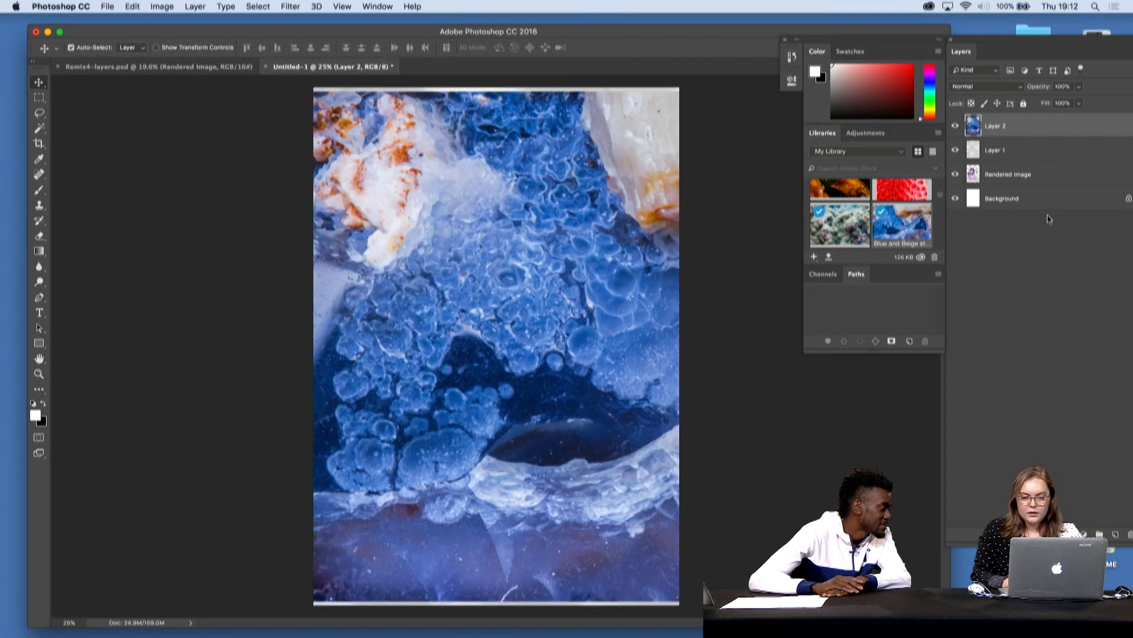
- Reorder the layers so Rendered Image is on top and the blue stone Layer 2 sits beneath the bubble wrap Layer 1
left_click(1020, 151)
left_click_drag(1011, 176, 1027, 125)
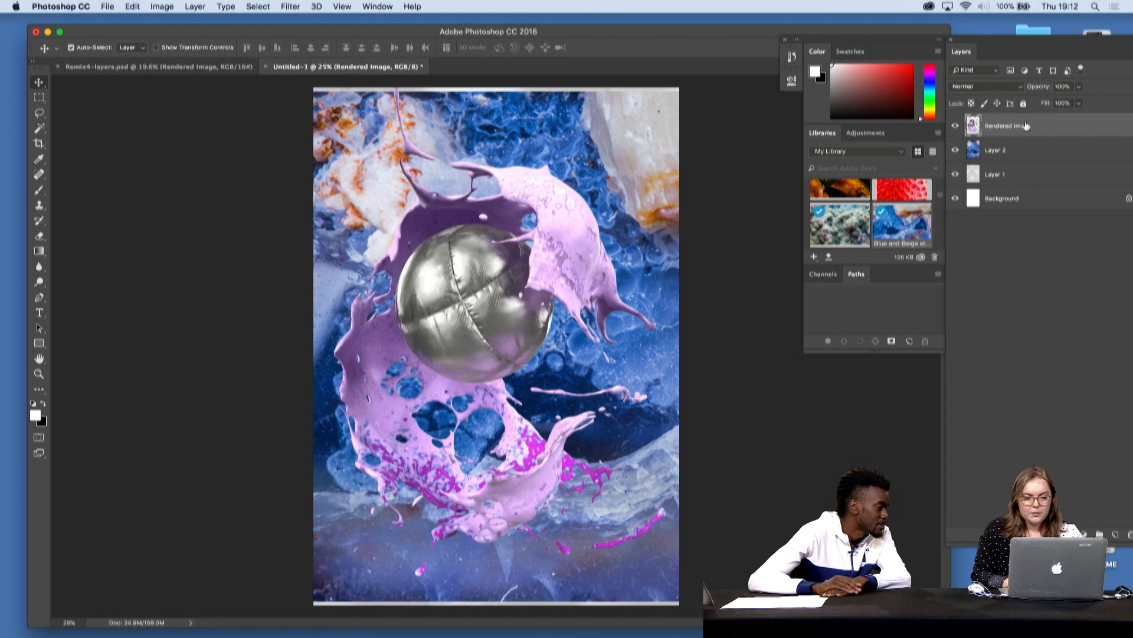
left_click(1024, 160)
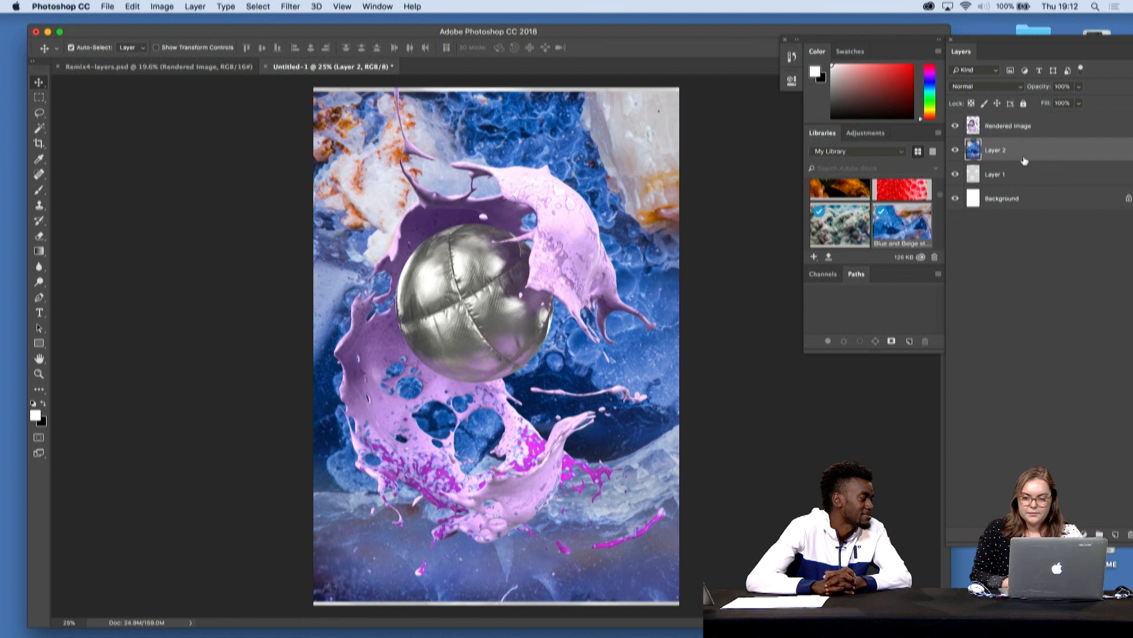
left_click_drag(998, 159, 972, 188)
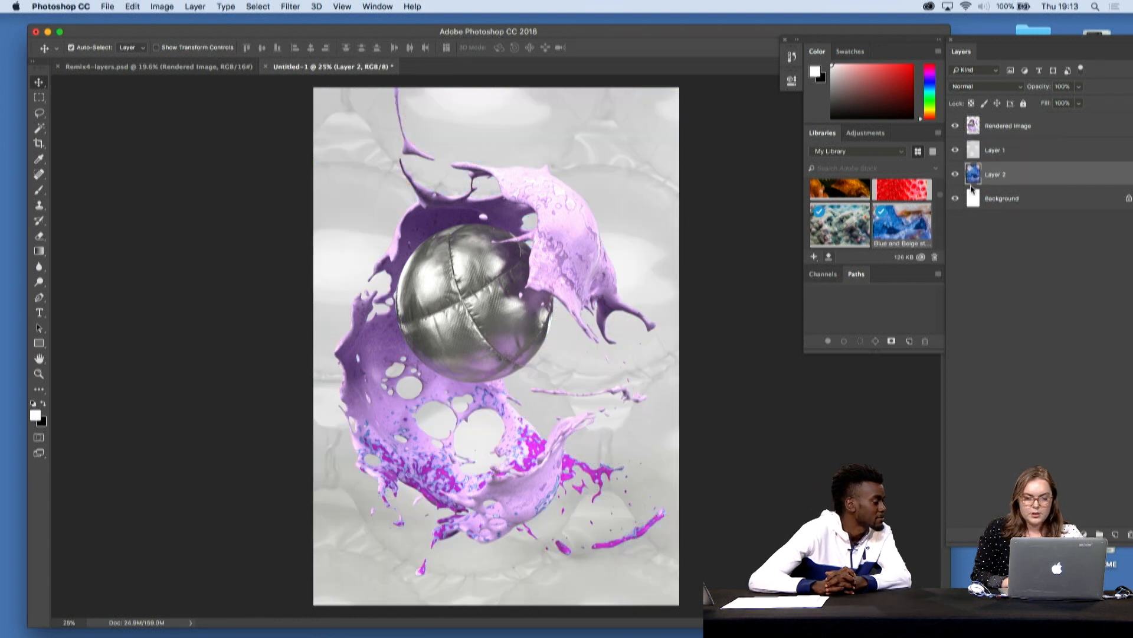
- Set the blend mode of the bubble wrap Layer 1 to Hard Light
left_click(1011, 151)
left_click(1019, 89)
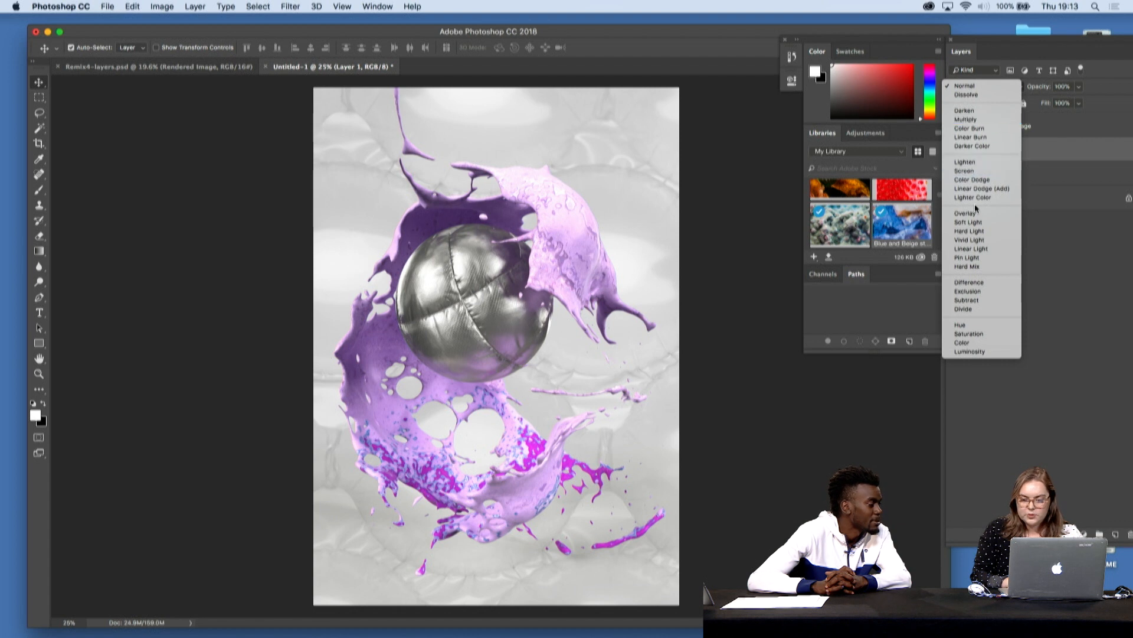
left_click(981, 236)
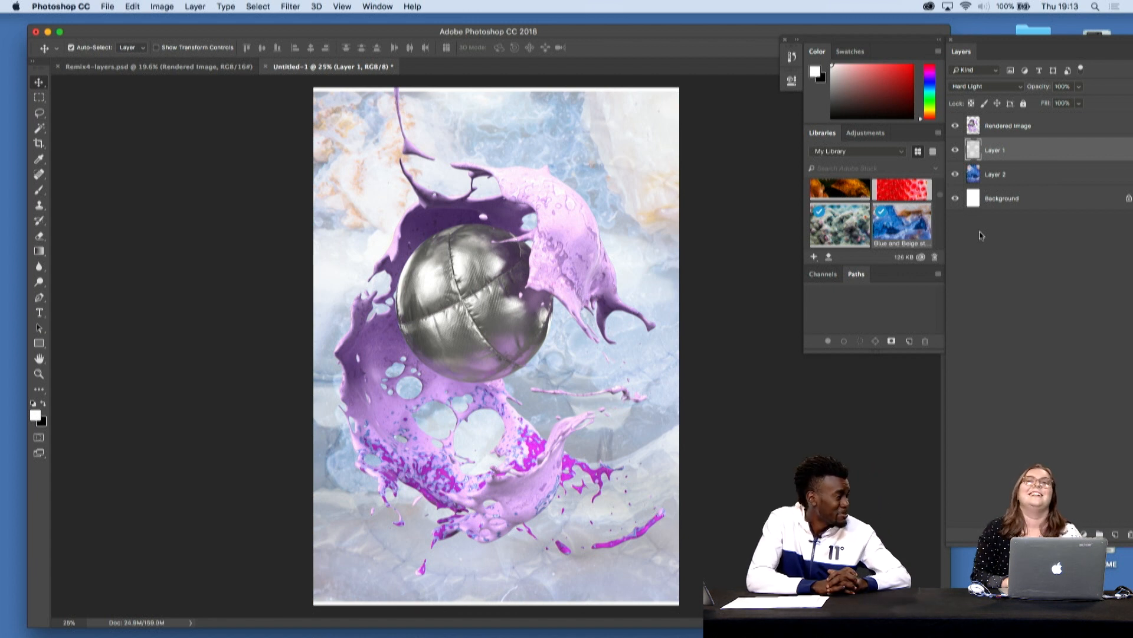
- Rotate the blue stone Layer 2 by 90 degrees and reposition it to cover the whole page
left_click(1022, 180)
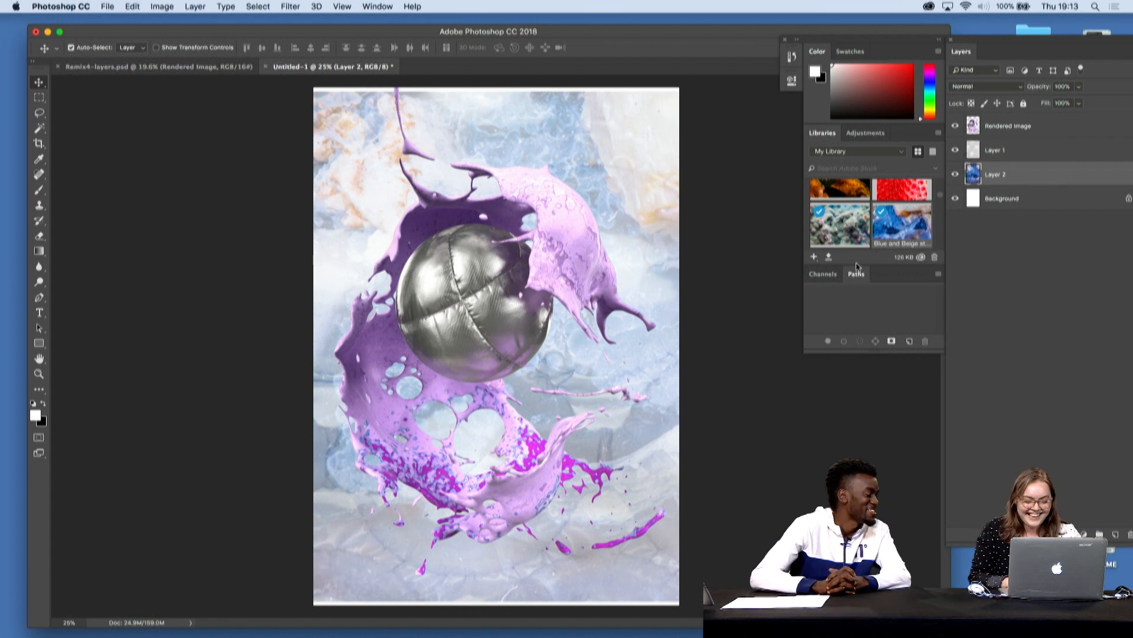
key("super+minus")
key("super+t")
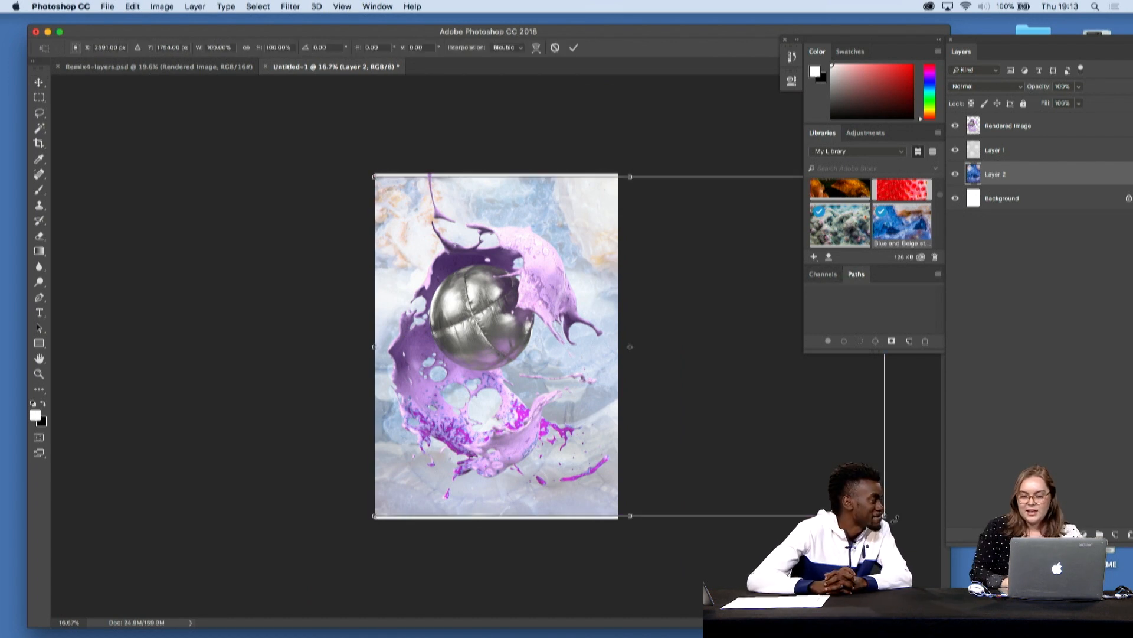
left_click_drag(895, 522, 464, 626)
left_click_drag(594, 252, 478, 257)
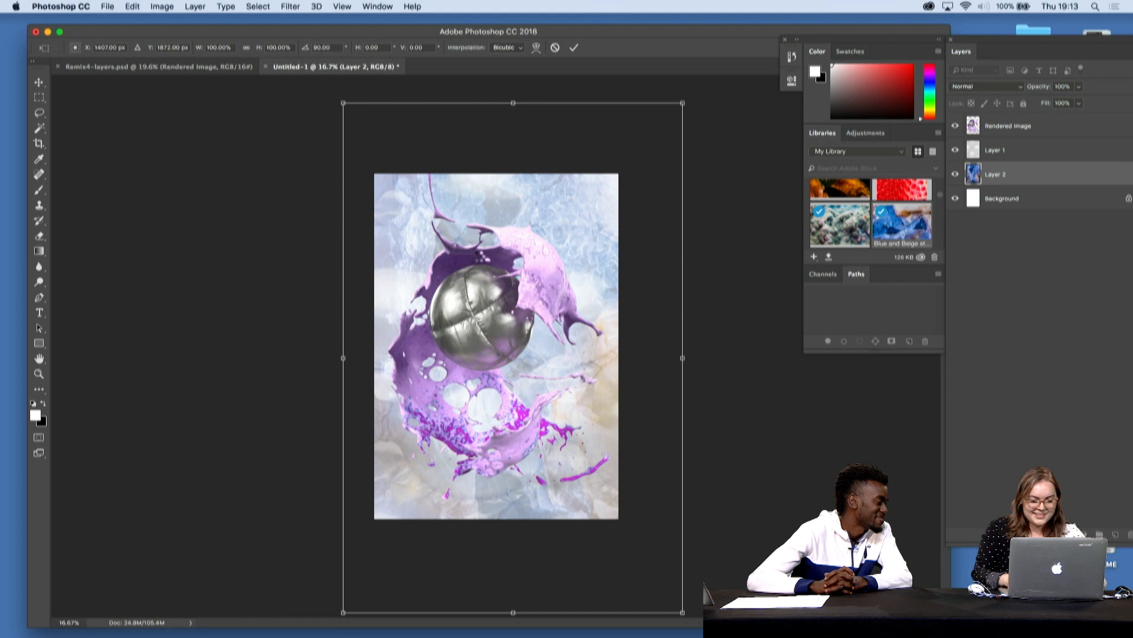
key("Return")
key("super+equal")
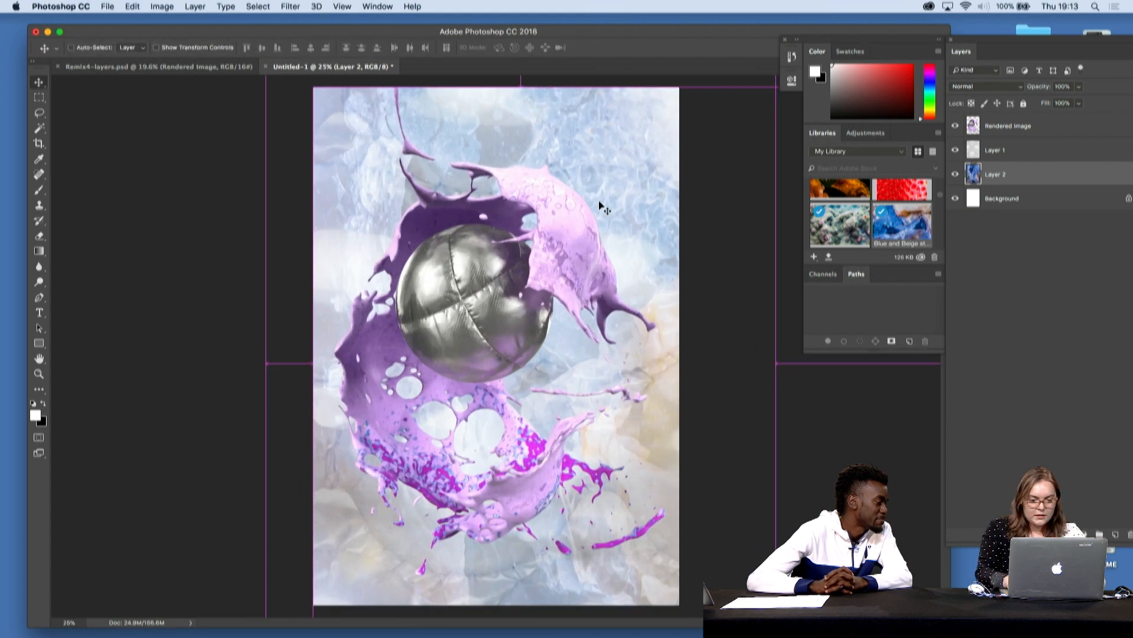
- Lower the opacity of the bubble wrap Layer 1 to 80%
left_click(1038, 157)
left_click_drag(1079, 86, 1064, 104)
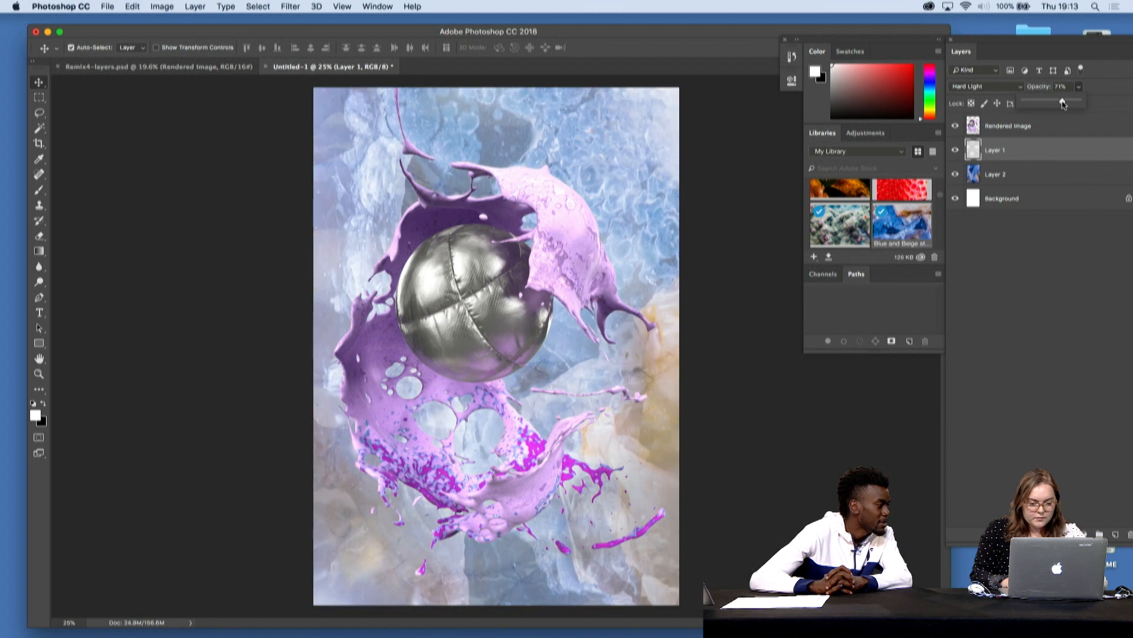
left_click(1069, 249)
left_click(1047, 153)
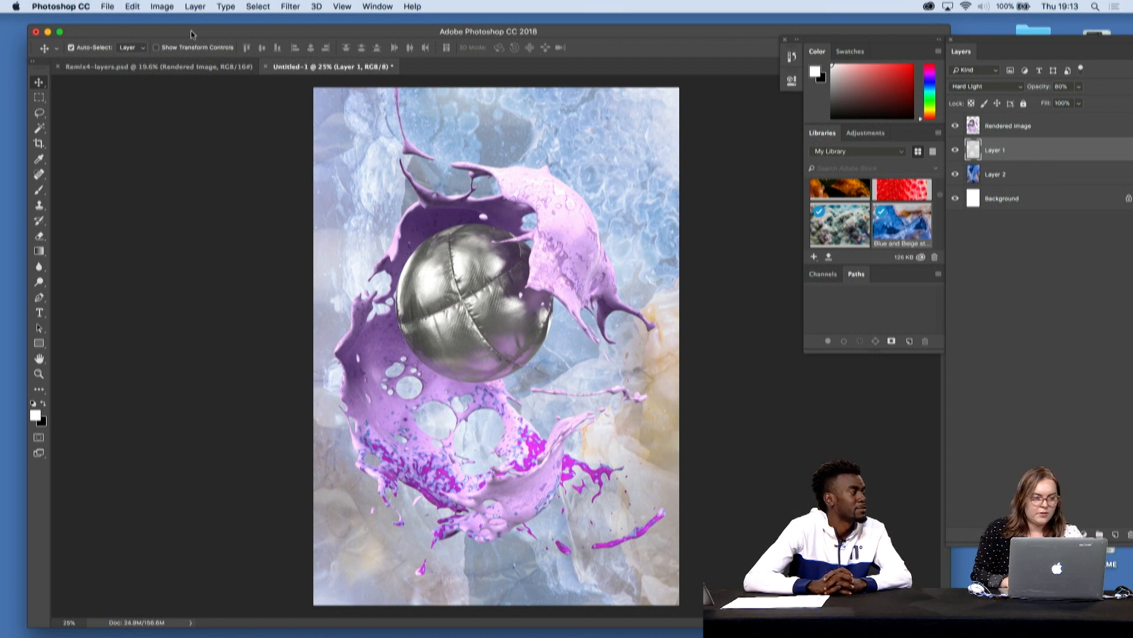
- Apply a Brightness/Contrast adjustment to the bubble wrap Layer 1, adjusting the contrast and slightly lowering the brightness
left_click(157, 4)
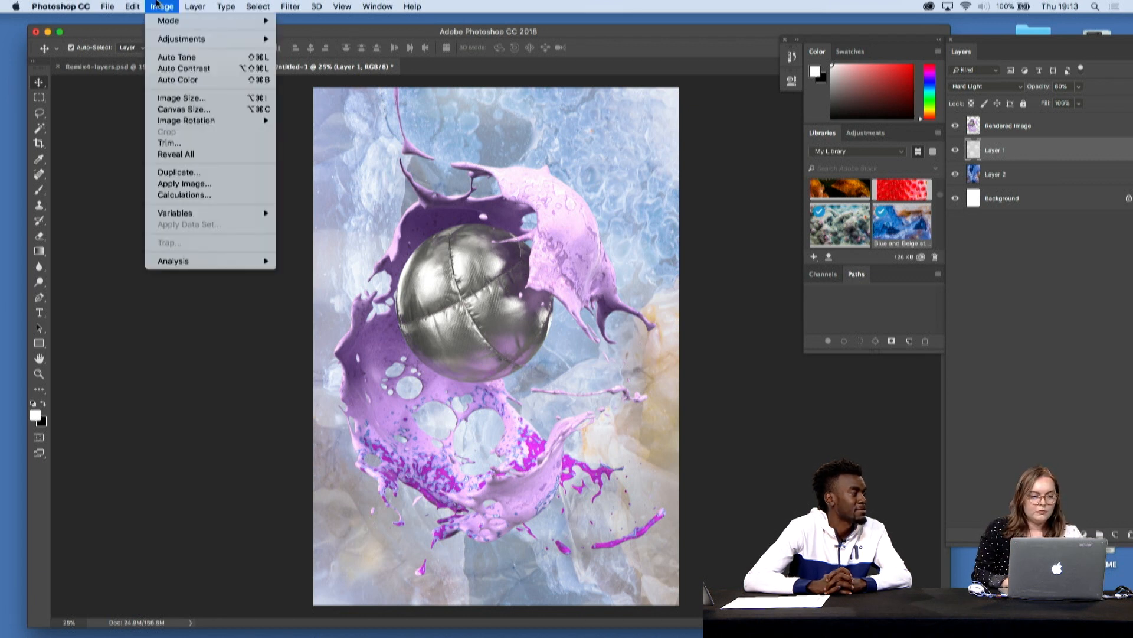
mouse_move(173, 41)
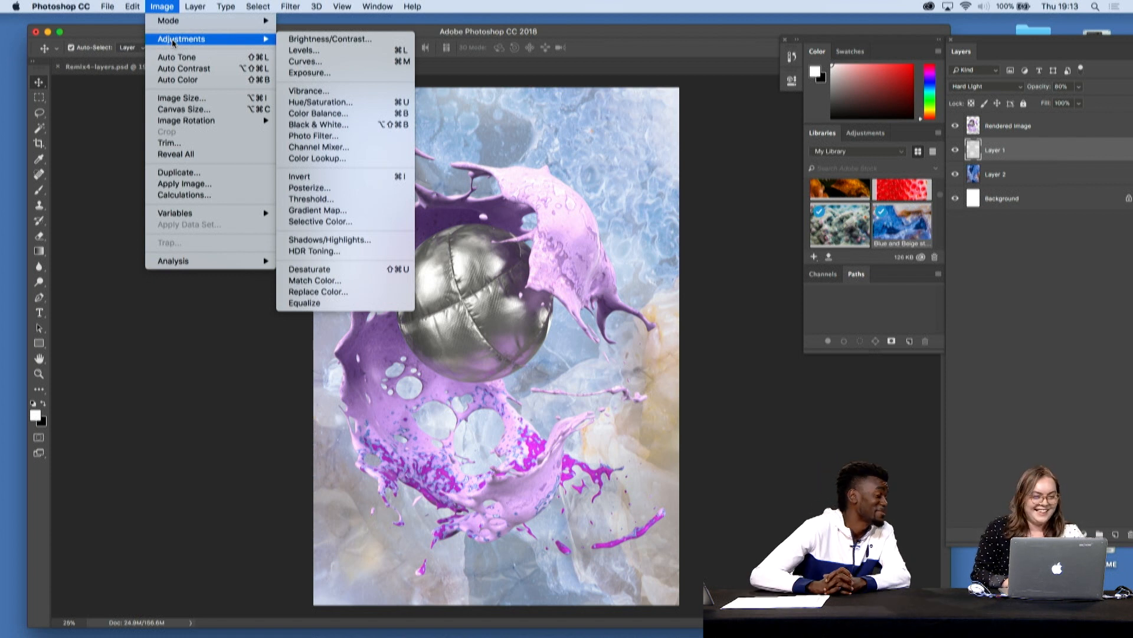
left_click(371, 39)
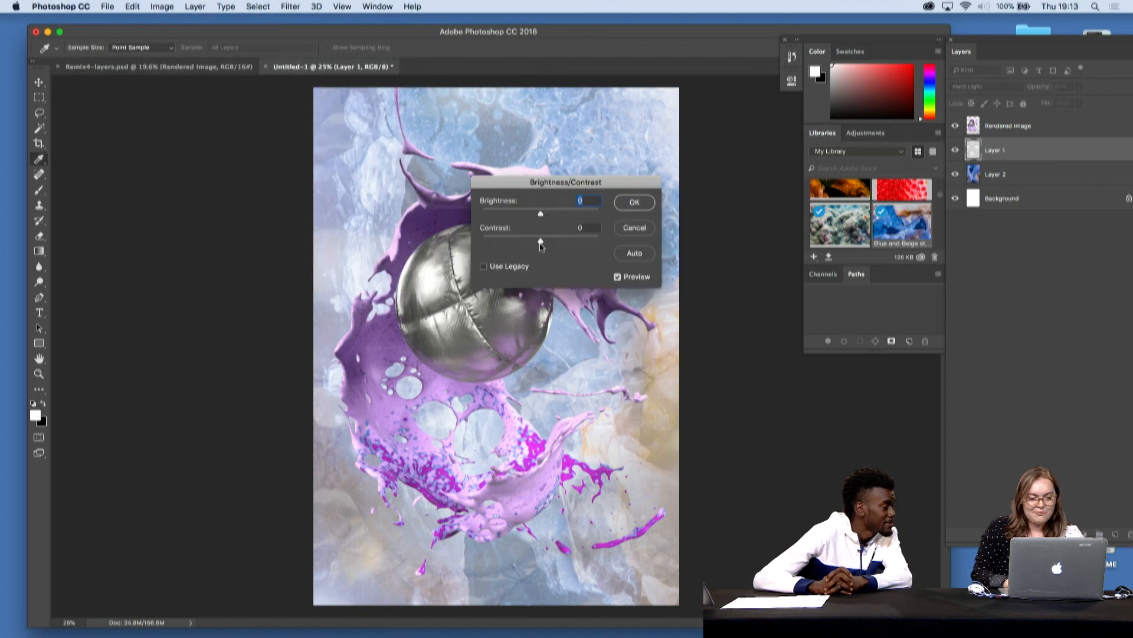
left_click_drag(543, 246, 533, 220)
left_click(634, 203)
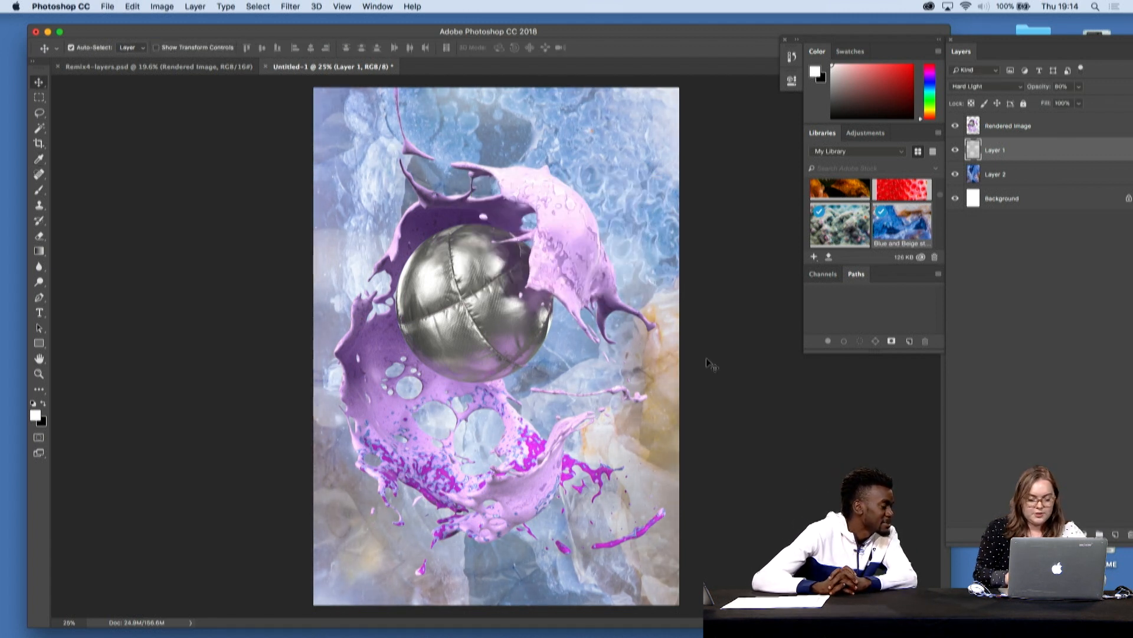
- Choose the Burn tool for the bubble wrap Layer 1 and enlarge its brush to about 150 px
key("v")
key("super+equal")
scroll(707, 359, "up", 10)
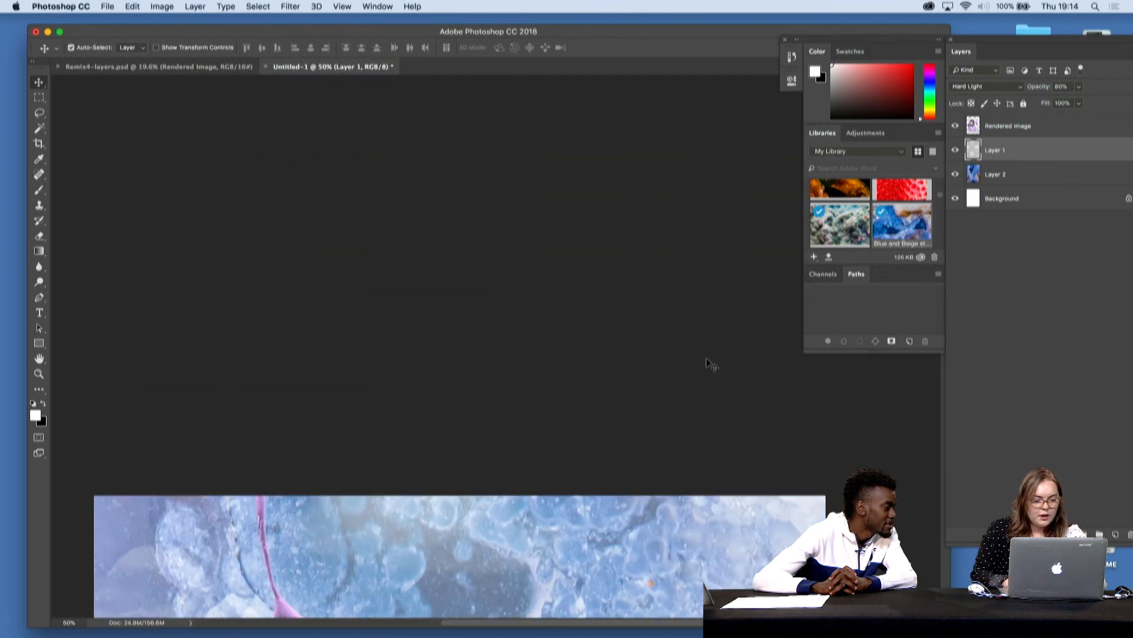
scroll(708, 359, "down", 8)
scroll(708, 359, "down", 10)
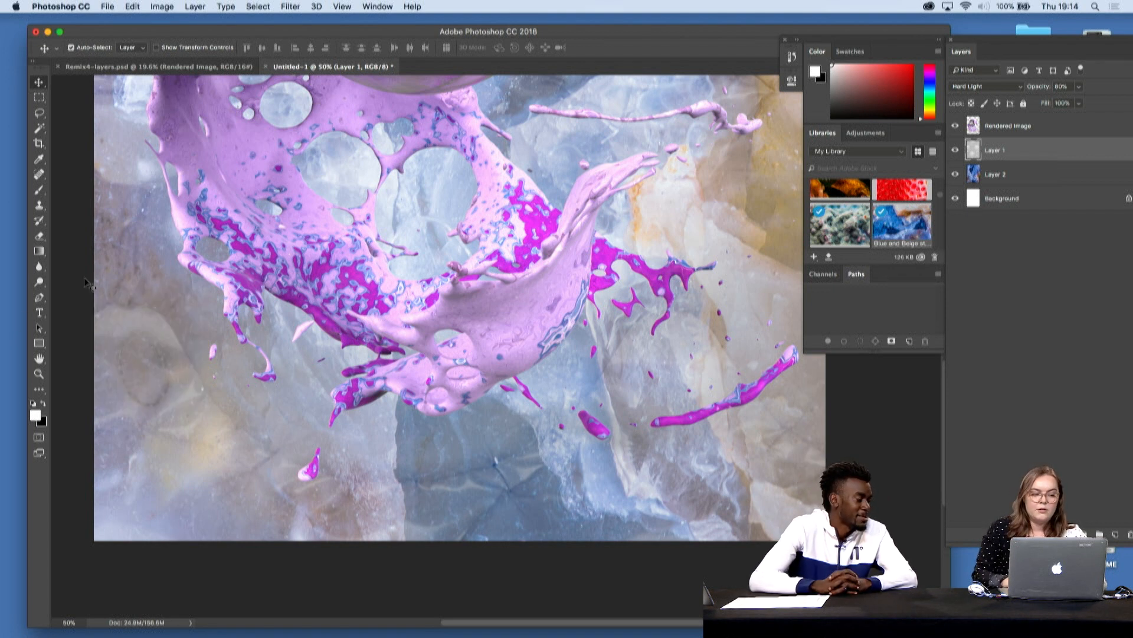
left_click(41, 286)
right_click(42, 286)
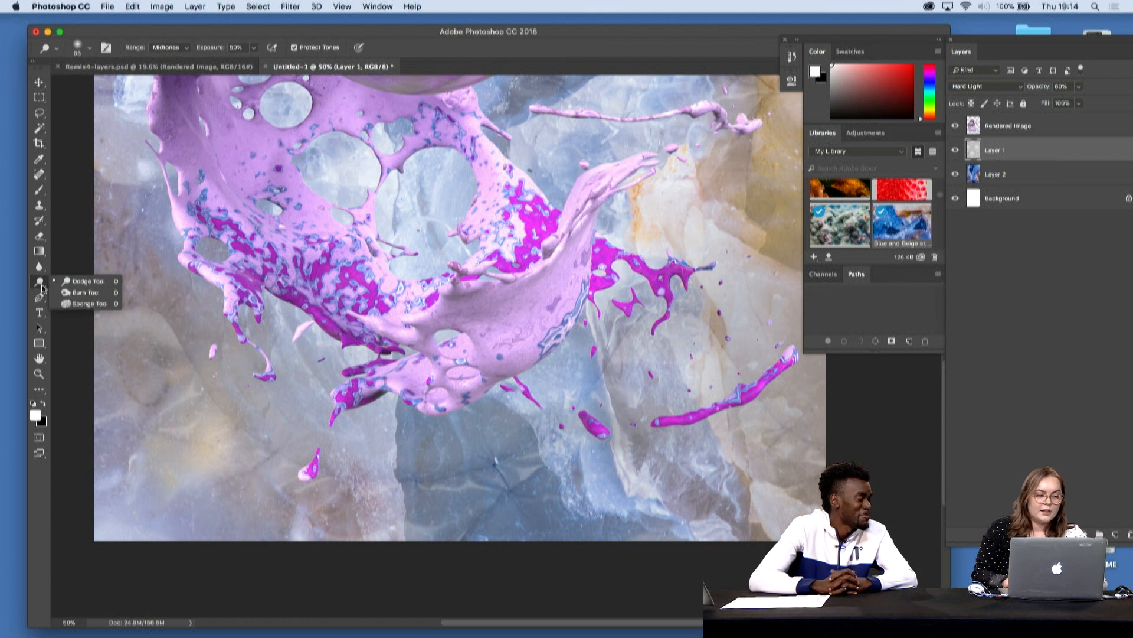
left_click(86, 292)
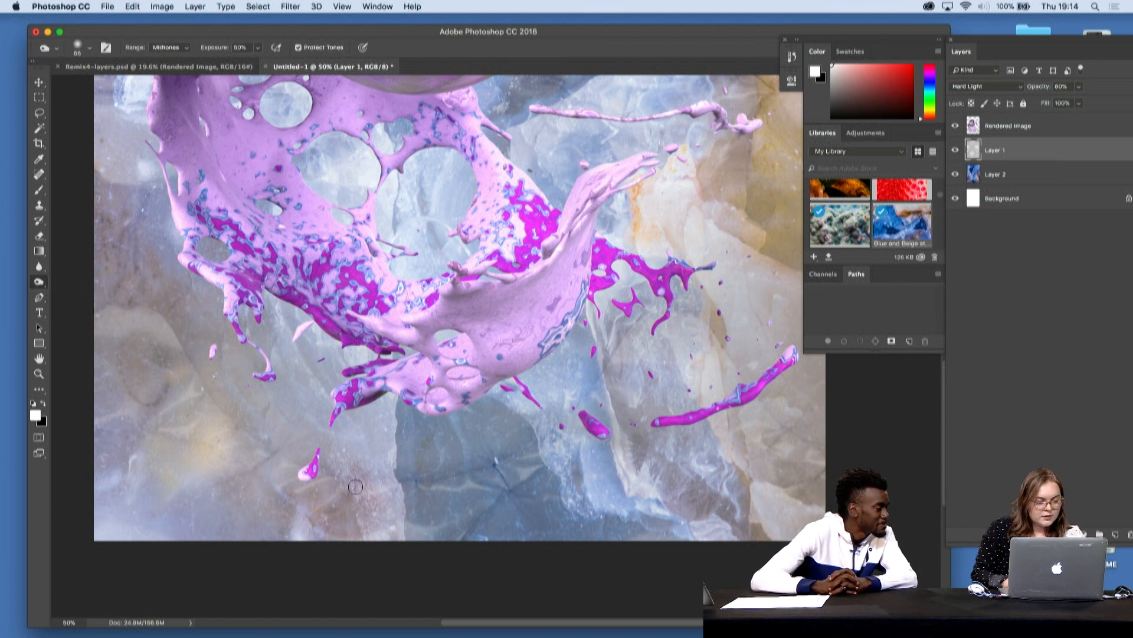
left_click(90, 48)
left_click(135, 85)
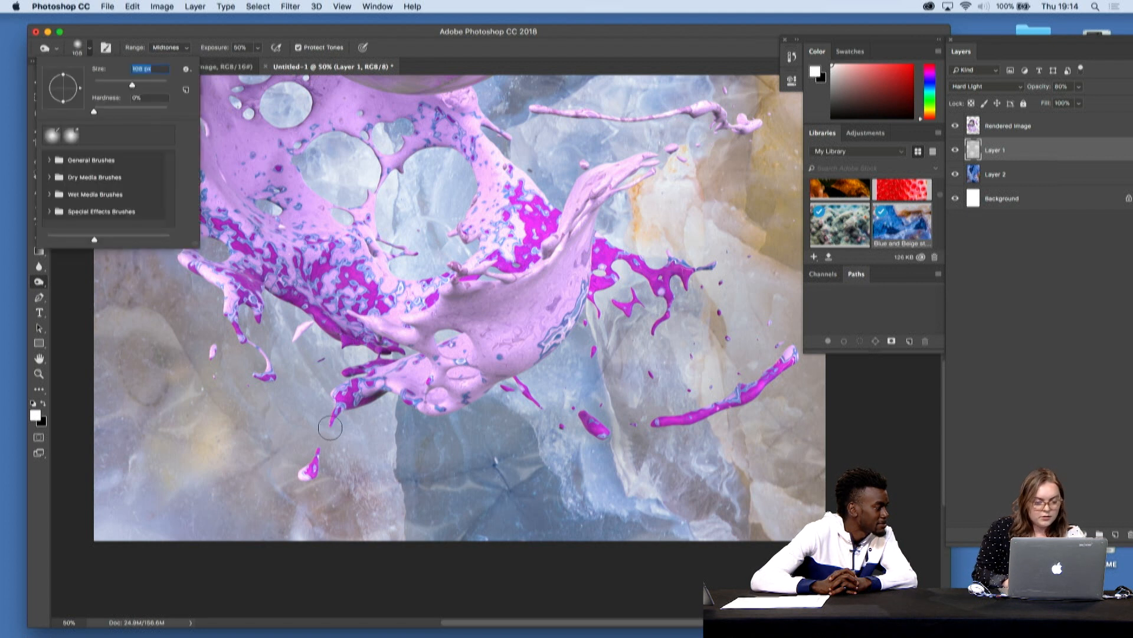
- Try a burn stroke on the dark blue stone near the page's lower edge, undo it, and set the Burn exposure to 3%
mouse_move(388, 475)
left_mouse_down()
mouse_move(624, 445)
mouse_move(434, 480)
left_mouse_up()
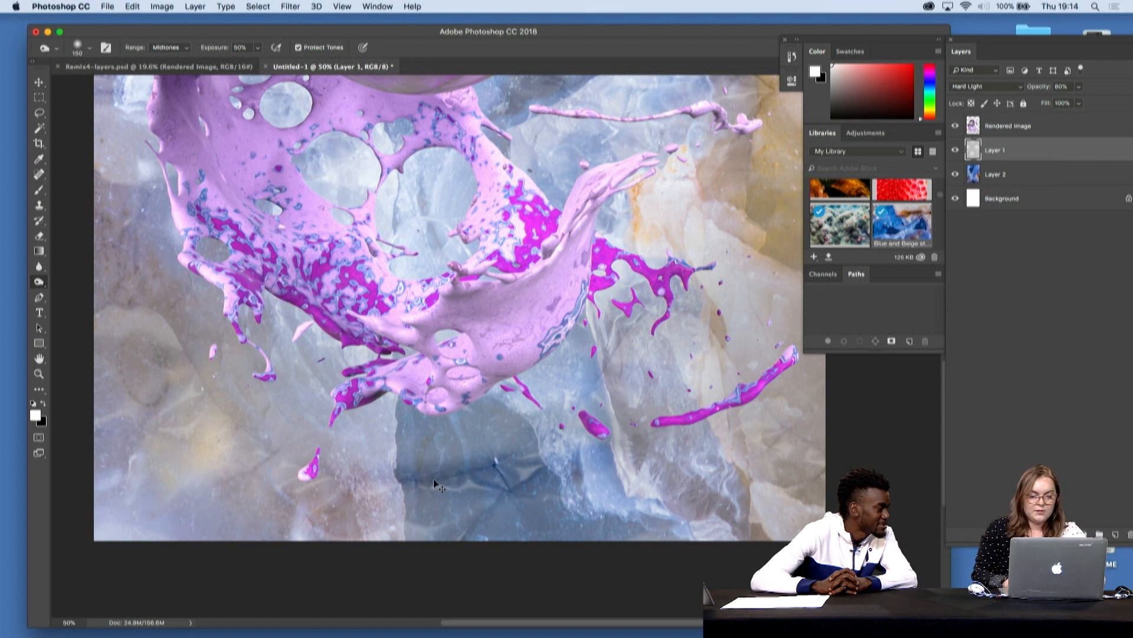
key("super+z")
left_click(258, 48)
left_click(232, 66)
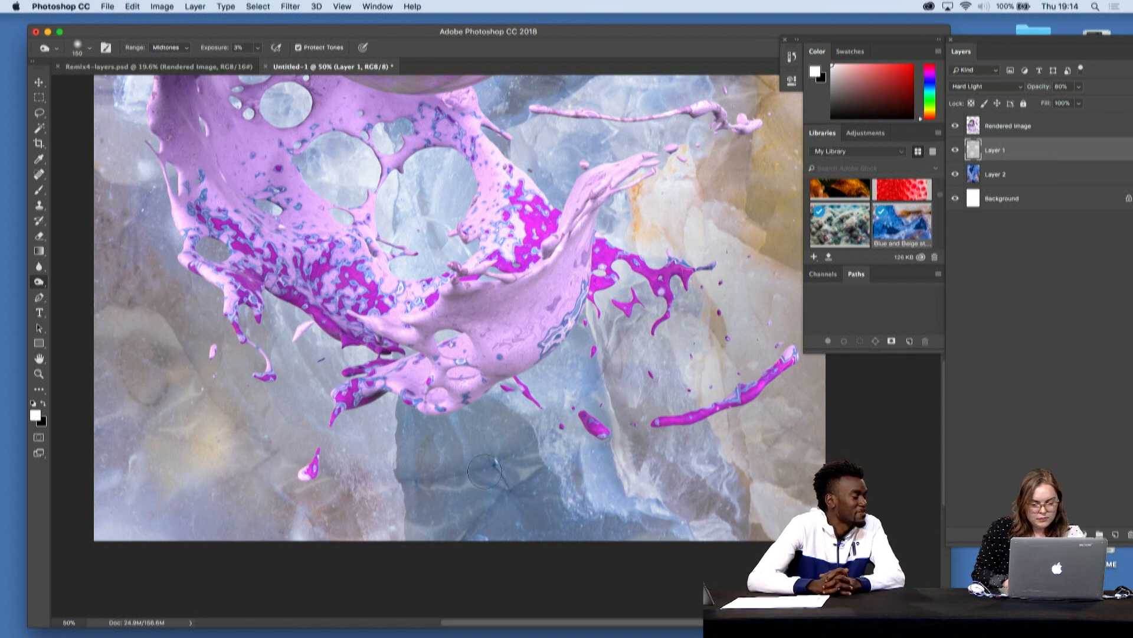
- Burn the yellow stone area beside the splash's tip on Layer 1
scroll(611, 448, "down", 10)
scroll(611, 449, "left", 5)
scroll(611, 449, "up", 10)
right_click(613, 447)
scroll(650, 383, "up", 5)
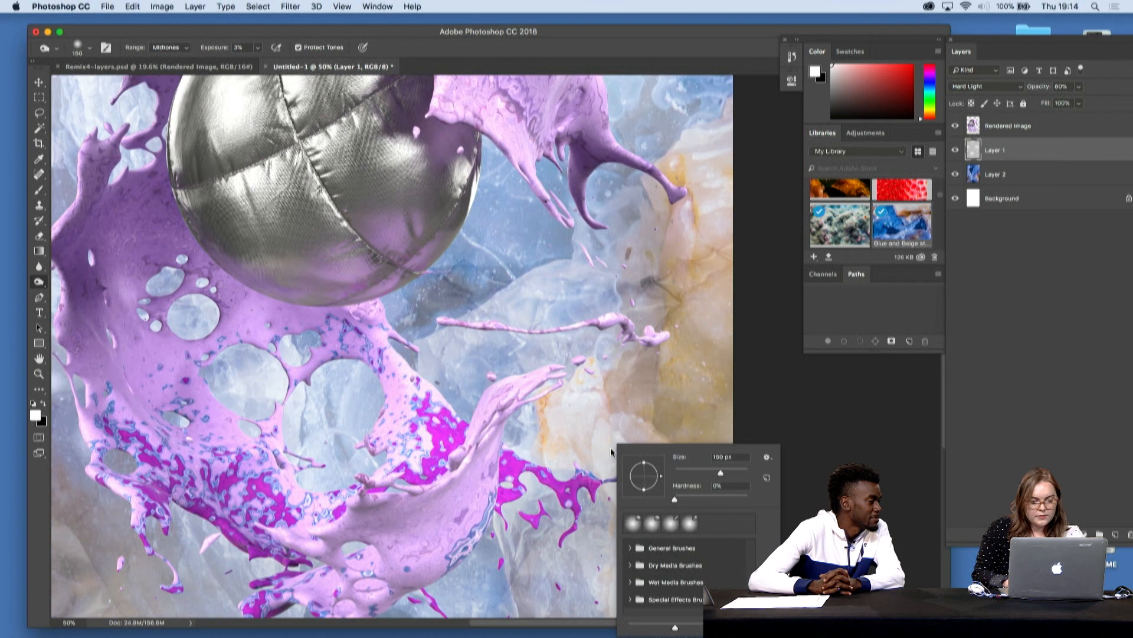
scroll(692, 347, "up", 6)
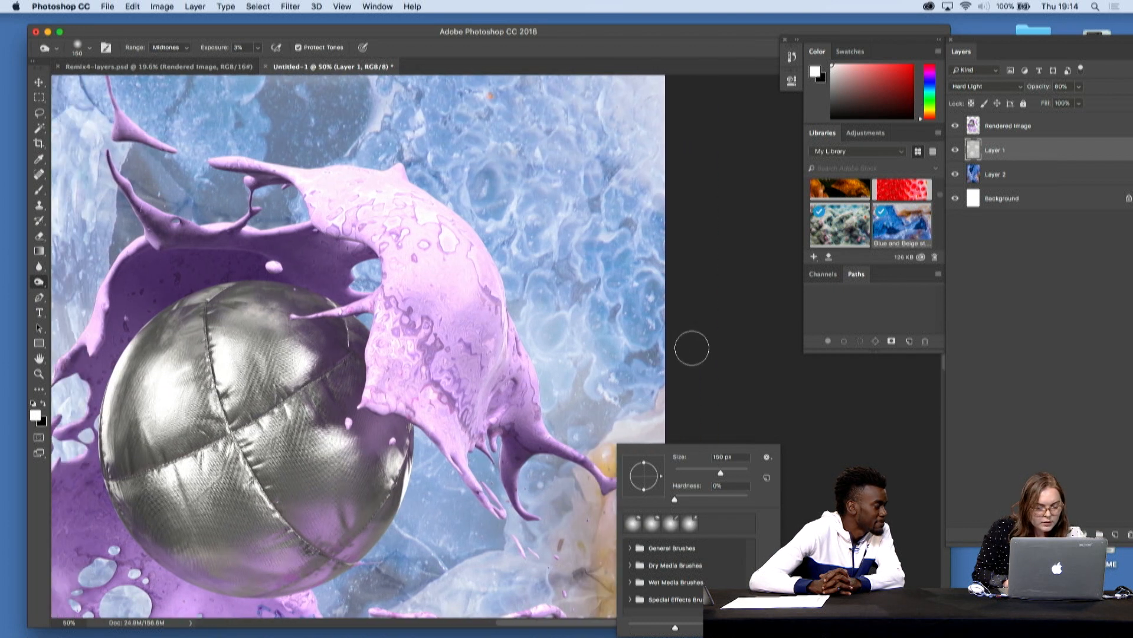
scroll(692, 348, "left", 3)
scroll(692, 347, "left", 1)
scroll(692, 347, "down", 6)
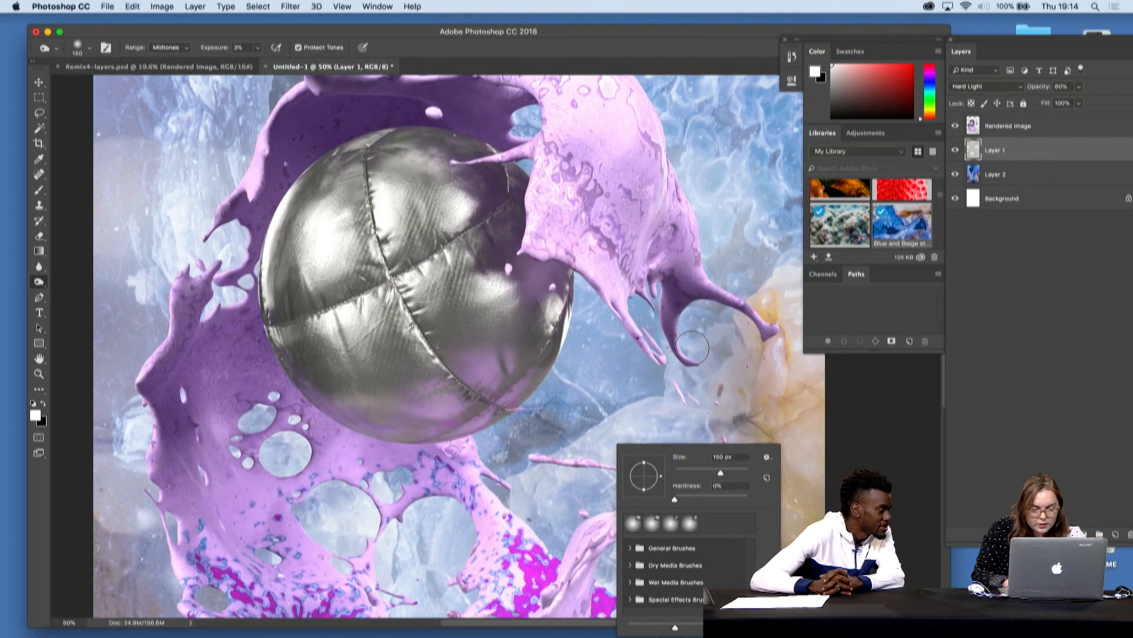
scroll(692, 347, "down", 1)
scroll(691, 347, "left", 2)
scroll(692, 347, "right", 4)
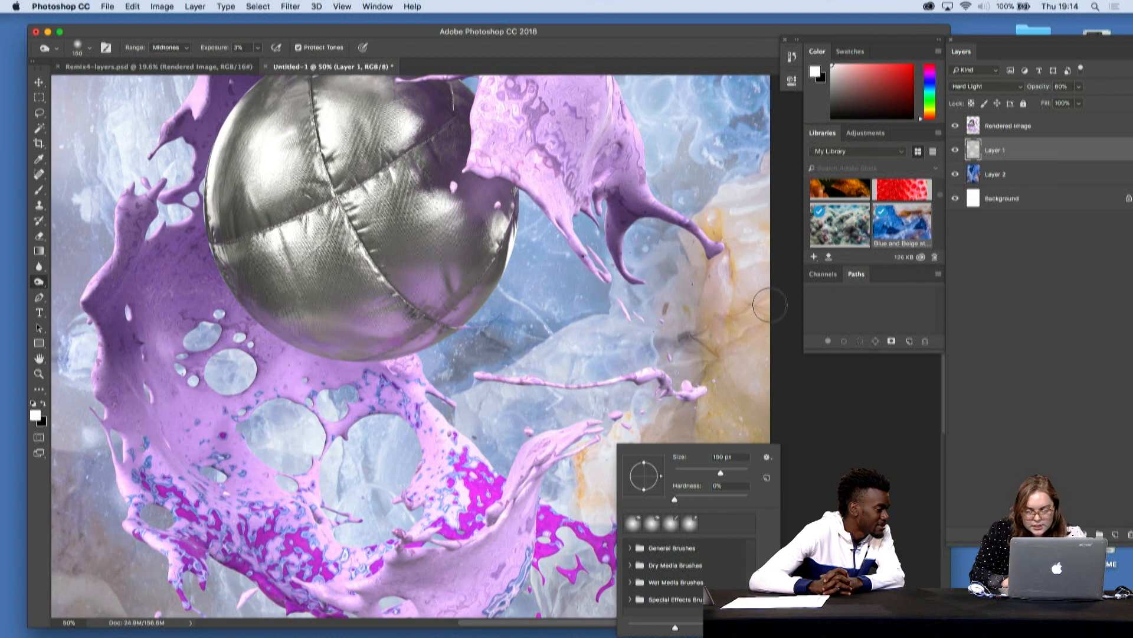
left_click(740, 315)
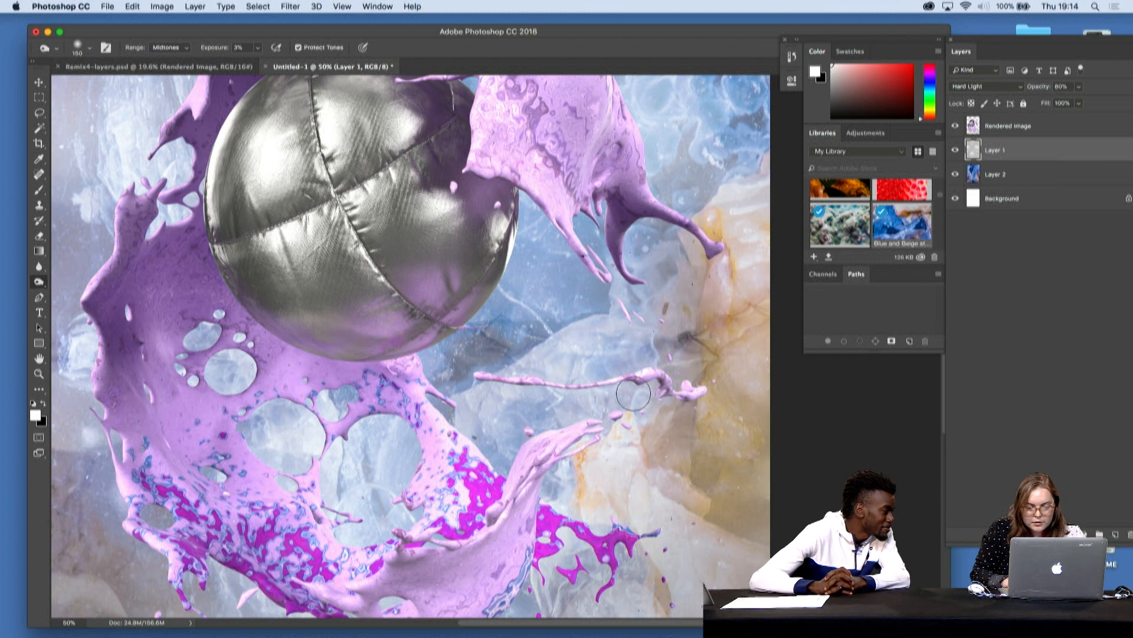
- Dodge the yellow stone area on Layer 1, using 8% exposure and a brush of about 140 px
right_click(39, 282)
left_click(77, 282)
mouse_move(732, 304)
left_mouse_down()
mouse_move(758, 309)
mouse_move(701, 340)
left_mouse_up()
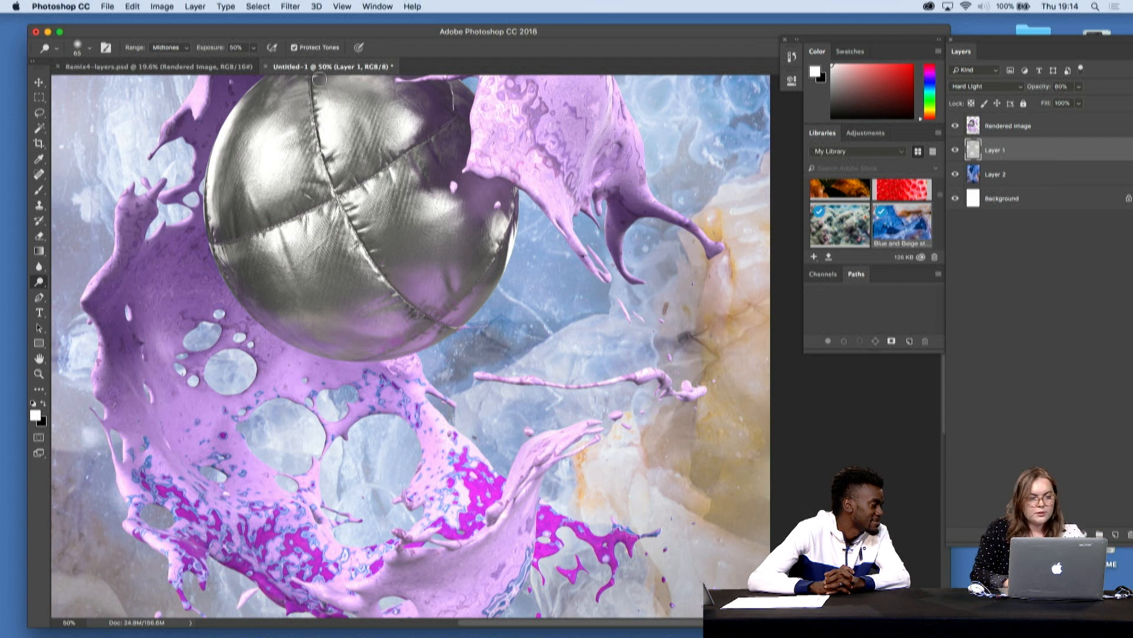
mouse_move(253, 47)
left_mouse_down()
mouse_move(254, 59)
mouse_move(232, 62)
left_mouse_up()
left_click(89, 50)
left_click(140, 85)
left_click(735, 297)
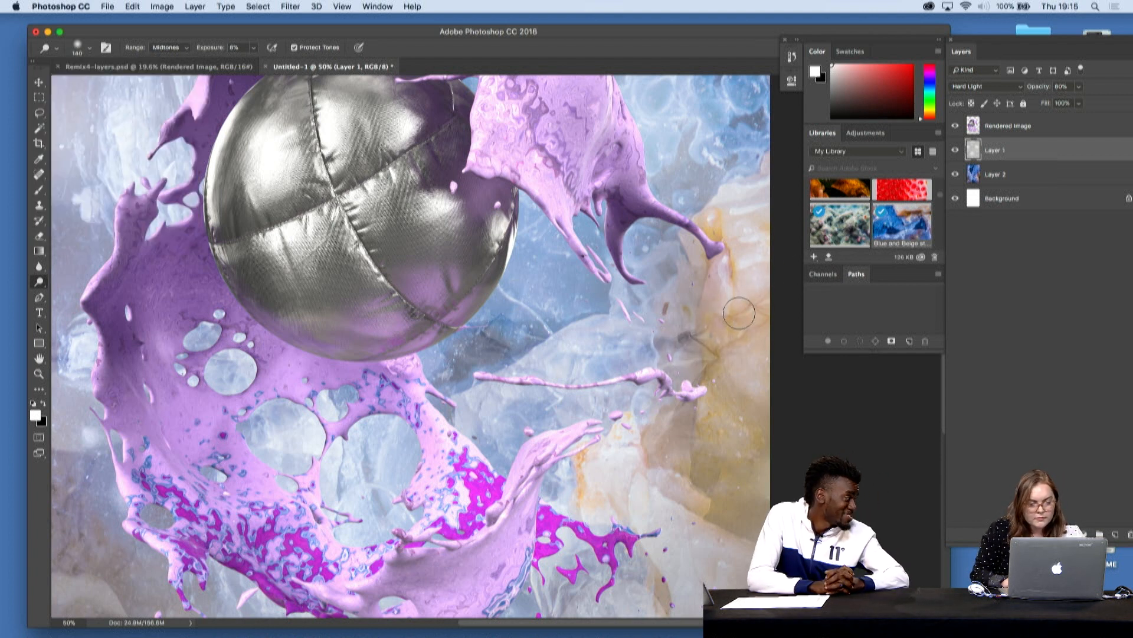
key("super+minus")
key("super+plus")
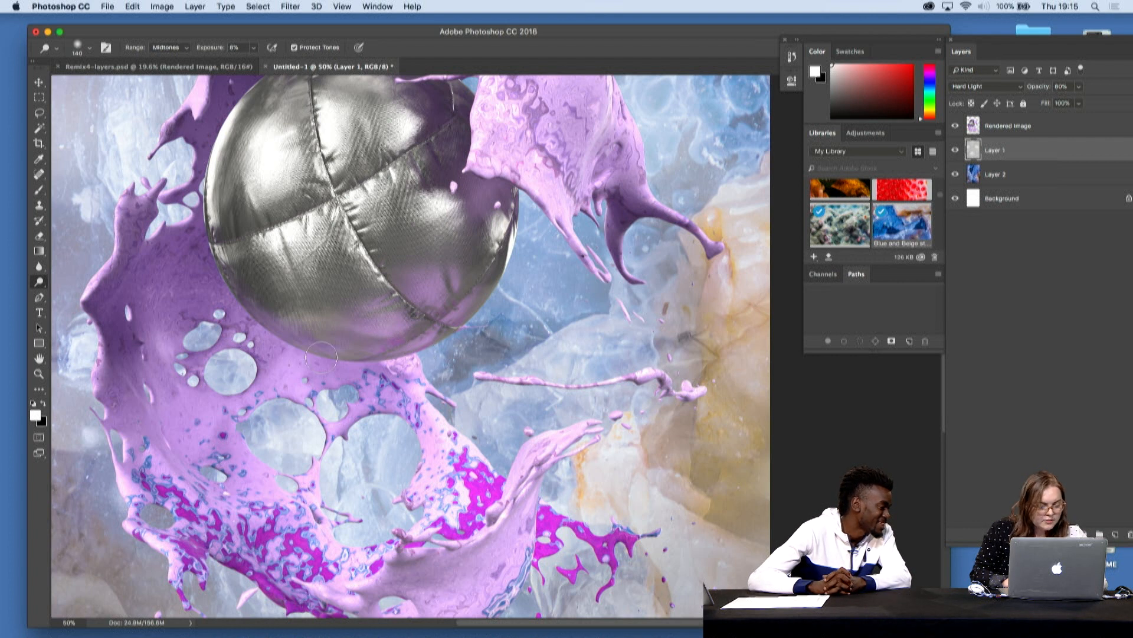
- Switch back to the Burn tool and examine the background texture around the splash at different magnifications
left_click_drag(39, 282, 65, 292)
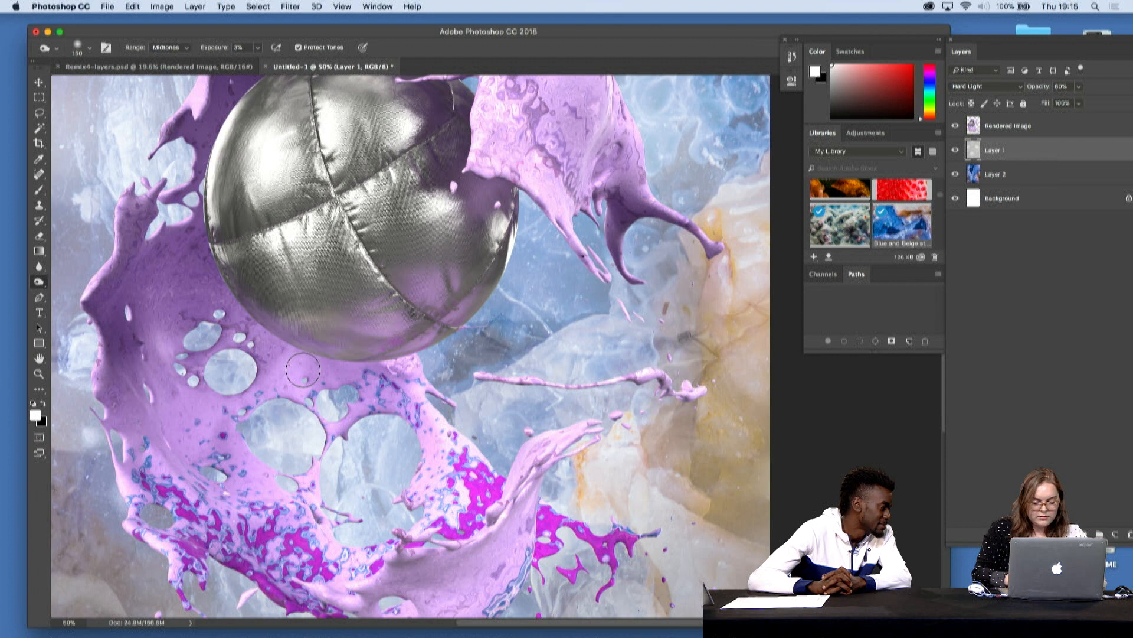
key("super+minus")
key("super+minus")
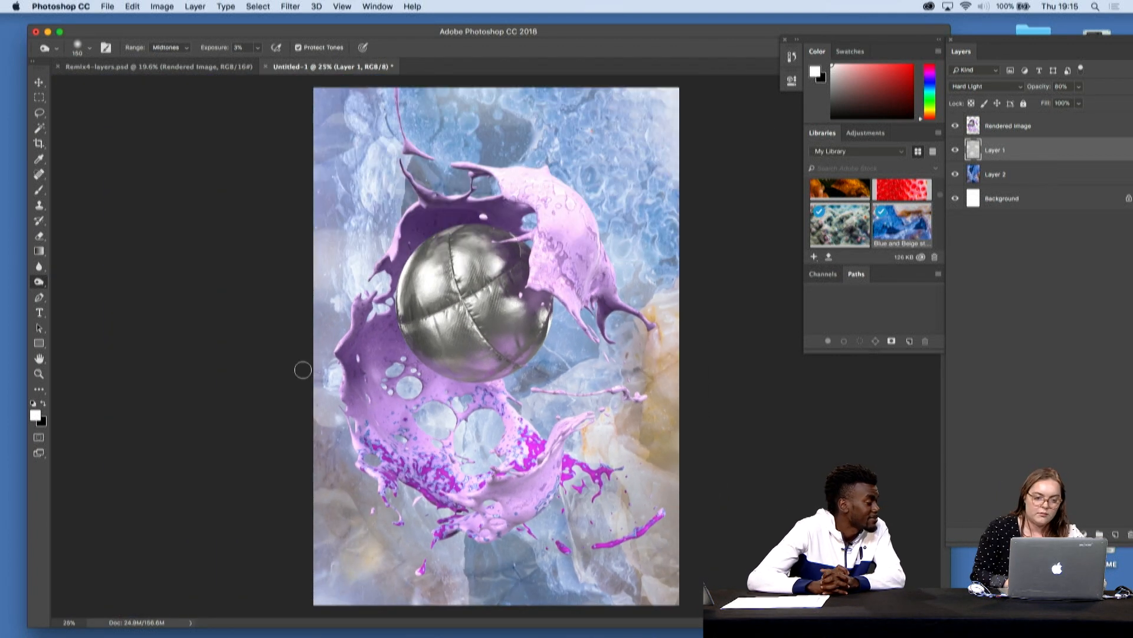
scroll(625, 320, "up", 5)
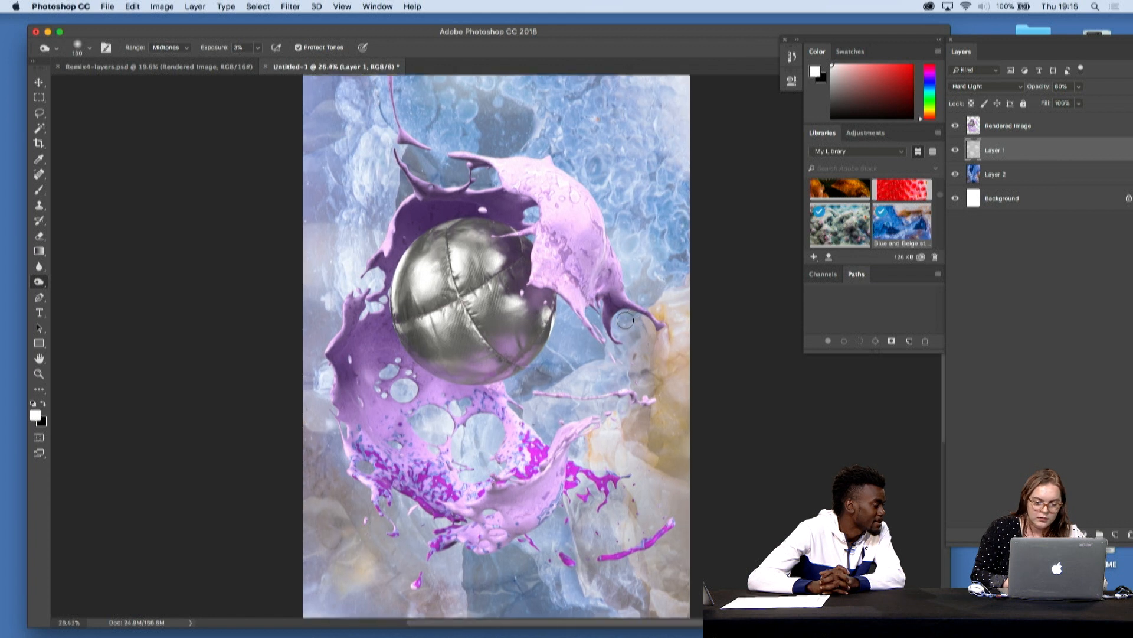
scroll(625, 320, "up", 8)
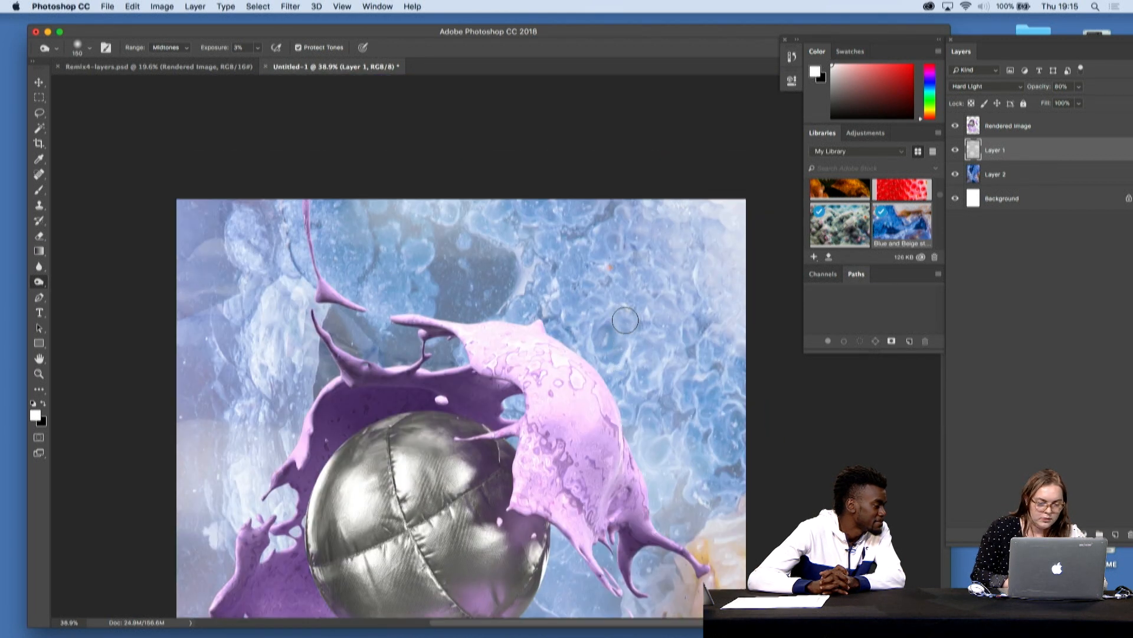
scroll(625, 319, "down", 14)
key("super+minus")
scroll(625, 320, "up", 5)
scroll(626, 320, "down", 5)
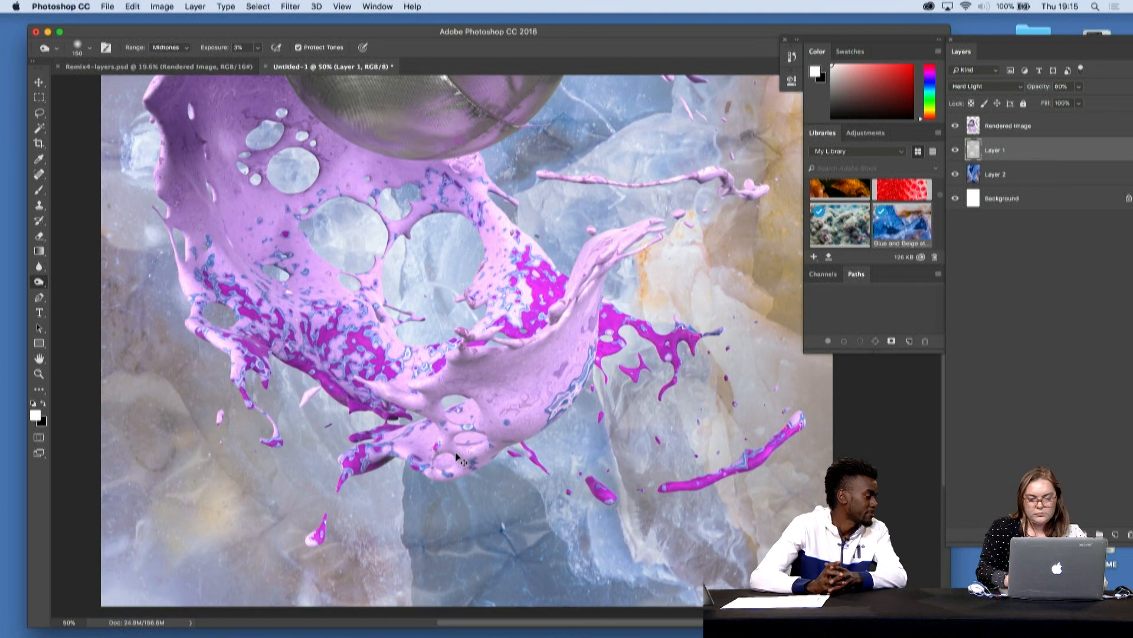
key("super+minus")
key("super+plus")
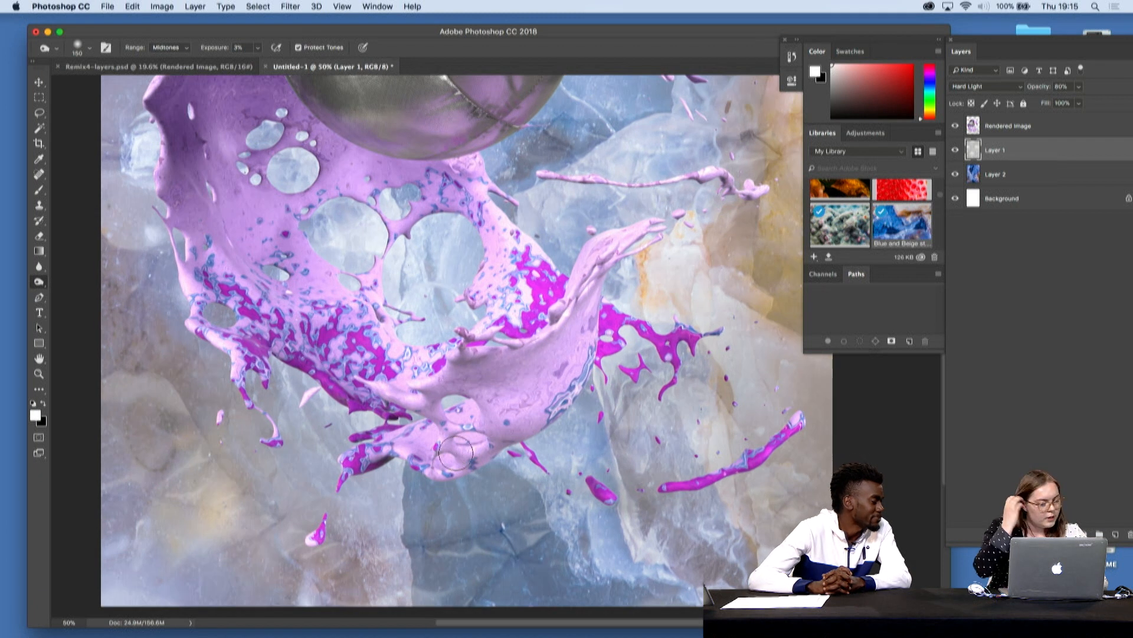
- Darken the Rendered Image layer with a Curves adjustment, moving the midpoint to input 134 and output 101
left_click(1052, 125)
key("super+minus")
scroll(579, 192, "down", 5)
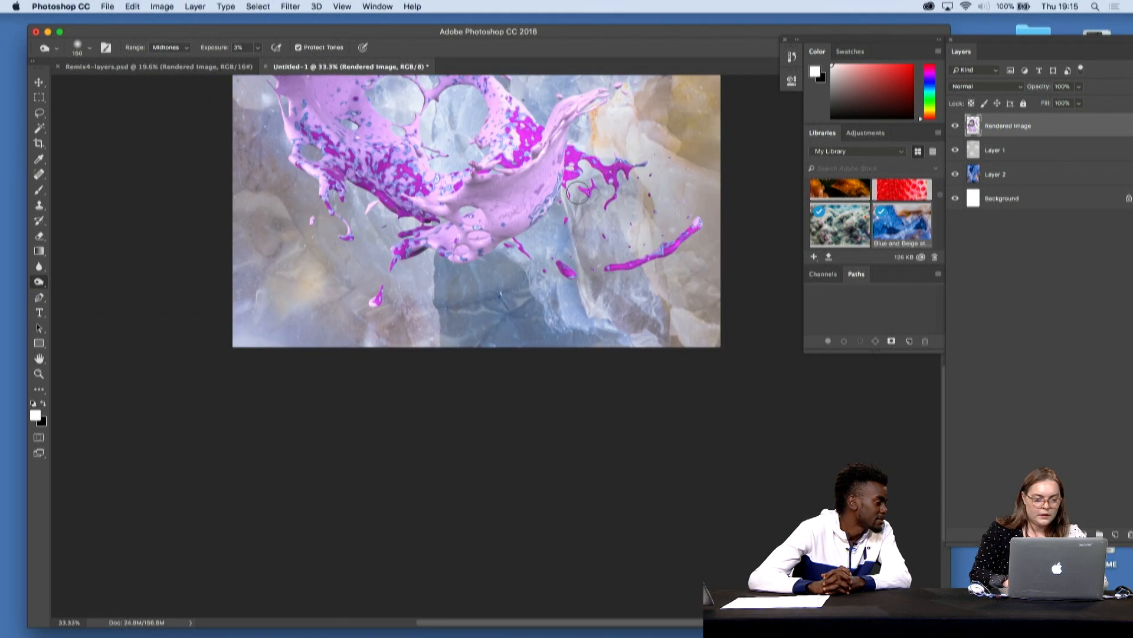
scroll(579, 192, "up", 5)
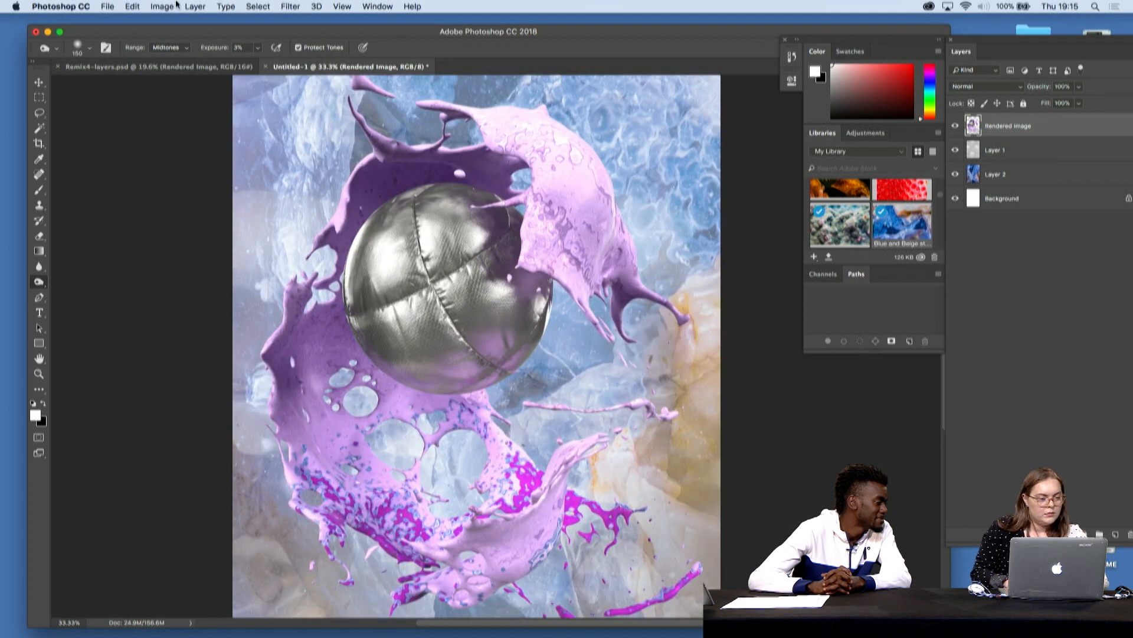
left_click(171, 5)
mouse_move(218, 40)
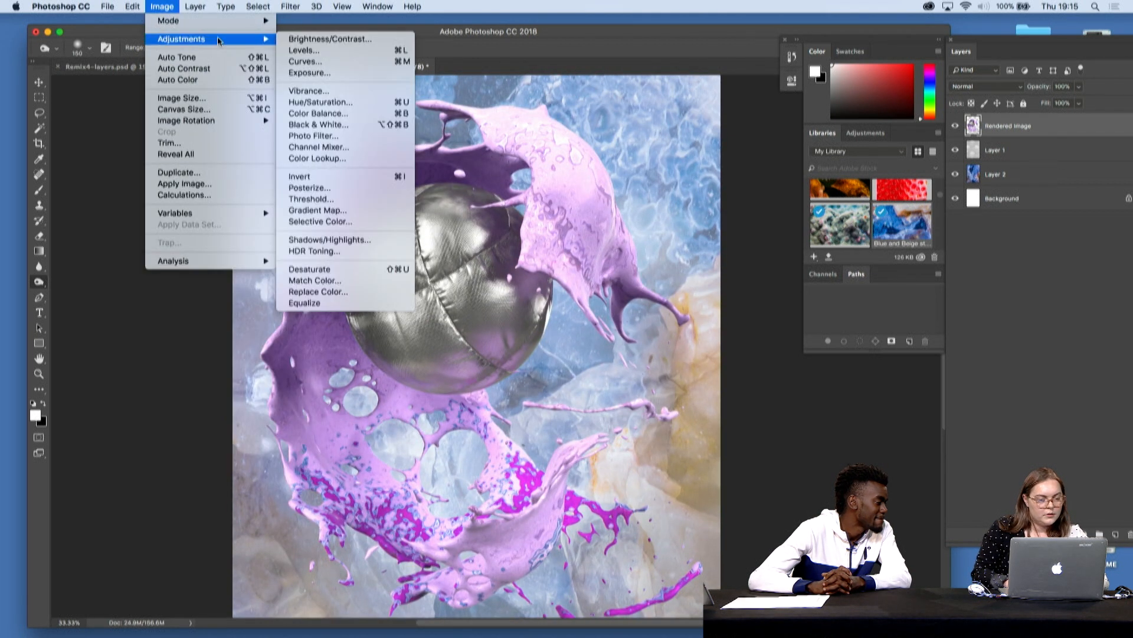
left_click(328, 61)
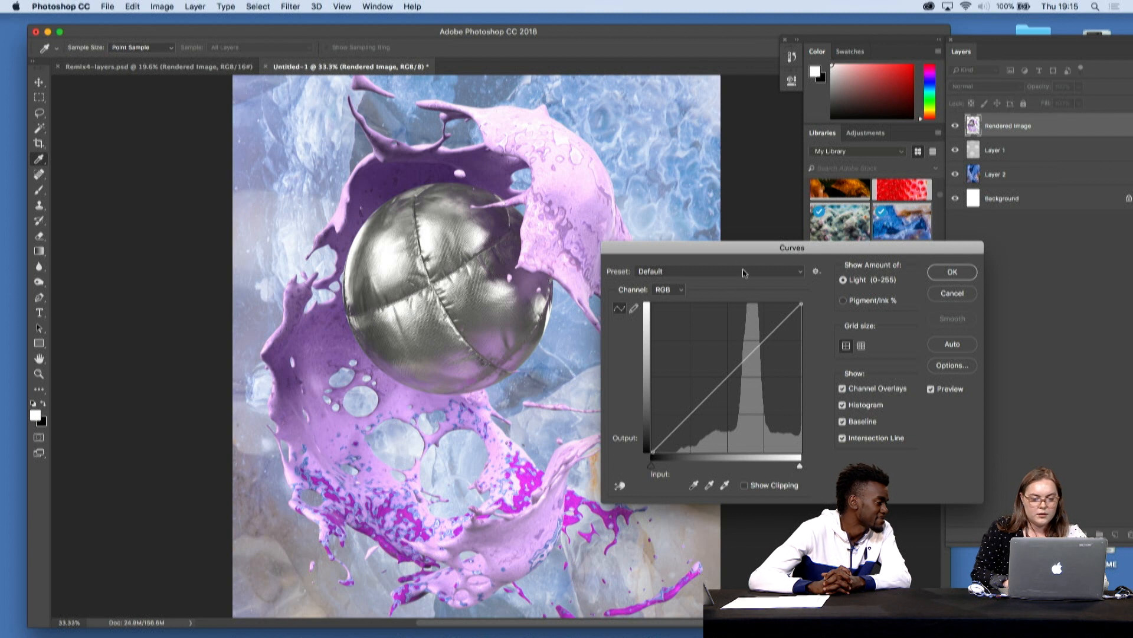
left_click_drag(726, 376, 732, 395)
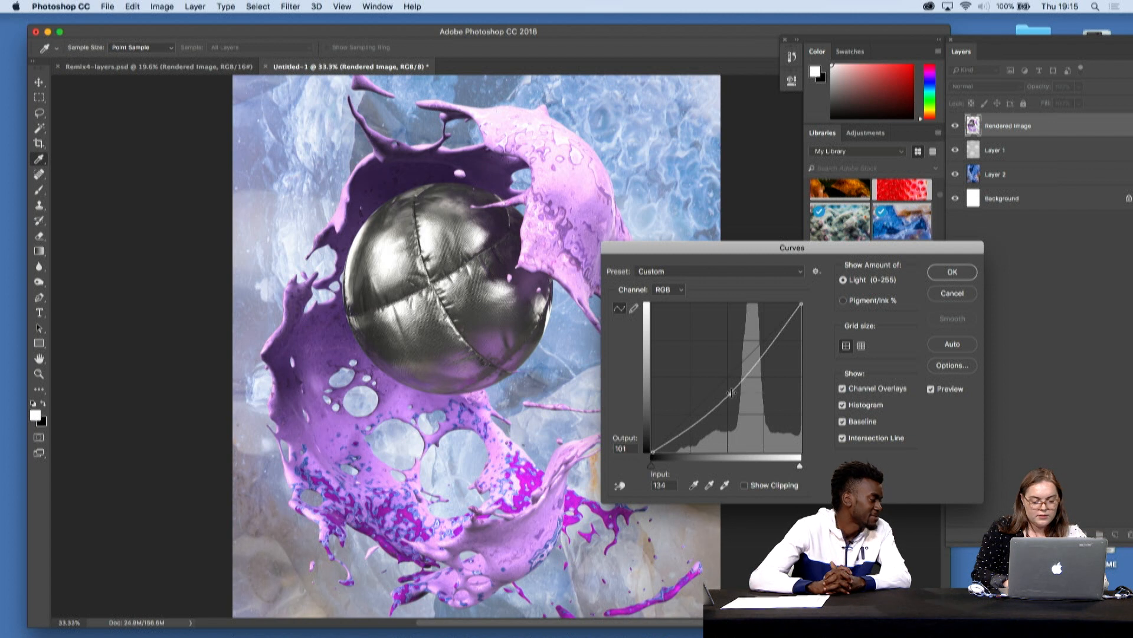
left_click(952, 271)
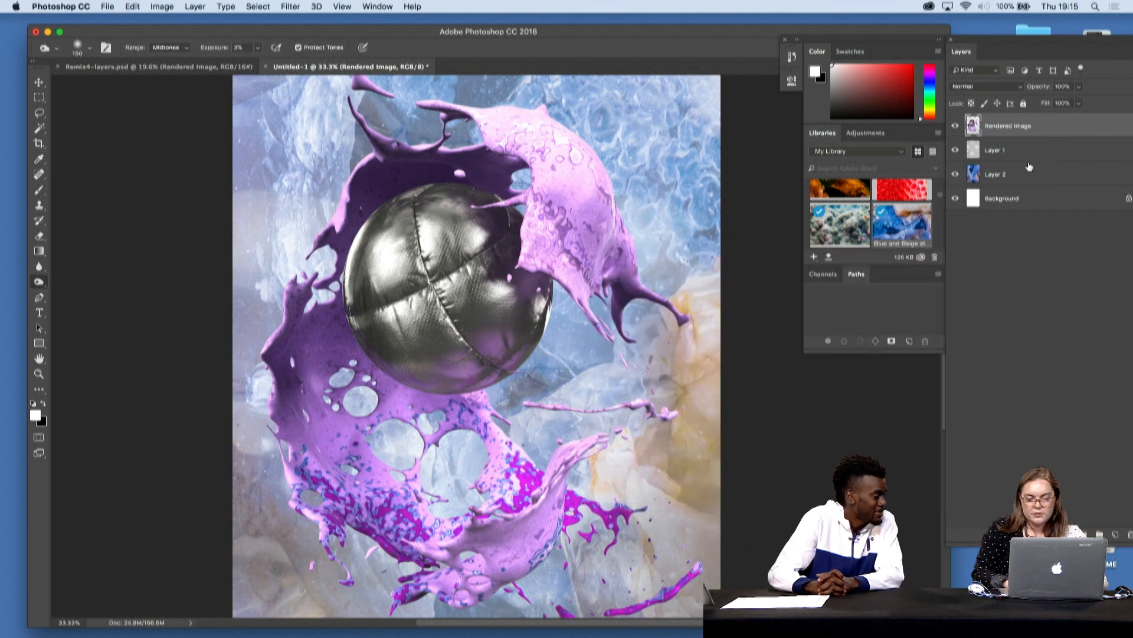
- Lower the opacity of the bubble wrap Layer 1 to 47%
left_click(996, 178)
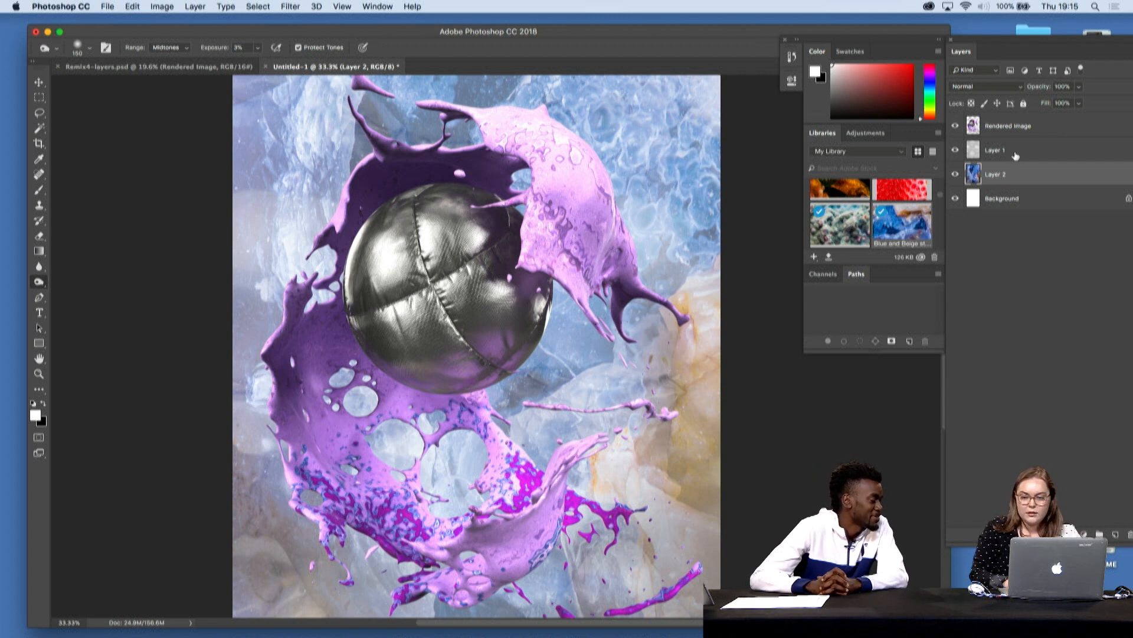
left_click(1015, 156)
left_click(1080, 87)
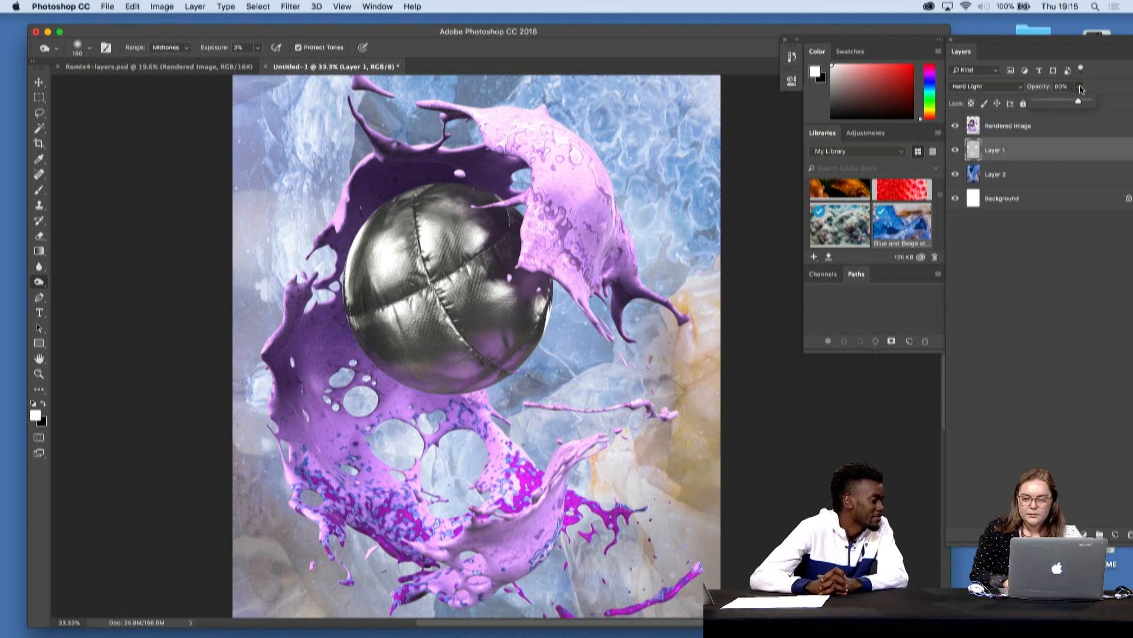
left_click(1061, 101)
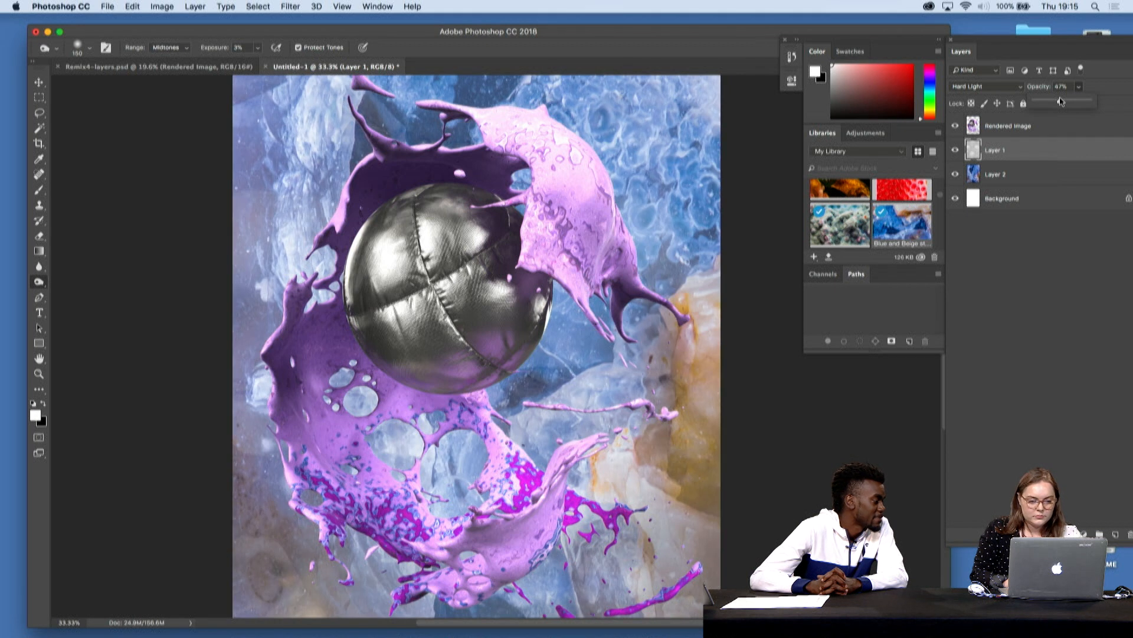
- Darken the blue stone Layer 2 with a Curves adjustment, moving the midpoint to input 141 and output 95
left_click(1036, 179)
left_click(1036, 177)
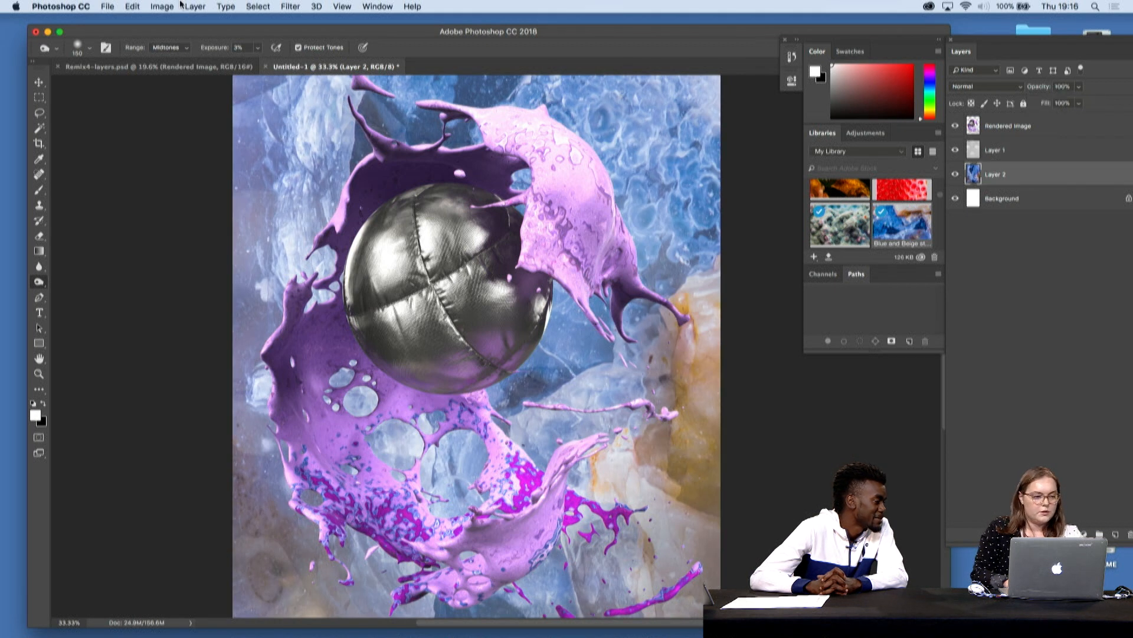
left_click(133, 6)
mouse_move(162, 7)
mouse_move(232, 40)
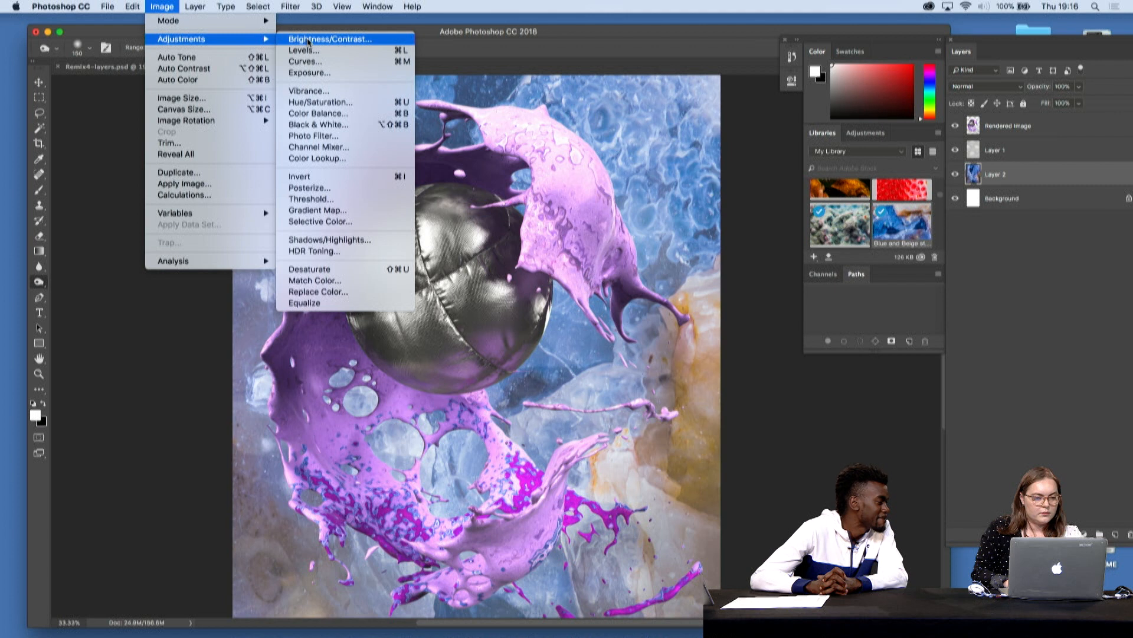
left_click(321, 61)
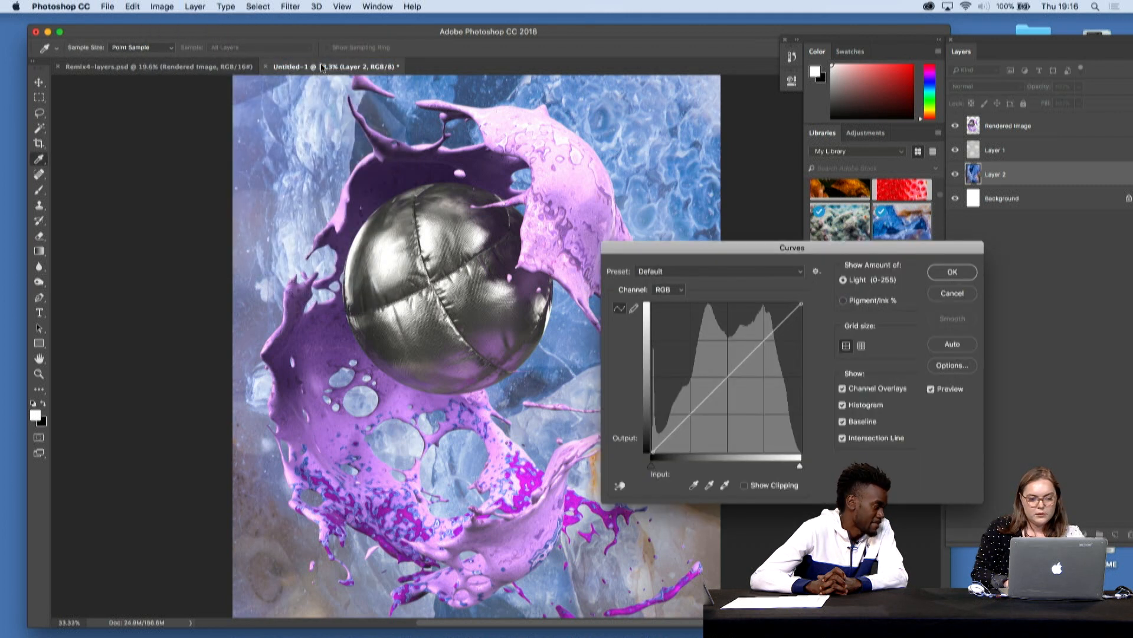
mouse_move(723, 382)
left_mouse_down()
mouse_move(714, 362)
mouse_move(735, 396)
left_mouse_up()
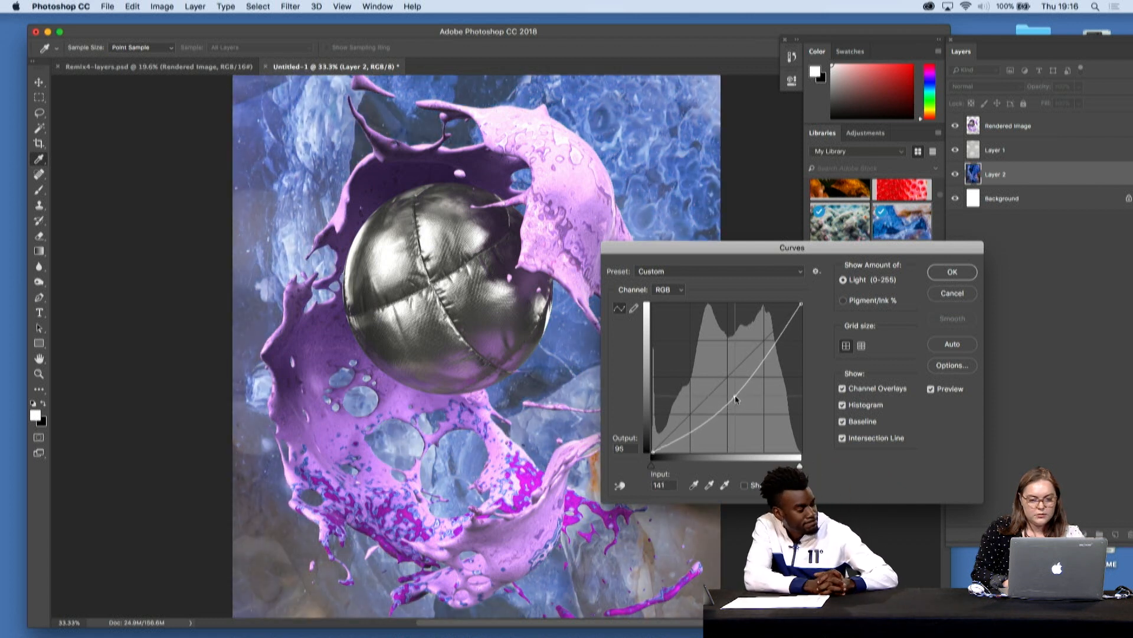
left_click(952, 272)
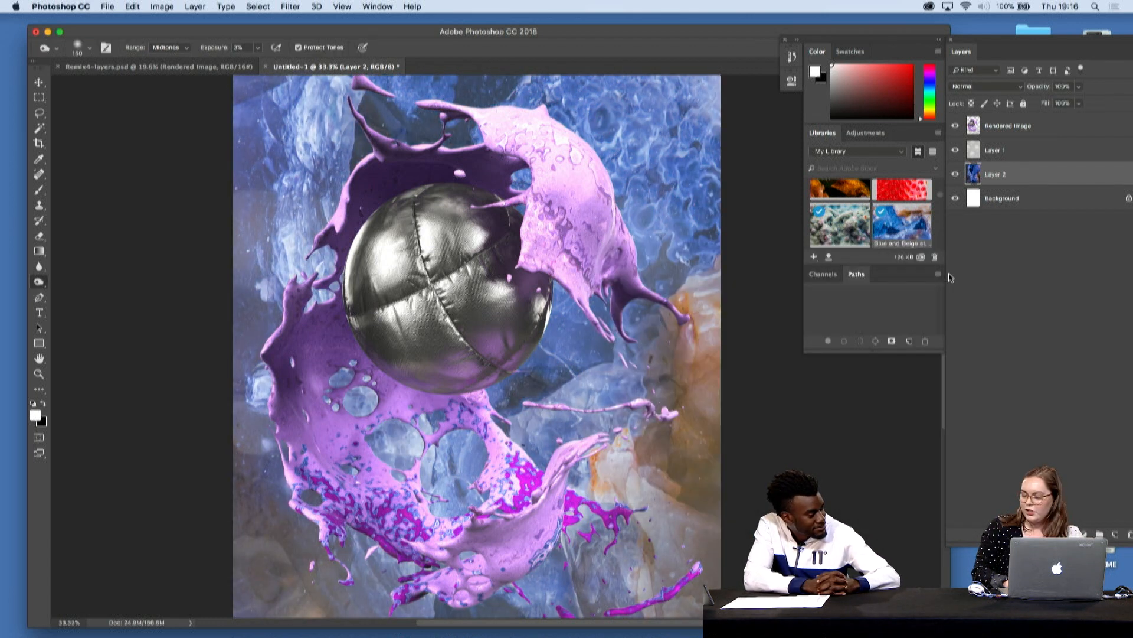
- Select the bubble wrap Layer 1 and raise its opacity to 100%
left_click(1014, 155)
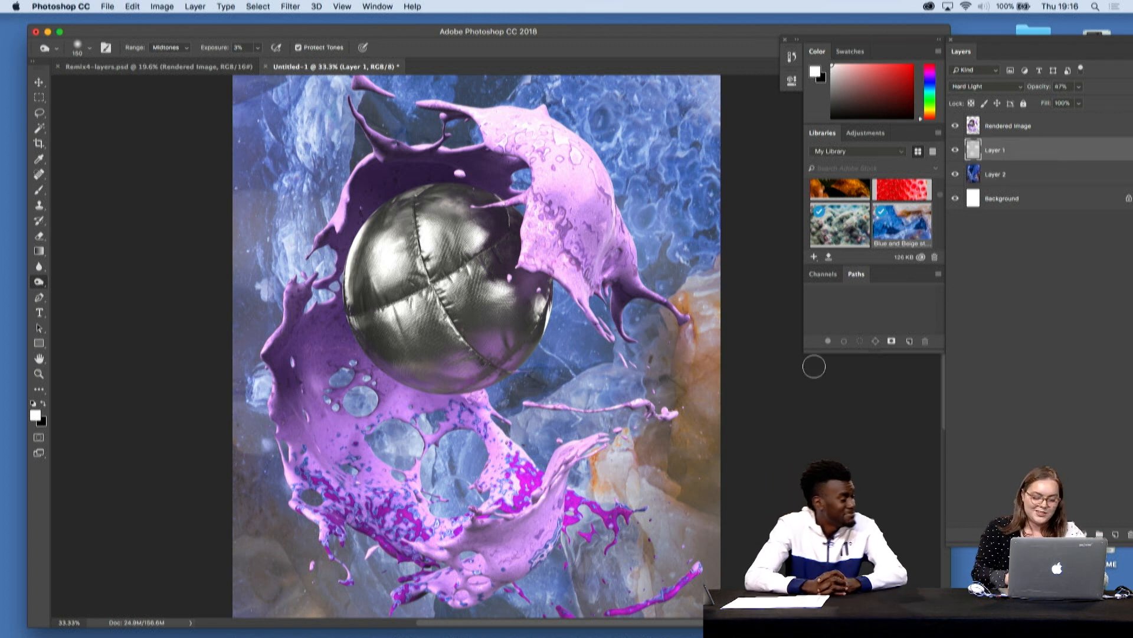
key("super+minus")
key("super+equal")
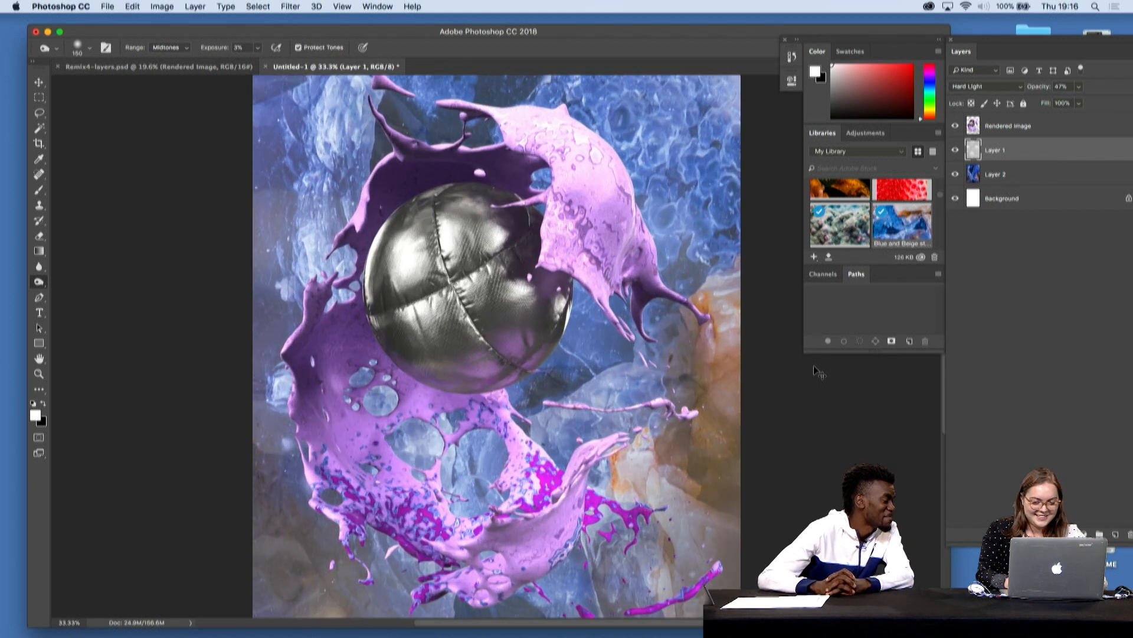
left_click(1079, 86)
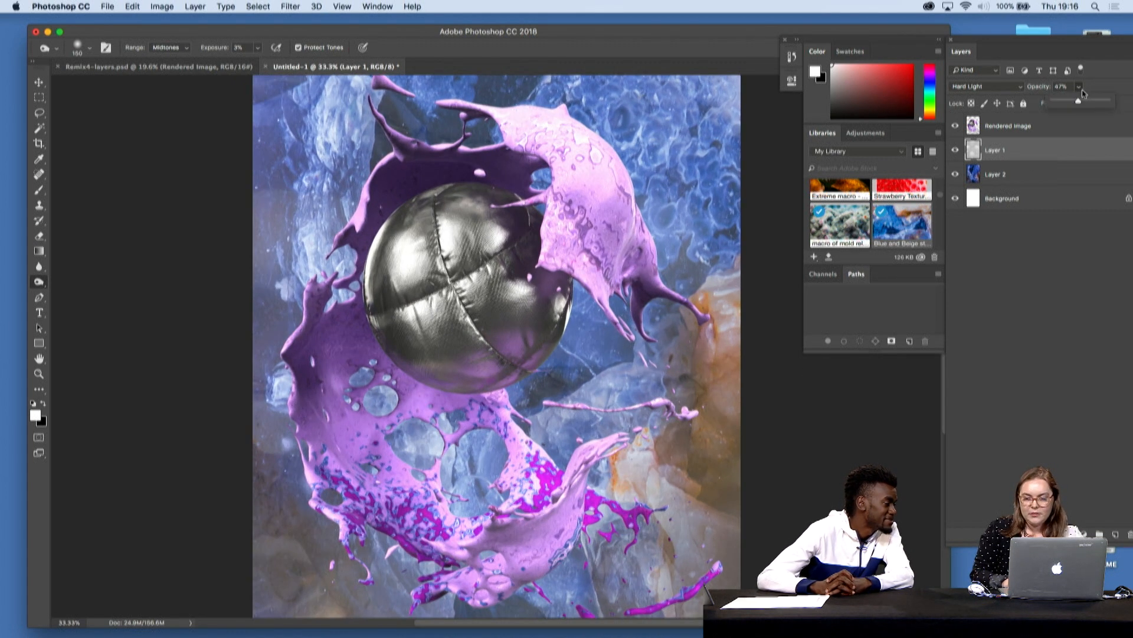
left_click(1096, 106)
left_click_drag(1115, 106, 1123, 105)
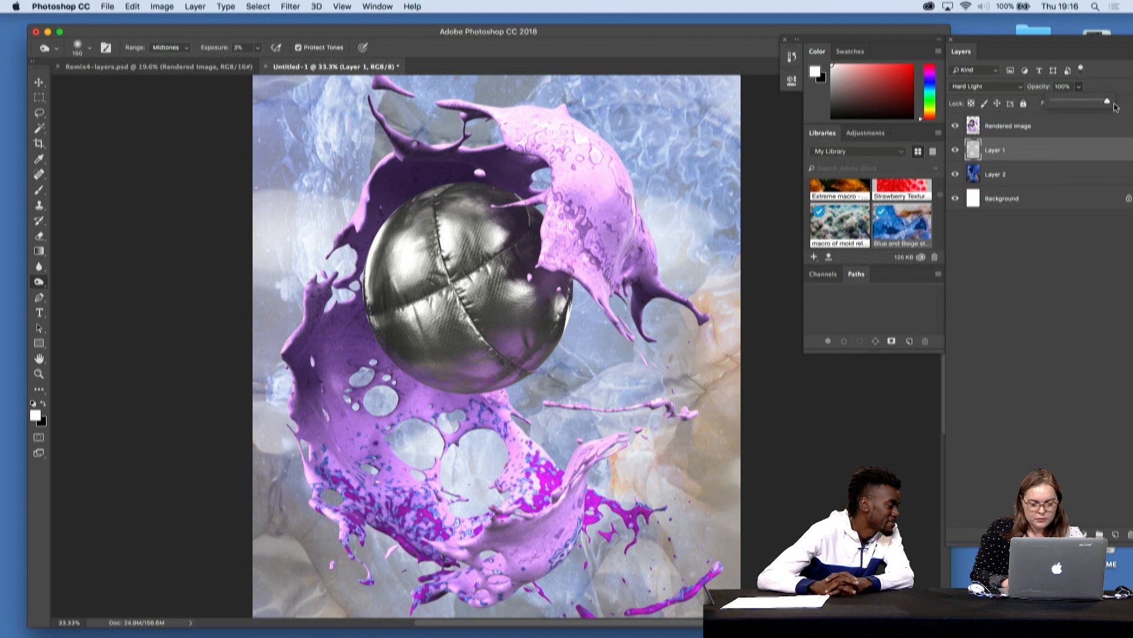
- Examine how the full-strength bubble wrap texture blends around the sphere and splash, both up close and across the whole composition
key("super+plus")
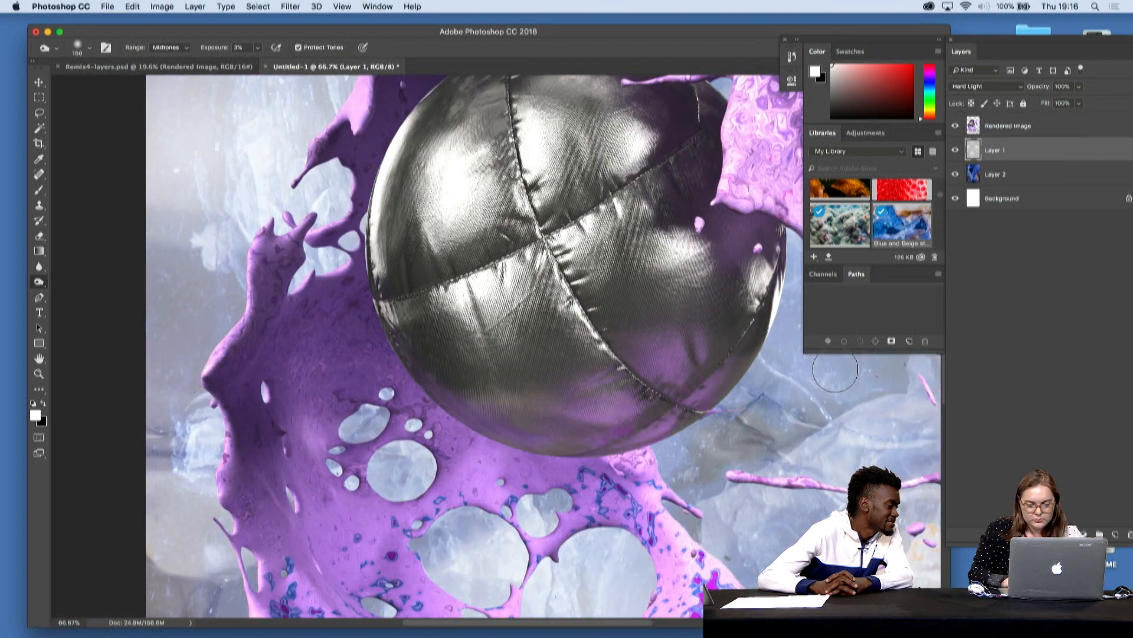
scroll(835, 369, "left", 3)
scroll(834, 368, "up", 3)
scroll(834, 368, "right", 10)
scroll(834, 368, "up", 2)
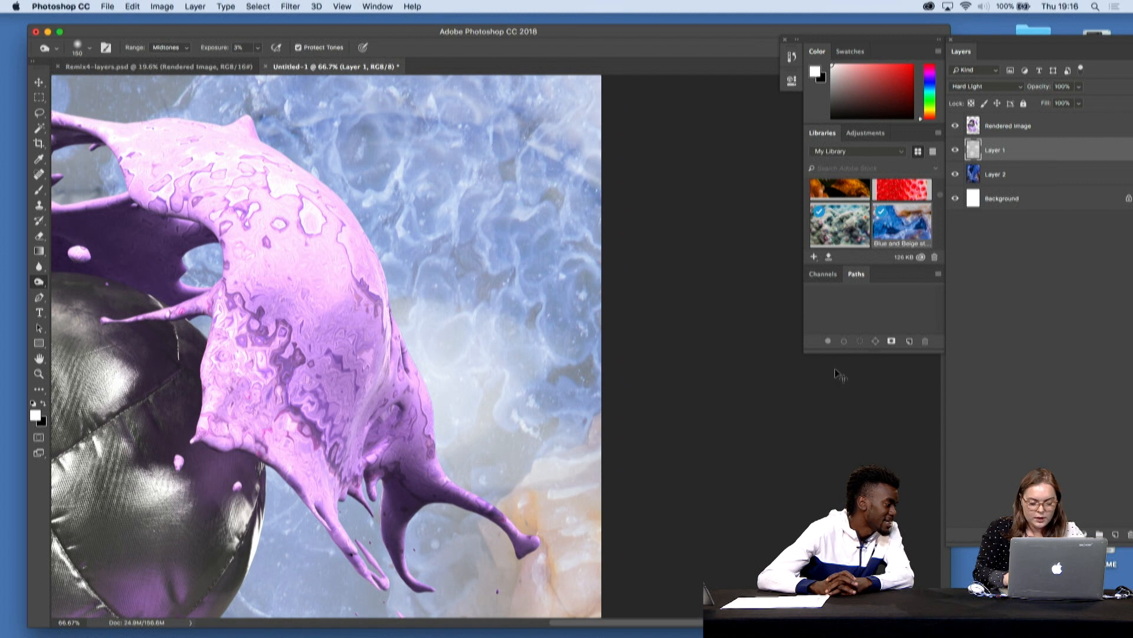
key("super+minus")
key("super+minus")
key("super+minus")
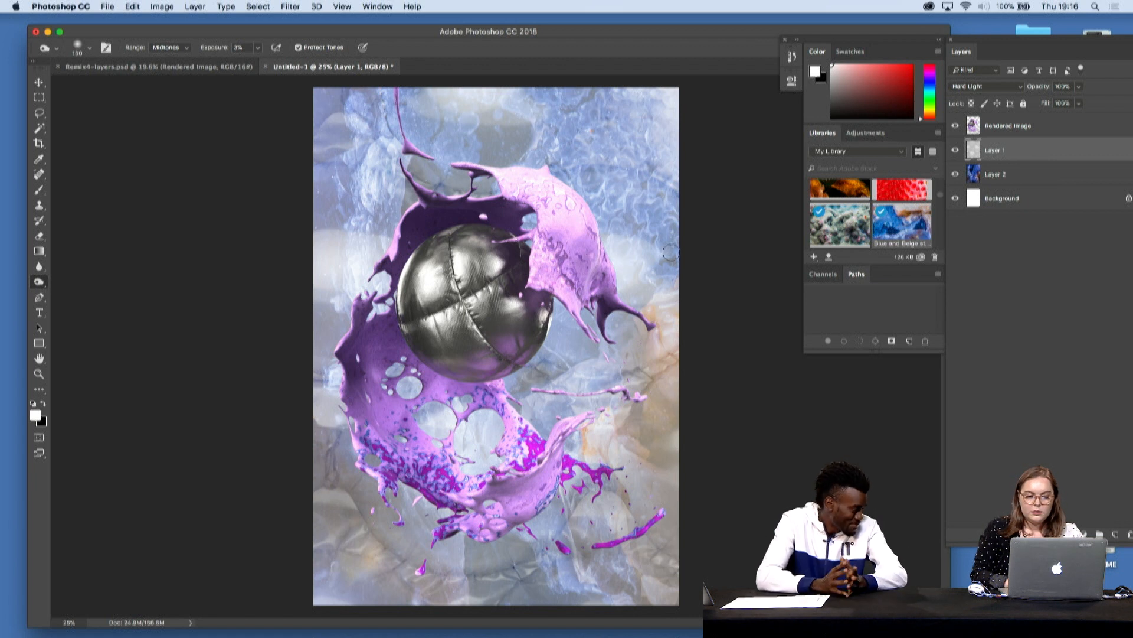
- Free-transform the bubble wrap Layer 1, rotating it to -90° and moving it over the canvas
left_click(37, 82)
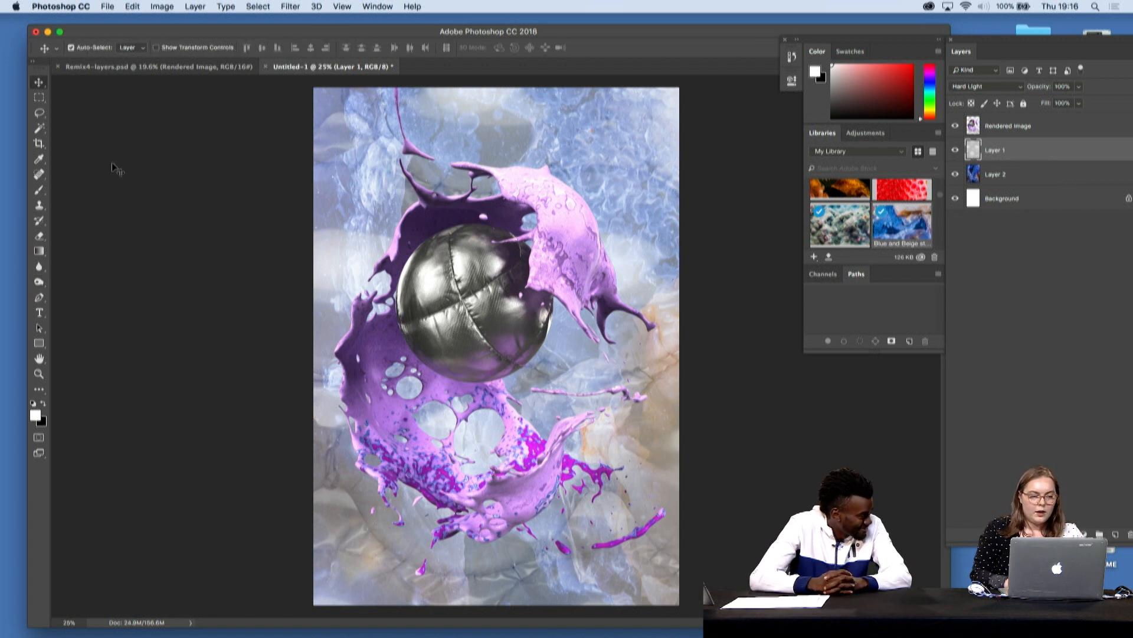
key("super+t")
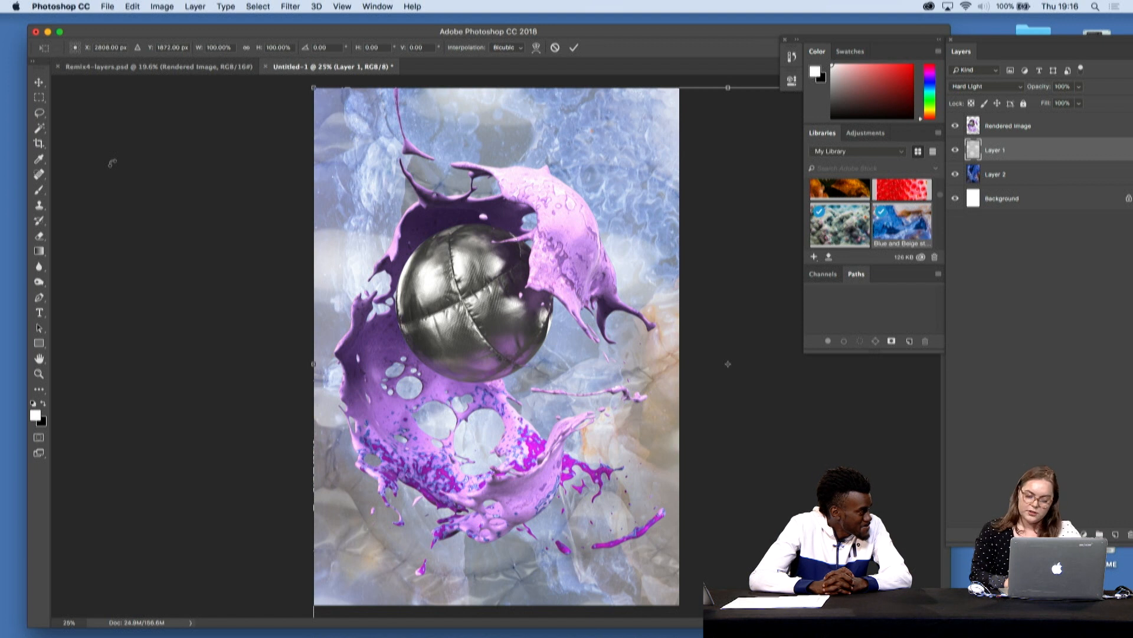
key("super+minus")
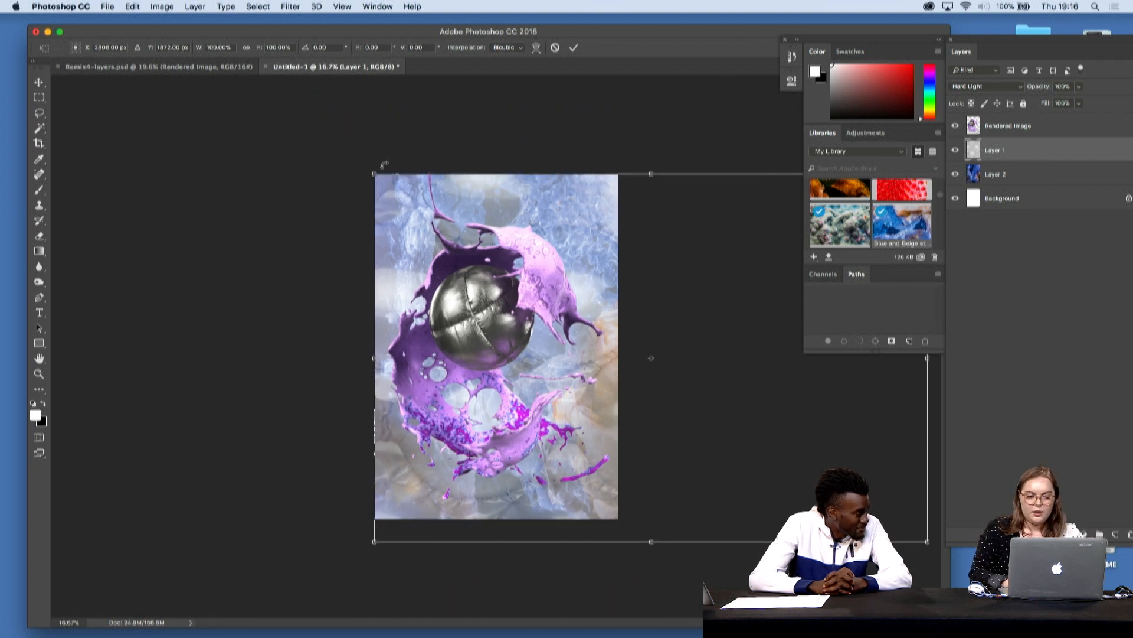
left_click_drag(350, 163, 496, 576)
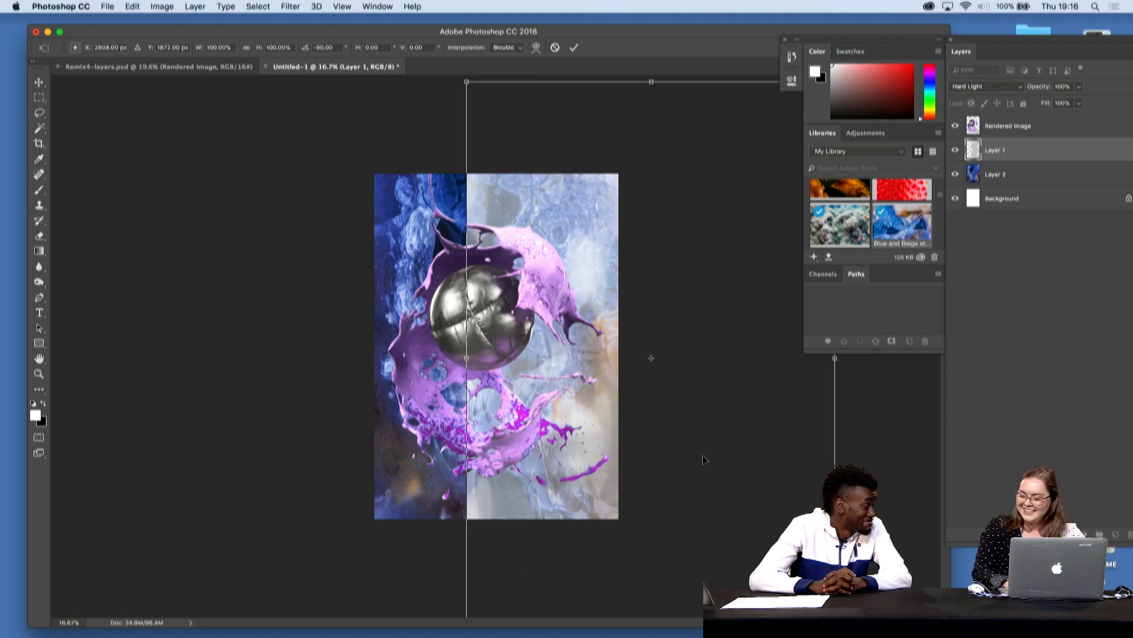
left_click_drag(696, 490, 619, 389)
key("super+minus")
key("super+minus")
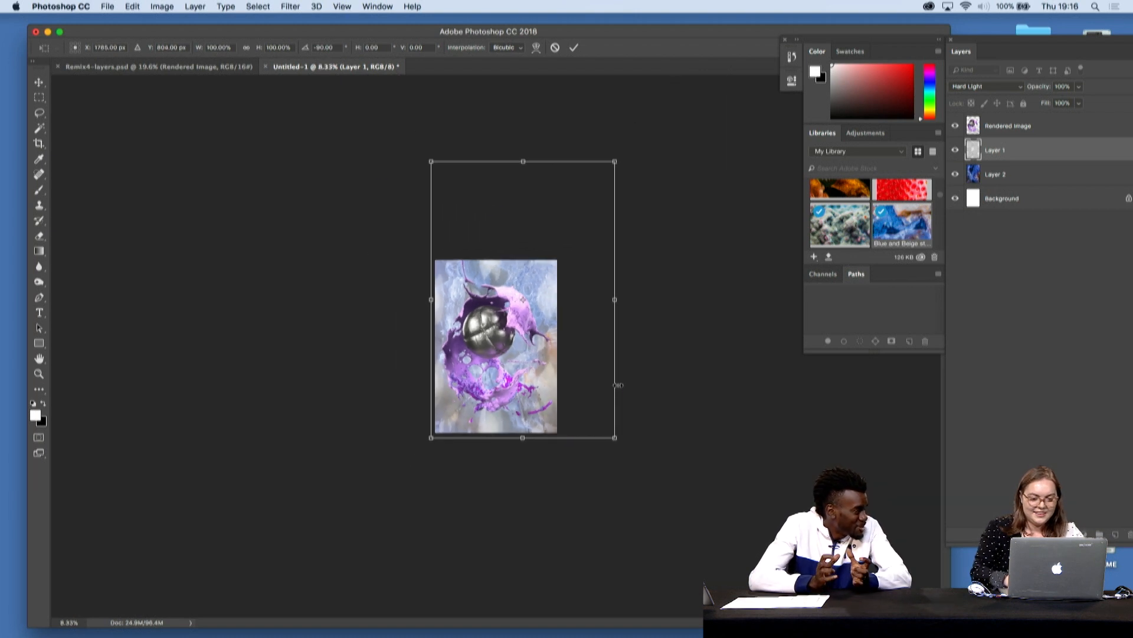
- Scale the rotated bubble wrap layer down to about 69.6% so it extends just past the canvas edges
left_click_drag(617, 160, 563, 248)
key("super+plus")
key("super+plus")
key("super+plus")
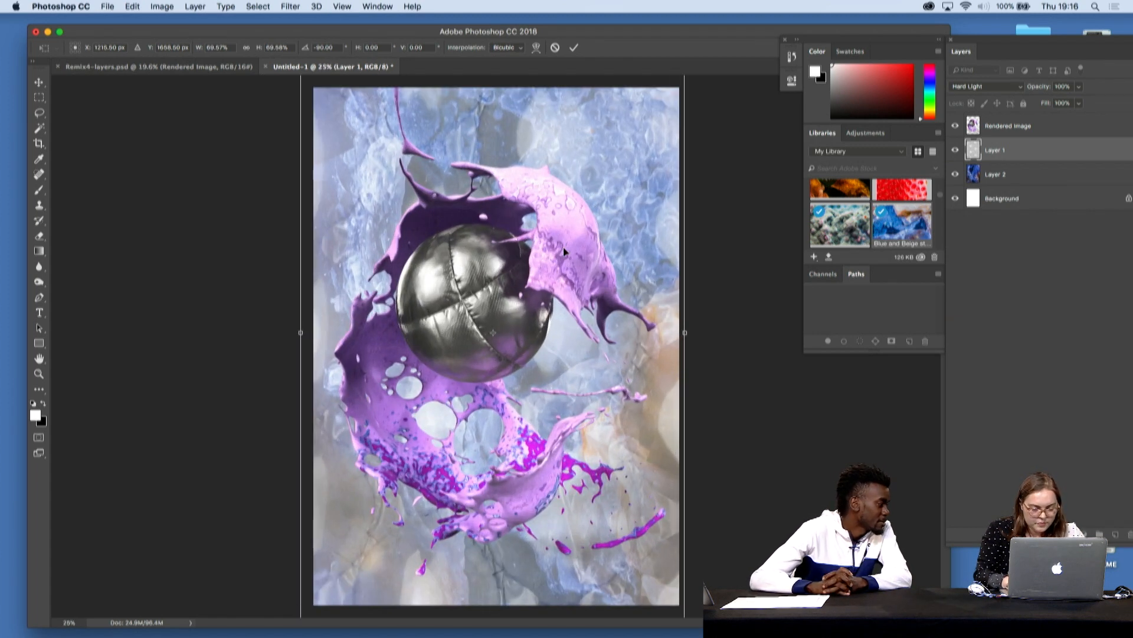
- Turn the bubble wrap layer to a 90° rotation and apply the transformation
key("super+minus")
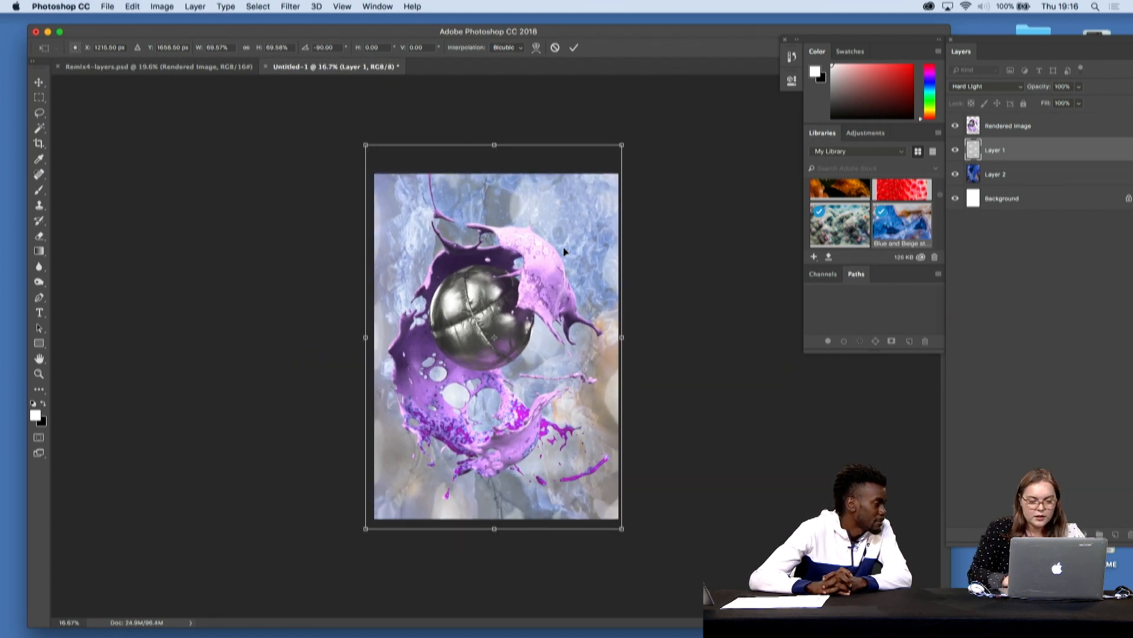
left_click_drag(678, 190, 347, 581)
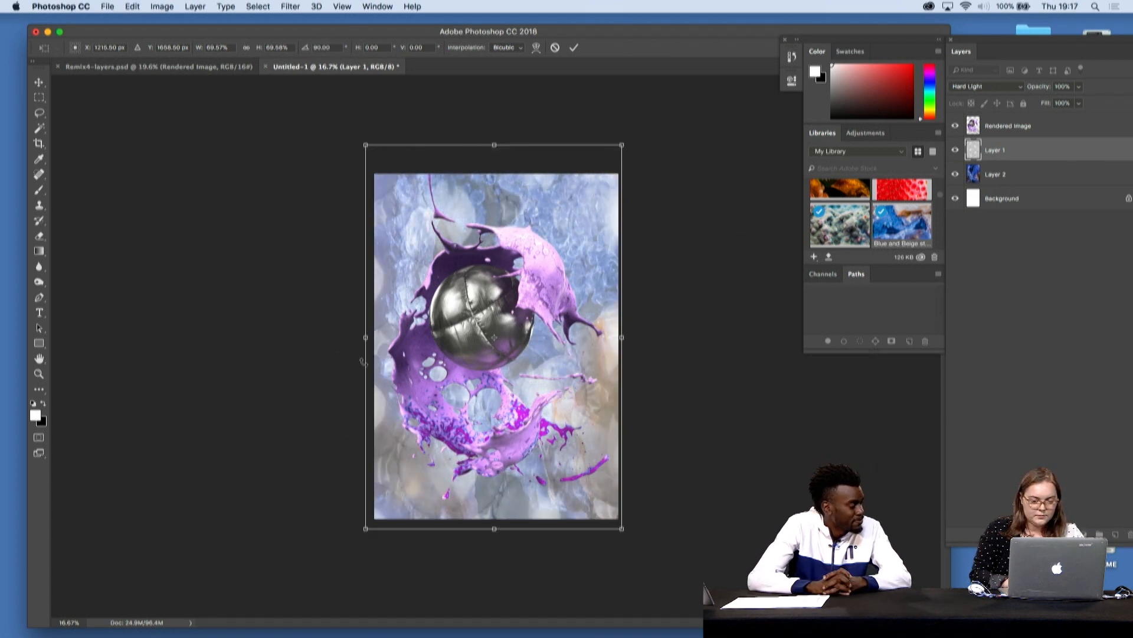
left_click_drag(368, 149, 373, 155)
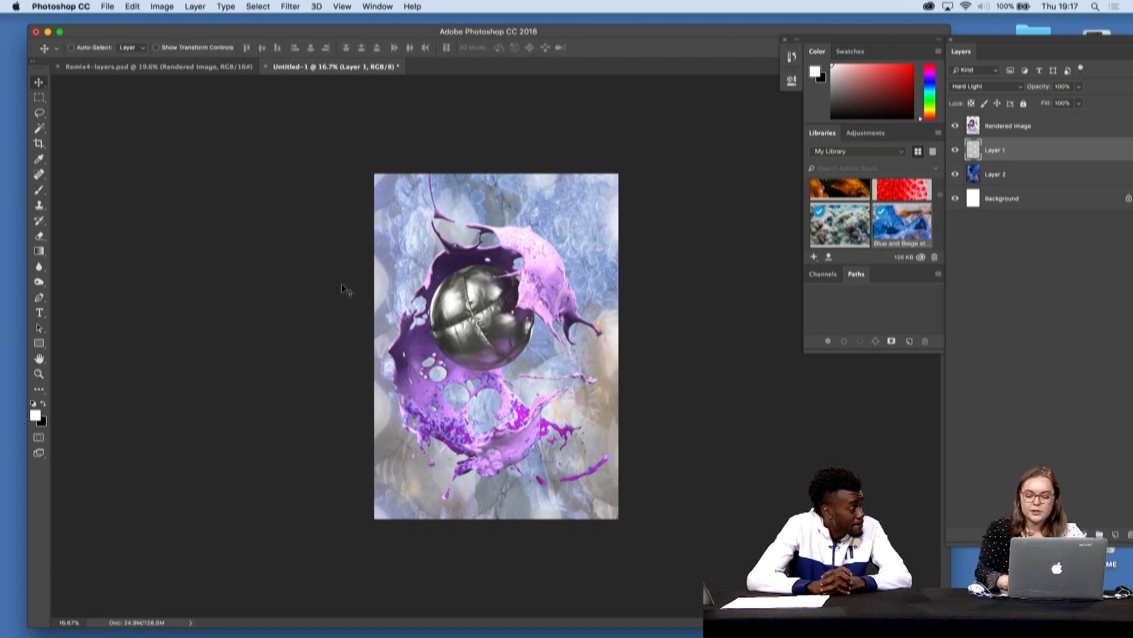
- Switch to the Burn tool and set its exposure to 10% for the midtones
key("super+equal")
key("super+equal")
key("super+equal")
scroll(343, 288, "left", 3)
scroll(342, 288, "up", 2)
scroll(342, 288, "right", 5)
scroll(342, 288, "down", 2)
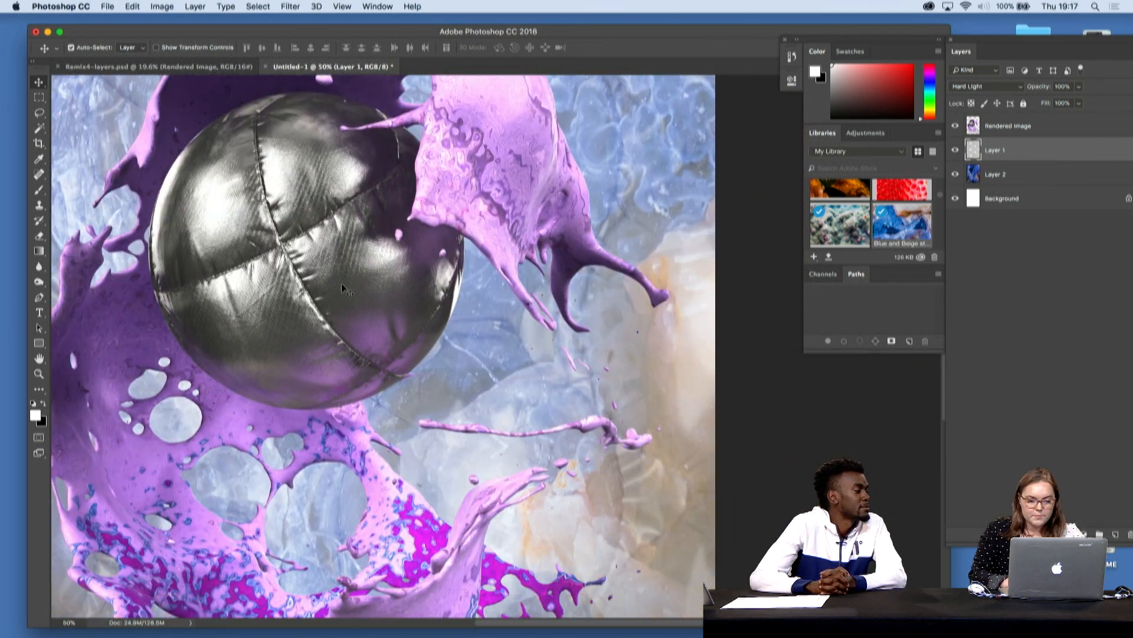
scroll(341, 288, "down", 2)
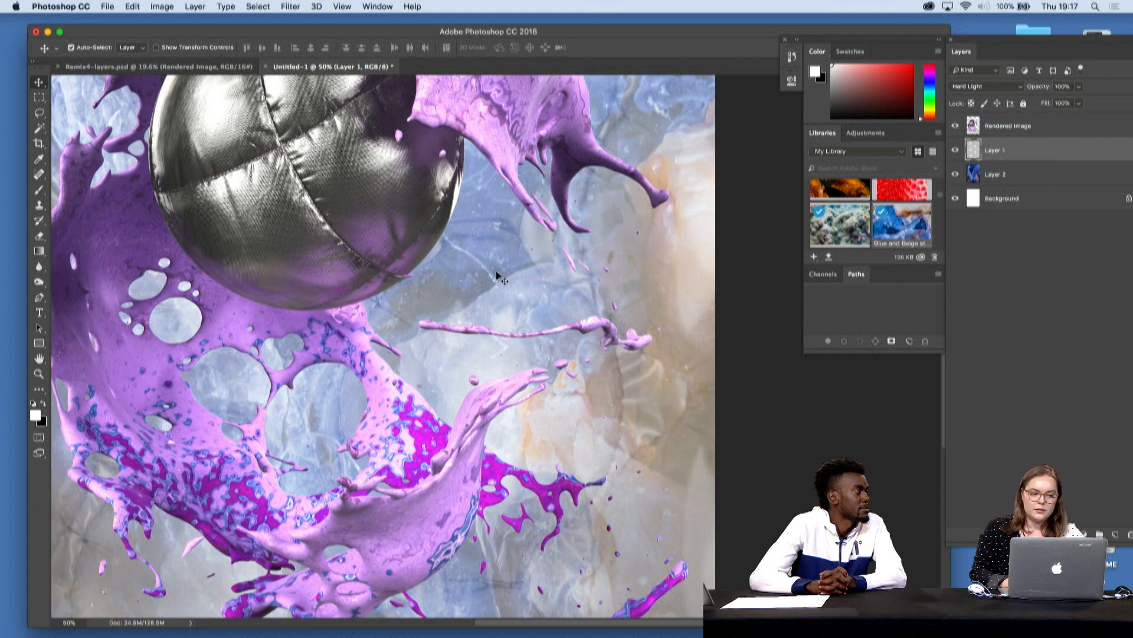
left_click(41, 287)
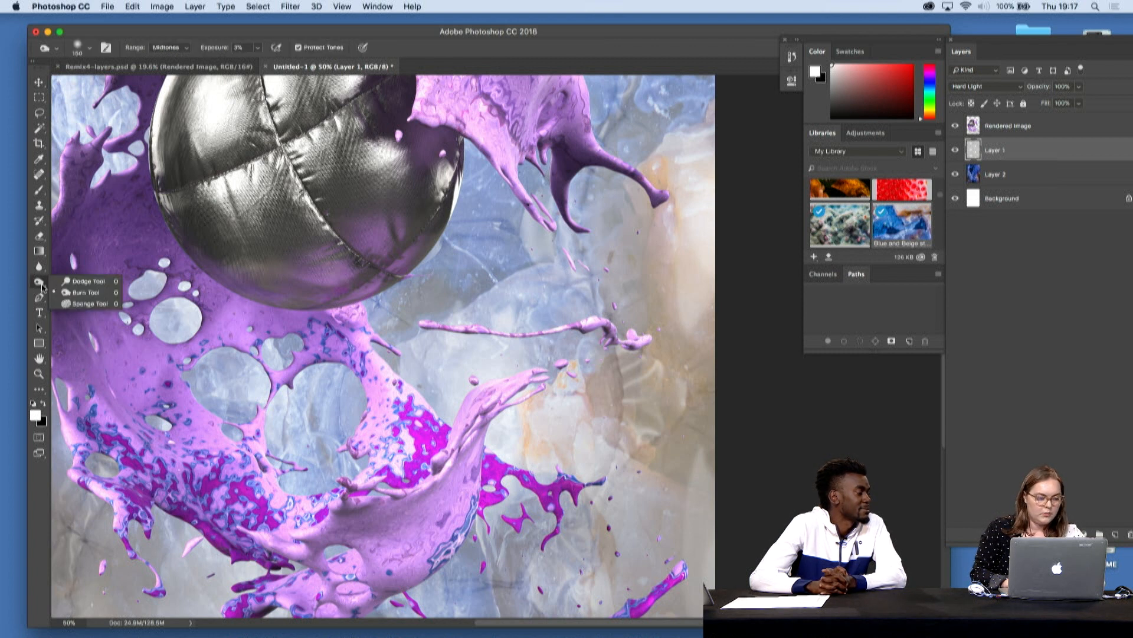
left_click(86, 292)
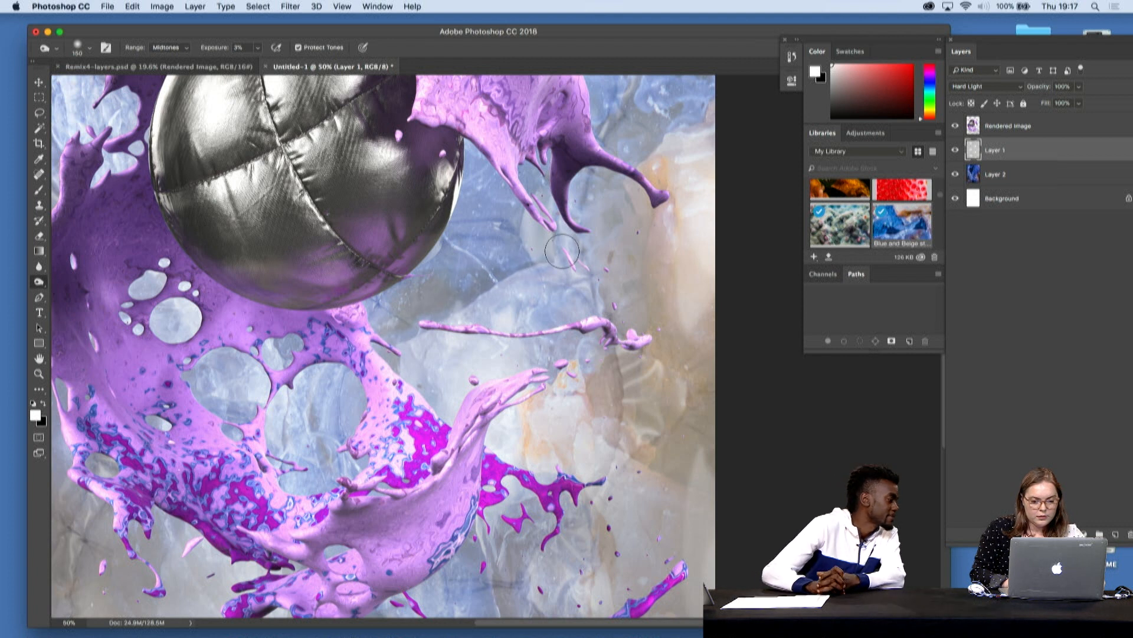
left_click(258, 48)
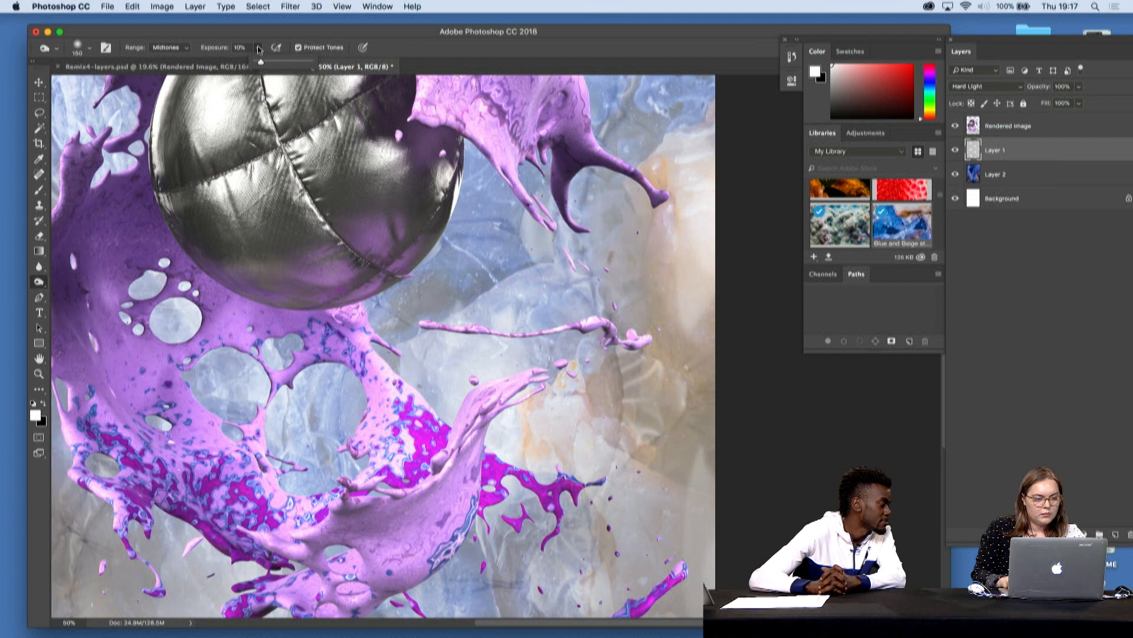
- Burn the bubble wrap creases on Layer 1 beside the orange stone area and above the splash
left_click(622, 389)
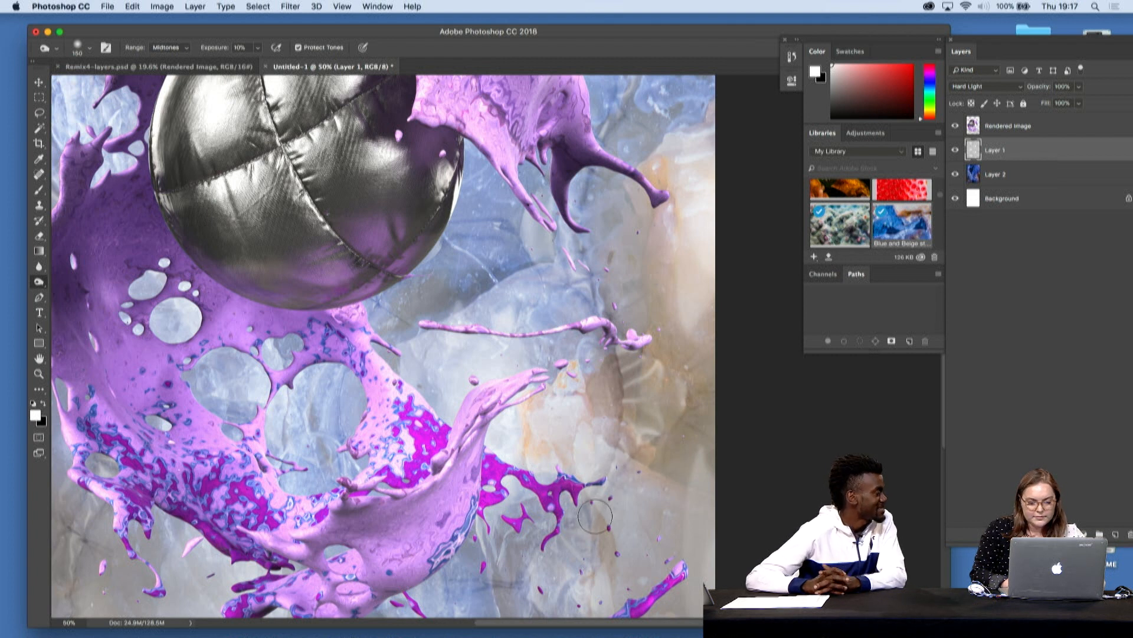
scroll(595, 516, "up", 5)
scroll(595, 516, "up", 4)
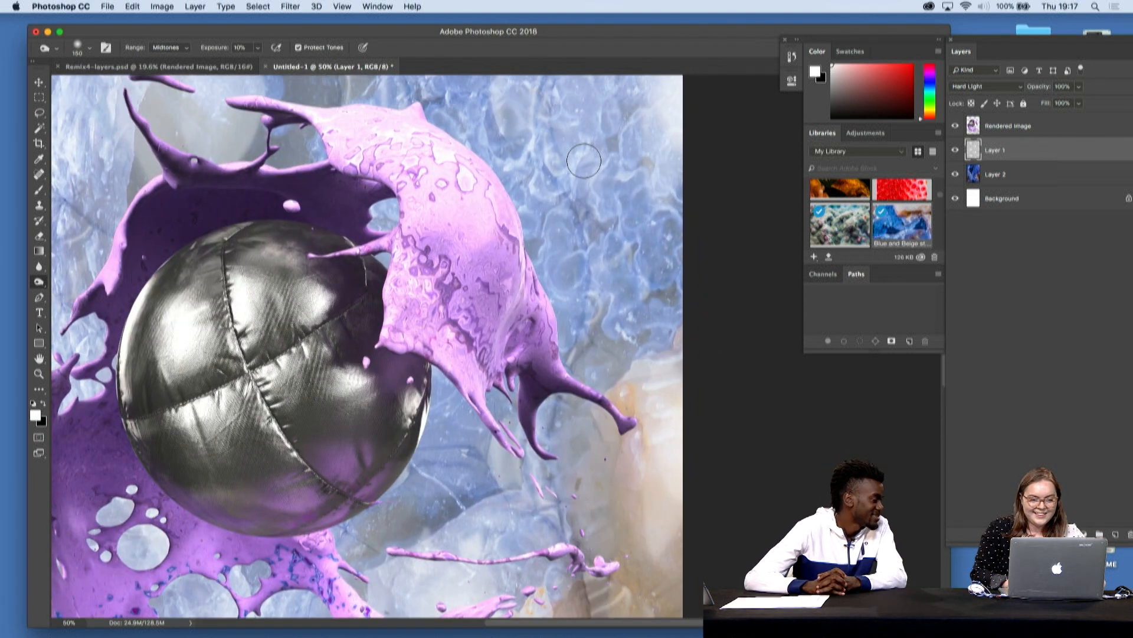
scroll(584, 161, "up", 4)
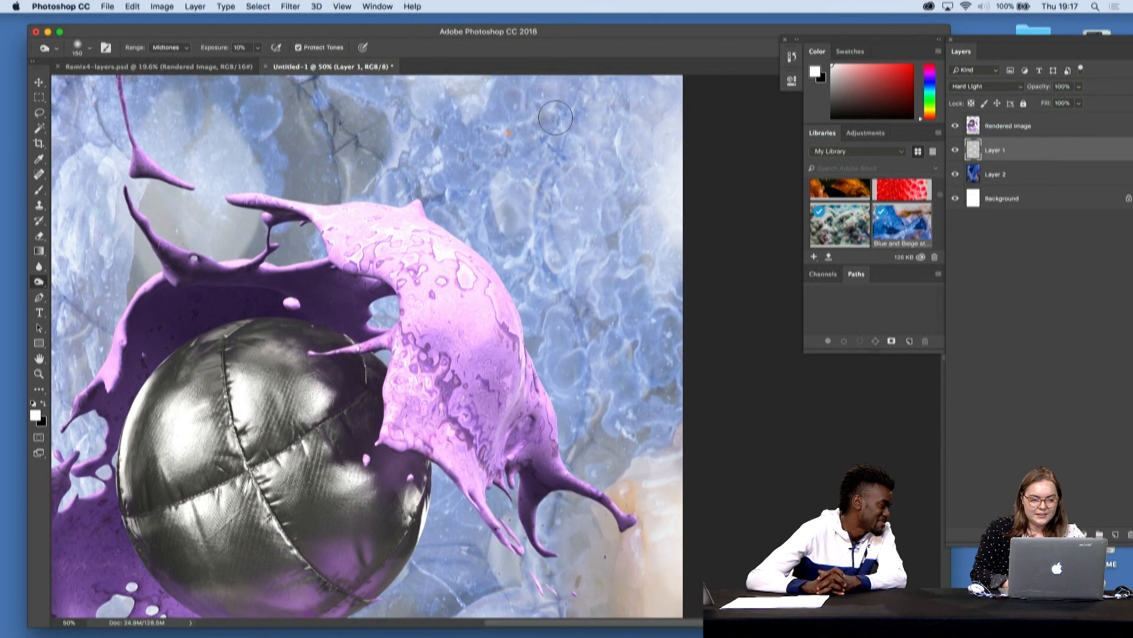
mouse_move(345, 133)
left_mouse_down()
mouse_move(454, 166)
mouse_move(295, 103)
mouse_move(355, 167)
left_mouse_up()
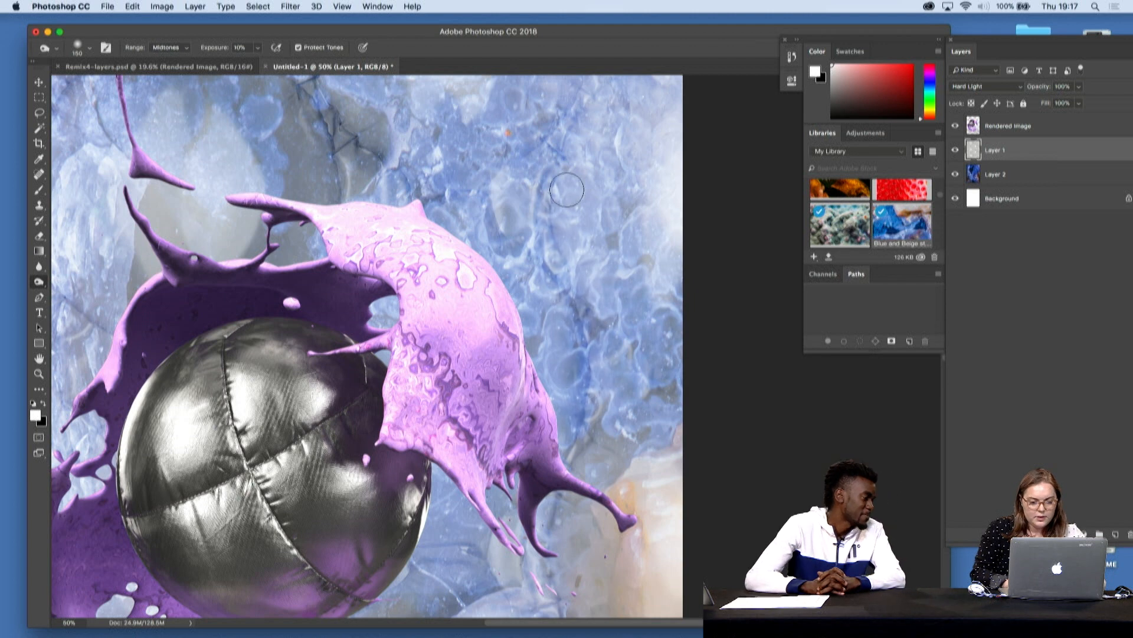
- Continue burning the bubble wrap folds on Layer 1 below the splash and along the canvas's right side
scroll(628, 342, "up", 8)
scroll(628, 342, "down", 10)
scroll(627, 342, "down", 10)
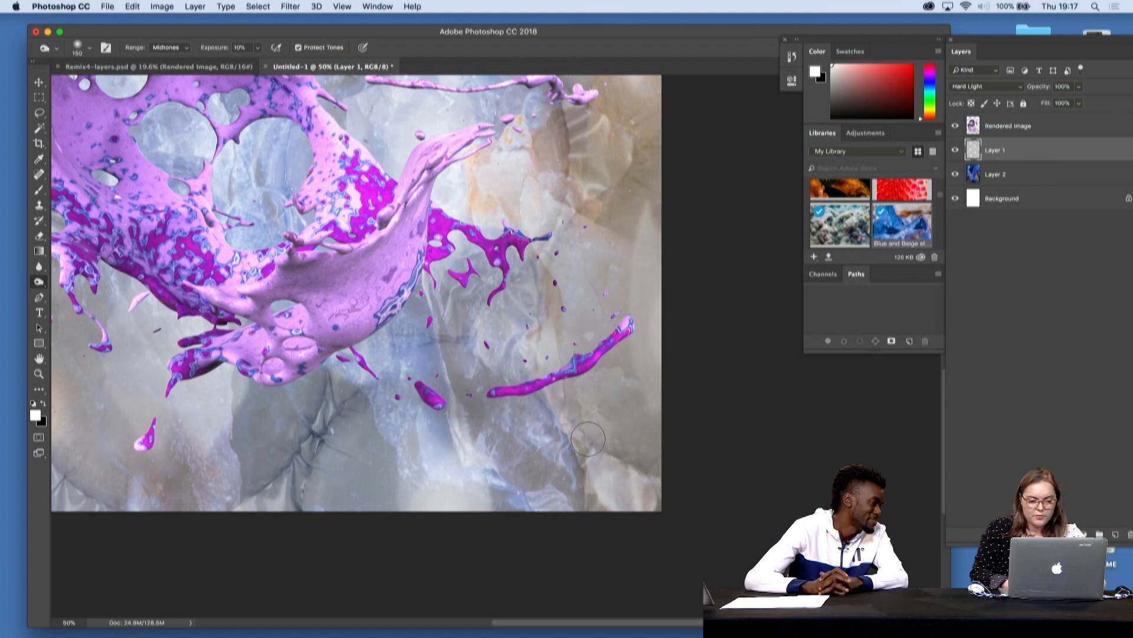
scroll(554, 331, "up", 5)
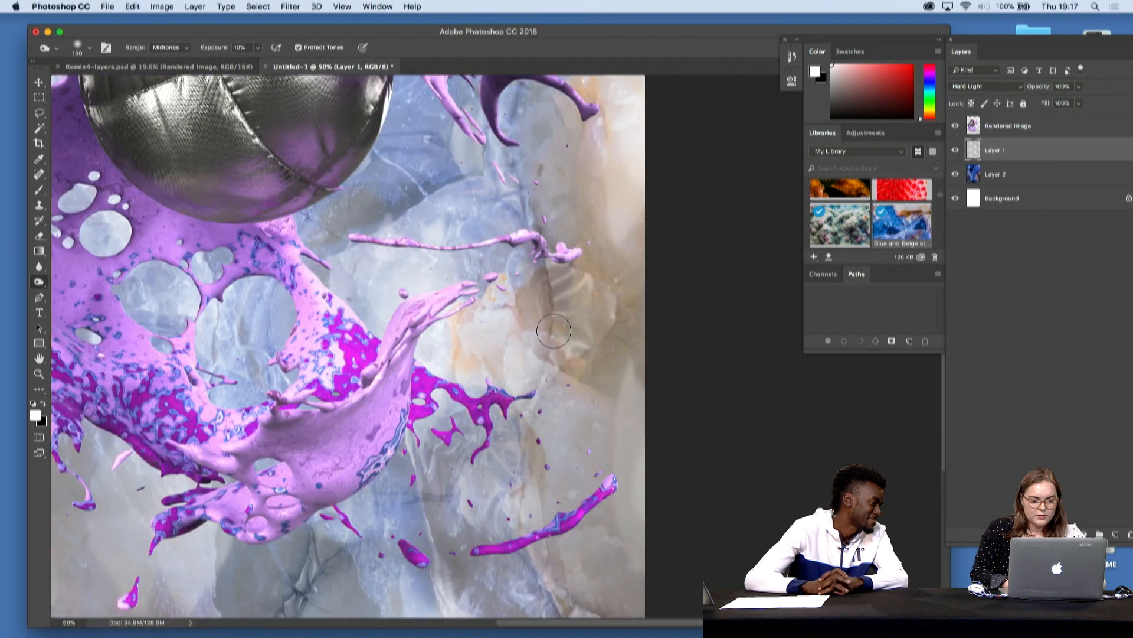
scroll(553, 330, "up", 2)
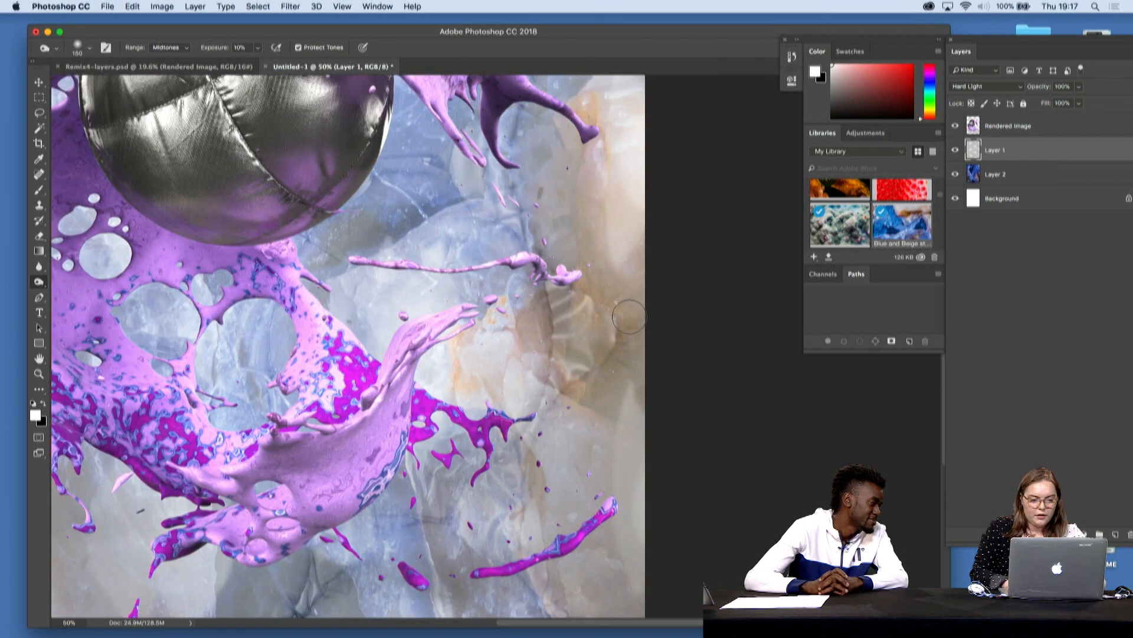
scroll(630, 316, "right", 5)
scroll(629, 317, "down", 2)
scroll(629, 316, "left", 10)
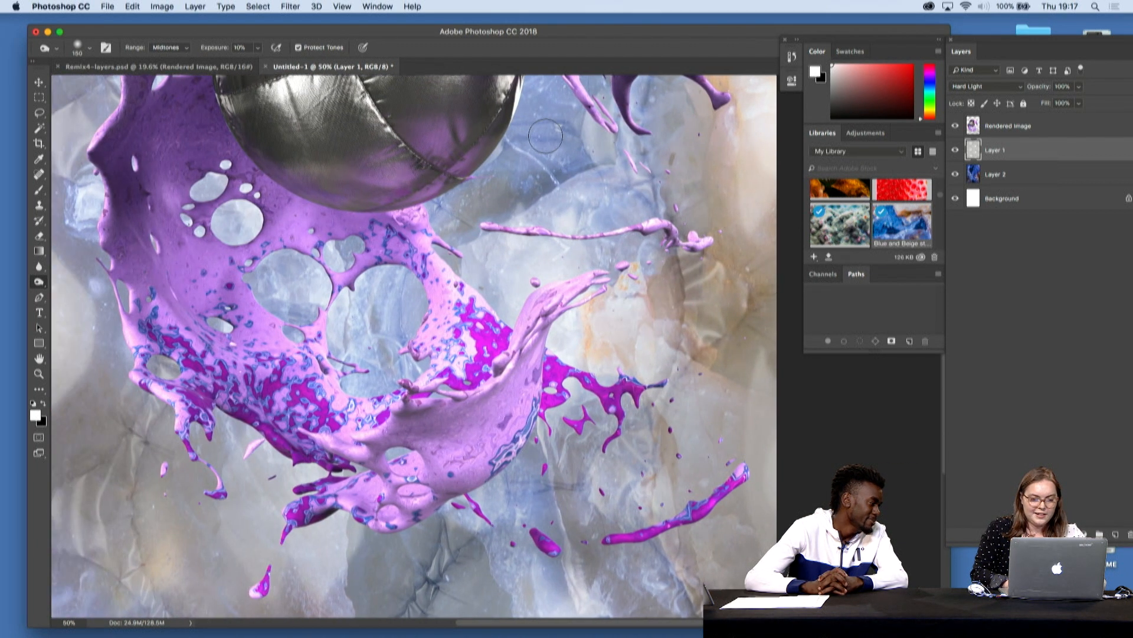
- Burn the bubble wrap folds on Layer 1 along the canvas's left side, from the lower corner to the upper corner
scroll(545, 136, "left", 10)
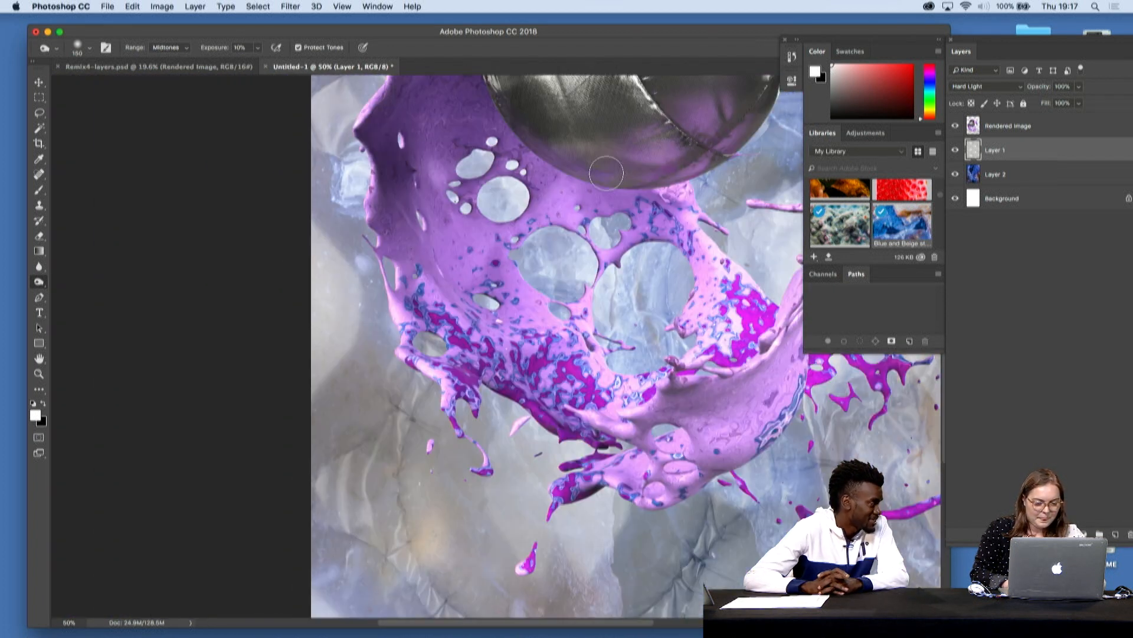
scroll(607, 173, "down", 4)
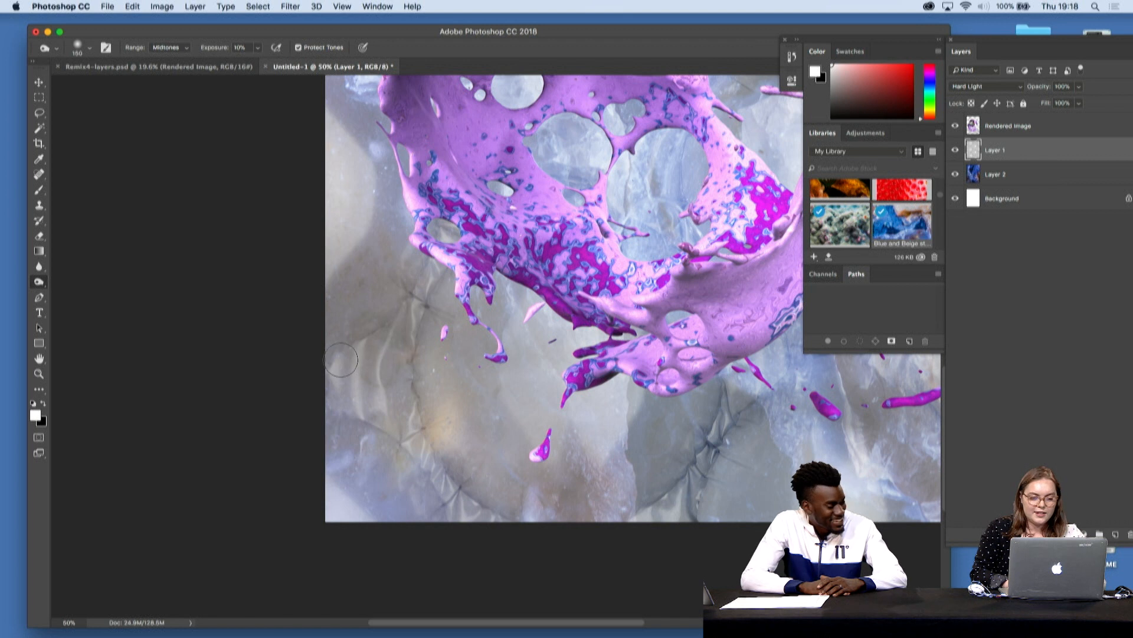
scroll(425, 488, "up", 10)
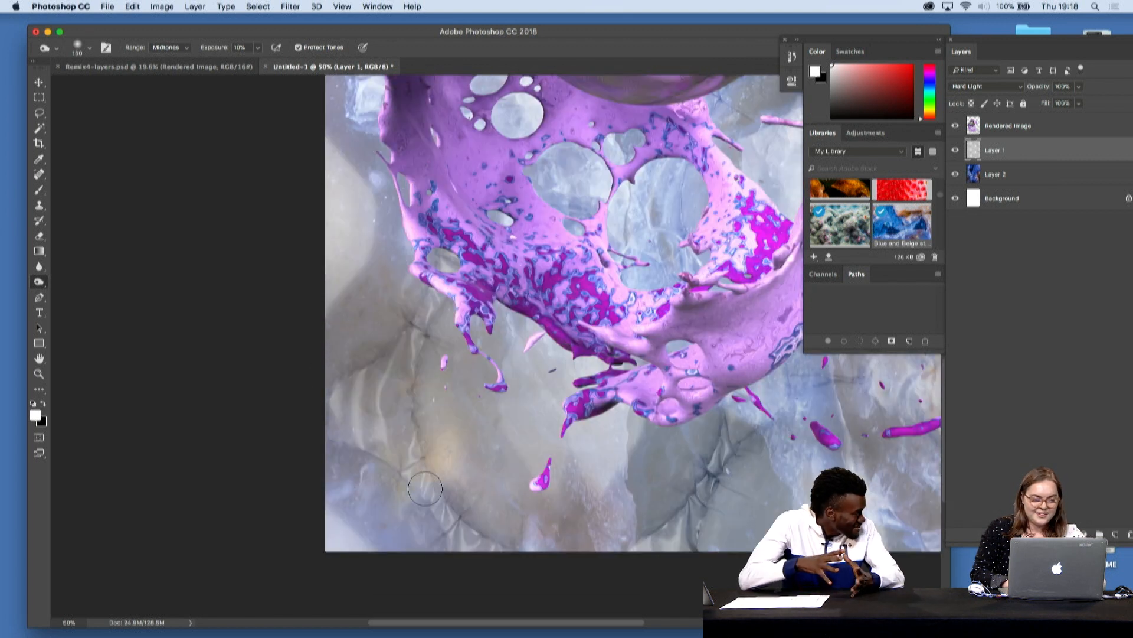
scroll(425, 488, "up", 2)
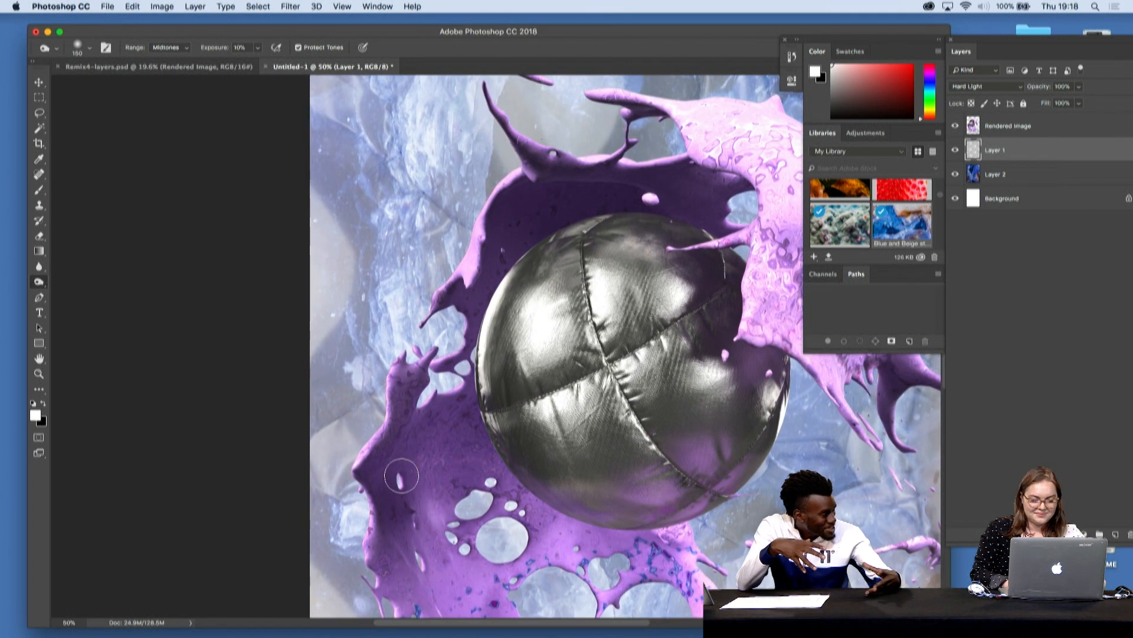
scroll(288, 476, "up", 3)
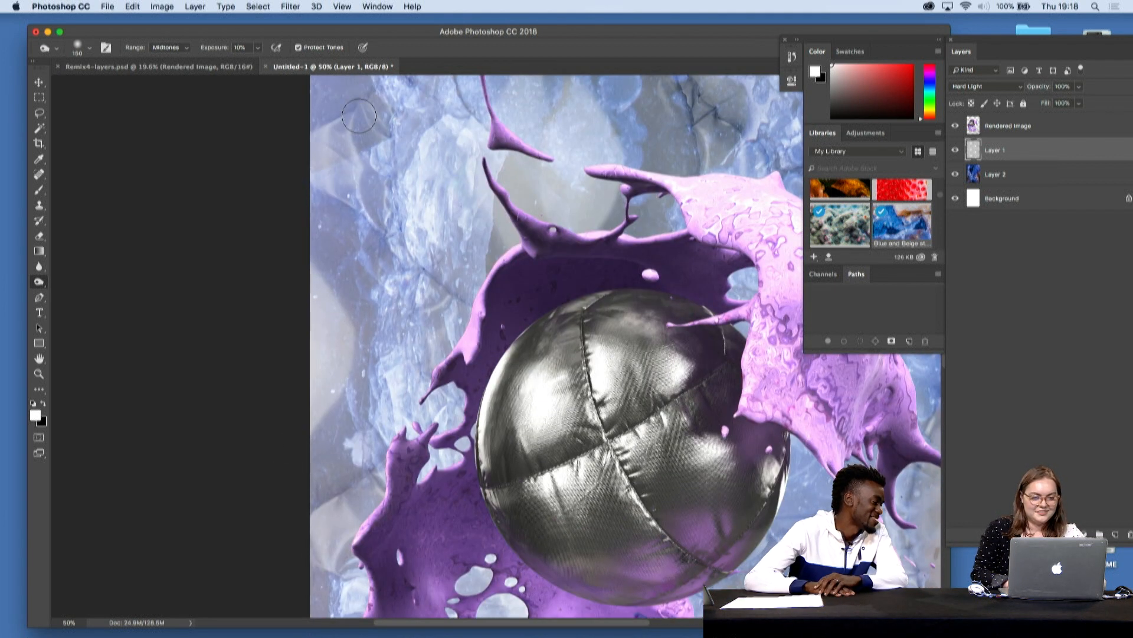
scroll(358, 118, "up", 3)
scroll(449, 343, "down", 3)
scroll(455, 349, "left", 1)
- View the whole composition and move the application window down to uncover the desktop behind it
key("super+minus")
key("super+minus")
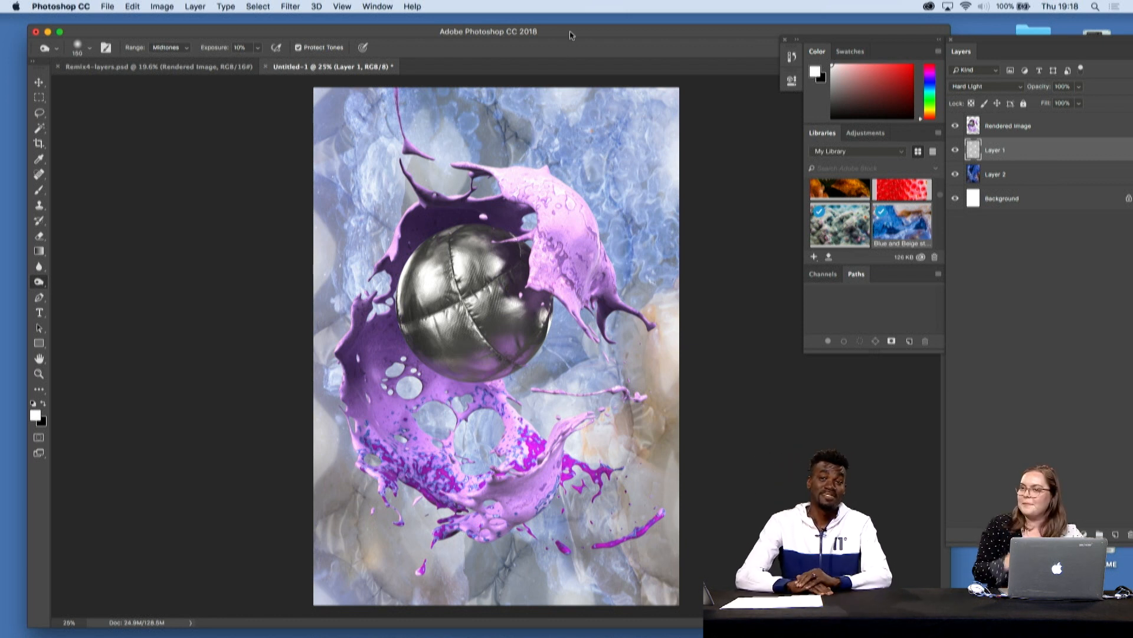
left_click_drag(569, 35, 574, 272)
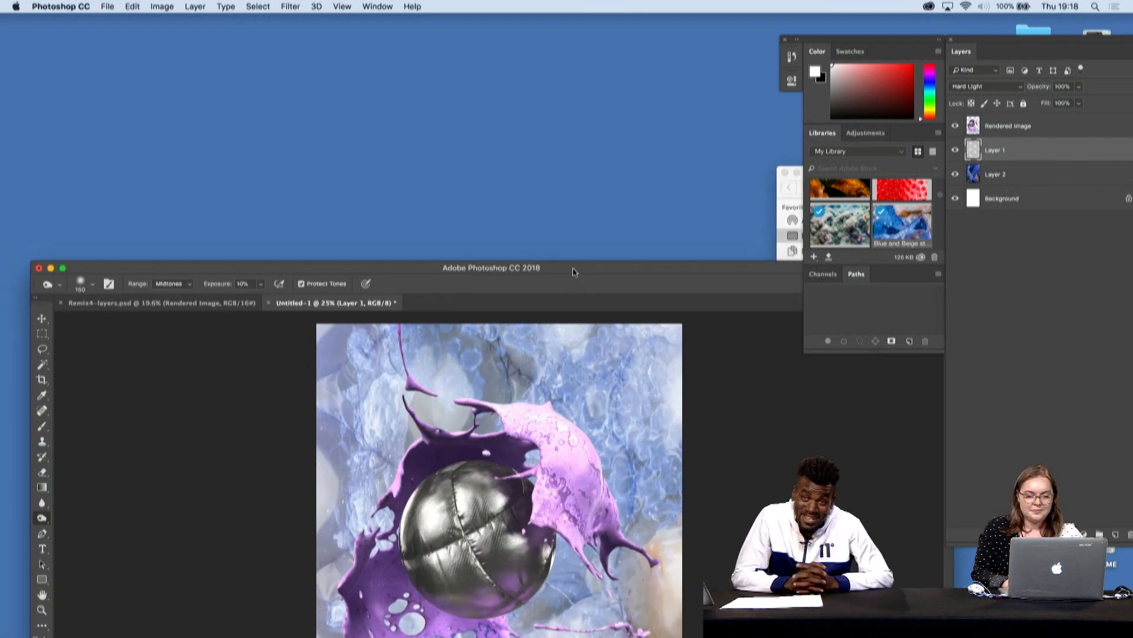
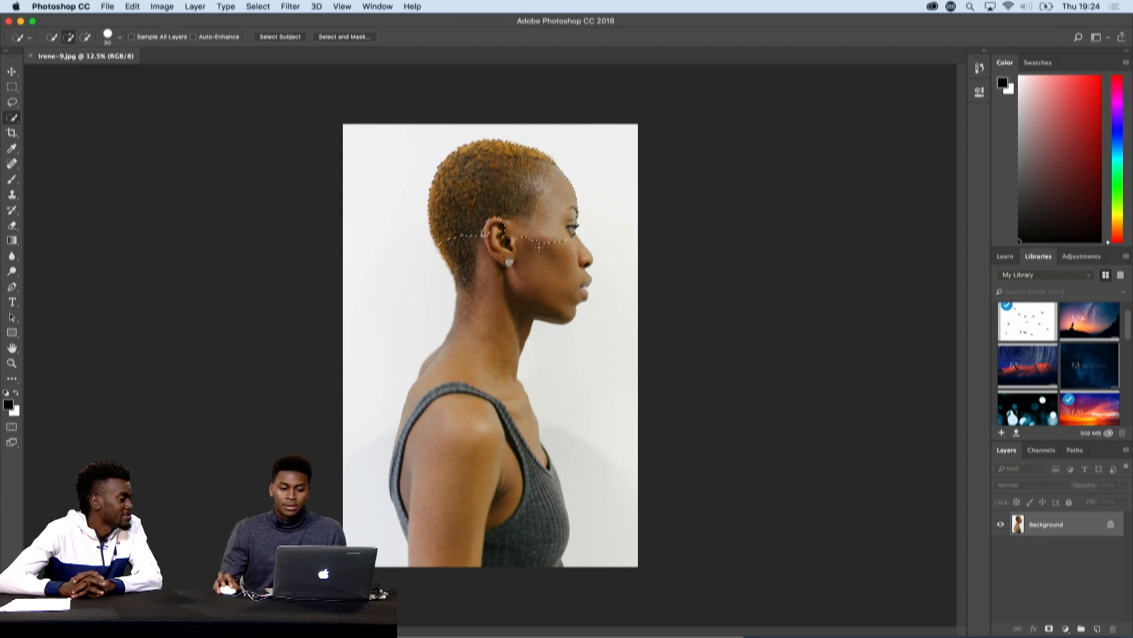
- Extend the quick selection over the woman's face, neck and body, and mask out the white background
left_click_drag(528, 272, 471, 456)
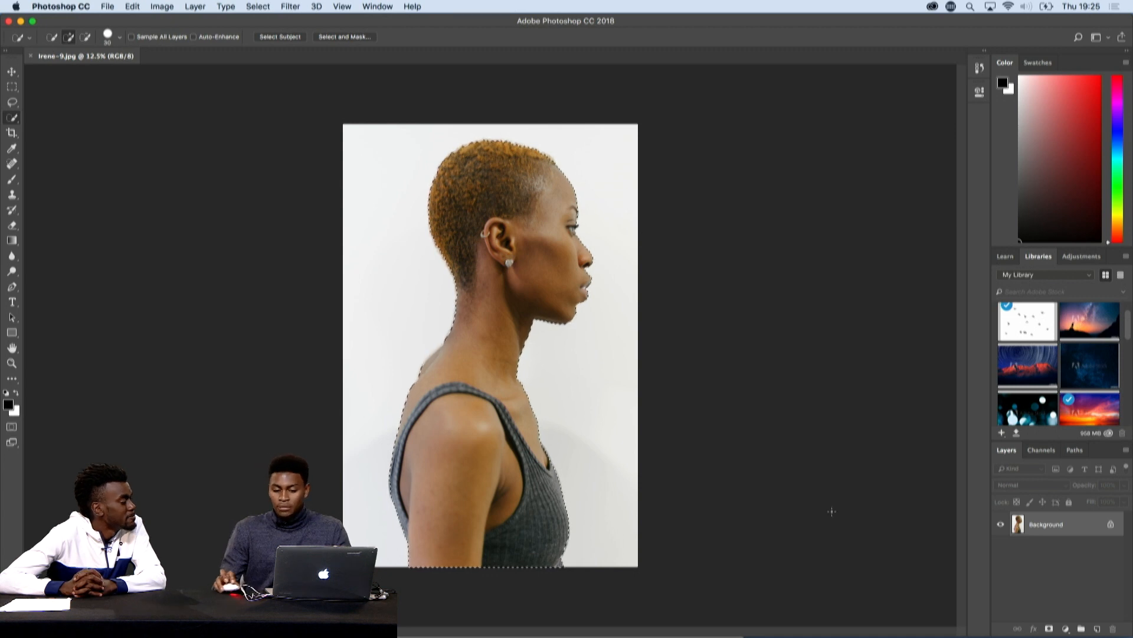
left_click(1050, 629)
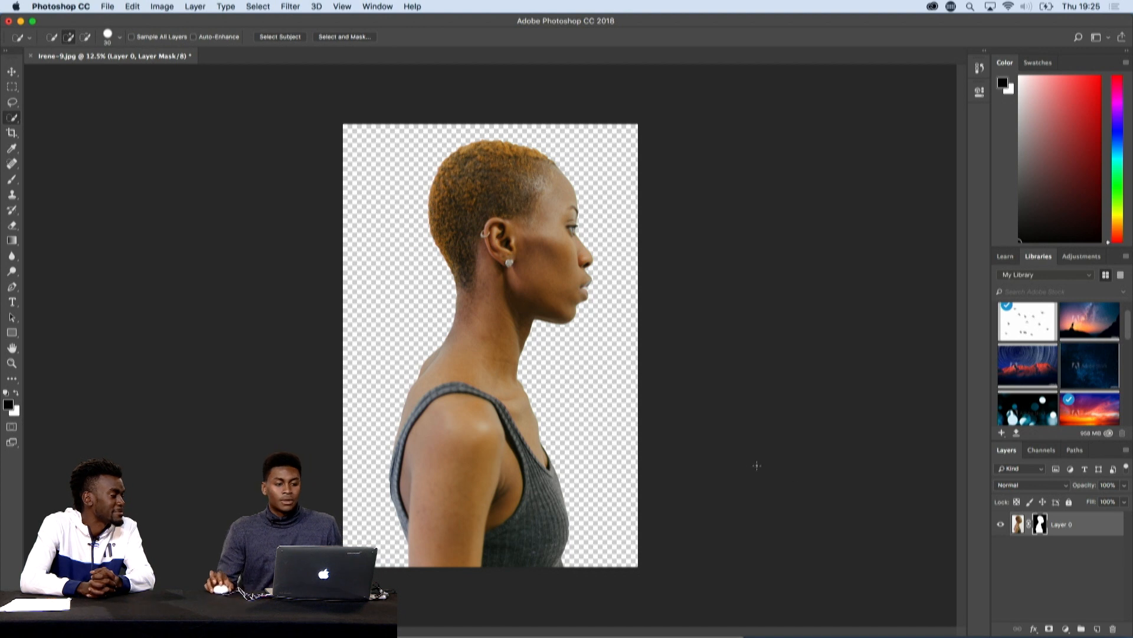
- Create a new 1920 x 1080 px document at 300 pixels/inch in RGB Color with a white background
left_click(108, 5)
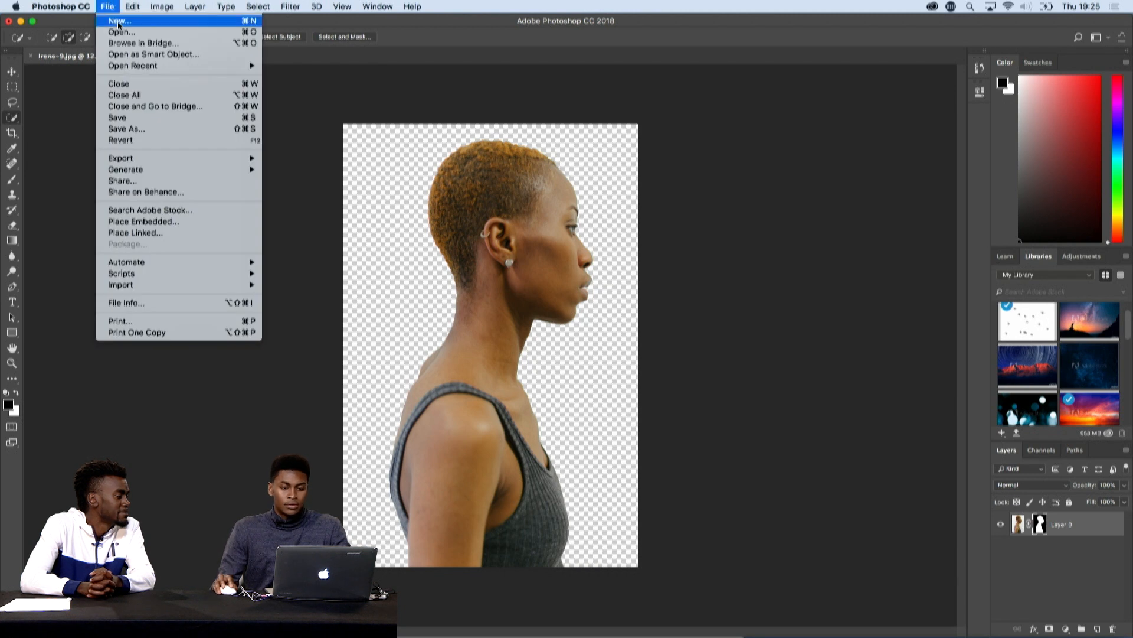
left_click(119, 23)
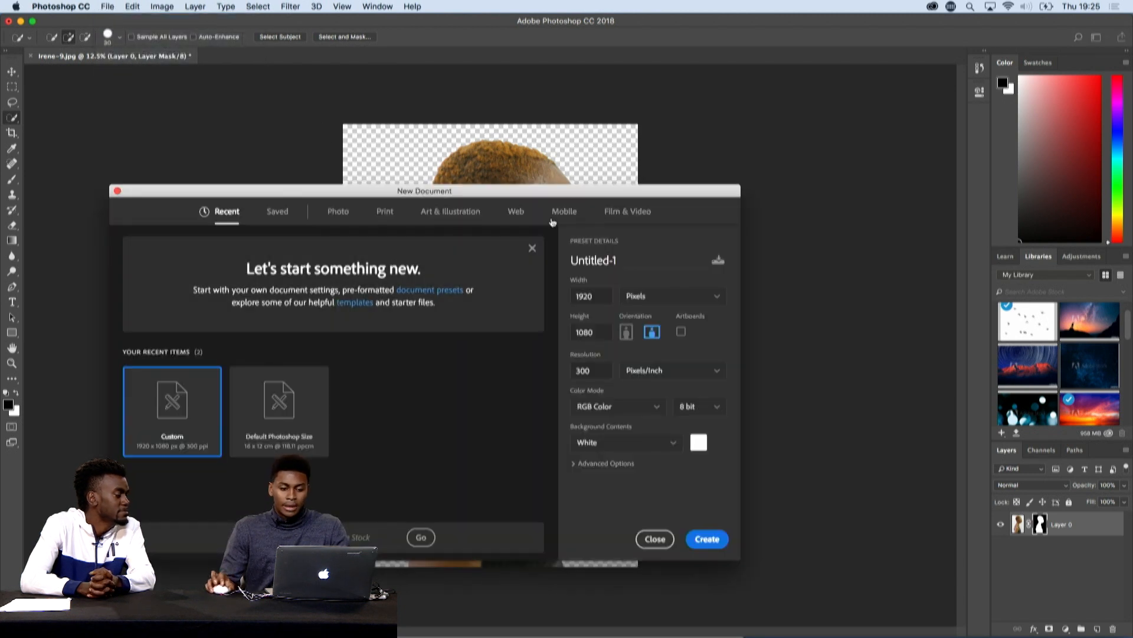
left_click_drag(562, 193, 673, 152)
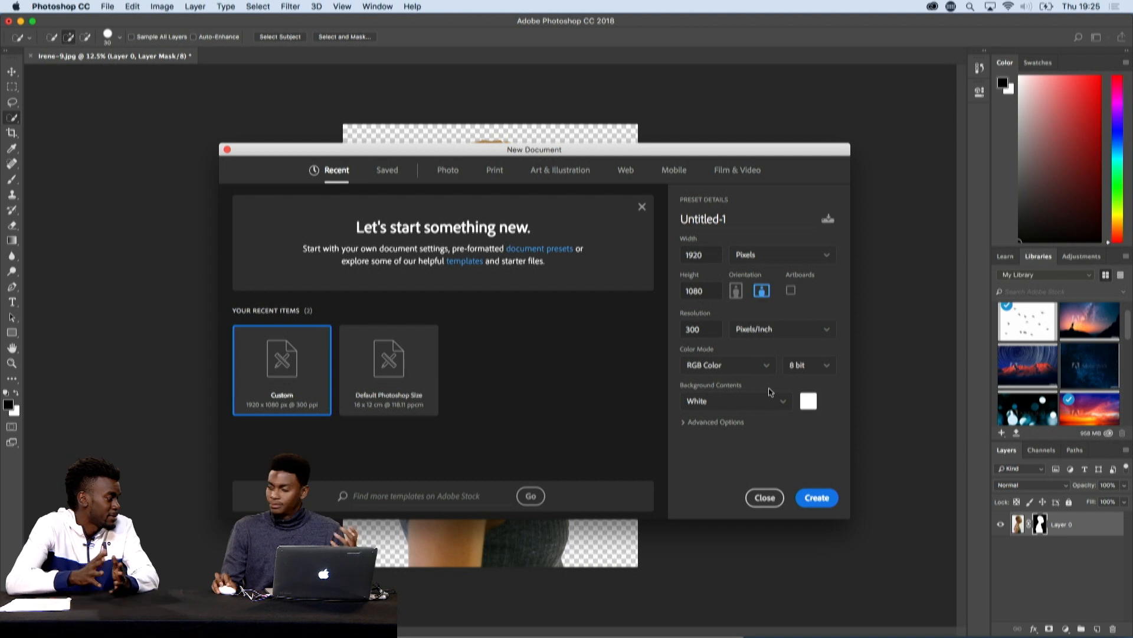
left_click(818, 498)
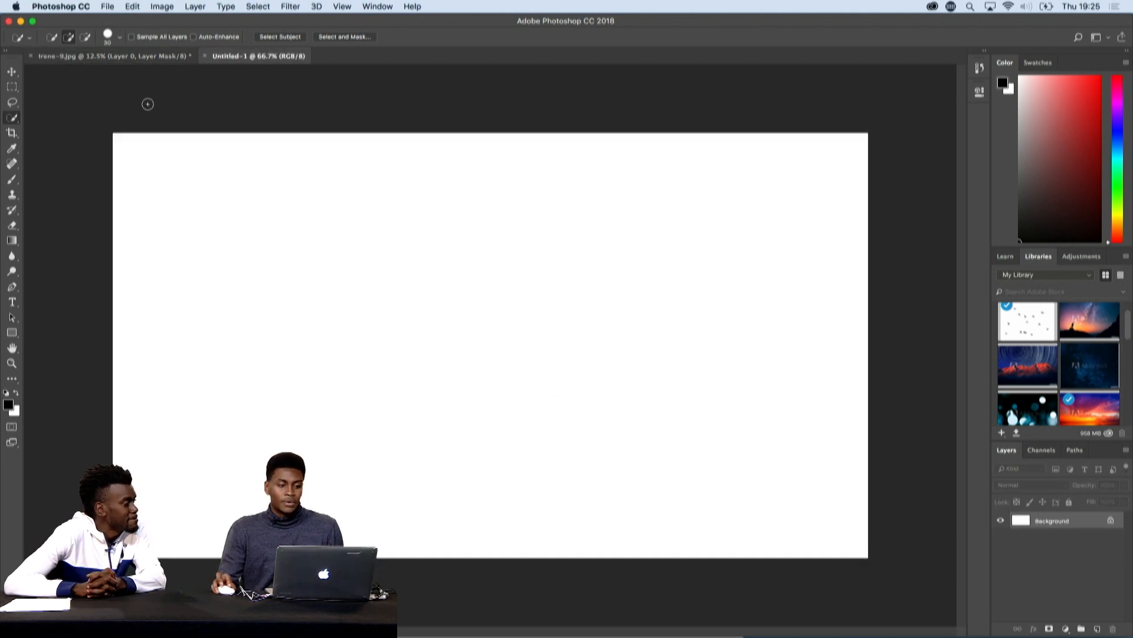
- Copy the masked woman layer from the portrait photo into the new blank document with the Move tool
left_click(103, 57)
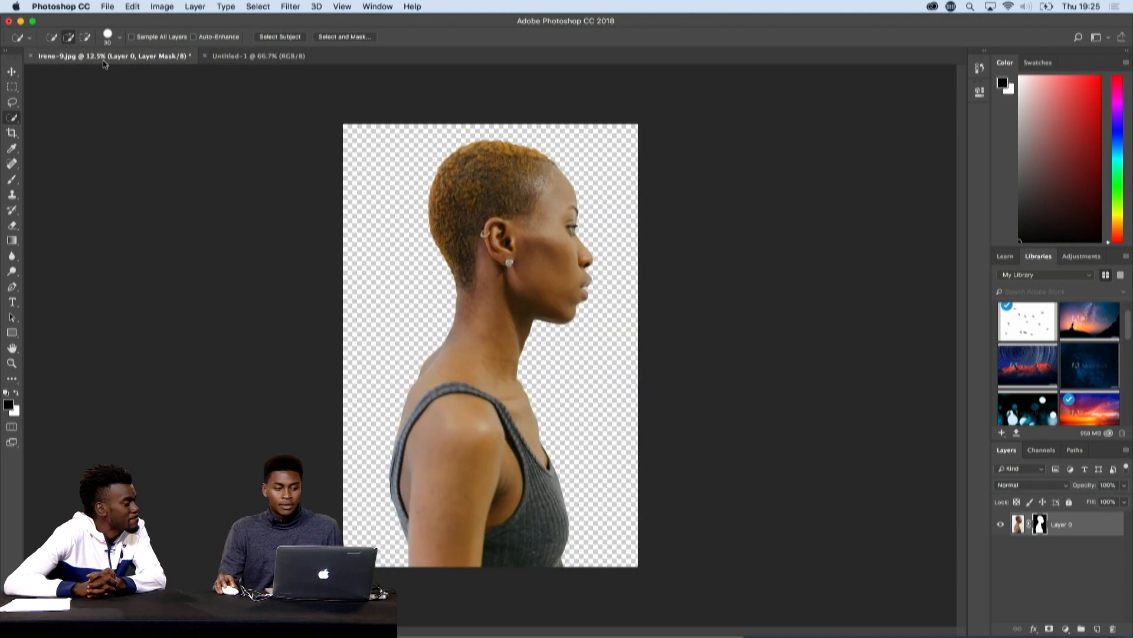
left_click(11, 73)
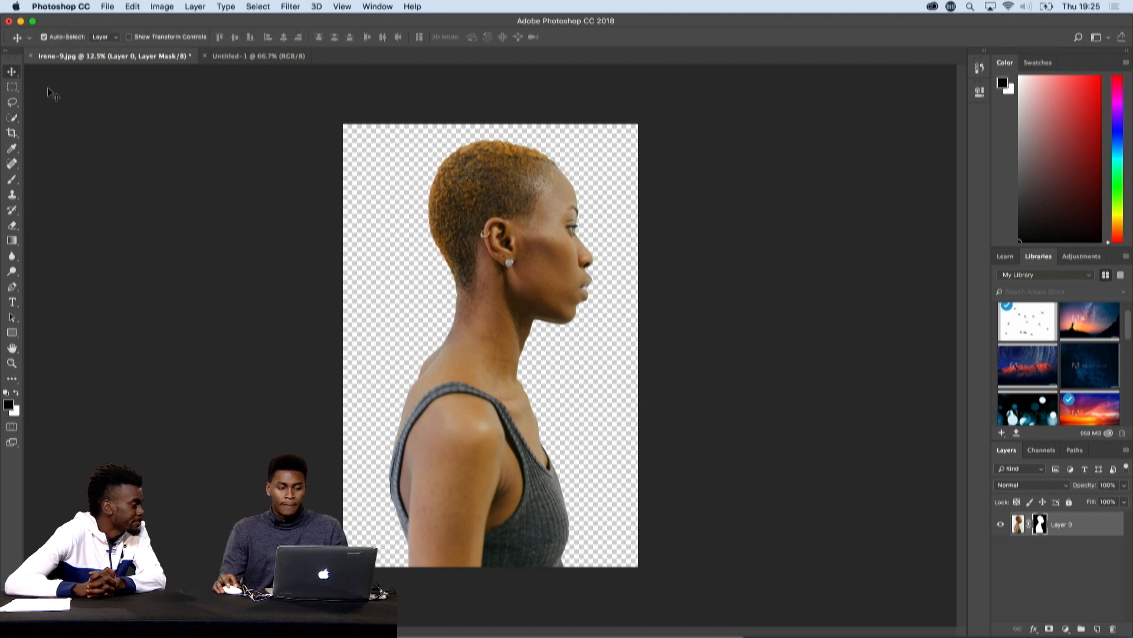
left_click_drag(495, 285, 289, 55)
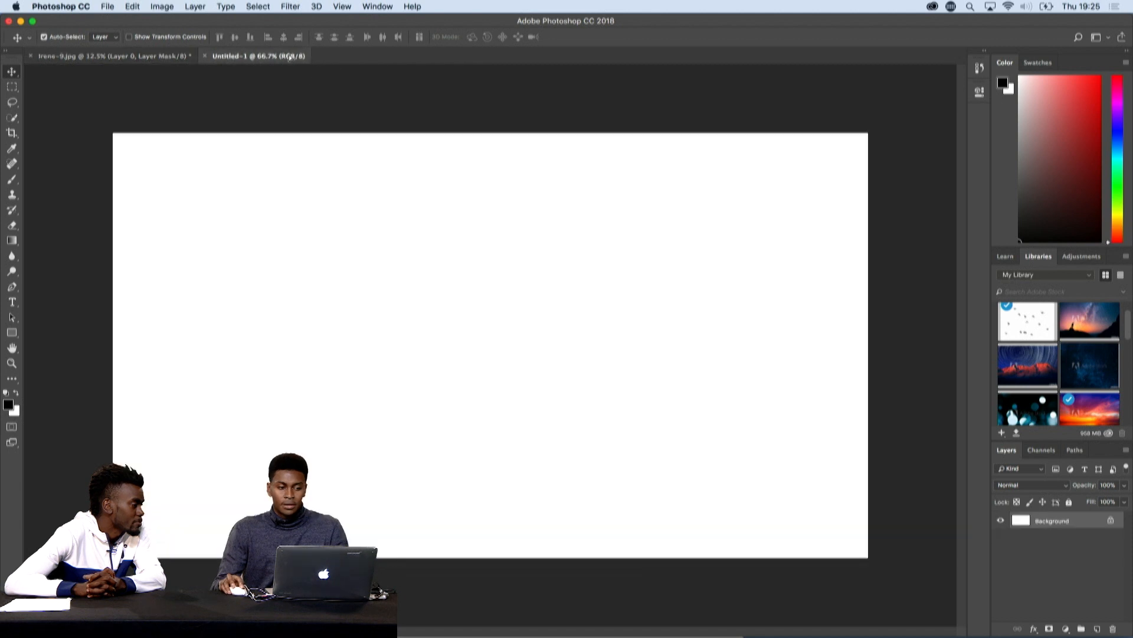
left_click_drag(322, 105, 437, 287)
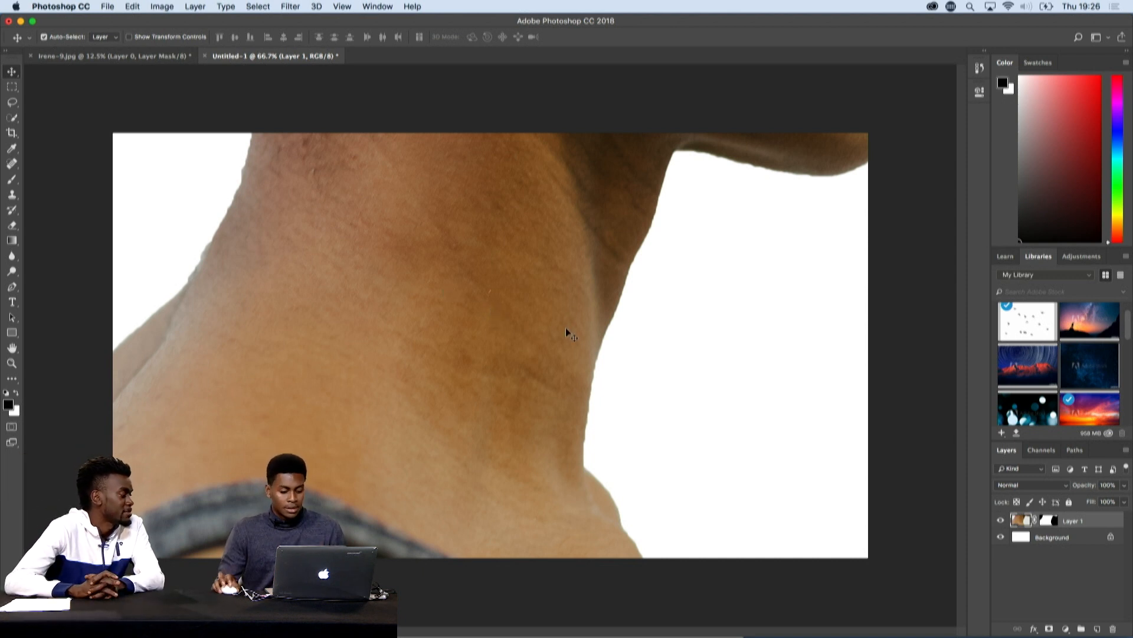
- Free-transform the woman's layer down to 35.35% and position it so her head and neck sit centred on the canvas
scroll(567, 332, "up", 5)
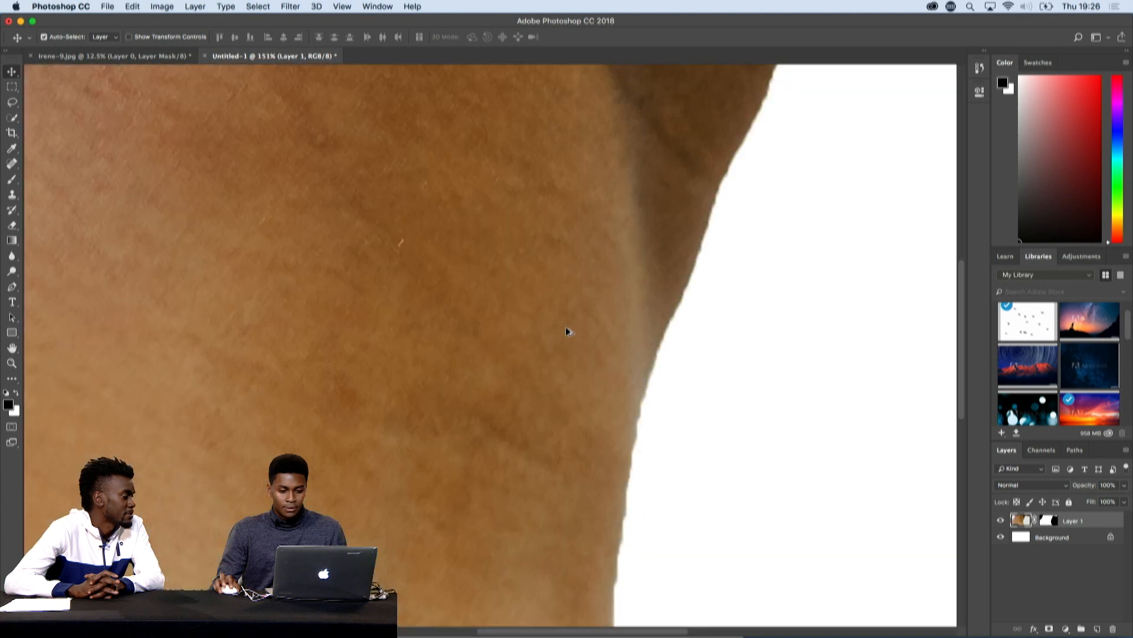
scroll(566, 332, "down", 15)
scroll(565, 333, "up", 1)
scroll(566, 332, "up", 12)
scroll(565, 332, "down", 1)
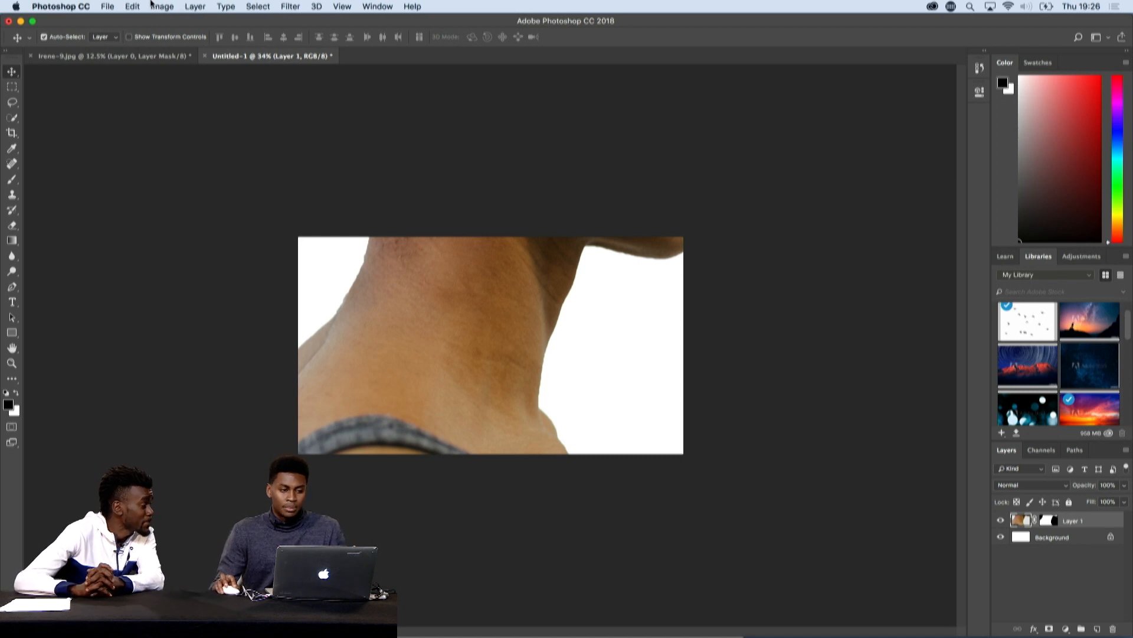
left_click(132, 6)
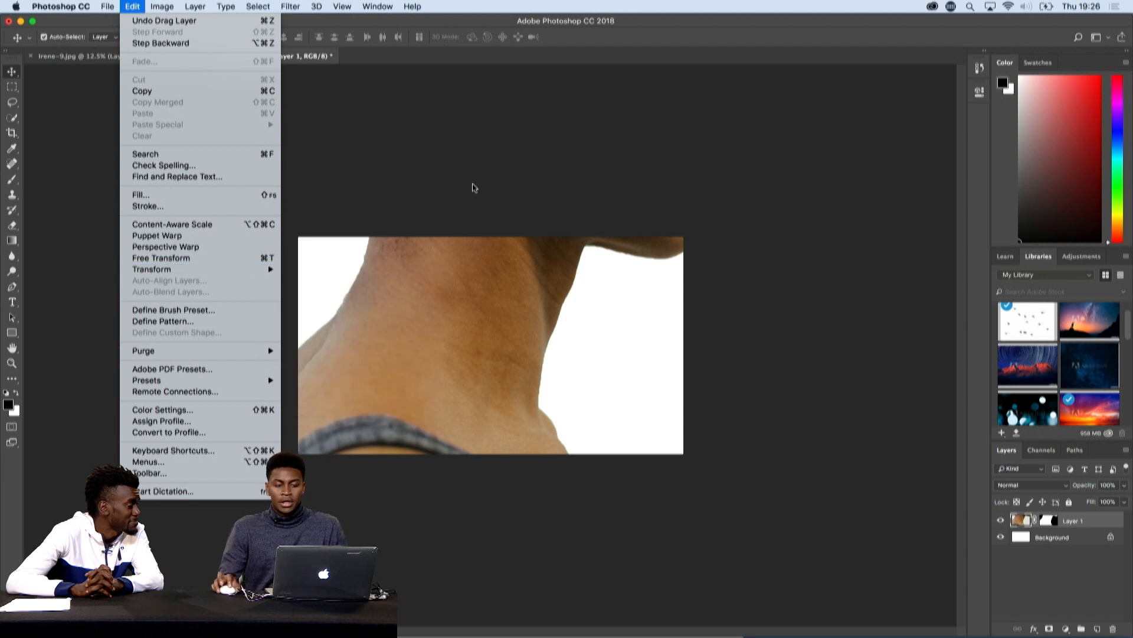
left_click(635, 195)
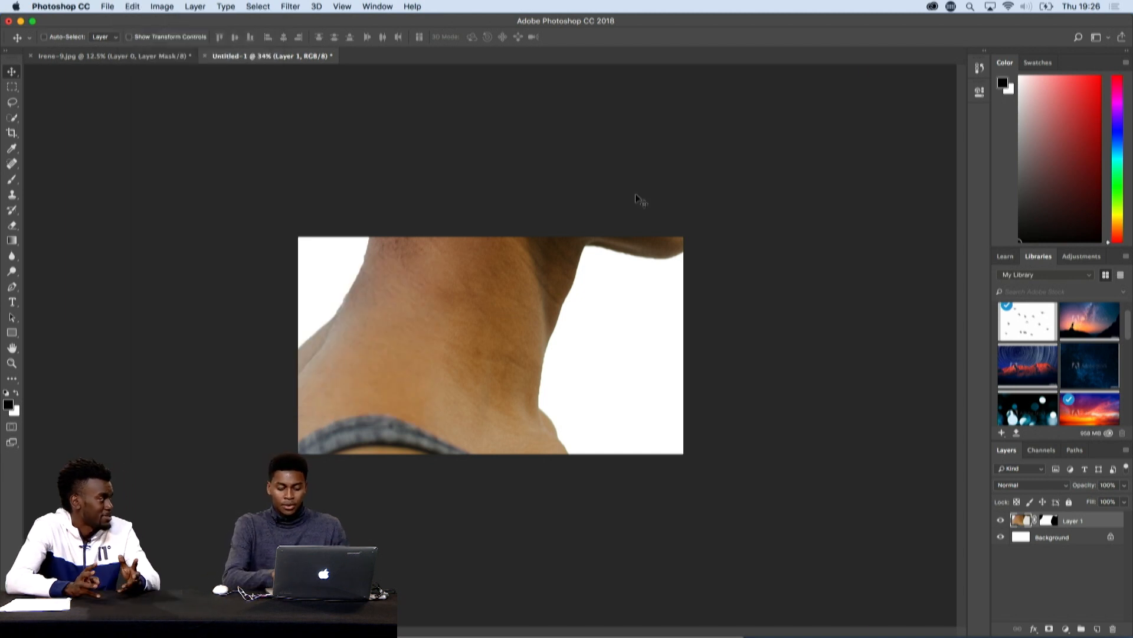
key("super+t")
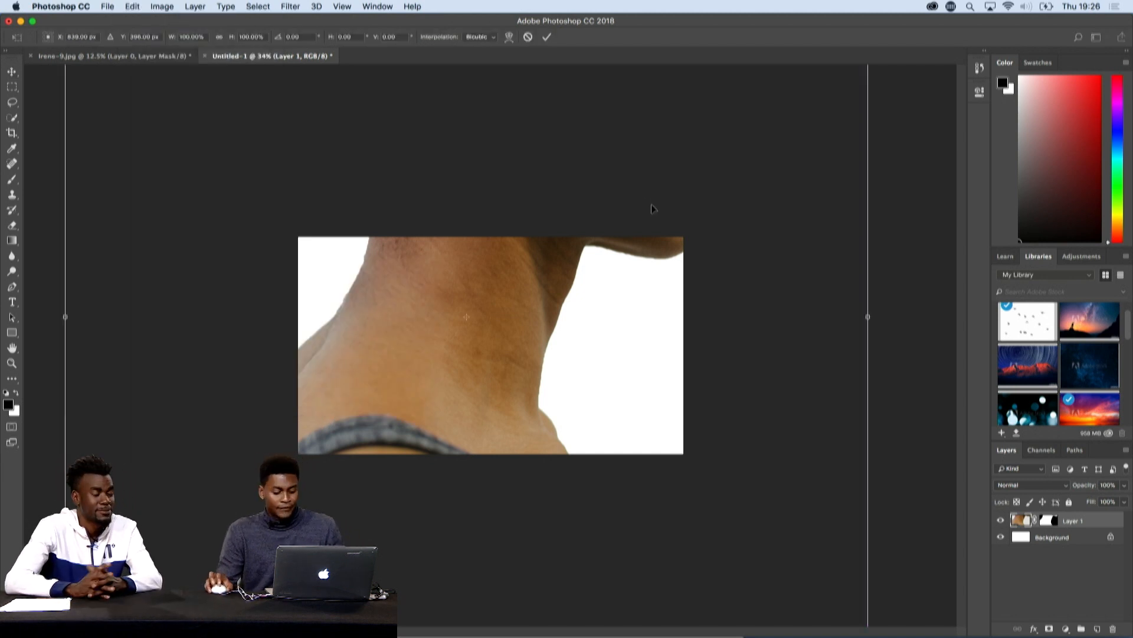
scroll(667, 225, "down", 5)
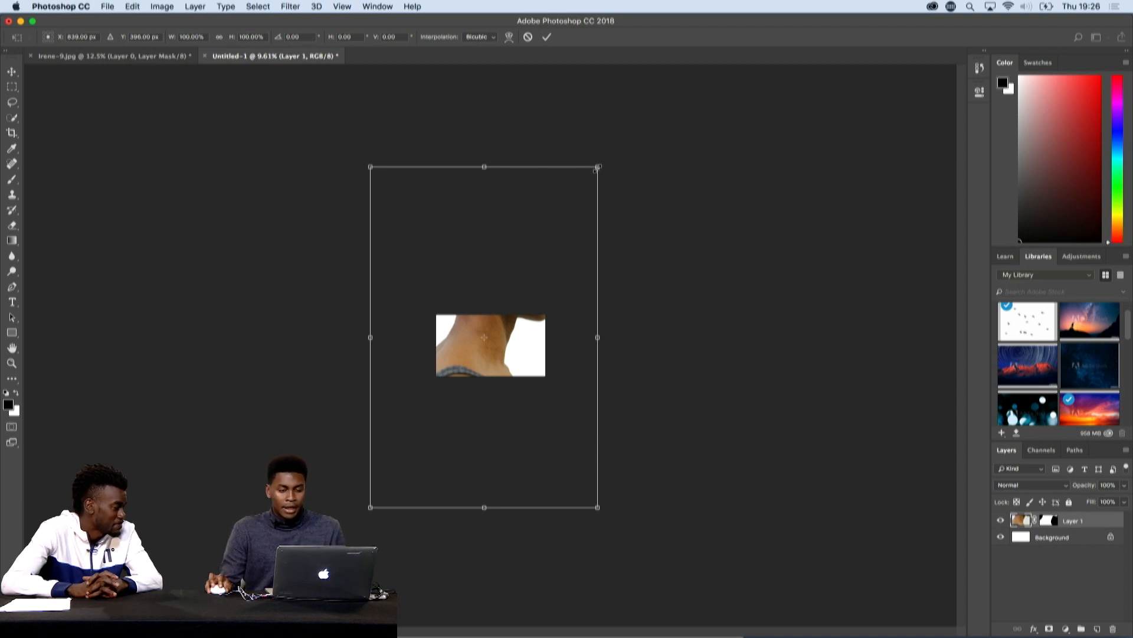
left_click_drag(596, 168, 570, 172)
key("super+z")
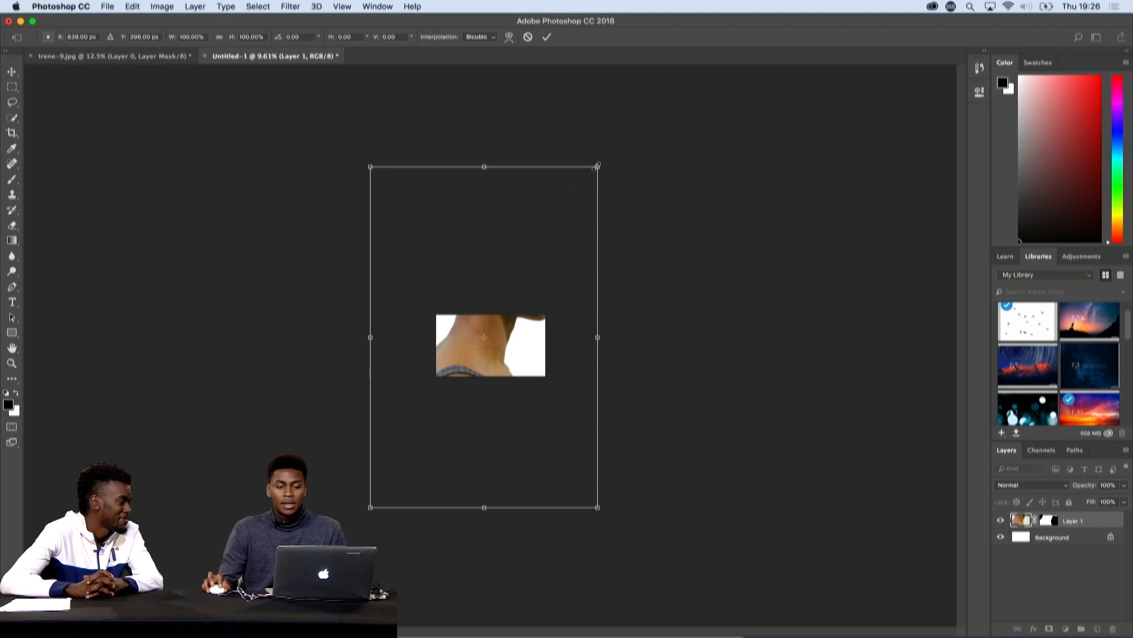
left_click_drag(597, 166, 515, 355)
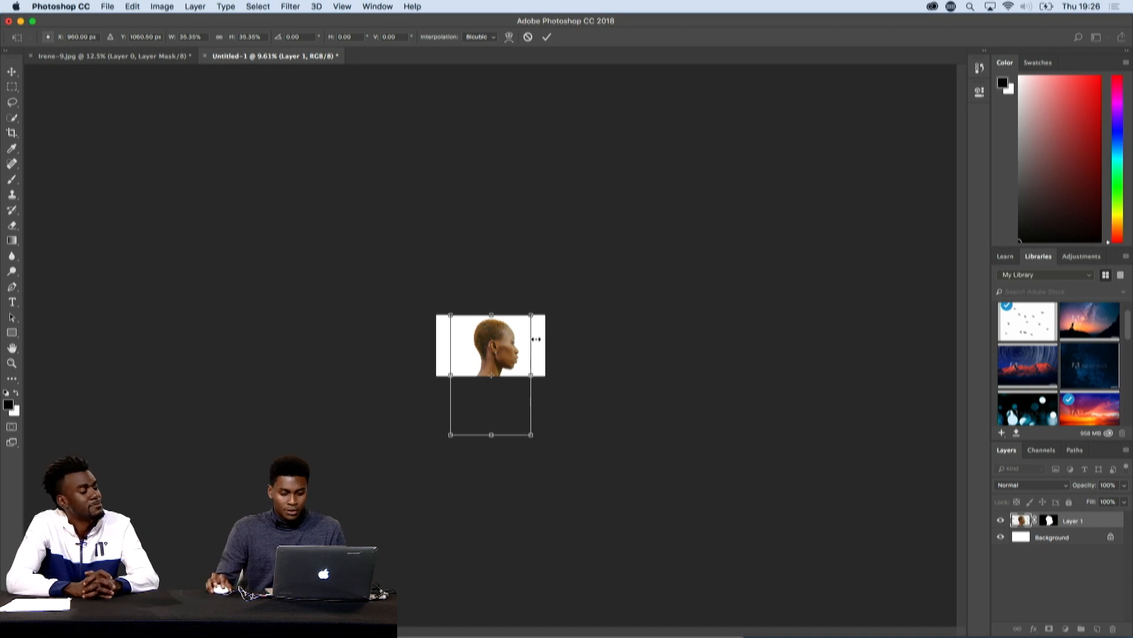
scroll(536, 340, "down", 10)
key("super+0")
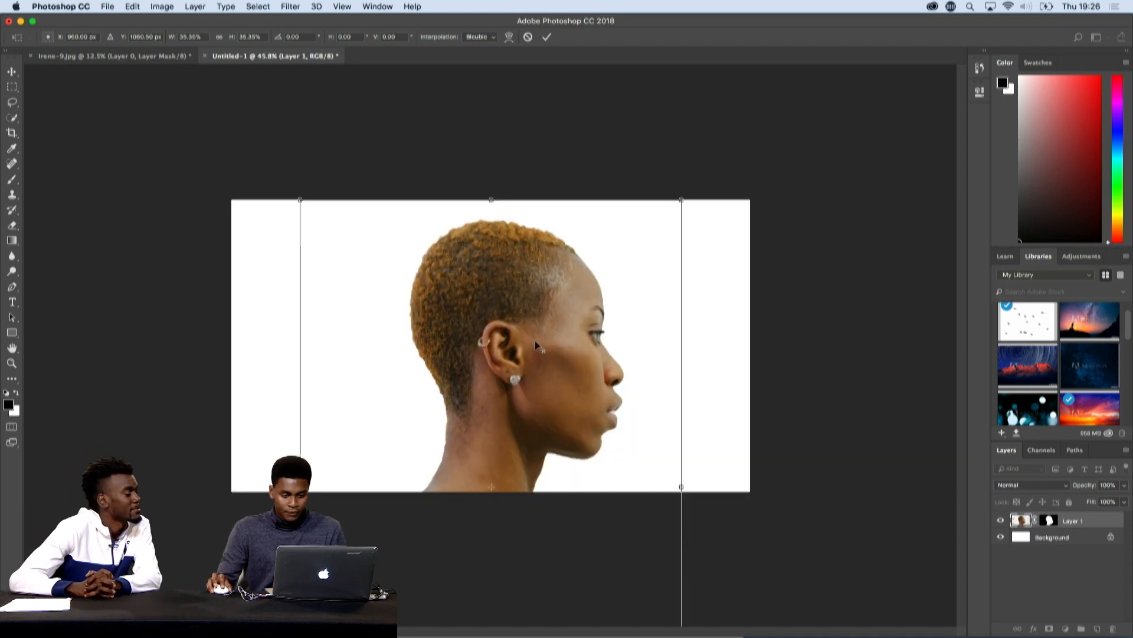
key("Return")
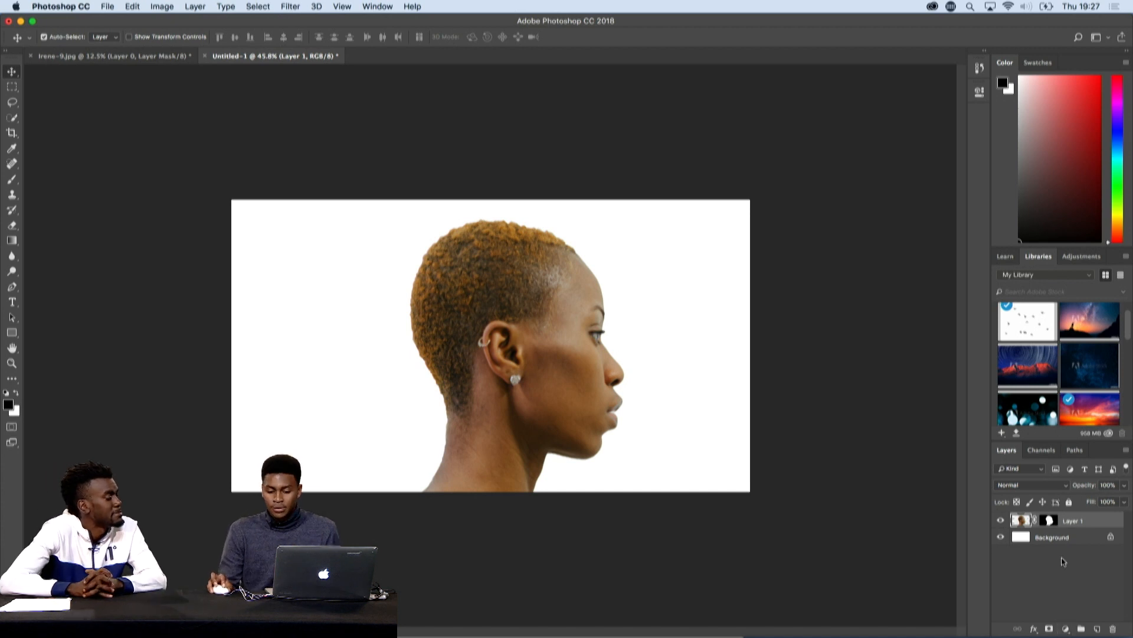
- Add a Solid Color fill layer in greyish blue #9caeb6
left_click(1066, 630)
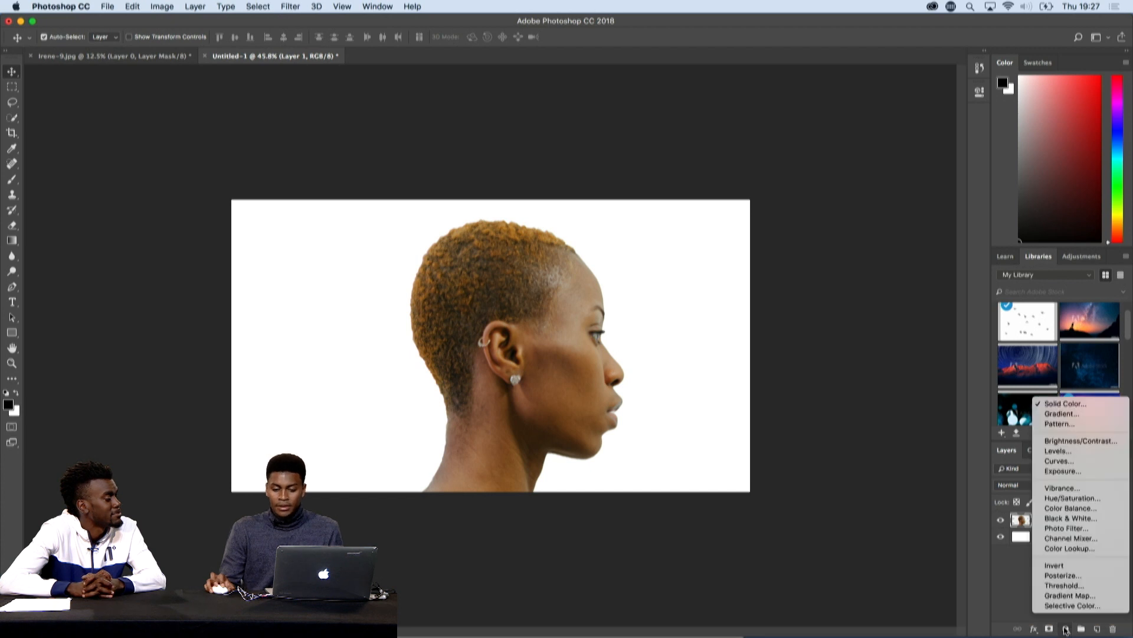
left_click(1085, 402)
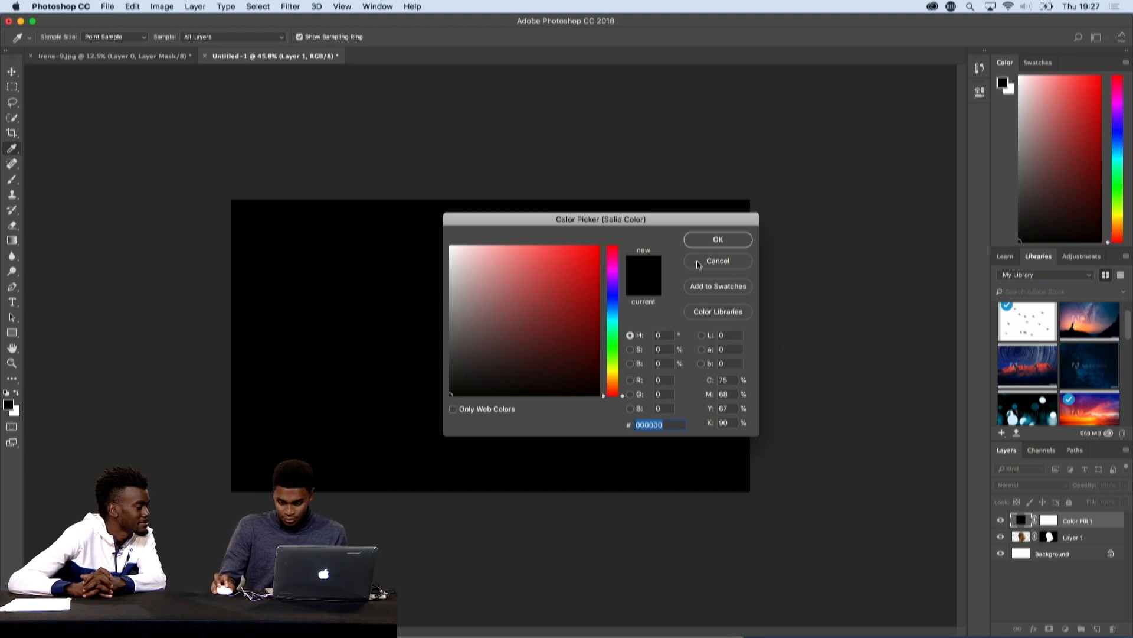
left_click_drag(448, 391, 450, 300)
left_click_drag(613, 397, 613, 313)
left_click_drag(451, 299, 471, 288)
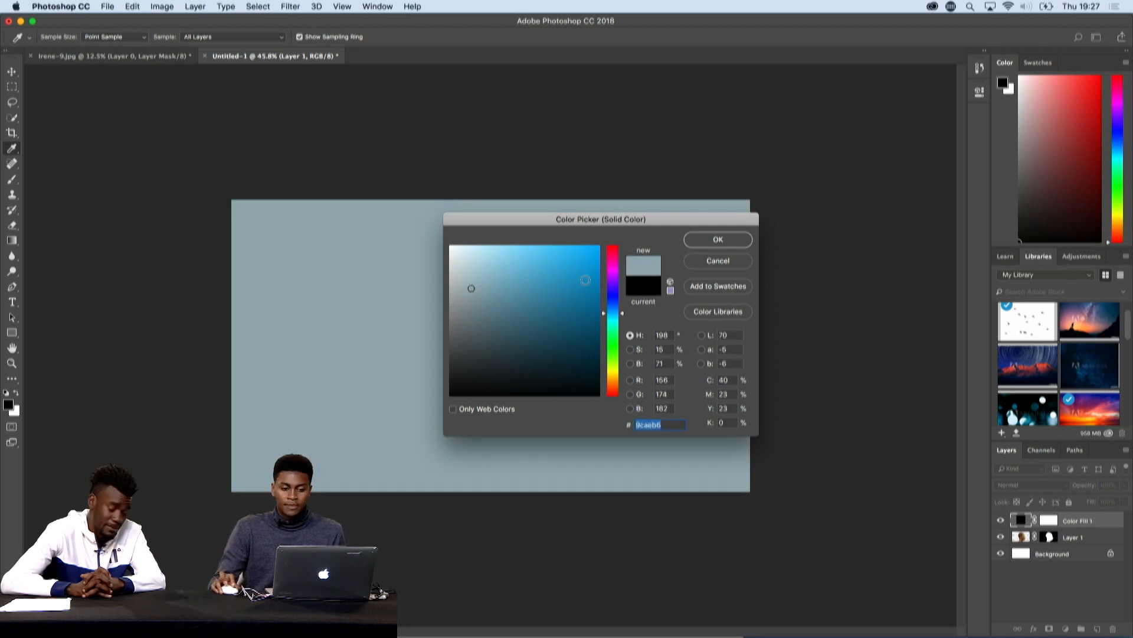
left_click(716, 240)
- Place the colour fill layer beneath the woman's layer, delete the white Background layer and select Layer 1
left_click_drag(1101, 533, 1104, 544)
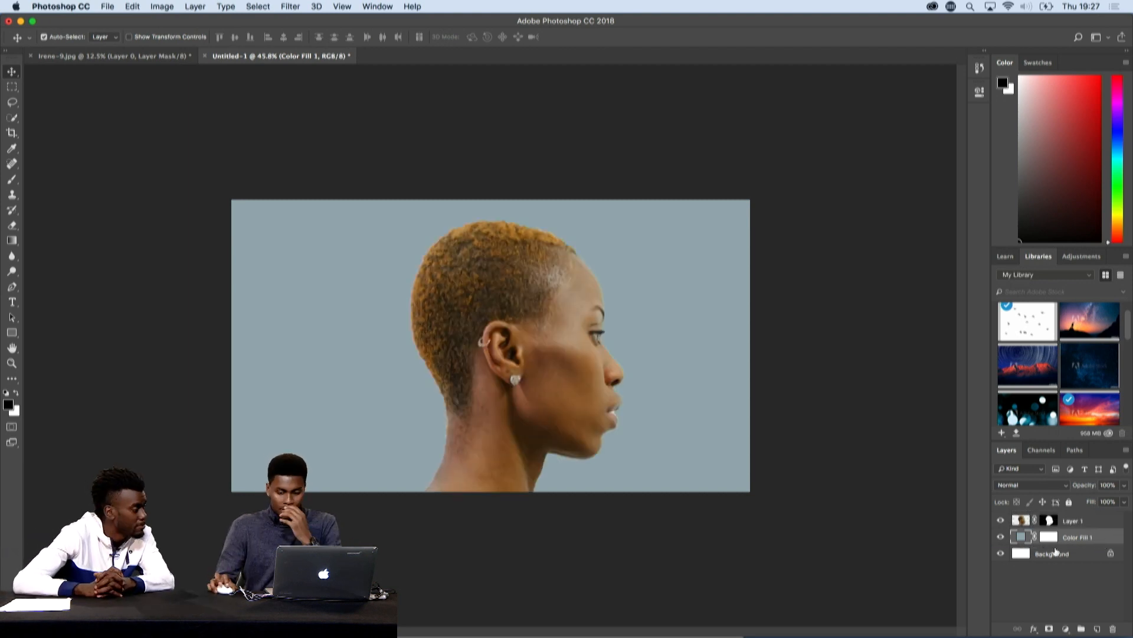
left_click_drag(1053, 555, 1115, 632)
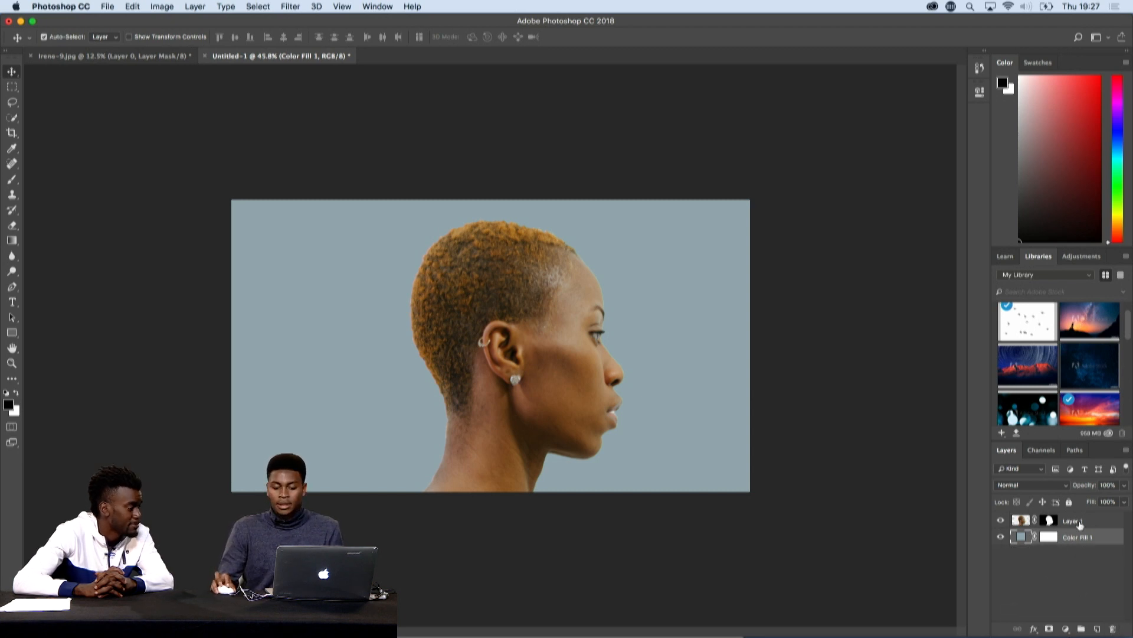
left_click(1100, 523)
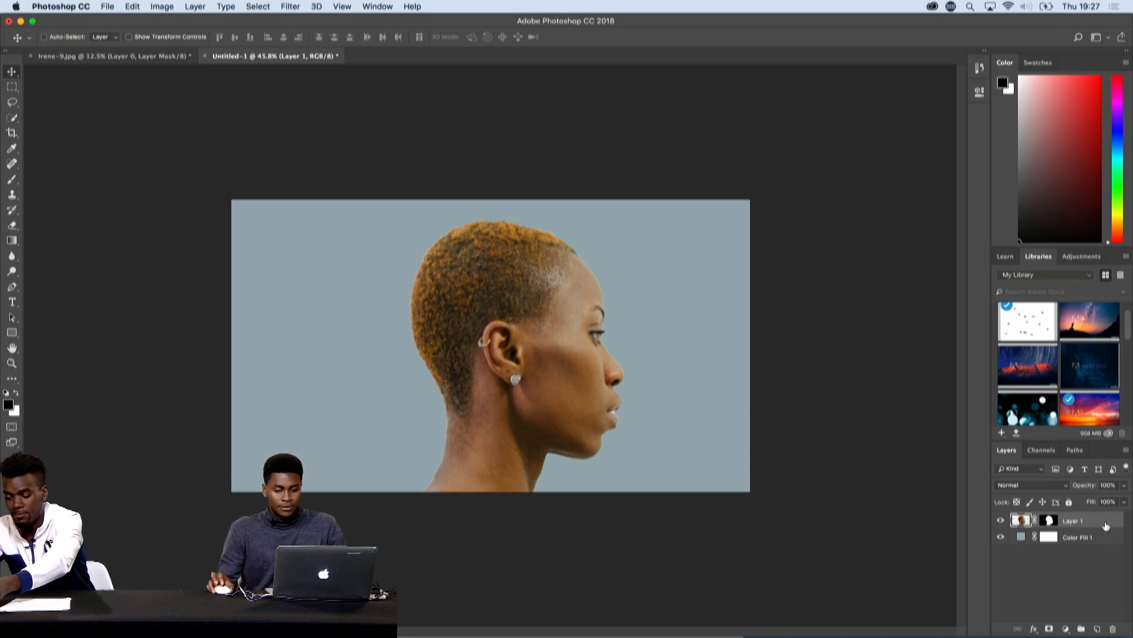
- Switch to the Adobe Stock site in Safari and expand the browser window to full screen
key("super+Tab")
key("super+Tab")
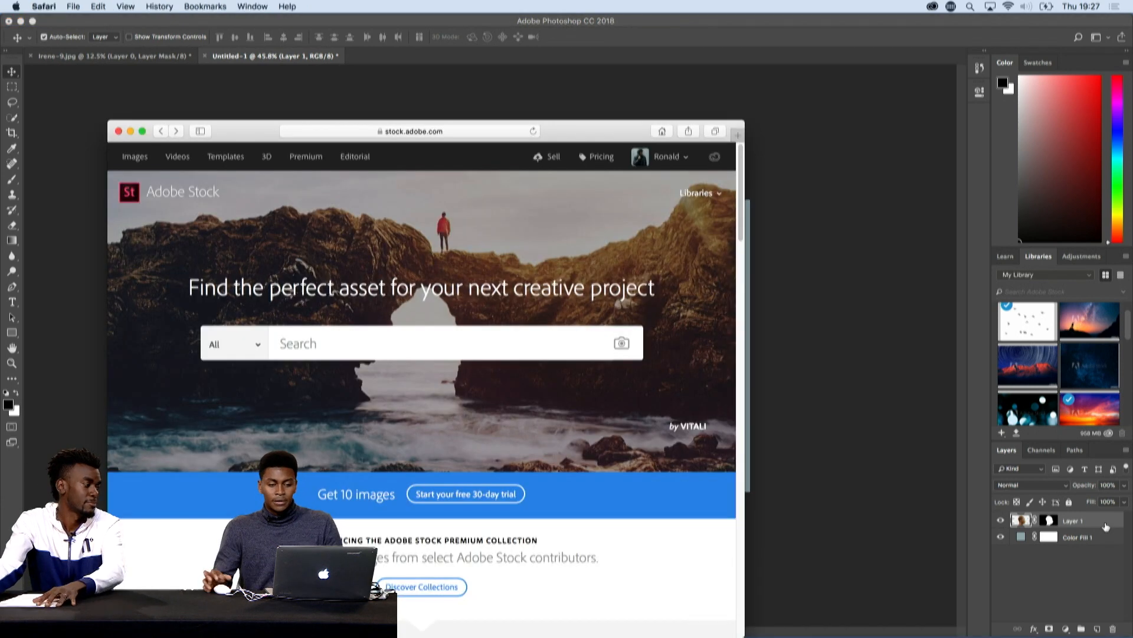
left_click(143, 130)
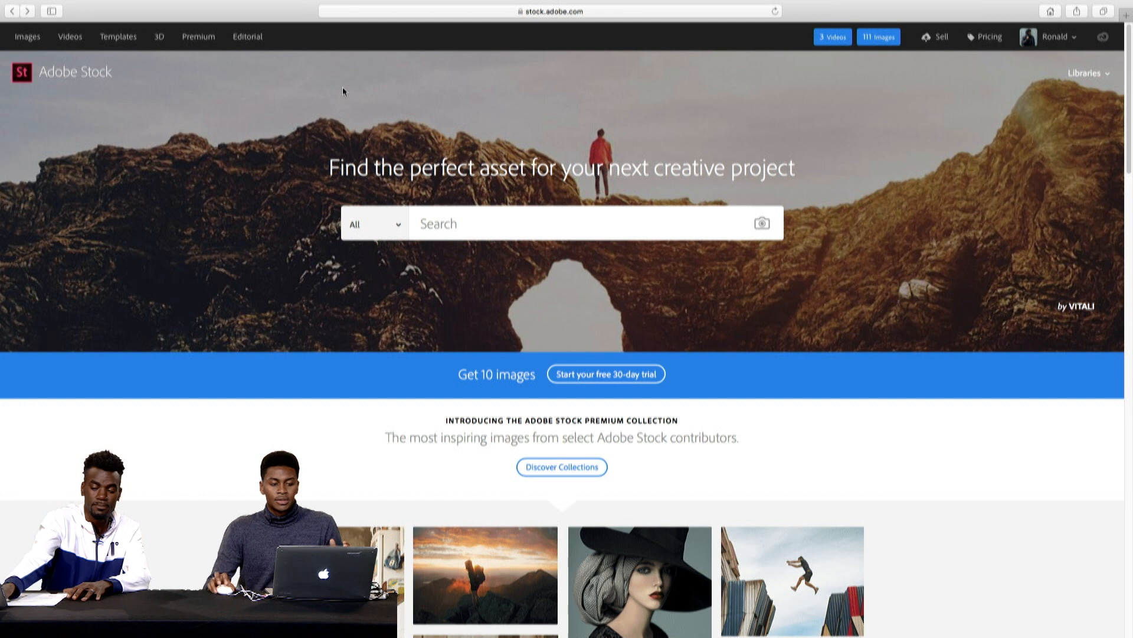
- Limit the Adobe Stock search to Videos and search for "london"
left_click(389, 231)
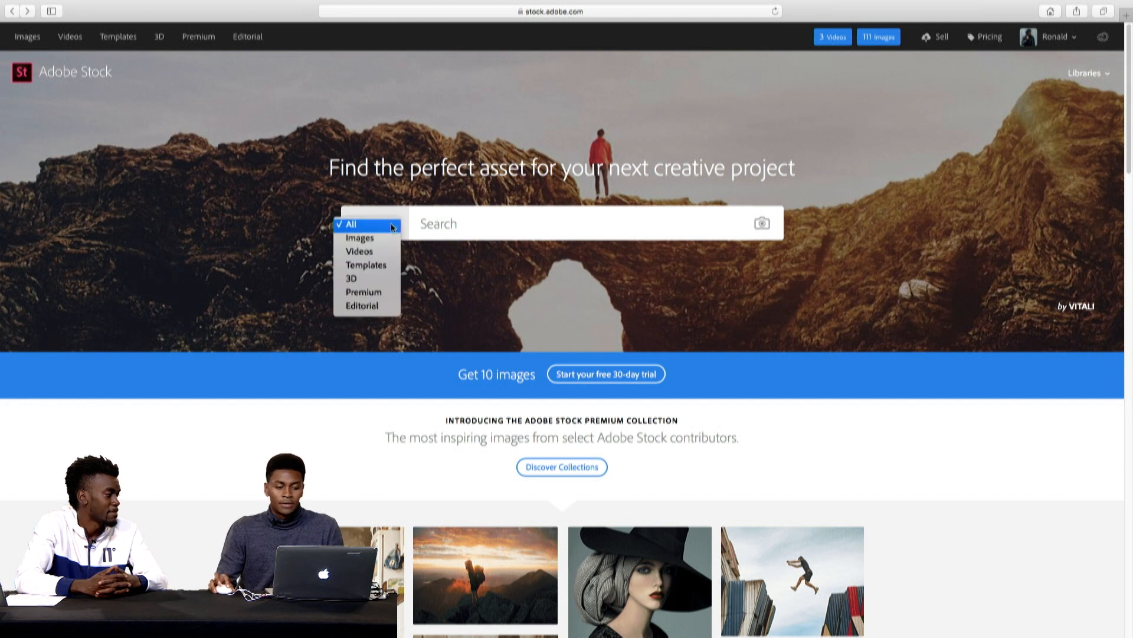
left_click(388, 251)
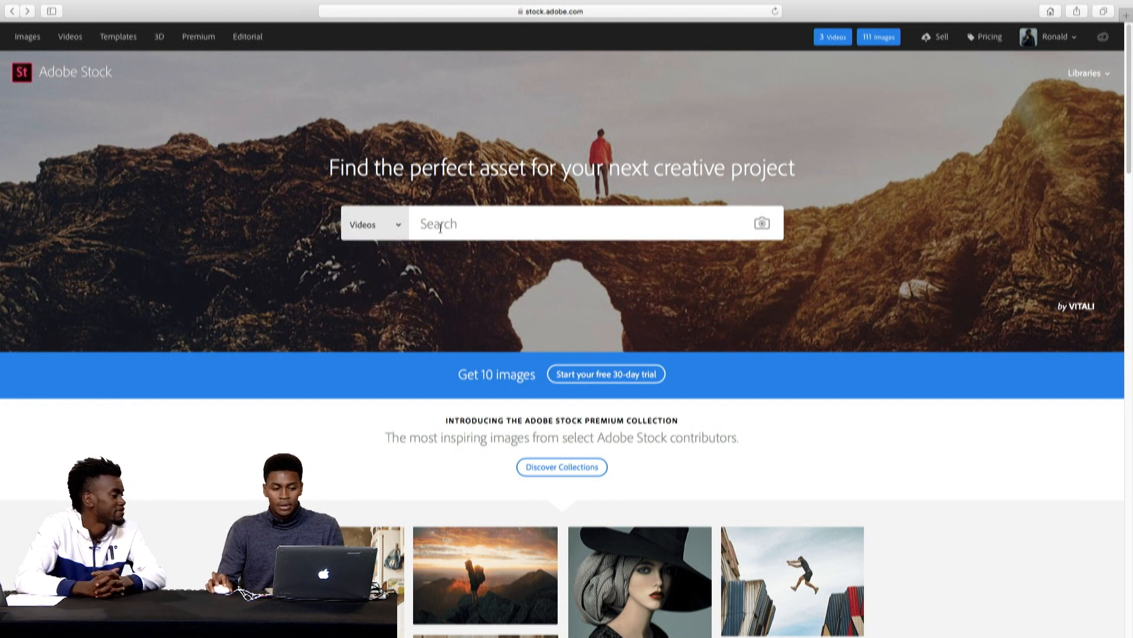
left_click(457, 225)
type("london")
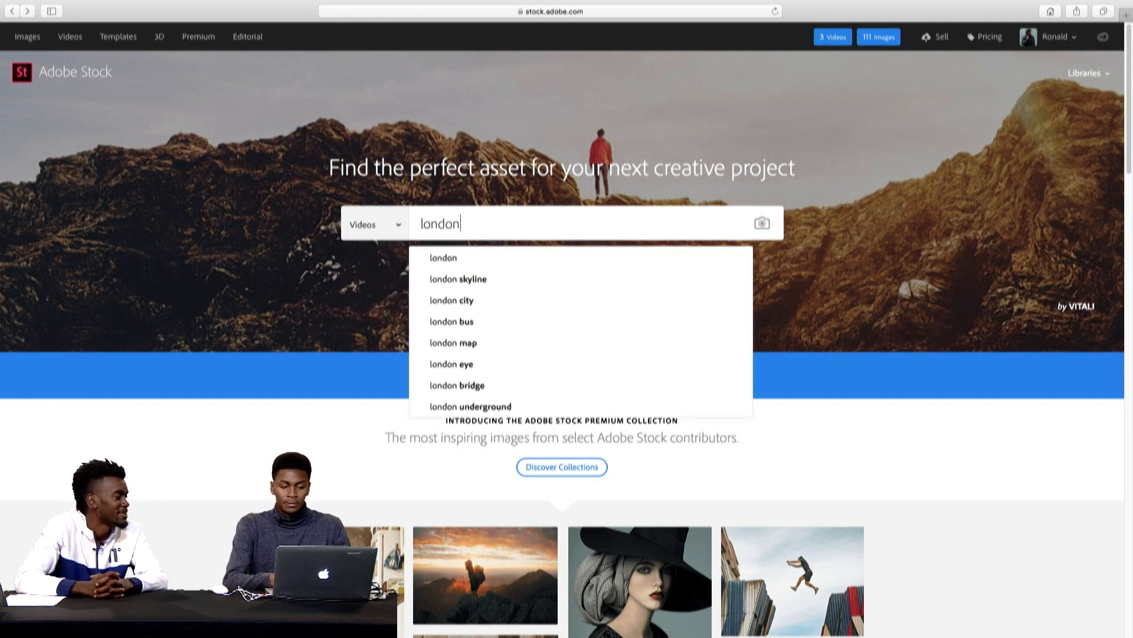
key("Return")
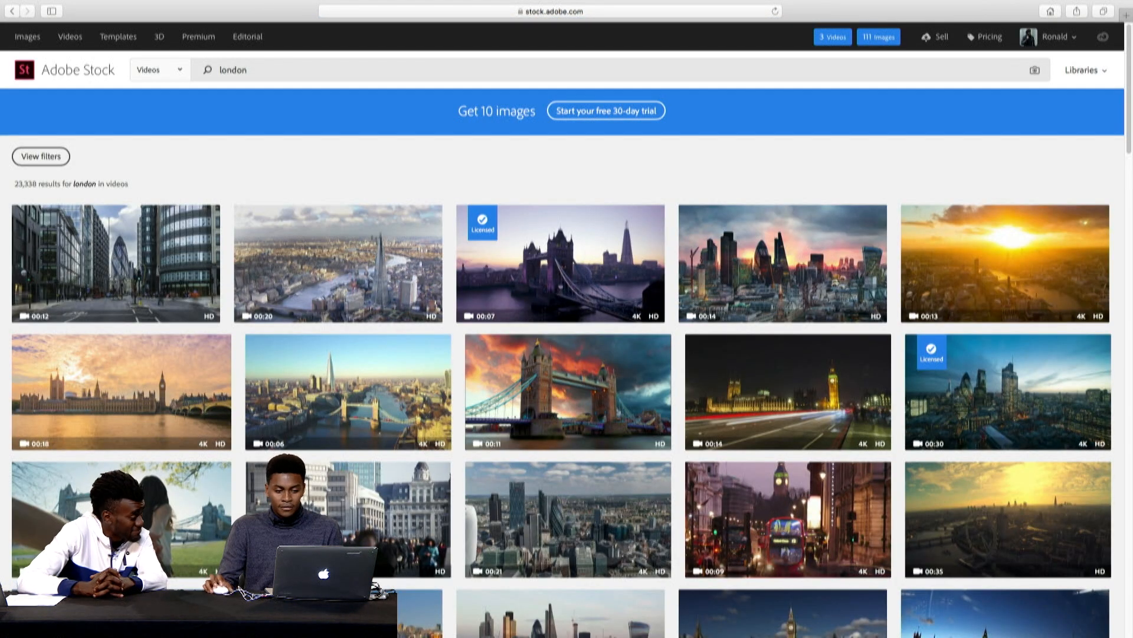
- Open the details of the licensed Tower Bridge day-to-night timelapse and show its 4K version
mouse_move(581, 288)
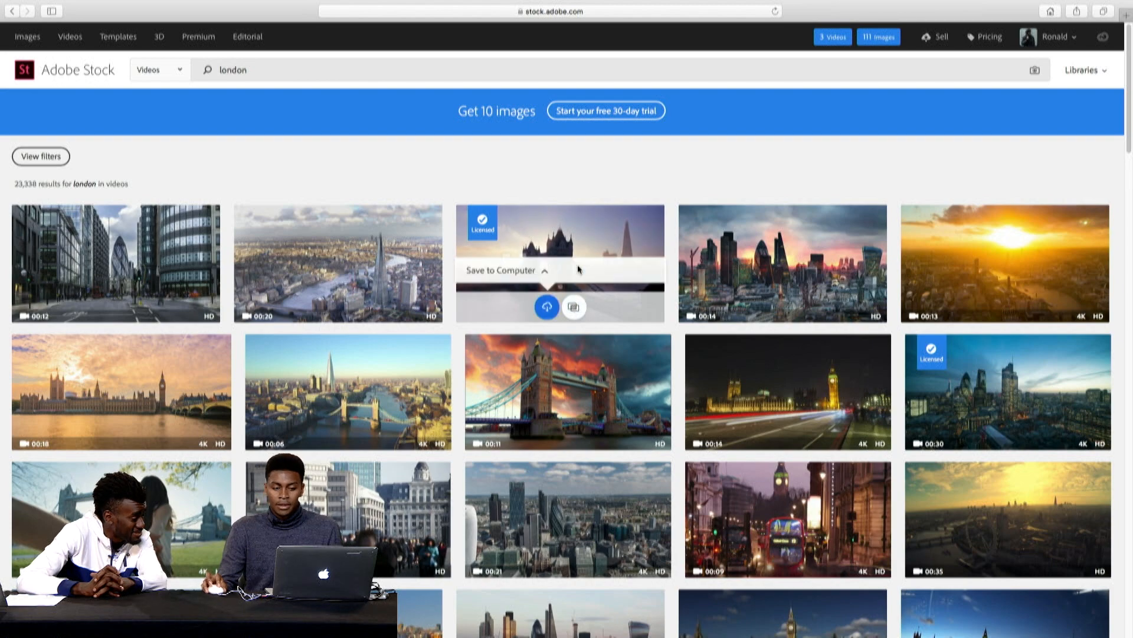
scroll(582, 254, "down", 4)
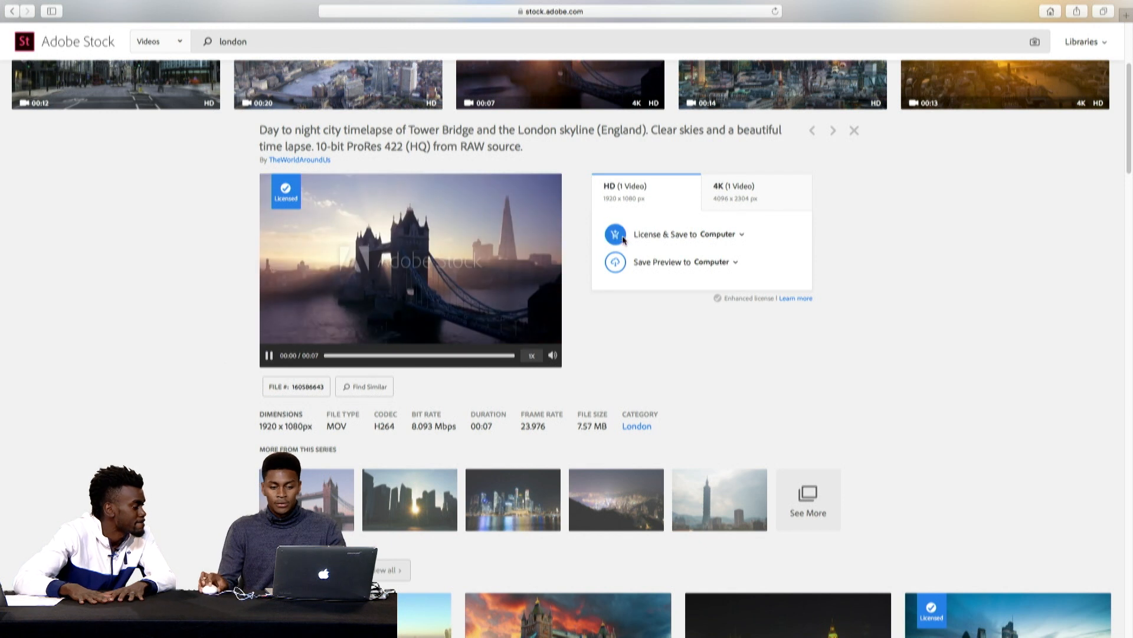
left_click(769, 196)
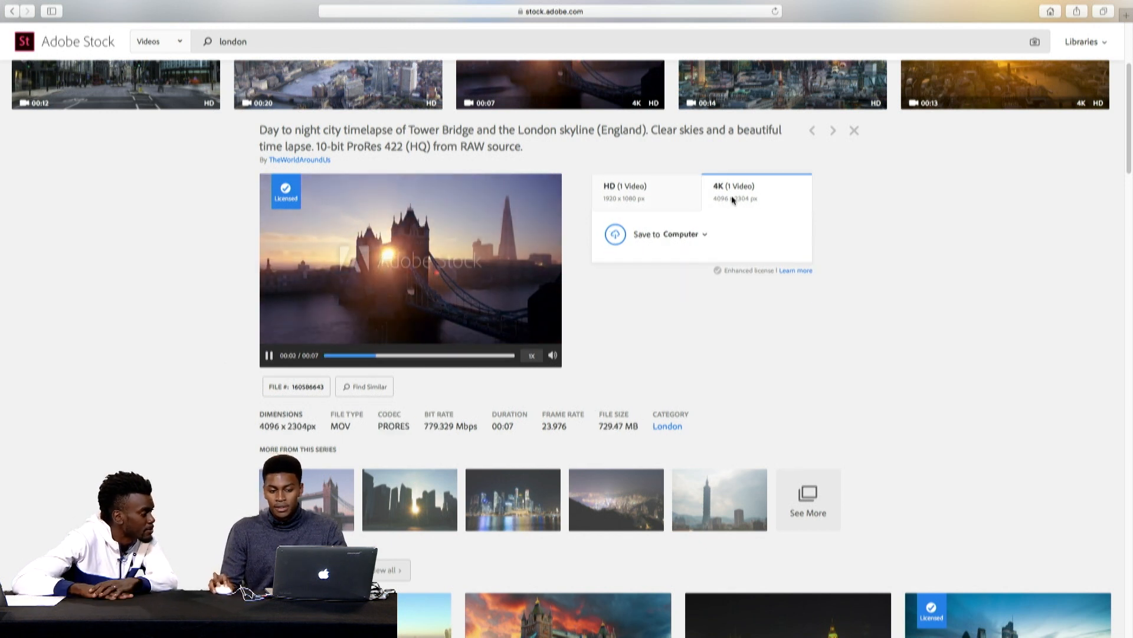
- Show the HD version of the Tower Bridge timelapse, switch to Photoshop and browse the library's Videos section
left_click(684, 200)
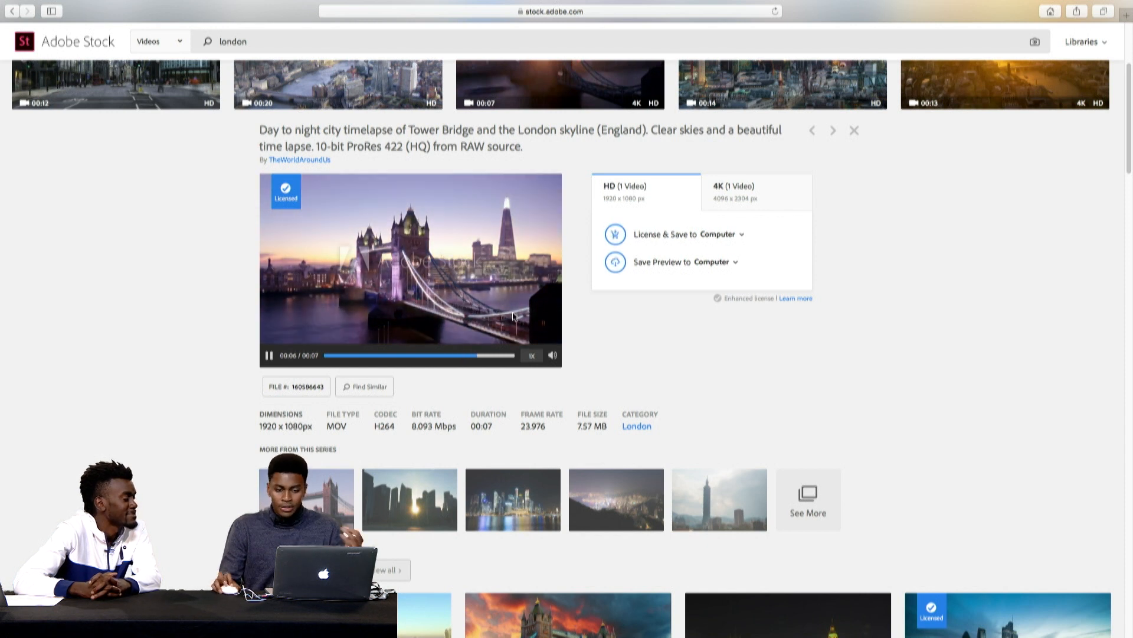
key("super+Tab")
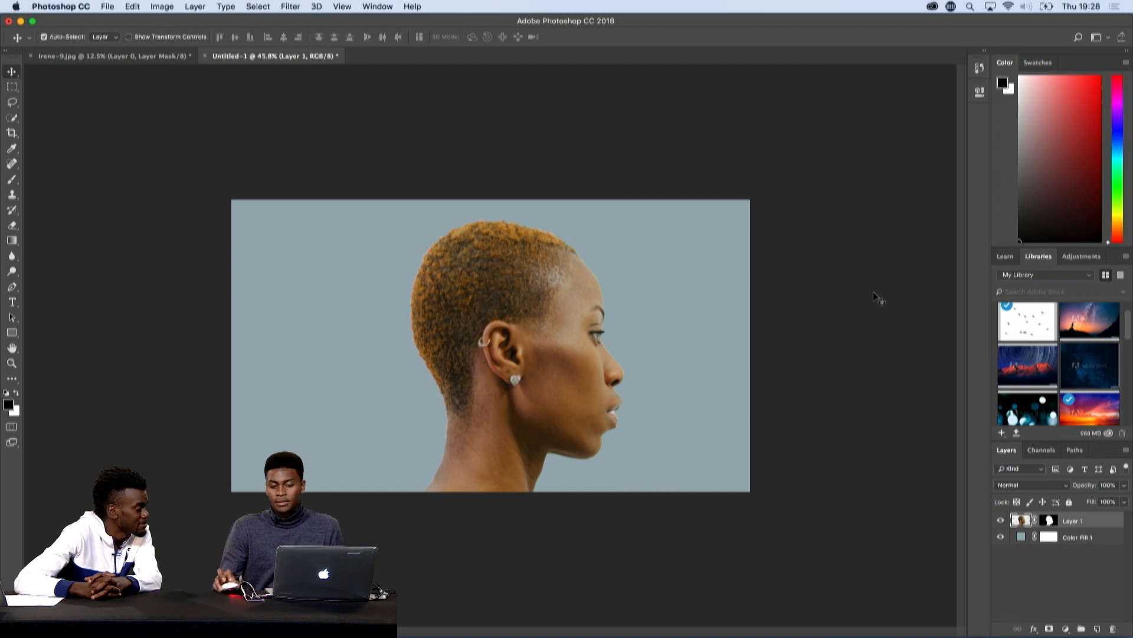
left_click_drag(1129, 323, 1130, 385)
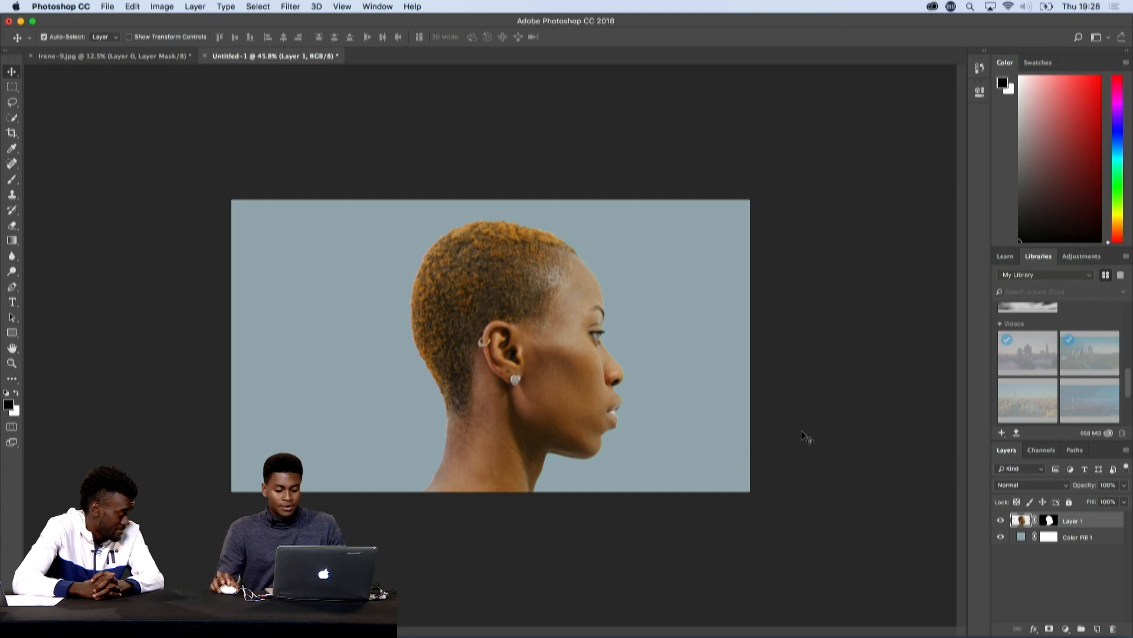
- Switch to Finder and place AdobeStock_160586643.mov from the USB DISK into the Untitled-1 Photoshop document
key("super+Tab")
key("super+Tab")
key("super+Tab")
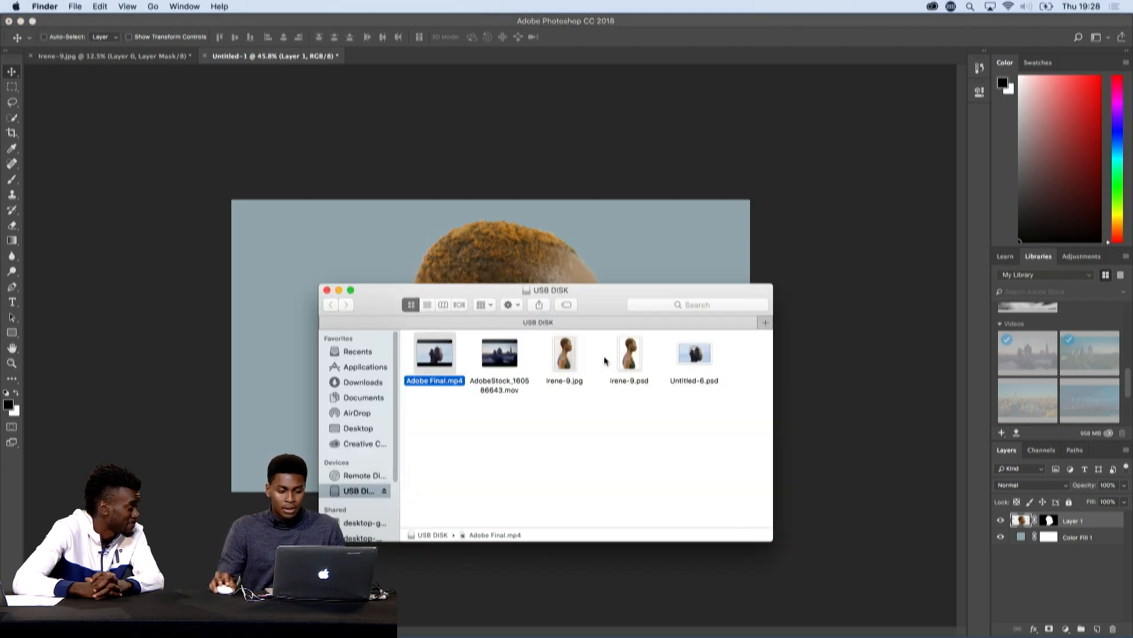
left_click_drag(509, 361, 501, 262)
key("Return")
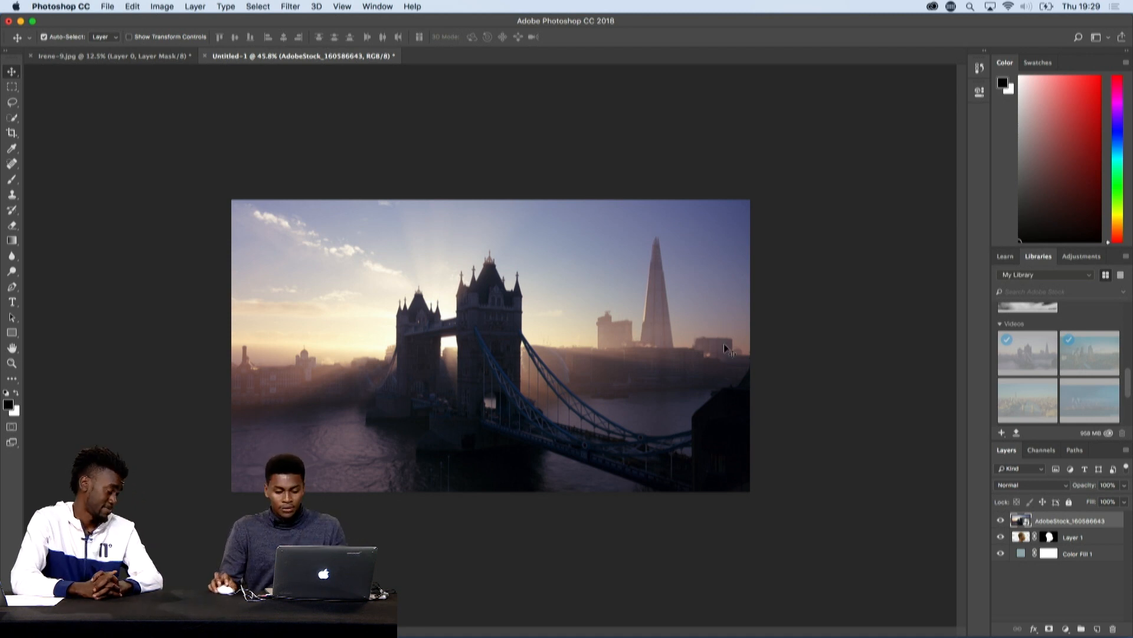
- Copy Layer 1's mask onto the AdobeStock_160586643 video layer and unlink the mask from the footage
left_click(1051, 537)
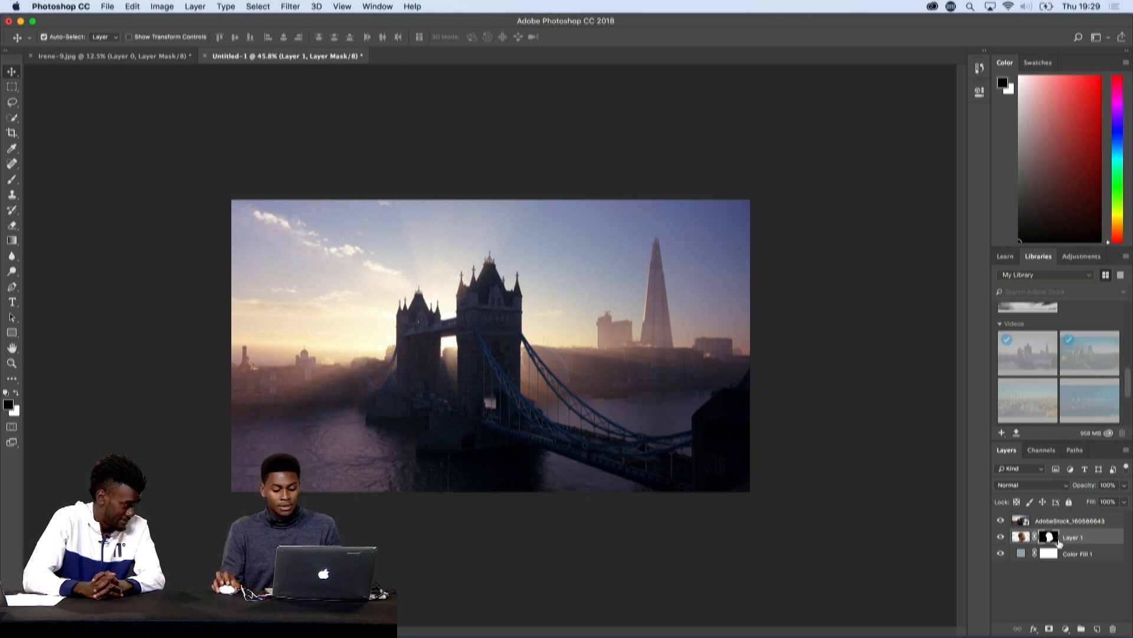
left_click_drag(1056, 542, 1050, 521)
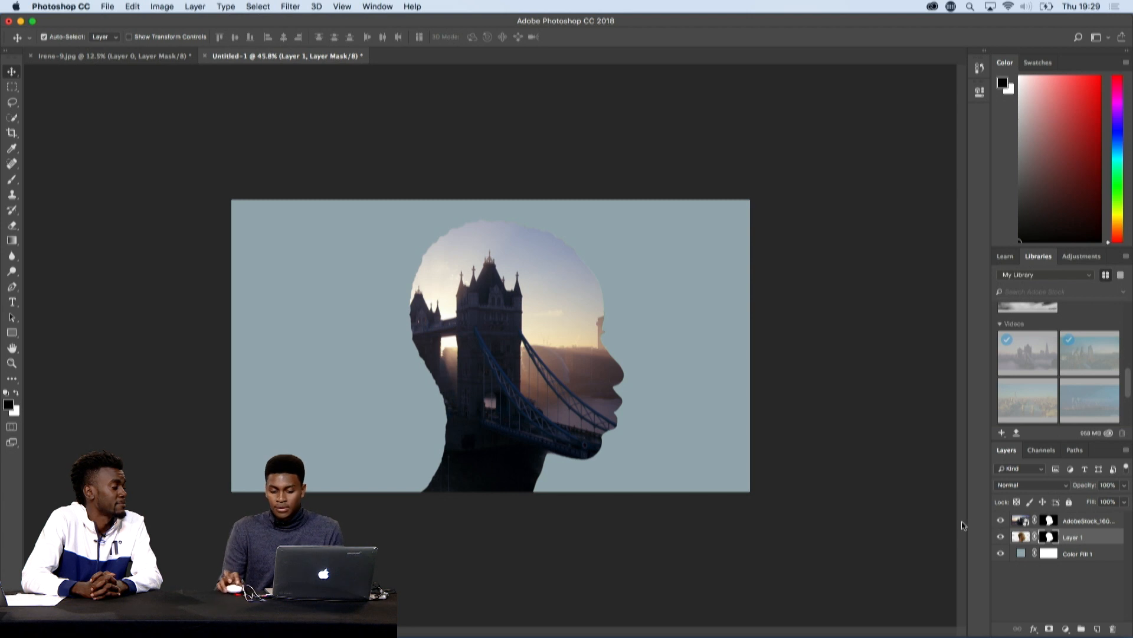
left_click(1109, 520)
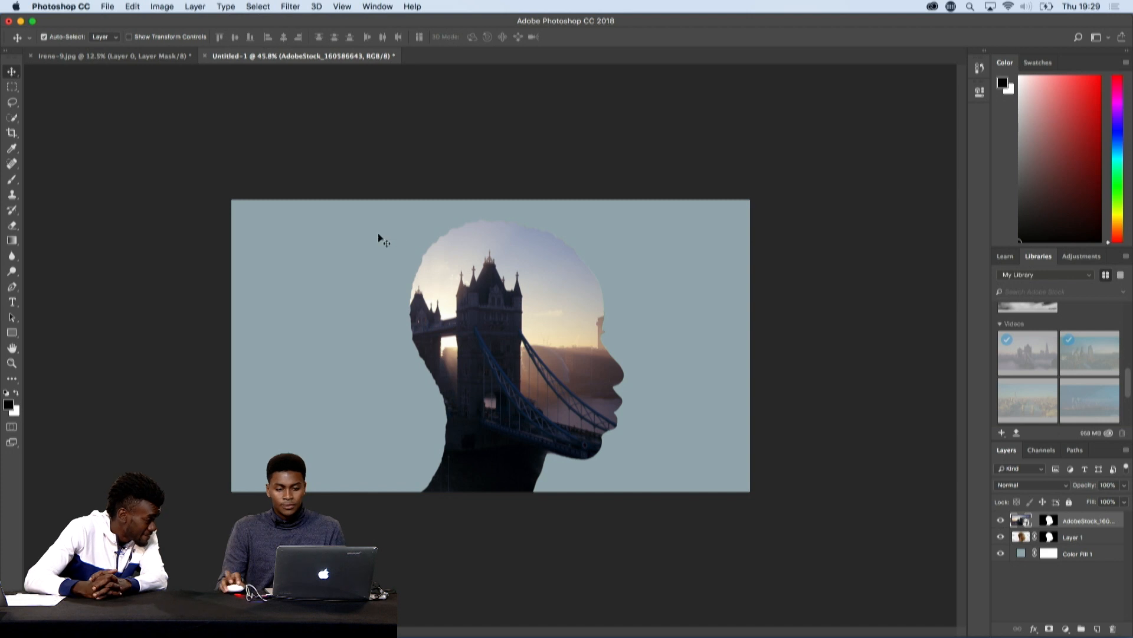
- Shift the Tower Bridge footage within the head silhouette and scale it to about 12.69% so it fills the head and neck
left_click_drag(513, 339, 555, 341)
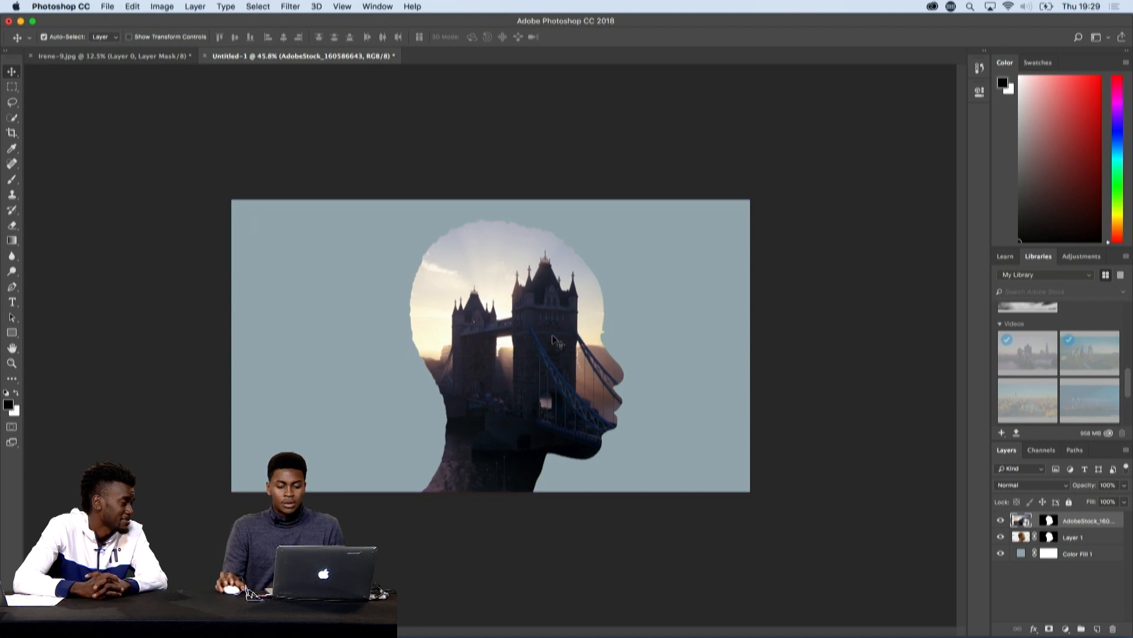
key("super")
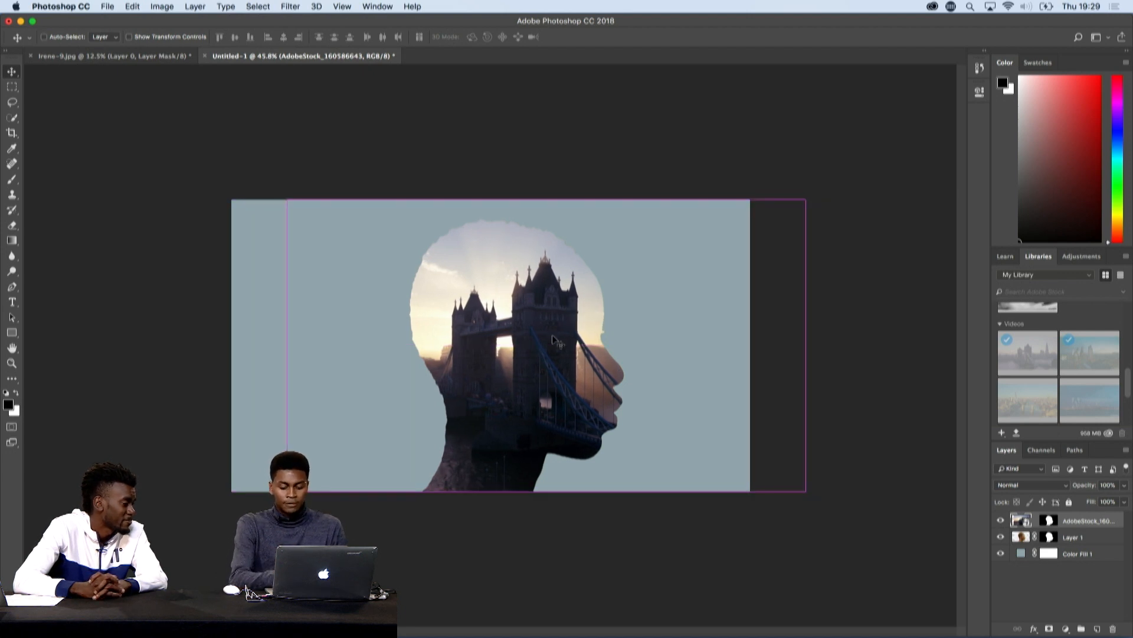
key("super+t")
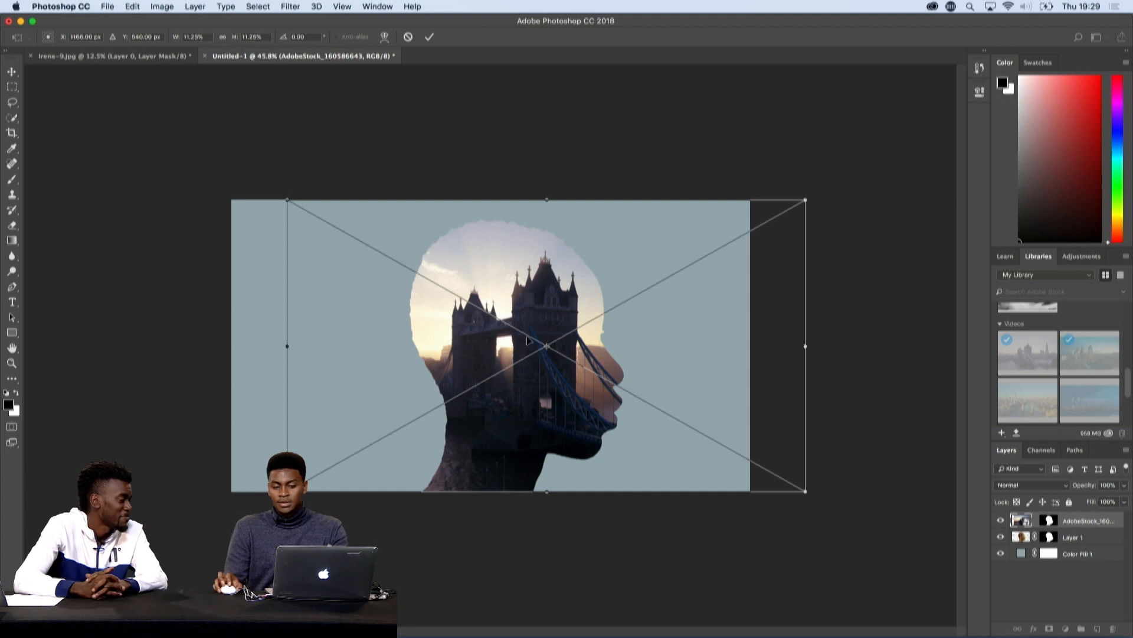
left_click_drag(549, 408, 555, 377)
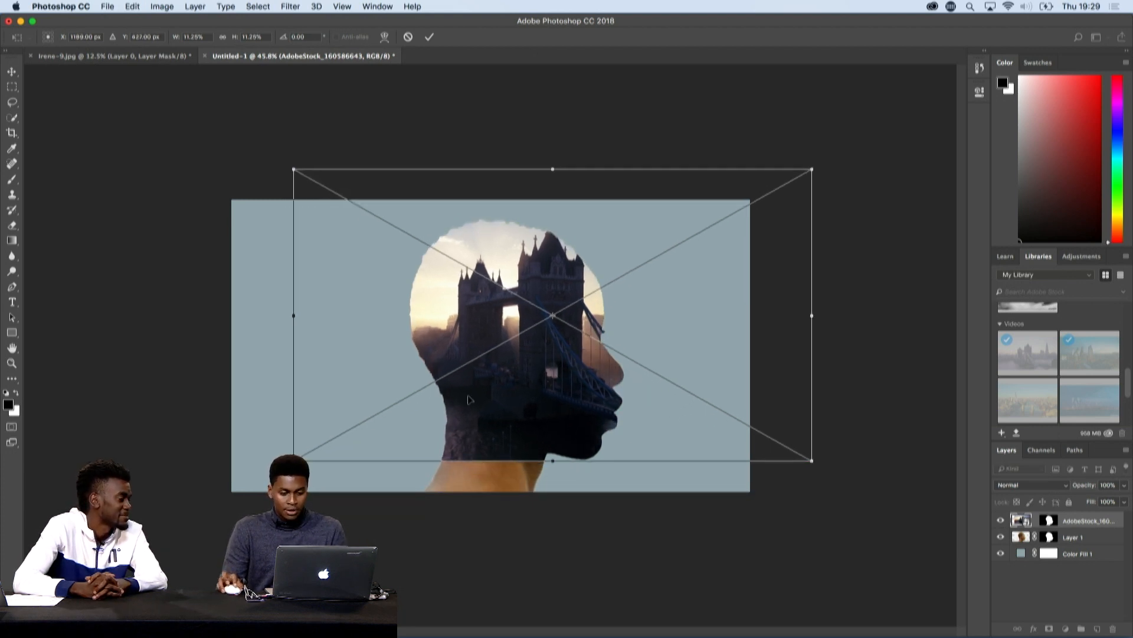
left_click_drag(294, 460, 232, 494)
left_click_drag(481, 437, 484, 444)
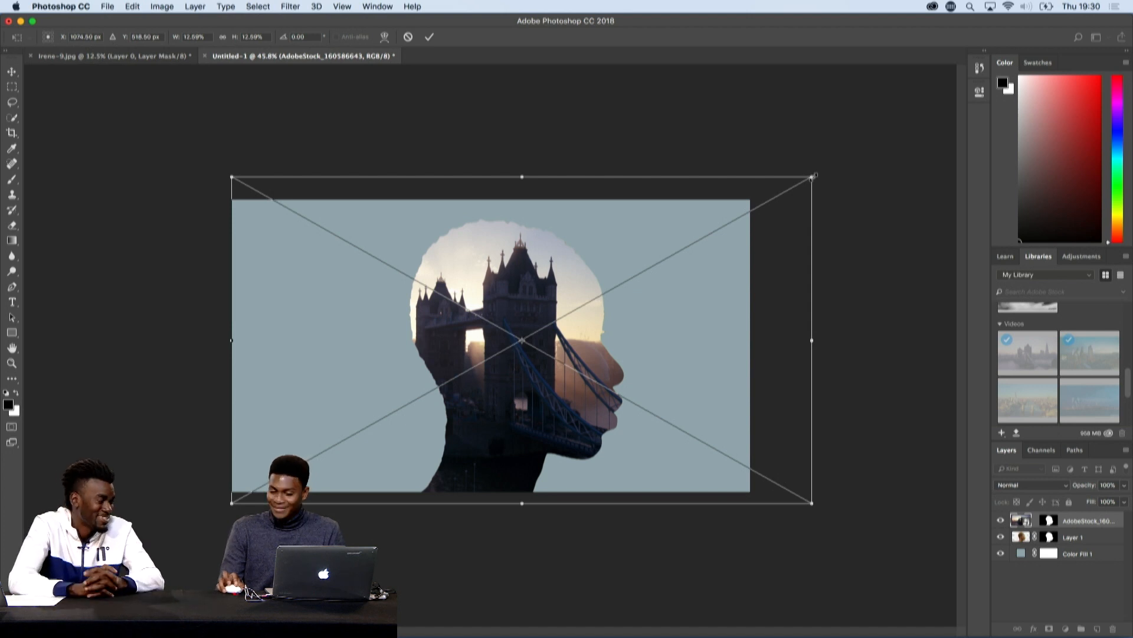
left_click_drag(810, 177, 815, 174)
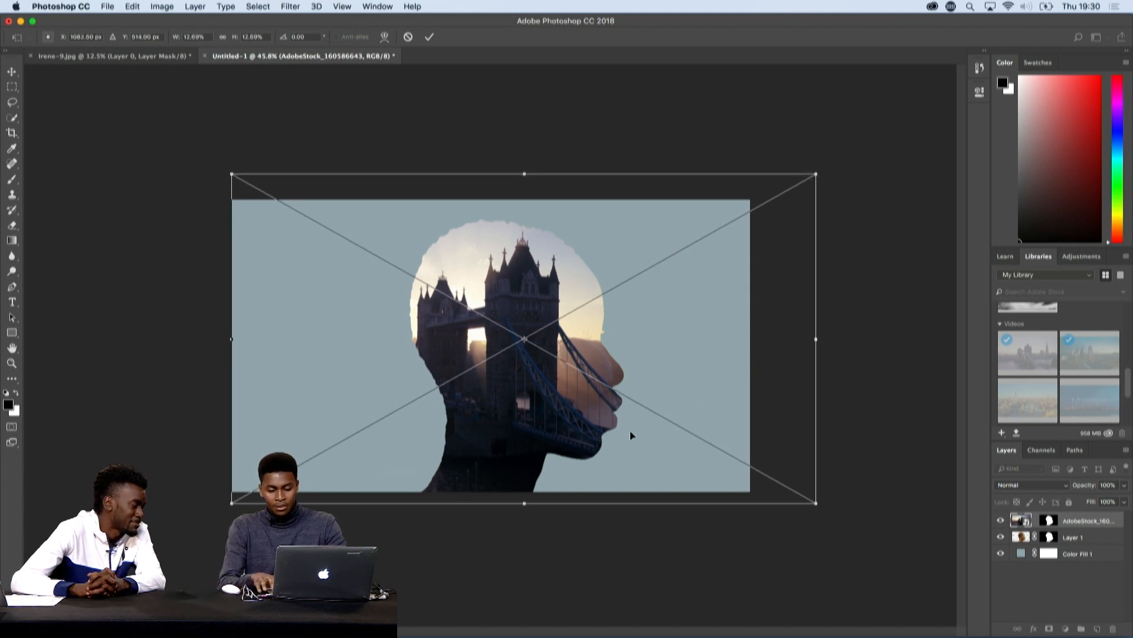
key("Return")
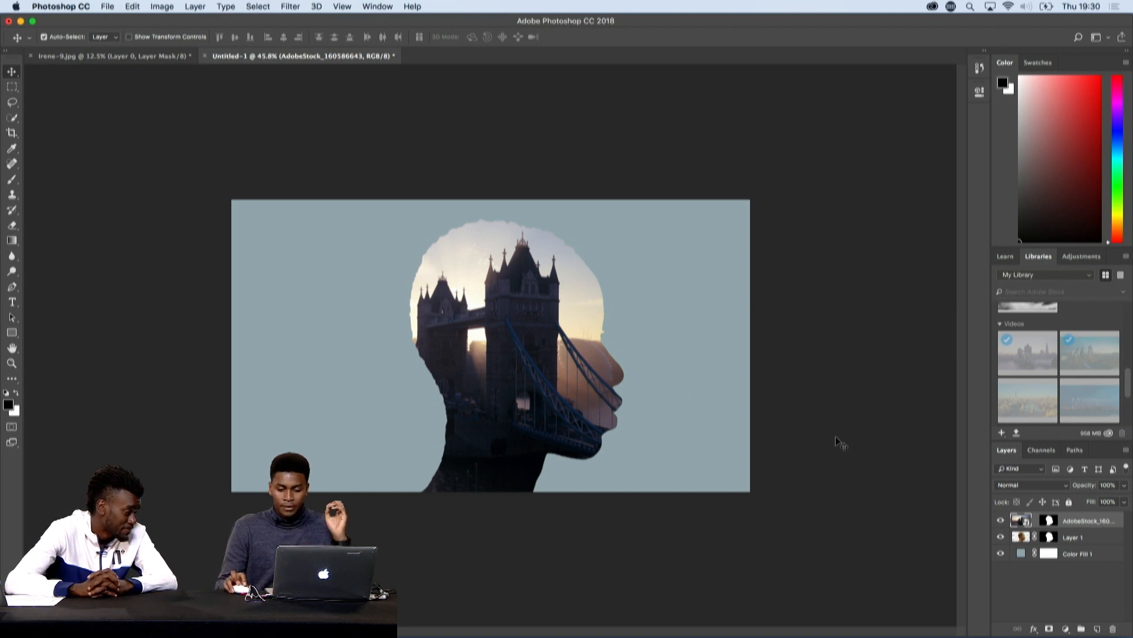
- Duplicate the woman's Layer 1 above the video layer and set the copy's blend mode to Lighten
left_click(1096, 542)
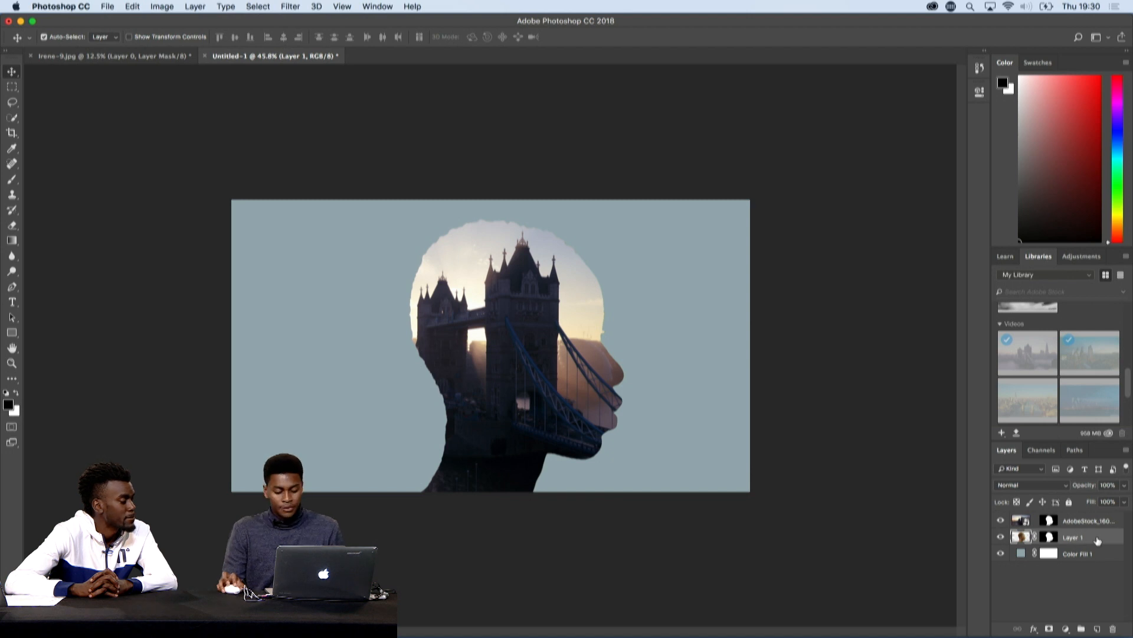
left_click_drag(1098, 542, 1093, 516)
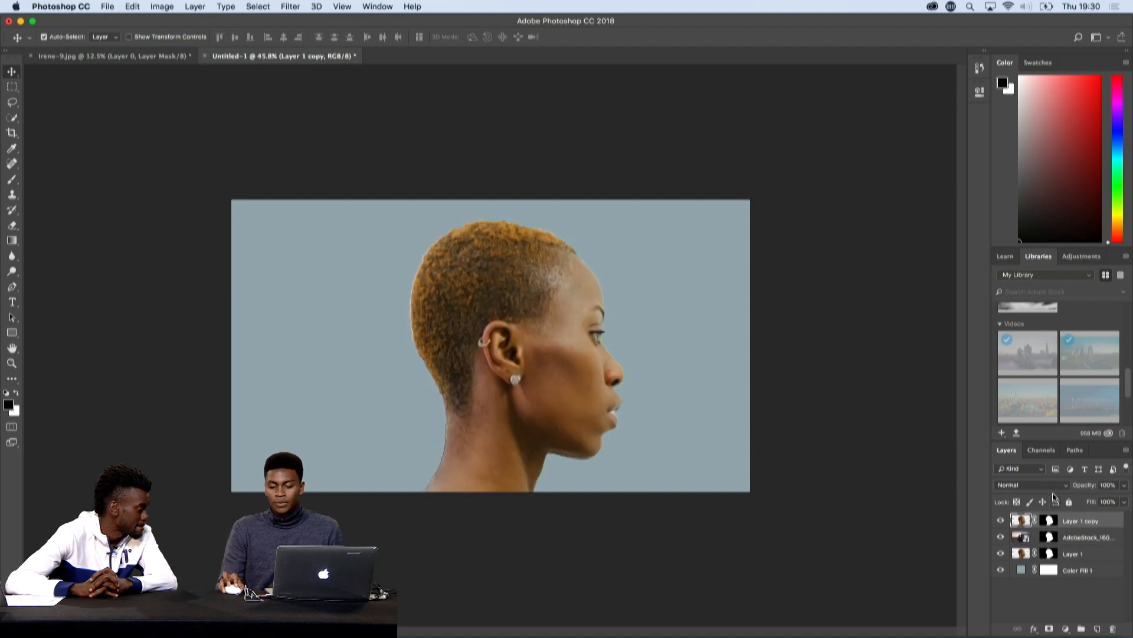
left_click(1055, 485)
left_click(1054, 485)
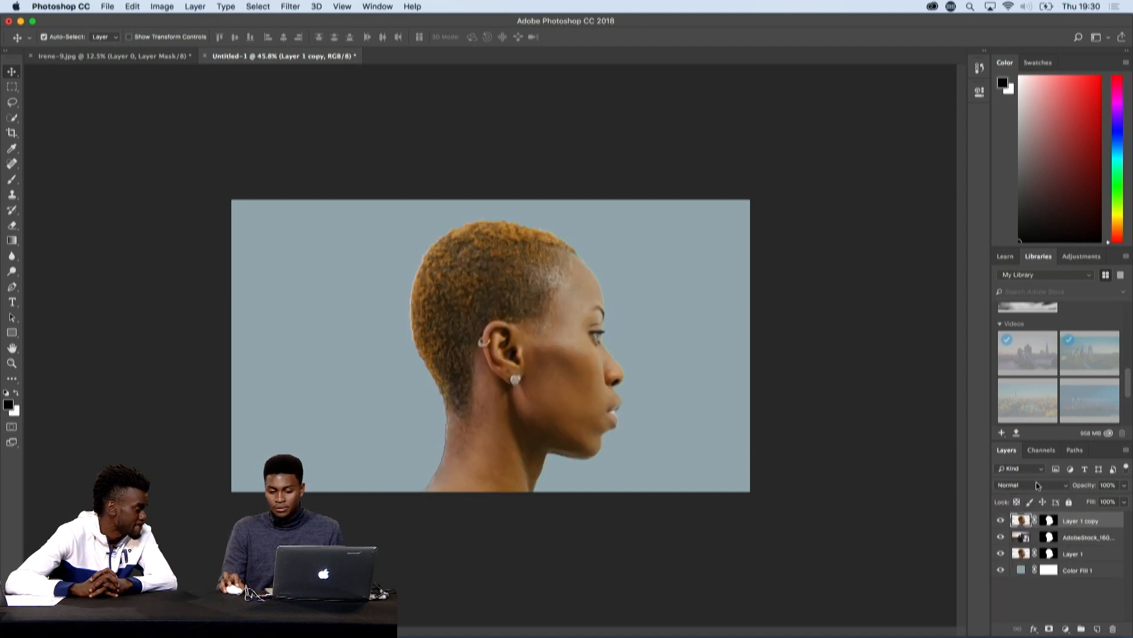
left_click(1041, 485)
left_click(1027, 560)
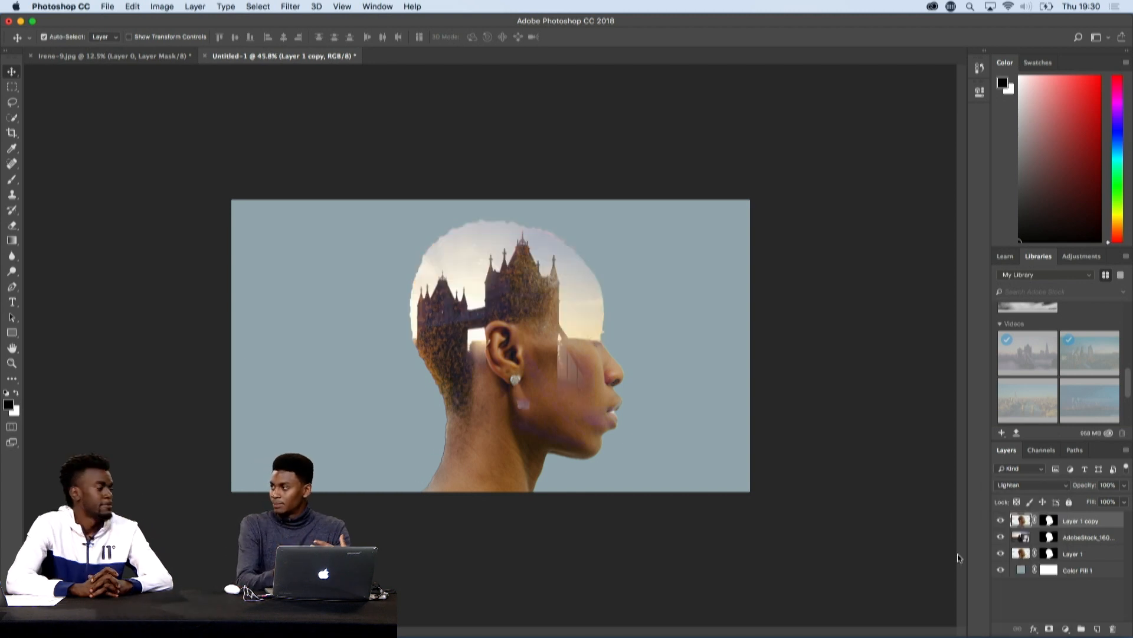
- Brush black on Layer 1 copy's mask over the hair, ear and neck, and on the video layer's mask over the face
left_click(1050, 521)
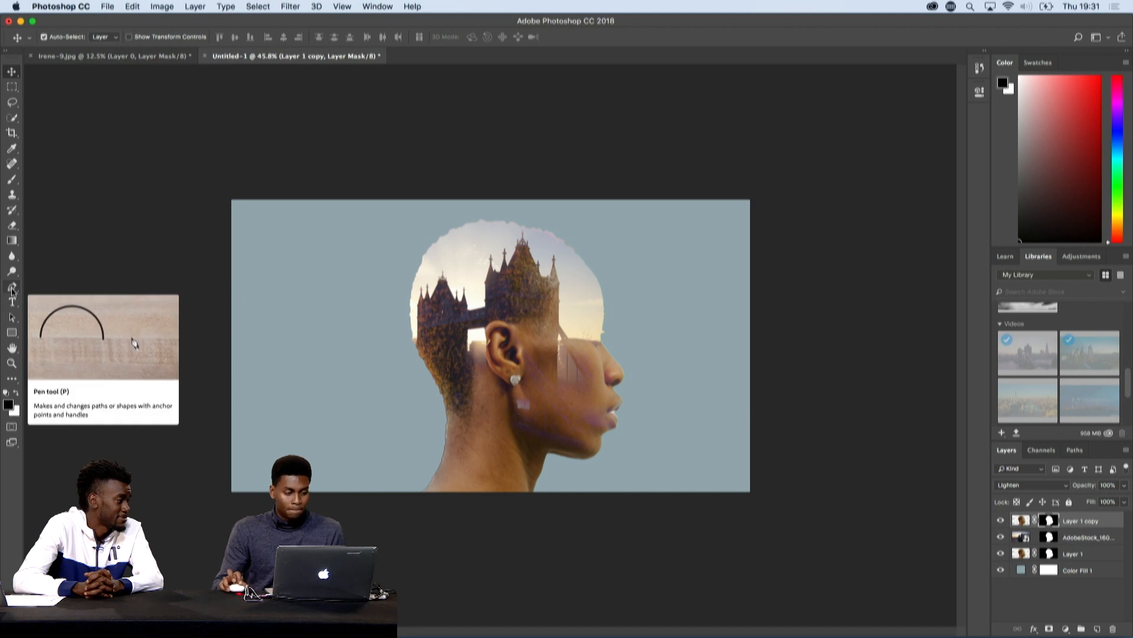
left_click(12, 181)
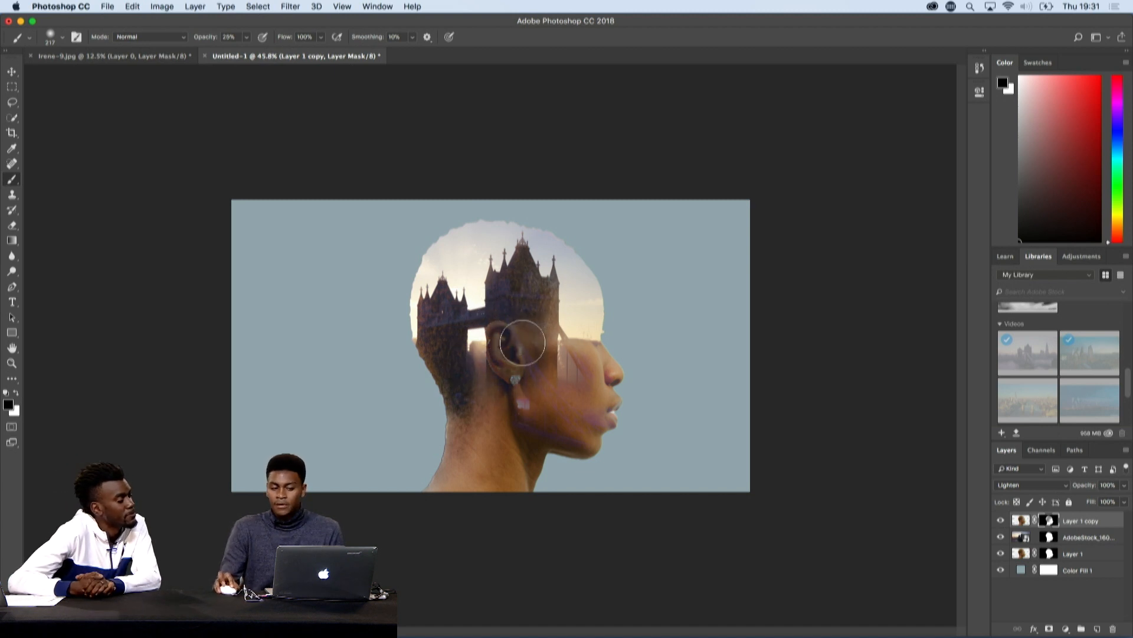
mouse_move(435, 341)
left_mouse_down()
mouse_move(441, 322)
mouse_move(446, 363)
left_mouse_up()
mouse_move(519, 325)
left_mouse_down()
mouse_move(549, 298)
mouse_move(533, 327)
mouse_move(521, 287)
mouse_move(523, 364)
mouse_move(507, 398)
mouse_move(466, 395)
mouse_move(581, 436)
mouse_move(468, 397)
mouse_move(463, 429)
mouse_move(482, 461)
mouse_move(481, 437)
mouse_move(474, 444)
mouse_move(421, 340)
mouse_move(462, 425)
mouse_move(459, 457)
mouse_move(461, 440)
mouse_move(477, 457)
mouse_move(456, 428)
mouse_move(502, 454)
mouse_move(461, 435)
mouse_move(507, 438)
mouse_move(510, 454)
mouse_move(493, 412)
mouse_move(513, 394)
mouse_move(507, 329)
mouse_move(525, 358)
mouse_move(527, 344)
mouse_move(510, 330)
mouse_move(507, 369)
mouse_move(505, 319)
mouse_move(515, 392)
mouse_move(533, 419)
mouse_move(476, 392)
mouse_move(561, 430)
mouse_move(473, 395)
mouse_move(575, 430)
mouse_move(458, 387)
mouse_move(561, 425)
mouse_move(488, 397)
mouse_move(441, 342)
mouse_move(548, 271)
mouse_move(521, 261)
mouse_move(472, 332)
mouse_move(476, 433)
mouse_move(468, 425)
mouse_move(506, 448)
mouse_move(494, 347)
mouse_move(496, 379)
mouse_move(448, 313)
mouse_move(440, 357)
mouse_move(449, 301)
mouse_move(506, 366)
mouse_move(524, 337)
mouse_move(514, 394)
mouse_move(562, 420)
mouse_move(458, 380)
mouse_move(438, 355)
mouse_move(446, 377)
mouse_move(444, 276)
mouse_move(501, 243)
mouse_move(518, 349)
mouse_move(565, 417)
mouse_move(533, 404)
mouse_move(569, 435)
mouse_move(503, 455)
mouse_move(440, 452)
mouse_move(461, 464)
mouse_move(480, 461)
mouse_move(480, 385)
left_mouse_up()
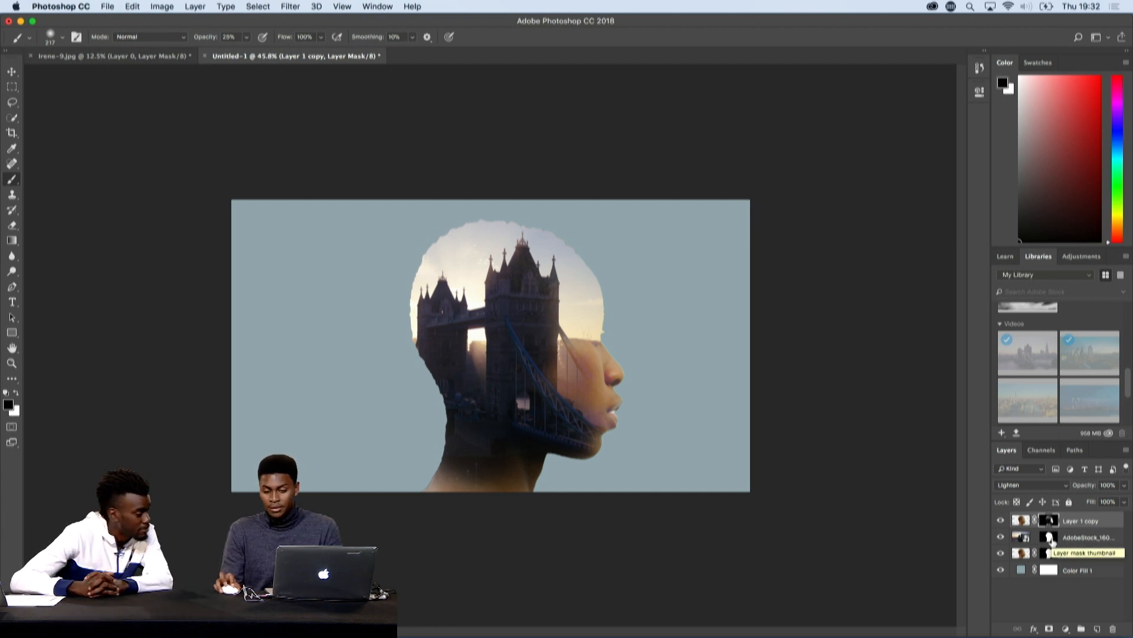
left_click(1049, 537)
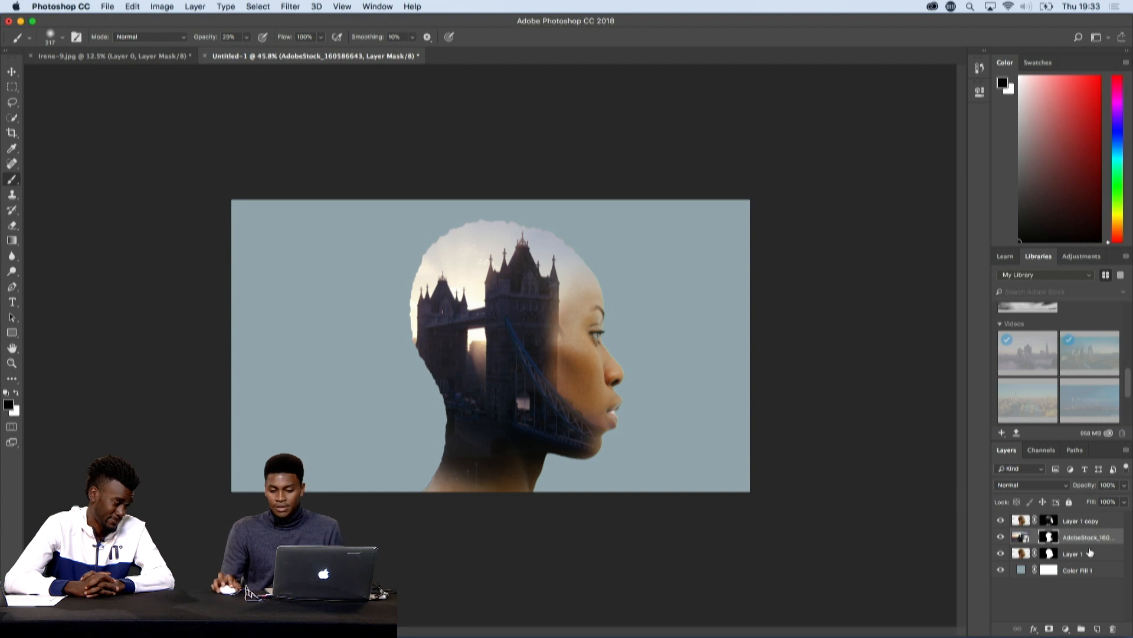
- Duplicate the video layer beneath Layer 1 and delete the duplicate's layer mask
left_click(1120, 536)
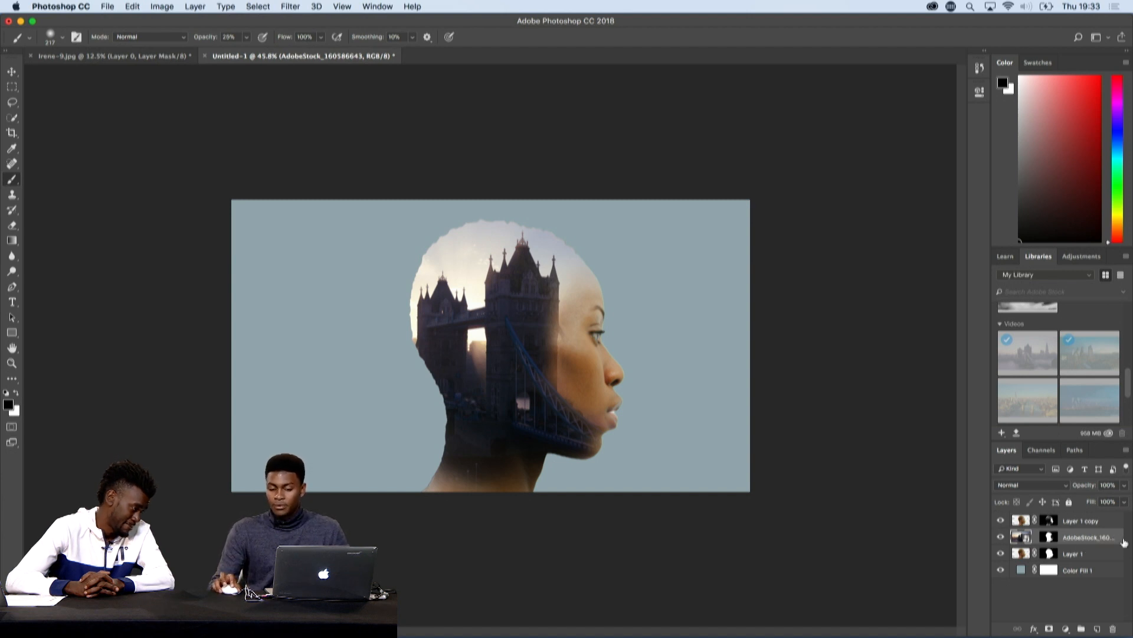
left_click_drag(1120, 538, 1118, 561)
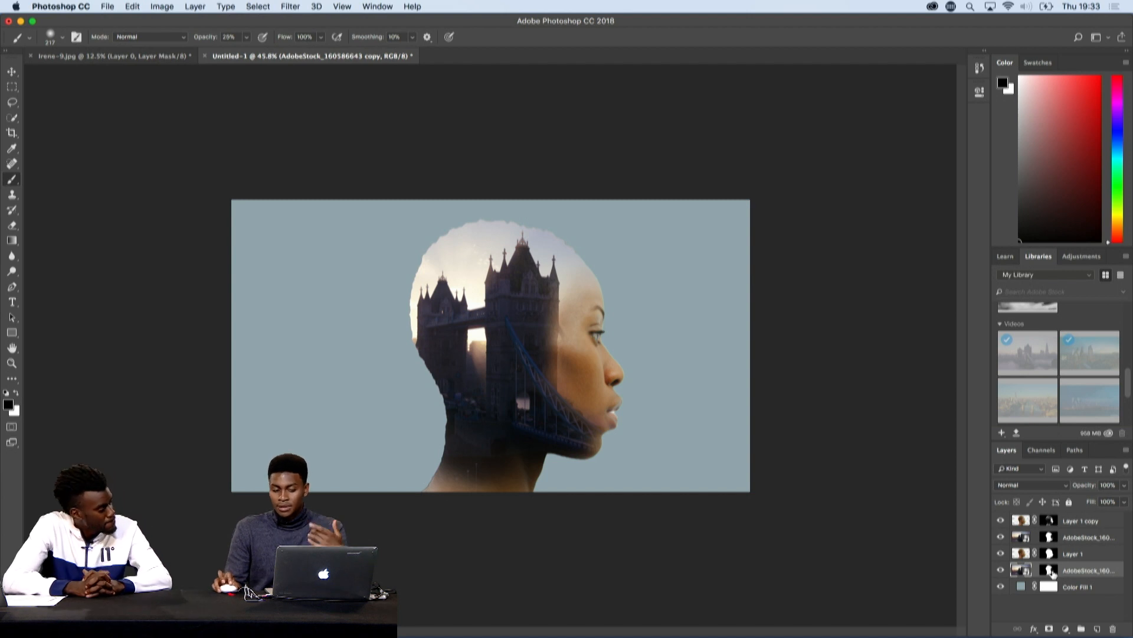
left_click_drag(1048, 570, 1114, 631)
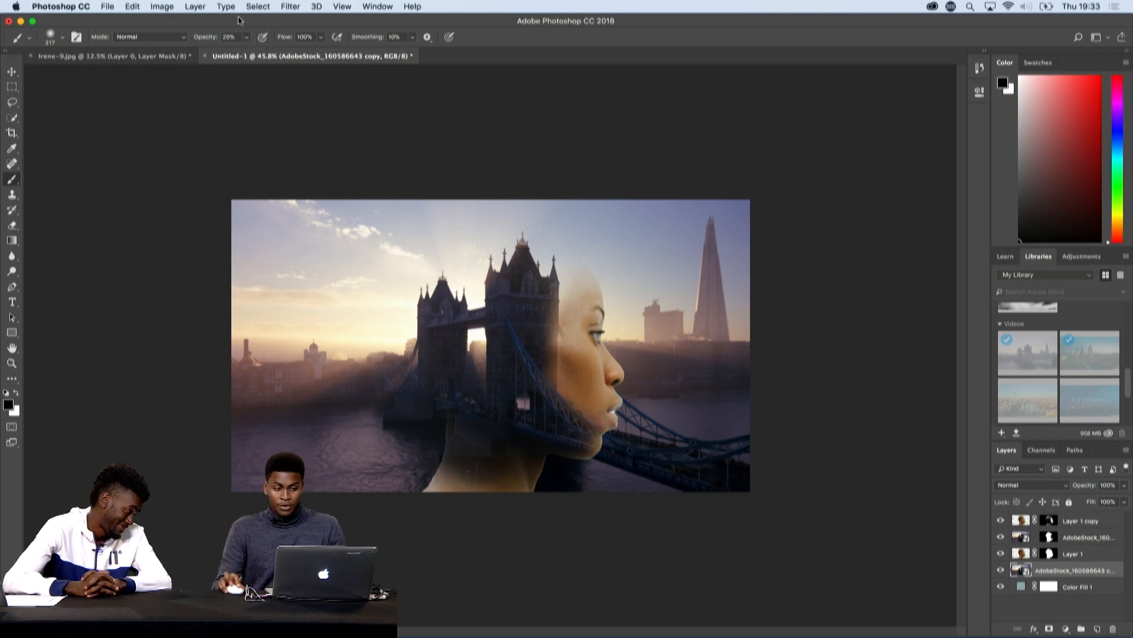
- Apply a Black & White adjustment with the Default preset to the background video copy
left_click(162, 6)
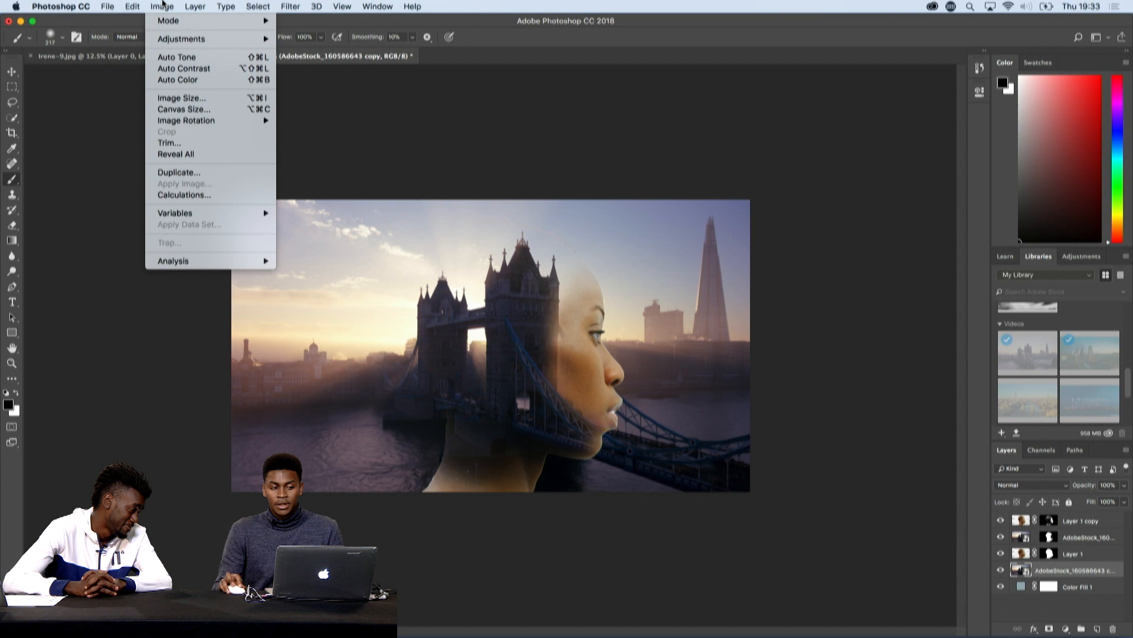
mouse_move(174, 39)
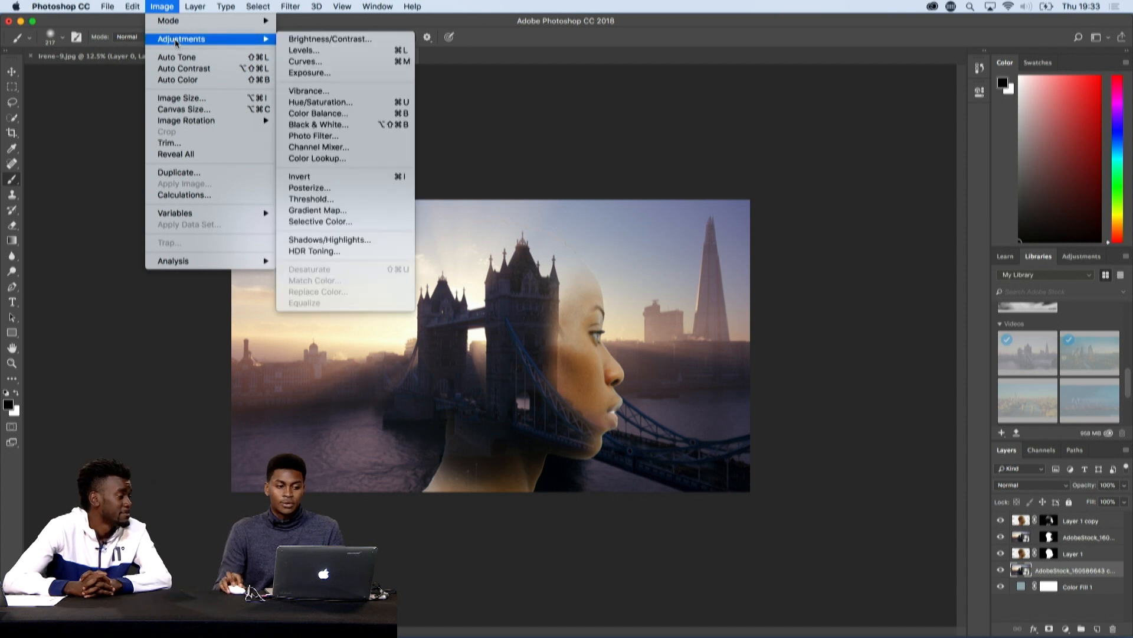
left_click(345, 127)
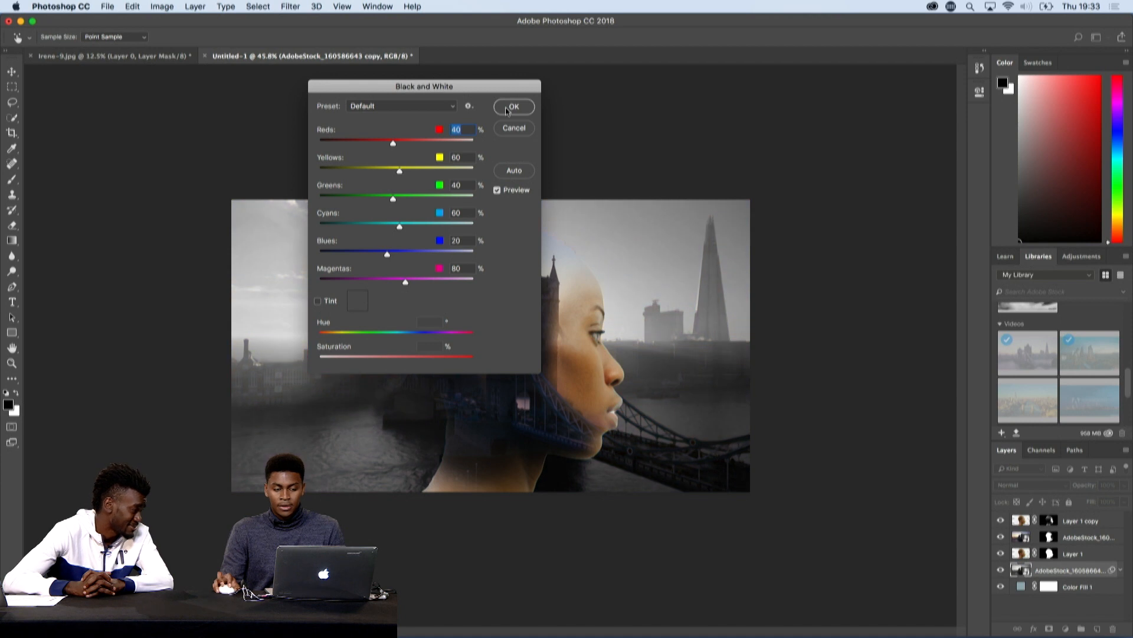
left_click(507, 111)
- Apply a Gaussian Blur with a 9.0 pixel radius to the background video copy and collapse its smart filter list
left_click(292, 6)
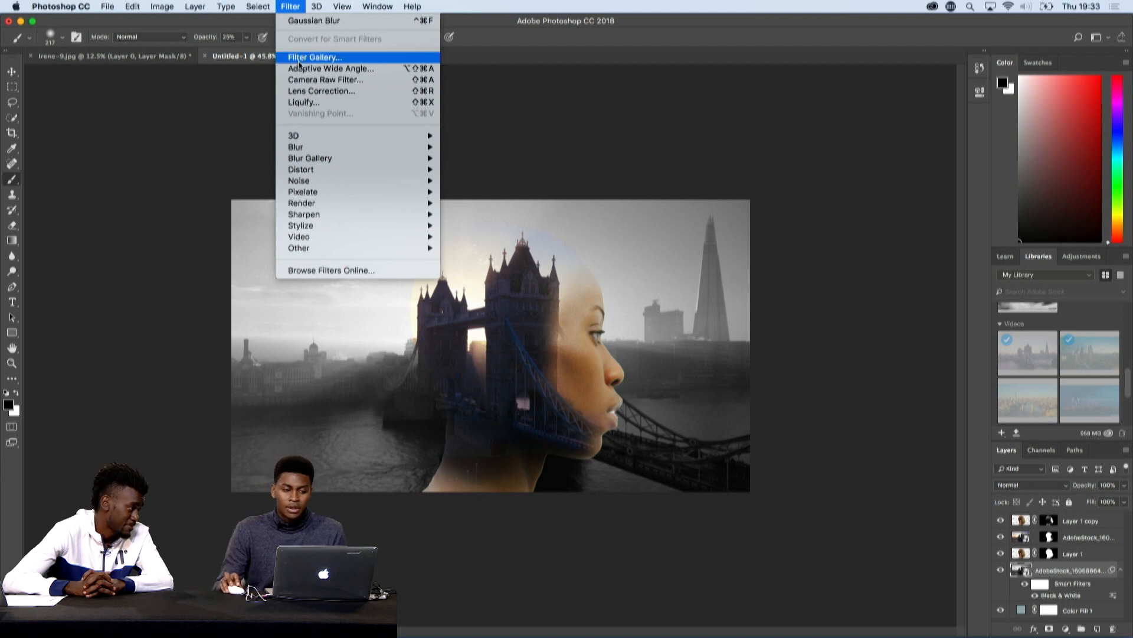
mouse_move(336, 179)
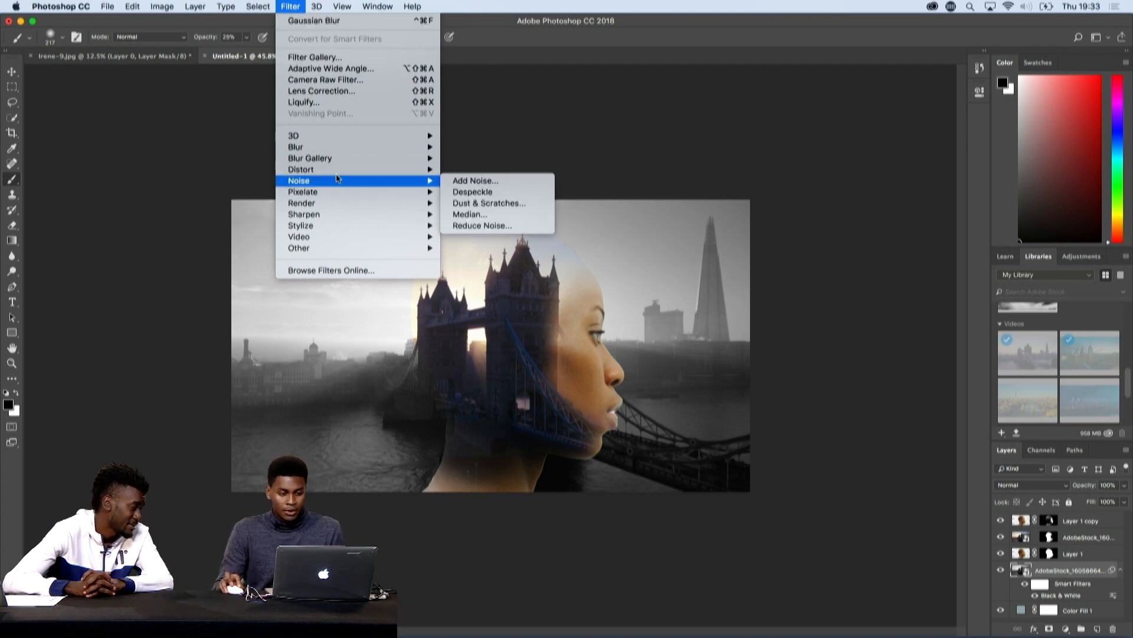
mouse_move(406, 148)
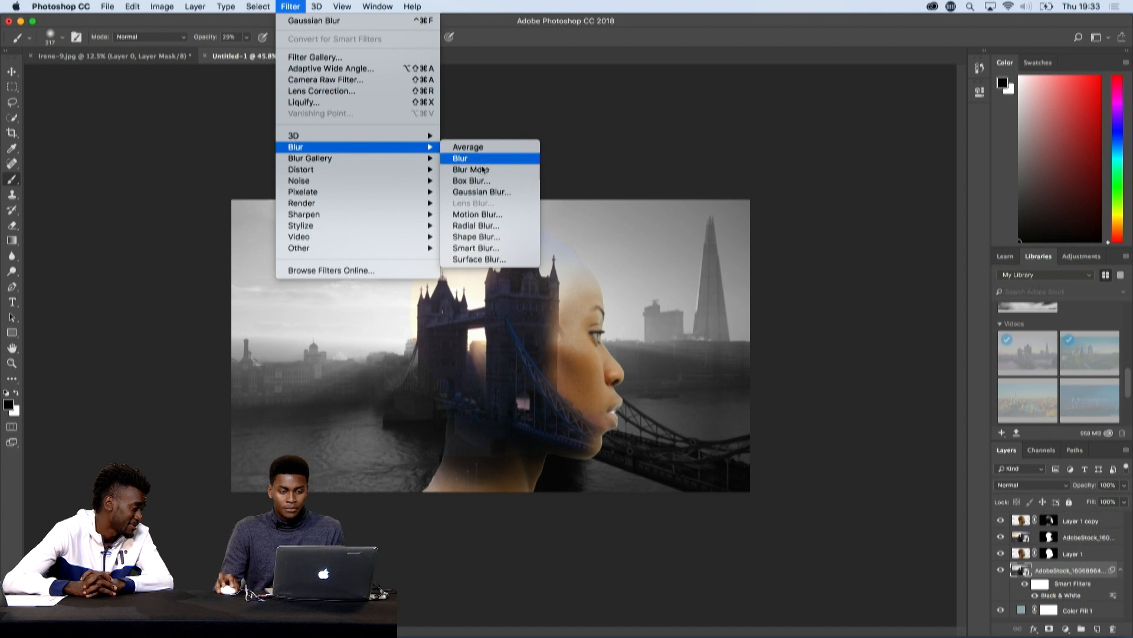
left_click(482, 192)
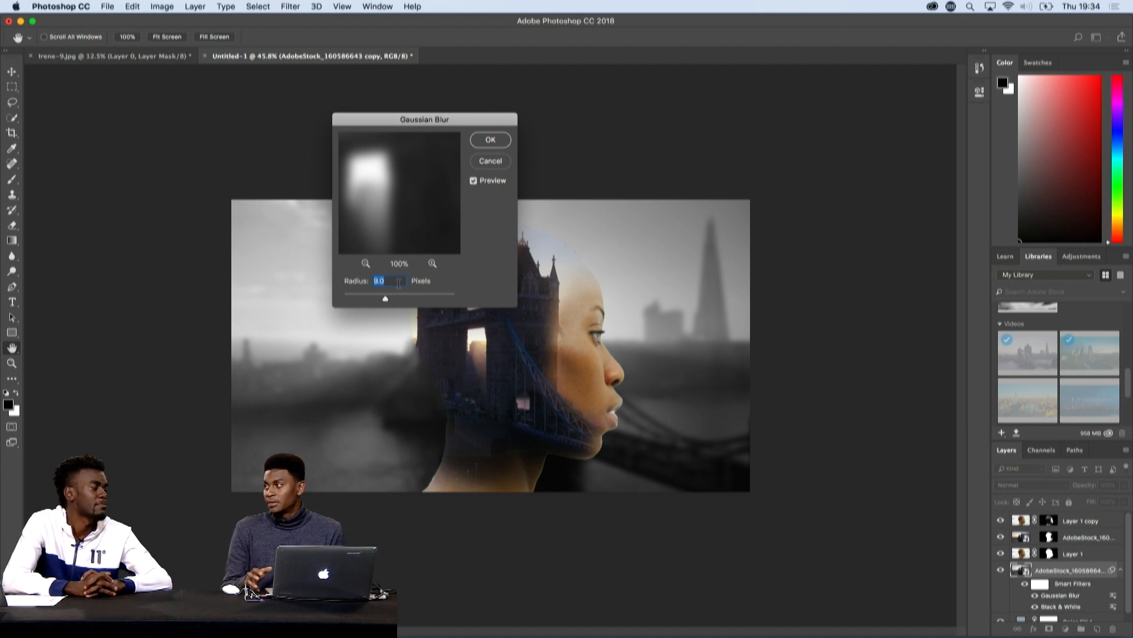
left_click(496, 148)
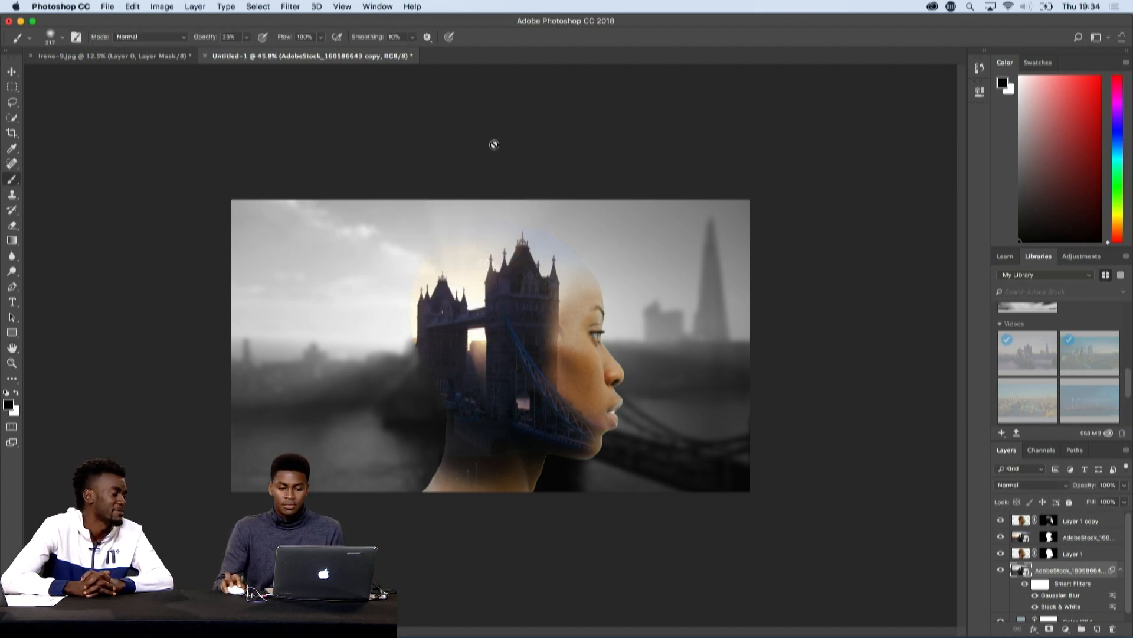
left_click(1122, 570)
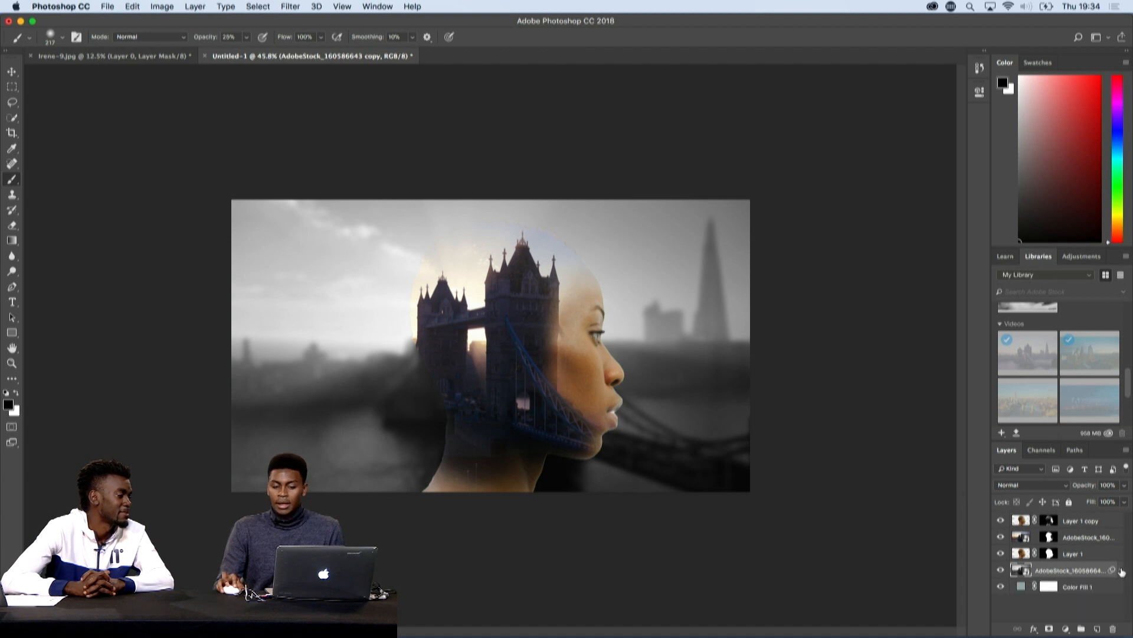
- Set the background video copy's blend mode to Soft Light and its opacity to 50%
left_click(1049, 491)
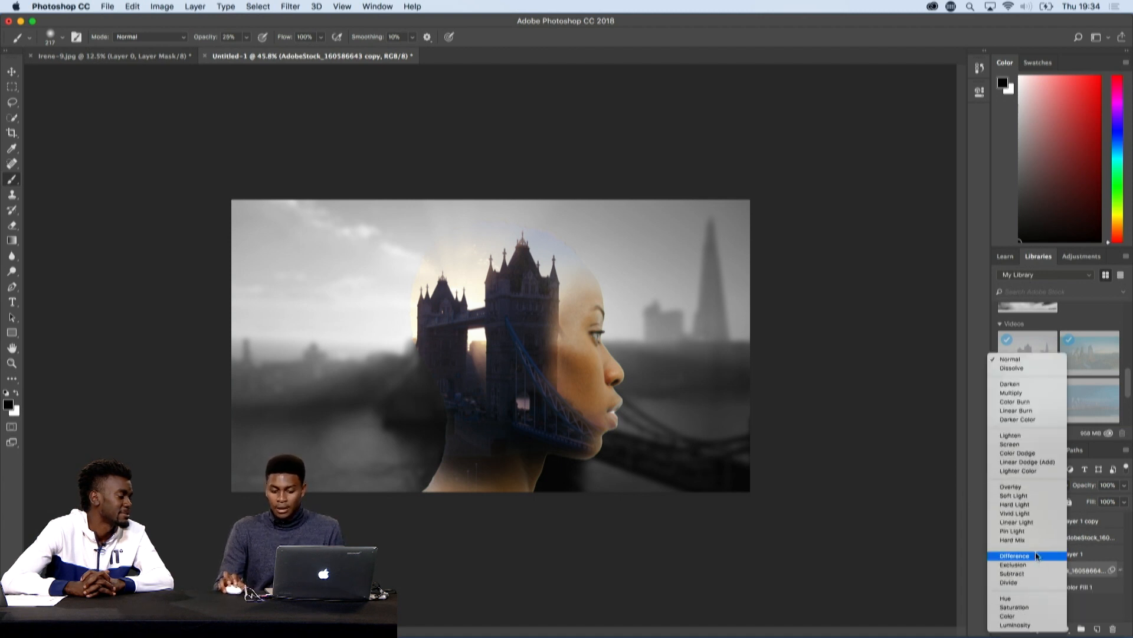
left_click(1031, 497)
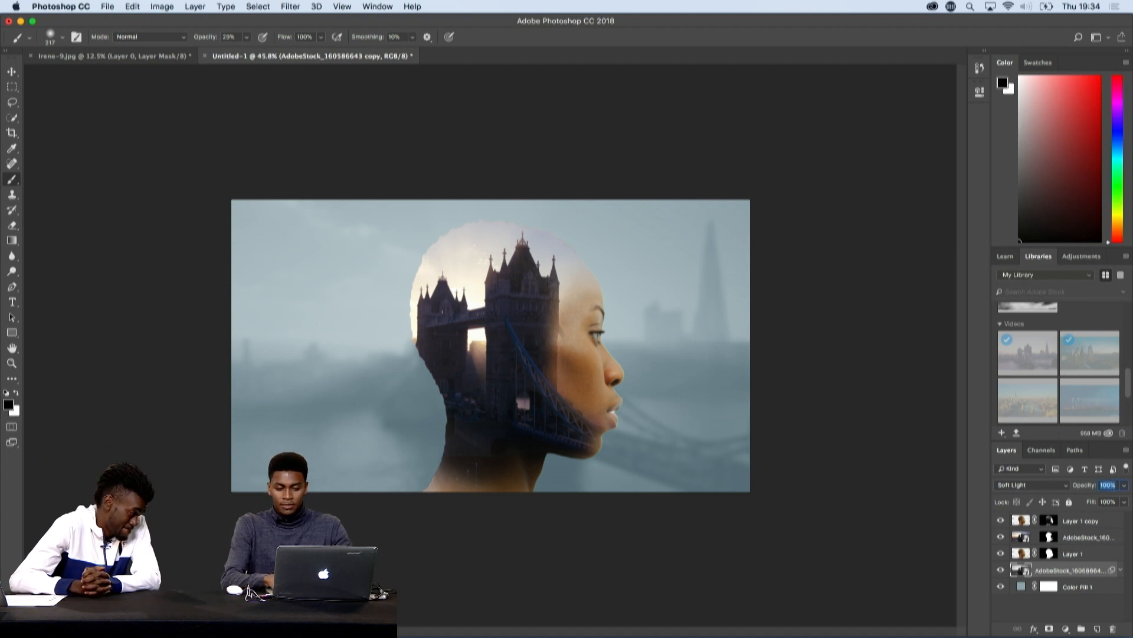
type("50")
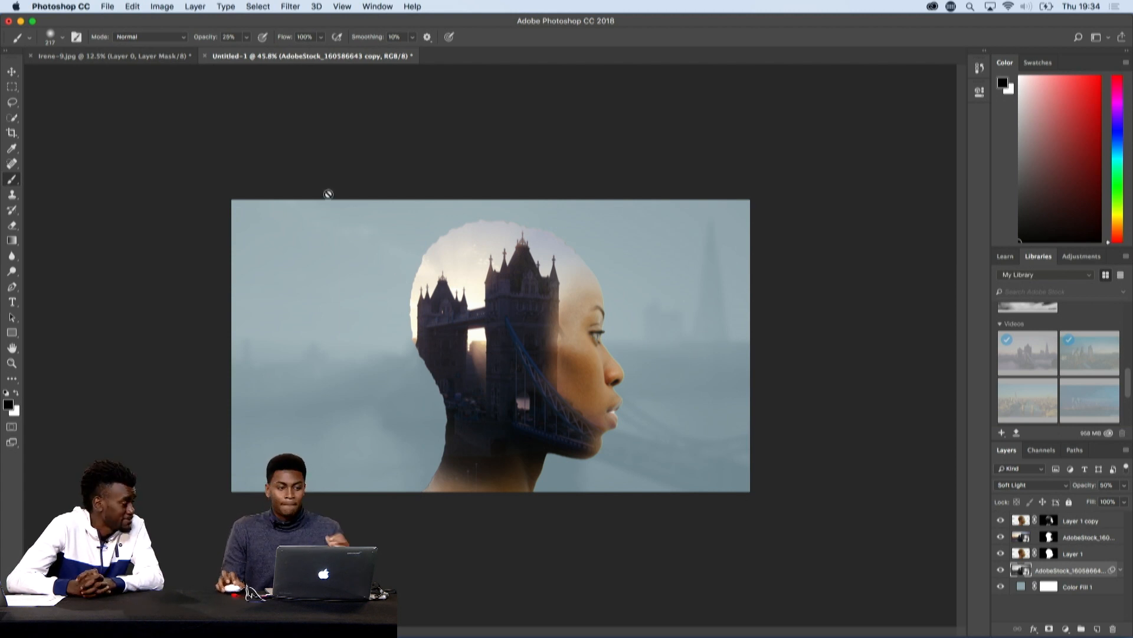
- Show the Timeline, enlarge its area and create a video timeline for the composition
left_click(379, 6)
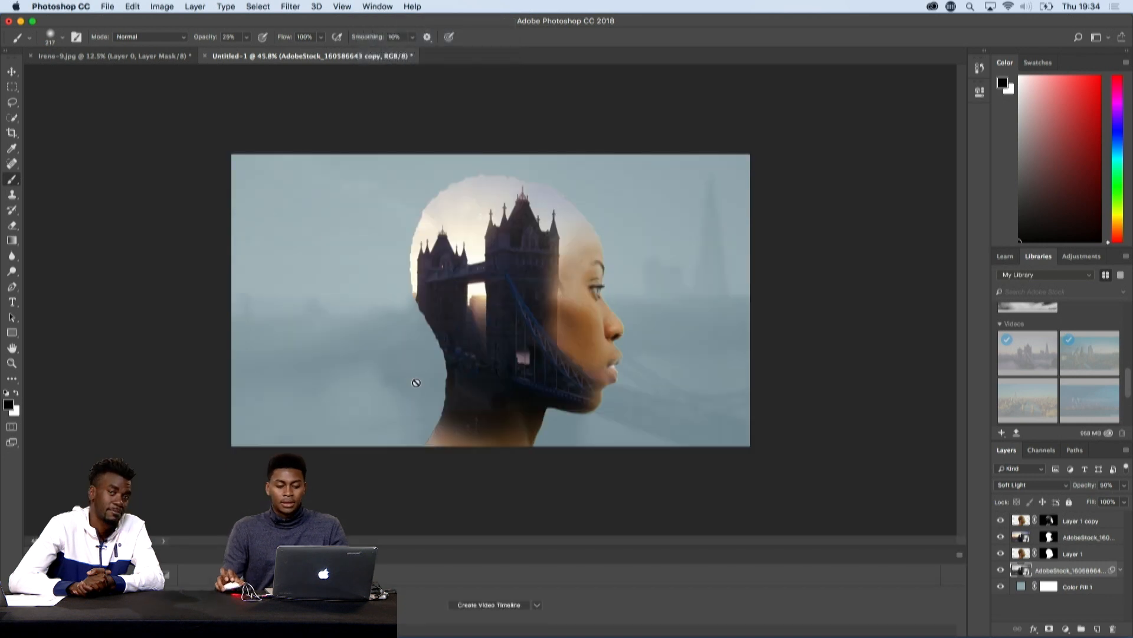
left_click_drag(523, 547, 523, 460)
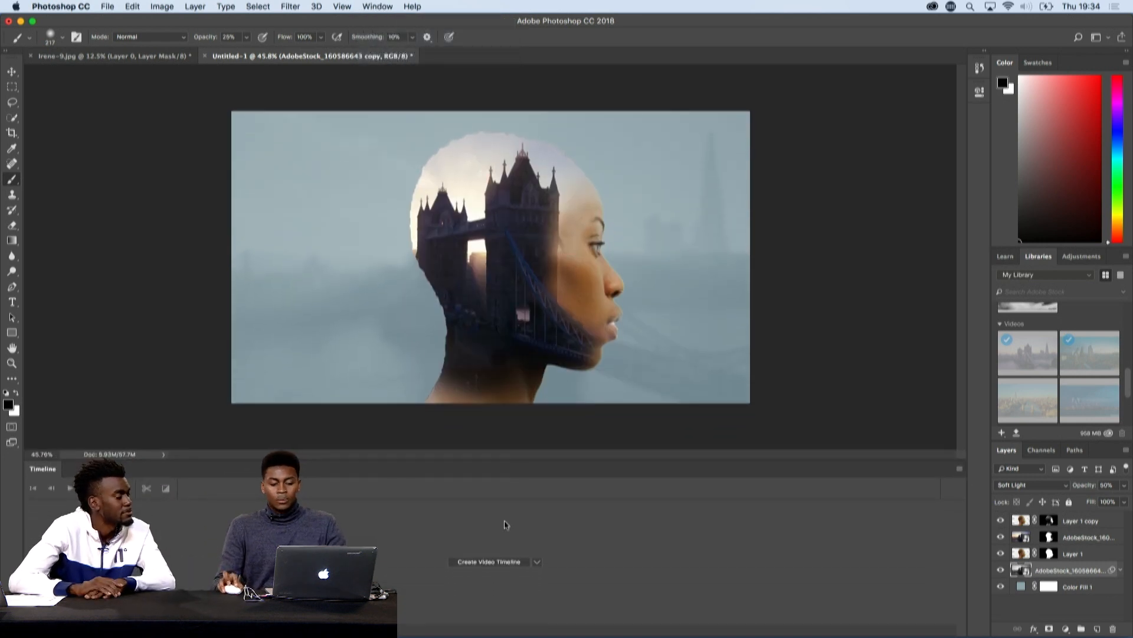
left_click(503, 563)
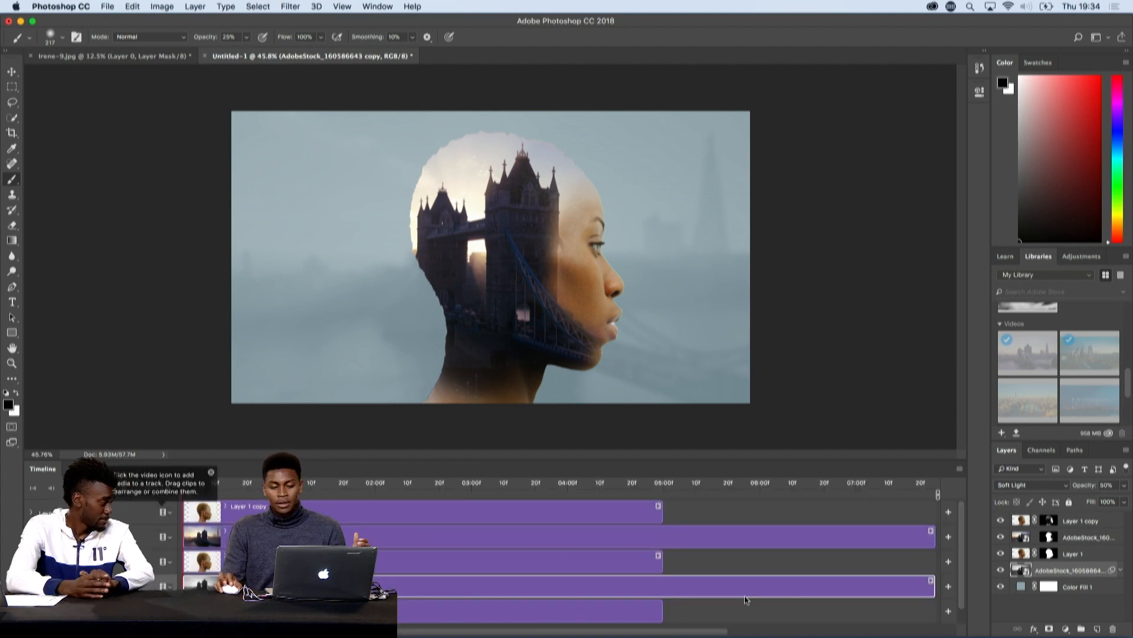
- Open the contents of the masked Tower Bridge video smart object for editing
left_click(677, 537)
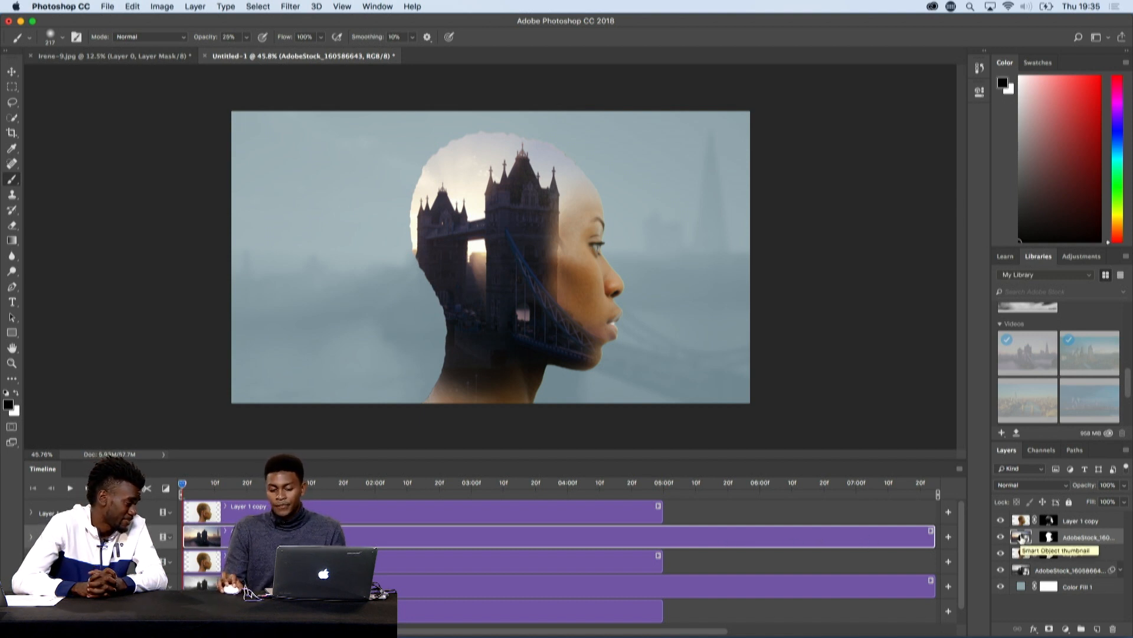
double_click(1021, 536)
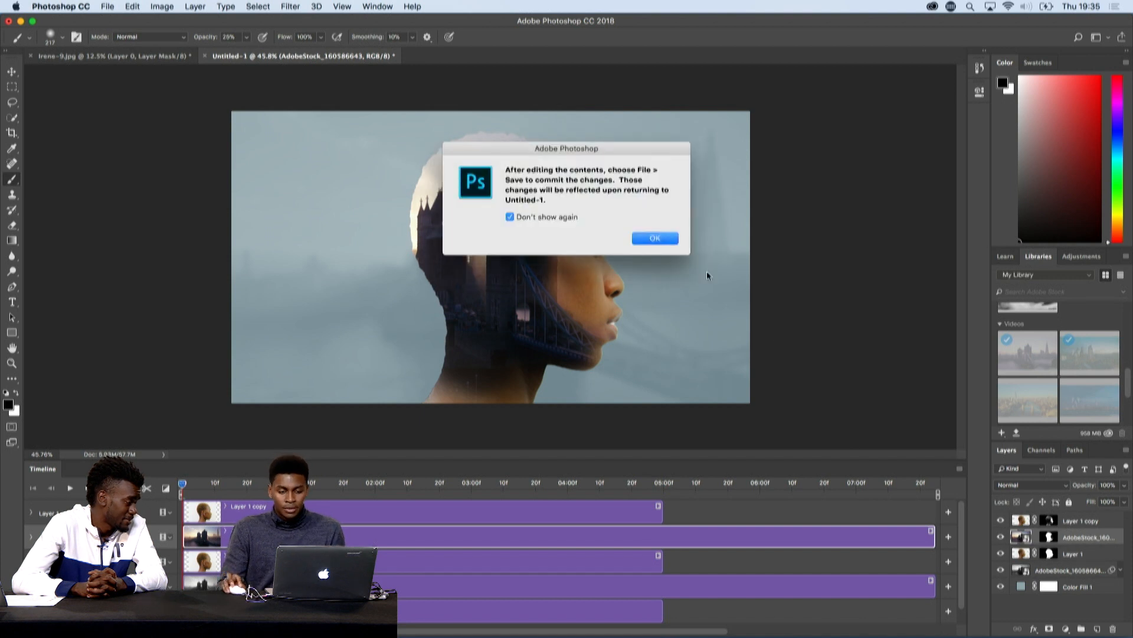
left_click(647, 238)
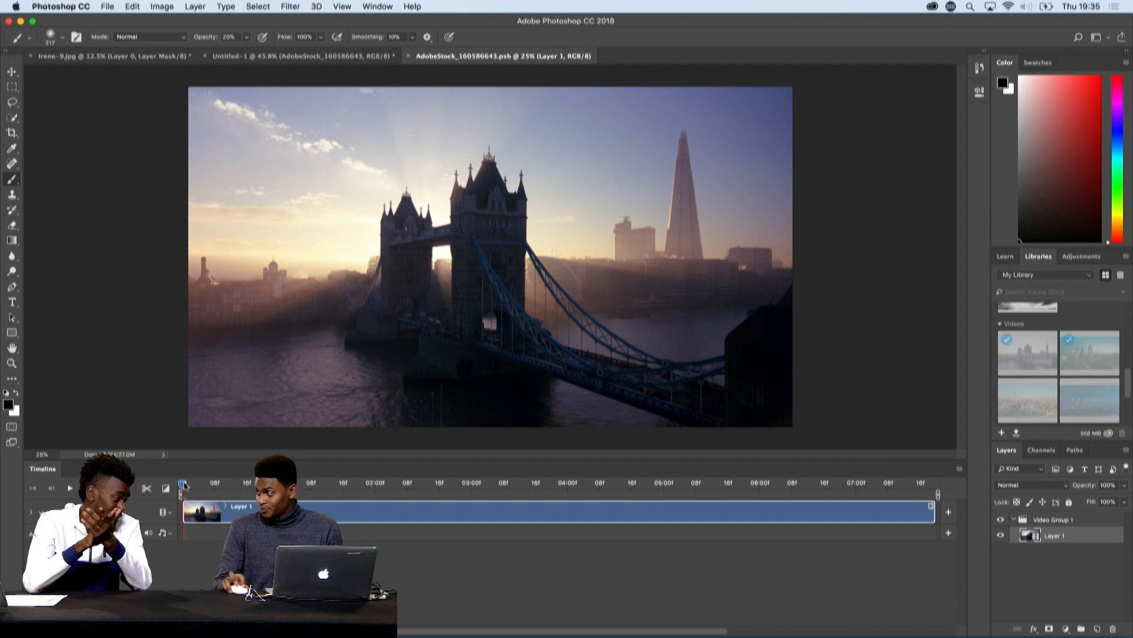
- Scrub through the bridge footage, set the current time to 0:00:06:15 and trim the clip's end to that point
left_click_drag(183, 484, 186, 485)
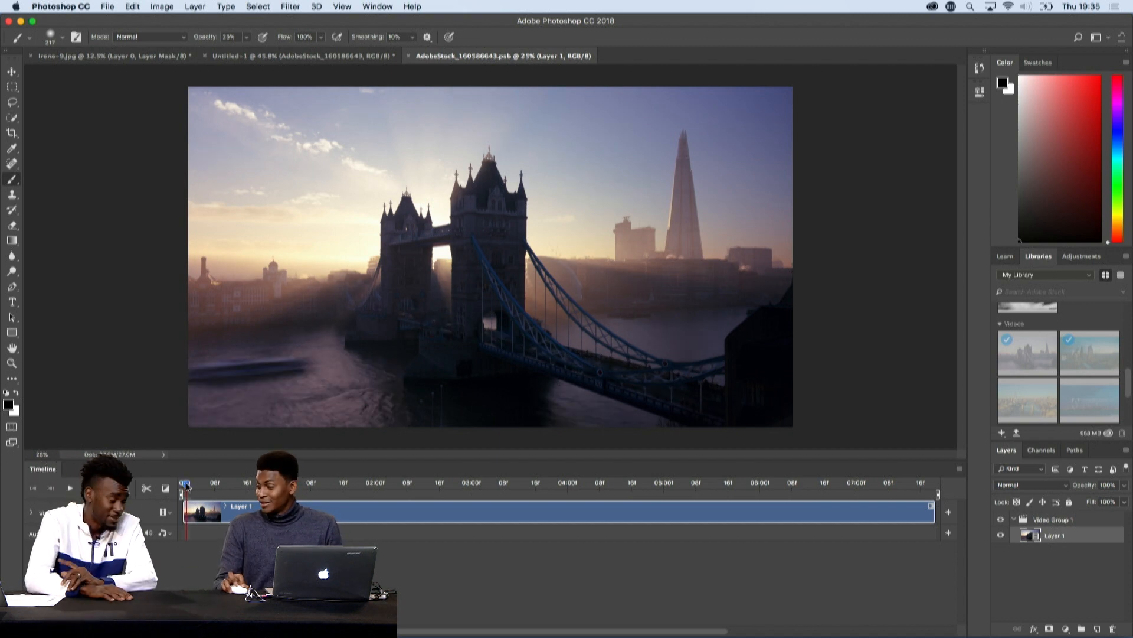
left_click_drag(187, 485, 191, 485)
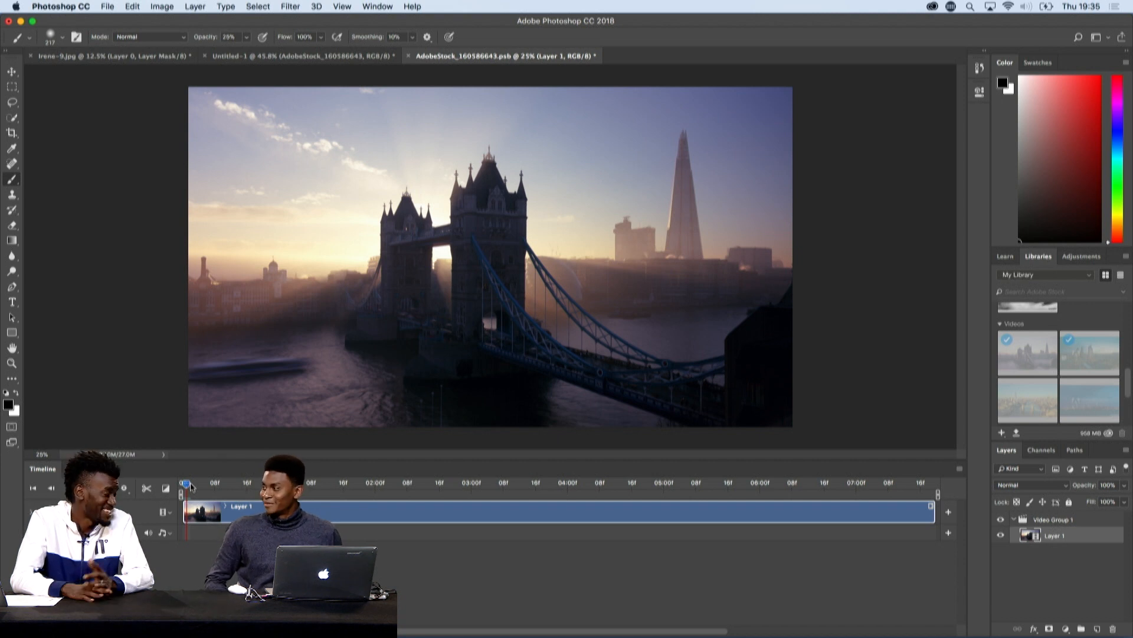
left_click_drag(186, 484, 438, 485)
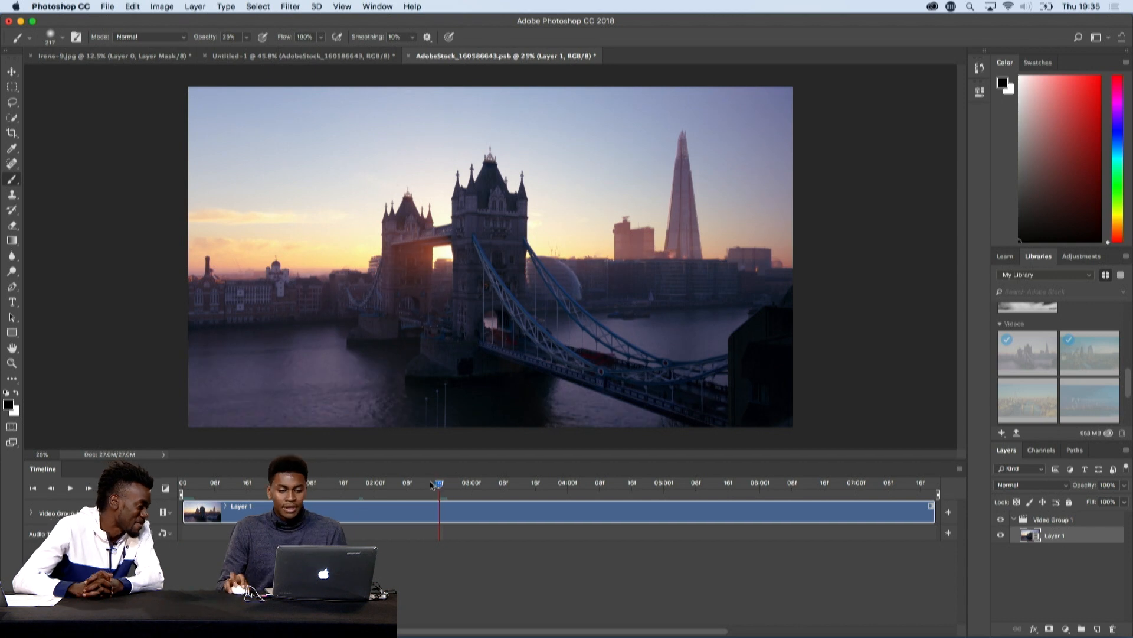
left_click(246, 484)
left_click_drag(210, 475, 796, 501)
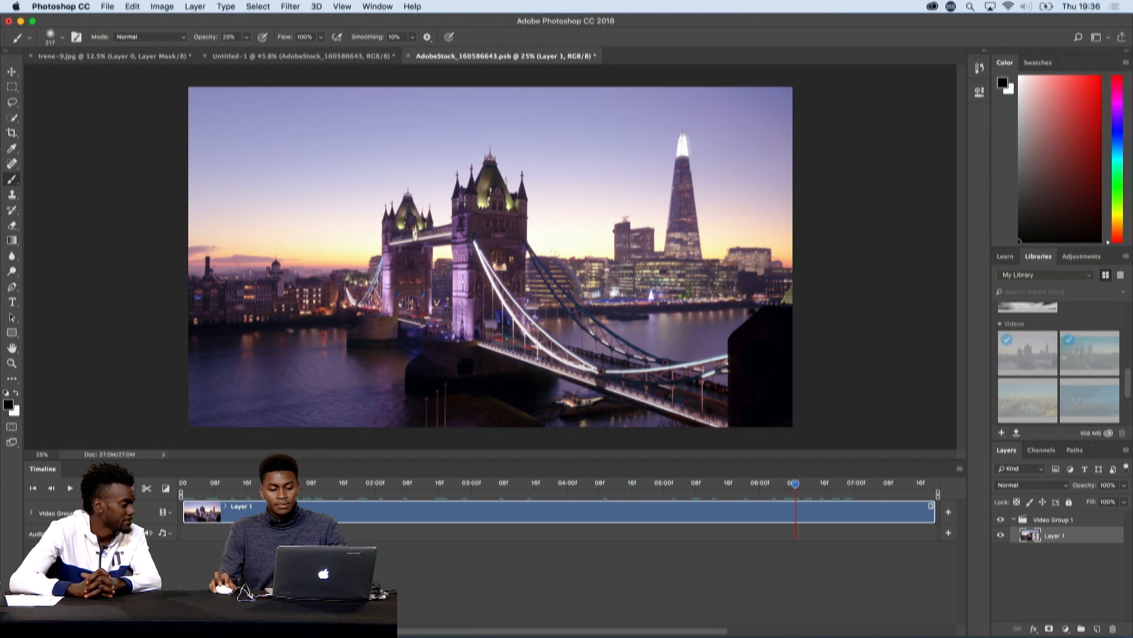
double_click(77, 630)
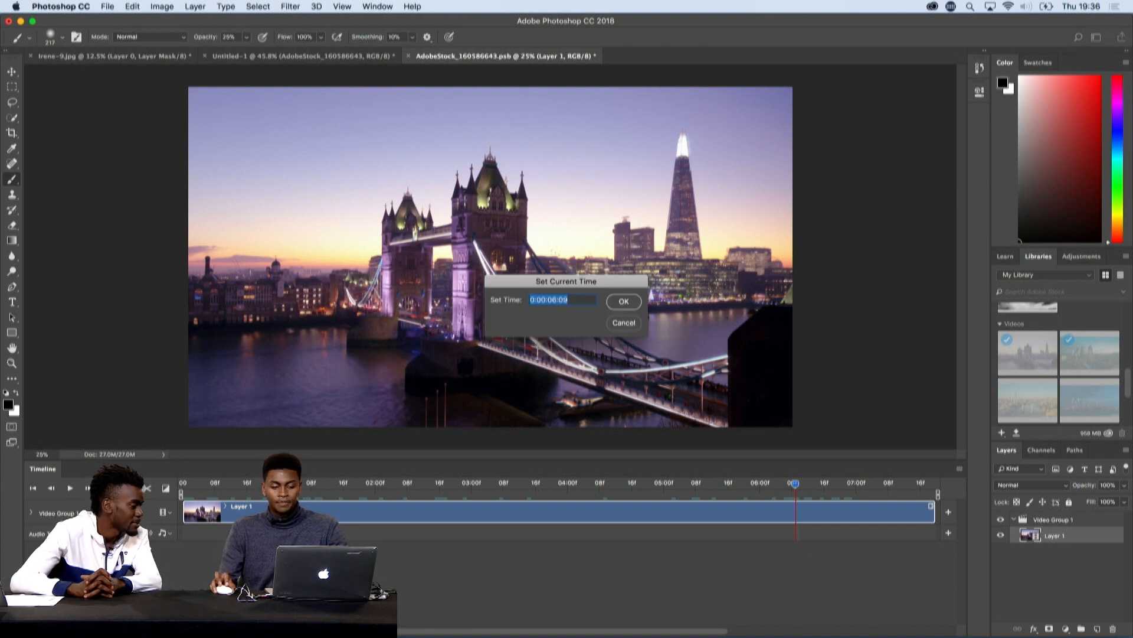
key("Right")
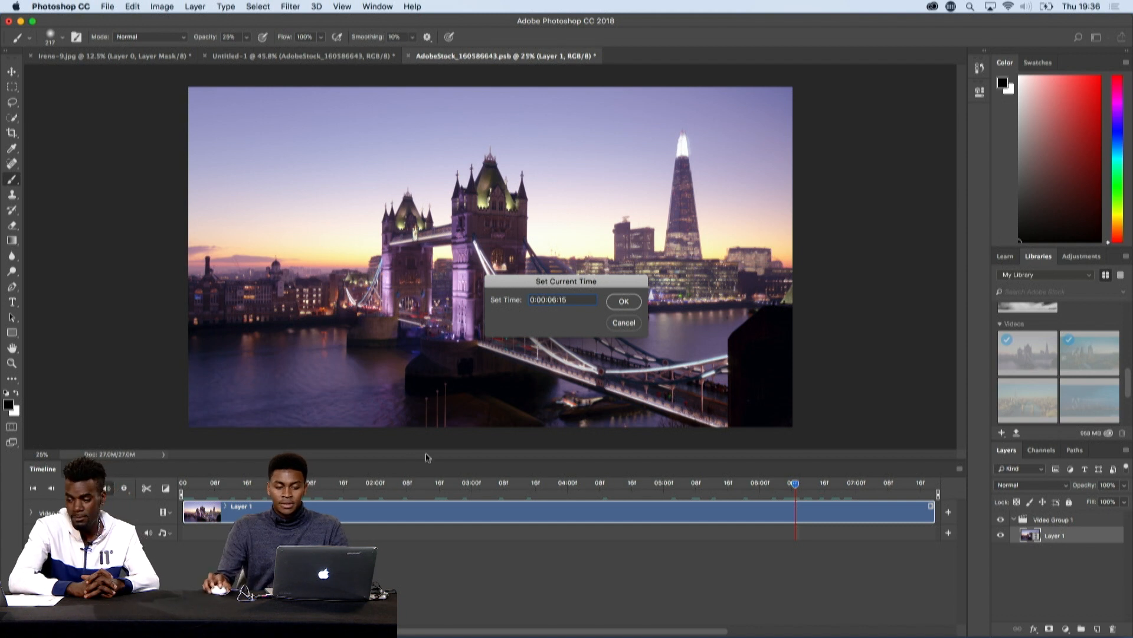
left_click(624, 301)
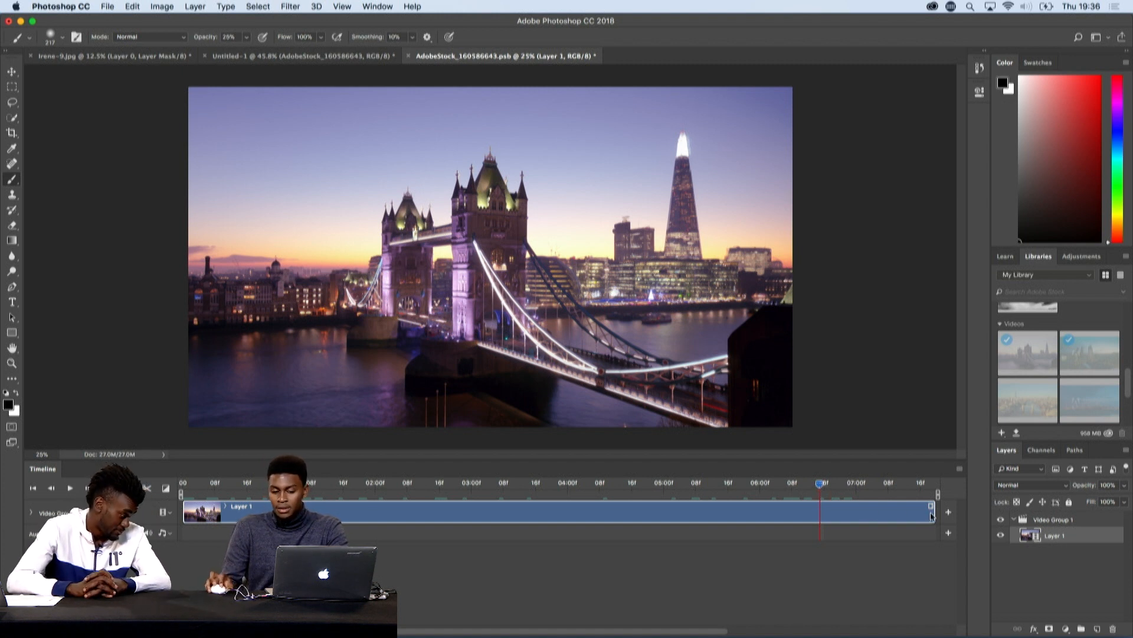
left_click_drag(914, 513, 816, 513)
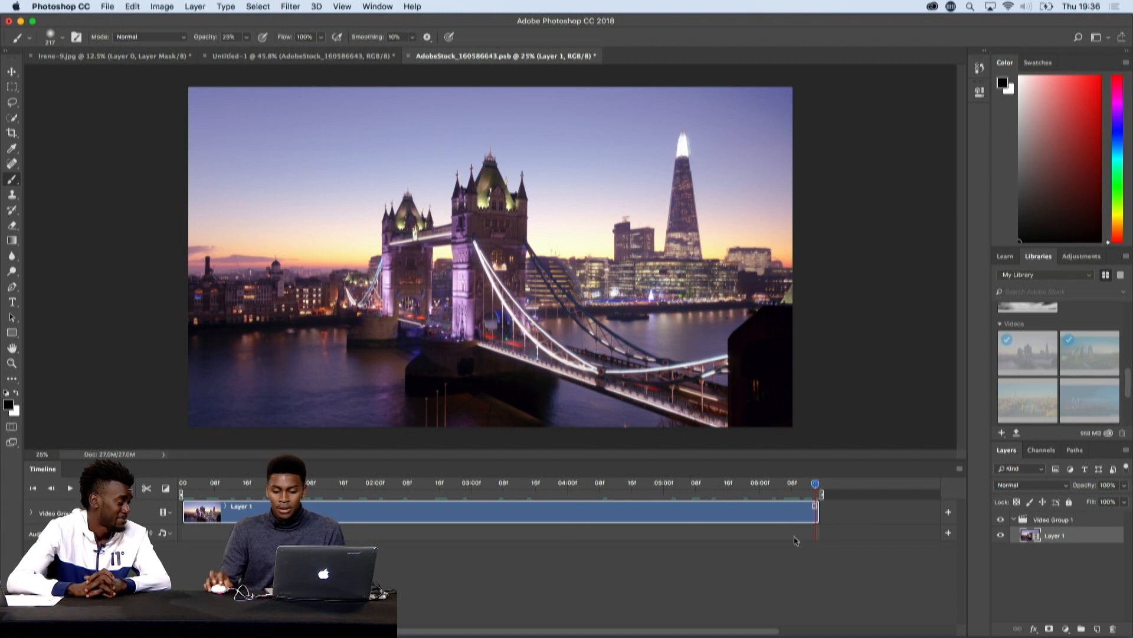
- Ungroup Video Group 1 and duplicate the Layer 1 video clip
right_click(1080, 522)
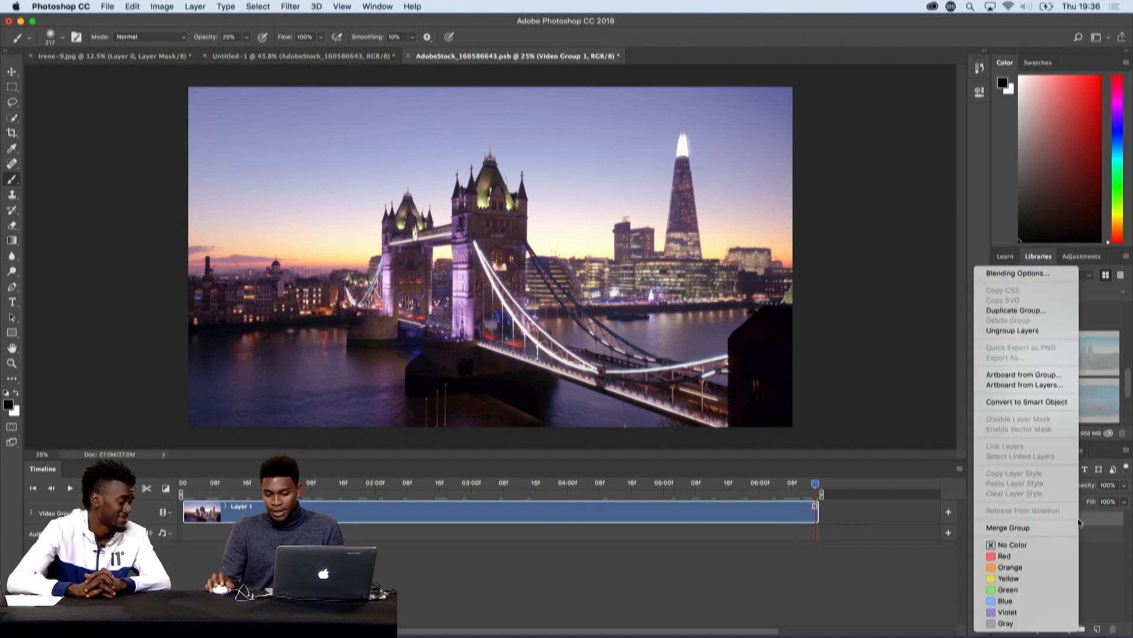
left_click(1040, 331)
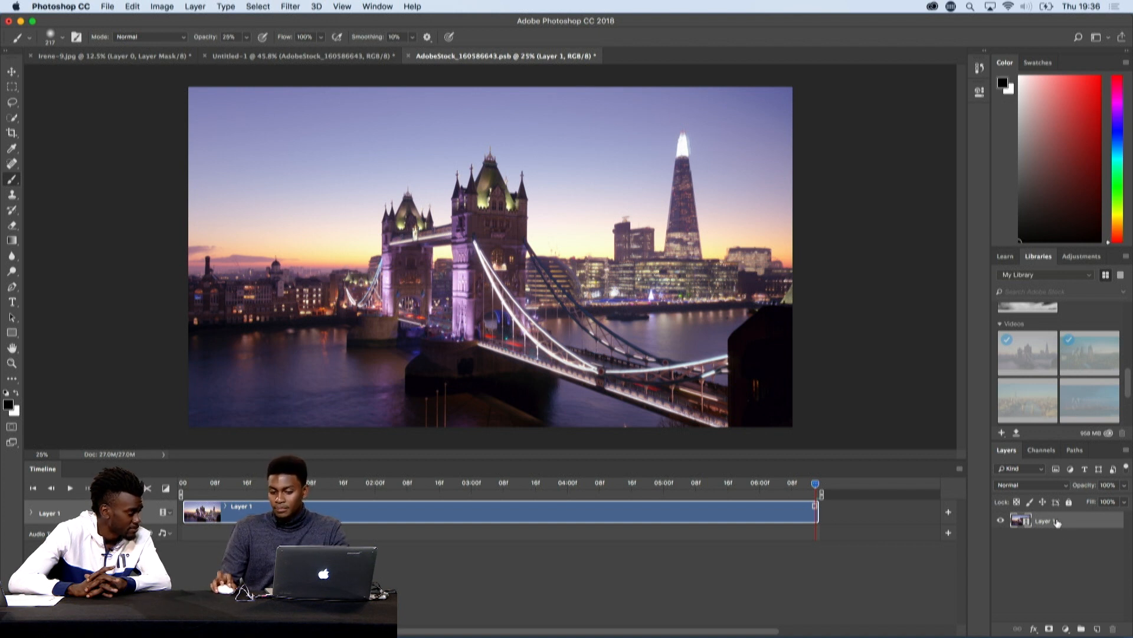
left_click_drag(1057, 521, 1098, 630)
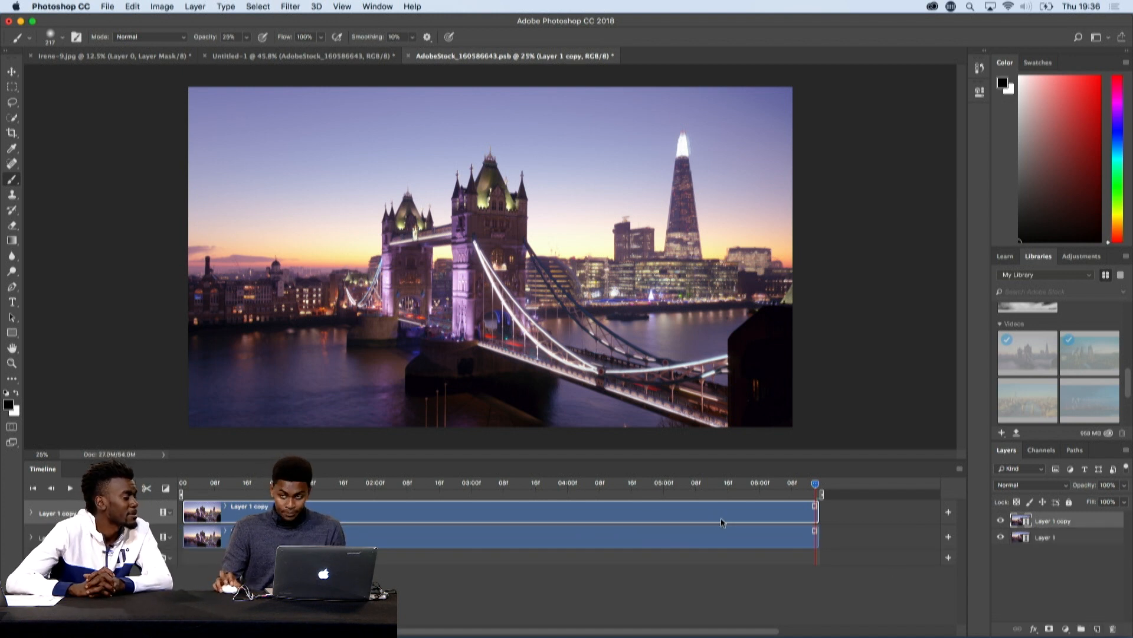
- Split the Layer 1 copy clip at about 3.5 seconds on the timeline
left_click_drag(815, 483, 499, 489)
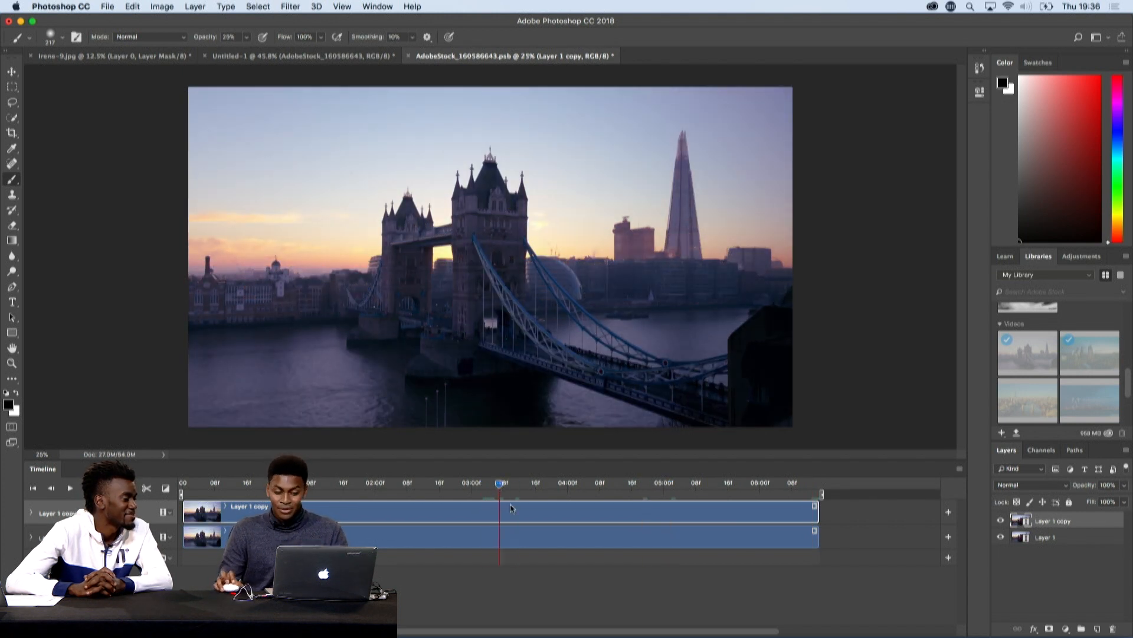
left_click_drag(500, 483, 515, 483)
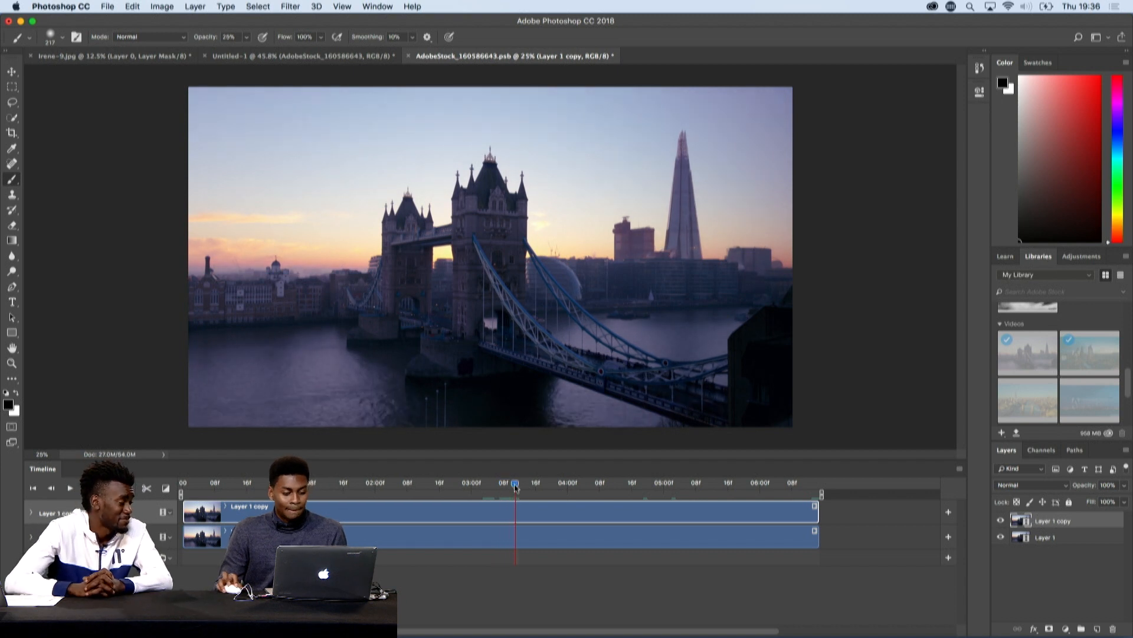
left_click(147, 489)
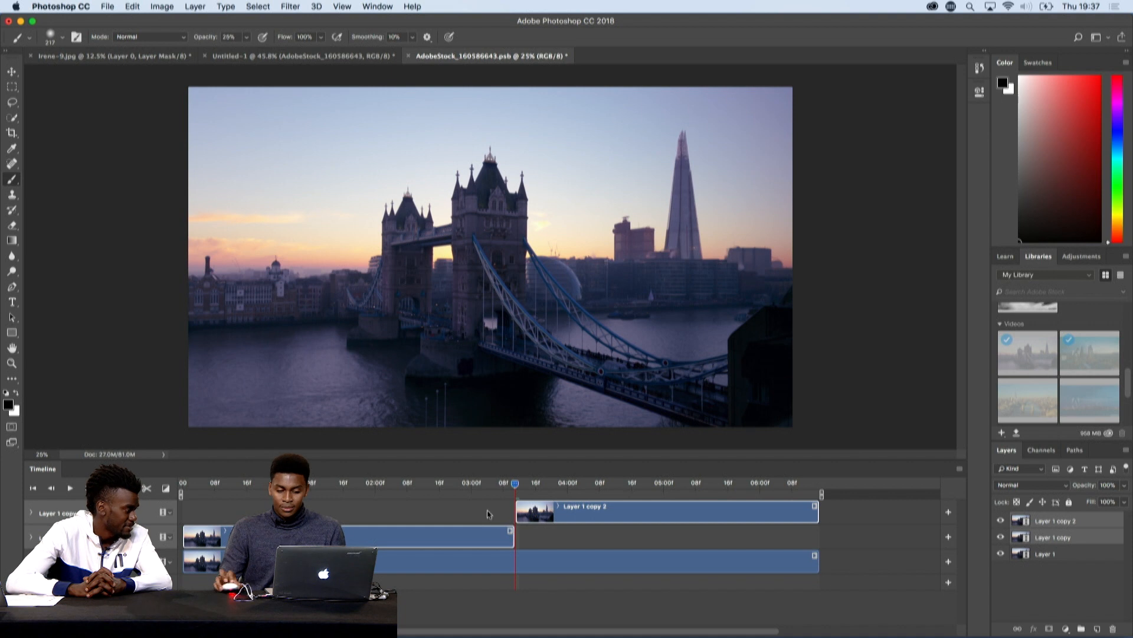
- Swap the split halves, moving Layer 1 copy 2 to the timeline's start and Layer 1 copy to the video's end
left_click(559, 536)
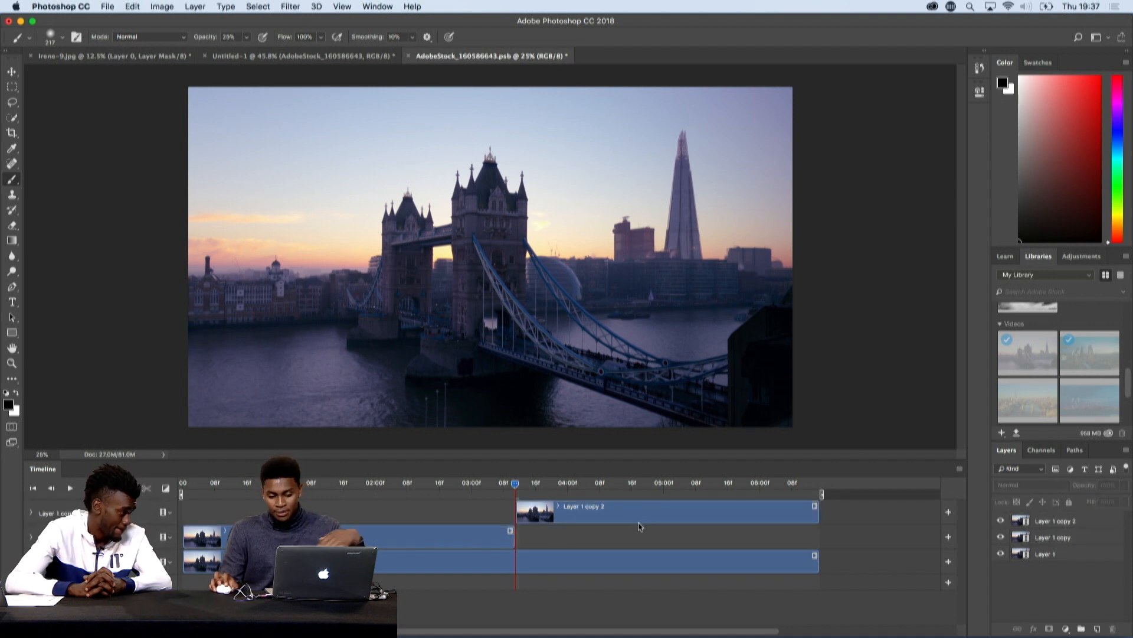
left_click_drag(639, 526, 303, 526)
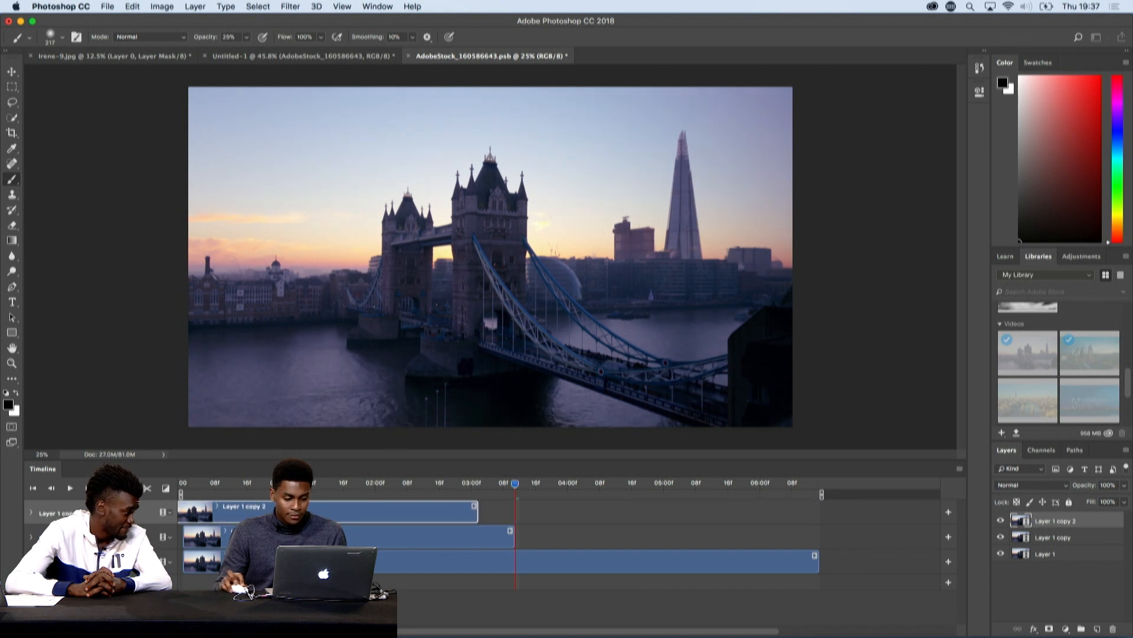
left_click_drag(470, 536, 654, 536)
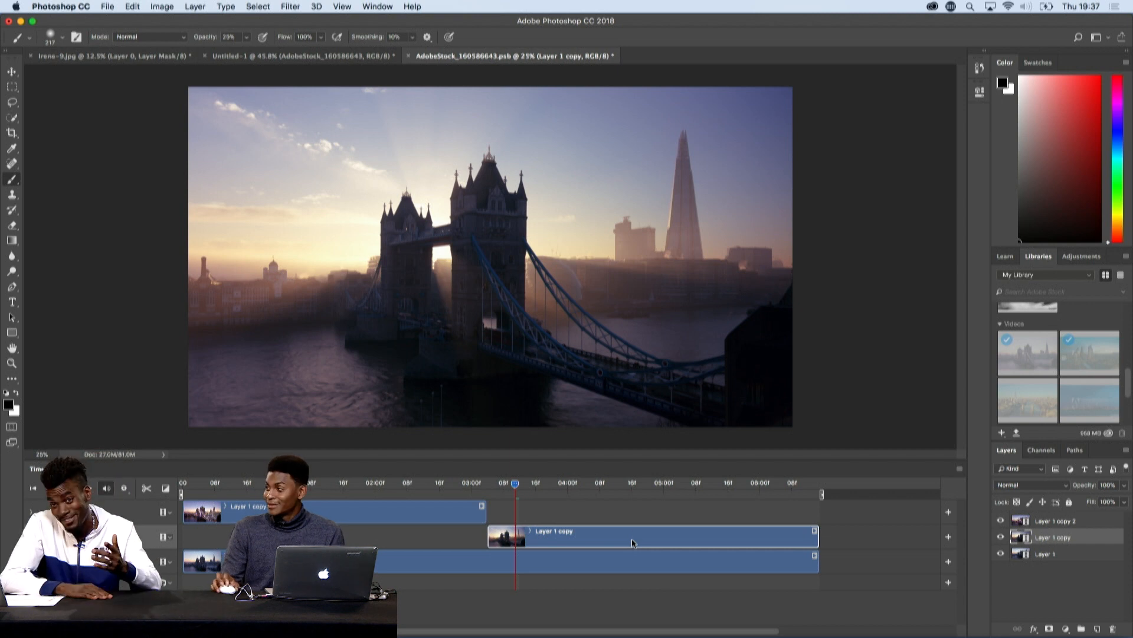
- Trim the start of Layer 1 copy to 05:00 and the end of Layer 1 copy 2 to about 01:14
left_click_drag(517, 485, 663, 488)
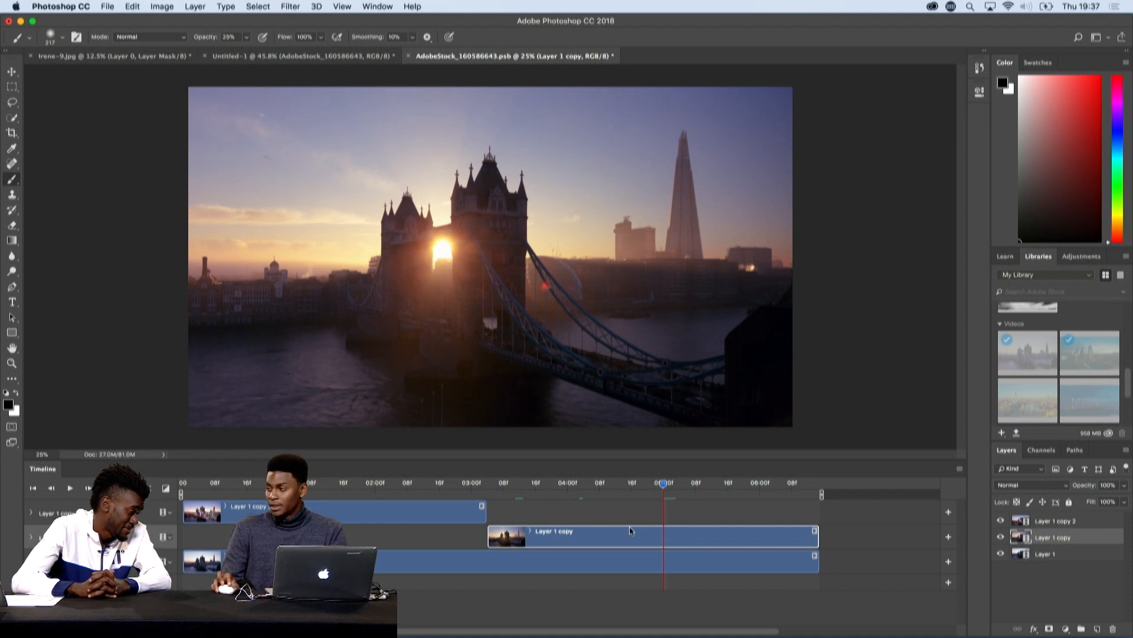
left_click_drag(490, 532, 664, 538)
left_click_drag(316, 487, 334, 485)
left_click_drag(484, 510, 338, 512)
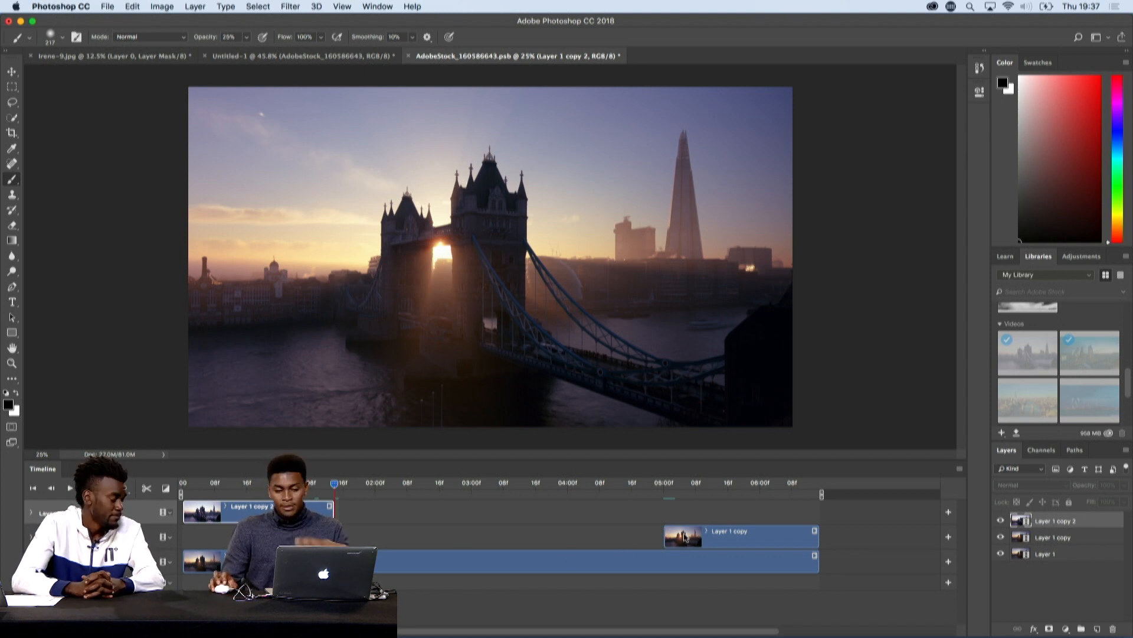
- Add a 1 s Fade transition to the start of the Layer 1 copy clip and preview the playback
left_click(167, 490)
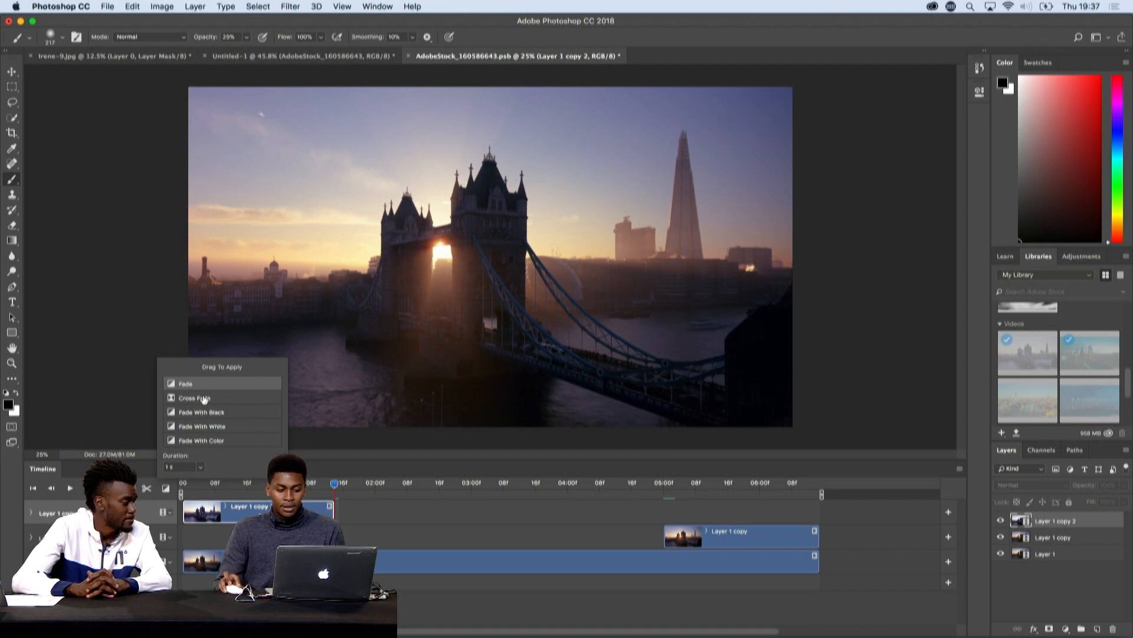
left_click_drag(203, 384, 679, 538)
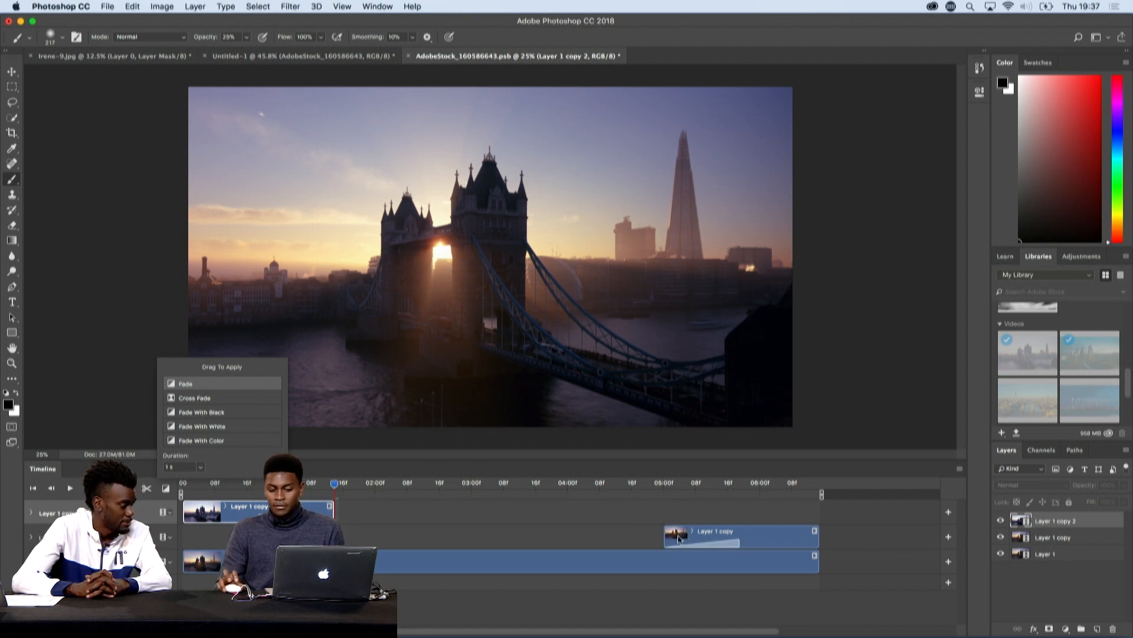
left_click(845, 521)
key("space")
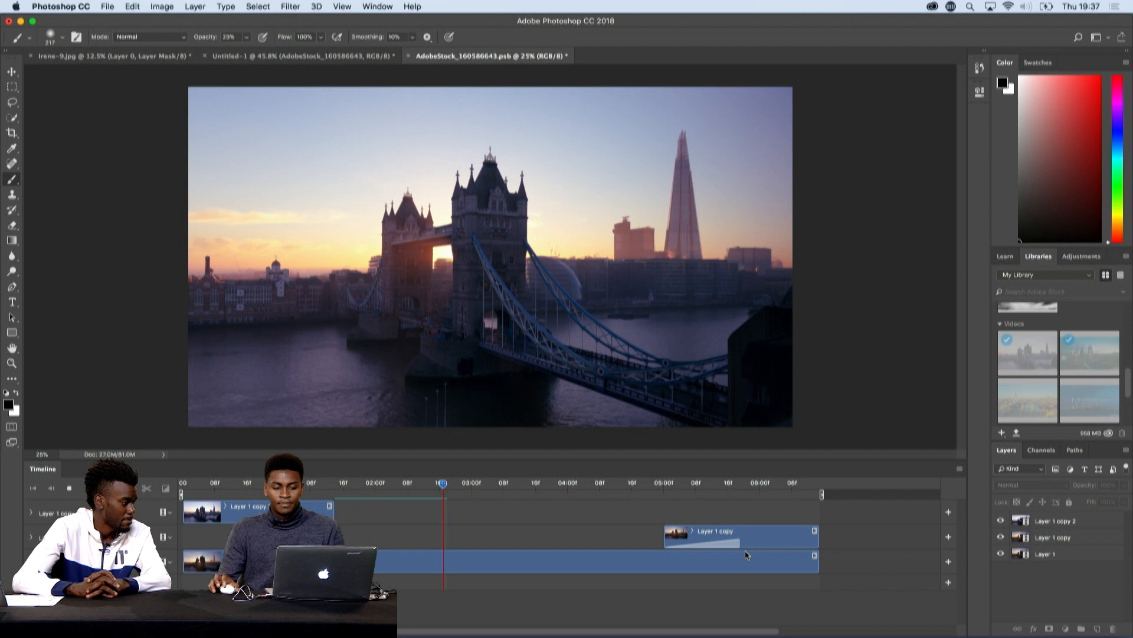
key("space")
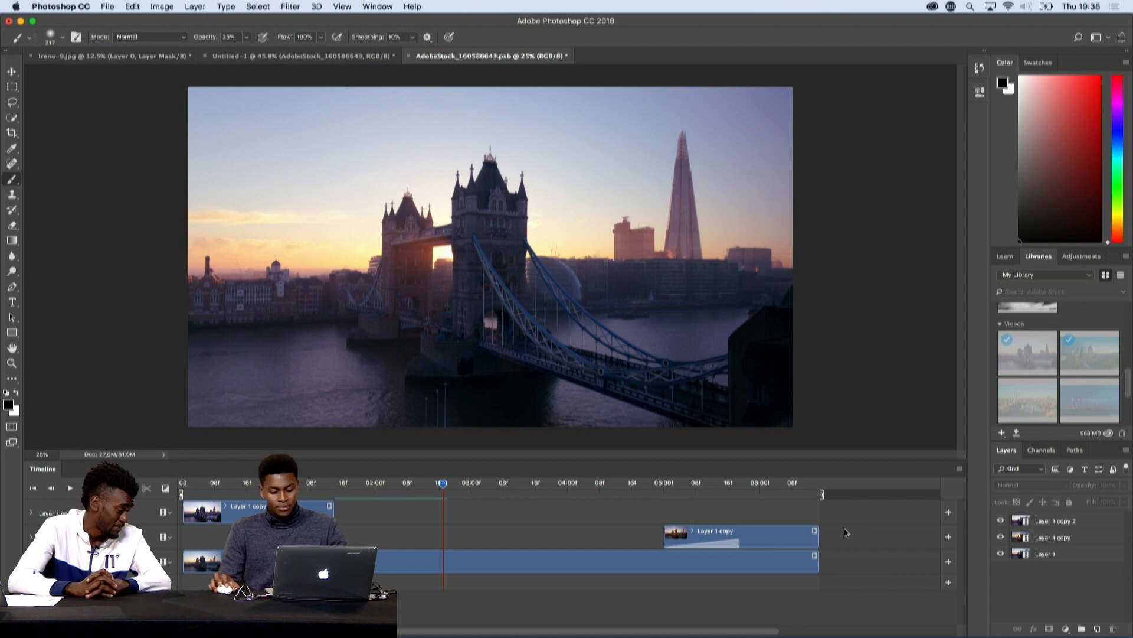
- Save the edited video contents and, in Untitled-1, extend the Layer 1 copy, Layer 1 and Color Fill 1 clips to the videos' end
key("super+s")
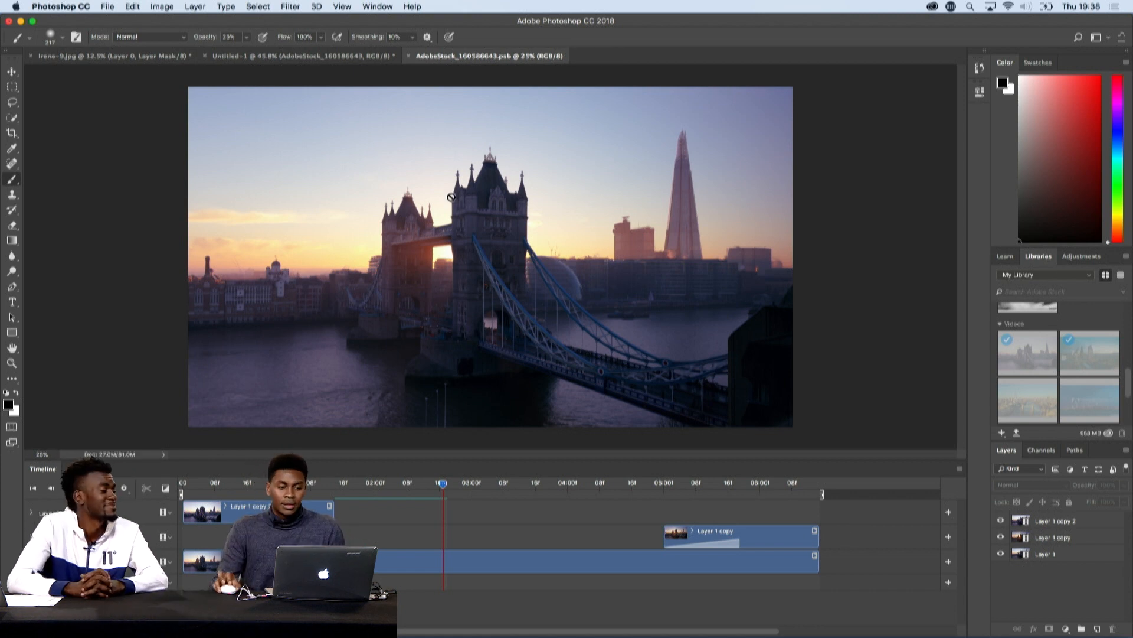
left_click(327, 58)
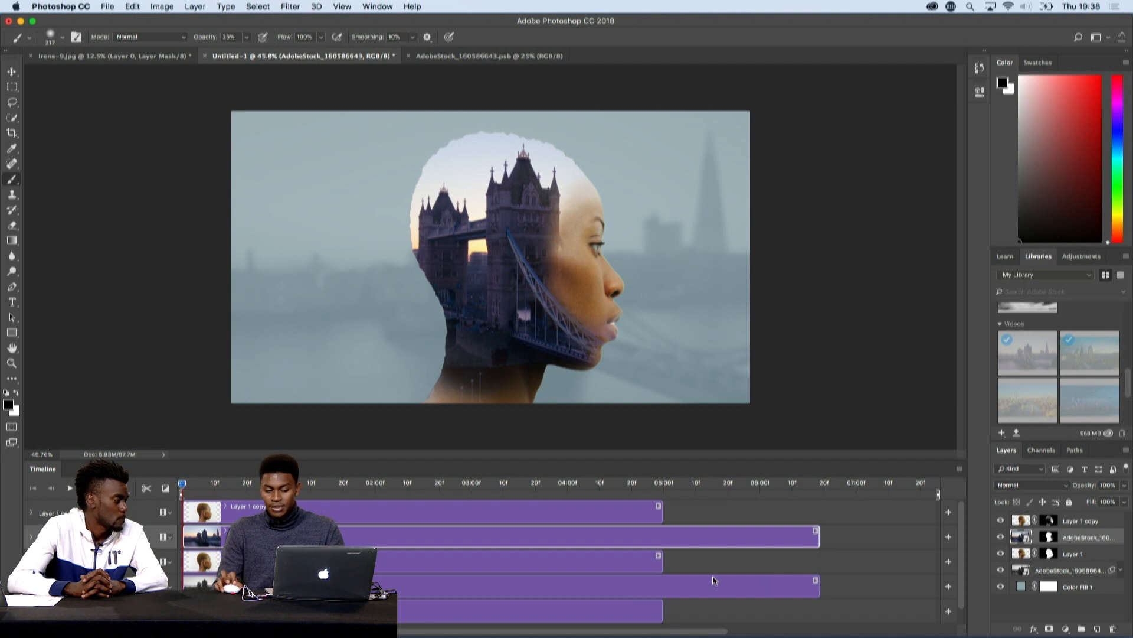
left_click_drag(662, 513, 820, 512)
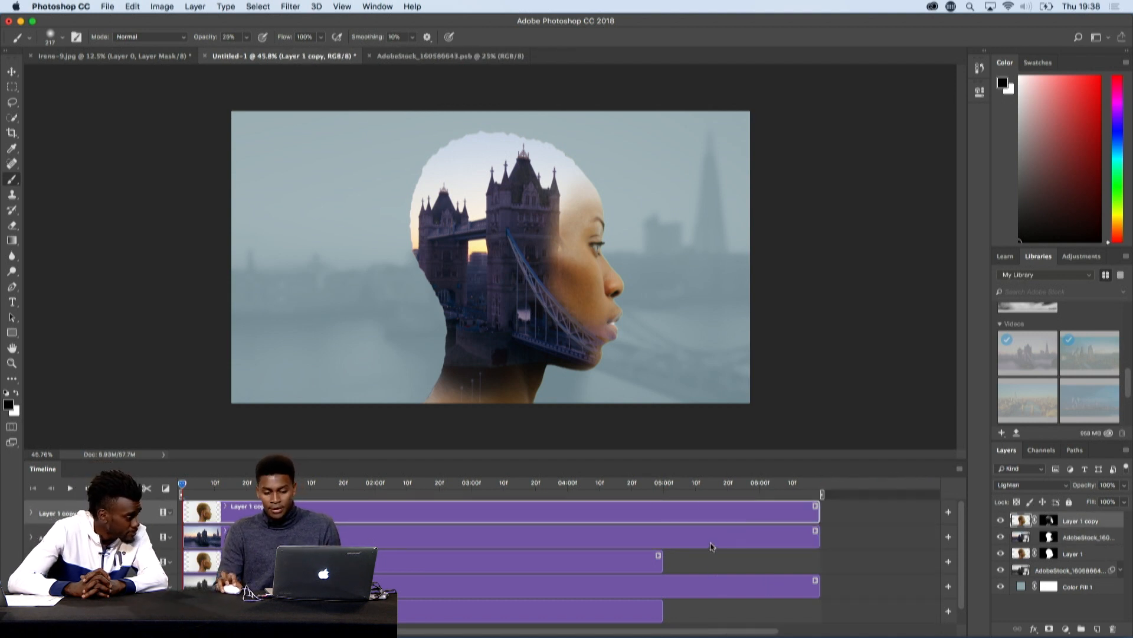
left_click_drag(660, 559, 820, 561)
left_click_drag(661, 608, 819, 610)
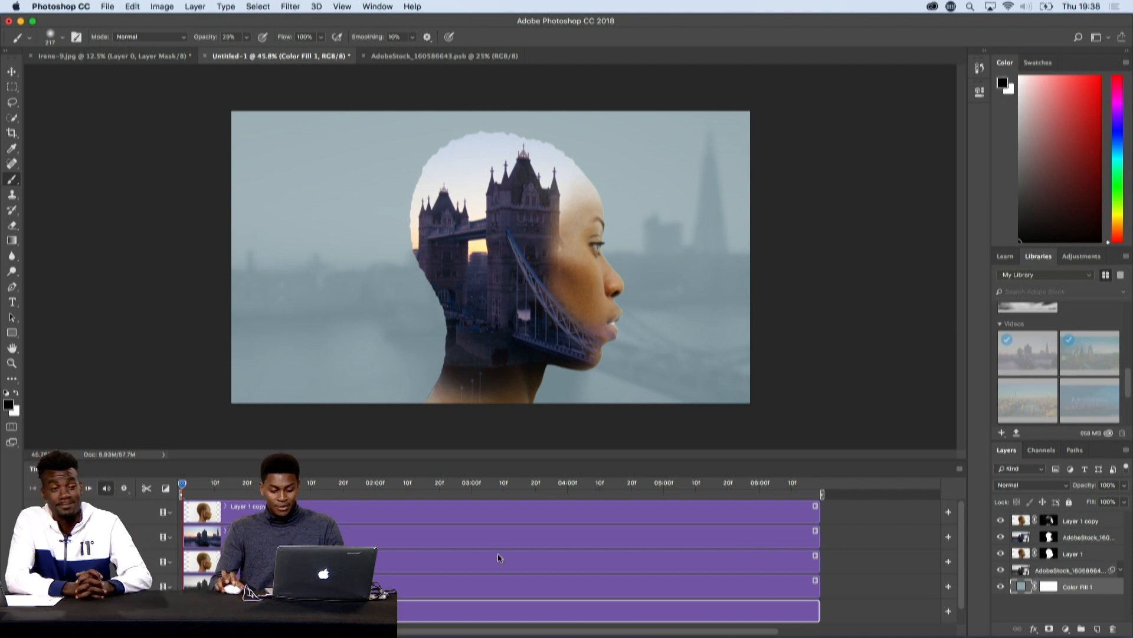
- Switch to QuickTime Player and play Adobe Final.mp4 in full screen
key("super+Tab")
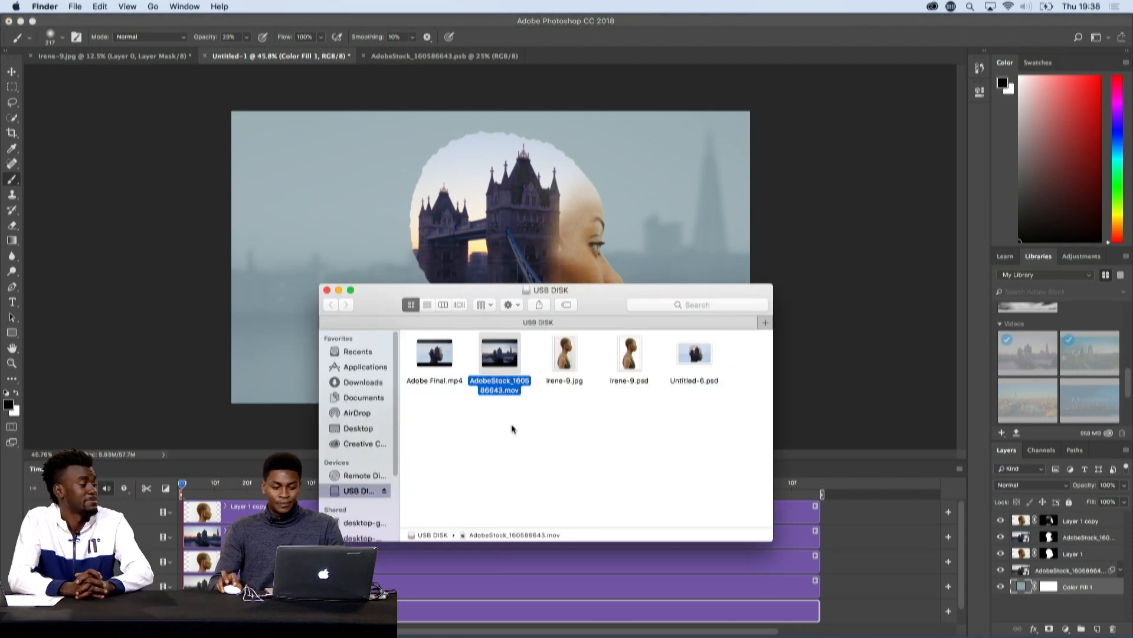
key("super+Tab")
key("super+Tab")
key("super+Tab")
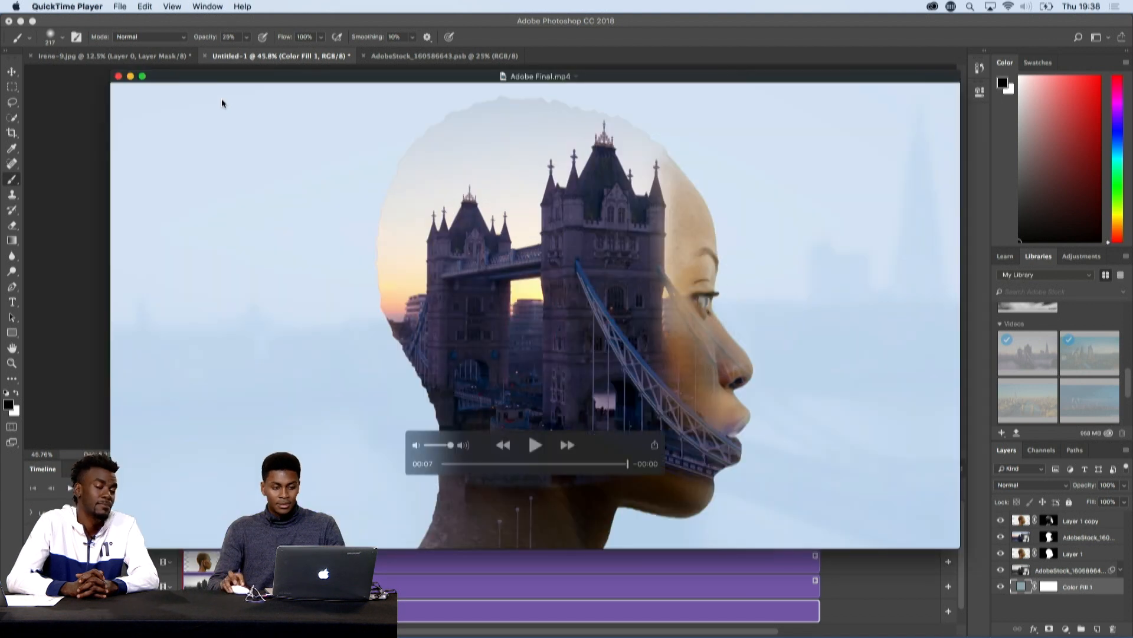
left_click(142, 75)
left_click(564, 507)
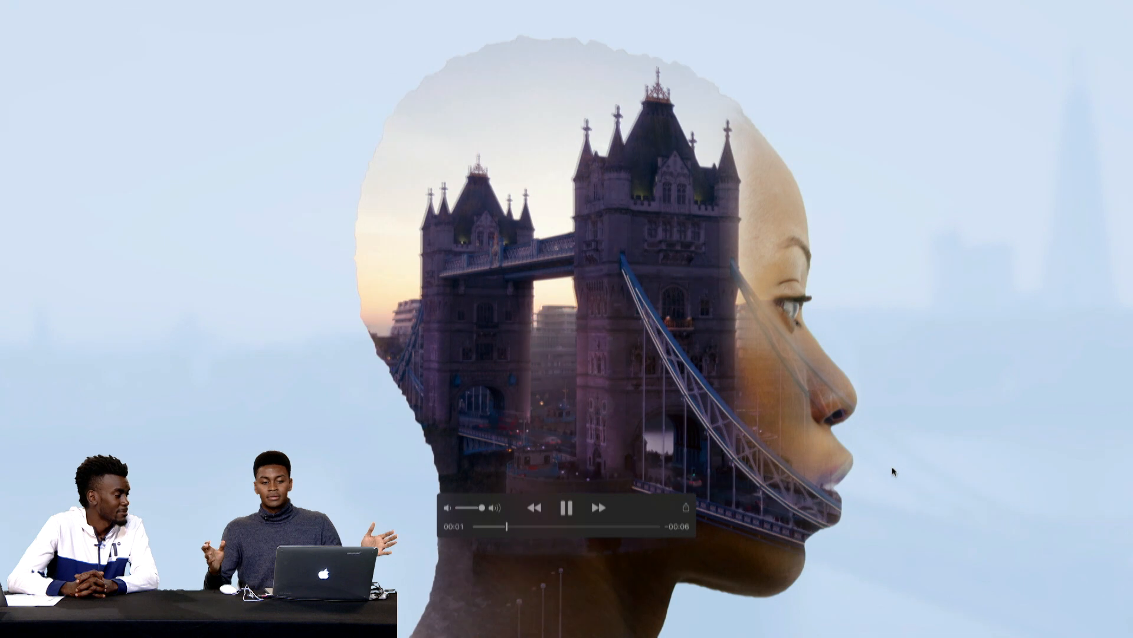
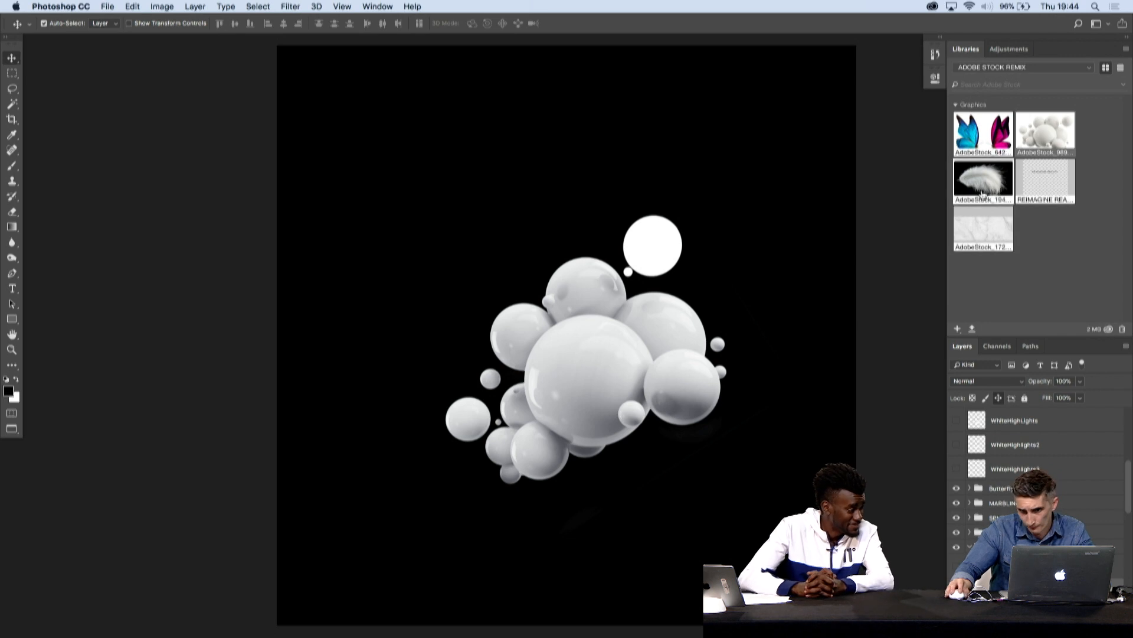
- Place the white feather graphic from the library on the canvas, rotated 150° and scaled to about 74%
mouse_move(968, 187)
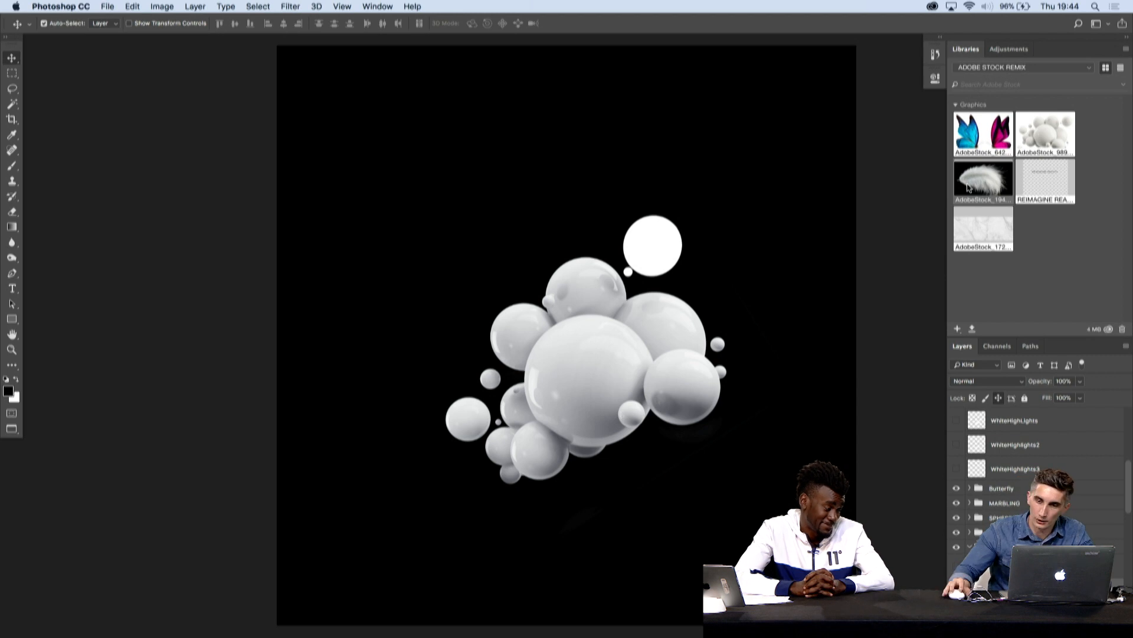
left_click_drag(968, 188, 670, 303)
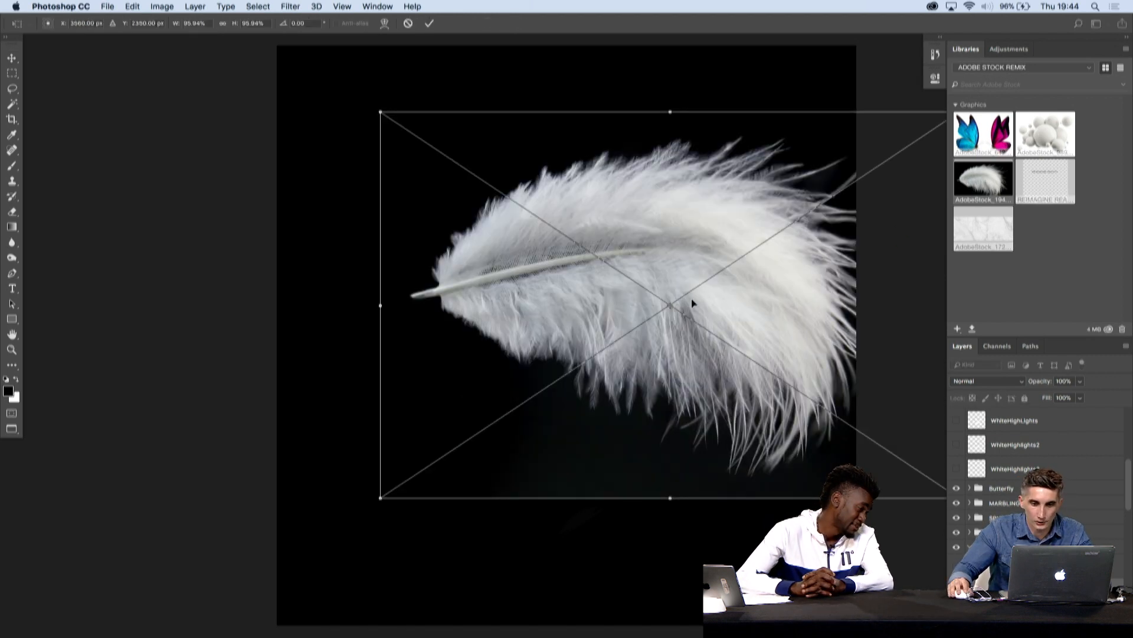
left_click_drag(704, 87, 696, 360)
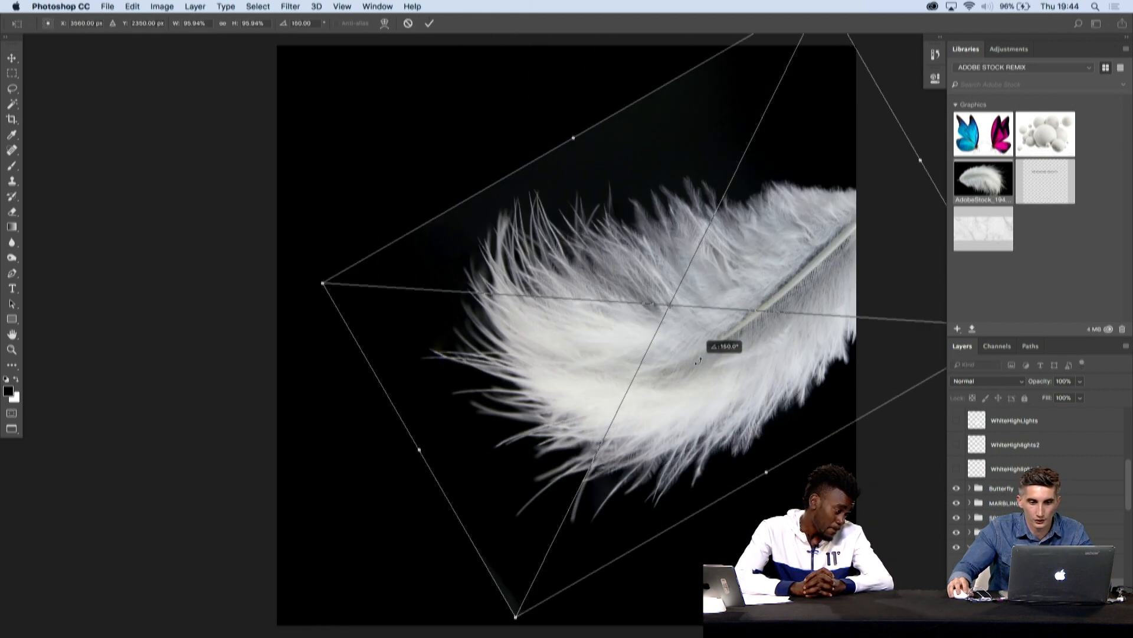
left_click_drag(698, 212, 643, 261)
left_click_drag(752, 47, 662, 277)
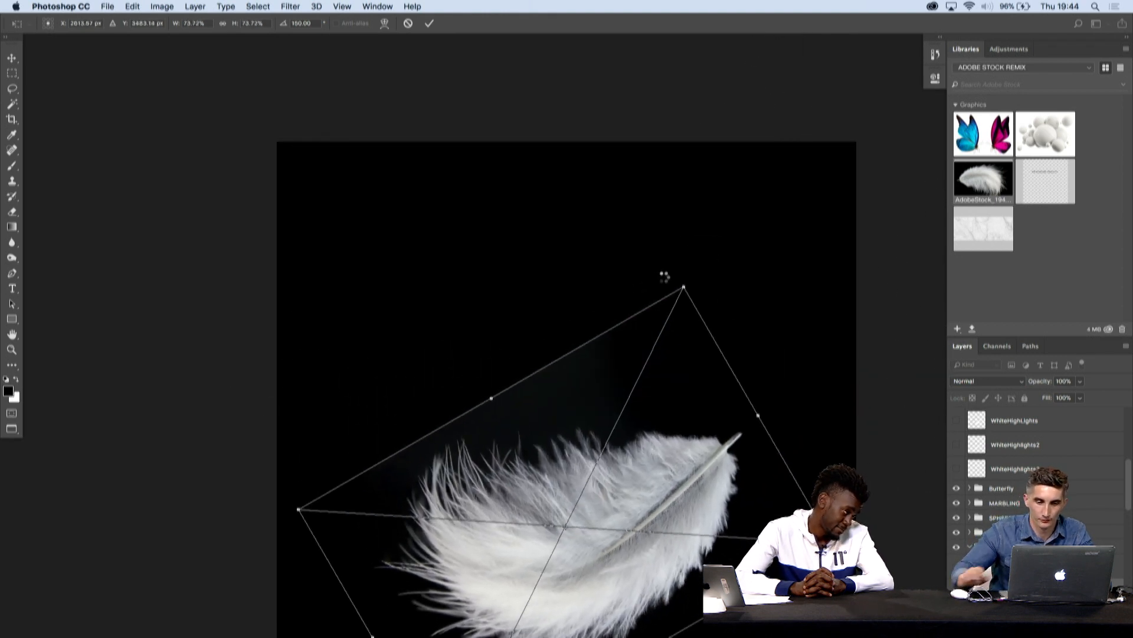
key("Return")
- Shift the feather slightly left and apply a Levels adjustment that darkens its background to black
scroll(642, 465, "down", 4)
left_click_drag(626, 444, 591, 443)
left_click(162, 6)
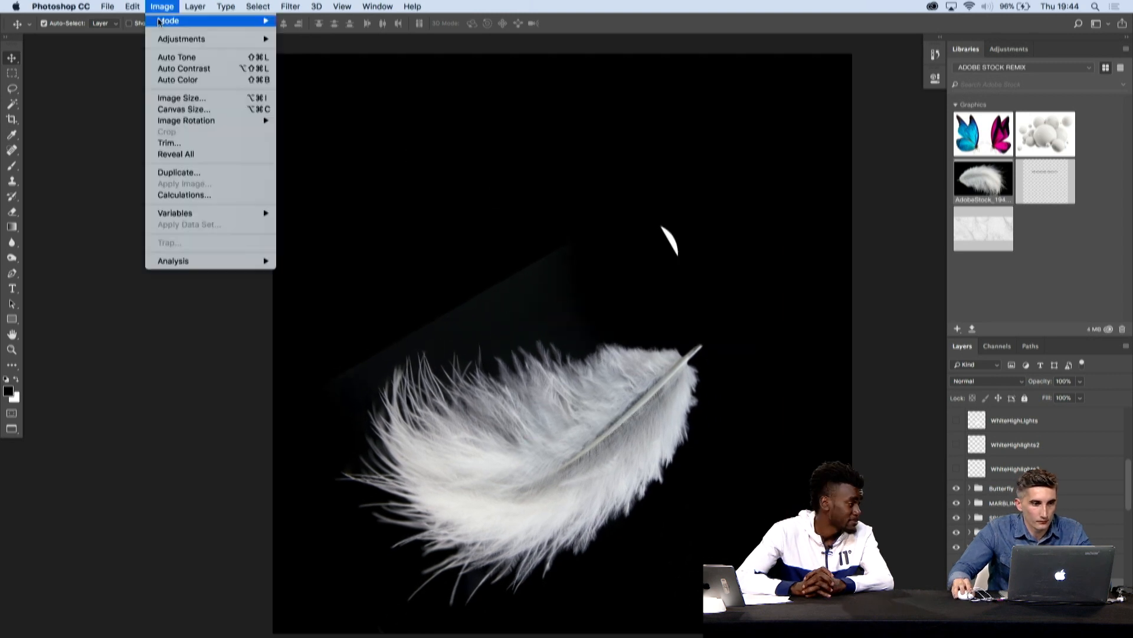
mouse_move(181, 39)
left_click(304, 51)
left_click_drag(519, 301, 530, 304)
key("Return")
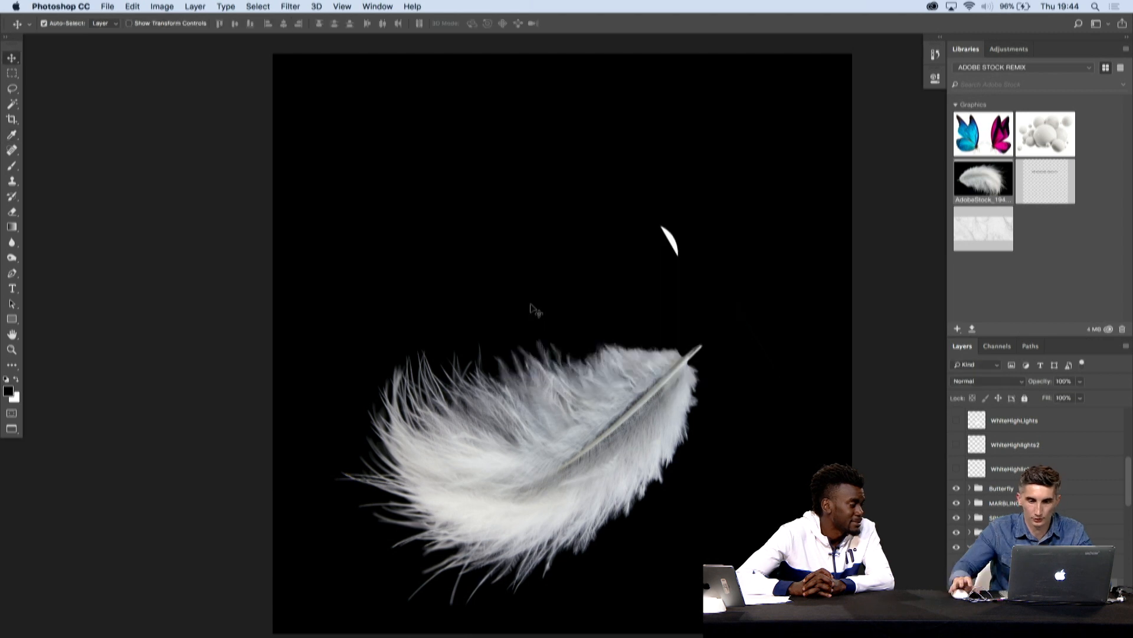
- Set the feather layer's blend mode to Lighten, then move and rotate it to curve beneath the spheres
left_click_drag(760, 421, 746, 341)
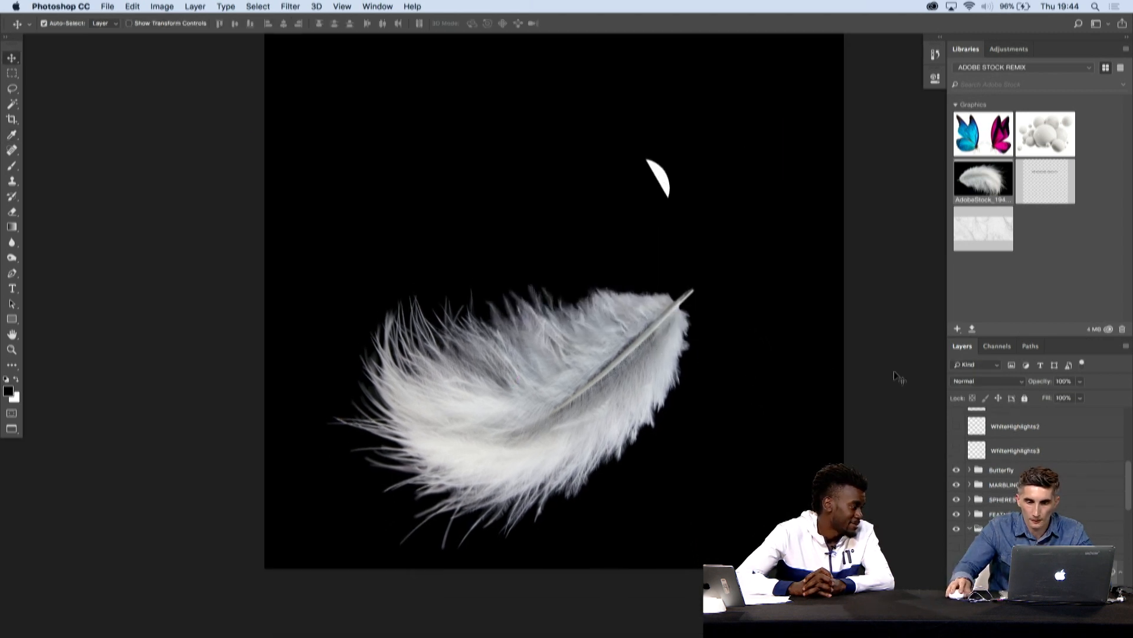
left_click(985, 381)
left_click(974, 458)
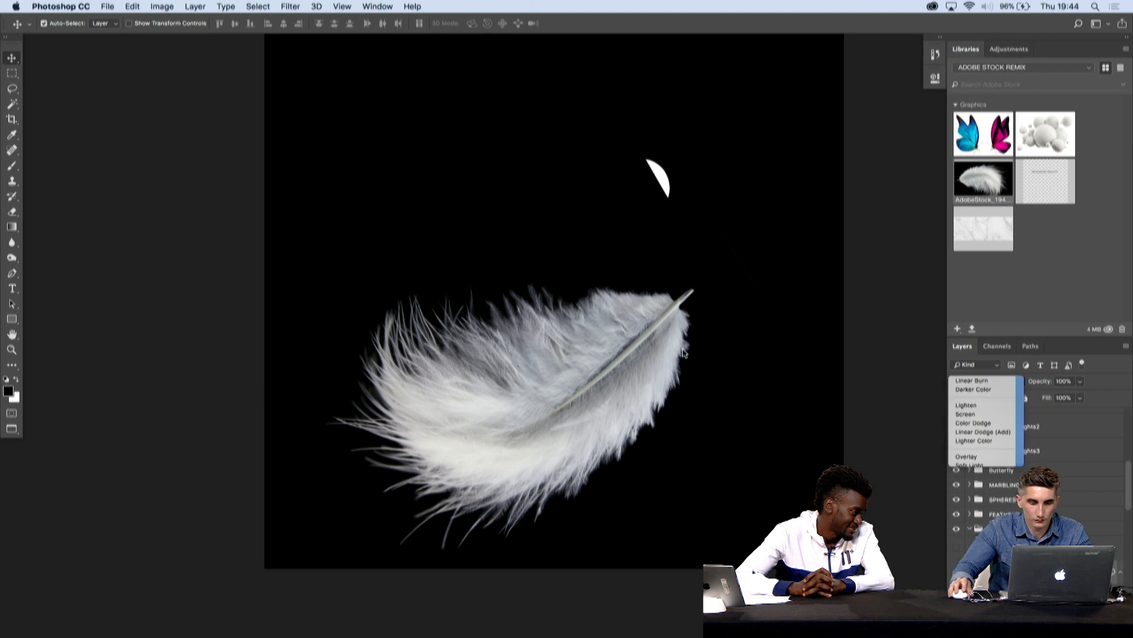
left_click_drag(606, 405, 628, 395)
key("ctrl+t")
left_click_drag(822, 333, 661, 393)
key("Return")
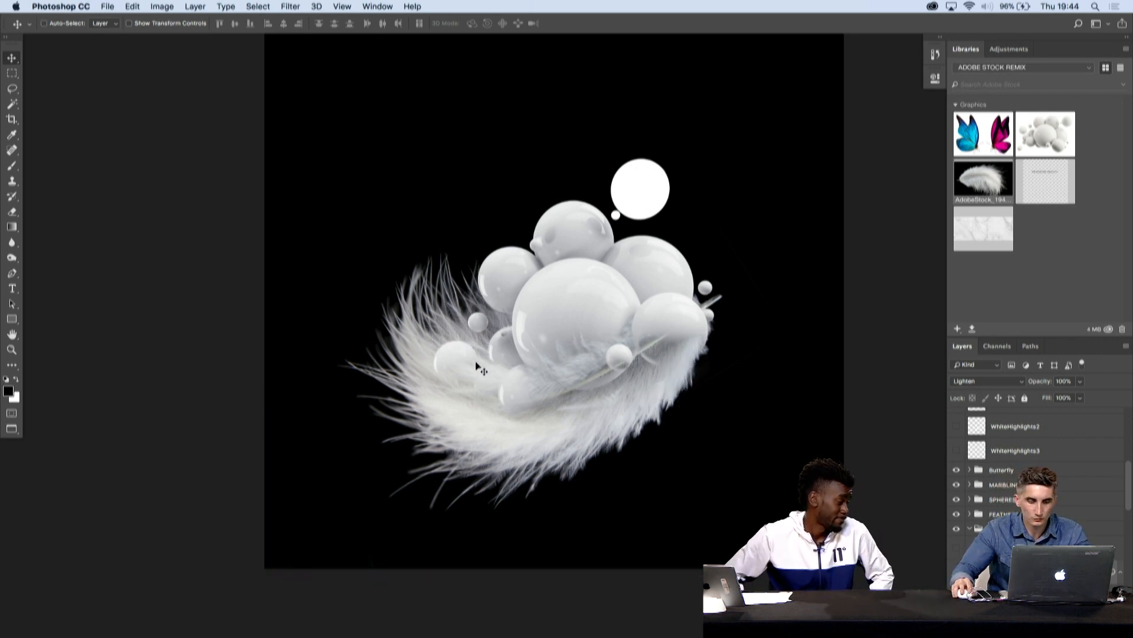
- Scale the feather to about 76%, rotate it to about 163° and shift it slightly left under the spheres
key("super+t")
left_click_drag(273, 294, 260, 292)
key("Return")
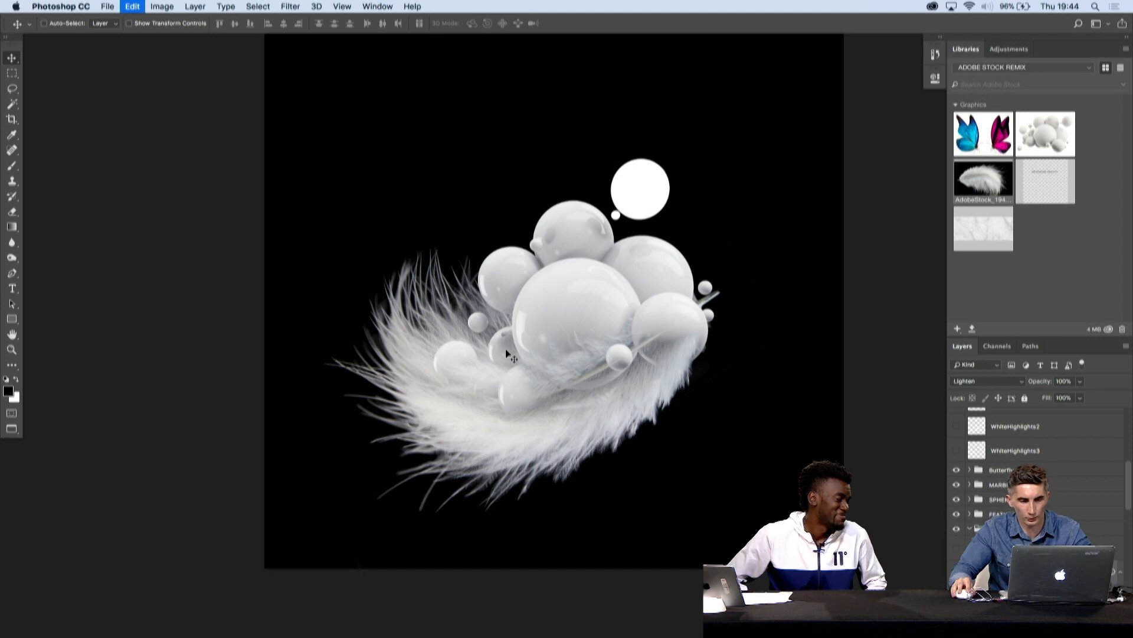
key("super+t")
left_click_drag(772, 295, 783, 311)
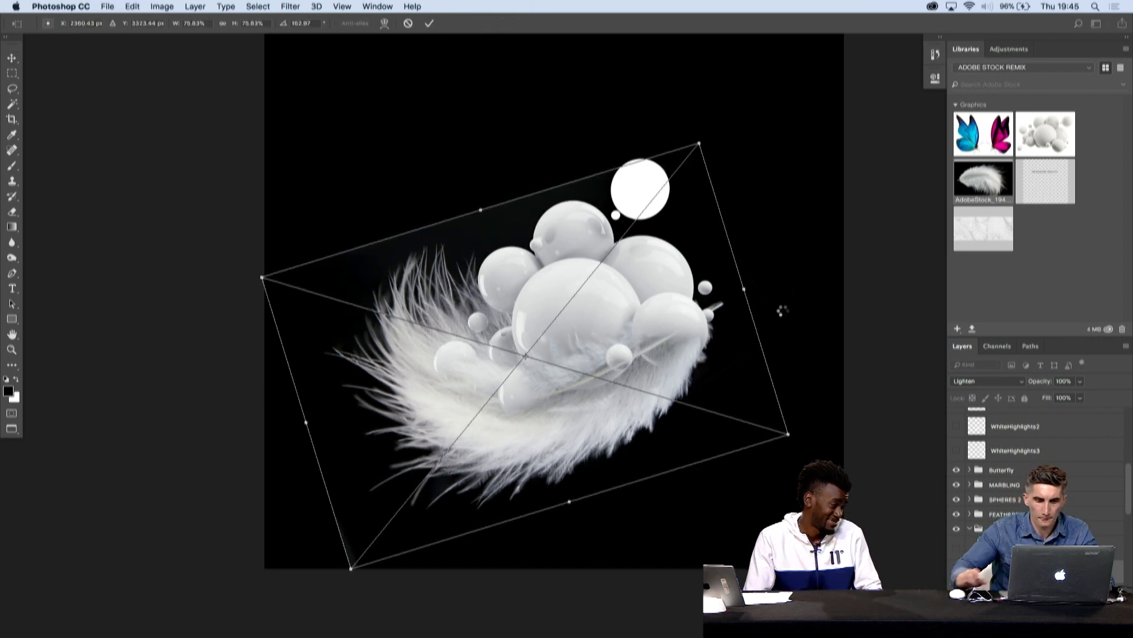
key("Return")
left_click_drag(653, 391, 635, 386)
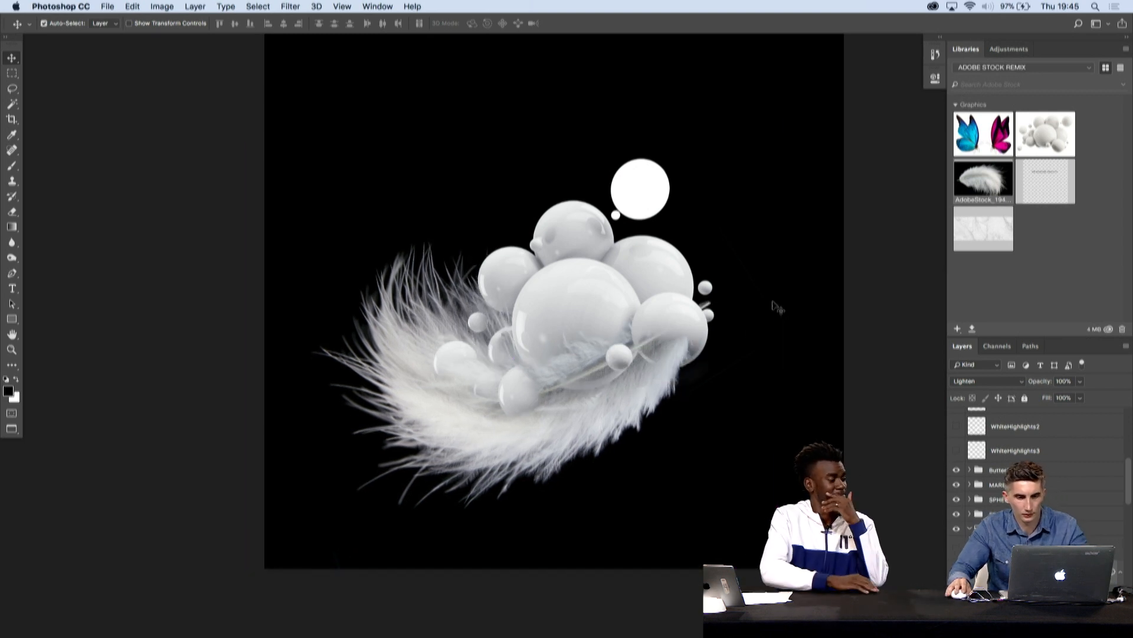
- Place a second feather copy around the lower-right spheres, rotated to about 143° and scaled to about 68%
key("super+t")
left_click_drag(827, 295, 816, 244)
left_click_drag(675, 324, 715, 337)
left_click_drag(823, 408, 783, 355)
left_click_drag(685, 362, 730, 374)
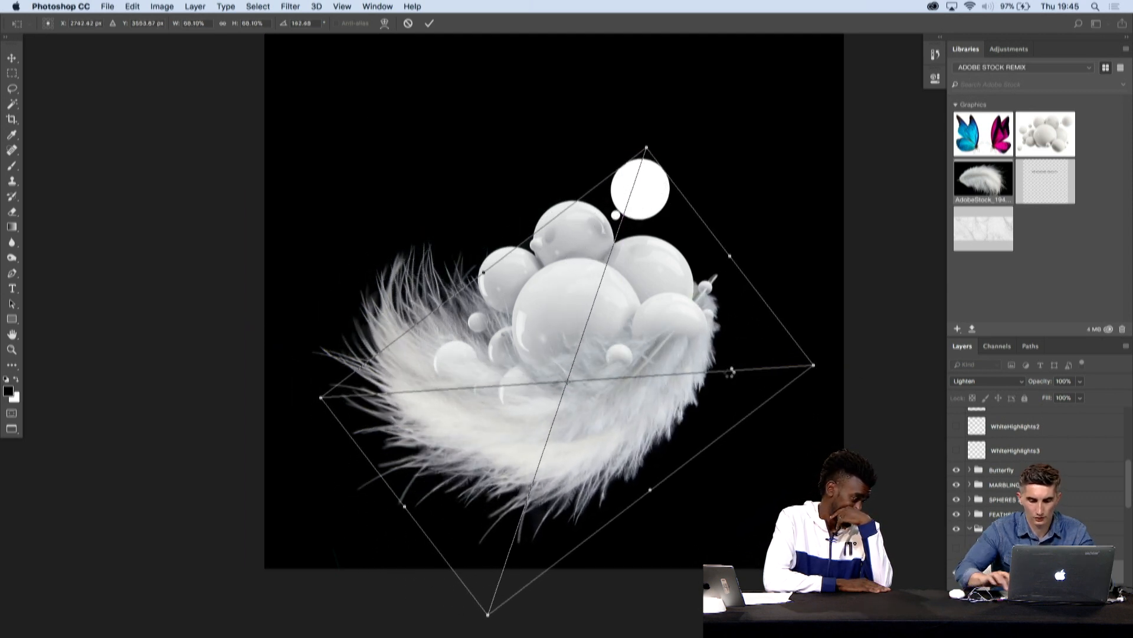
key("Return")
- Duplicate the feather layer and rotate and position the copy so it fans up behind the upper-left spheres
key("super+j")
key("super+t")
left_click_drag(808, 307, 780, 476)
left_click_drag(691, 402, 660, 322)
left_click_drag(749, 180, 758, 226)
left_click_drag(511, 236, 522, 239)
key("Return")
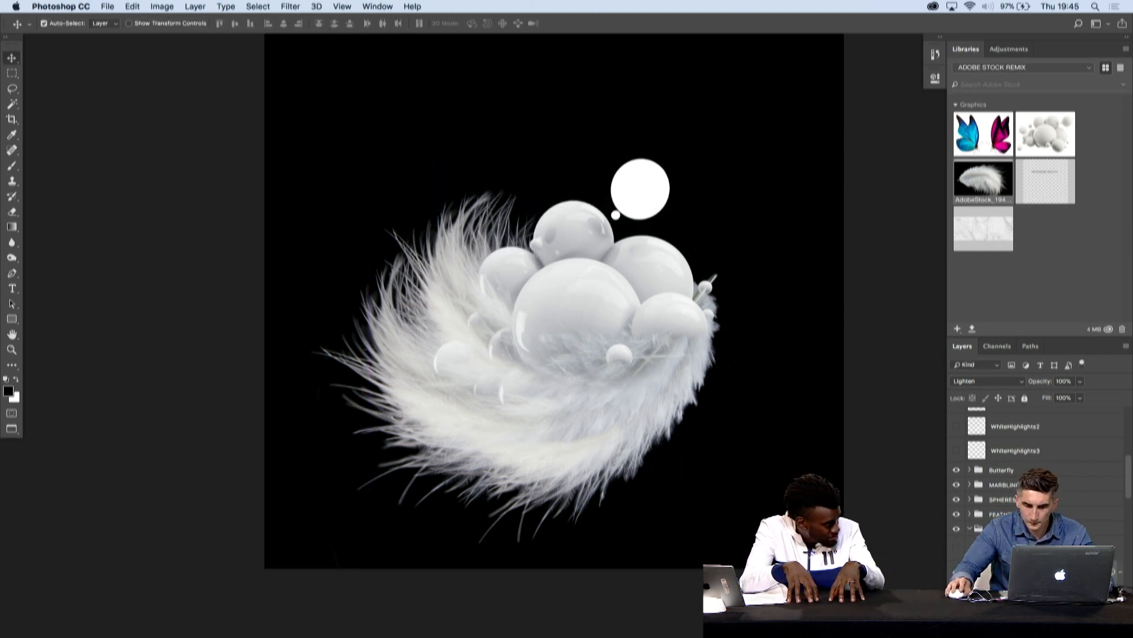
- Add a layer mask to AdobeStock_194420452 copy 4, try a brush stroke over the lower spheres and undo it
key("b")
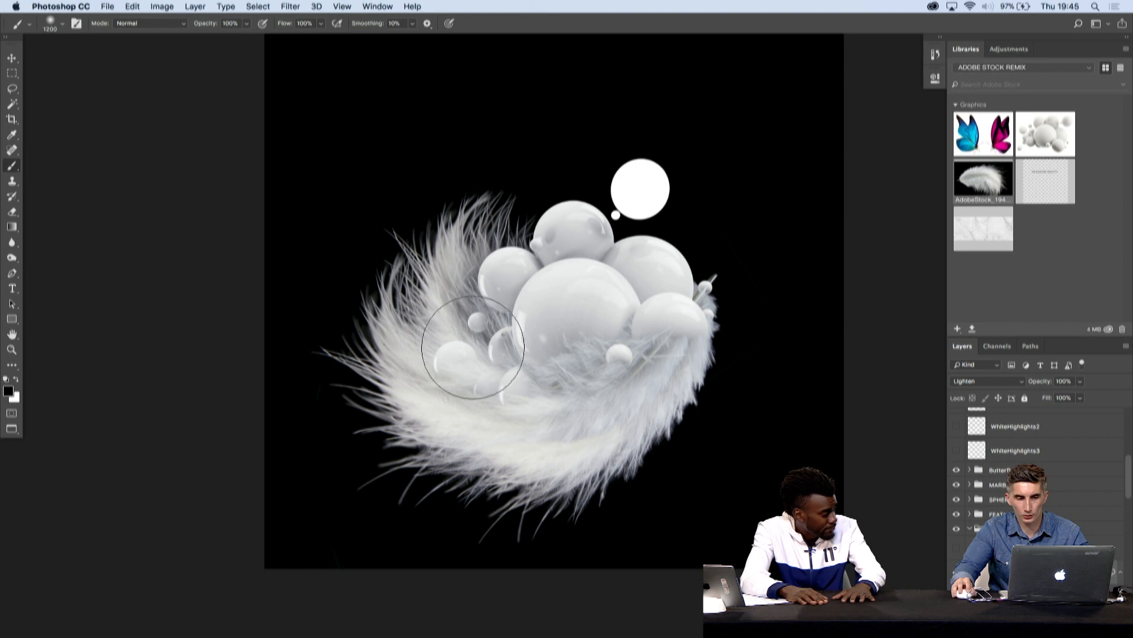
scroll(1039, 460, "down", 3)
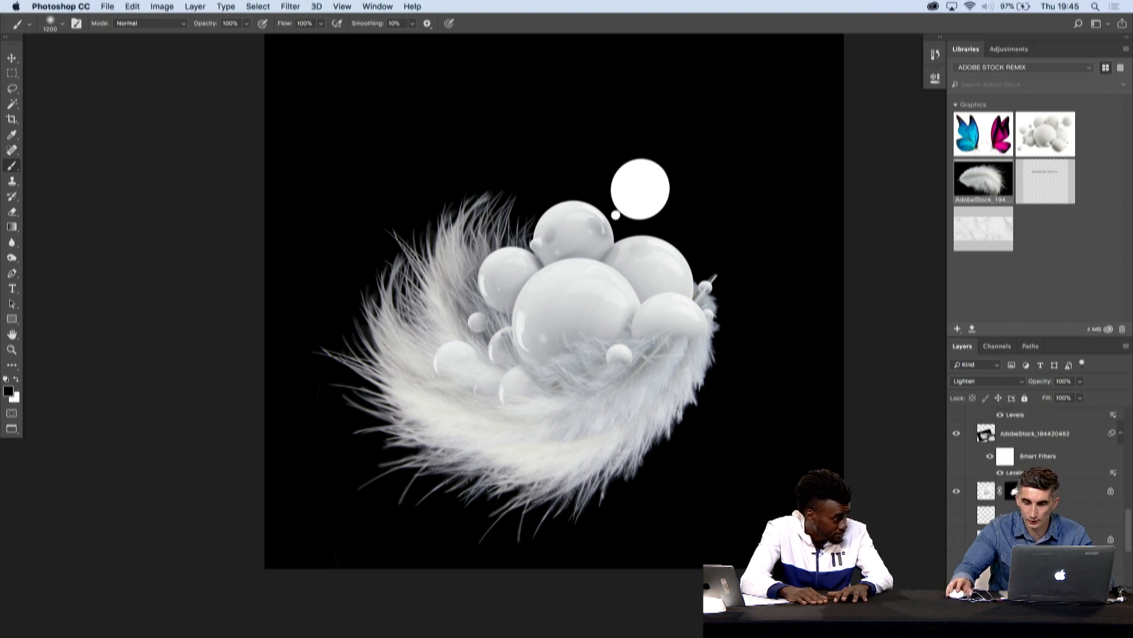
scroll(1039, 616, "up", 5)
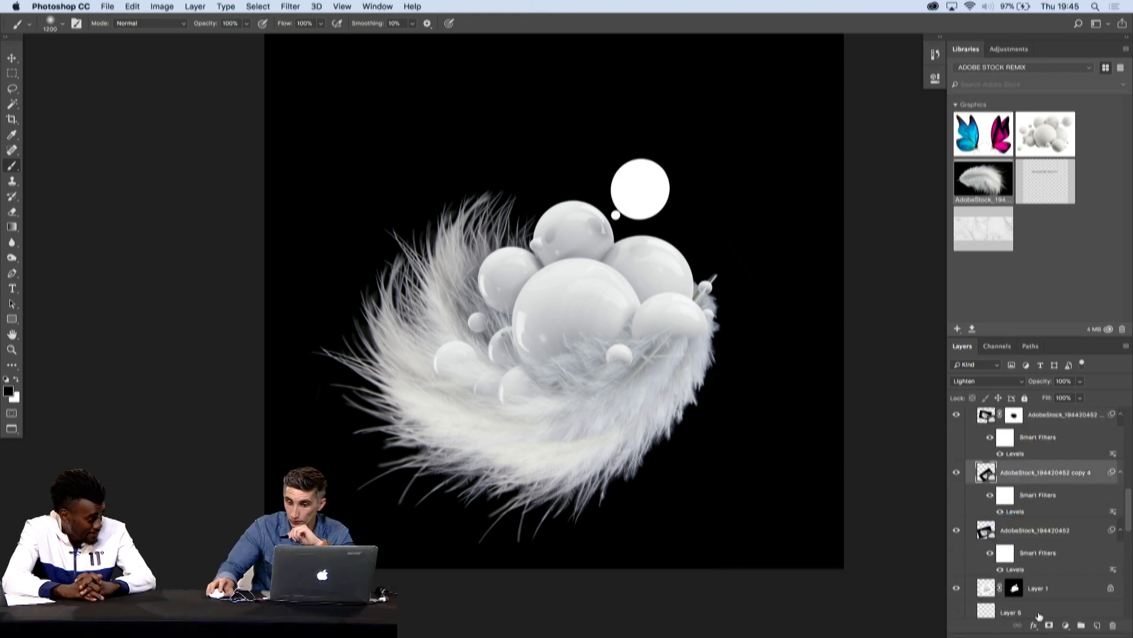
left_click(1046, 624)
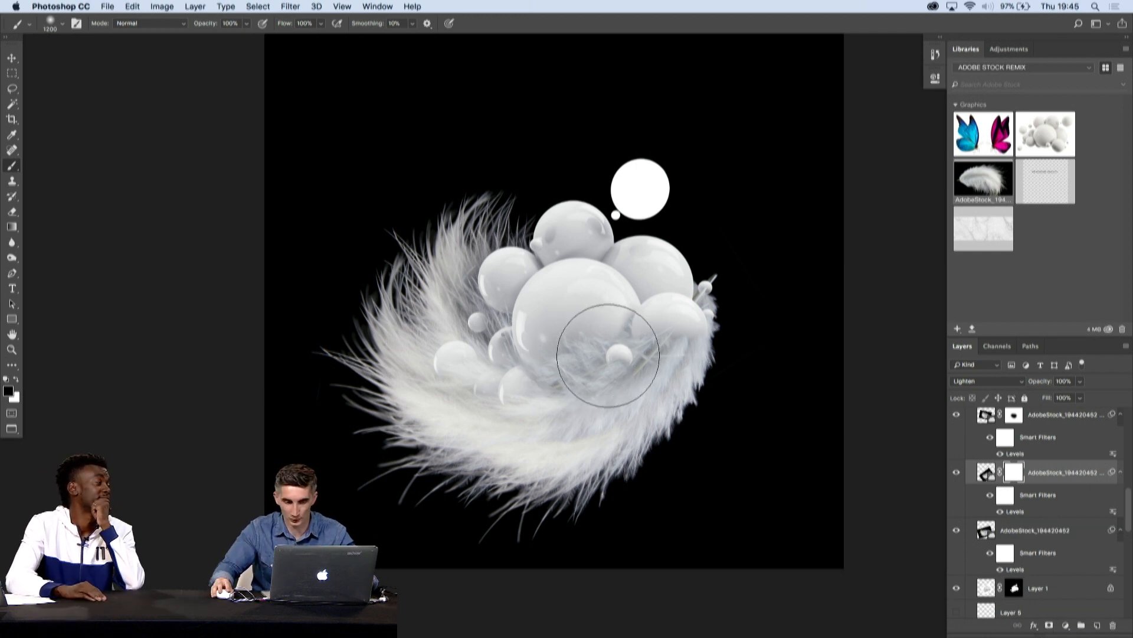
left_click_drag(608, 355, 585, 367)
key("super+z")
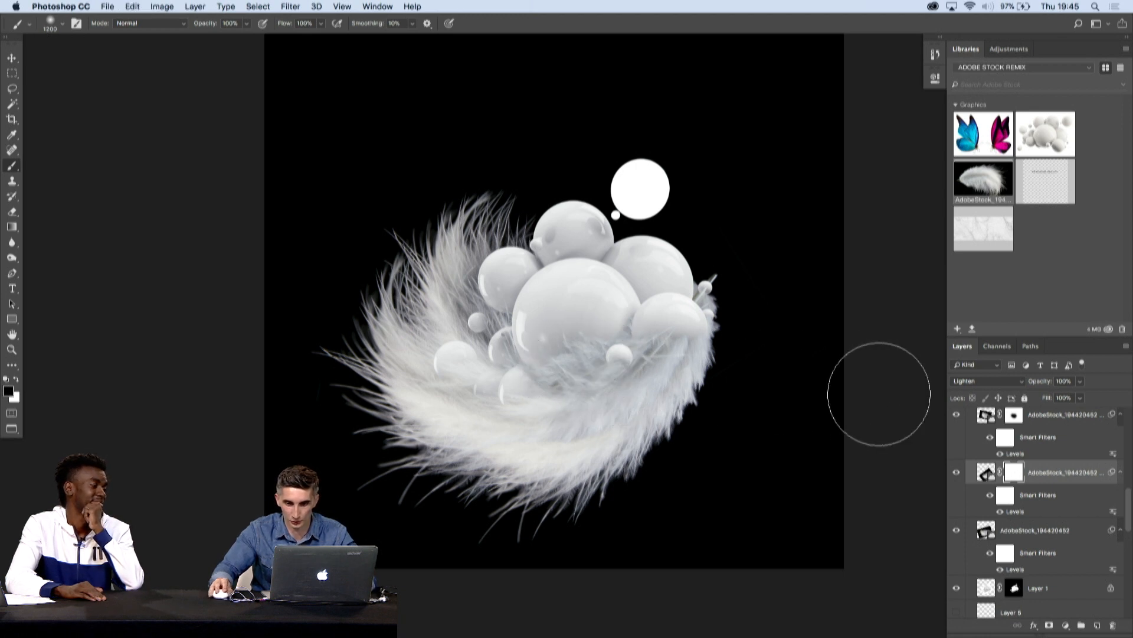
- Add a layer mask to the AdobeStock_194420452 feather and brush out its fur over the large central sphere
left_click(1017, 534)
left_click(1047, 625)
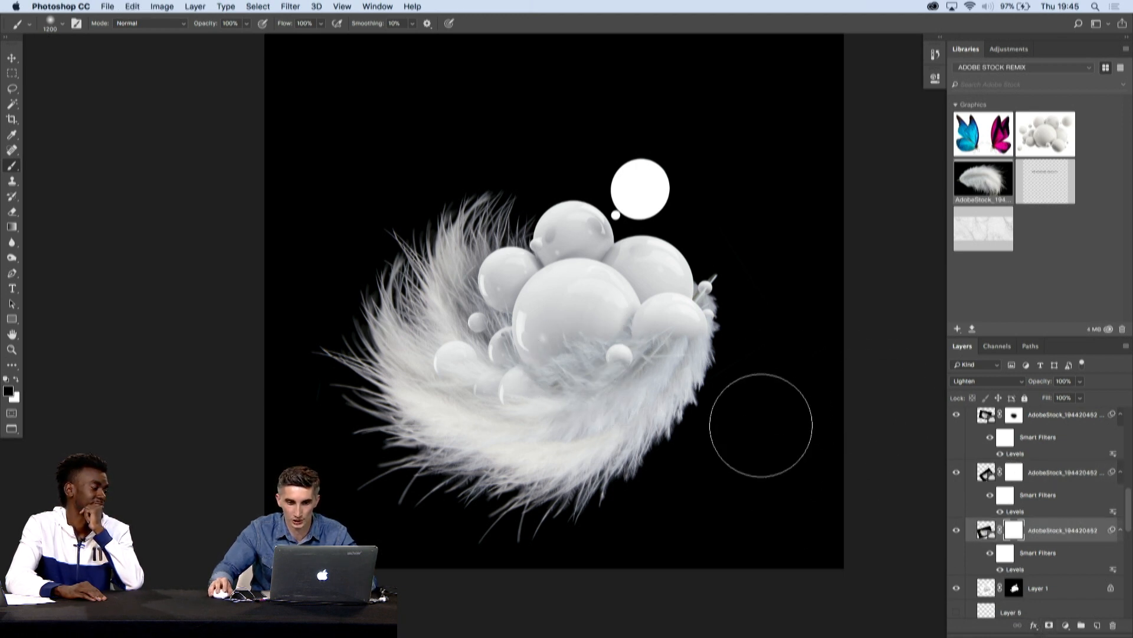
mouse_move(569, 354)
left_mouse_down()
mouse_move(578, 350)
mouse_move(571, 364)
left_mouse_up()
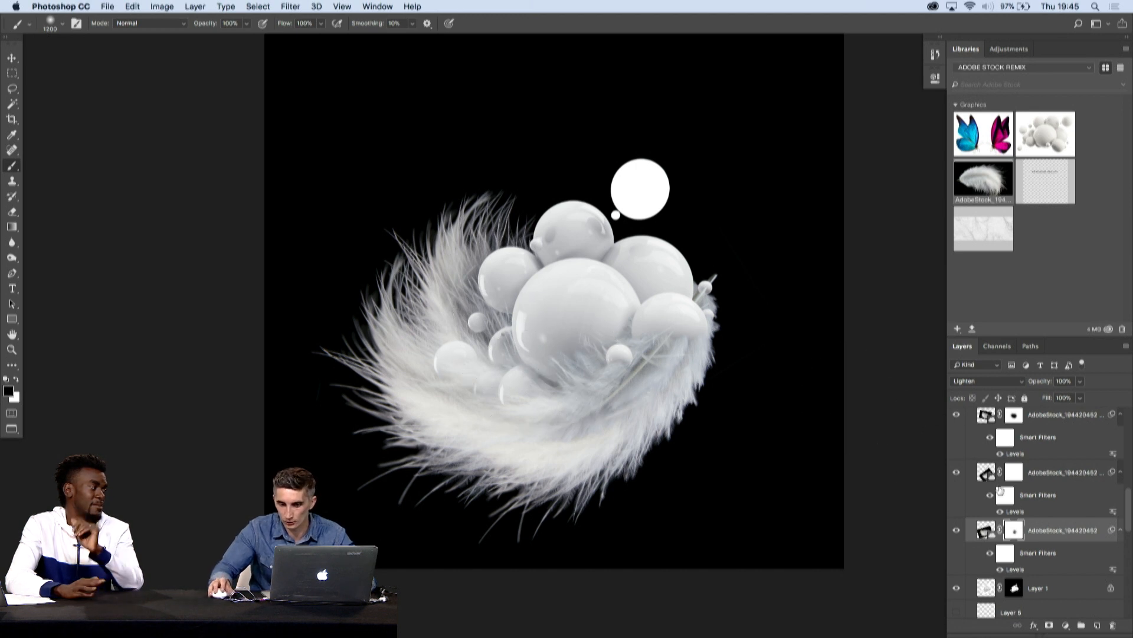
- Compare the feather layers by toggling their visibility and move the topmost feather slightly up and right
left_click(956, 474)
left_click(957, 474)
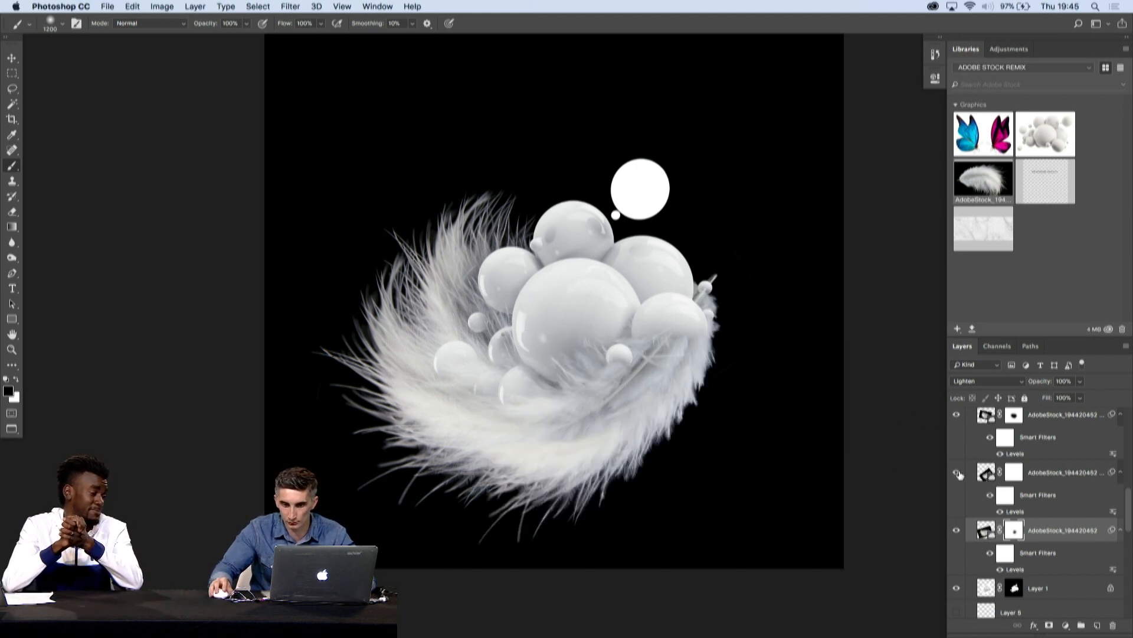
left_click(957, 419)
left_click(957, 418)
key("v")
left_click_drag(458, 241, 472, 237)
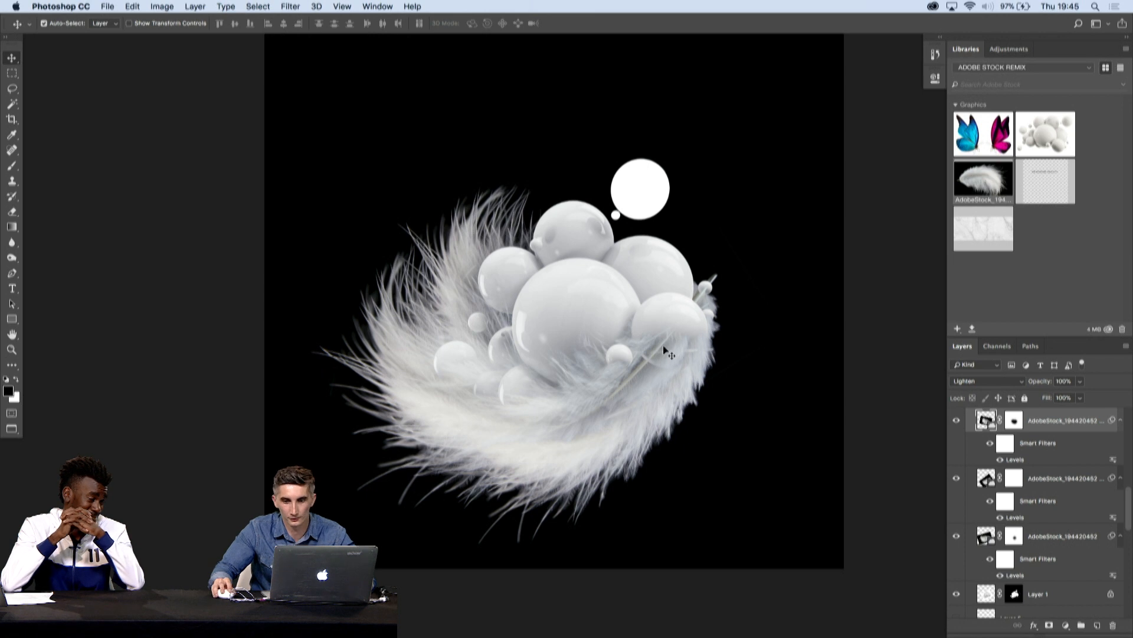
- Brush black on the masks of the two upper feather layers to clear fur from the right-hand sphere
left_click(1014, 427)
key("b")
mouse_move(621, 379)
left_mouse_down()
mouse_move(679, 346)
mouse_move(655, 349)
mouse_move(638, 358)
mouse_move(687, 372)
left_mouse_up()
left_click(956, 479)
left_click(956, 479)
left_click(1014, 482)
key("super+z")
key("v")
left_click(670, 277)
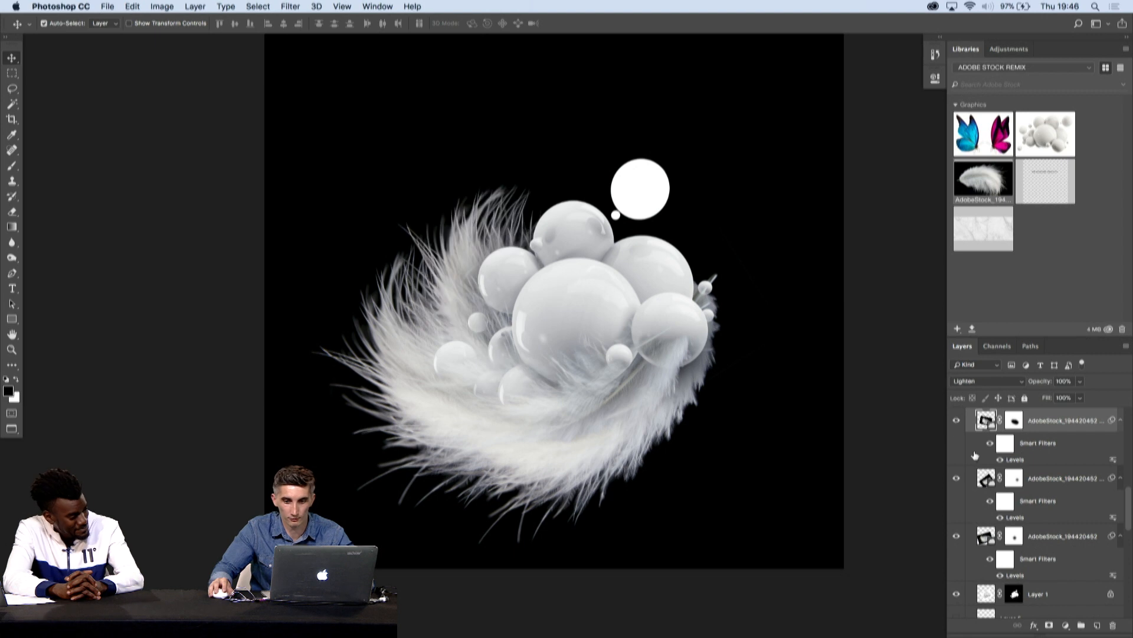
- Find the Layer 1 copy spheres layer in the SPHERES group and make it visible
scroll(980, 473, "down", 4)
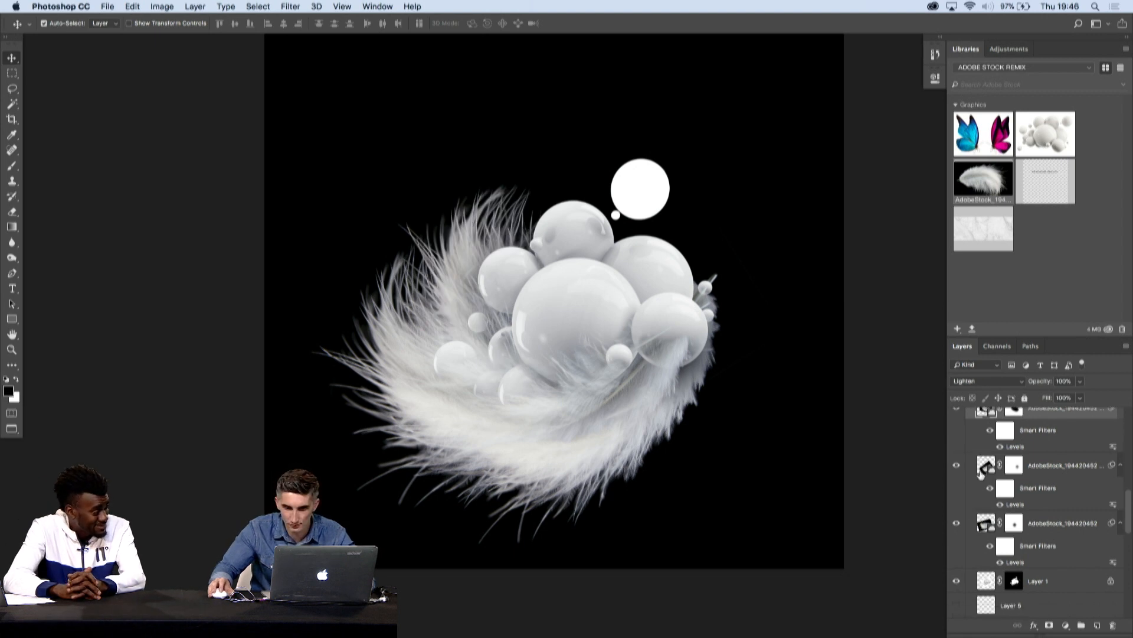
scroll(980, 481, "down", 10)
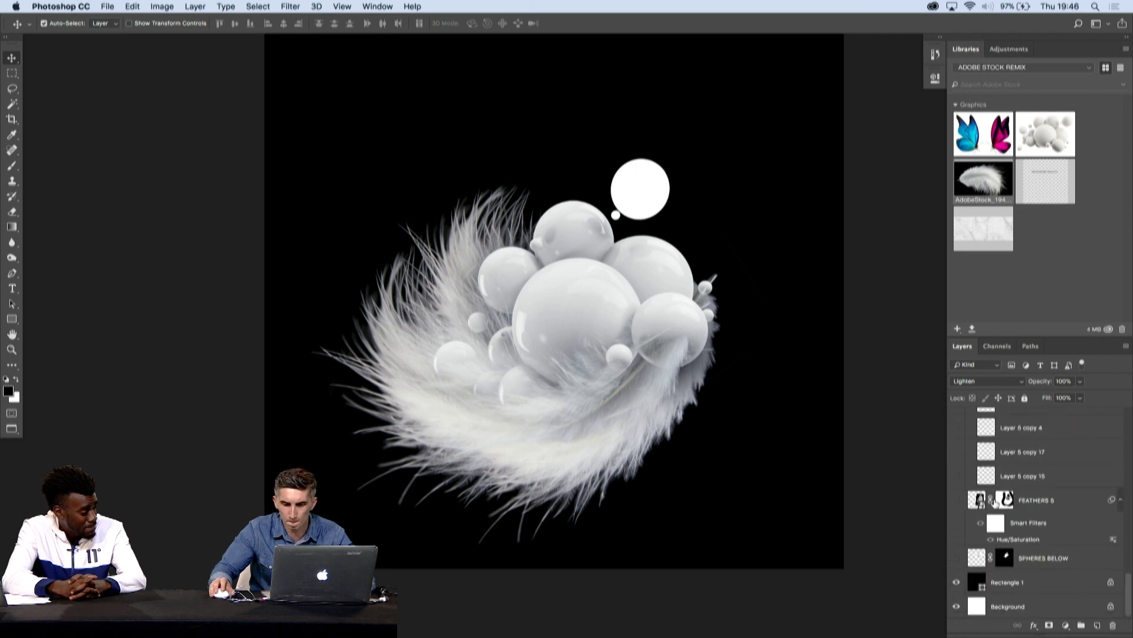
scroll(981, 505, "up", 5)
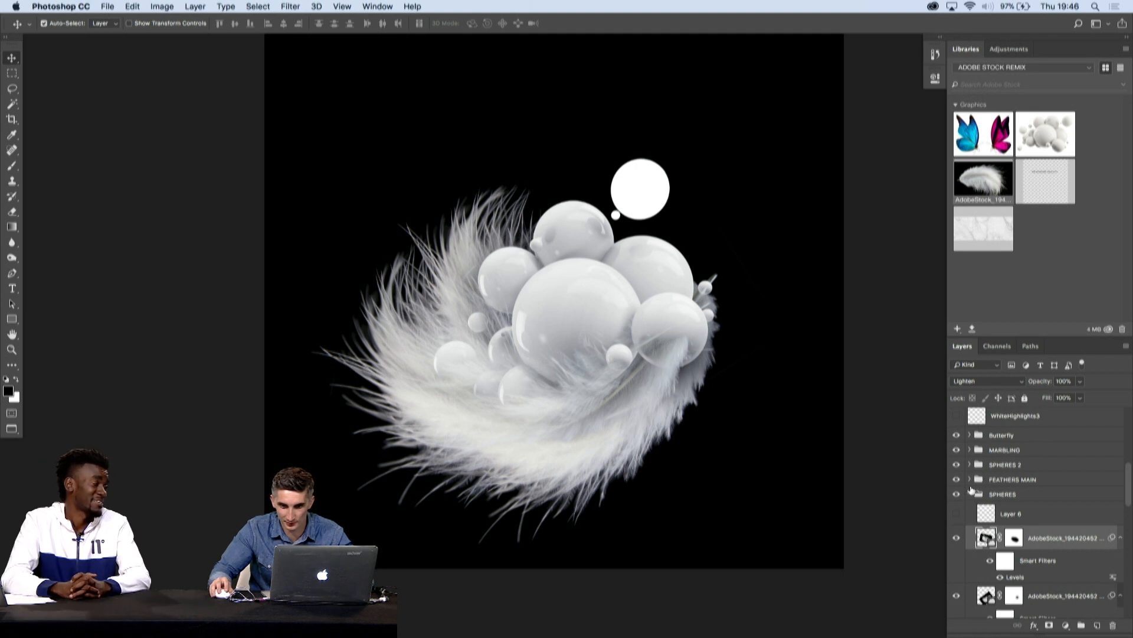
scroll(985, 562, "down", 5)
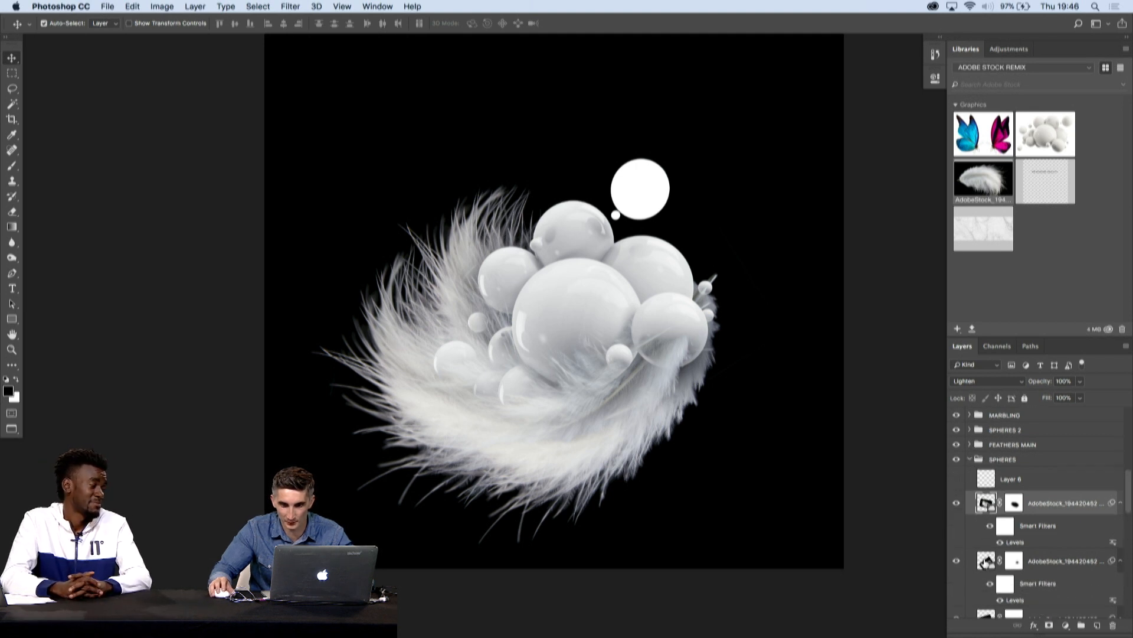
scroll(980, 556, "up", 5)
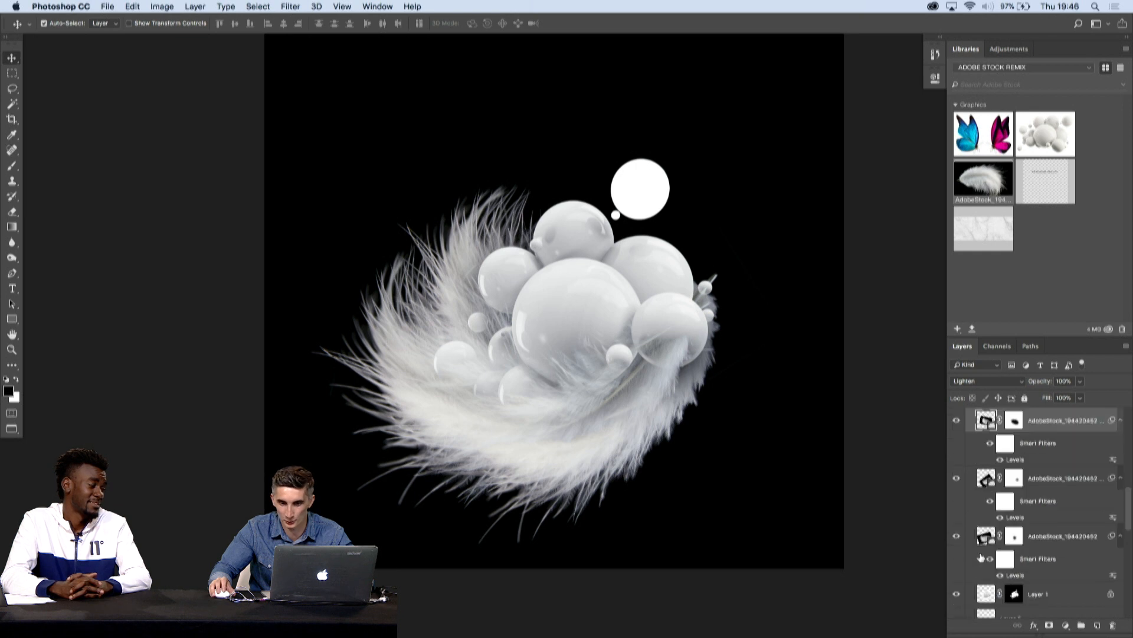
left_click(959, 549)
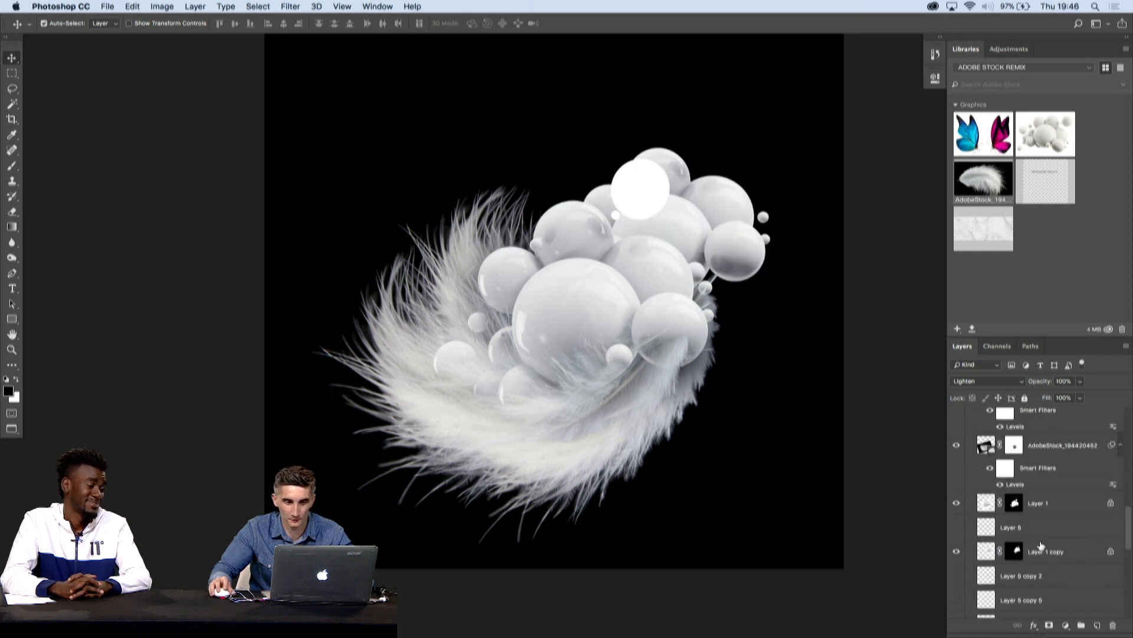
- Duplicate the white feather layer at the lower right of the sphere cluster, offsetting the copy slightly
left_click(746, 254)
left_click(680, 183)
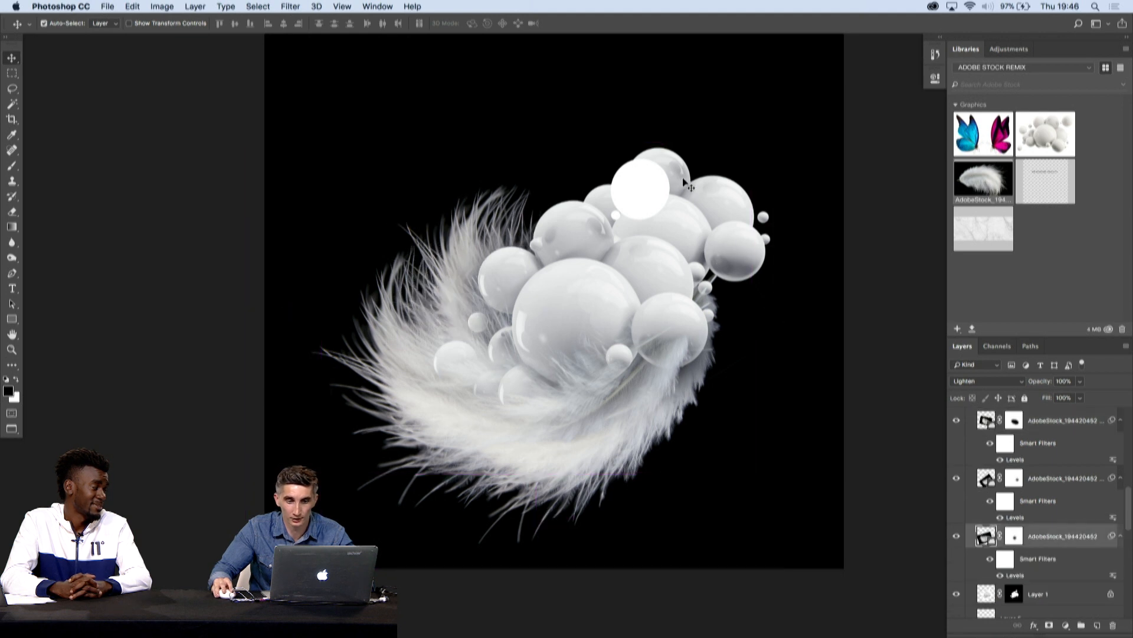
left_click(652, 185)
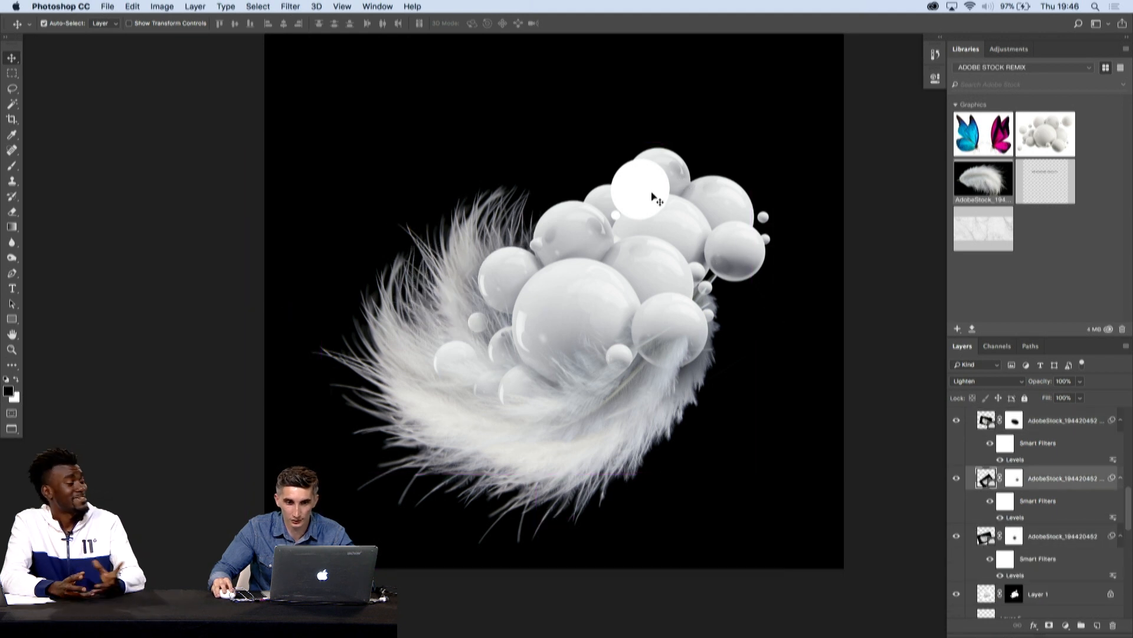
left_click(668, 401)
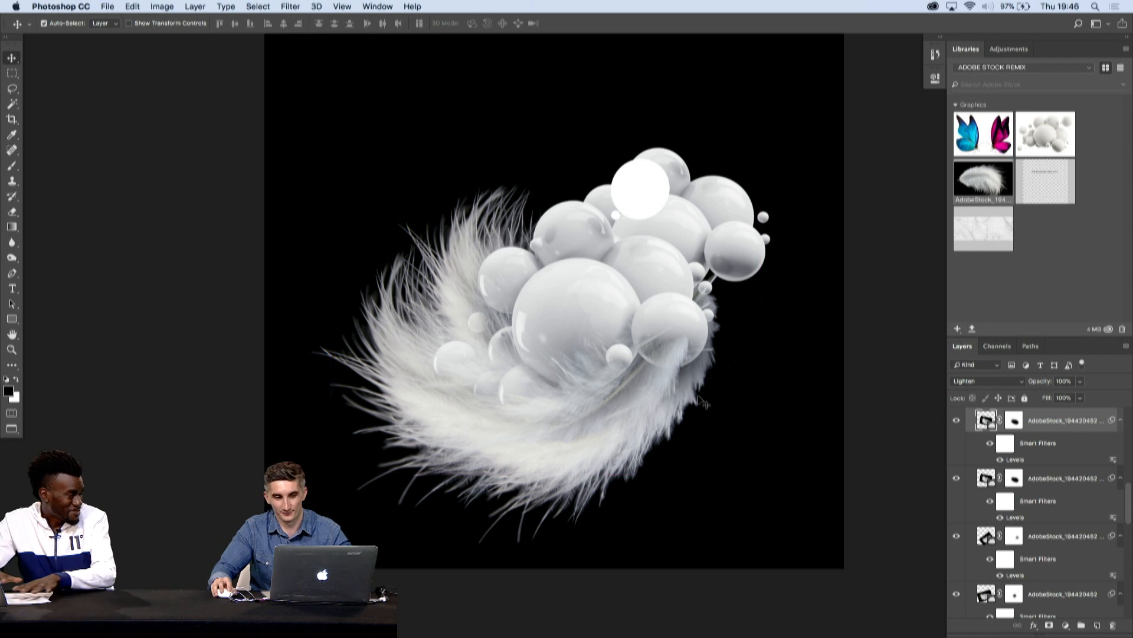
left_click_drag(699, 399, 647, 482)
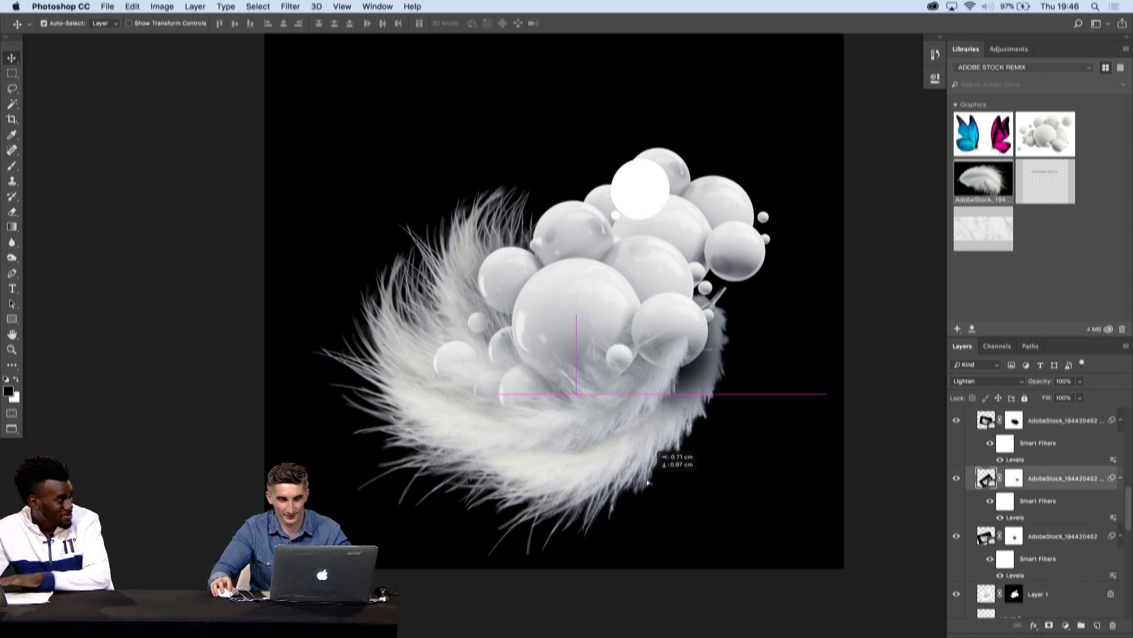
- Rotate the feather copy about -23 degrees and move it beneath the right-hand spheres, then rotate it about -3 degrees more
key("super+t")
left_click_drag(856, 367, 801, 262)
left_click_drag(652, 366, 732, 326)
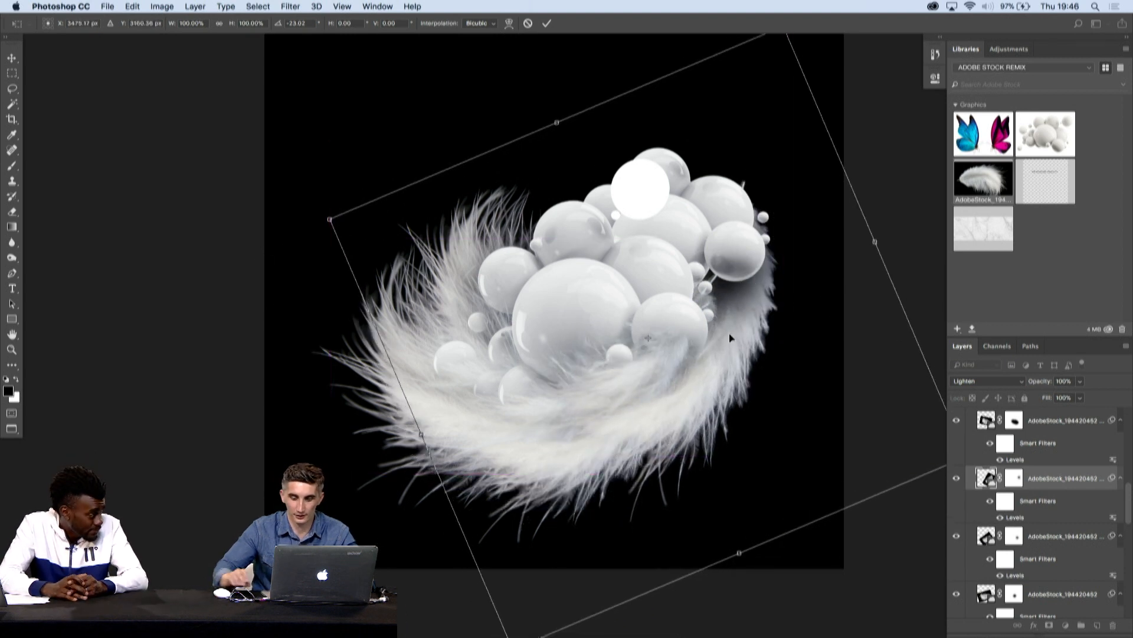
key("Return")
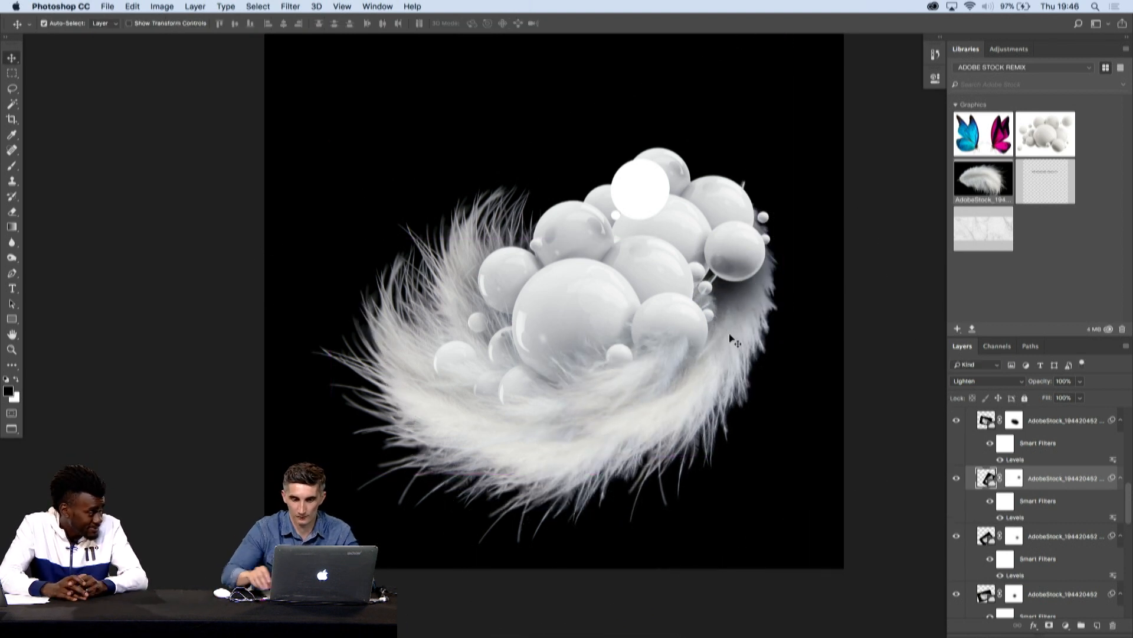
key("super+t")
mouse_move(892, 284)
left_mouse_down()
mouse_move(890, 255)
mouse_move(885, 271)
left_mouse_up()
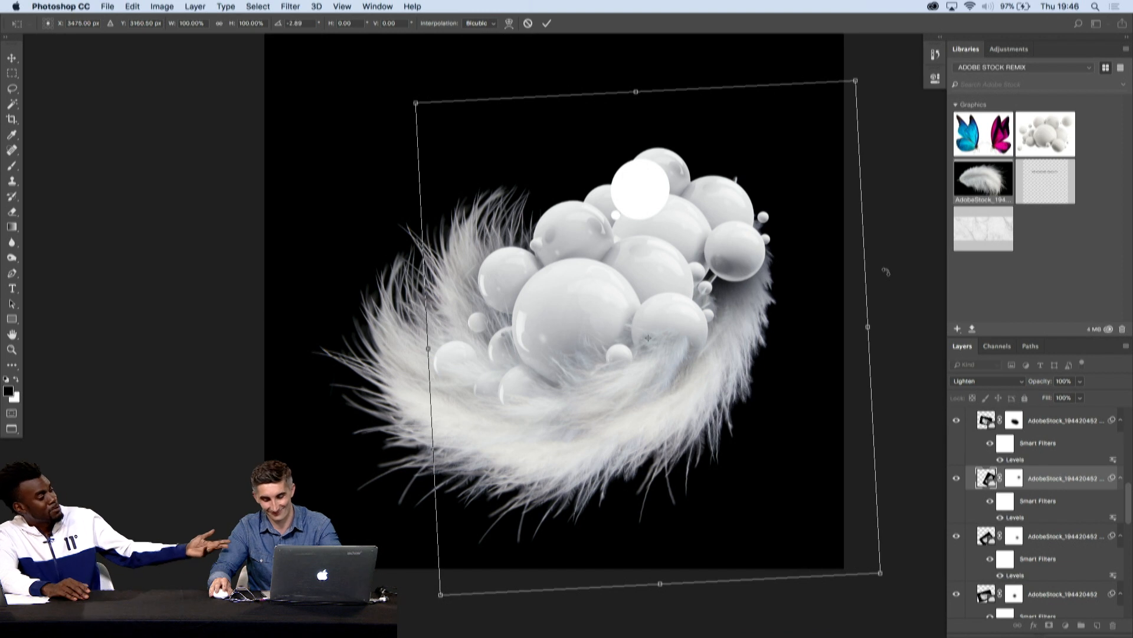
key("Return")
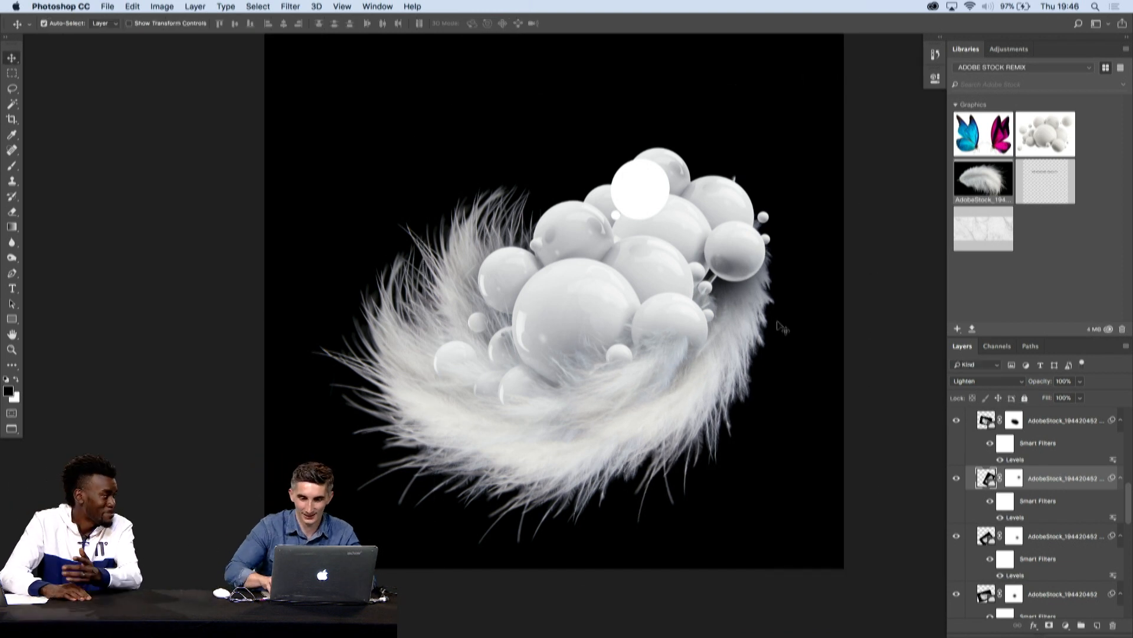
- Check what the topmost feather layer contributes by toggling its visibility off and on
left_click(1014, 483)
left_click(770, 274)
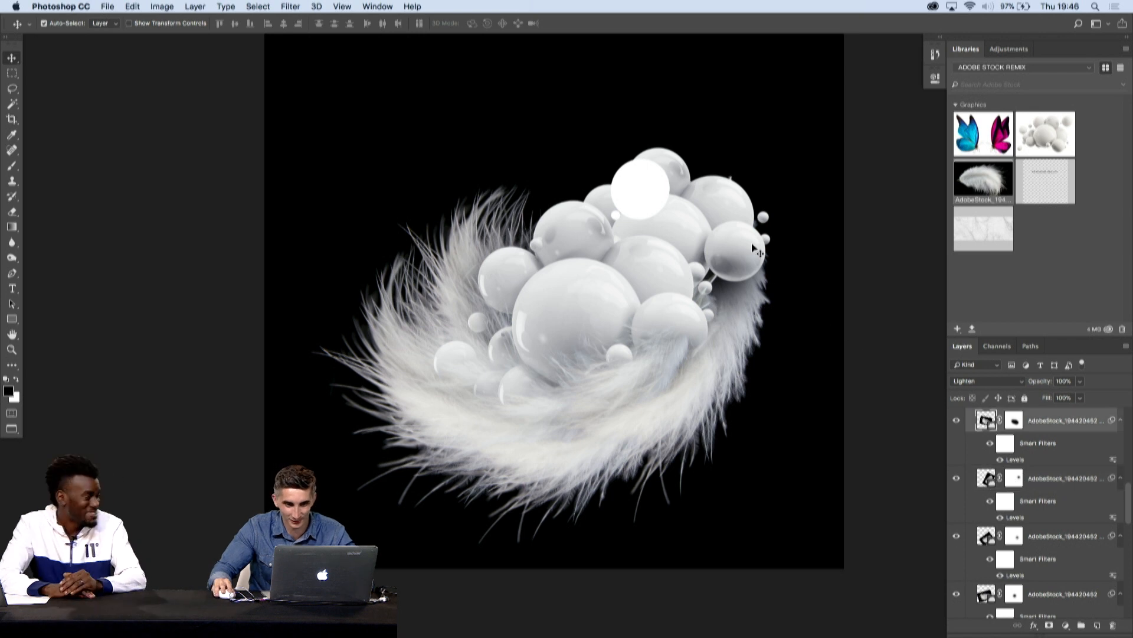
left_click(957, 421)
left_click(957, 421)
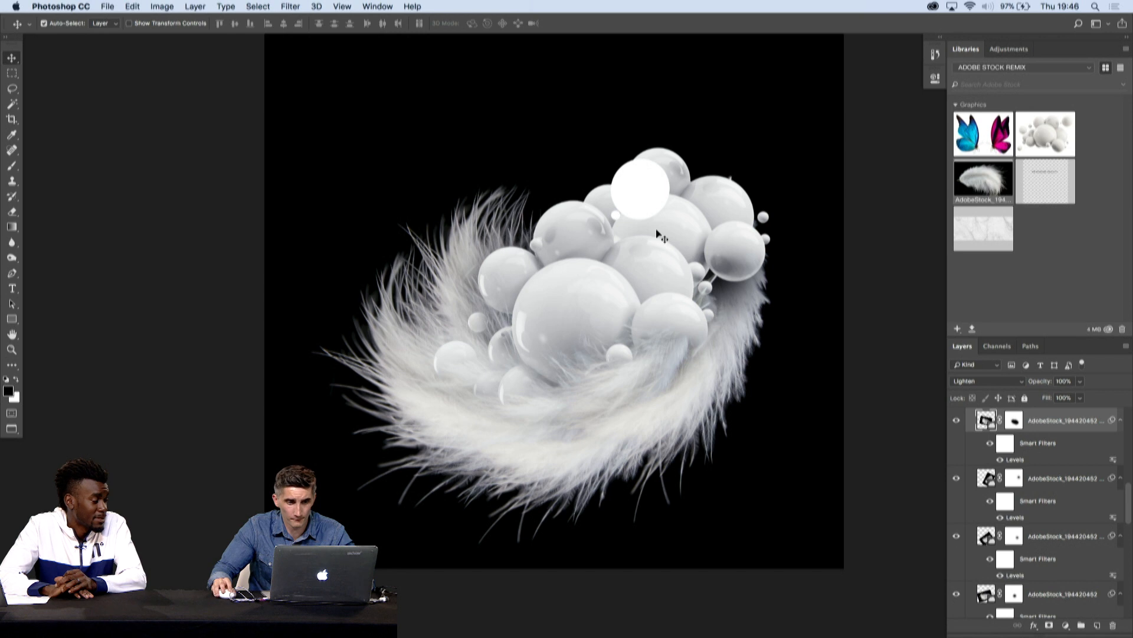
key("Tab")
key("Tab")
left_click_drag(669, 251, 679, 278)
key("super+z")
- Give the layer list more height and bring the feather layers of the SPHERES group into view
scroll(986, 448, "down", 10)
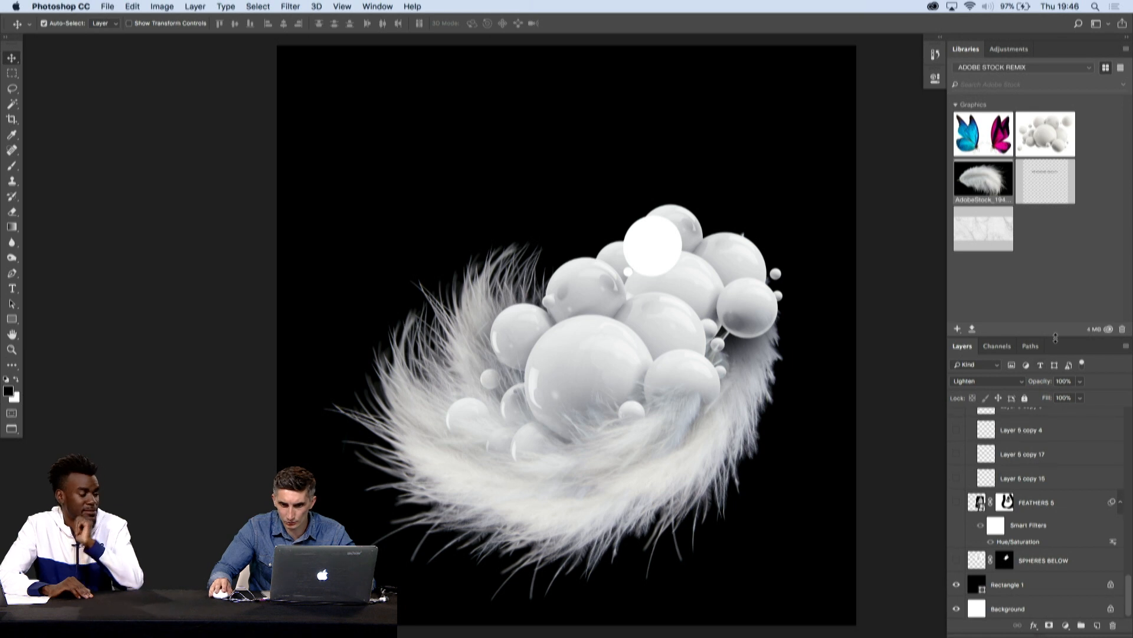
left_click_drag(1048, 338, 1030, 159)
scroll(1025, 326, "up", 5)
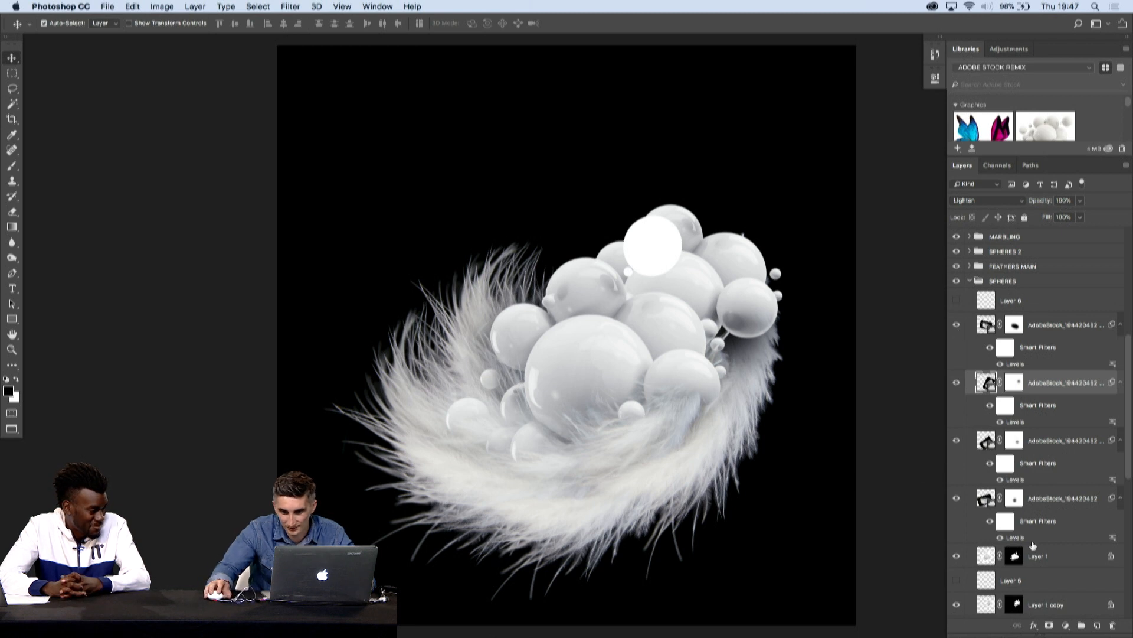
scroll(1022, 552, "down", 3)
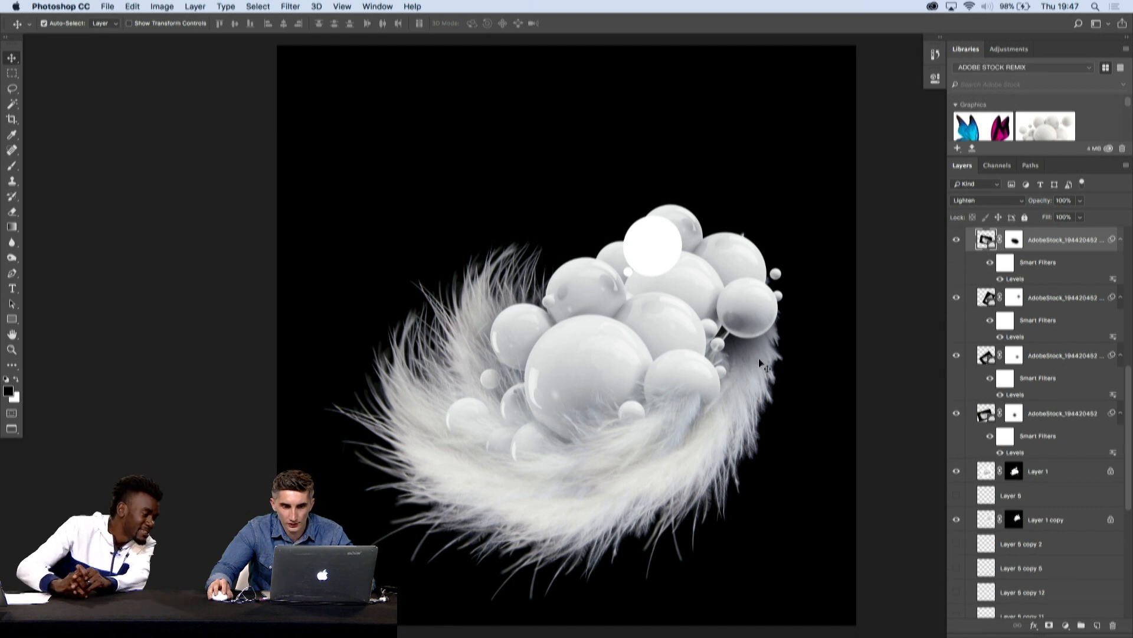
- Bring the rotated feather copy forward to the top of the SPHERES group, above Layer 6
left_click_drag(759, 358, 762, 382)
key("super+z")
key("super+bracketright")
key("super+bracketright")
- Paint white on the rotated feather copy's mask to bring its fur back over the right-hand sphere
left_click(1009, 242)
key("b")
left_click(738, 329)
key("x")
left_click(730, 329)
mouse_move(730, 330)
left_mouse_down()
mouse_move(738, 337)
mouse_move(719, 330)
mouse_move(714, 351)
left_mouse_up()
key("v")
left_click_drag(630, 447, 630, 462)
key("super+z")
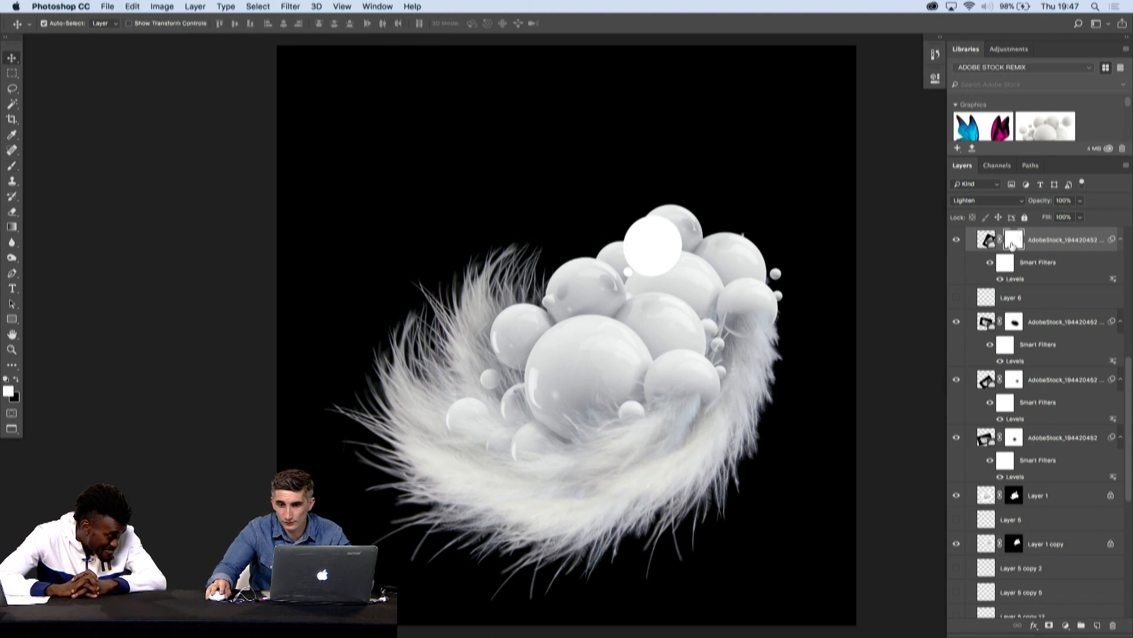
- Set the brush opacity to 38% and paint black on the top feather's mask over the large central sphere's lower part
key("b")
key("x")
mouse_move(689, 417)
left_mouse_down()
mouse_move(620, 417)
mouse_move(620, 405)
left_mouse_up()
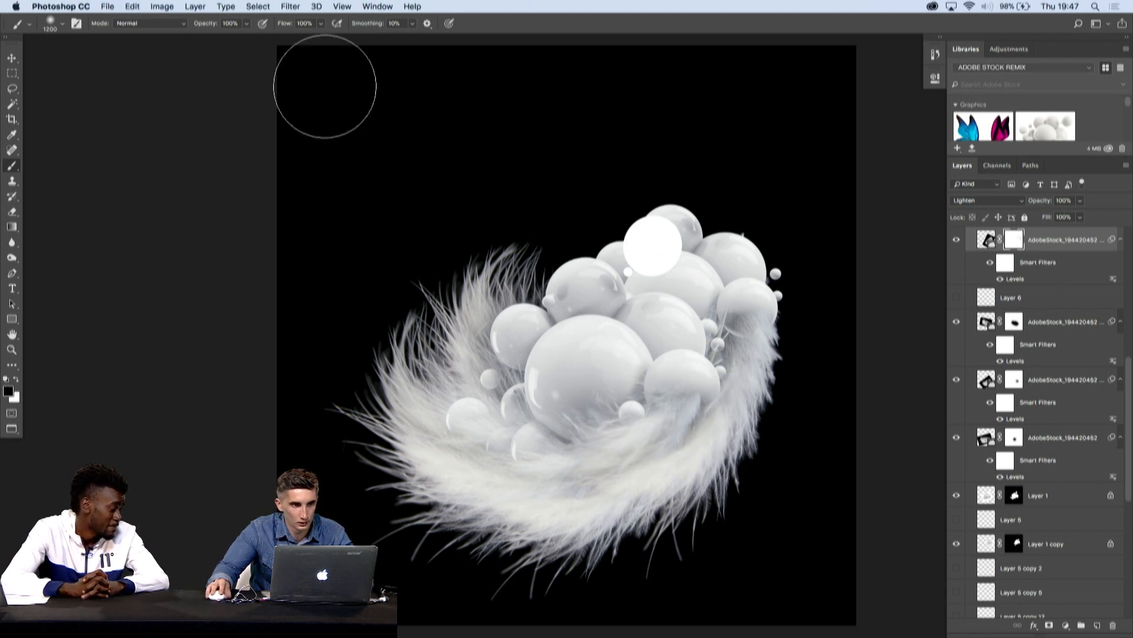
left_click(245, 23)
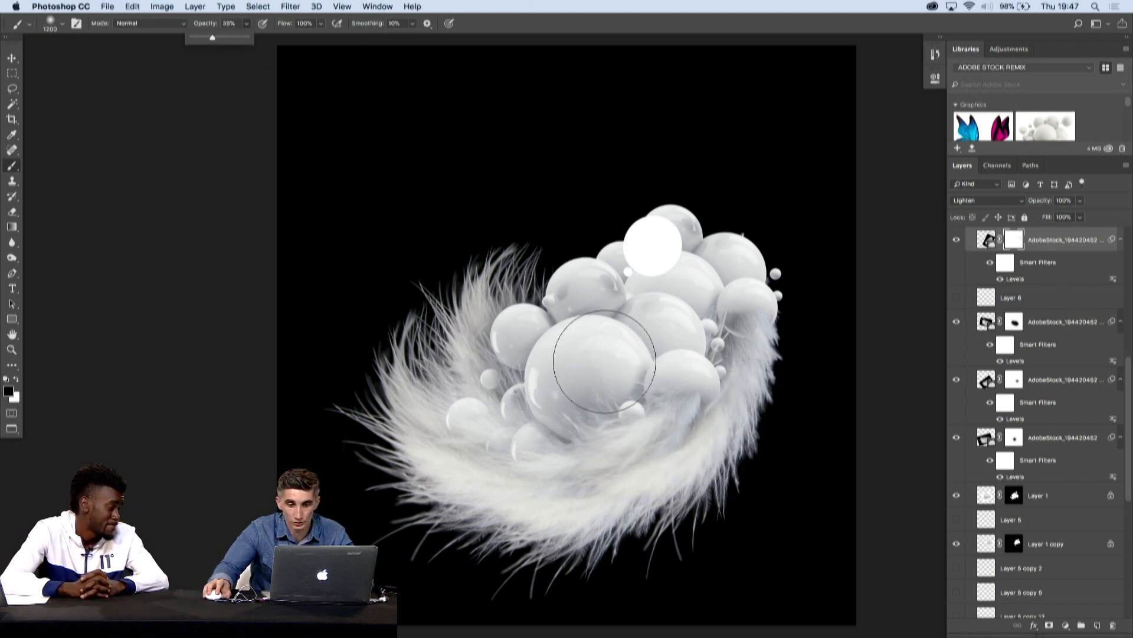
left_click(603, 410)
left_click(604, 413)
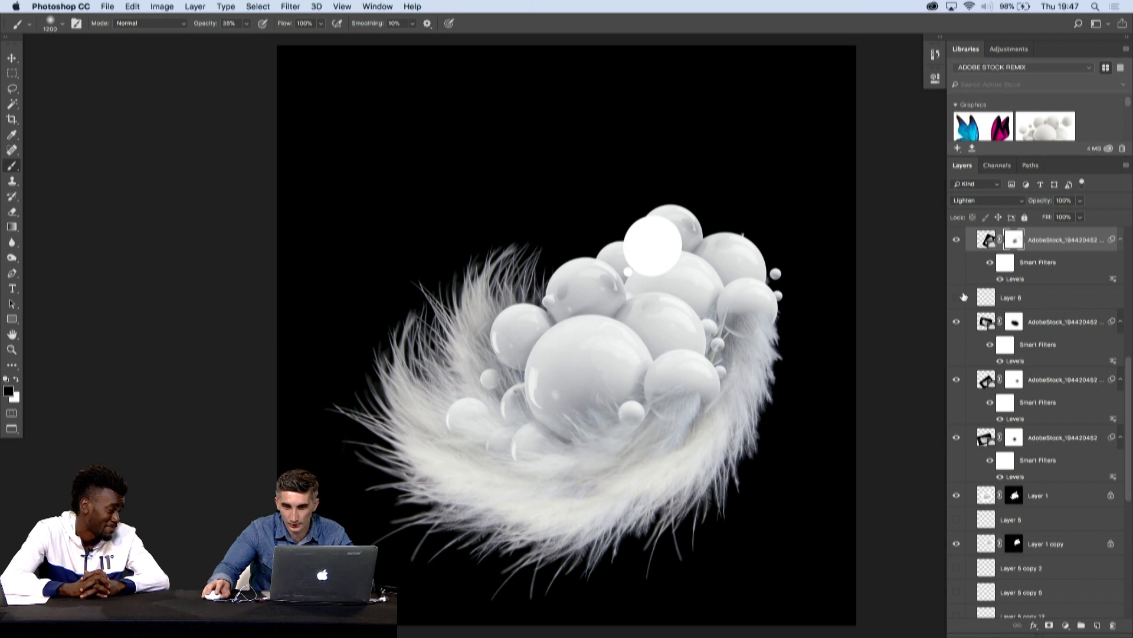
- Mask the third feather layer's fur off the large central sphere and paint white to restore strands below it
left_click(957, 323)
left_click(957, 326)
left_click(956, 381)
left_click(956, 380)
left_click(1013, 384)
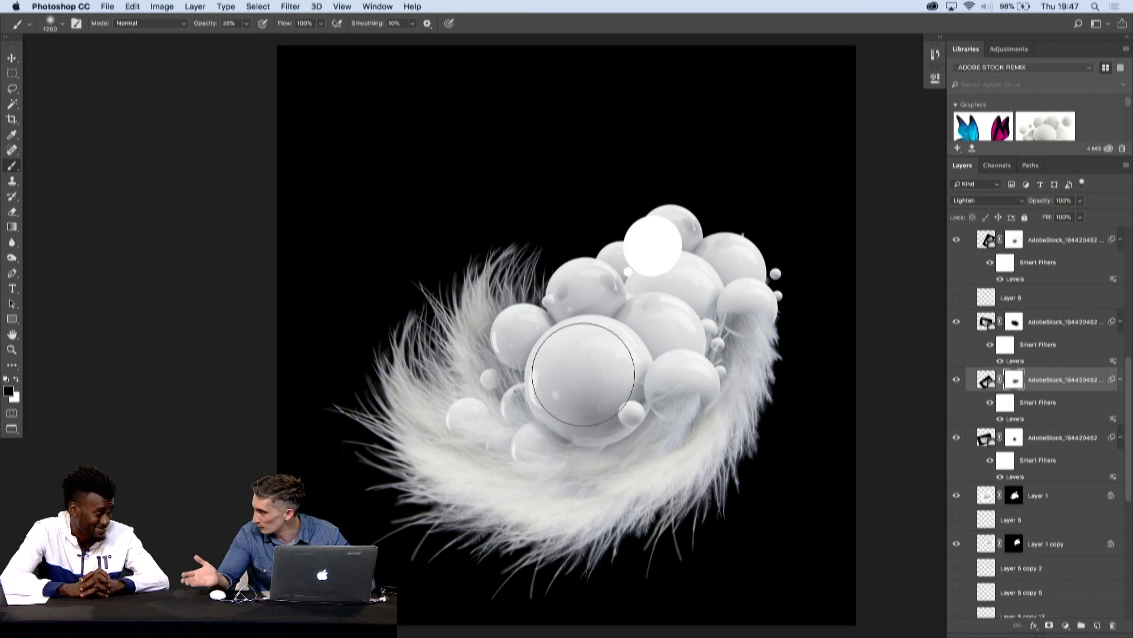
key("x")
left_click(620, 440)
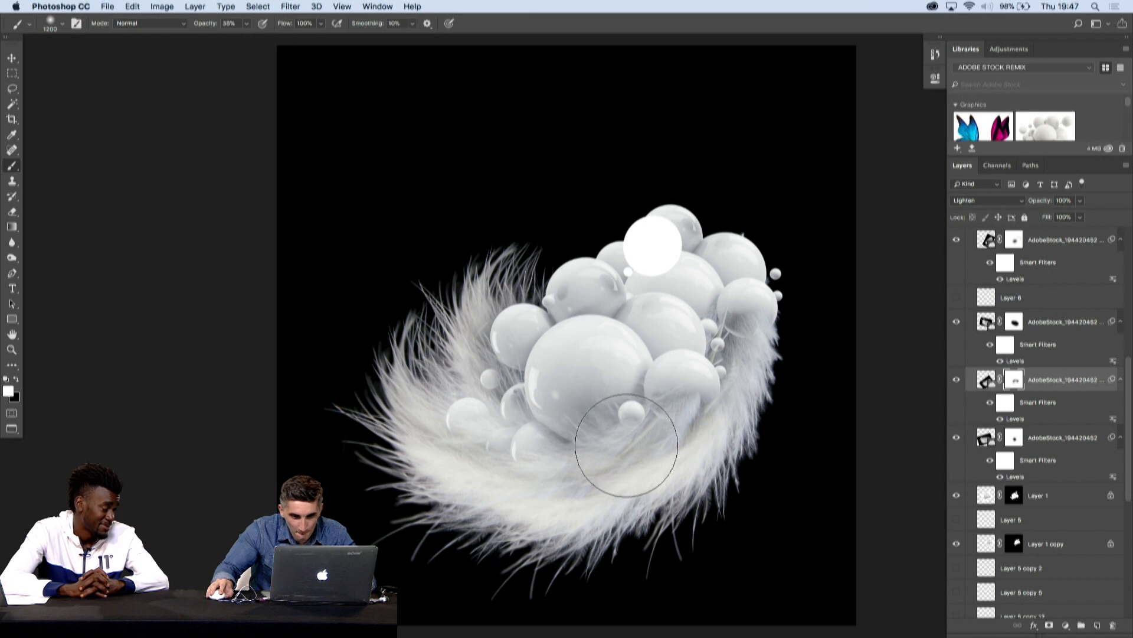
- Reduce the brush size to 300 and paint black on the mask to clear leftover fur along the central sphere's lower edge
key("bracketleft")
key("bracketleft")
key("bracketleft")
key("bracketleft")
key("bracketleft")
key("x")
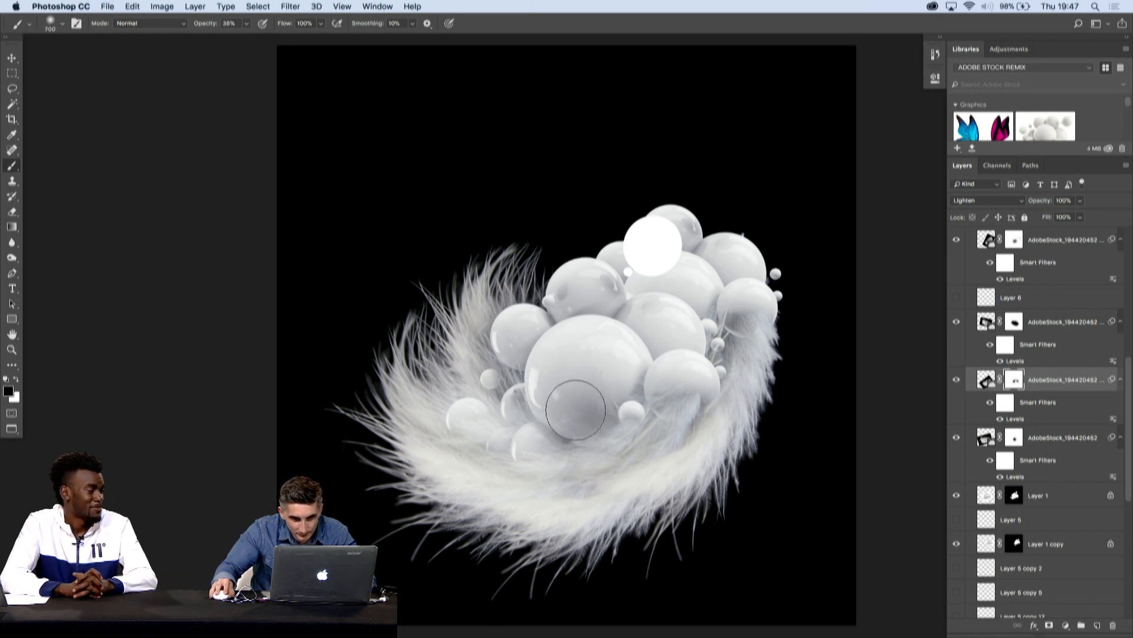
key("bracketleft")
key("bracketleft")
key("bracketleft")
key("bracketleft")
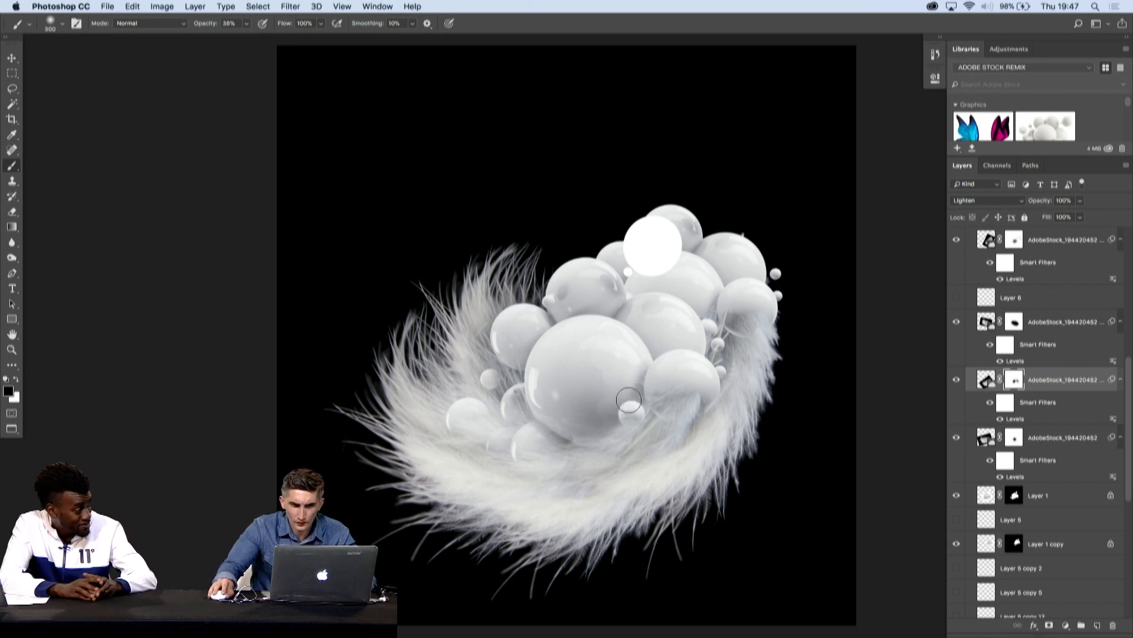
key("x")
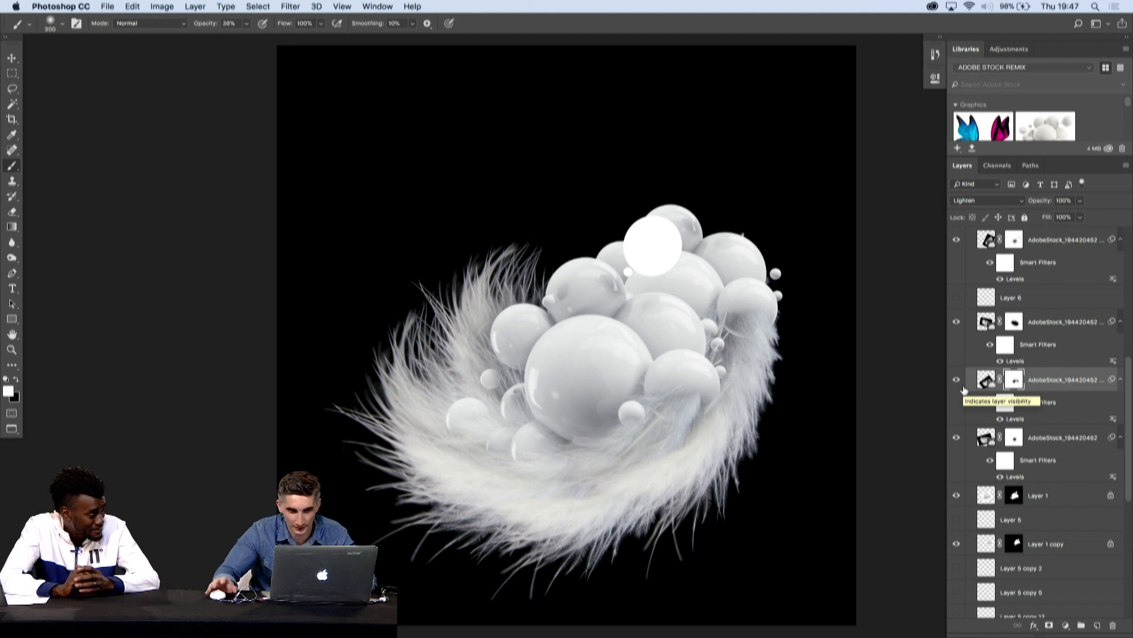
left_click_drag(869, 418, 852, 399)
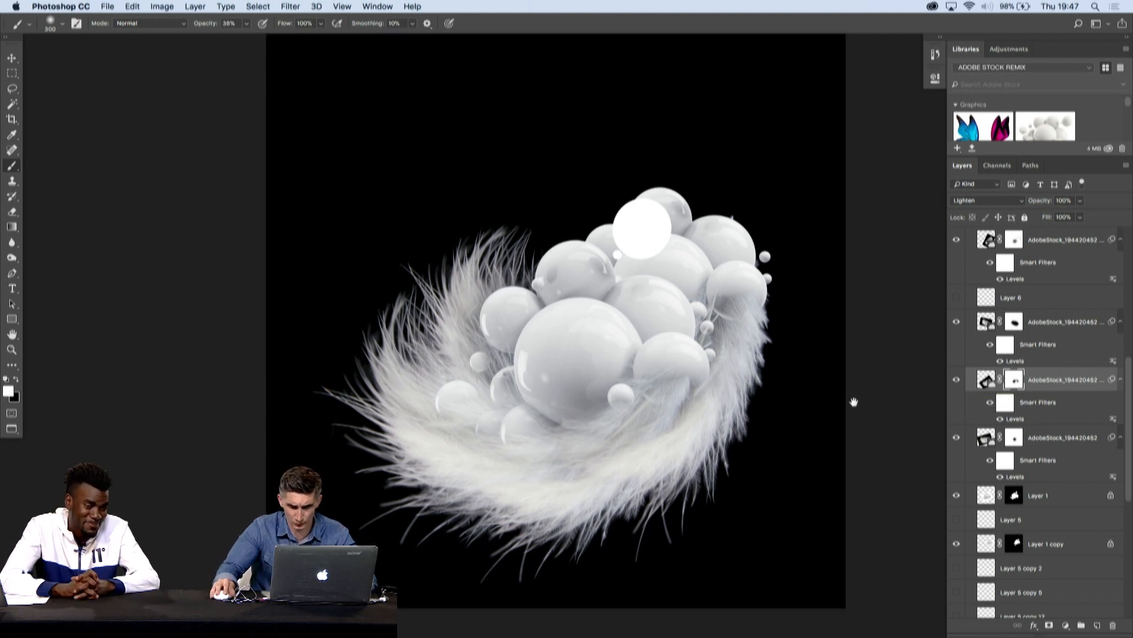
key("v")
left_click_drag(594, 521, 594, 510)
key("super+z")
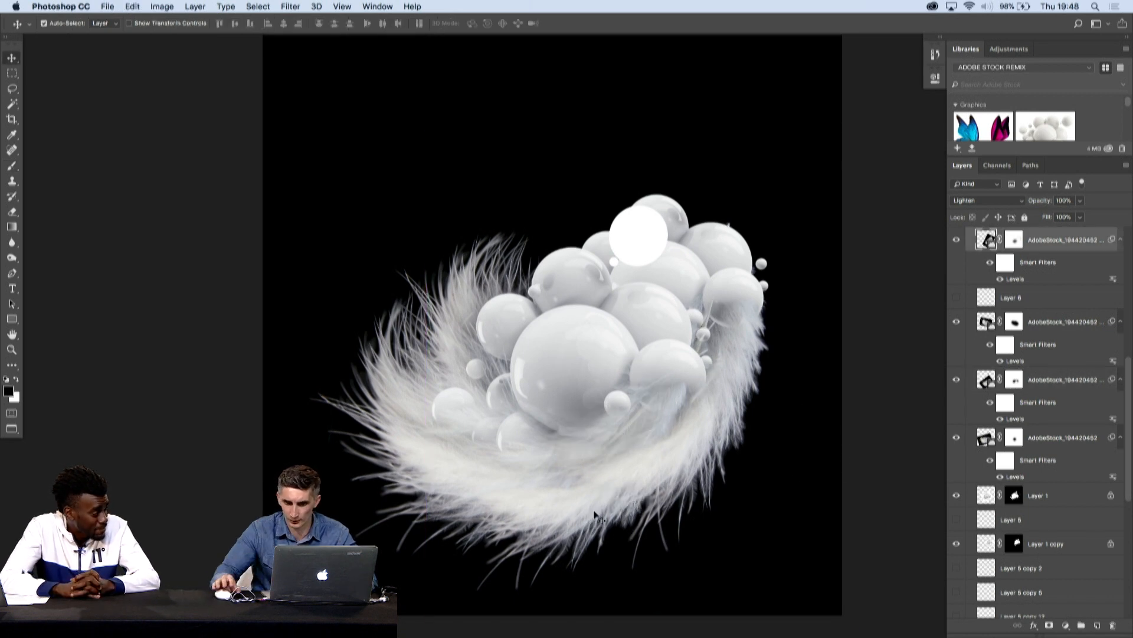
- Collapse the SPHERES group, expand FEATHERS MAIN and make its topmost feather layer visible
left_click(566, 525)
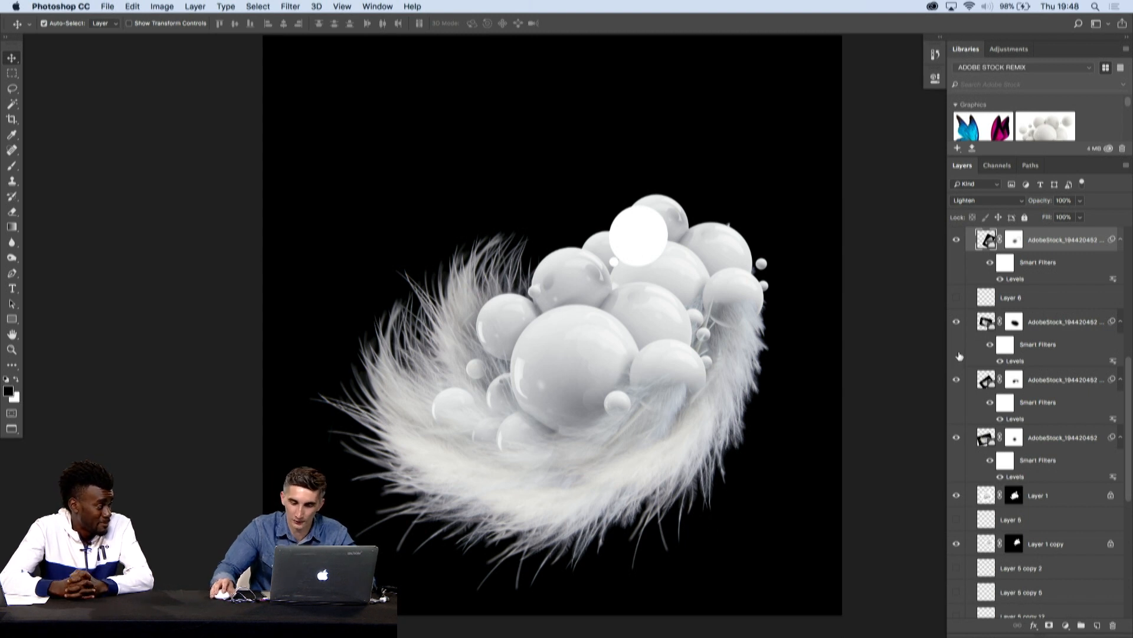
scroll(963, 357, "down", 1)
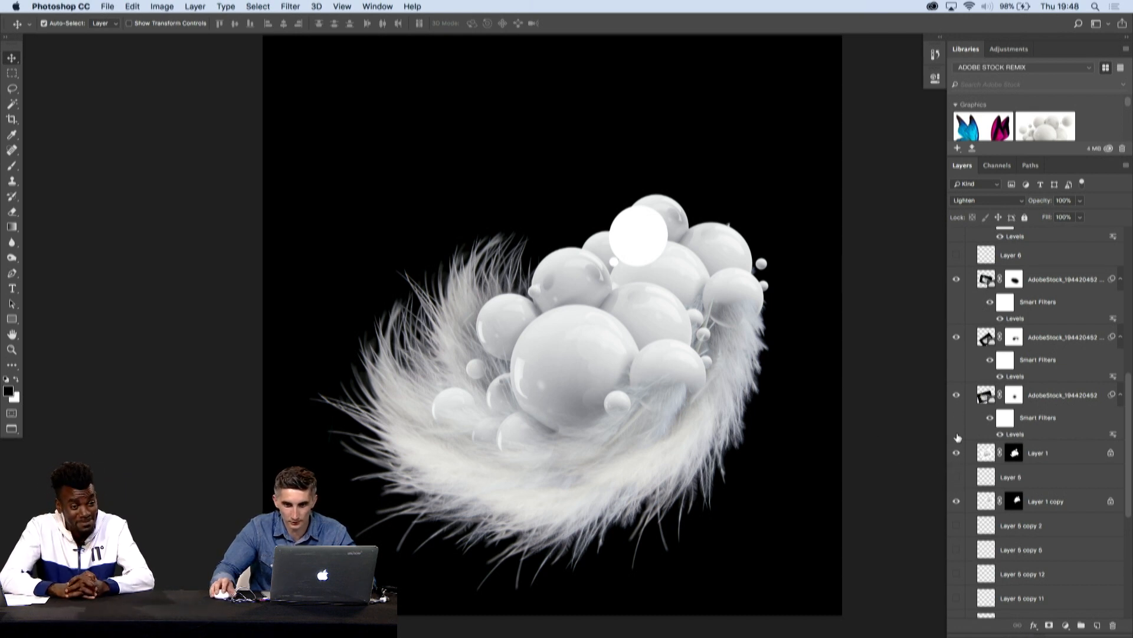
scroll(971, 425, "up", 10)
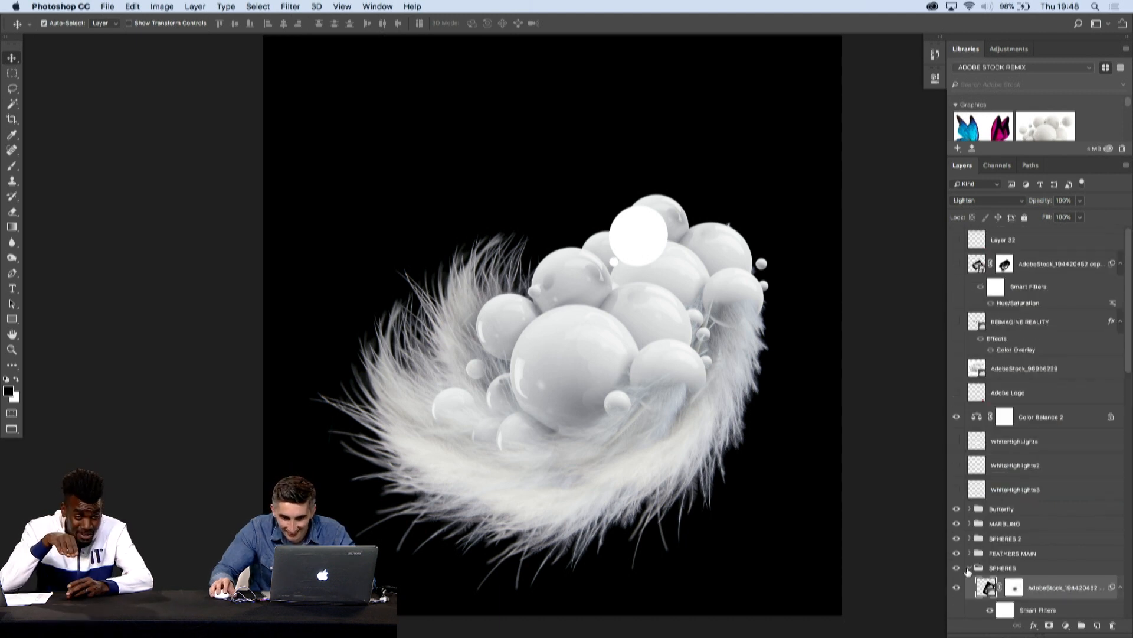
left_click(968, 569)
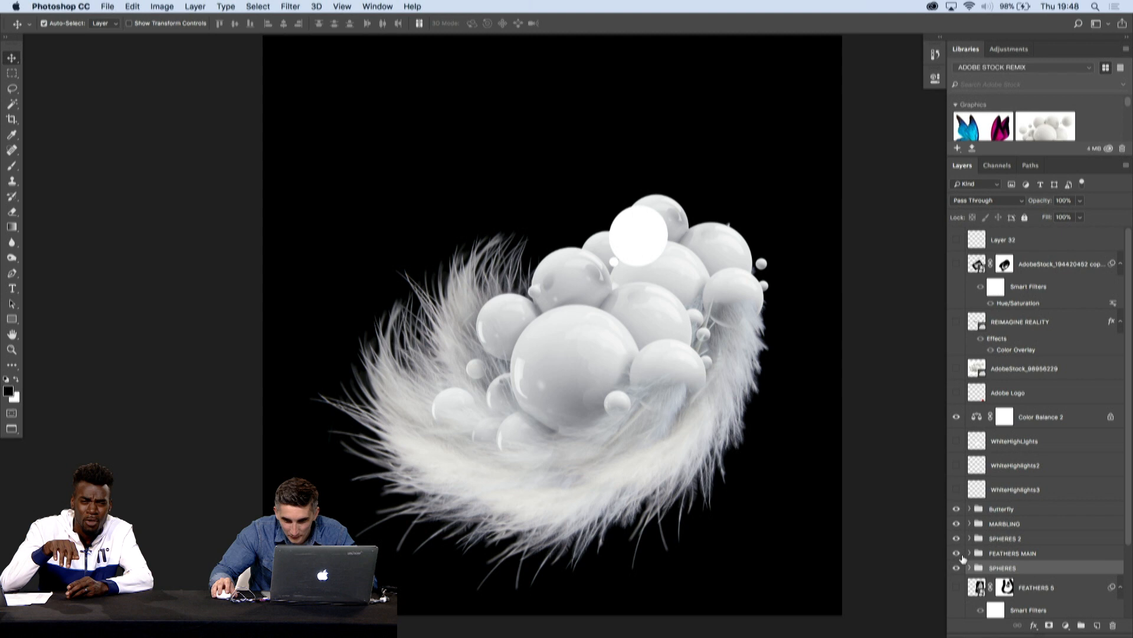
left_click(969, 554)
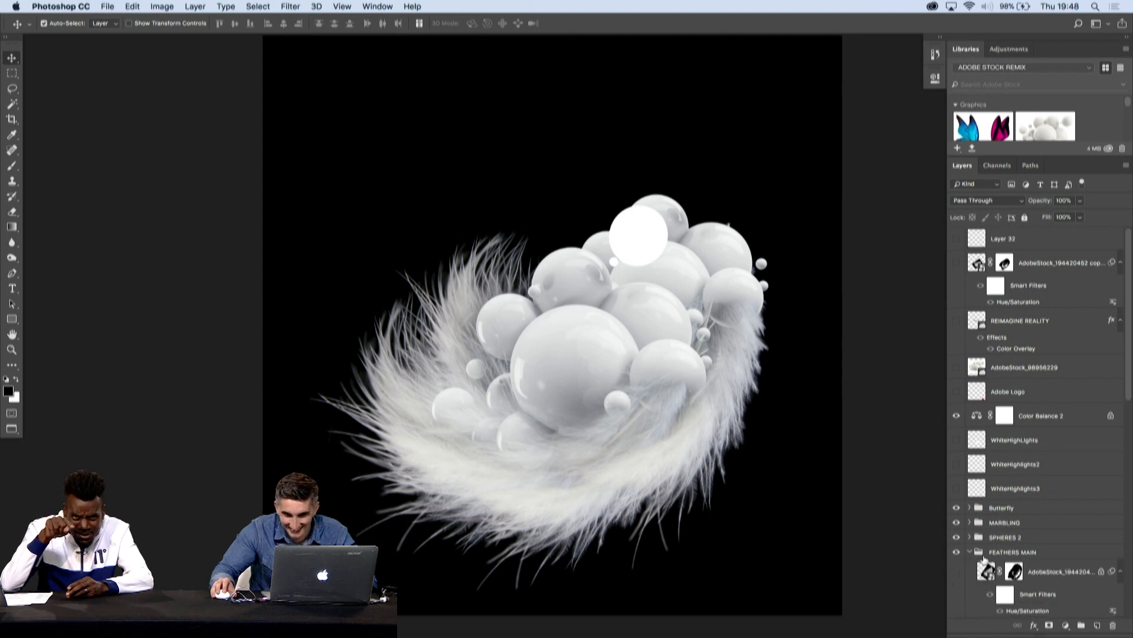
scroll(984, 559, "down", 2)
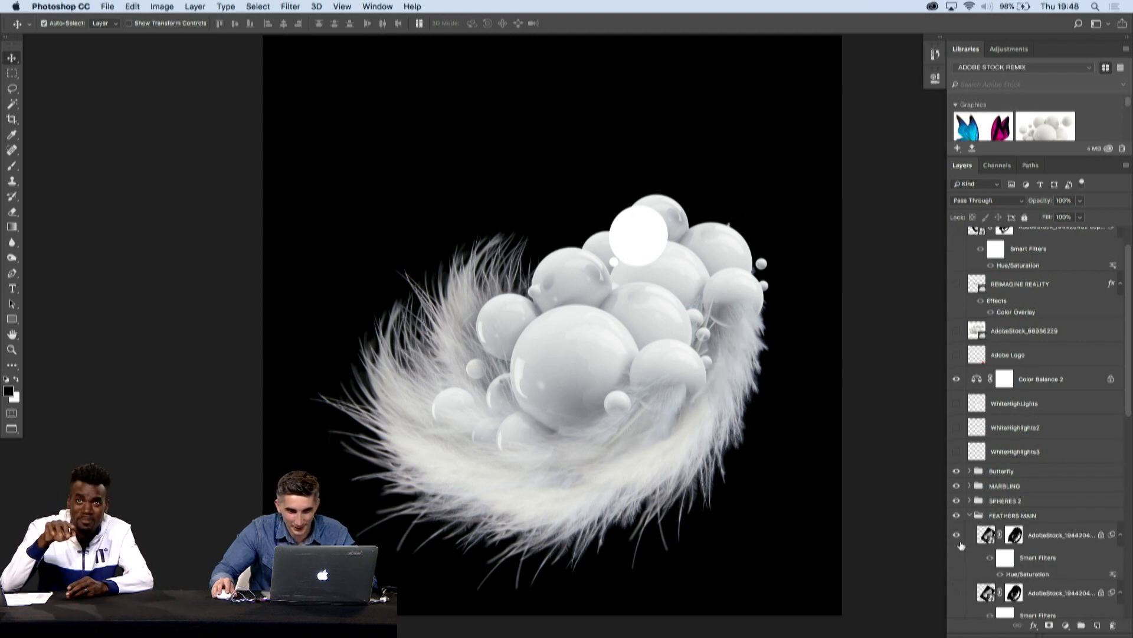
scroll(992, 546, "down", 7)
left_click(959, 477)
left_click(959, 477)
left_click(958, 478)
- Preview the third and fourth feather layers of FEATHERS MAIN by toggling their visibility, then collapse the group
left_click(957, 515)
left_click(957, 516)
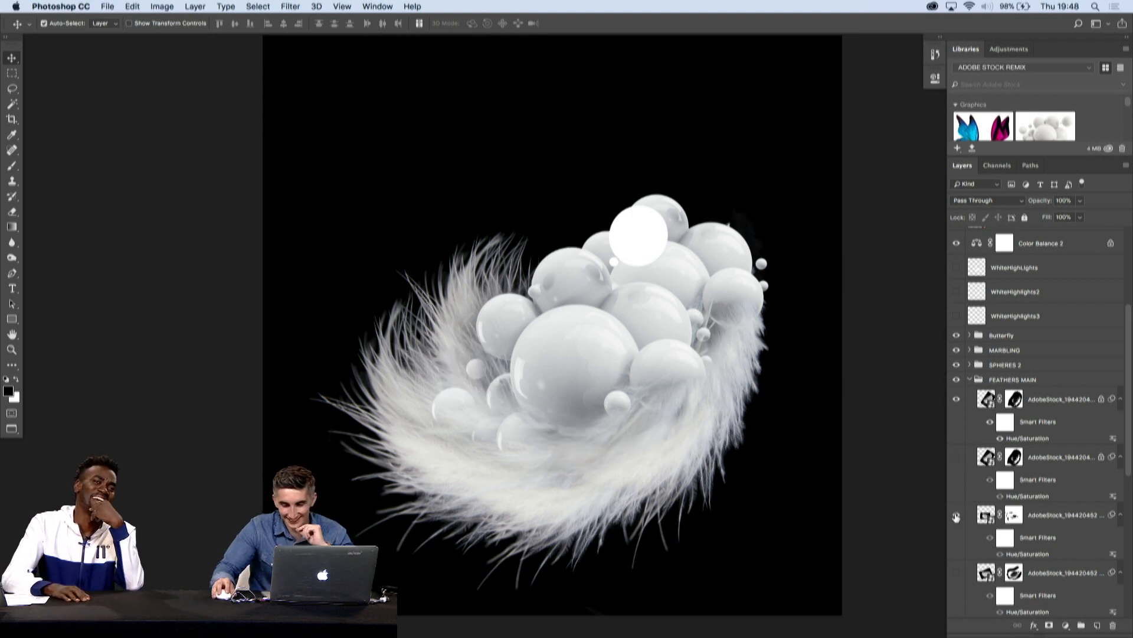
left_click(957, 517)
left_click(956, 517)
left_click(956, 574)
left_click(955, 574)
left_click(956, 574)
left_click(956, 574)
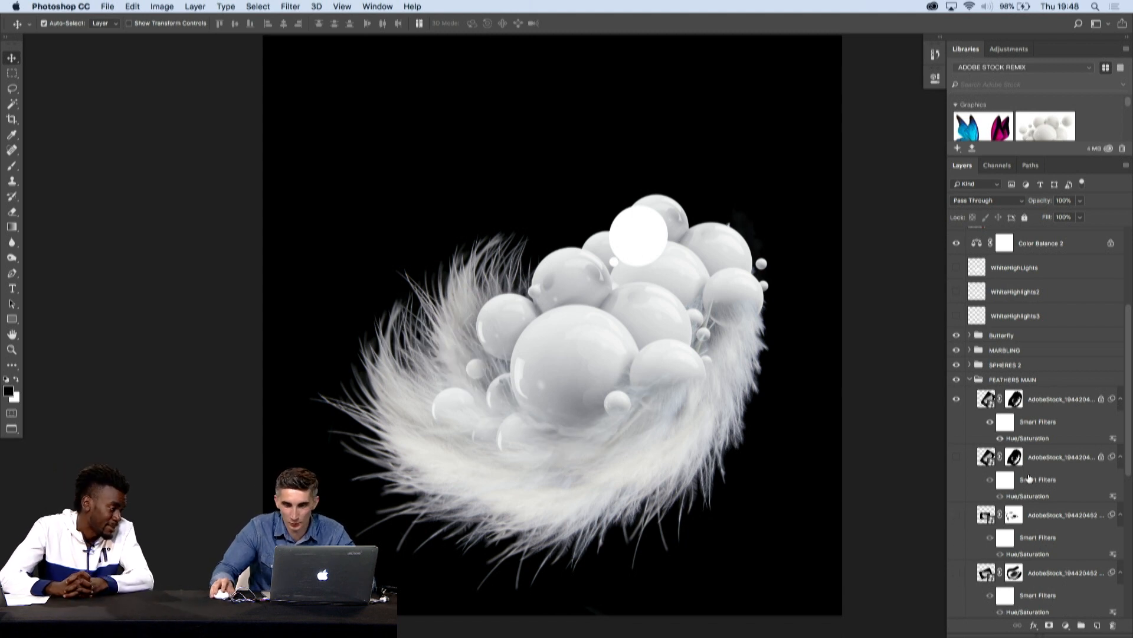
left_click(969, 380)
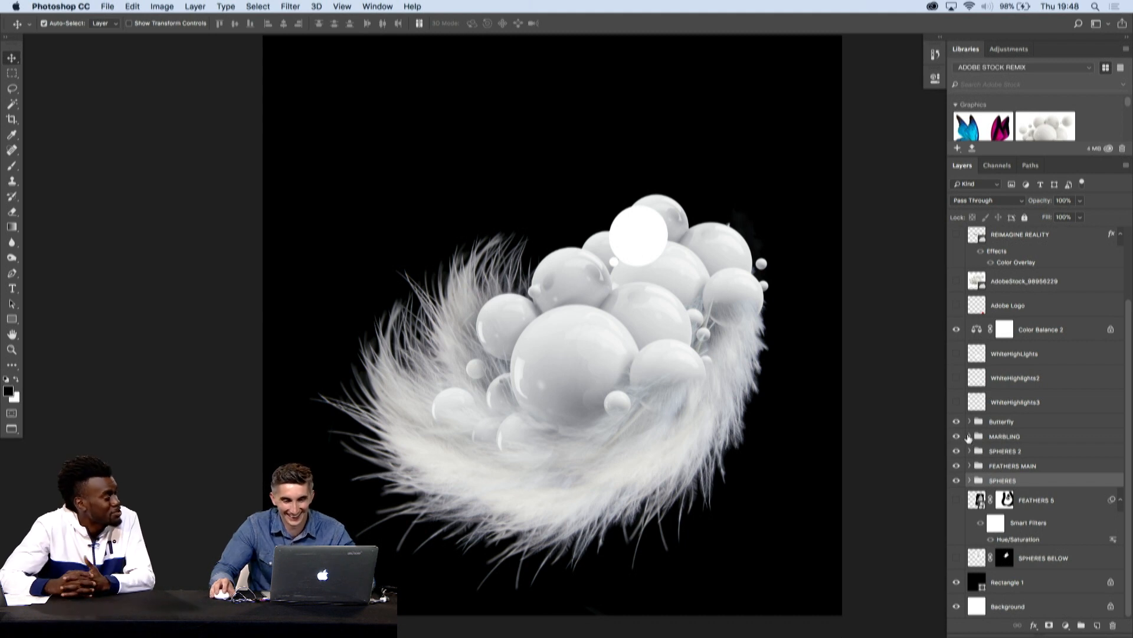
- Expand the MARBLING group and place the AdobeStock_172342463 marble texture from the library across the middle of the canvas
left_click(969, 436)
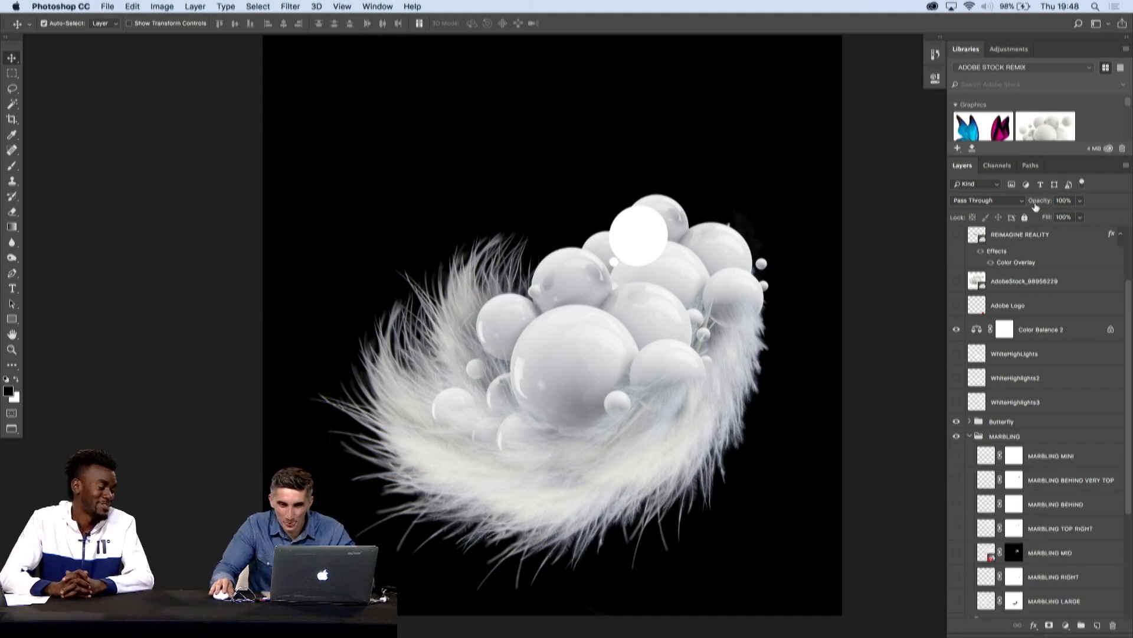
scroll(1079, 129, "down", 3)
scroll(1068, 130, "up", 1)
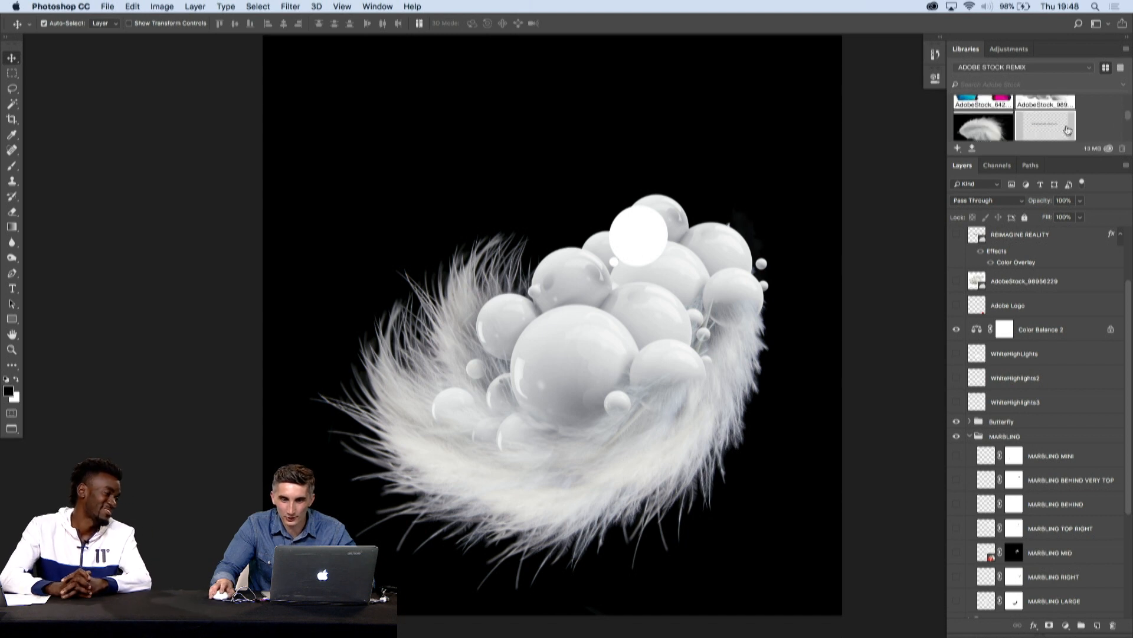
left_click_drag(1128, 117, 1127, 129)
left_click_drag(1004, 131, 629, 337)
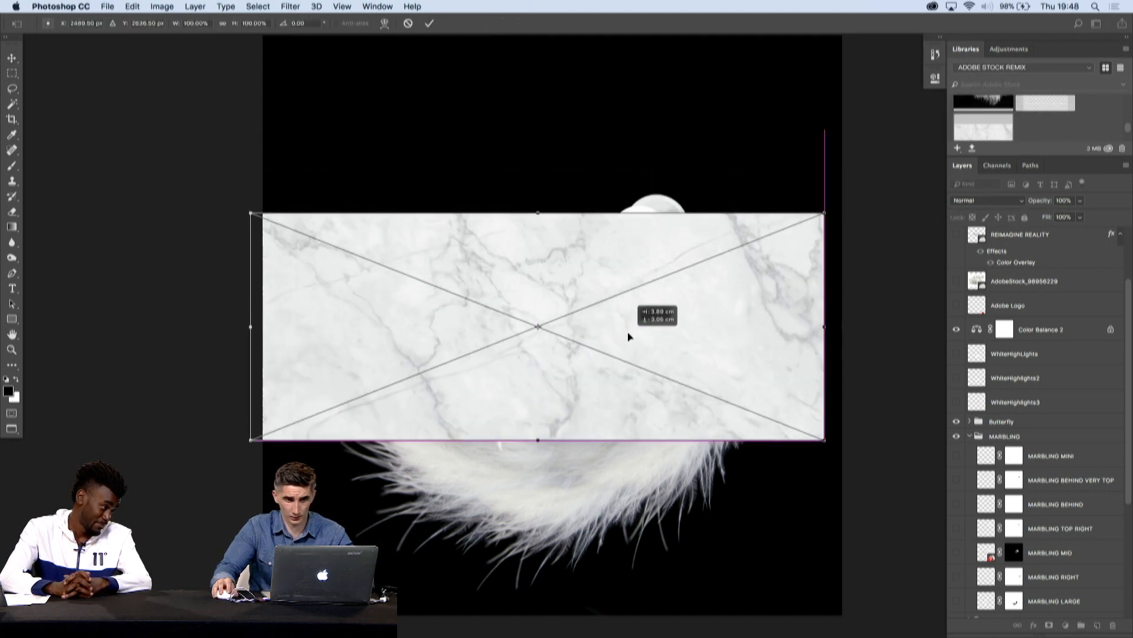
key("Return")
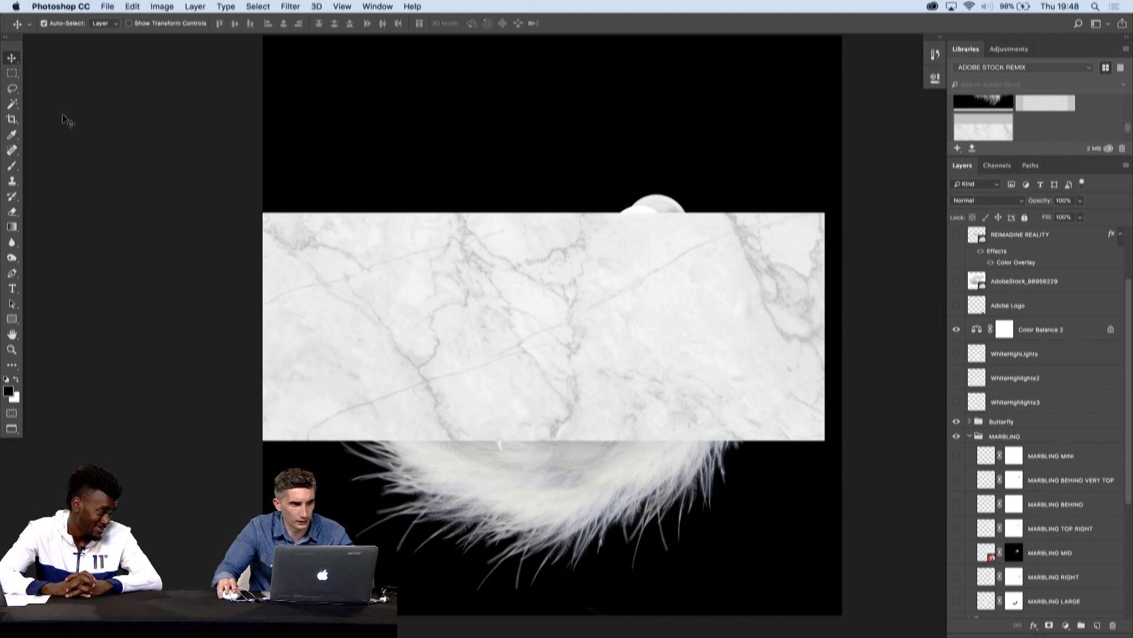
- Make a circular selection on the left half of the marble texture and turn it into a layer mask
left_click(17, 76)
left_click(47, 86)
left_click_drag(403, 221, 613, 468)
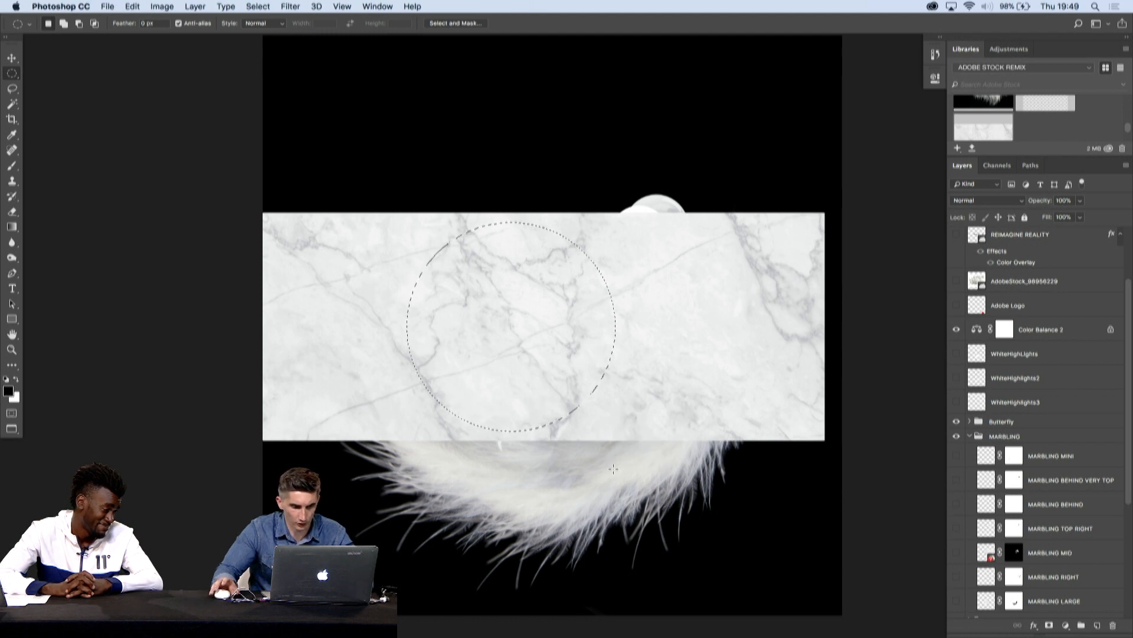
key("v")
scroll(1063, 508, "down", 2)
scroll(1061, 508, "up", 5)
scroll(1059, 509, "down", 10)
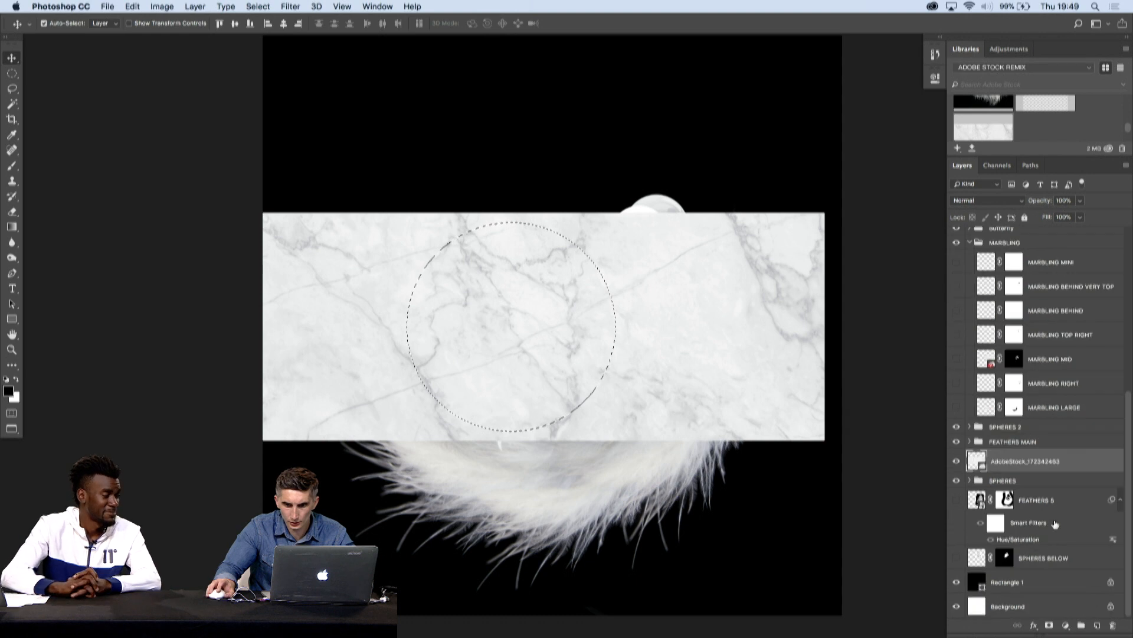
left_click(1050, 625)
- Move and scale the masked marble disc to cover the large central sphere and set its blend mode to Multiply
left_click_drag(601, 359, 696, 397)
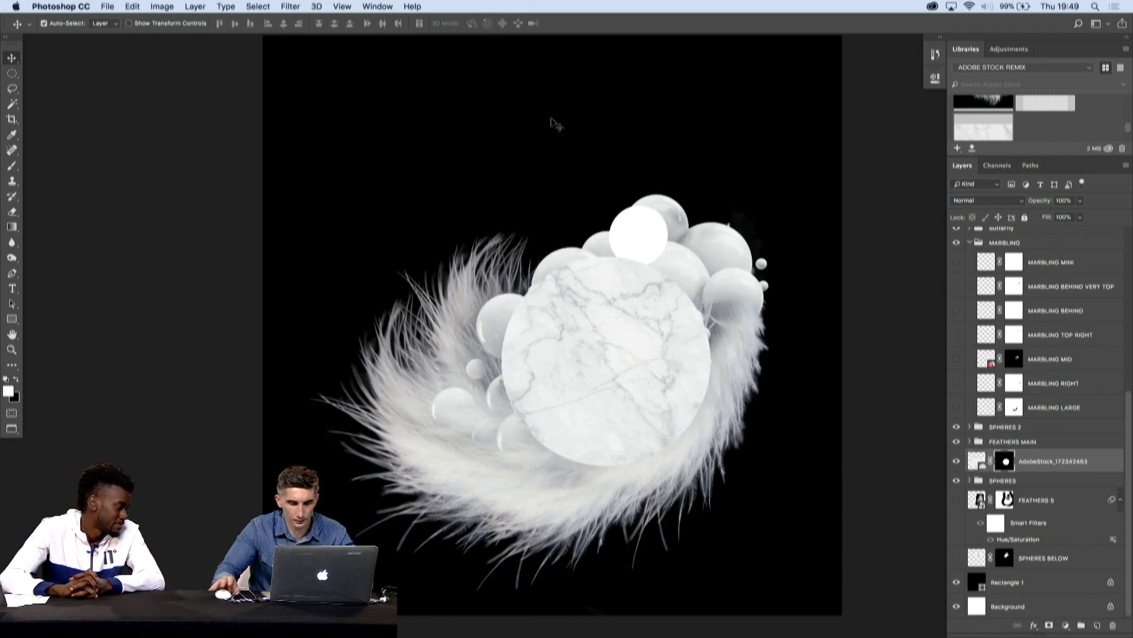
key("ctrl+t")
left_click_drag(919, 247, 736, 376)
left_click_drag(663, 385, 716, 355)
key("Return")
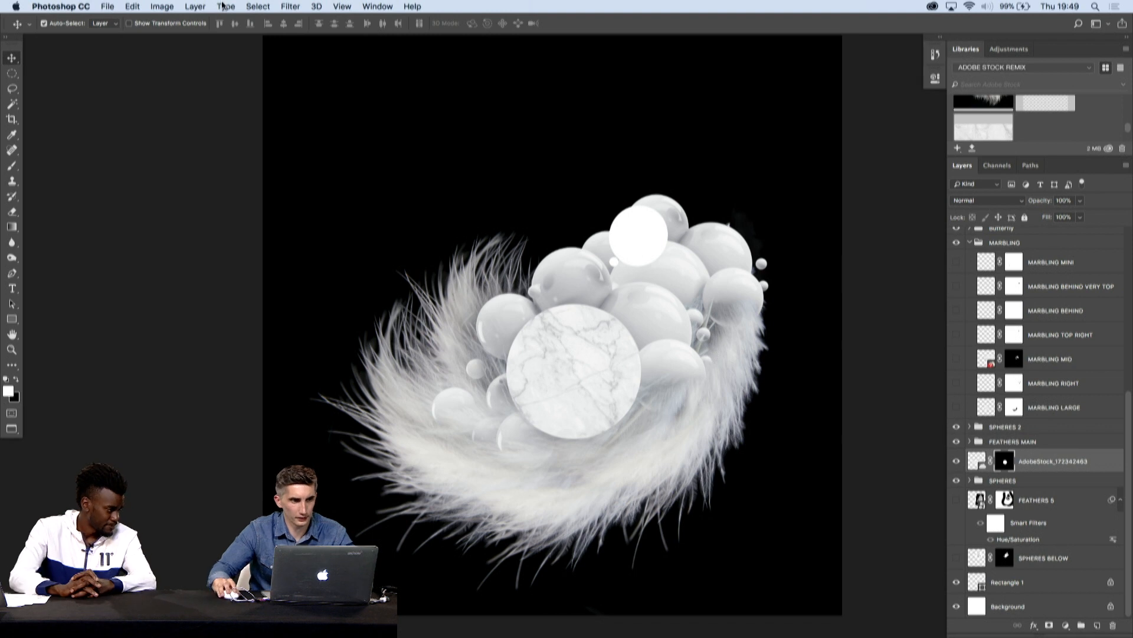
left_click(1003, 201)
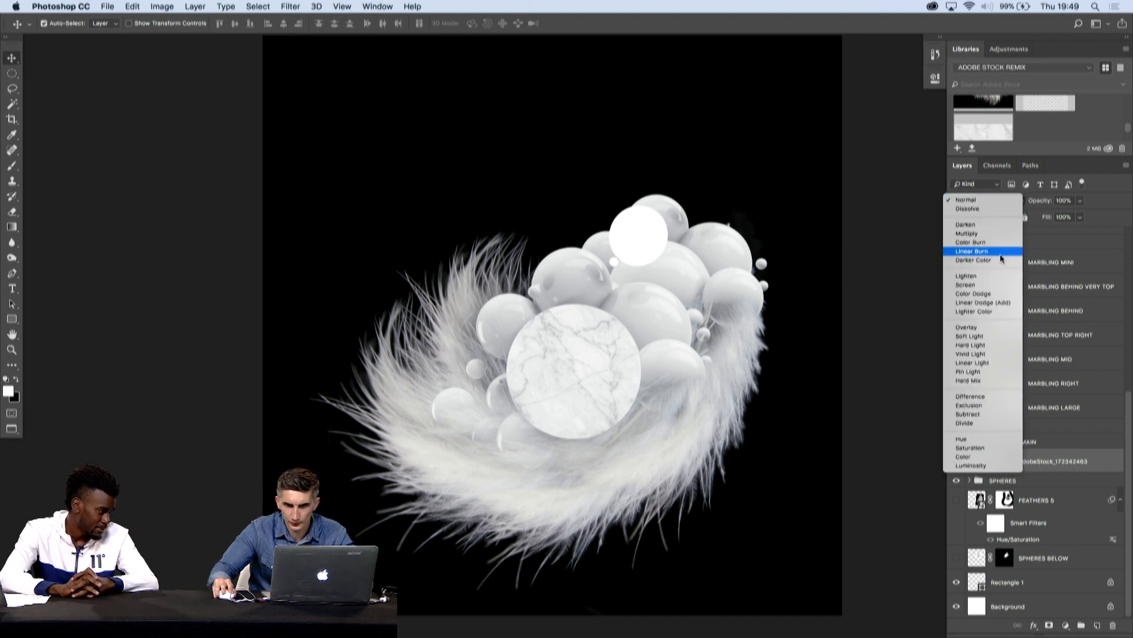
left_click_drag(566, 372, 633, 358)
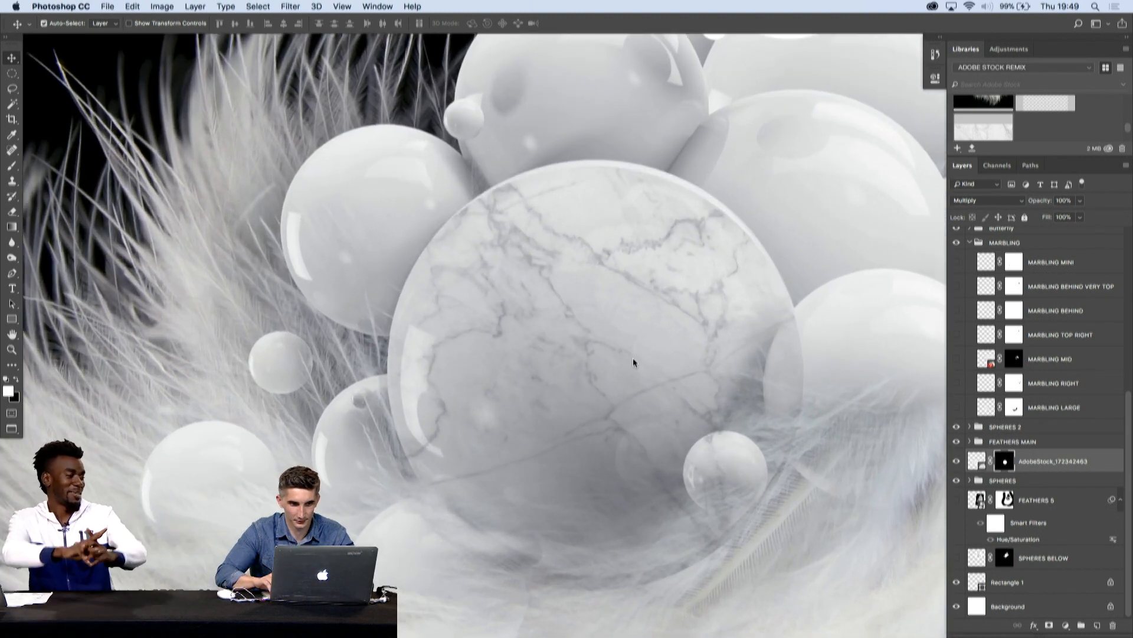
- Load the marble layer's circular mask as a selection and apply the Spherize filter at 100% to the mask
left_click(1005, 461, "super")
left_click(258, 7)
mouse_move(290, 8)
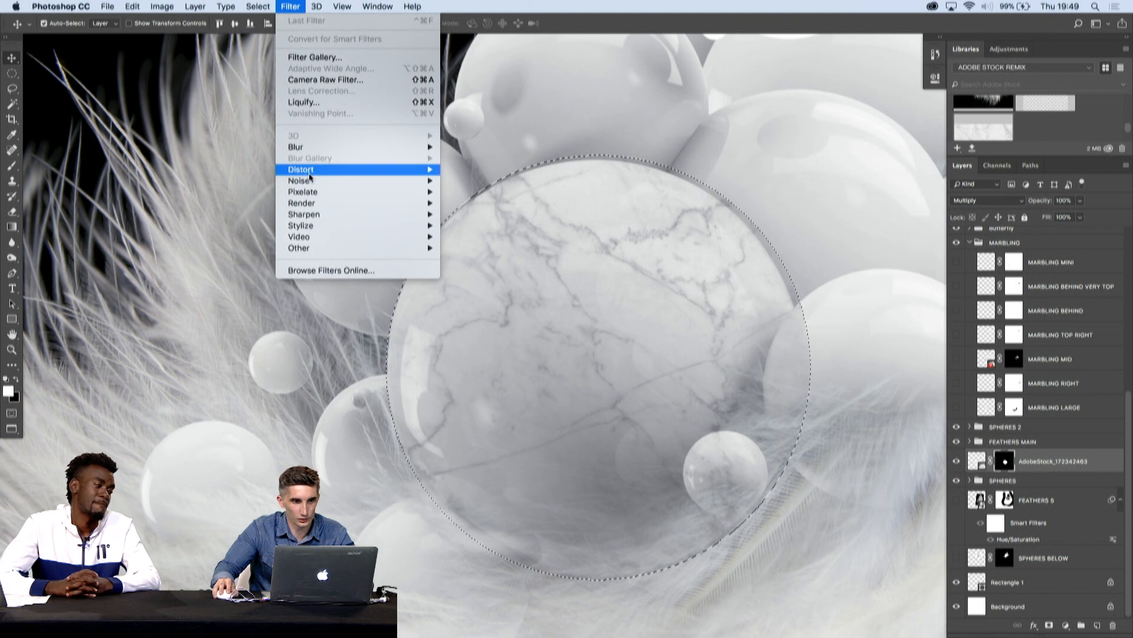
mouse_move(354, 169)
left_click(469, 228)
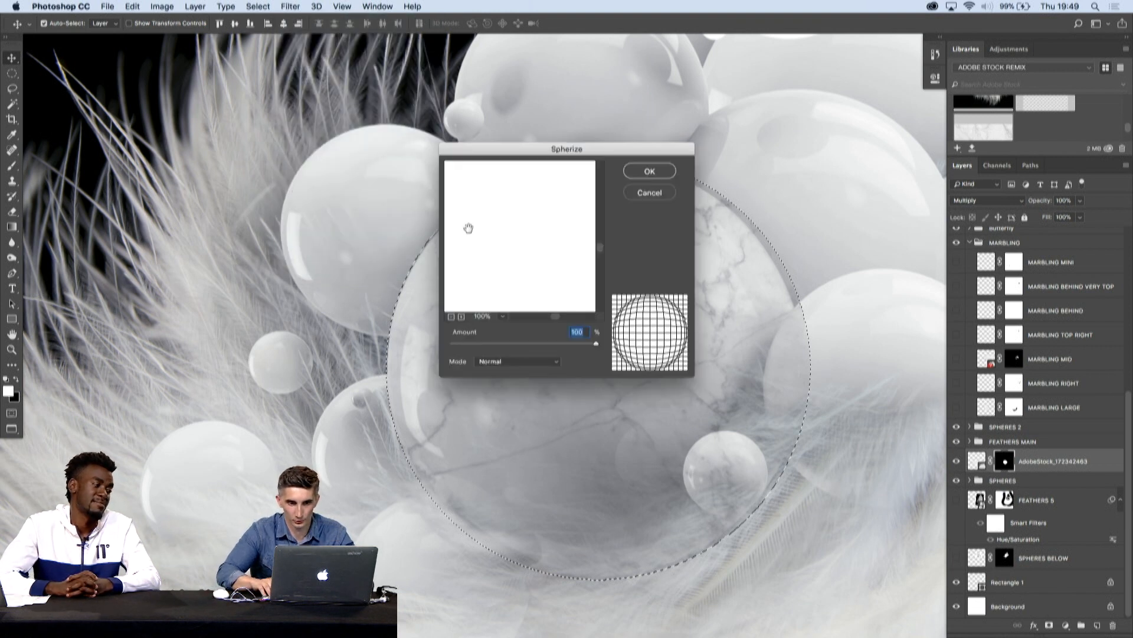
key("Return")
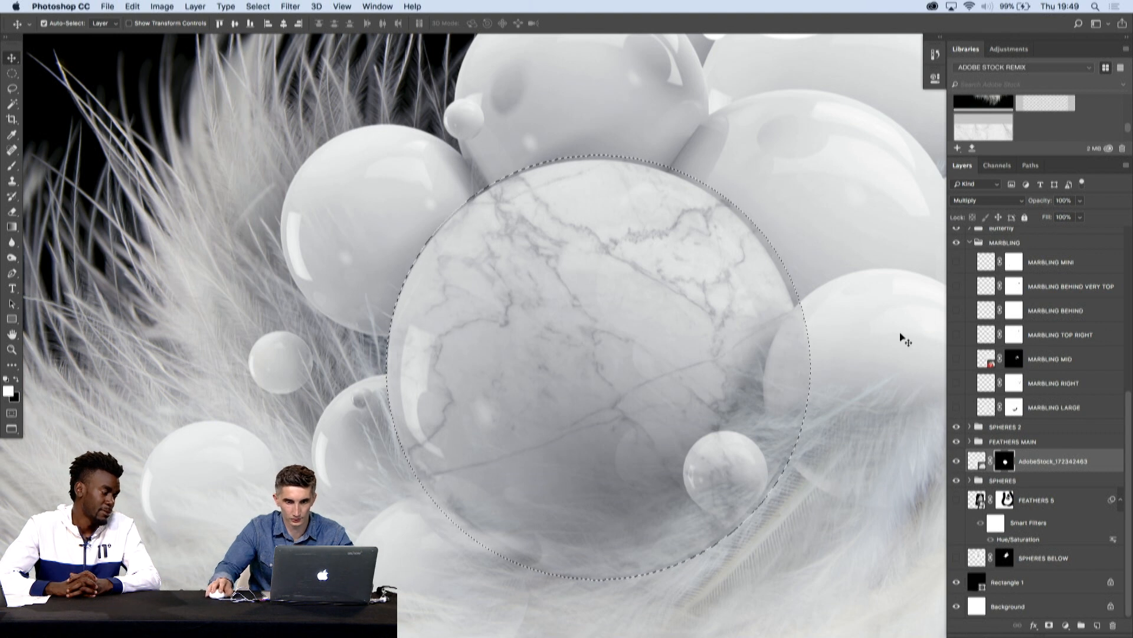
- Apply the Spherize filter at 100% to the marble image itself within the circular selection
left_click(342, 7)
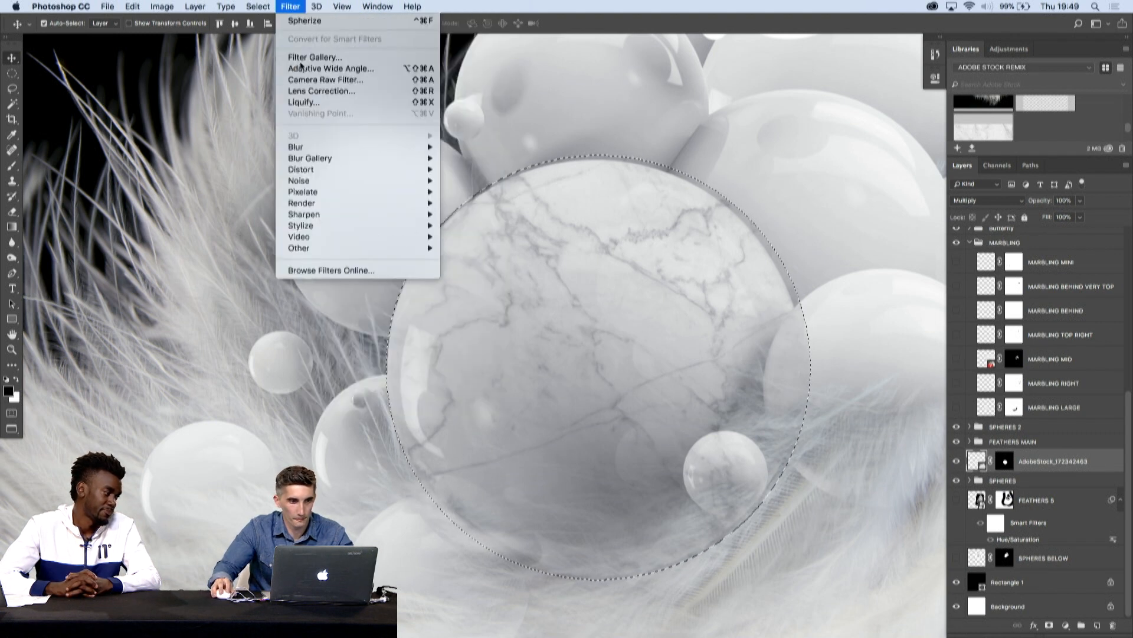
mouse_move(326, 171)
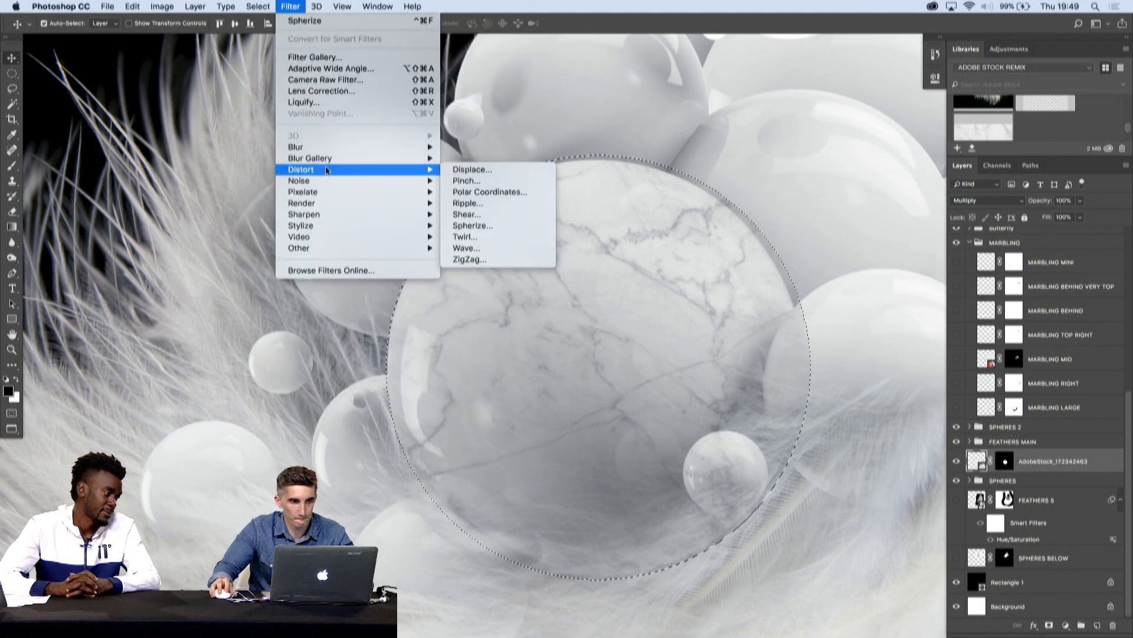
left_click(468, 225)
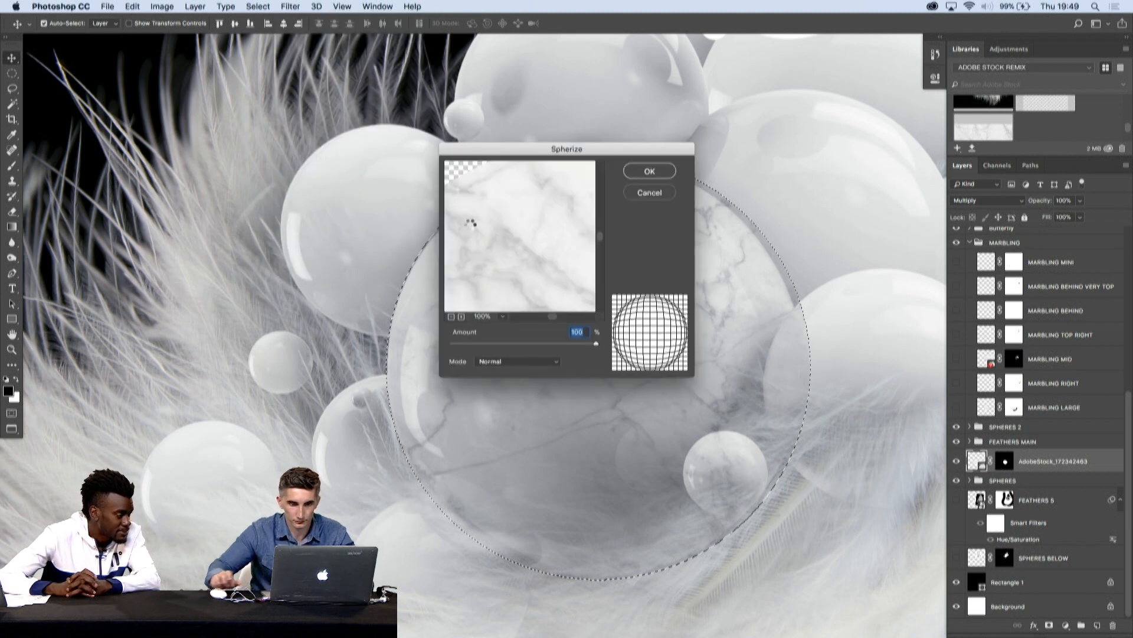
key("Return")
left_click_drag(703, 252, 759, 223)
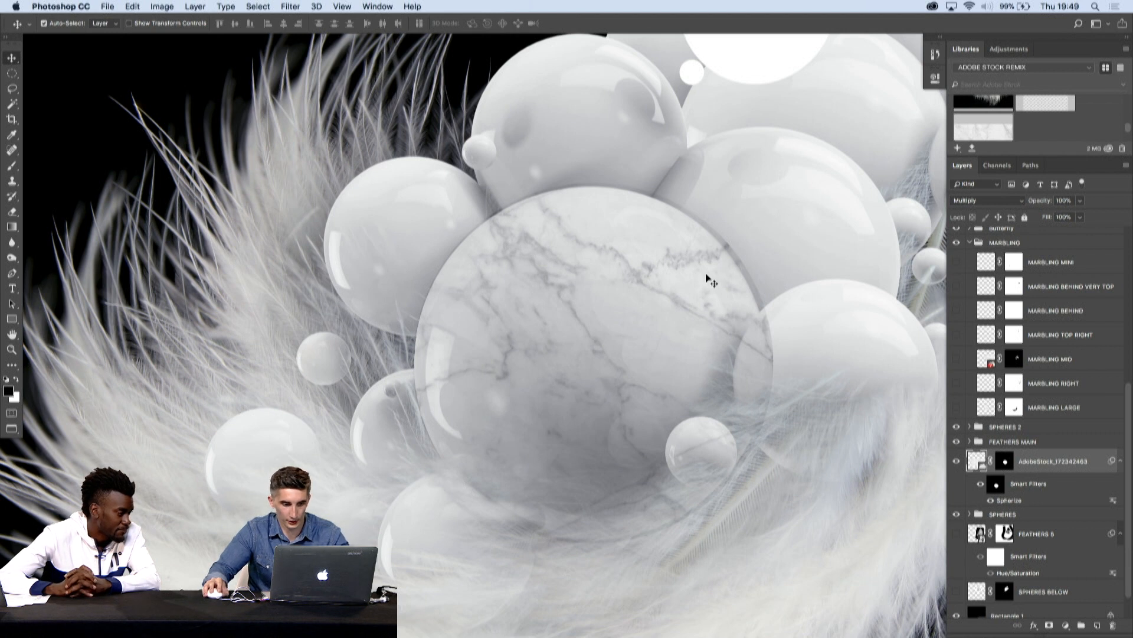
- Scale down and nudge the spherized marble with Free Transform so it matches the large central sphere's outline
key("super+t")
left_click_drag(682, 233, 655, 244)
key("Tab")
left_click_drag(888, 202, 852, 210)
left_click_drag(1028, 160, 1016, 169)
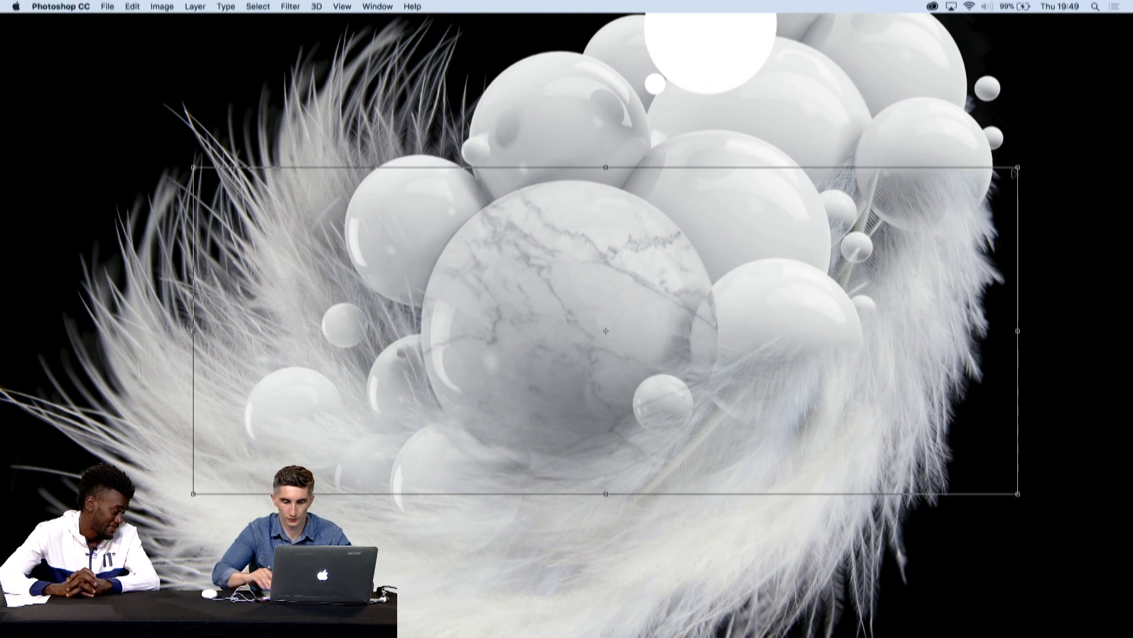
key("Right")
key("Right")
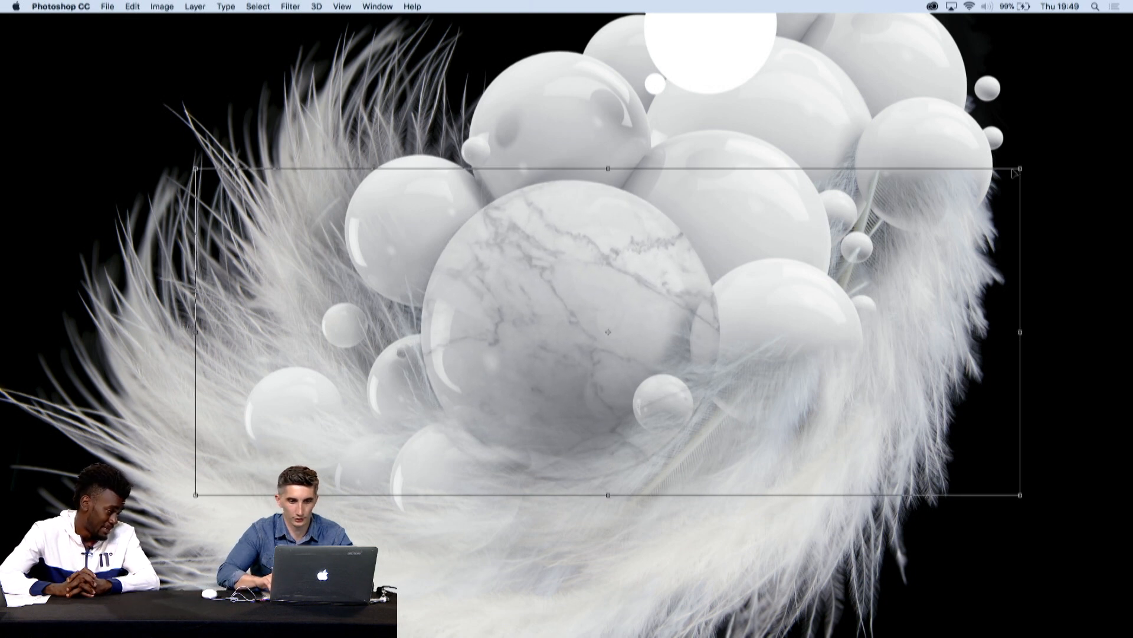
key("Return")
key("Tab")
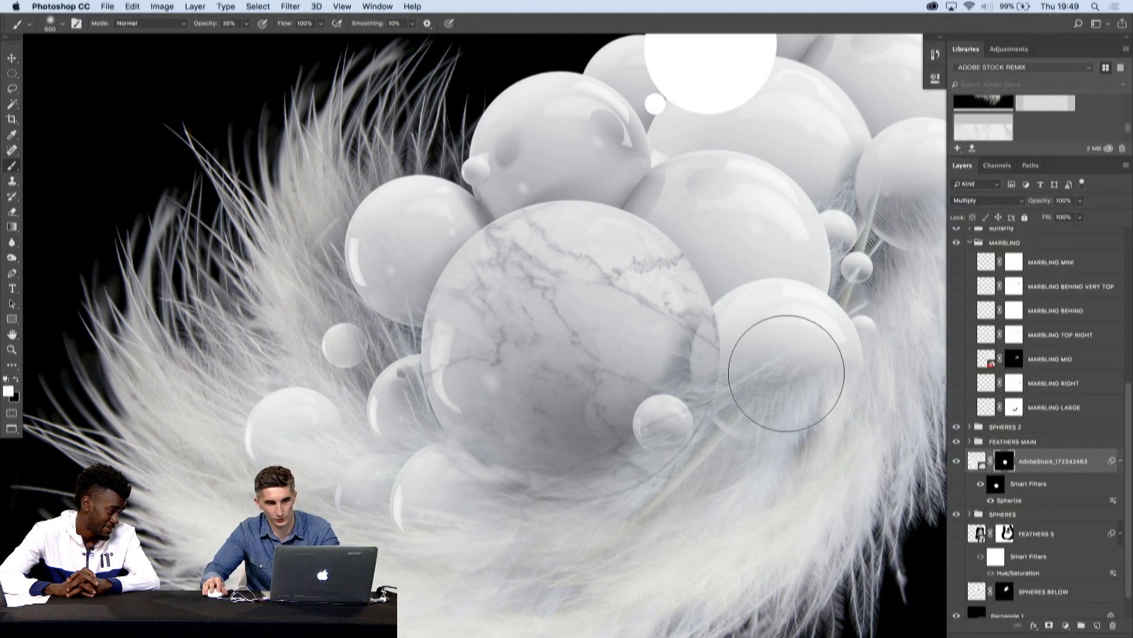
- Paint black on the marble mask with brush sizes 300 and 150 to clear marbling off the overlapping right and small front spheres
key("x")
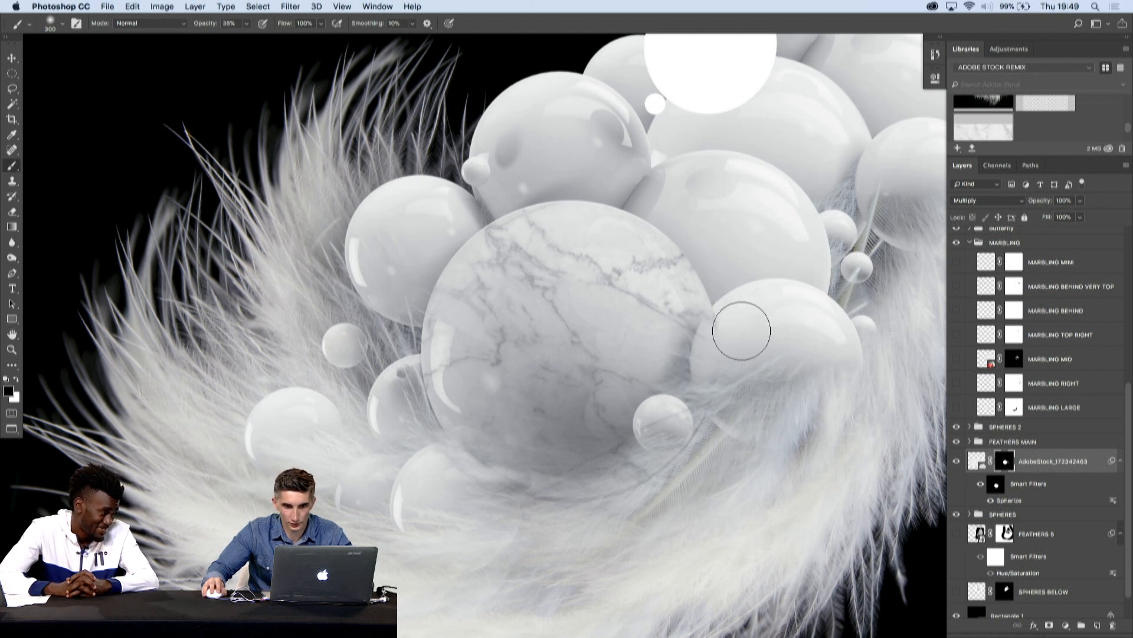
key("bracketleft")
key("bracketleft")
key("bracketleft")
key("bracketleft")
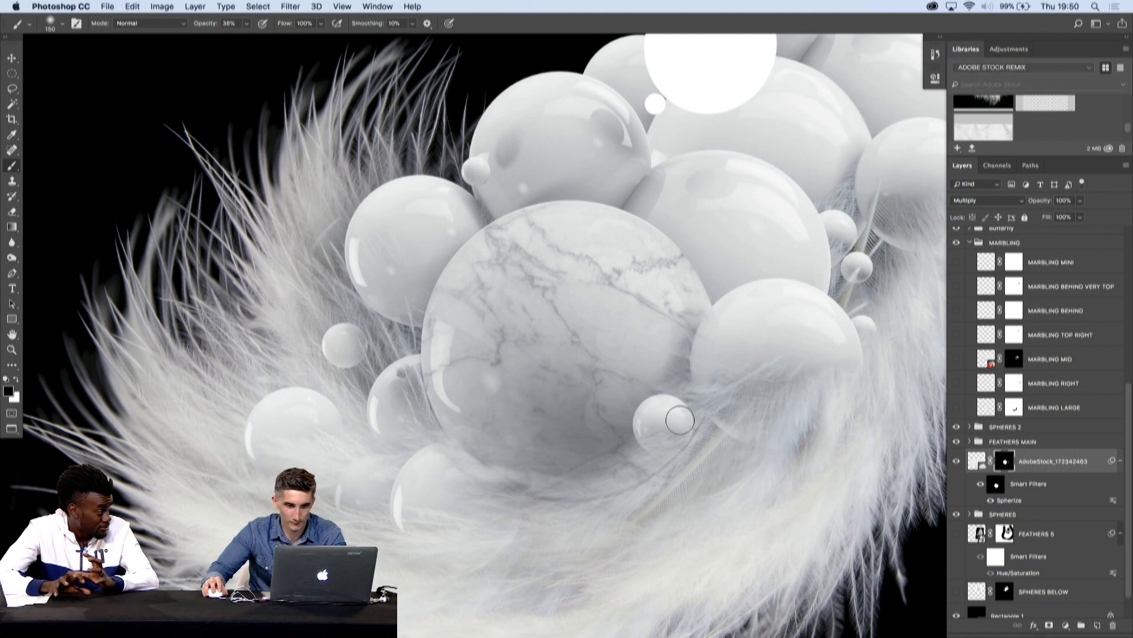
key("bracketright")
key("bracketright")
key("bracketright")
key("bracketright")
key("bracketright")
key("bracketright")
key("bracketright")
key("bracketright")
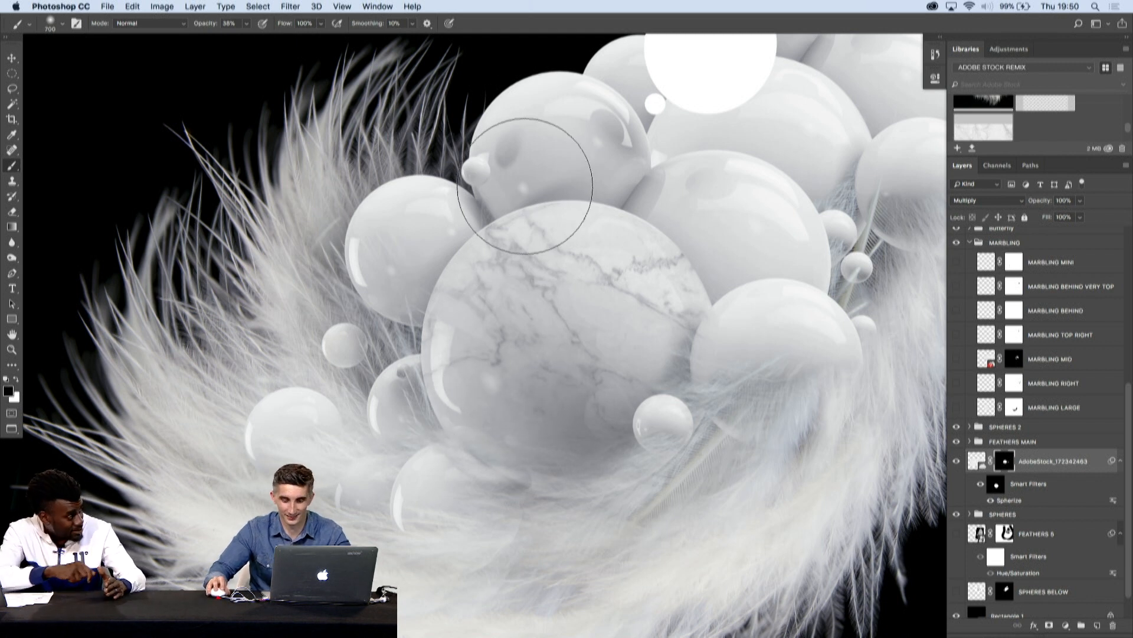
key("v")
key("super+0")
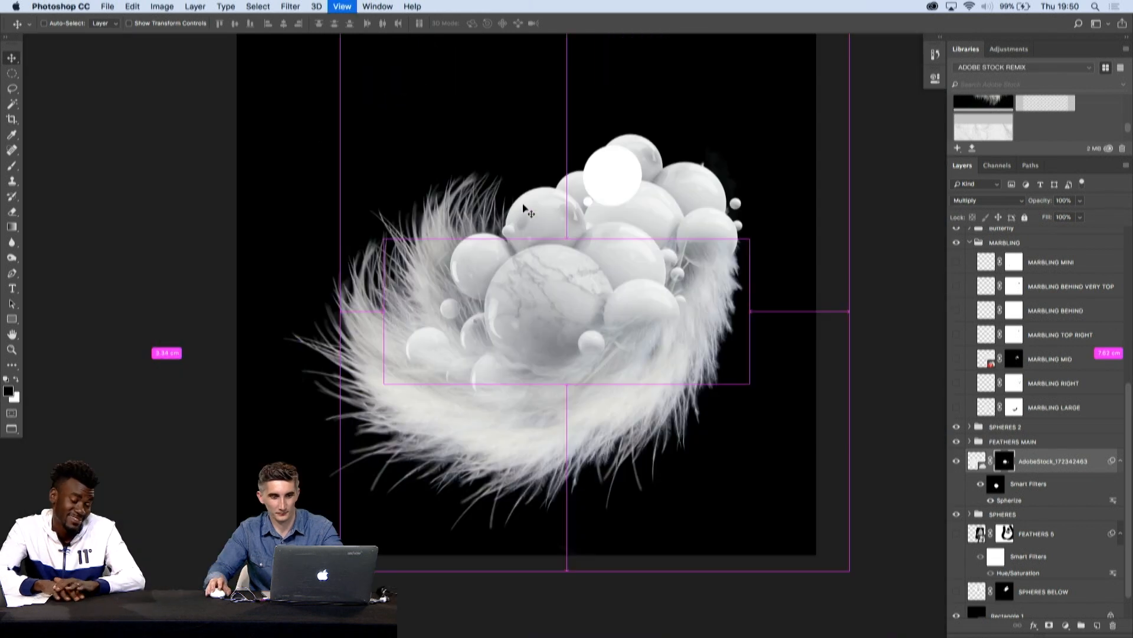
left_click_drag(932, 192, 1044, 150)
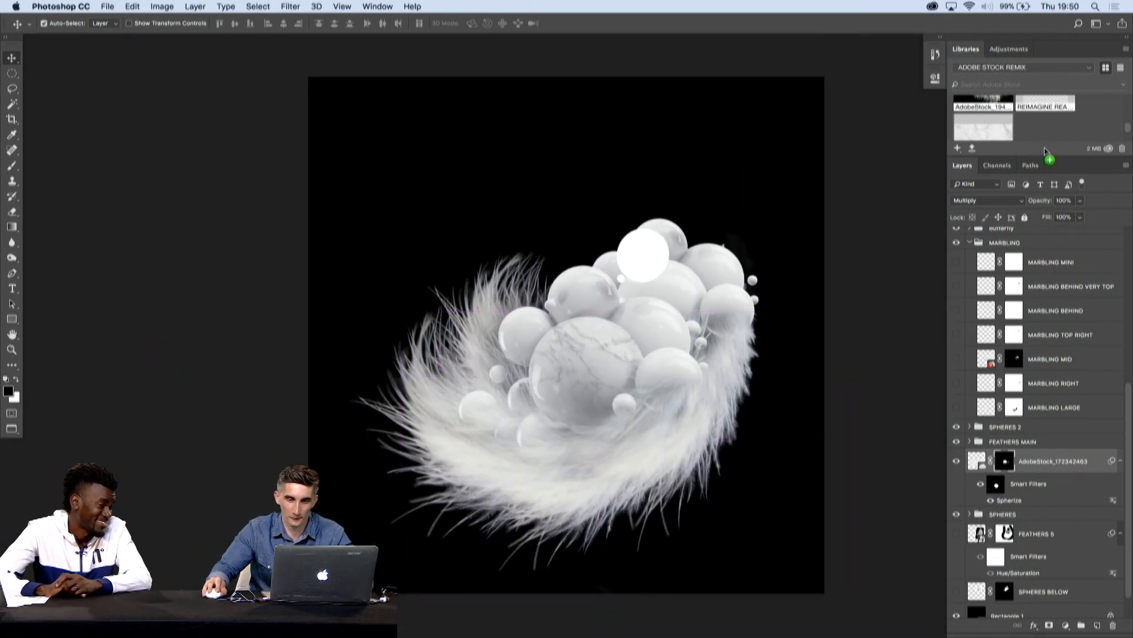
left_click_drag(640, 247, 641, 247)
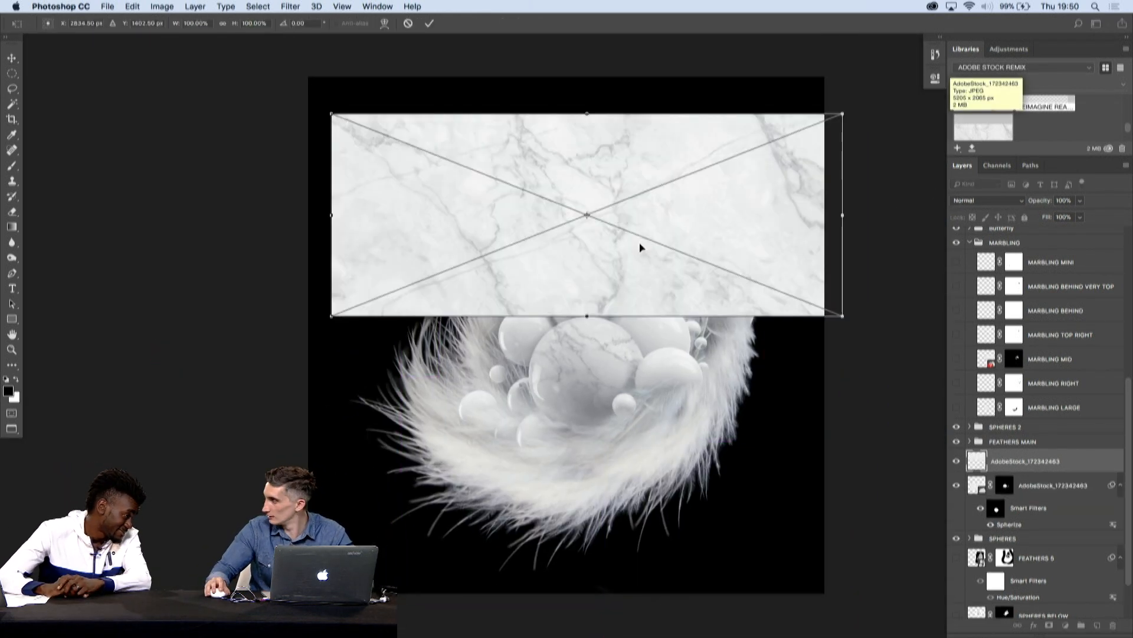
key("Escape")
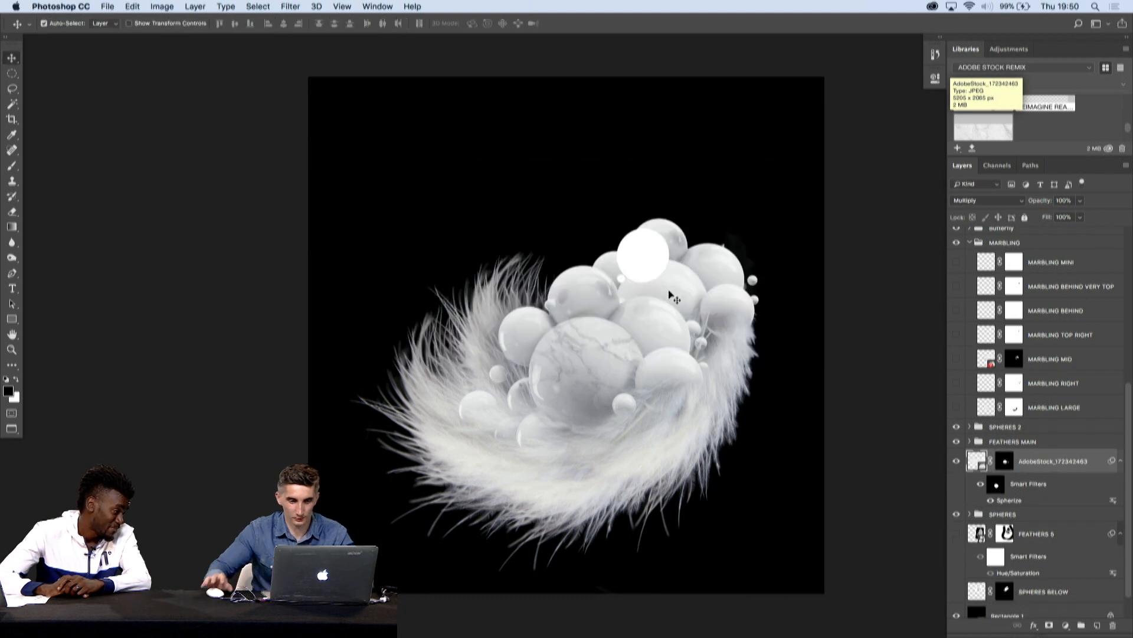
- Duplicate the marble layer onto the spheres above and right of the central one and delete the copy's layer mask
left_click_drag(616, 344, 709, 273)
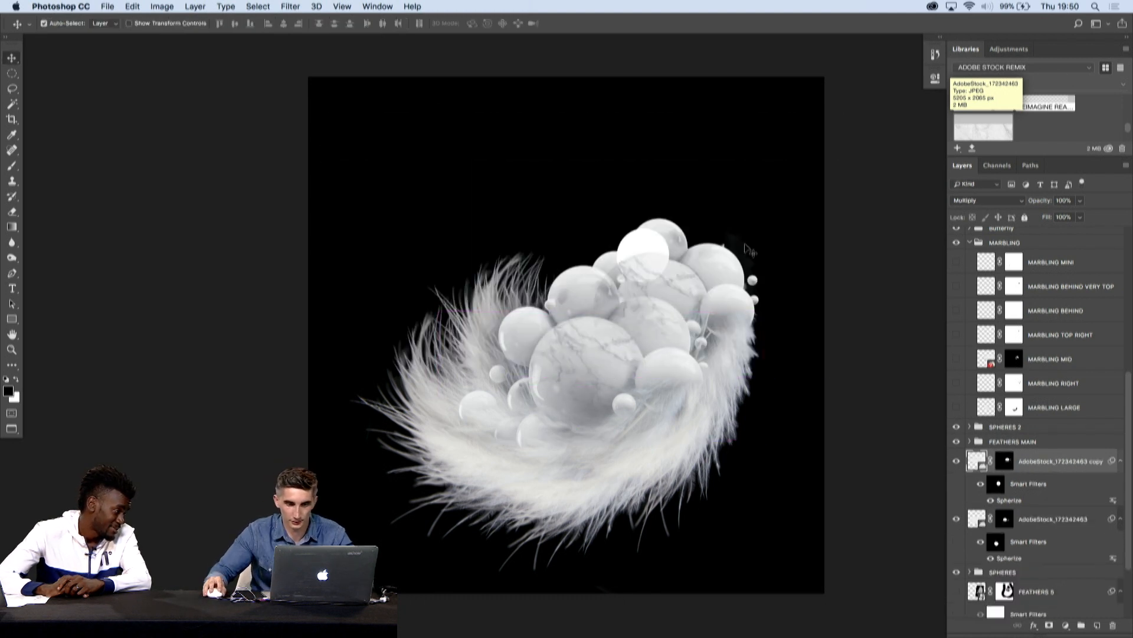
key("ctrl+t")
key("Return")
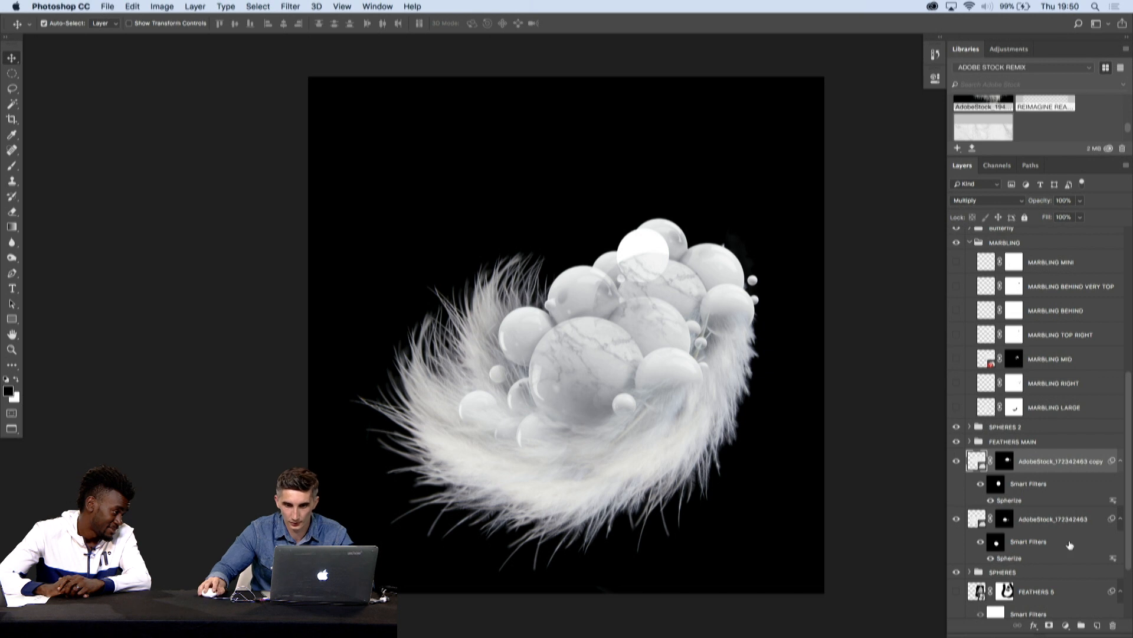
right_click(1011, 464)
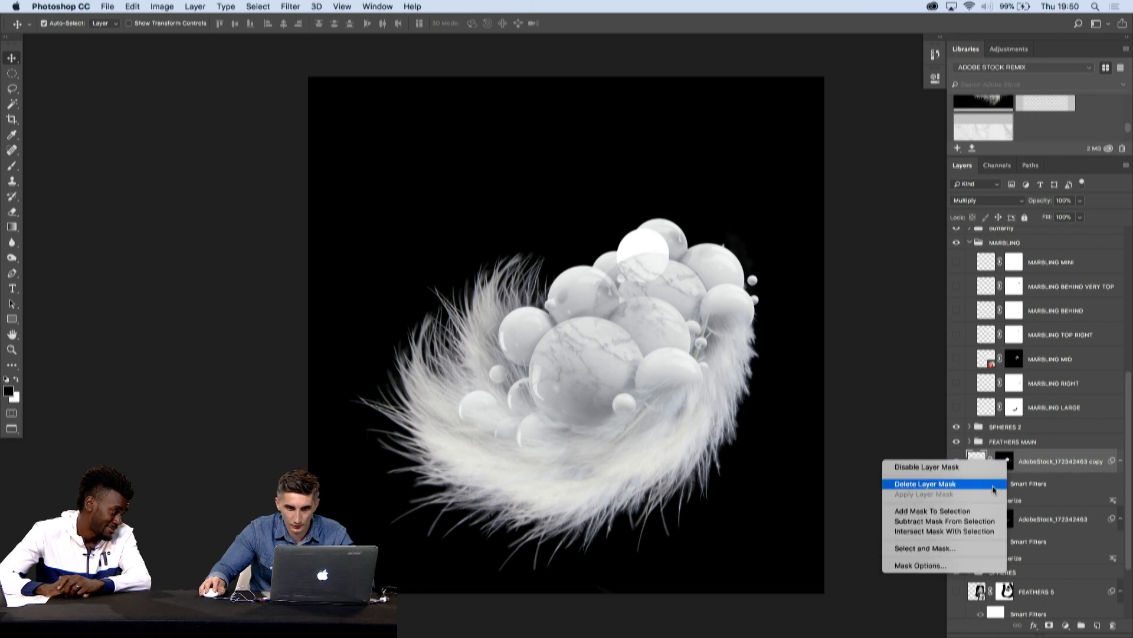
left_click(994, 485)
- Rotate the marble copy to 120° and scale it to about 44% over the cluster's right-hand spheres
key("ctrl+t")
left_click_drag(888, 250, 646, 457)
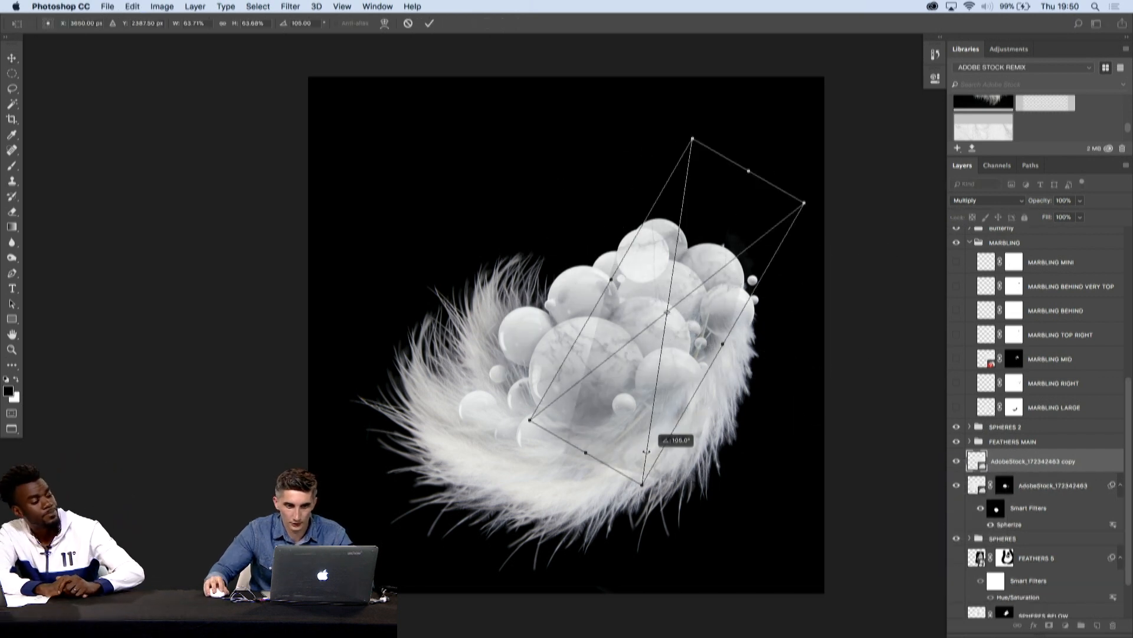
left_click_drag(650, 360, 696, 310)
left_click_drag(853, 140, 779, 222)
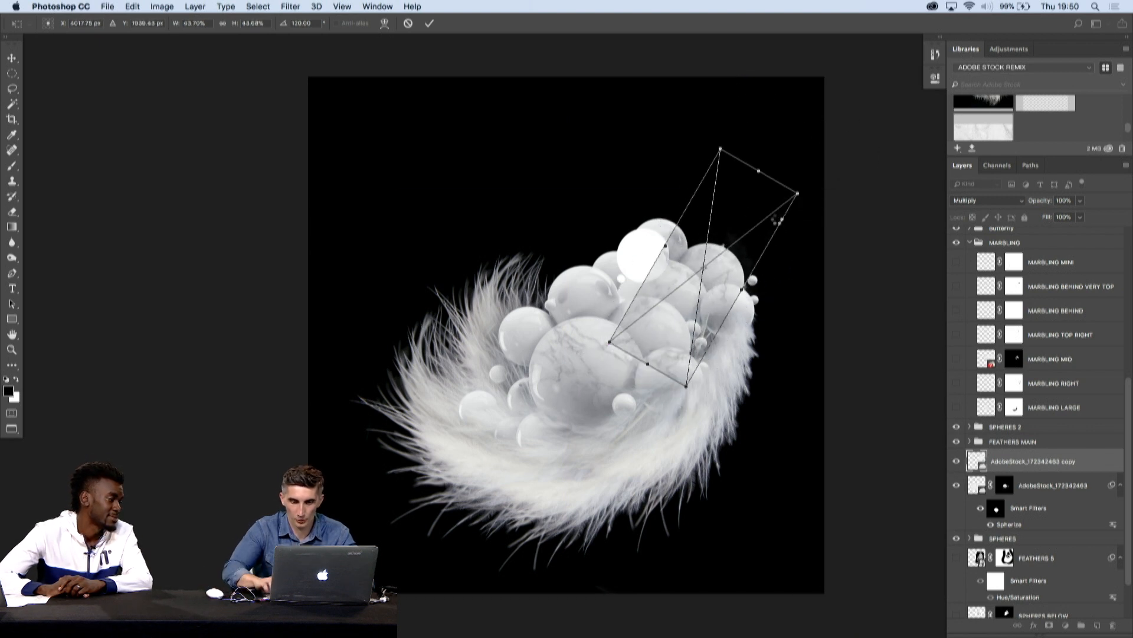
key("Return")
- Reposition the marble copy and enlarge it to about 46% so its veins cover the upper-right sphere
mouse_move(729, 278)
left_mouse_down()
mouse_move(792, 275)
mouse_move(715, 282)
left_mouse_up()
left_click_drag(680, 350, 639, 347)
left_click_drag(661, 306, 666, 226)
key("super+t")
left_click_drag(619, 372, 614, 398)
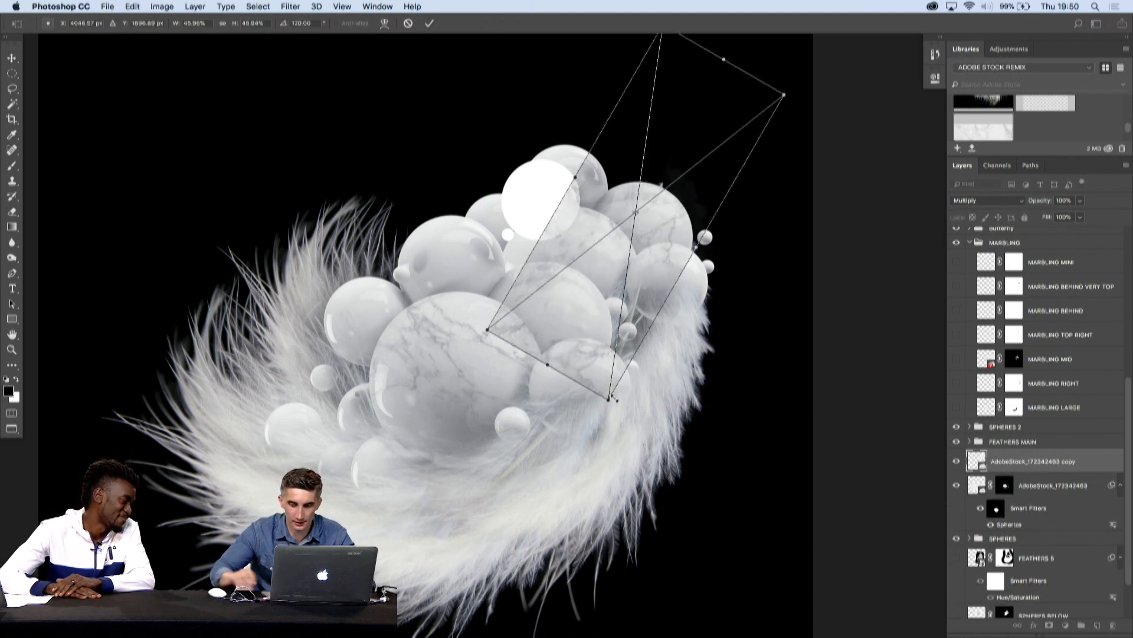
key("Return")
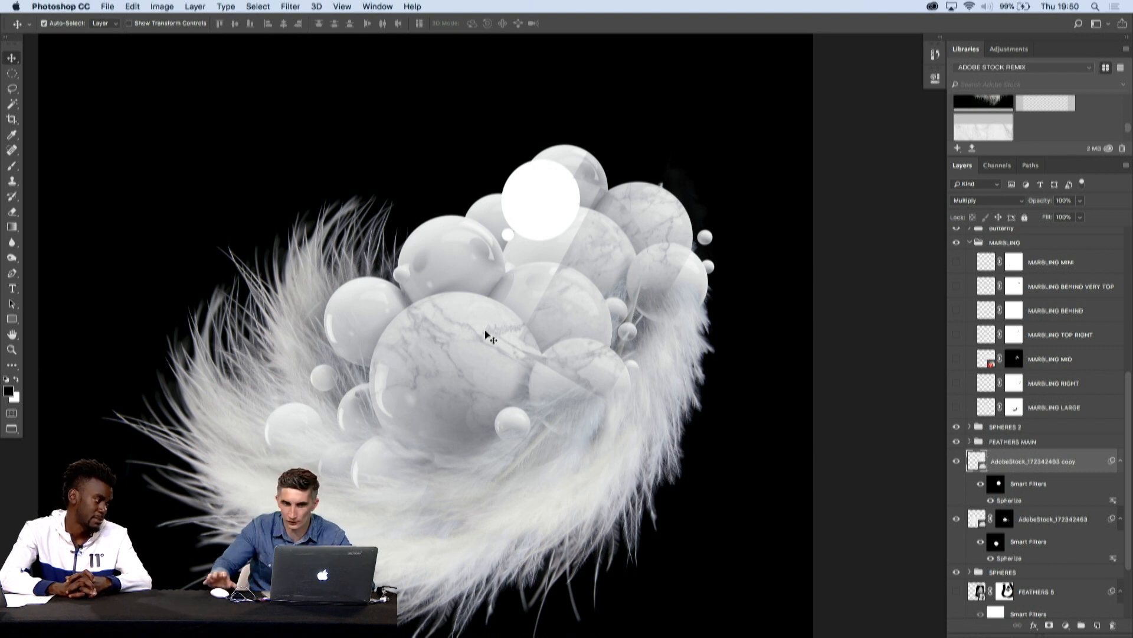
- Mask the marble copy with a circular selection drawn around the upper-right sphere
left_click(17, 72)
left_click_drag(597, 178, 635, 230)
left_click_drag(596, 189, 694, 284)
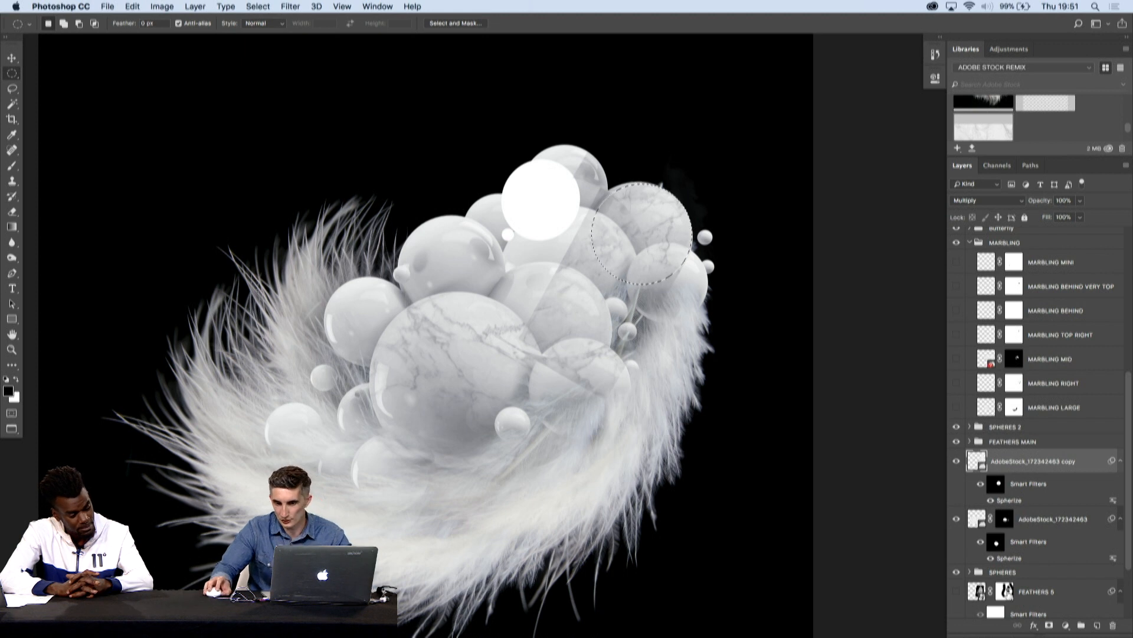
left_click(1048, 626)
key("v")
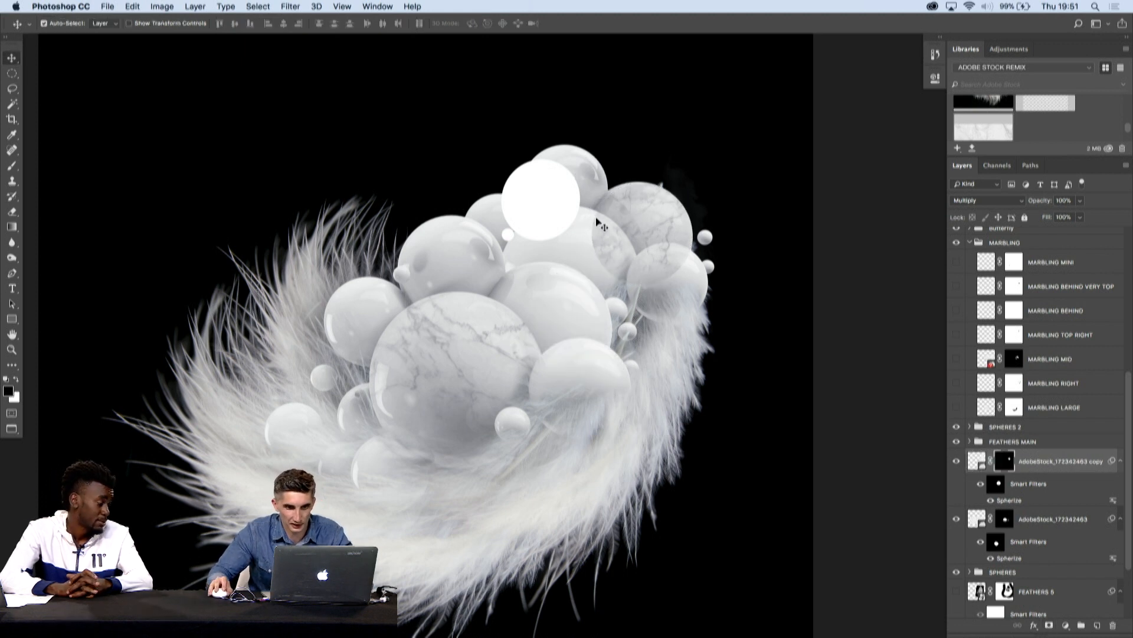
- Free-transform the marble copy on the upper-right sphere to about 103%
key("ctrl+t")
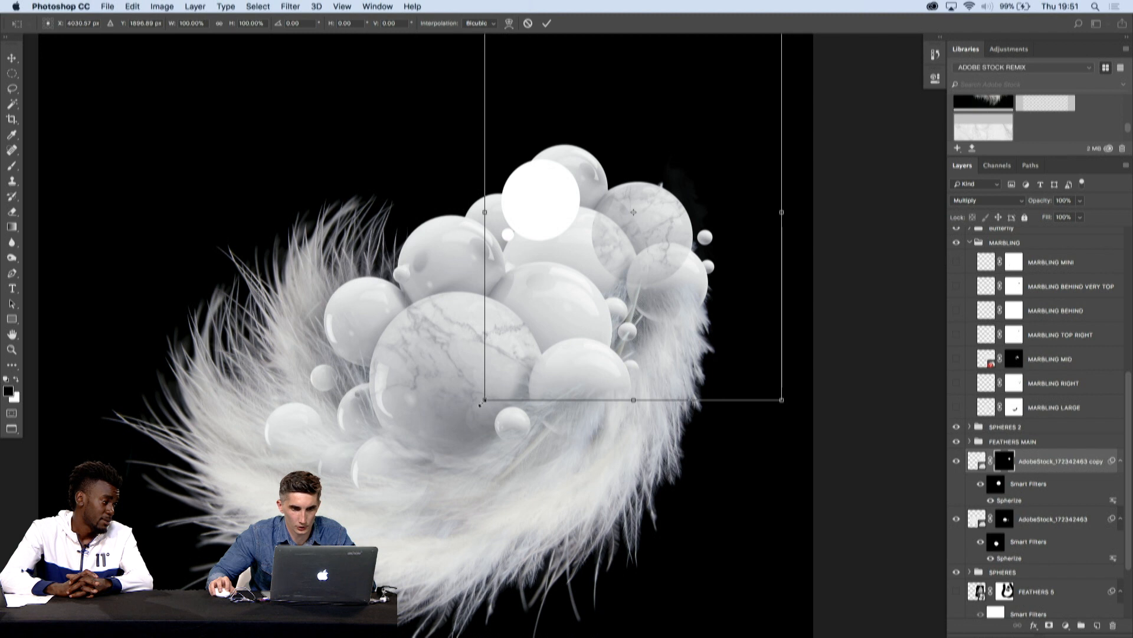
left_click_drag(612, 288, 617, 283)
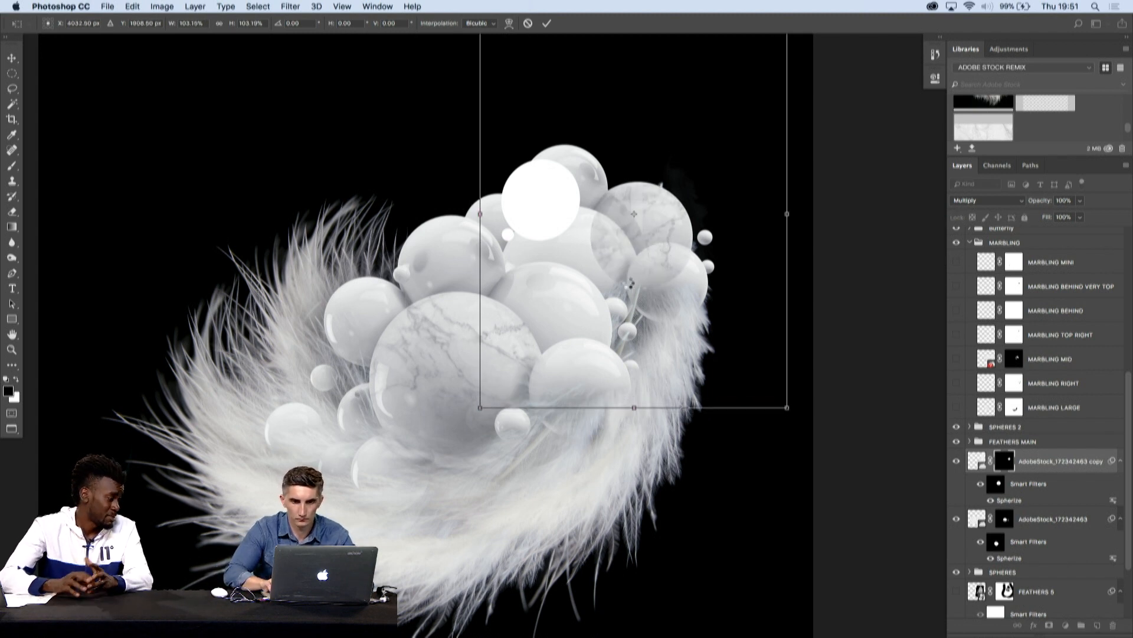
key("Return")
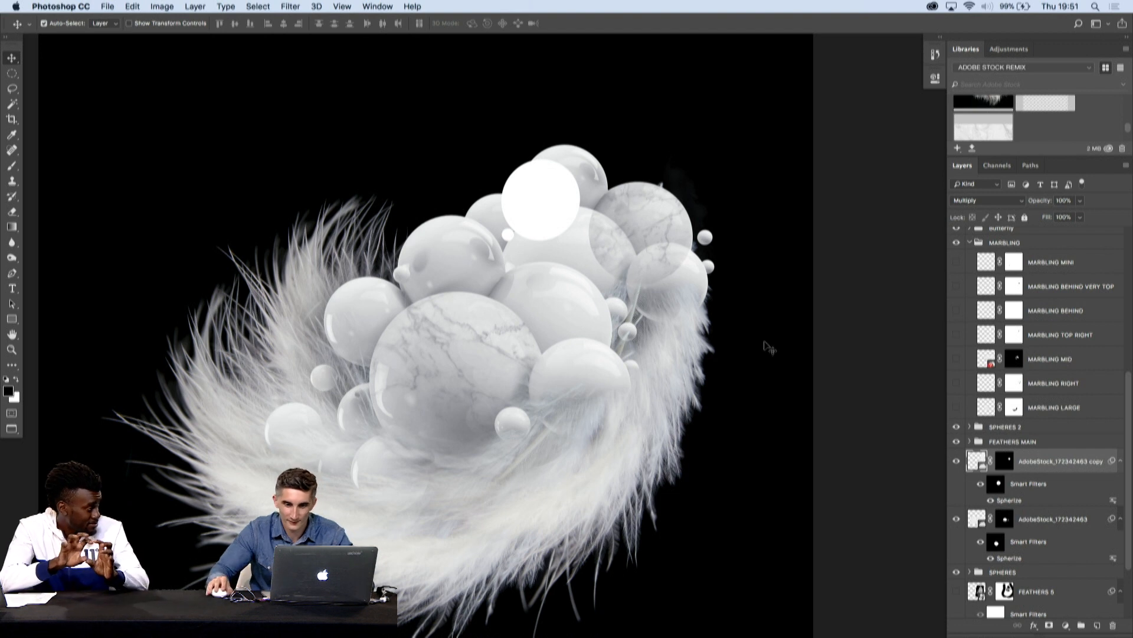
- Paint black on the marble copy's mask with a brush at 38% opacity to clear veins from the spheres overlapping the upper-right one
key("b")
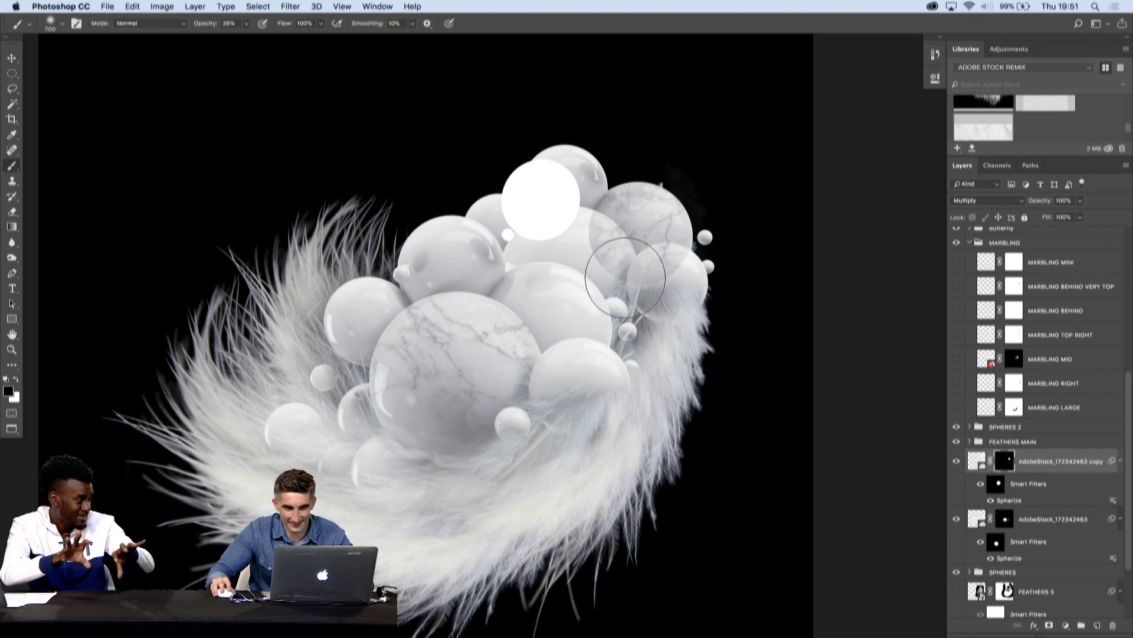
key("bracketleft")
key("bracketleft")
key("bracketleft")
key("bracketleft")
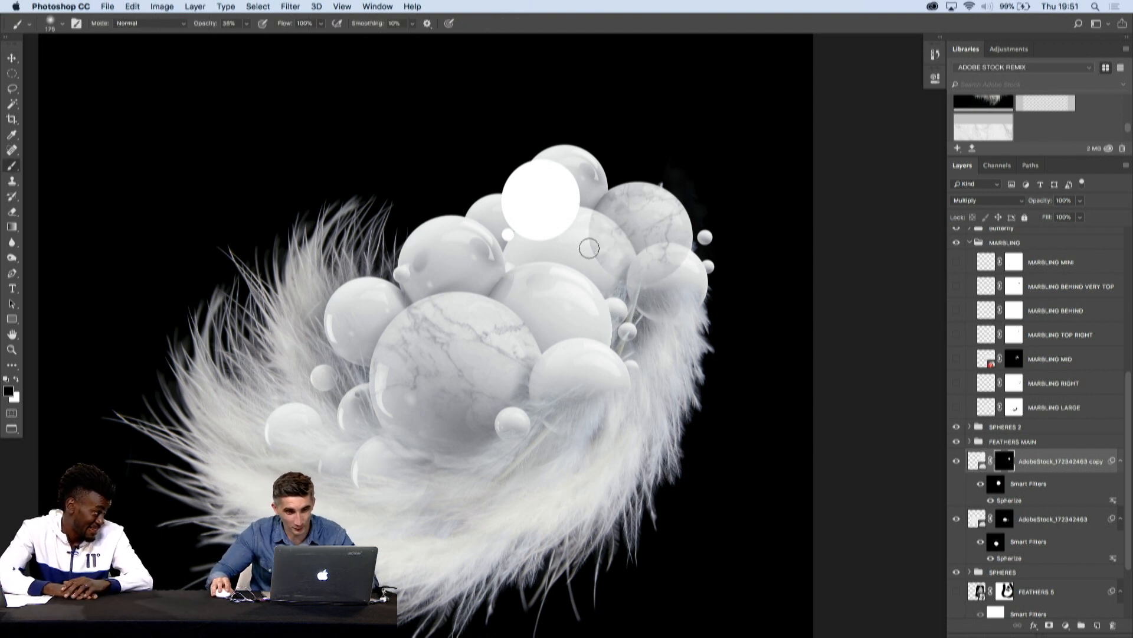
key("bracketright")
mouse_move(601, 259)
left_mouse_down()
mouse_move(579, 225)
mouse_move(619, 268)
mouse_move(660, 259)
mouse_move(673, 269)
mouse_move(649, 282)
left_mouse_up()
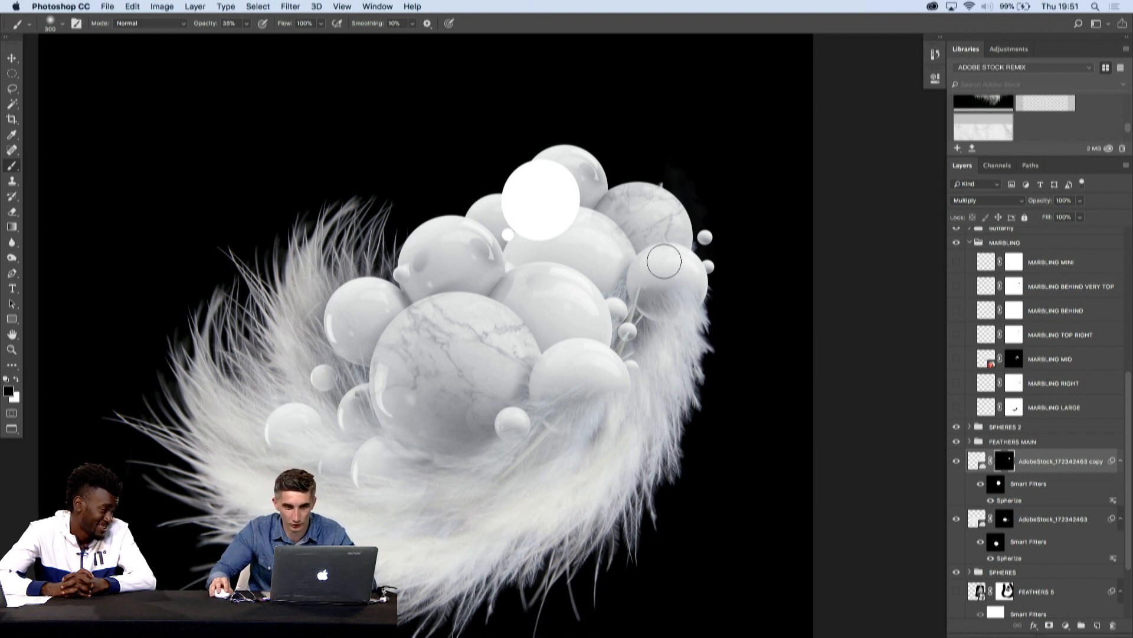
key("bracketleft")
key("bracketleft")
key("bracketleft")
key("bracketleft")
key("bracketleft")
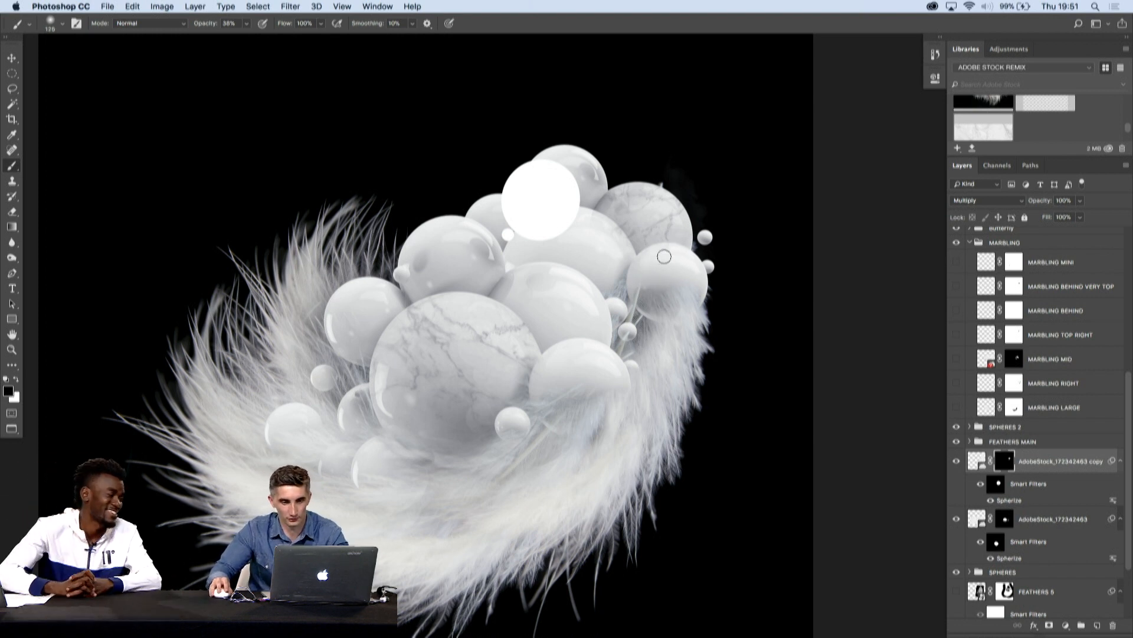
key("v")
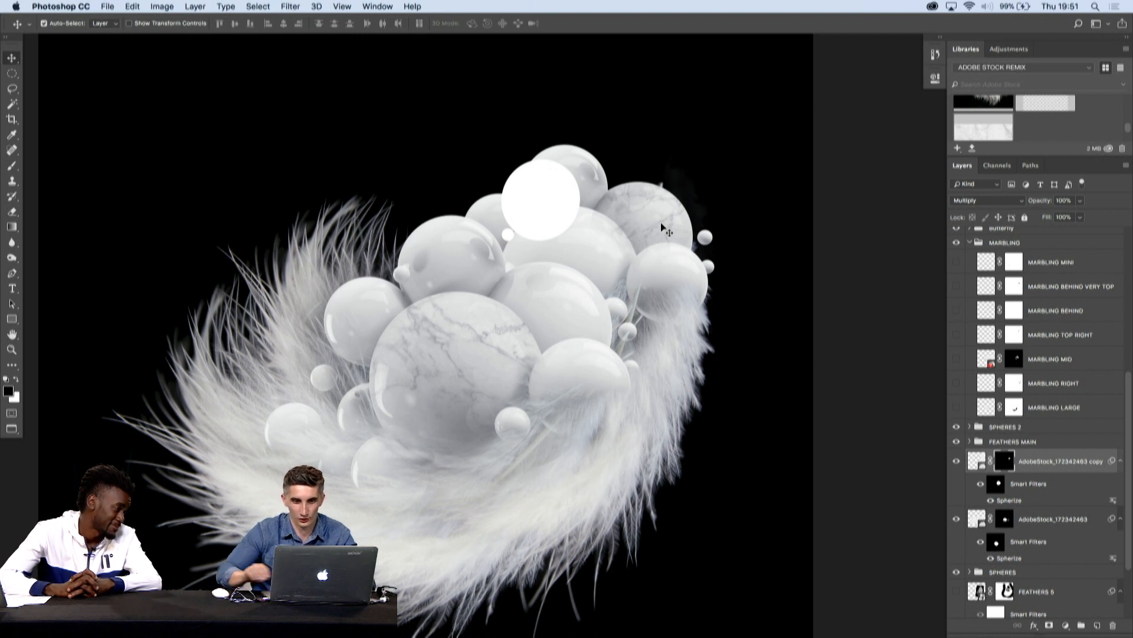
key("b")
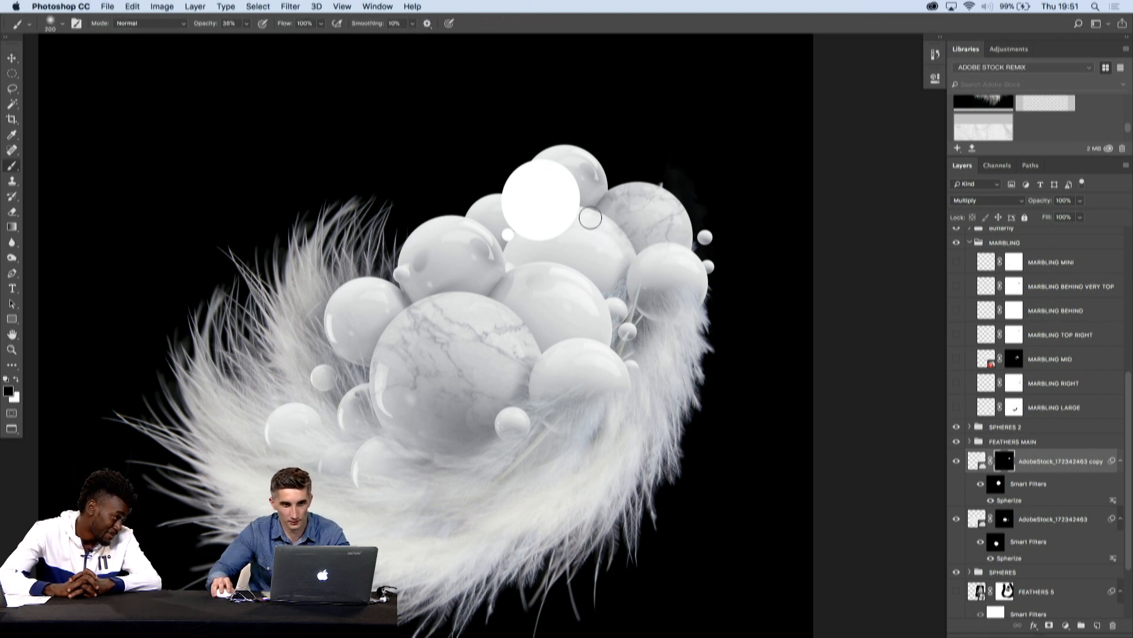
key("v")
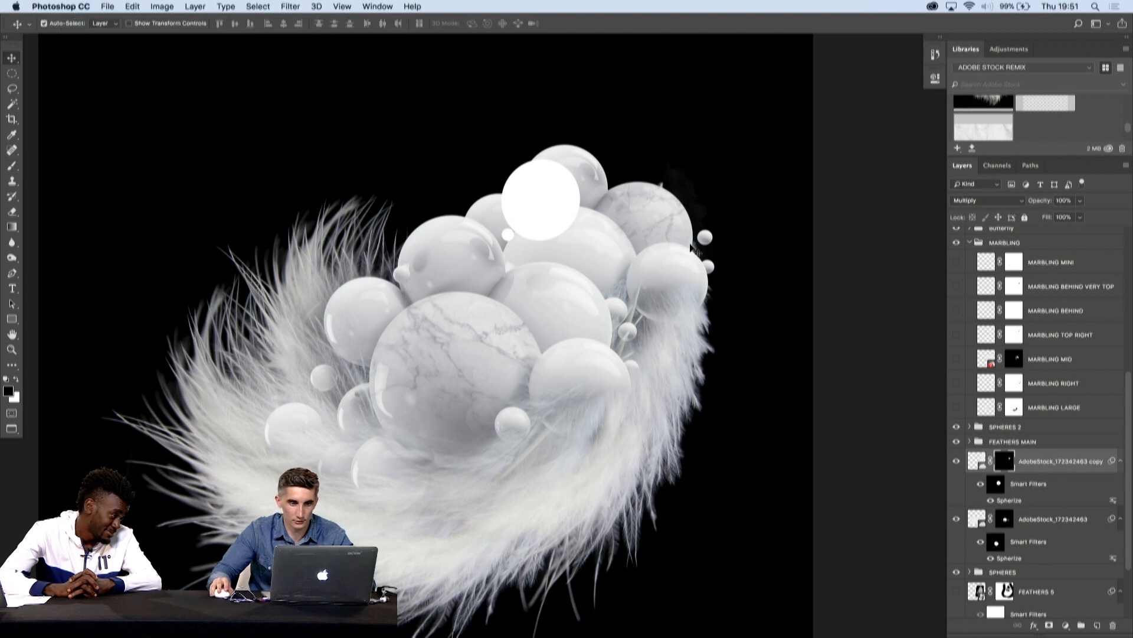
- Duplicate the masked marble layer and place the copy over the topmost sphere and the white circle
mouse_move(671, 222)
left_mouse_down()
mouse_move(531, 259)
mouse_move(470, 257)
mouse_move(550, 335)
mouse_move(390, 406)
mouse_move(466, 263)
mouse_move(541, 175)
mouse_move(566, 200)
mouse_move(519, 233)
left_mouse_up()
key("super+z")
- Duplicate the Layer 1 copy sphere cluster in the SPHERES group and move the duplicate to the empty upper-left of the canvas
scroll(989, 530, "down", 5)
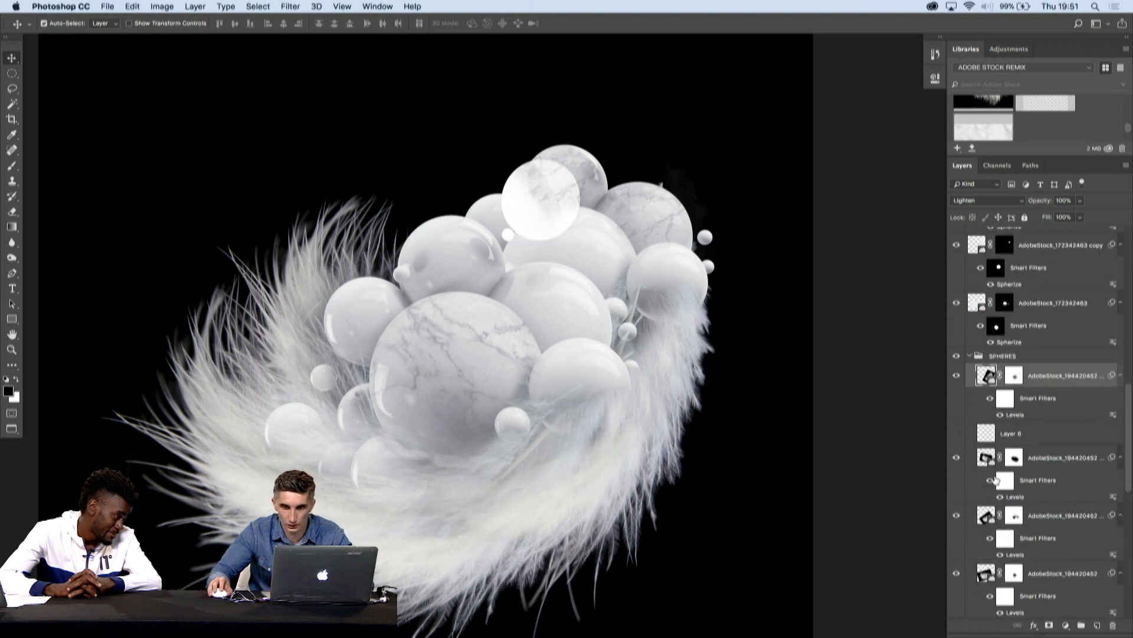
scroll(995, 480, "up", 2)
scroll(983, 461, "down", 10)
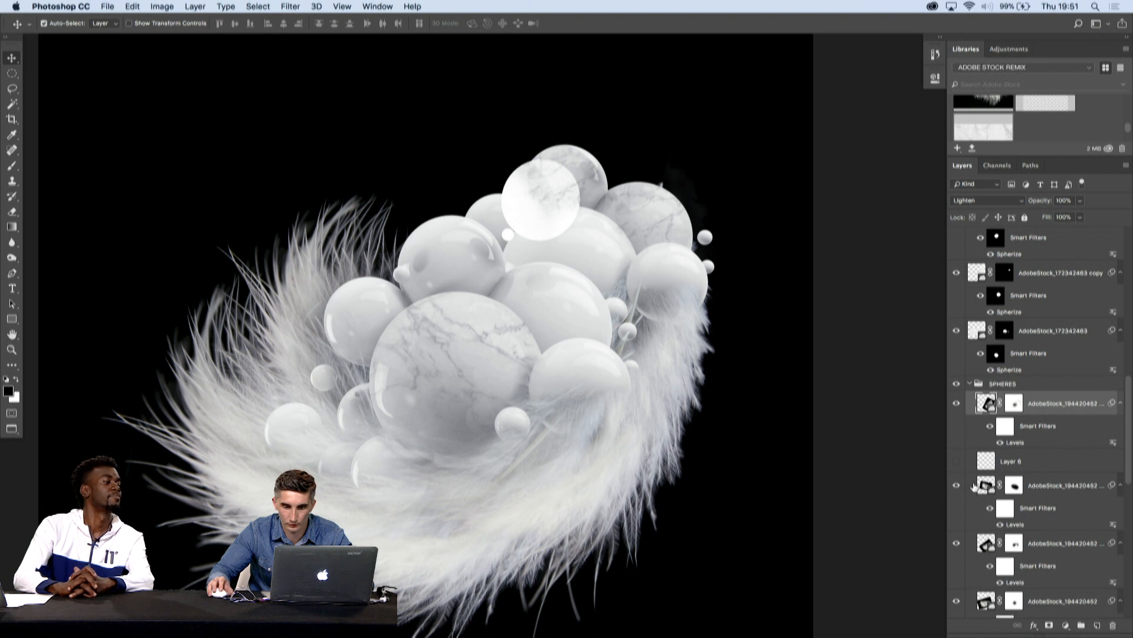
scroll(1023, 515, "up", 8)
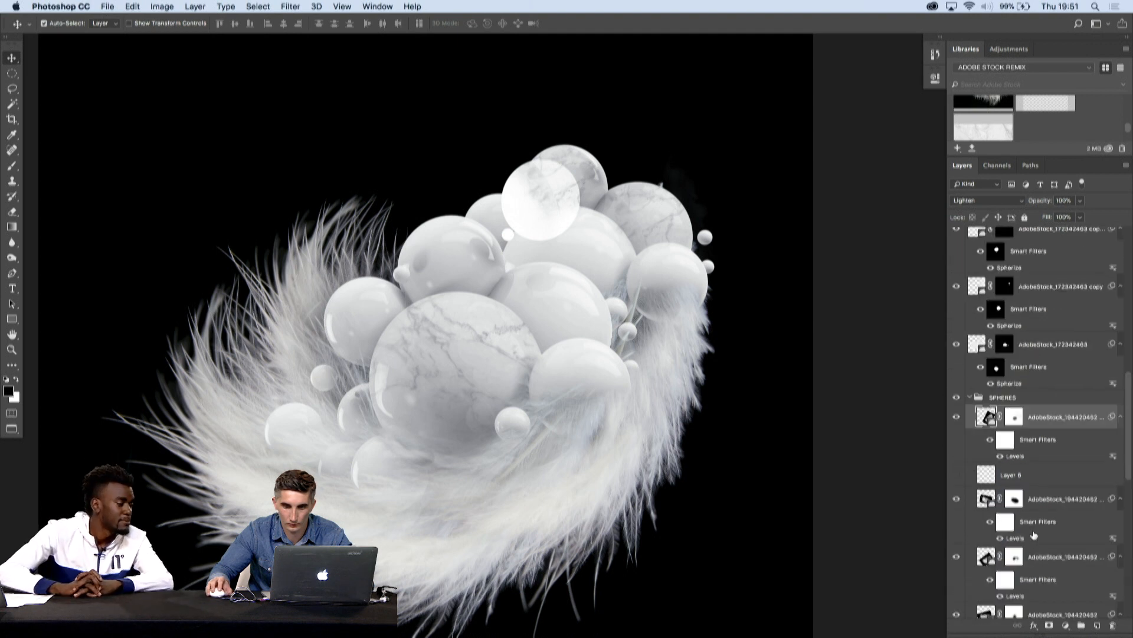
scroll(1034, 535, "down", 5)
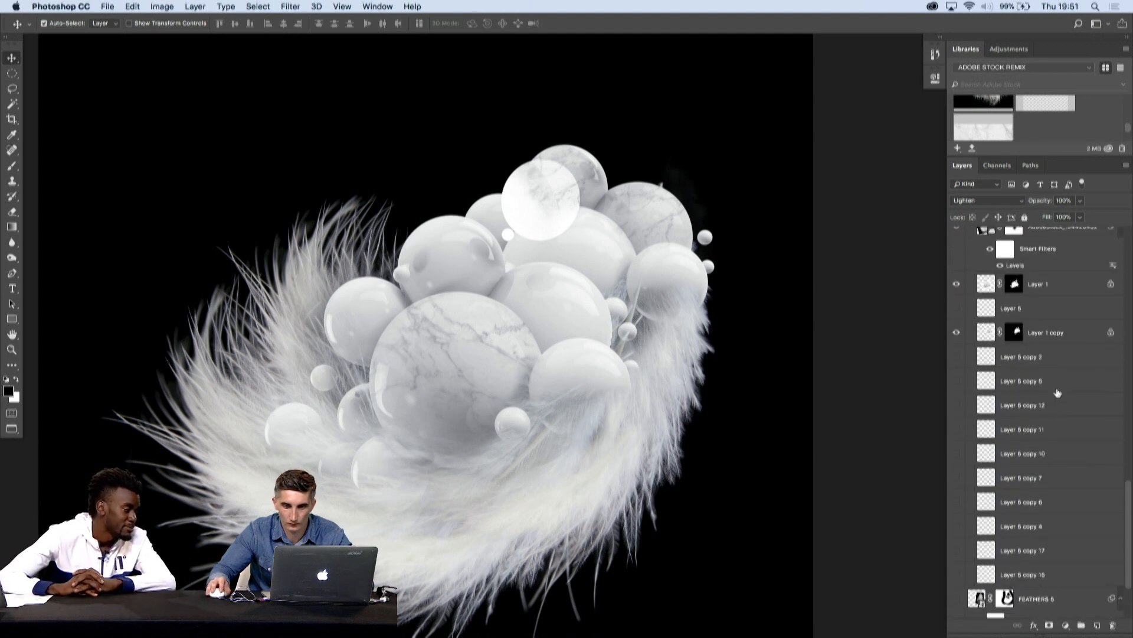
left_click(1068, 334)
key("super+j")
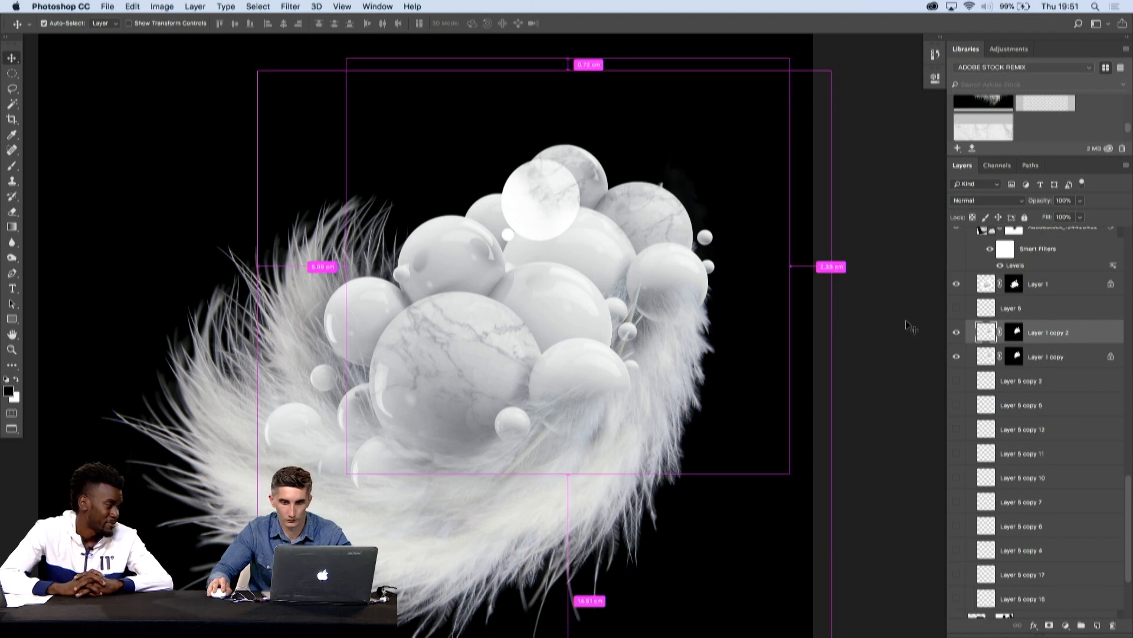
key("super+t")
left_click_drag(600, 280, 284, 188)
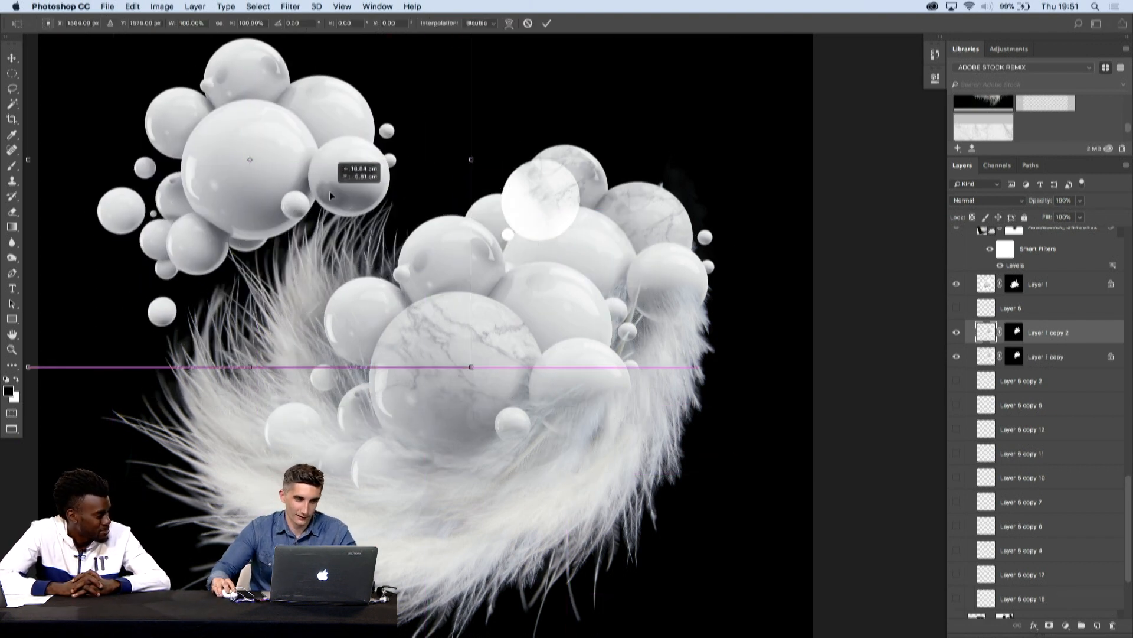
key("Return")
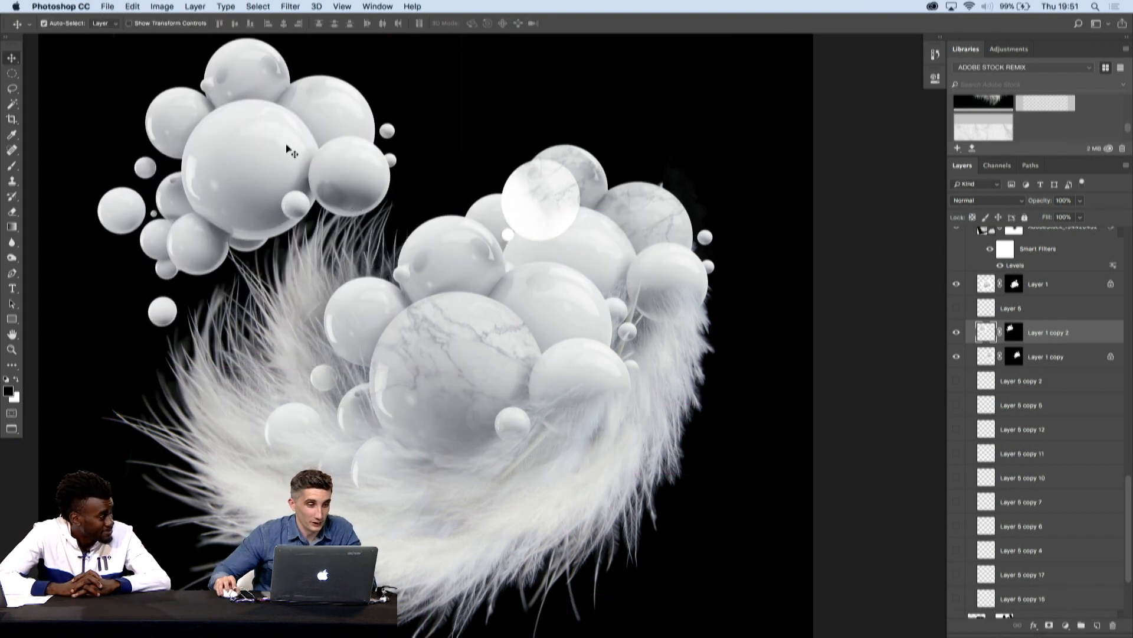
- Cut the small leftmost sphere out of the duplicated cluster with an elliptical selection and paste it onto its own layer
left_click(12, 73)
left_click_drag(89, 178, 134, 216)
key("super+x")
key("super+v")
key("v")
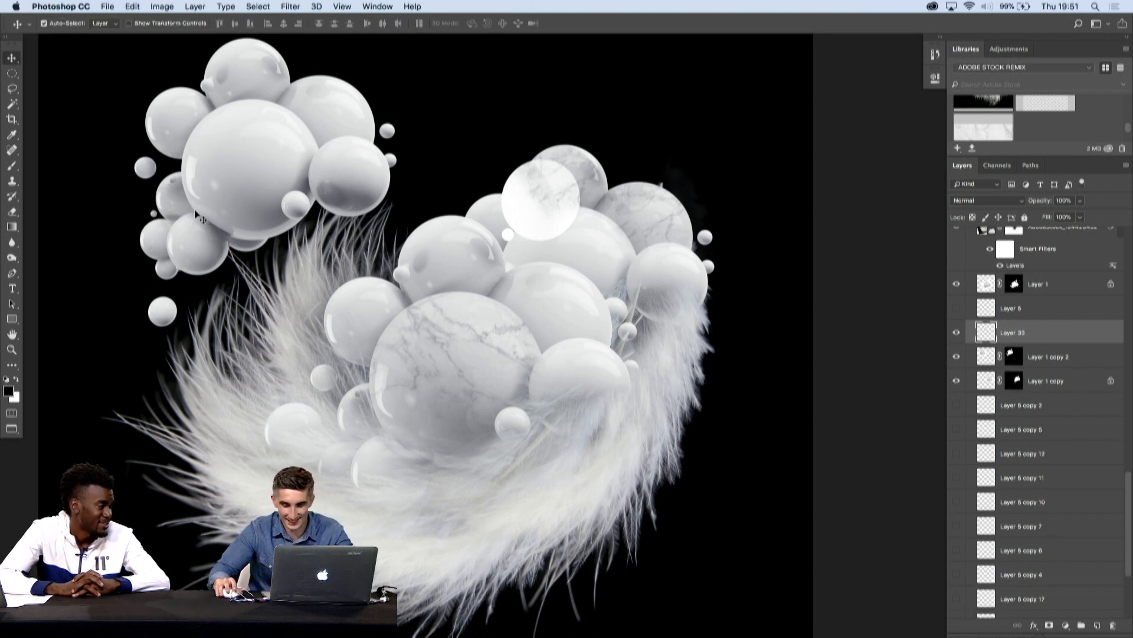
- Try to enlarge the pasted sphere, lock its layer and raise it to the top of the SPHERES group
key("super+t")
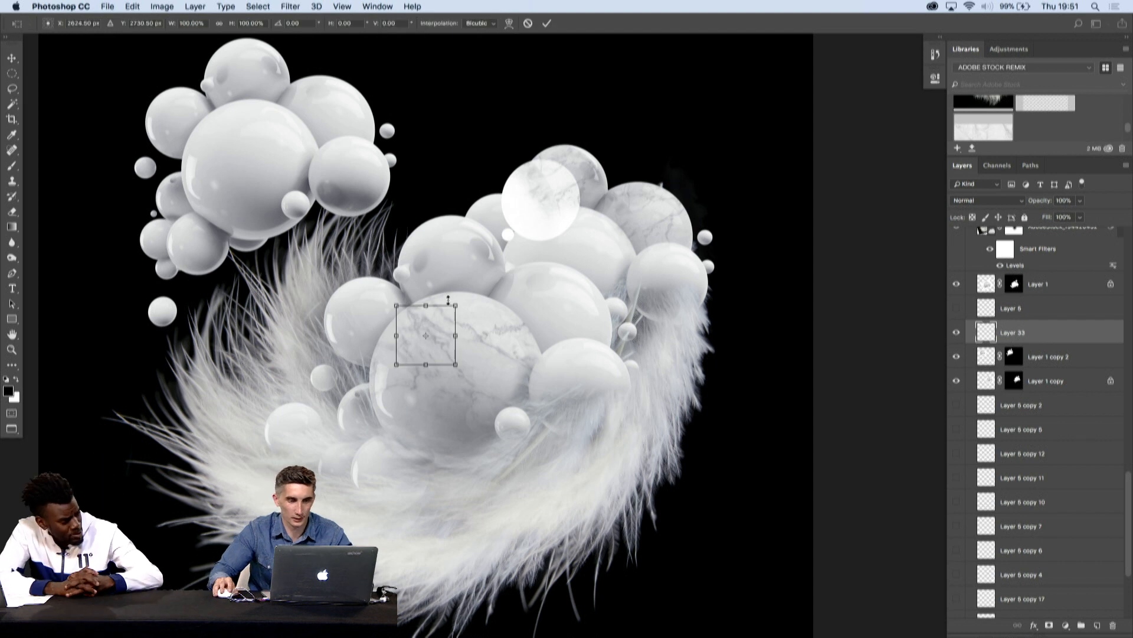
left_click_drag(458, 298, 466, 292)
key("Return")
key("super+bracketright")
key("super+slash")
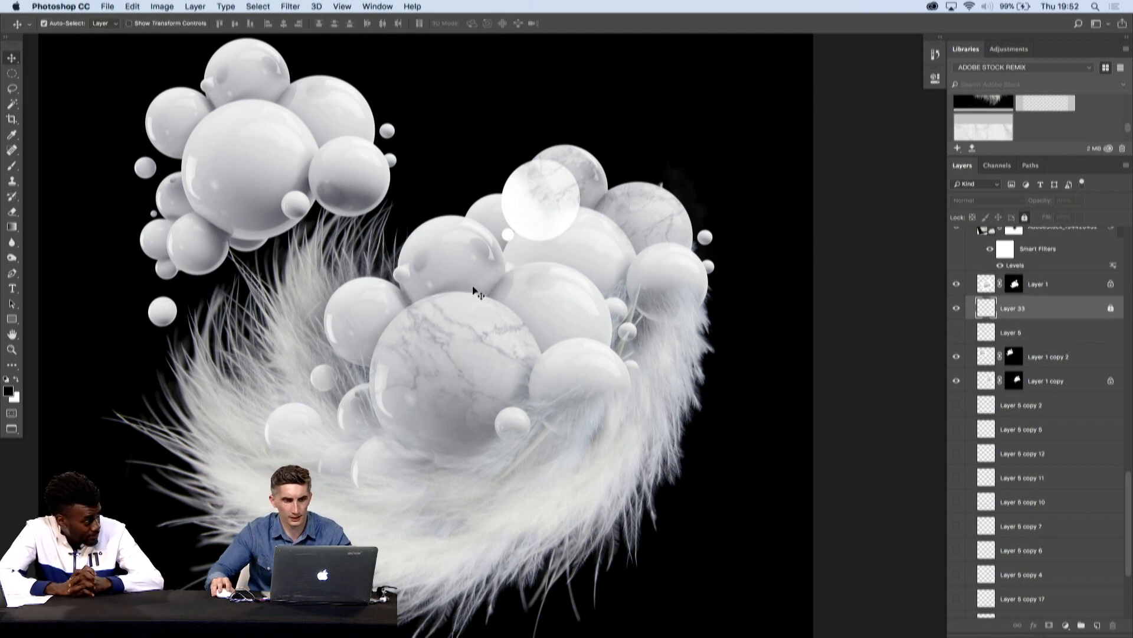
key("super+shift+bracketright")
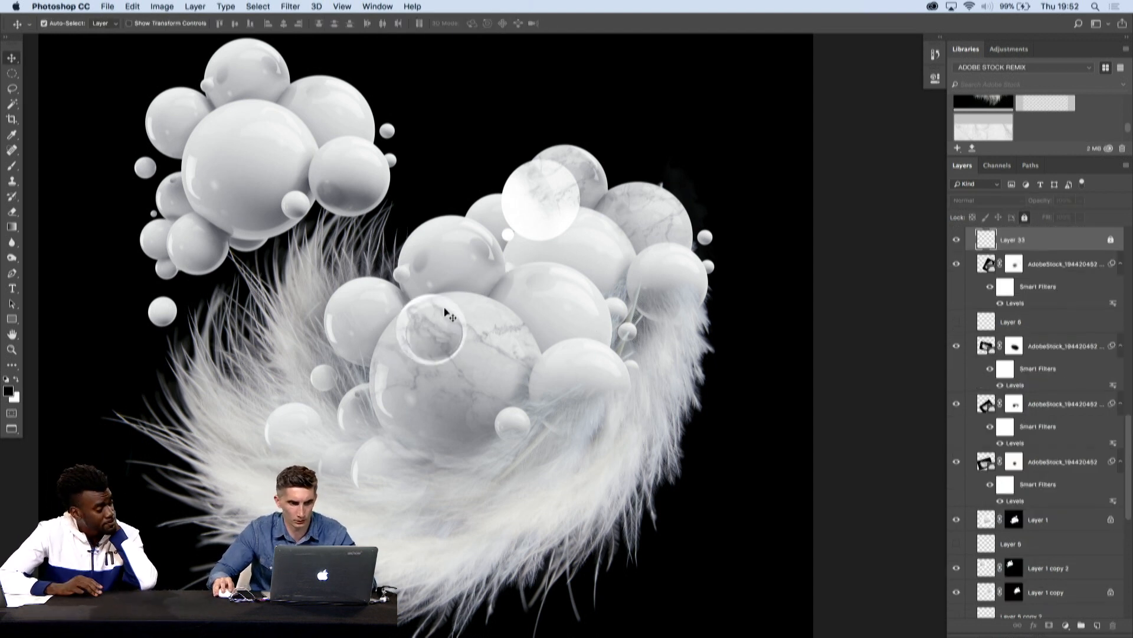
key("super+z")
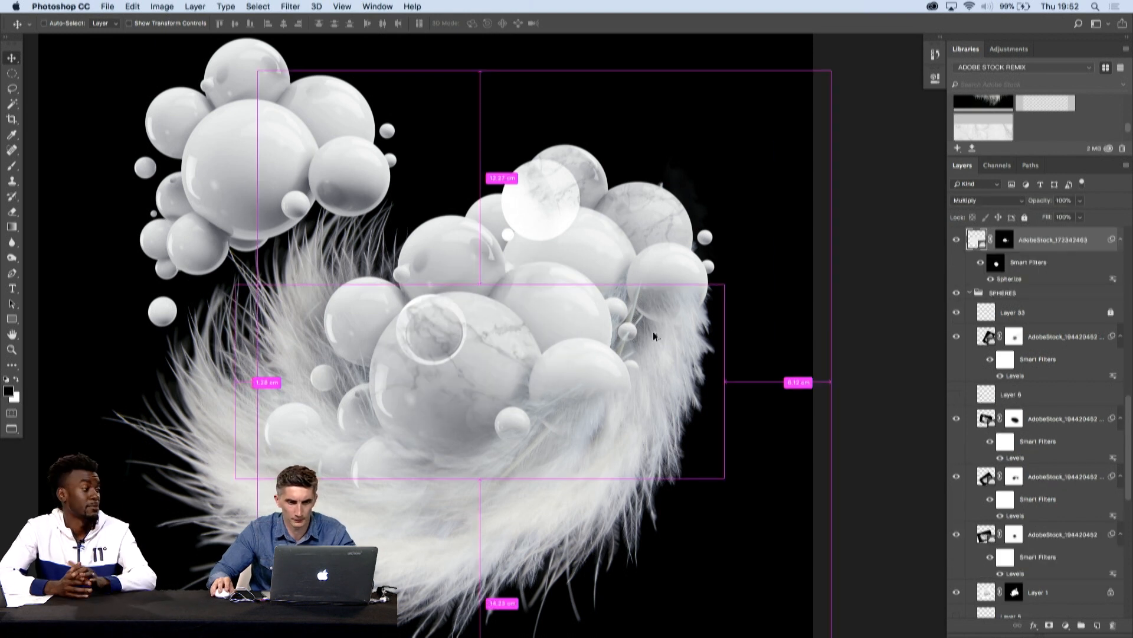
key("super+alt+z")
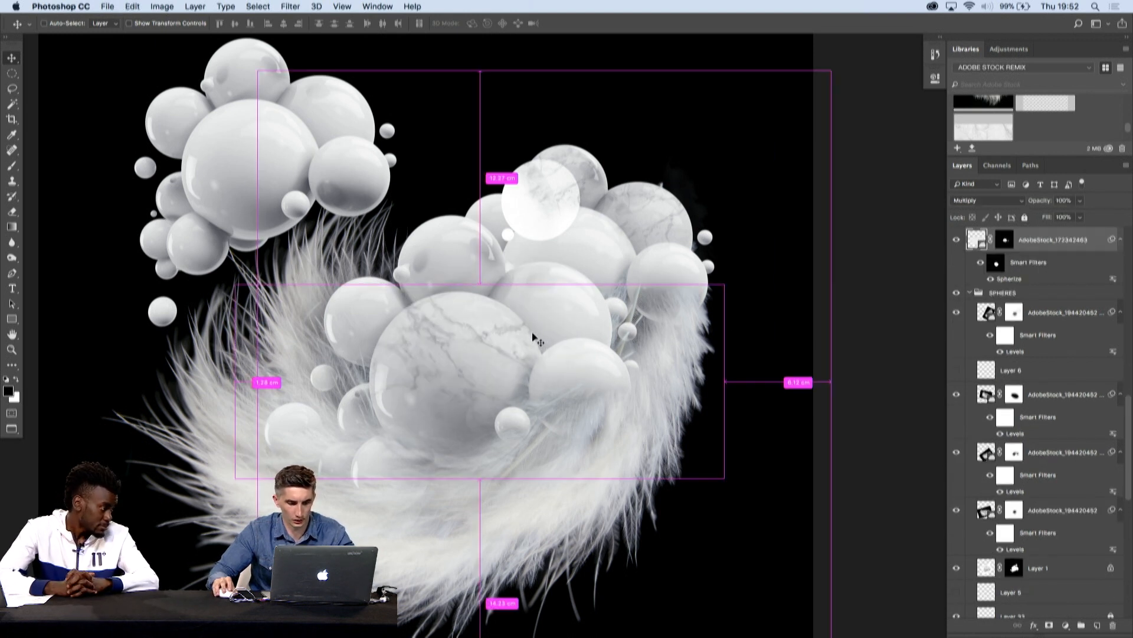
- Paste the cut sphere again above the central marble layer, then enlarge and position it over the white circle near the top
key("super+v")
key("super+t")
left_click_drag(454, 306, 475, 284)
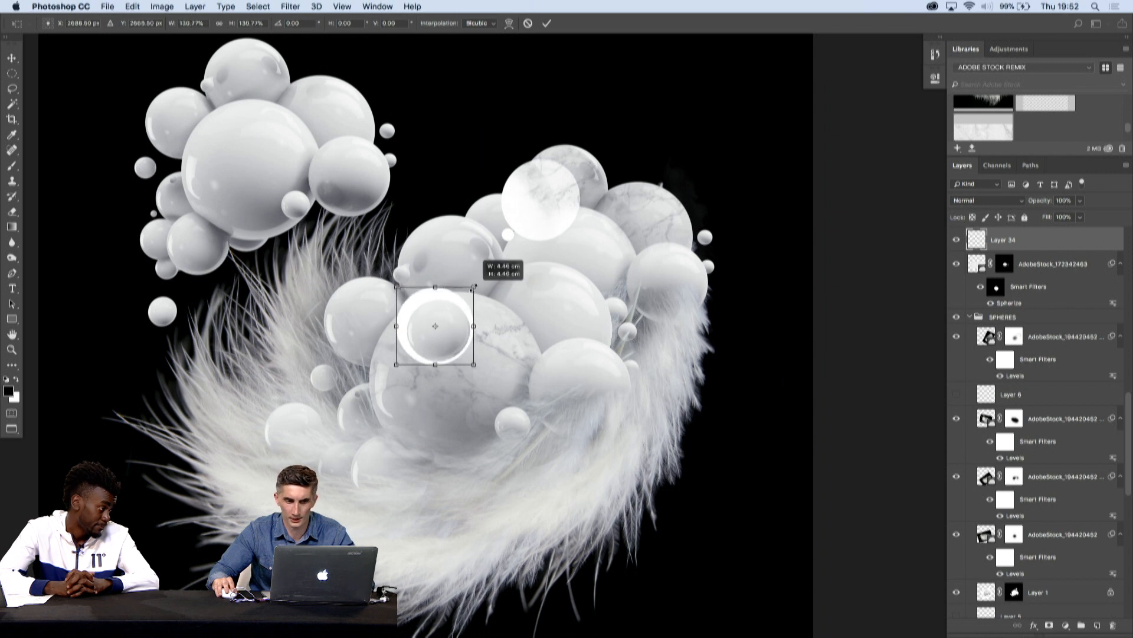
key("Return")
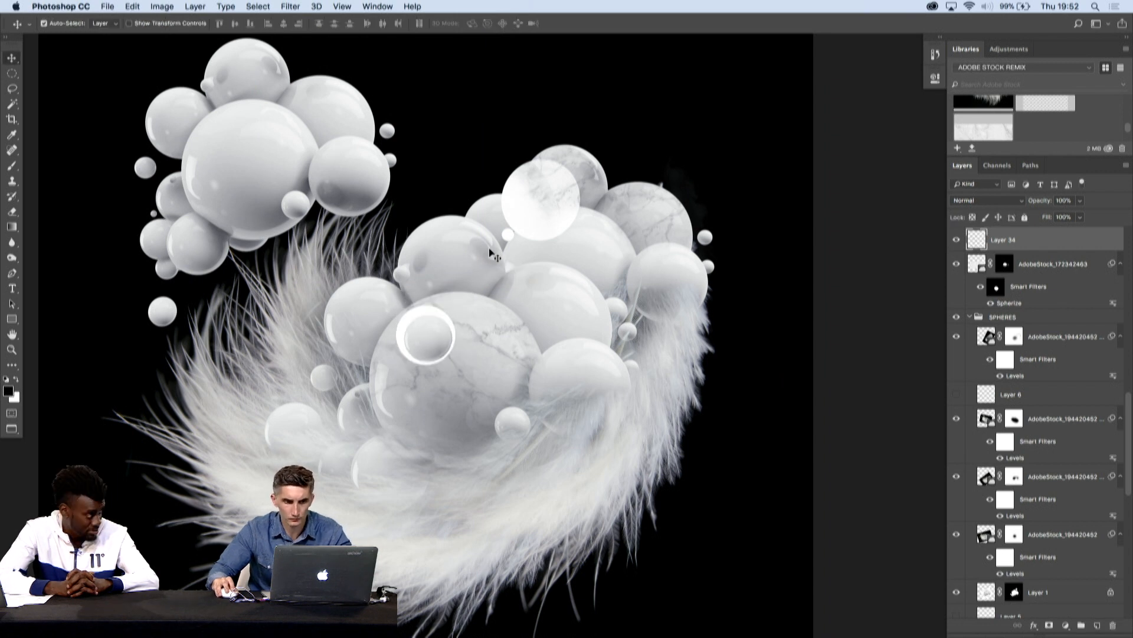
key("super+t")
left_click_drag(456, 305, 546, 194)
key("Return")
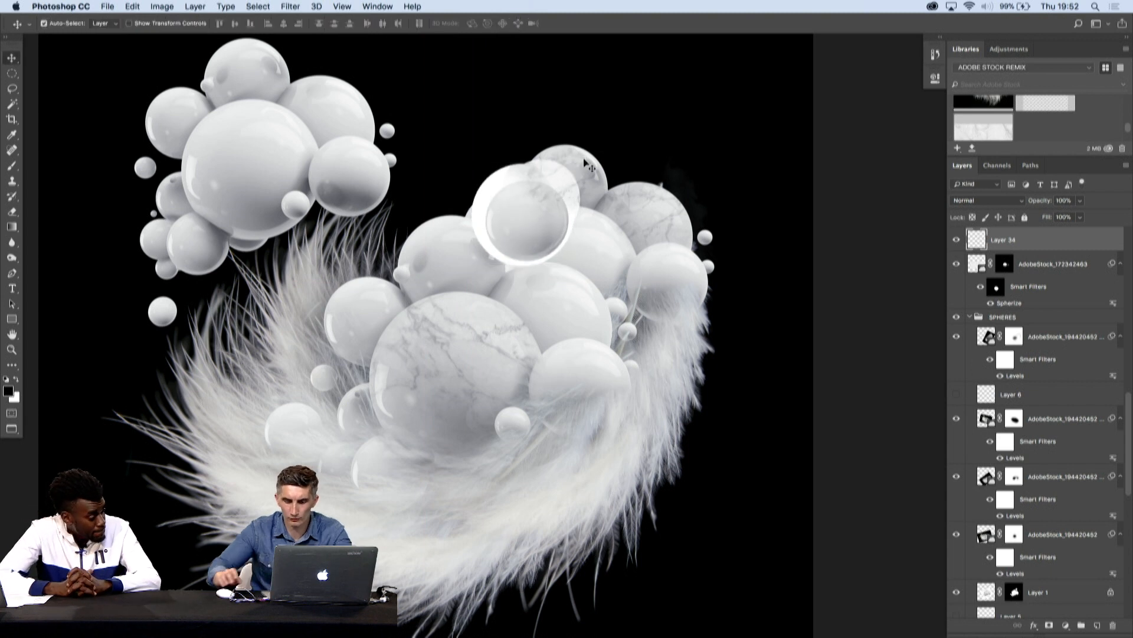
- Select the white ring around the pasted sphere with the Magic Wand, delete it and clear the selection
key("w")
left_click(537, 179)
key("Delete")
key("super+d")
- Reposition and resize the cleaned sphere so it covers the white circle at the top of the cluster
key("v")
left_click_drag(540, 225, 578, 241)
key("super+t")
key("Return")
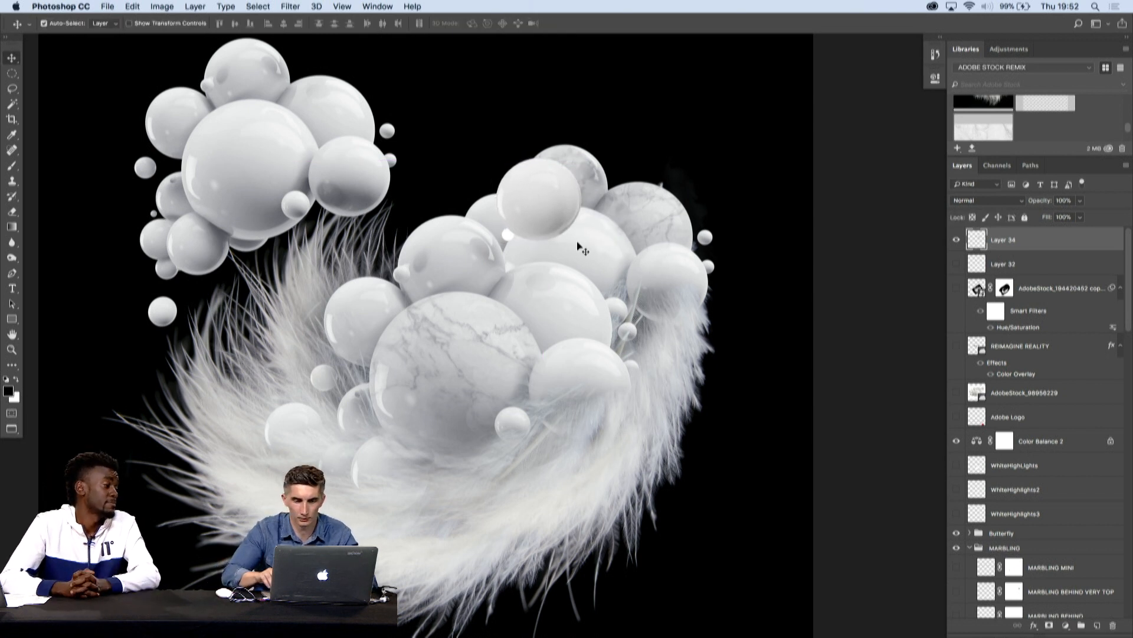
- Delete the spare duplicate of the sphere cluster from the upper-left of the canvas
left_click(258, 186)
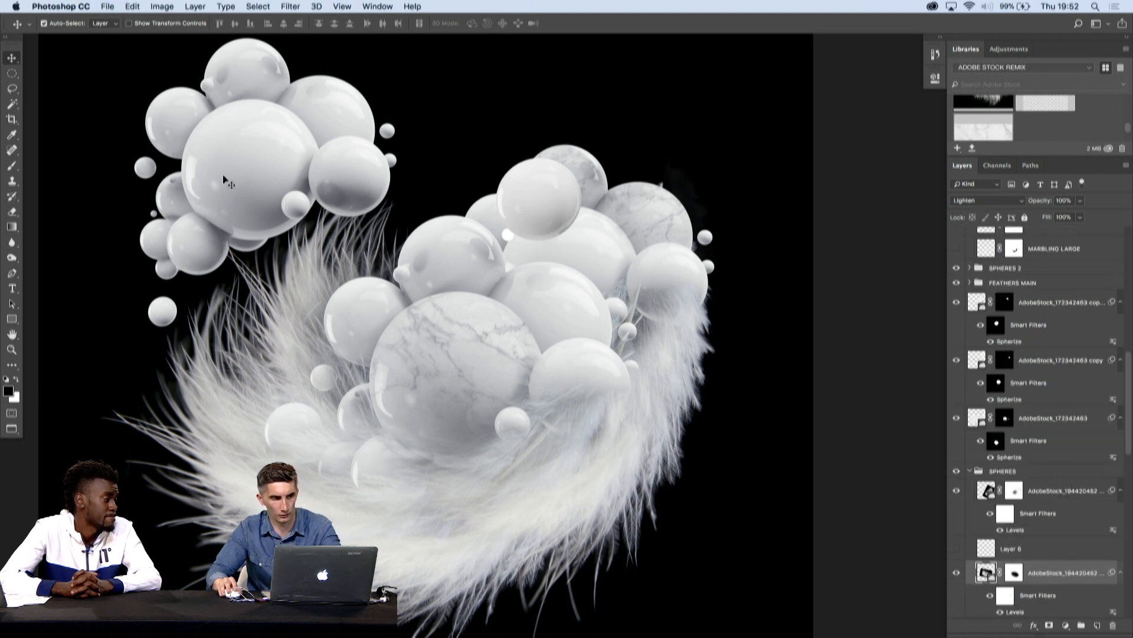
left_click(161, 115)
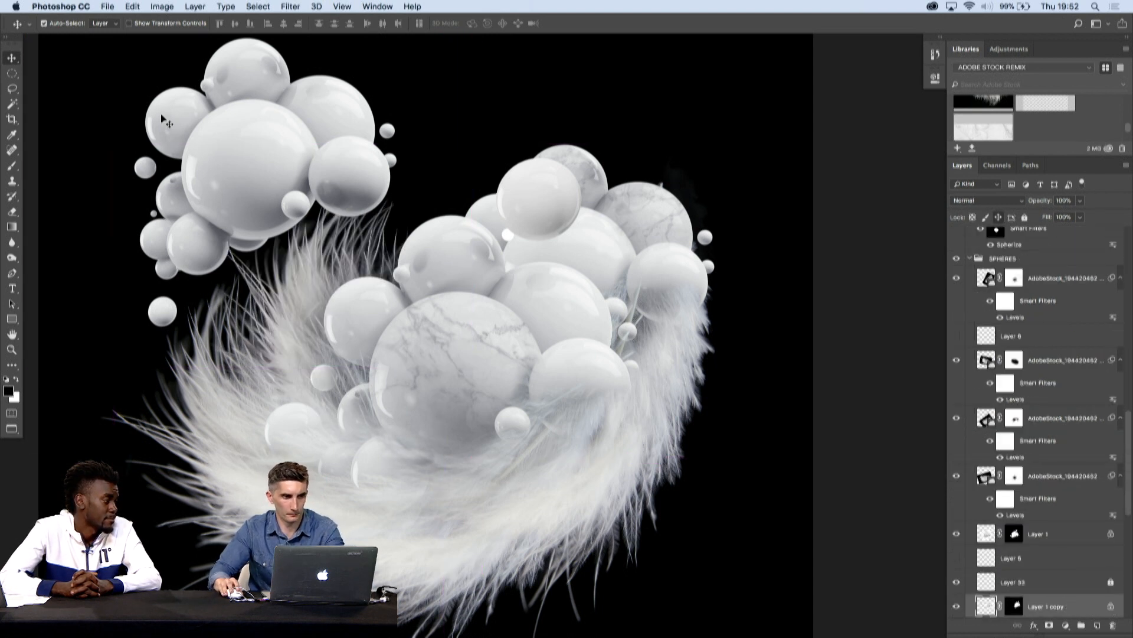
key("Delete")
- Duplicate the Layer 34 sphere, shrink the copy to a small ball and place it over the feathers
scroll(488, 186, "down", 2)
left_click(489, 186)
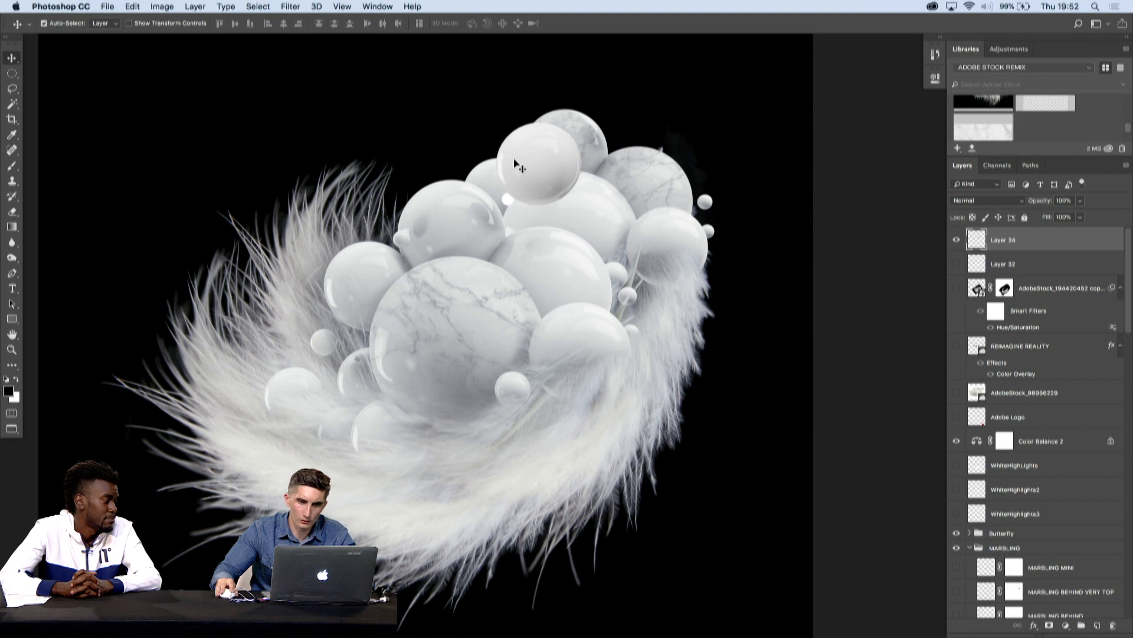
left_click_drag(543, 152, 386, 453)
key("super+t")
left_click_drag(425, 420, 689, 328)
key("Return")
- Make more copies of the small ball, scale them individually and scatter them over the lower and right-hand feathers
key("super+j")
key("super+j")
key("super+j")
key("super+t")
key("Return")
key("super+j")
key("super+t")
key("Return")
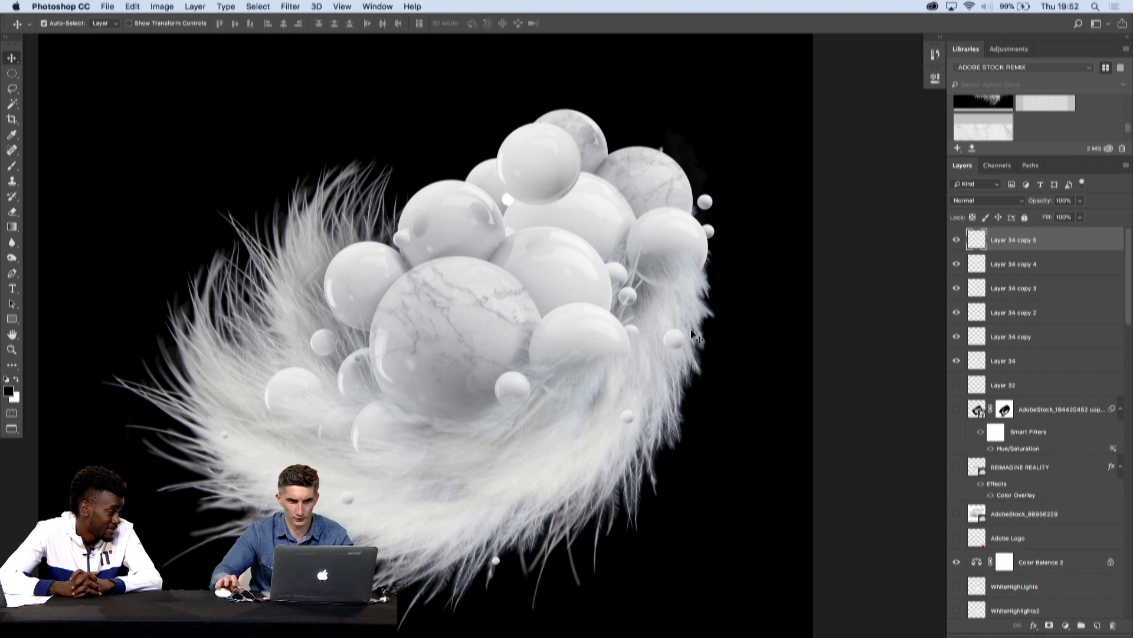
- Duplicate the ball on the right edge of the feathers, place the copy above the upper-right marbled sphere and enlarge it
key("super+j")
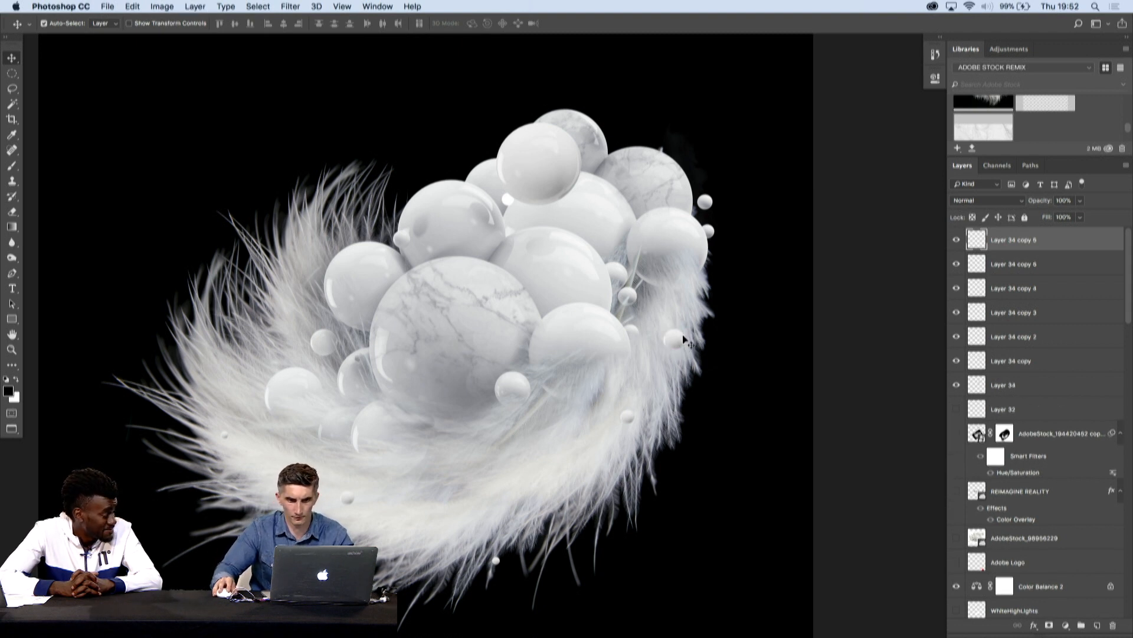
key("super+t")
key("Return")
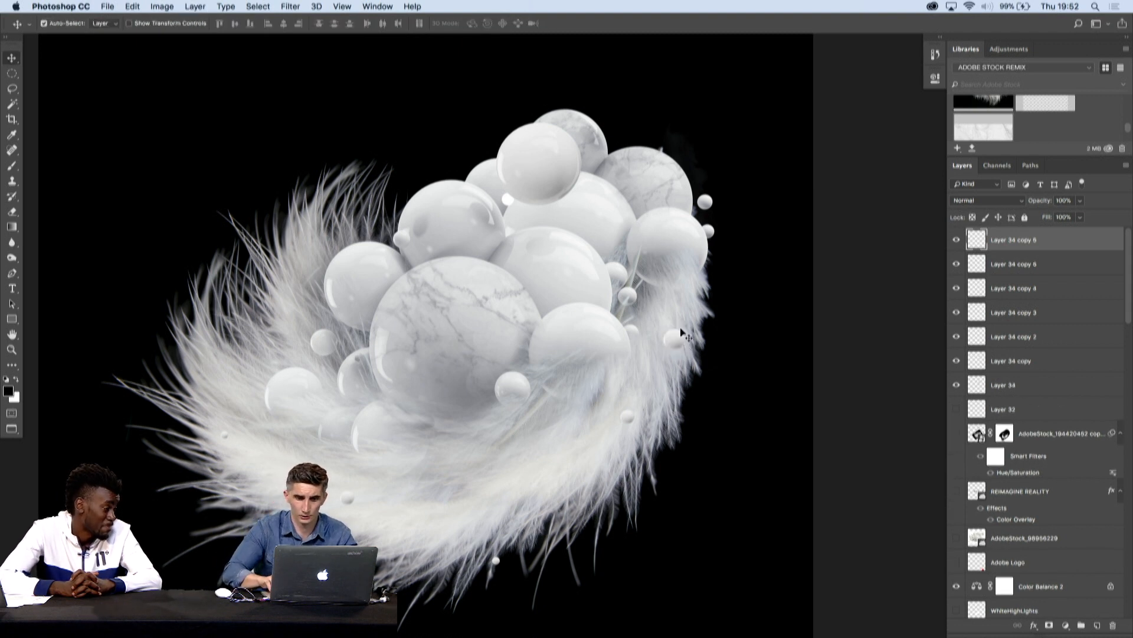
left_click_drag(680, 327, 671, 121)
key("super+t")
key("Return")
- Duplicate the ball above the cluster, shrink the copy and move it up and to the left of the original
key("super+j")
key("super+t")
left_click_drag(683, 107, 675, 115)
key("Return")
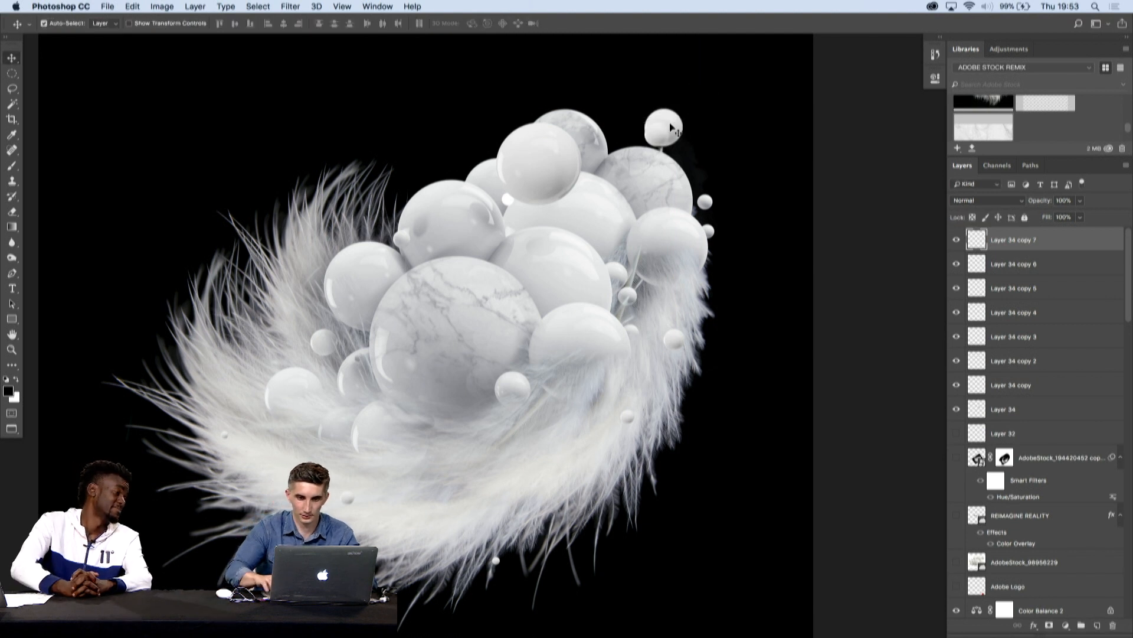
key("shift+Left")
key("shift+Left")
key("shift+Left")
key("shift+Left")
key("shift+Up")
key("shift+Up")
key("shift+Up")
key("shift+Up")
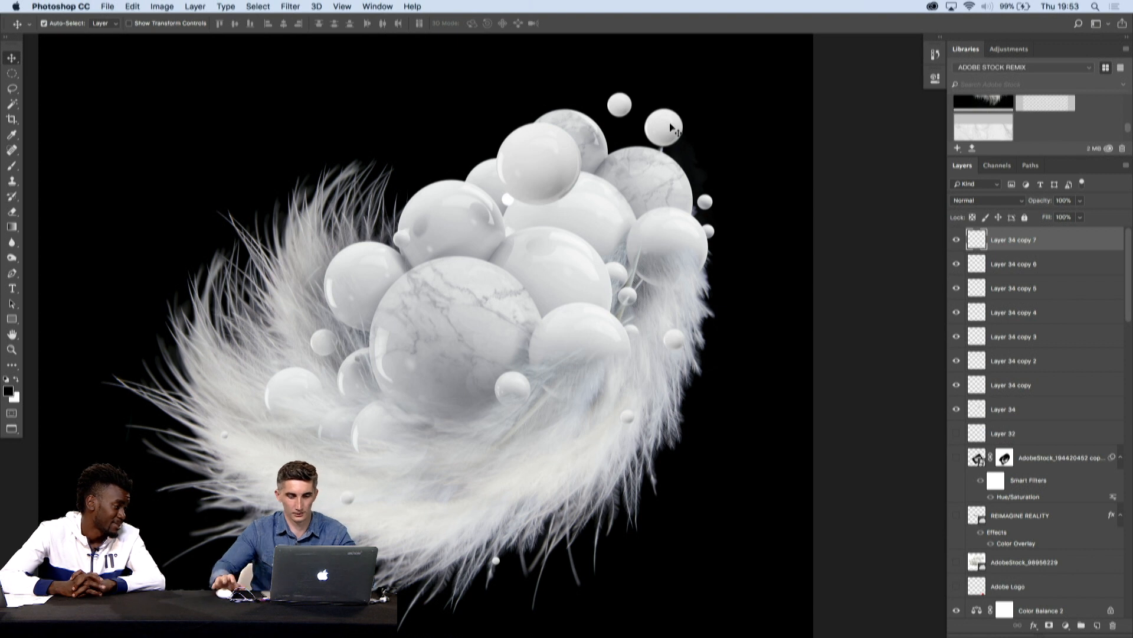
- Duplicate the ball above the cluster again, scale the copy to about 62% and set it on the upper-right marbled sphere's outer edge
key("super+j")
key("super+t")
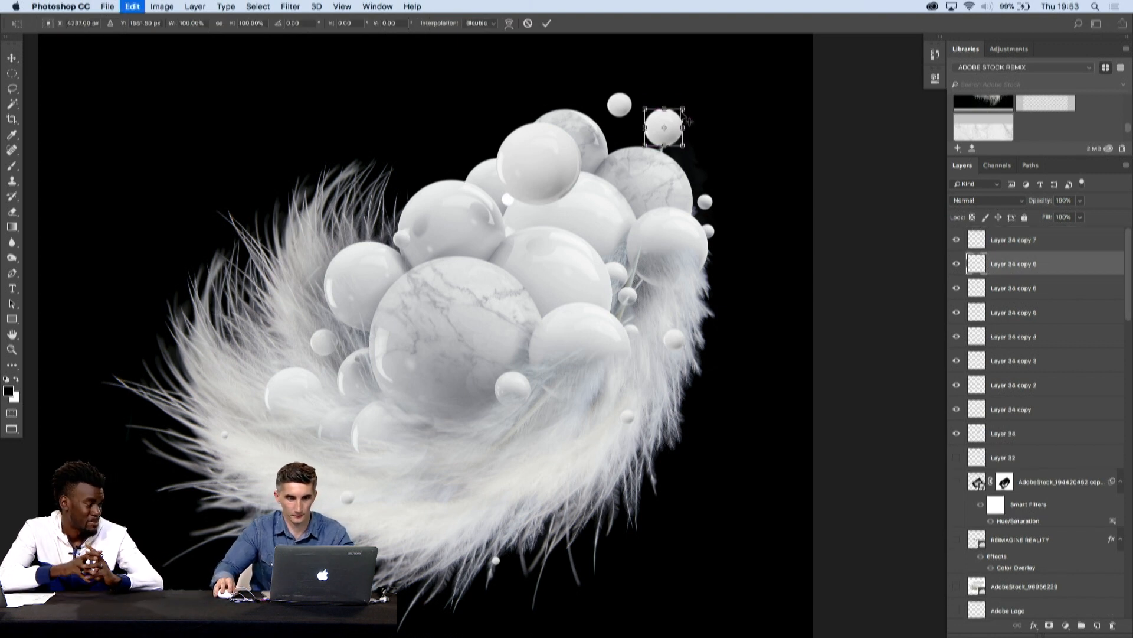
left_click_drag(683, 110, 710, 154)
key("Return")
key("ctrl+t")
key("Return")
key("ctrl+t")
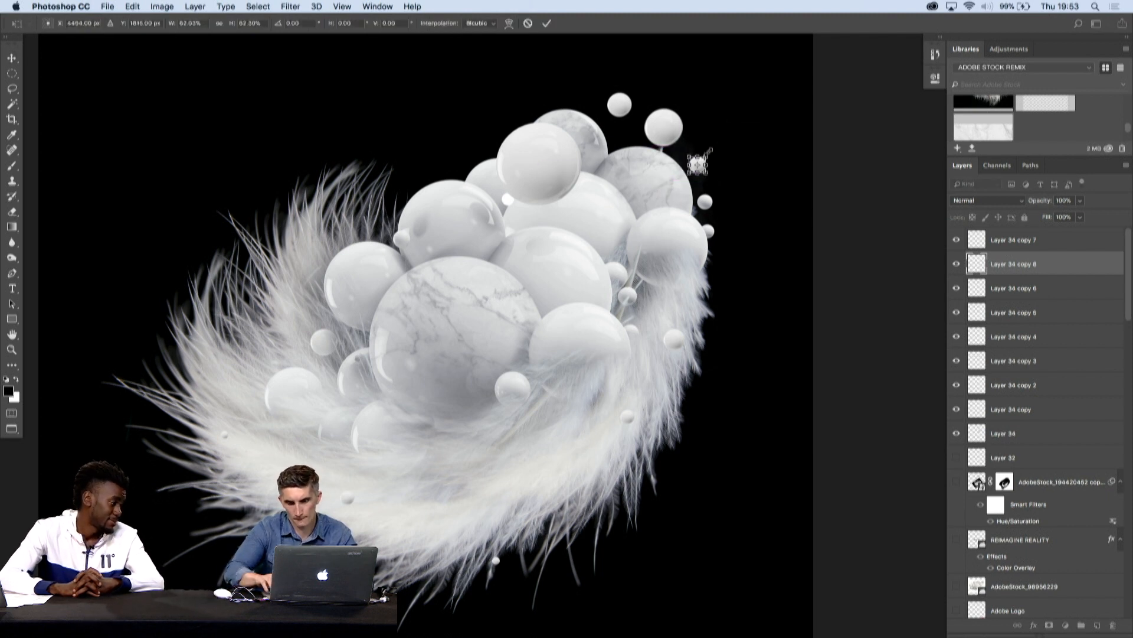
key("Return")
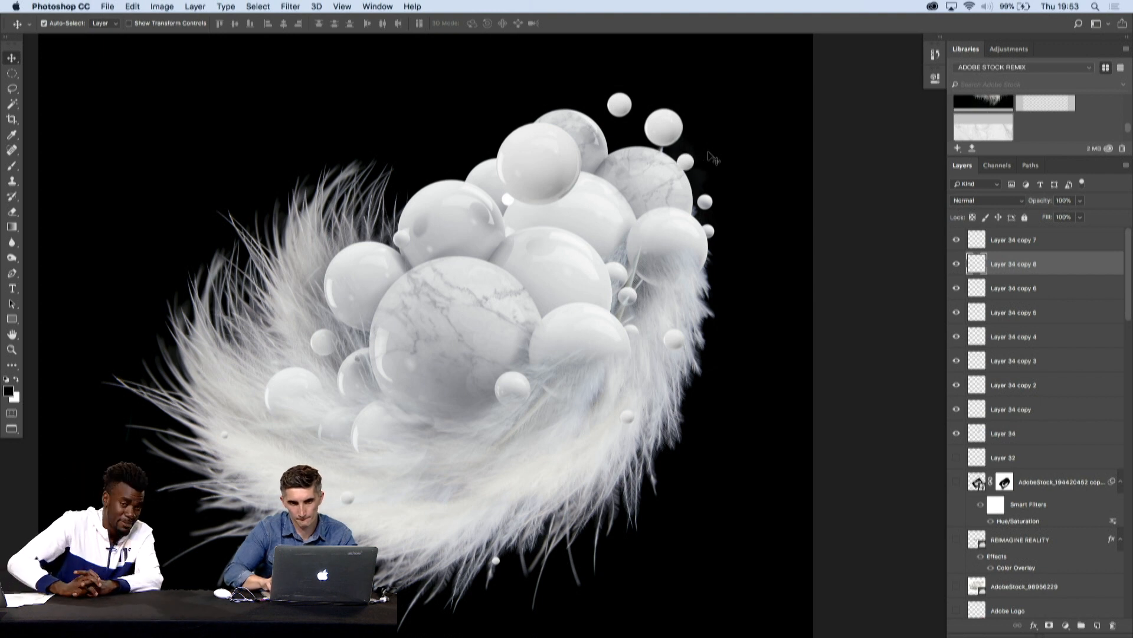
- Add two more ball copies, one on the left feathers and a larger one in the middle of the lower feathers
key("Tab")
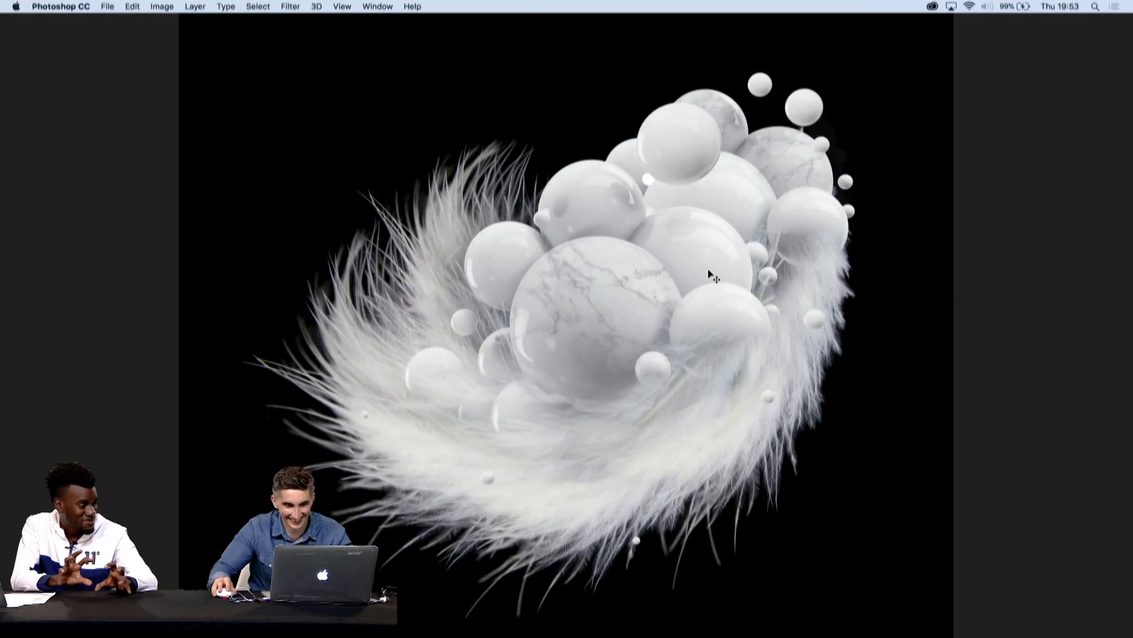
key("super+j")
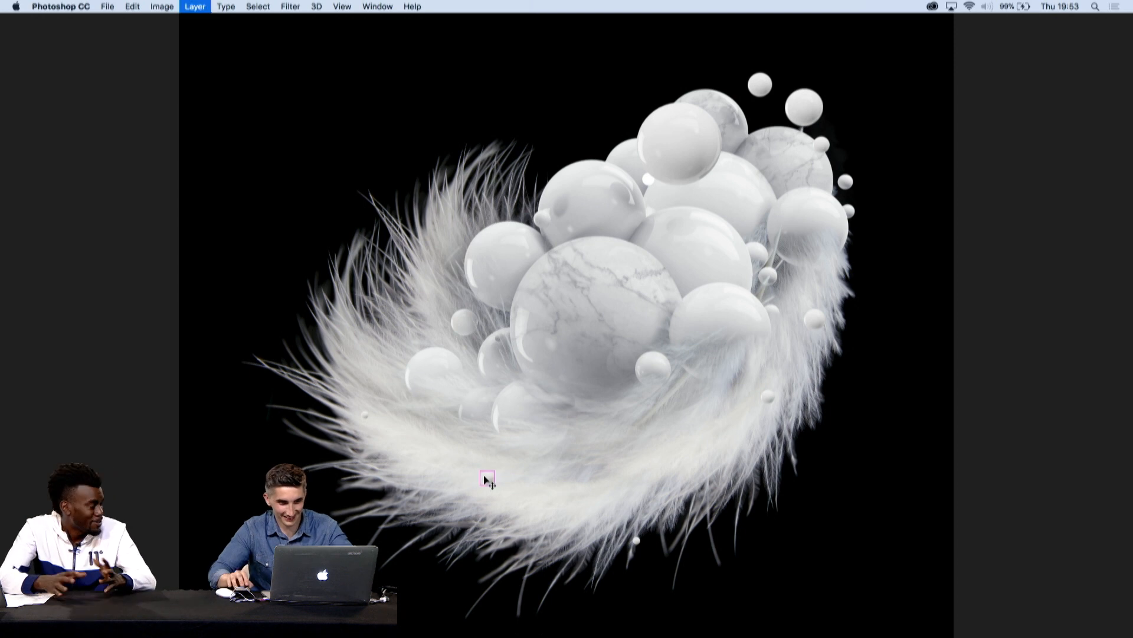
left_click_drag(487, 477, 389, 359)
key("Return")
key("super+t")
key("Return")
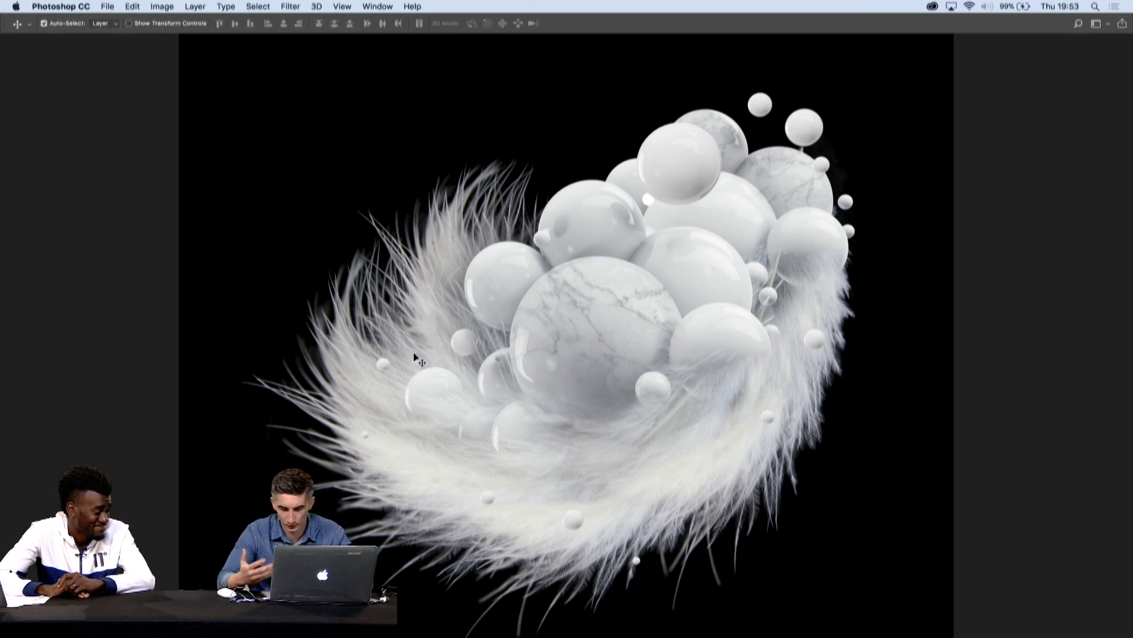
left_click_drag(572, 526, 584, 480)
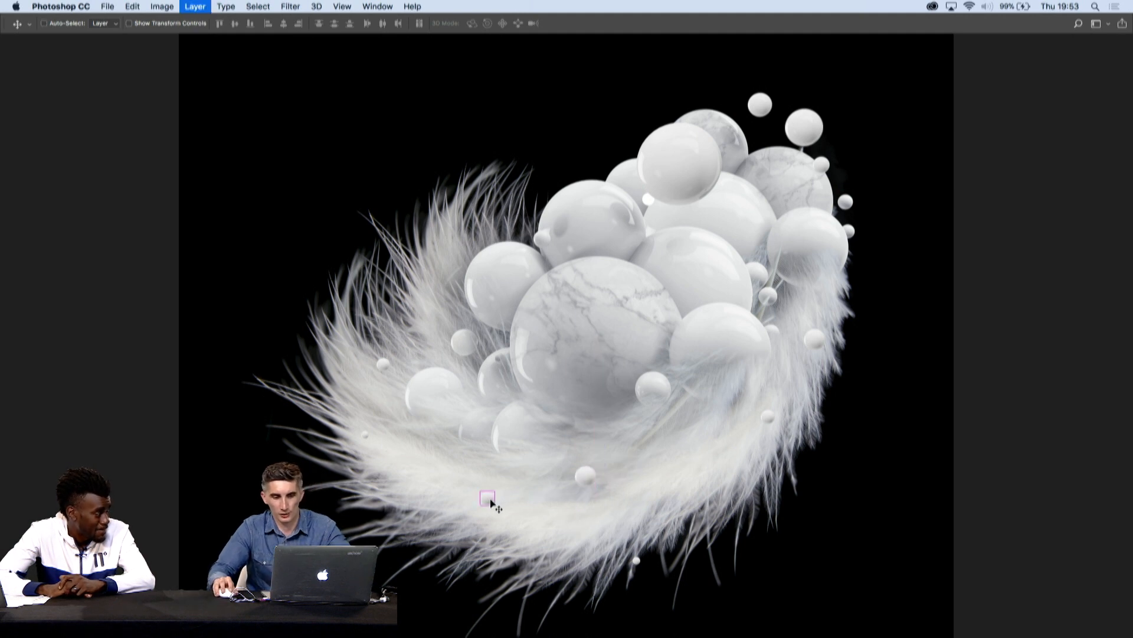
- Copy the small ball from the lower feathers, scale it to about 71% and place it below the large marbled sphere's right side
left_click_drag(491, 501, 659, 453)
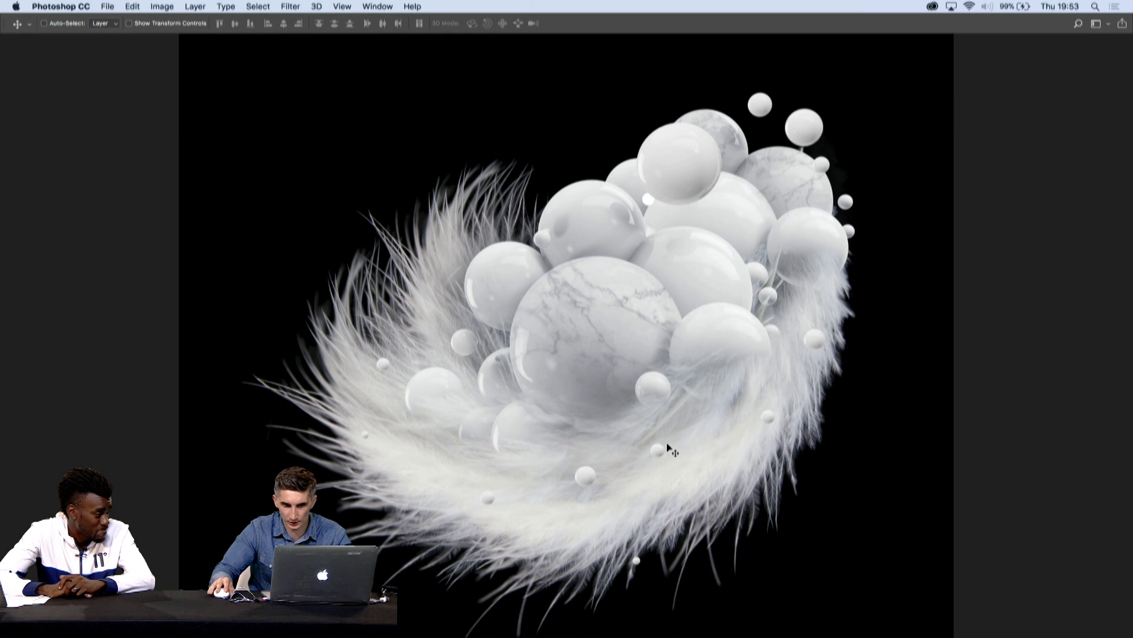
key("super+t")
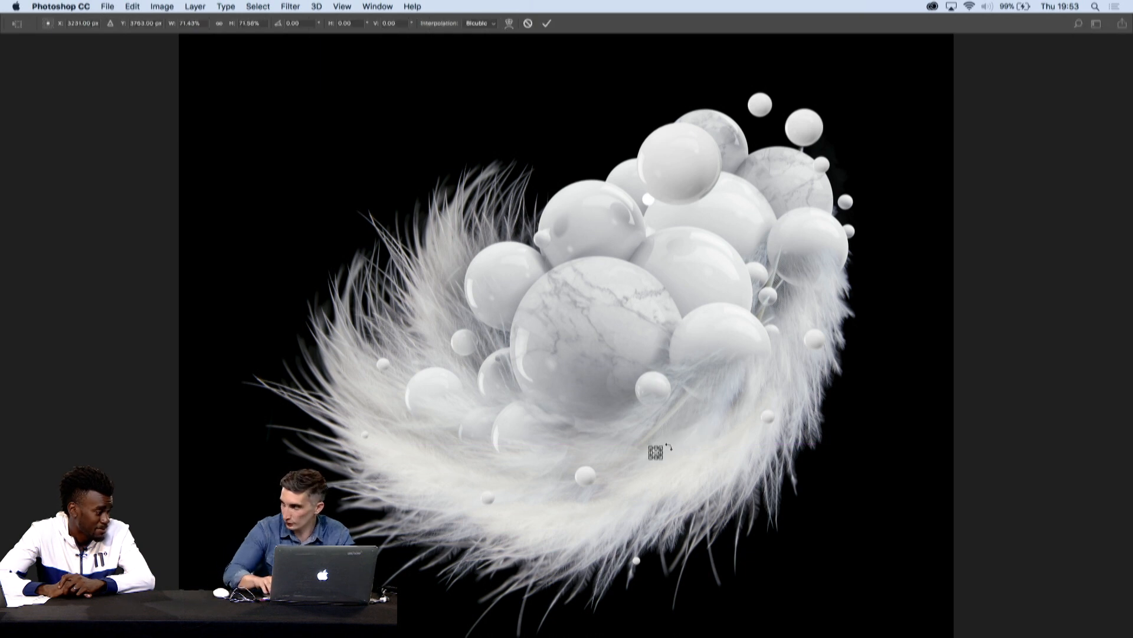
key("Return")
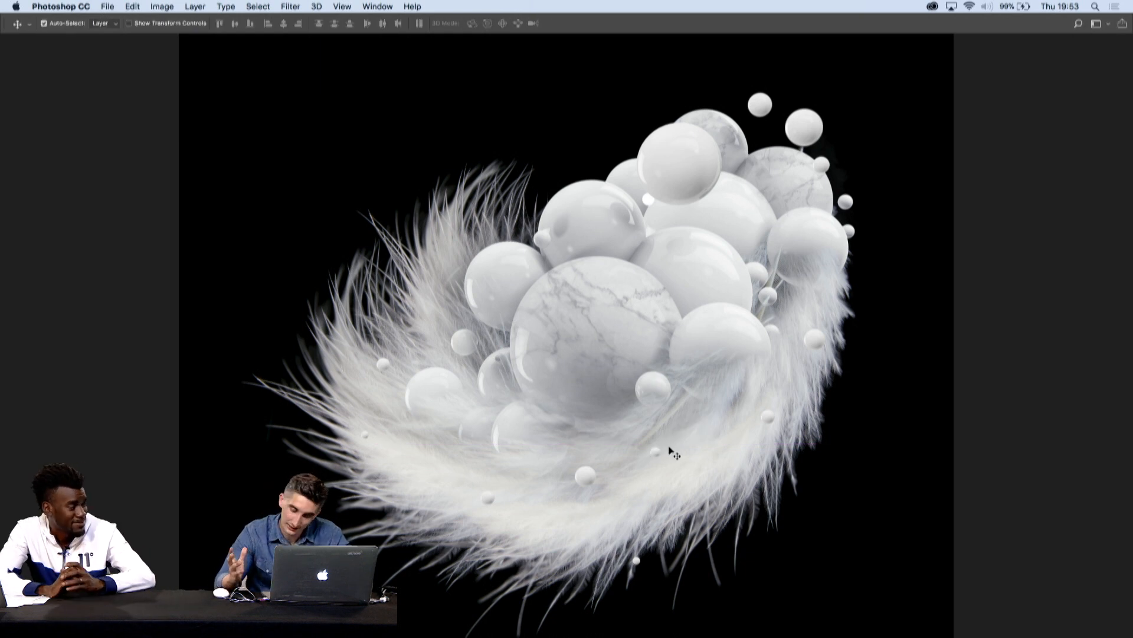
left_click_drag(659, 456, 679, 440)
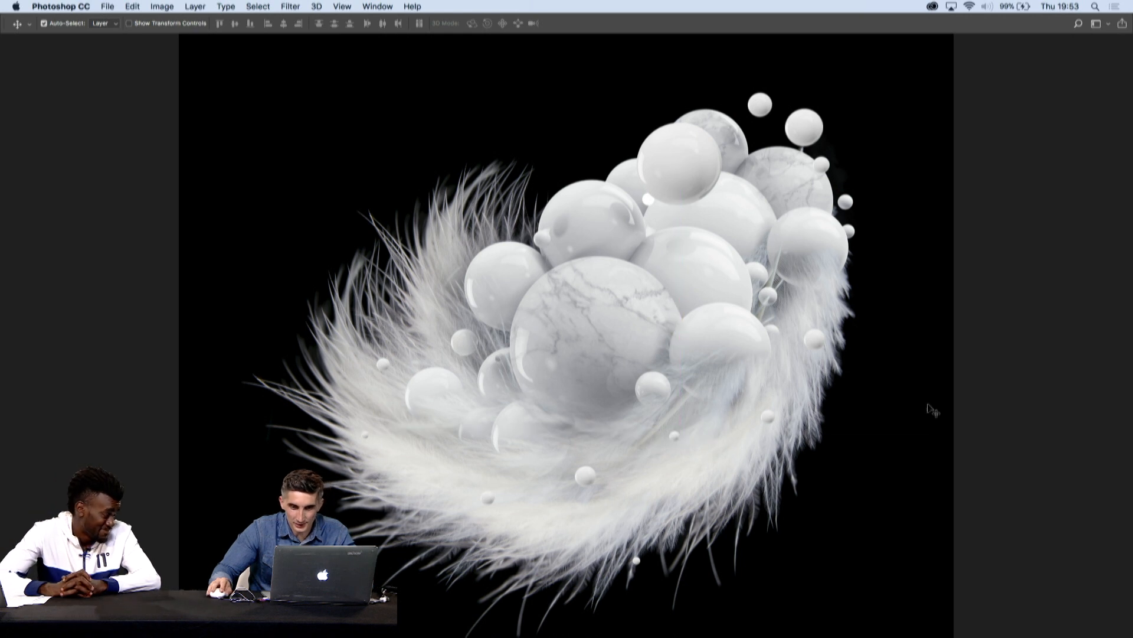
- On a new layer in the SPHERES group, paint a soft white glow over the right-hand spheres and lower feathers with a 1100 px brush
left_click_drag(763, 263, 763, 291)
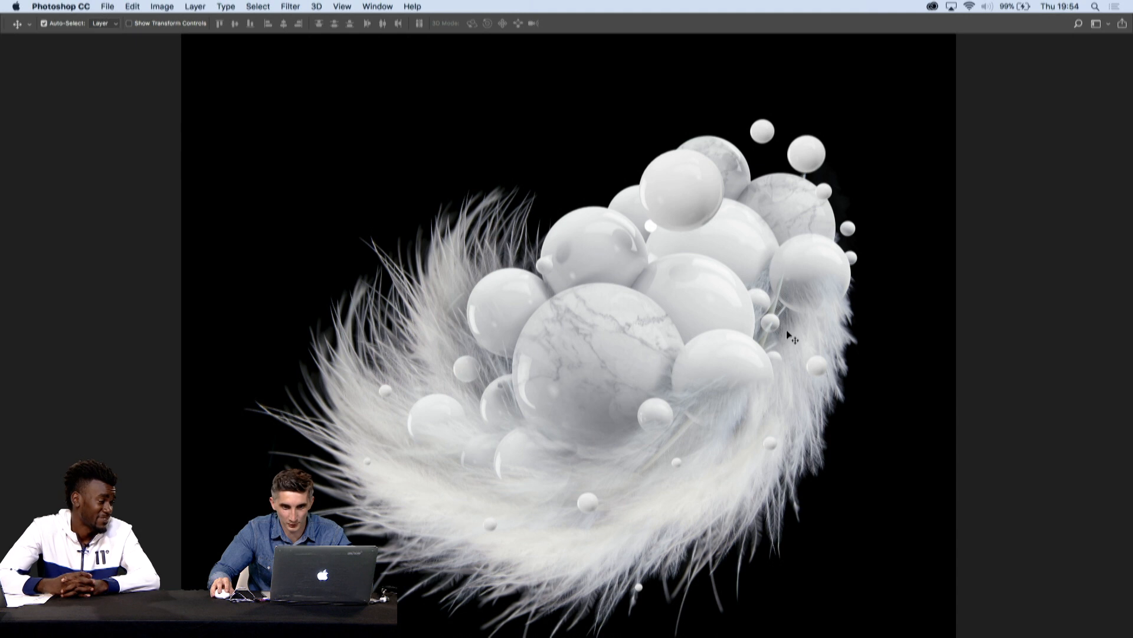
key("Tab")
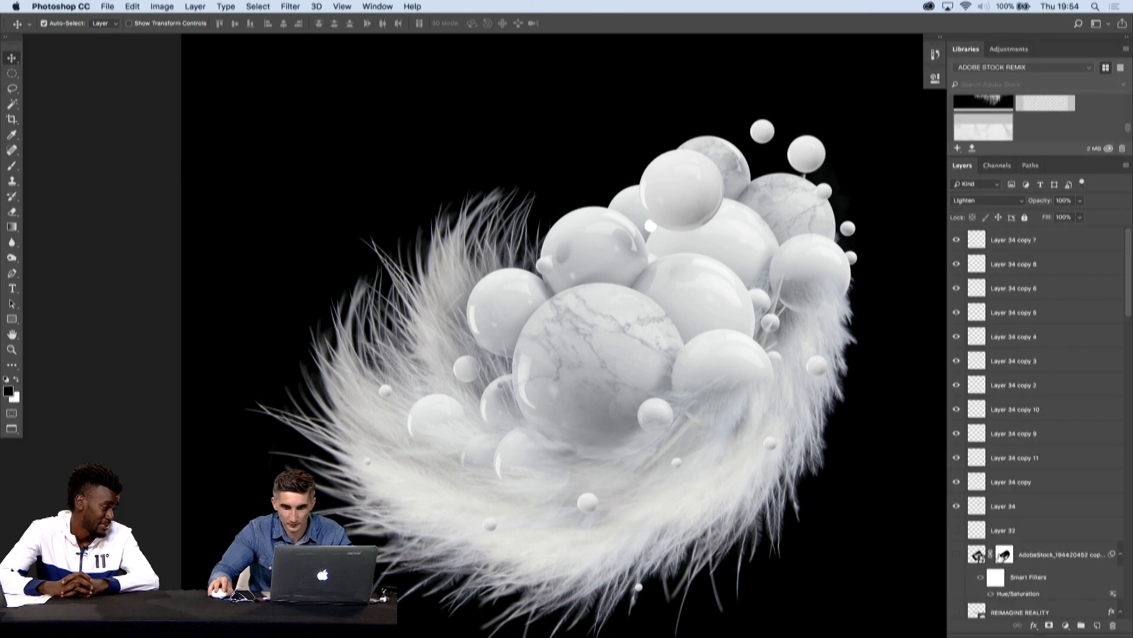
left_click(1096, 625)
key("b")
key("bracketright")
key("bracketright")
key("bracketright")
key("bracketright")
key("bracketright")
key("bracketright")
key("bracketright")
key("bracketright")
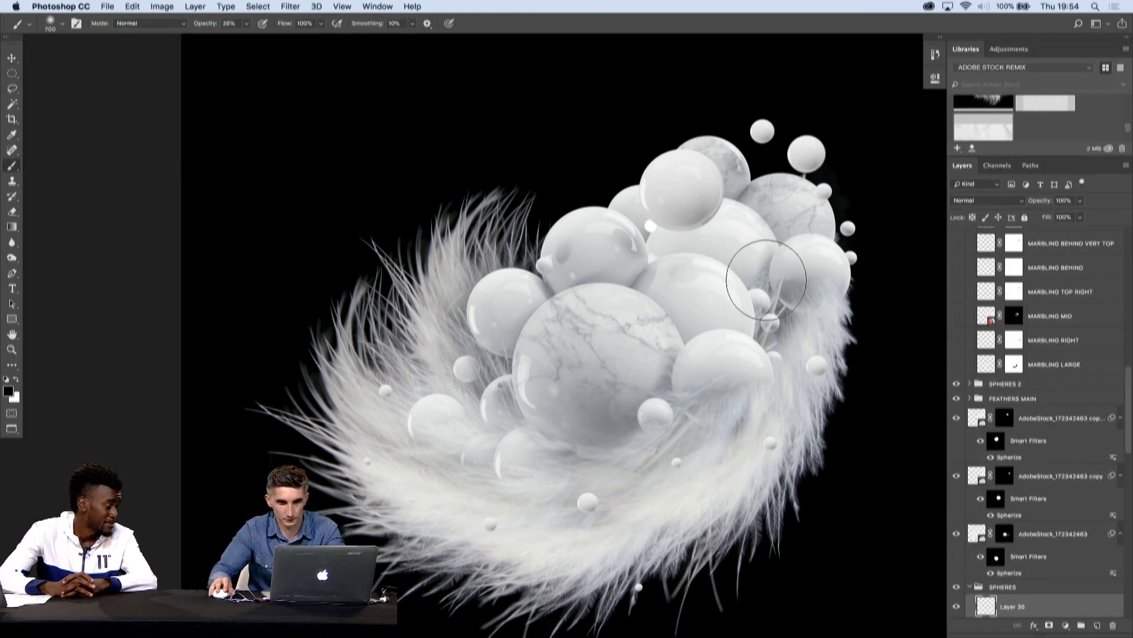
key("x")
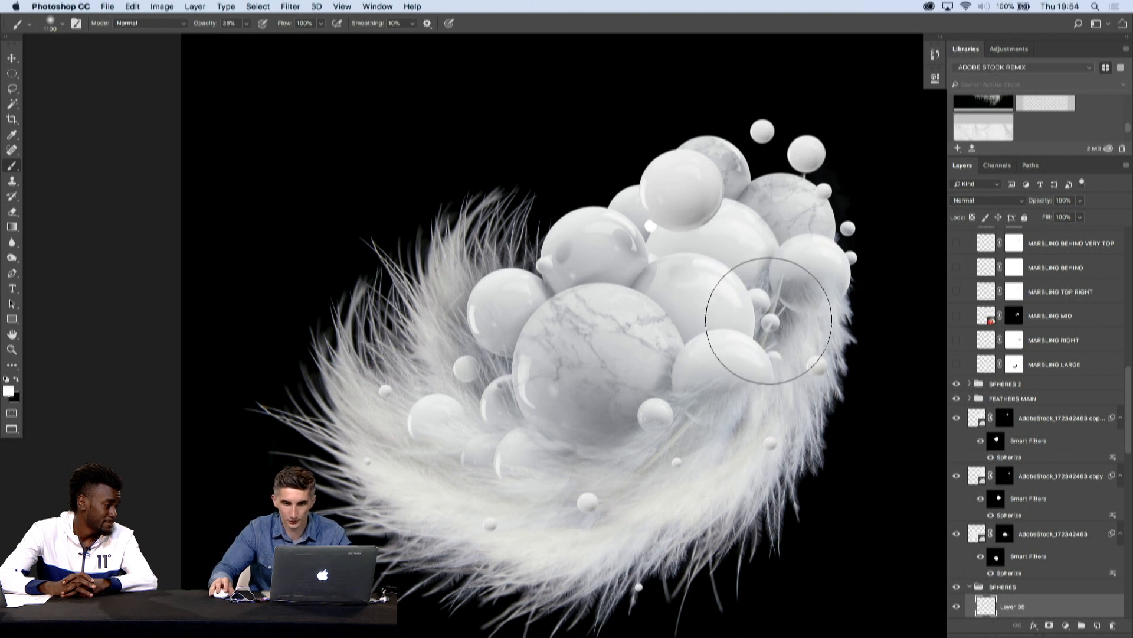
left_click(712, 373)
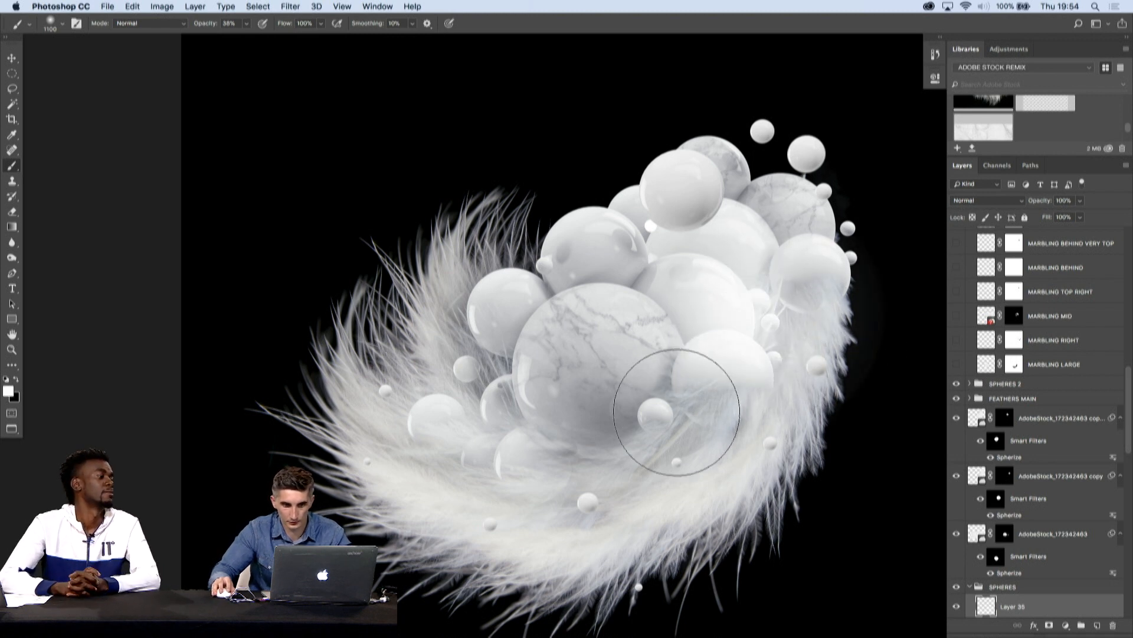
left_click(662, 435)
left_click(600, 463)
left_click(561, 471)
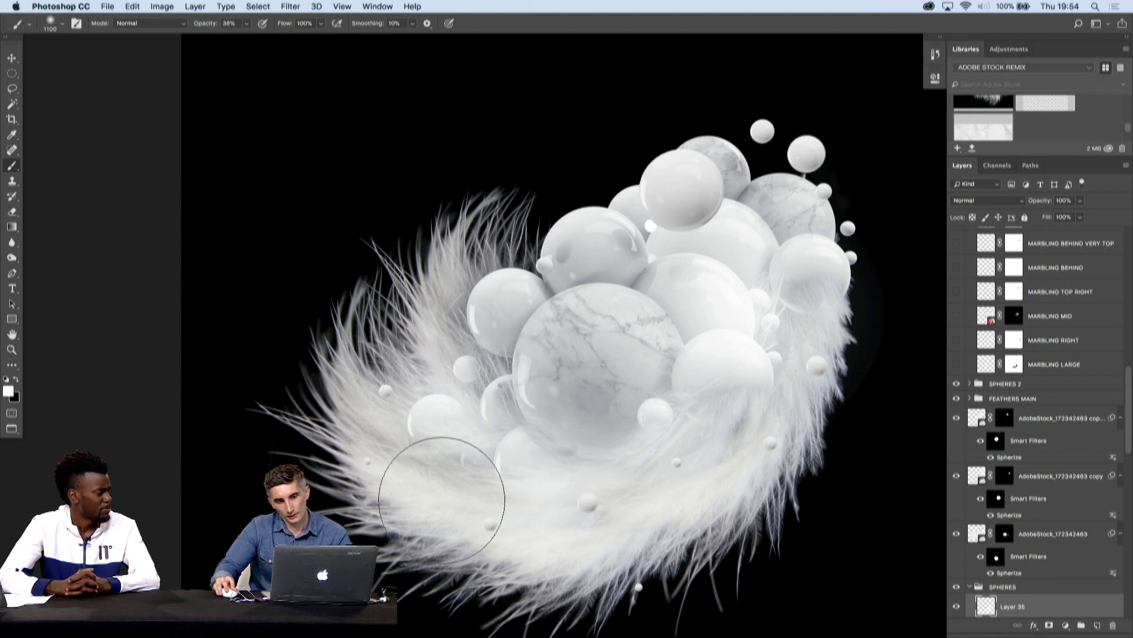
key("Tab")
key("Tab")
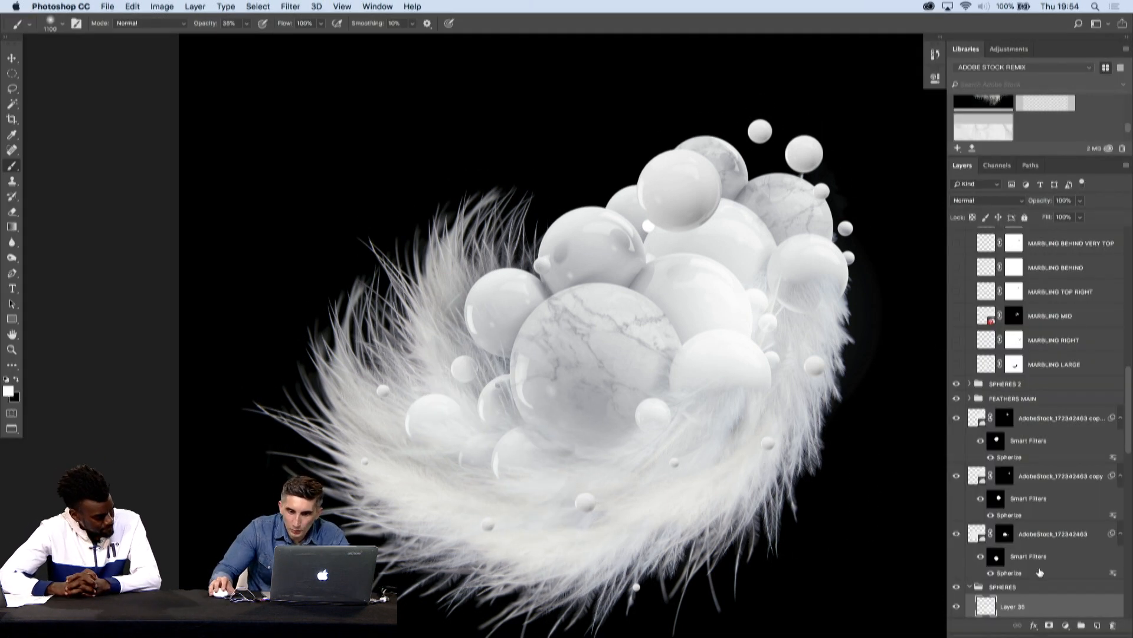
- Add a new layer at the top of the stack and brush soft white over the right-hand feathers at 600 px and 47% flow
scroll(984, 608, "down", 10)
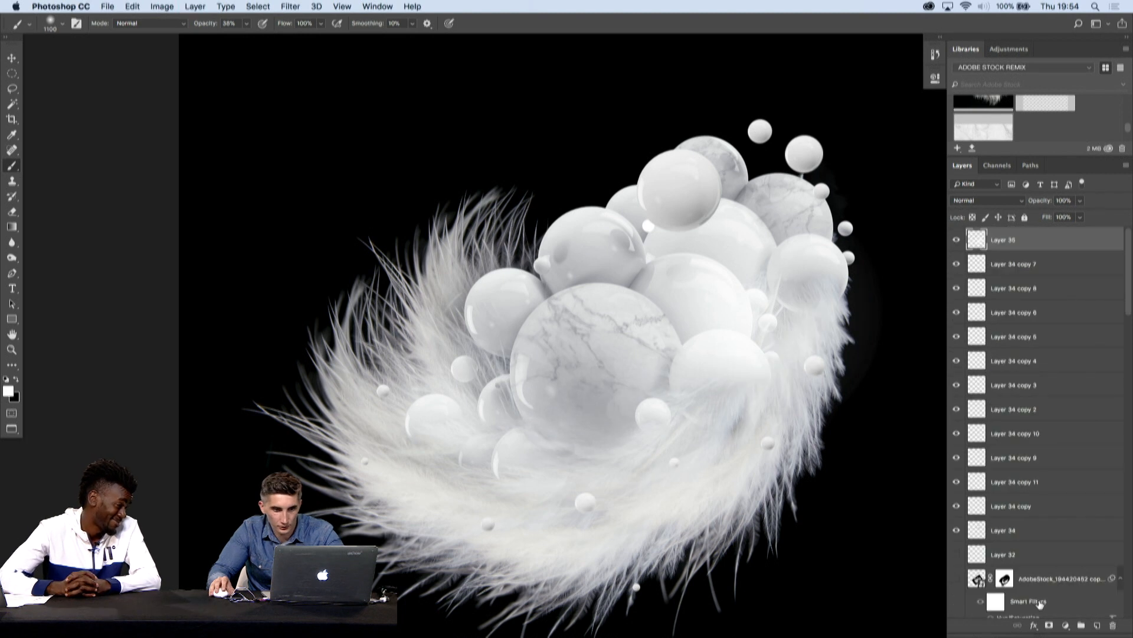
left_click(1008, 204)
left_click(1085, 239)
left_click(1097, 626)
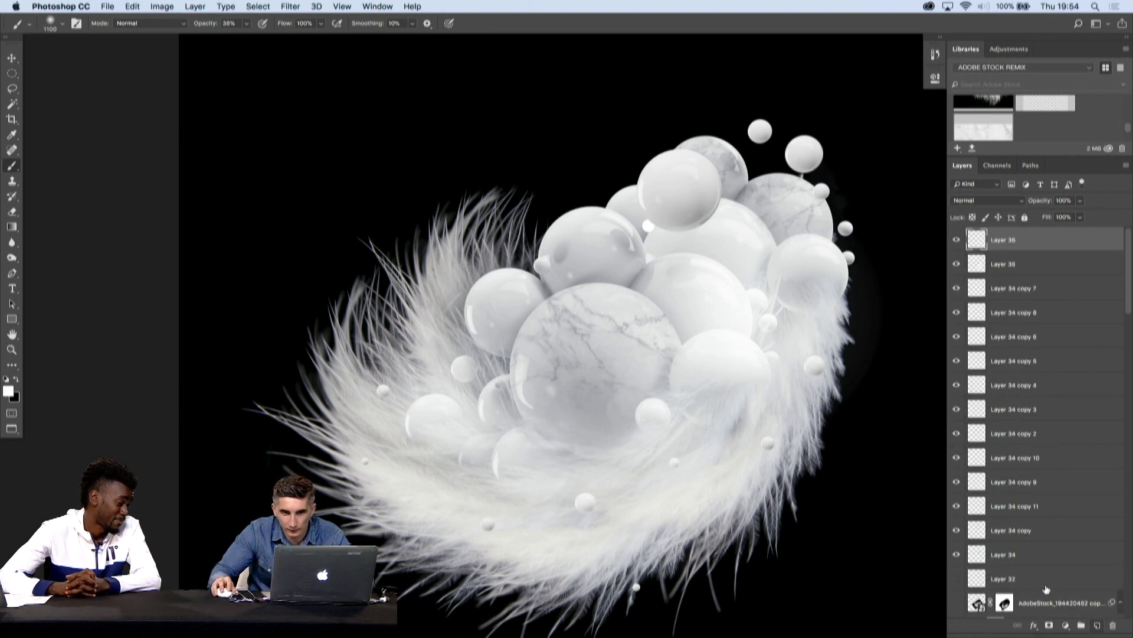
left_click_drag(322, 23, 294, 40)
key("bracketleft")
key("bracketleft")
key("bracketright")
left_click(811, 281)
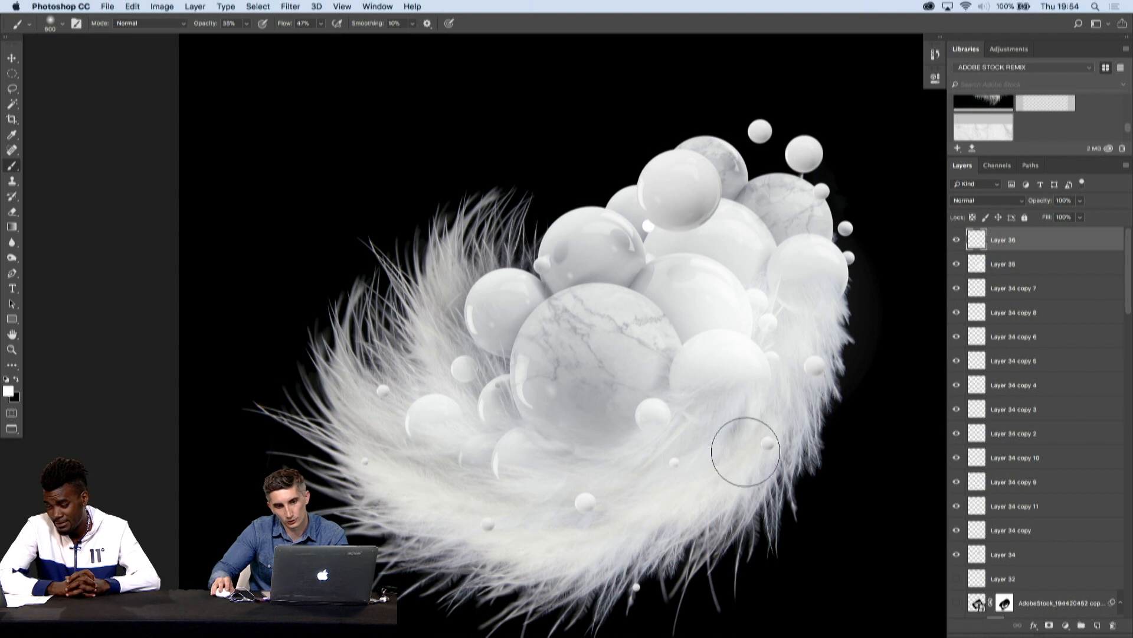
- Paint a soft white glow over the base of the large marbled sphere with a 900 px brush and undo the last stroke
key("super+minus")
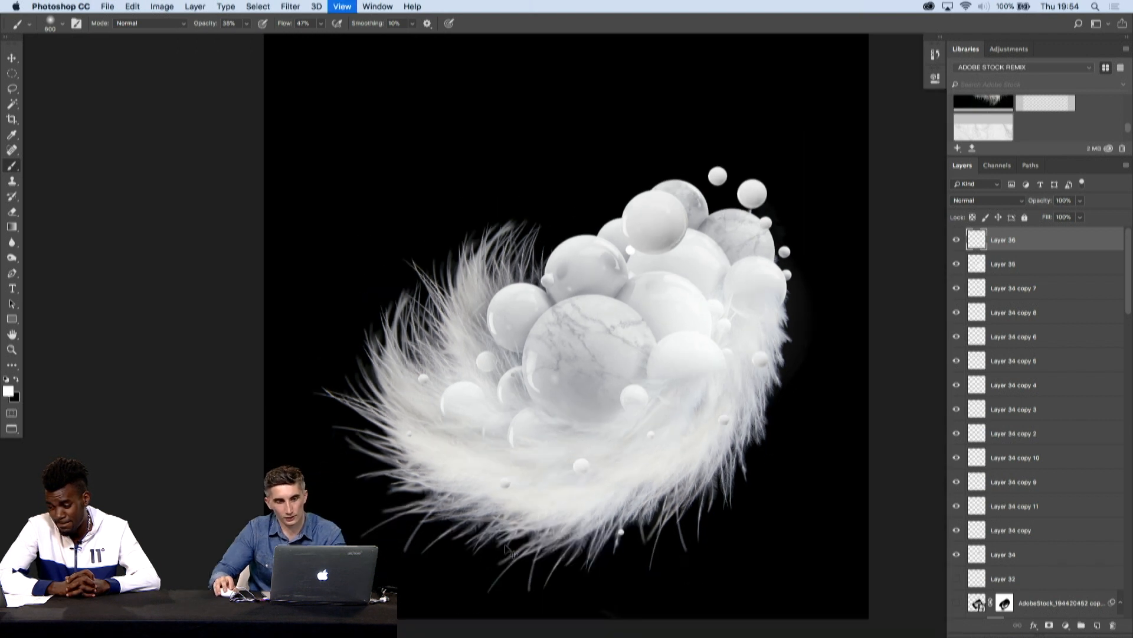
key("bracketright")
key("bracketright")
key("bracketright")
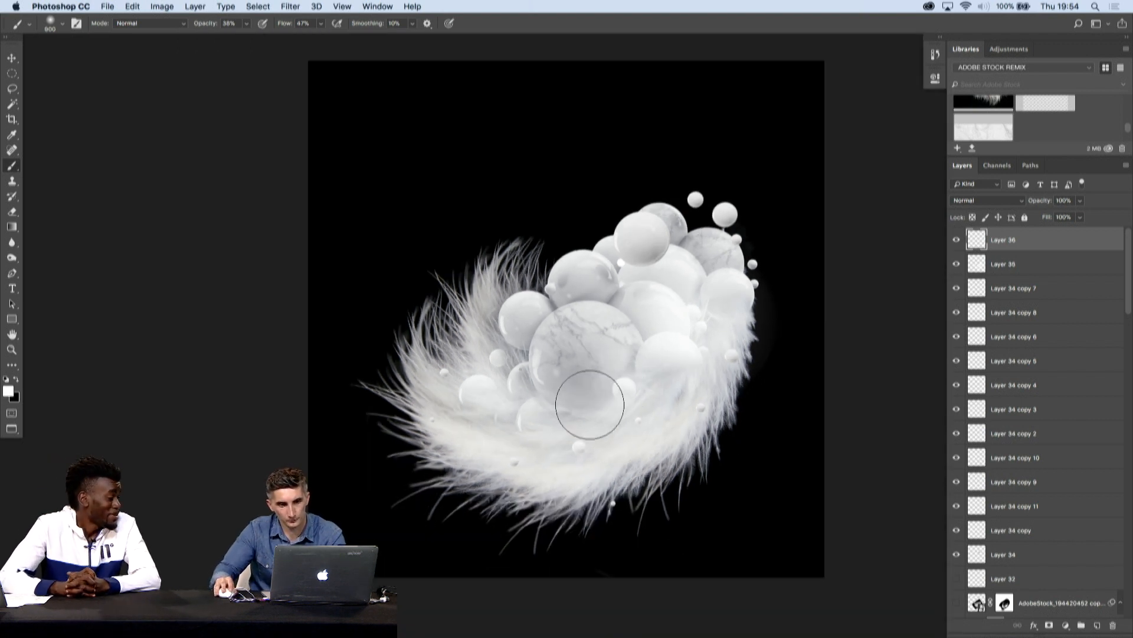
left_click(590, 405)
left_click(574, 401)
key("super+z")
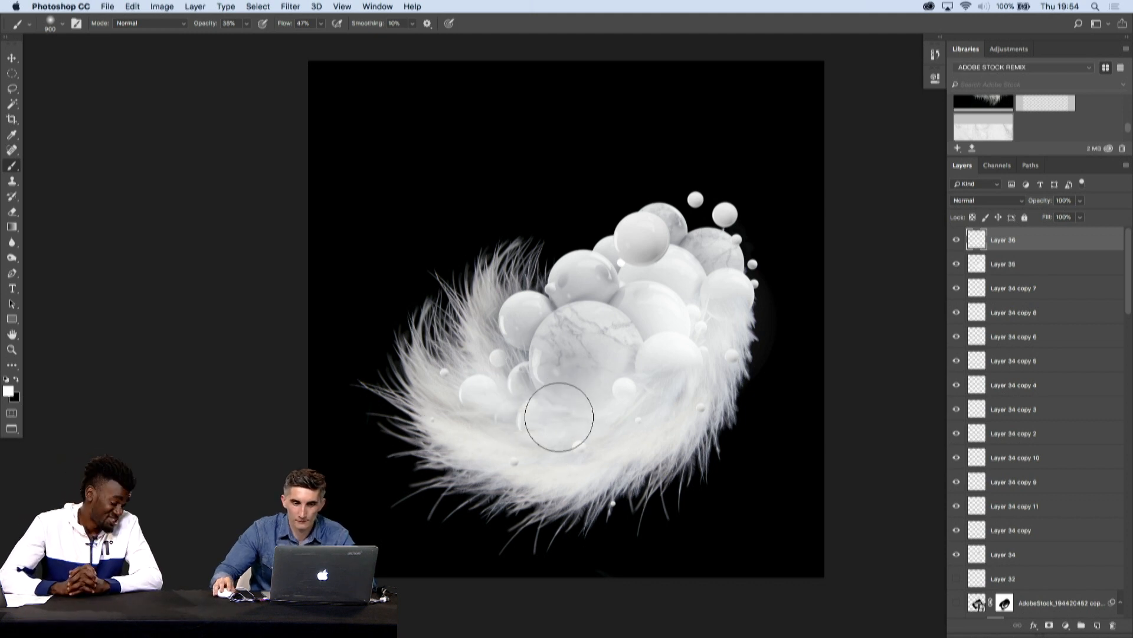
- Examine the small balls and the painted glow around the cluster's upper-right edge, both close up and in the full composition
key("Tab")
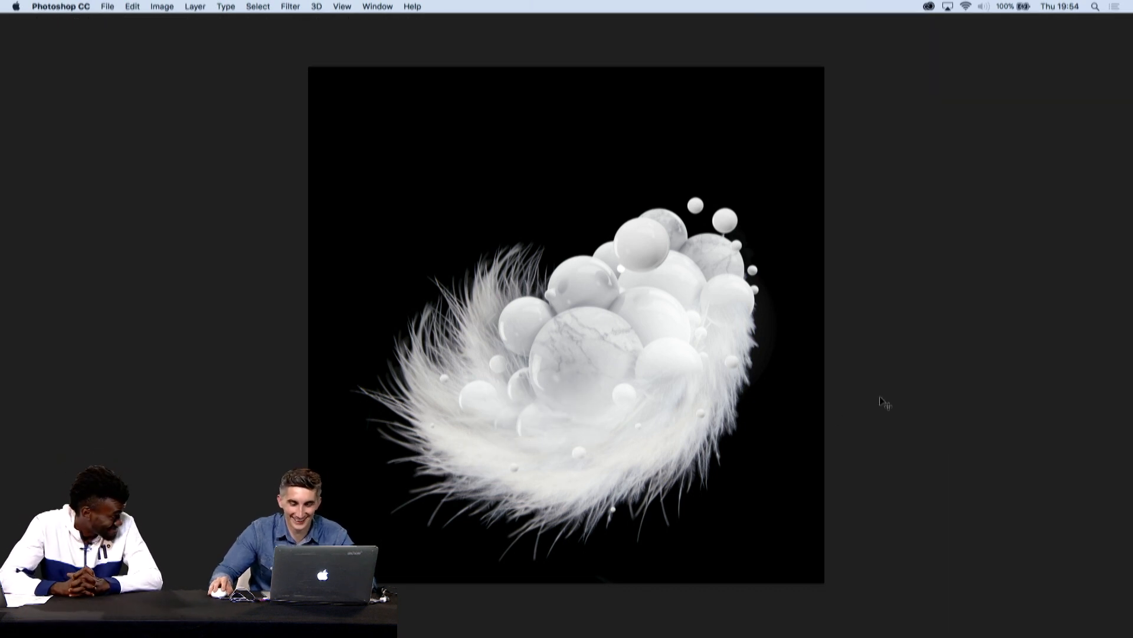
left_click(795, 244)
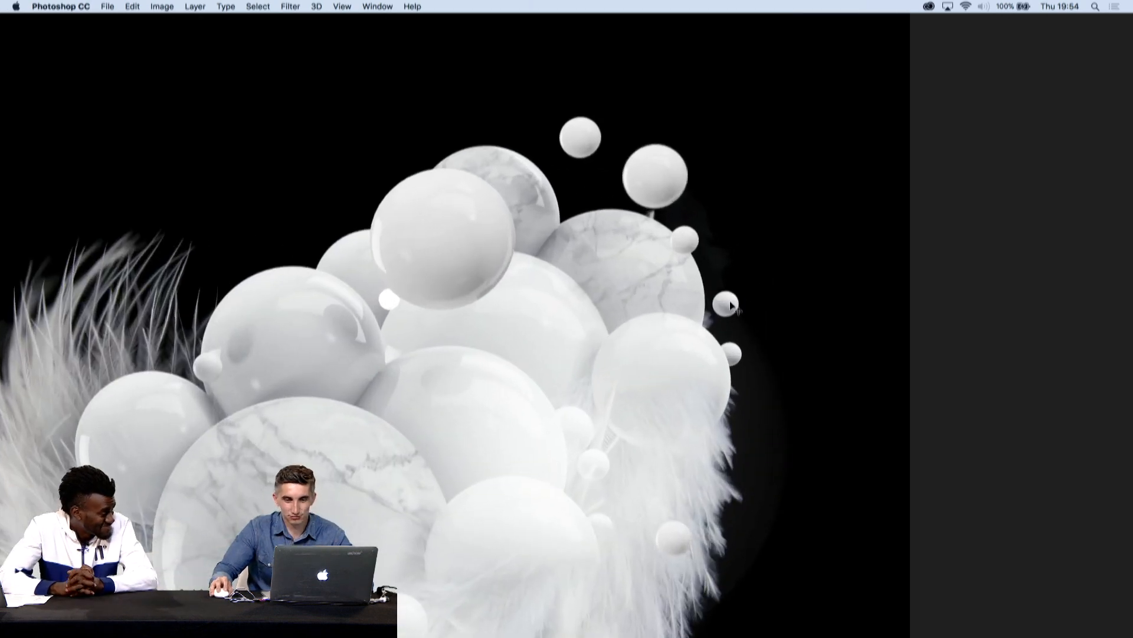
key("Tab")
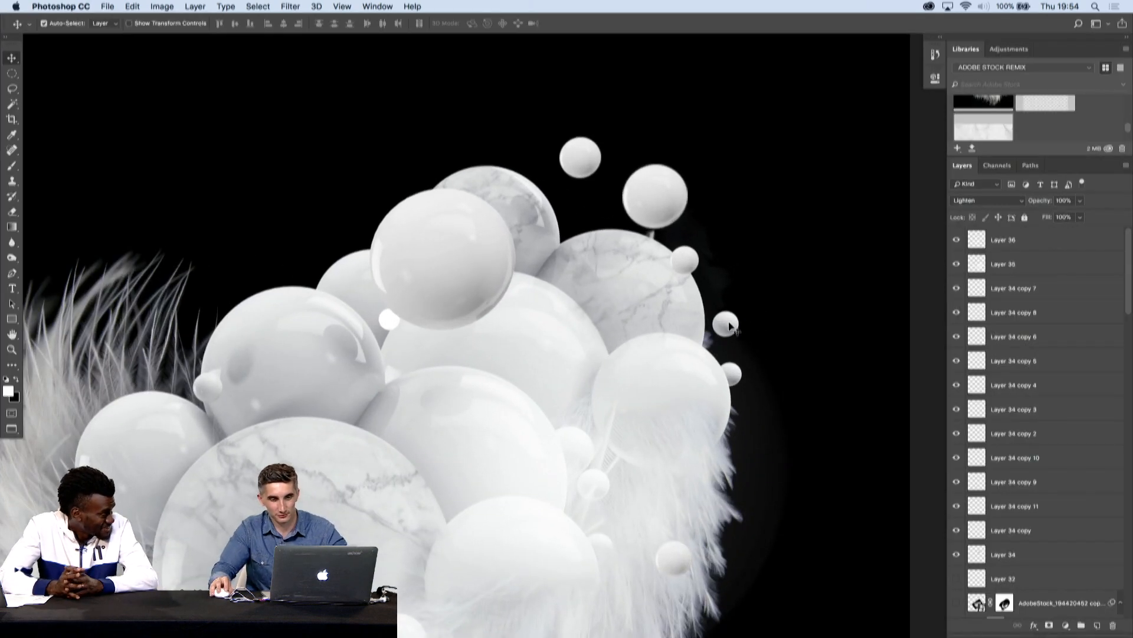
left_click(728, 322, "super")
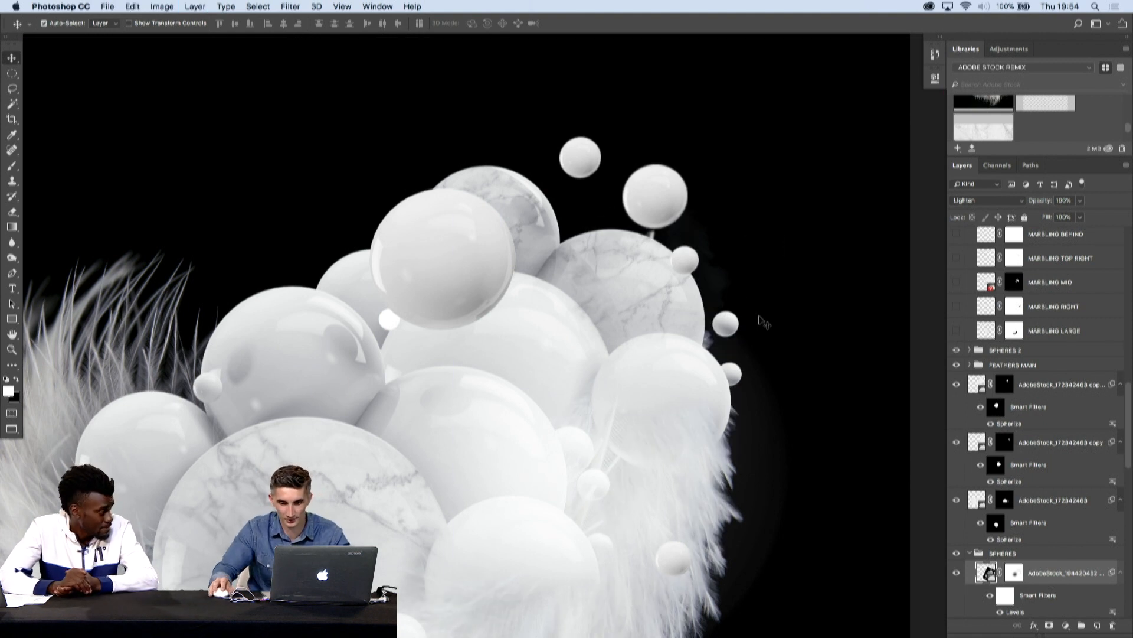
key("super+minus")
left_click_drag(566, 321, 671, 329)
left_click_drag(525, 353, 600, 300)
left_click_drag(603, 353, 613, 305)
- Duplicate a small ball and place the copy near the lower-right edge of the feathers
left_click(702, 394)
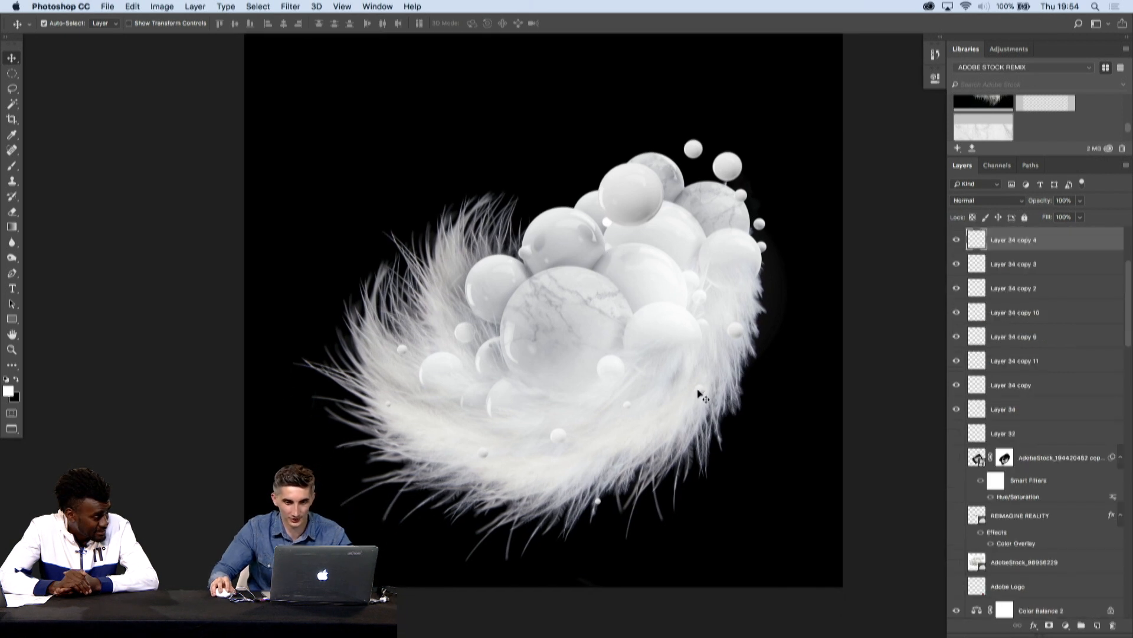
left_click(735, 399)
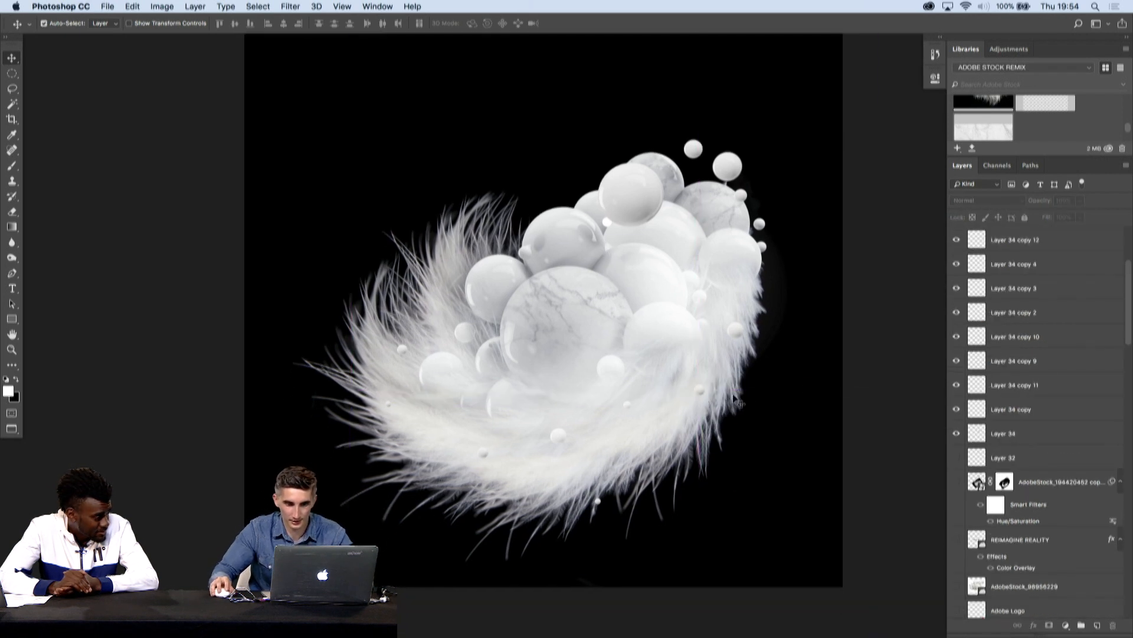
left_click_drag(700, 389, 668, 468)
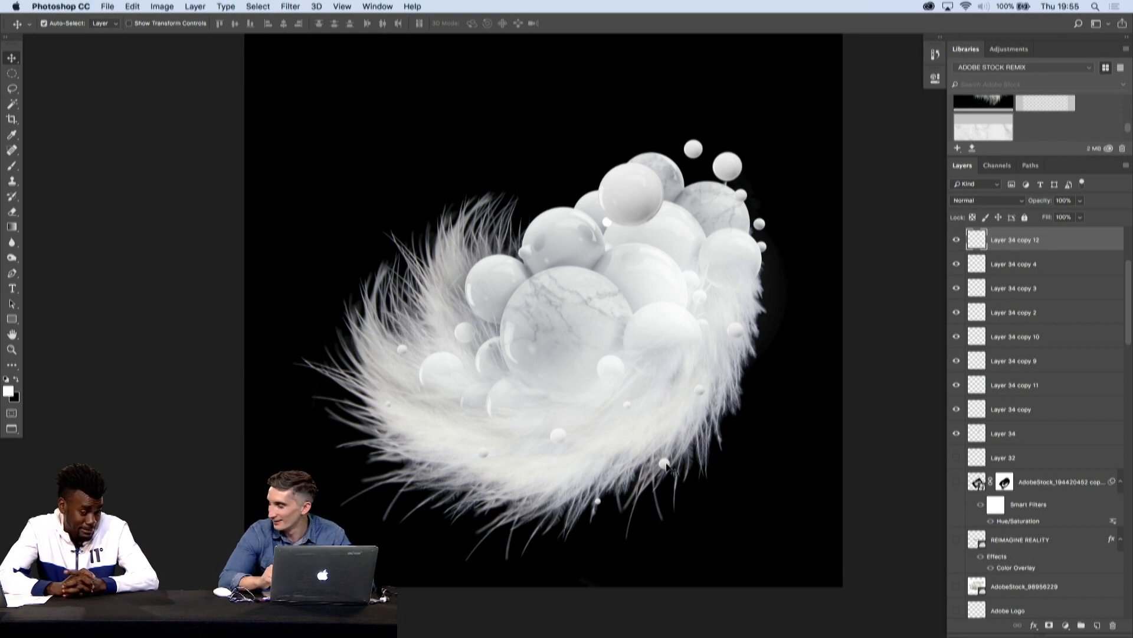
- Duplicate the lower-right ball onto the left-hand feathers and enlarge the copy to about 169%
left_click_drag(667, 466, 448, 291)
left_click(804, 438, "super")
key("super+t")
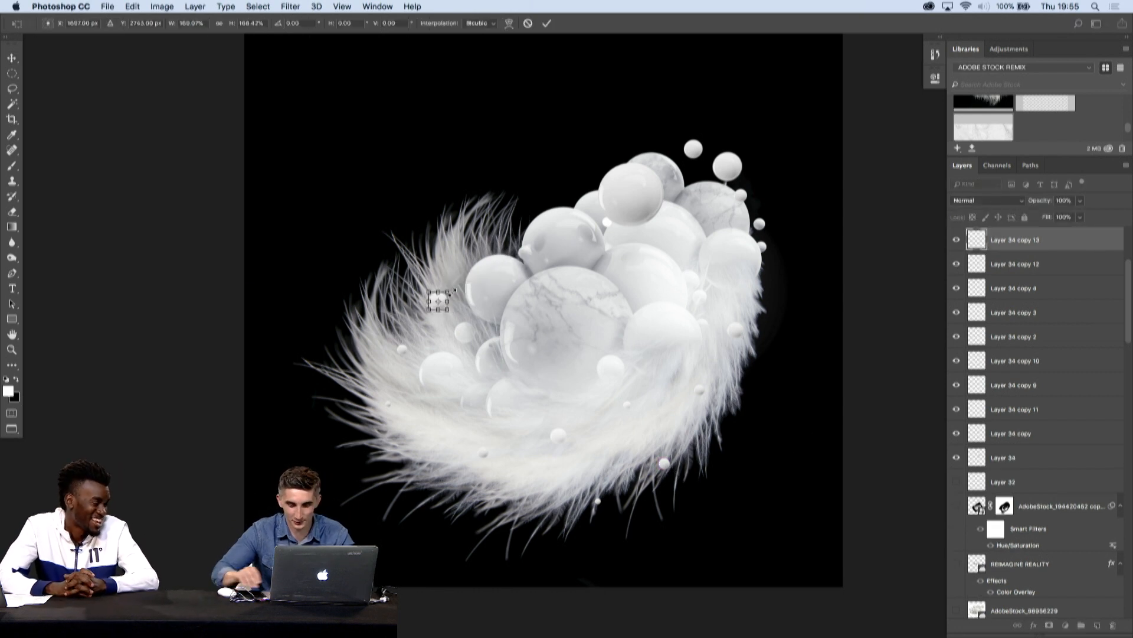
key("Return")
key("Tab")
key("Tab")
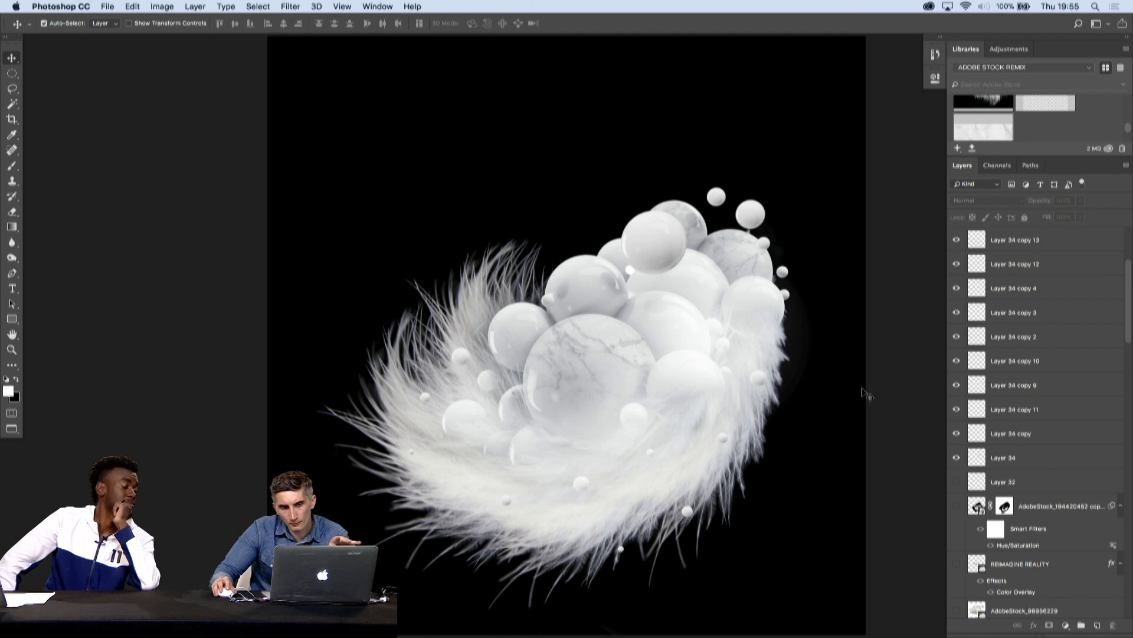
- Duplicate the topmost small ball slightly up and to its left above the cluster, and shrink the copy
left_click_drag(716, 200, 689, 188, "alt")
key("super+t")
key("Return")
left_click(782, 277)
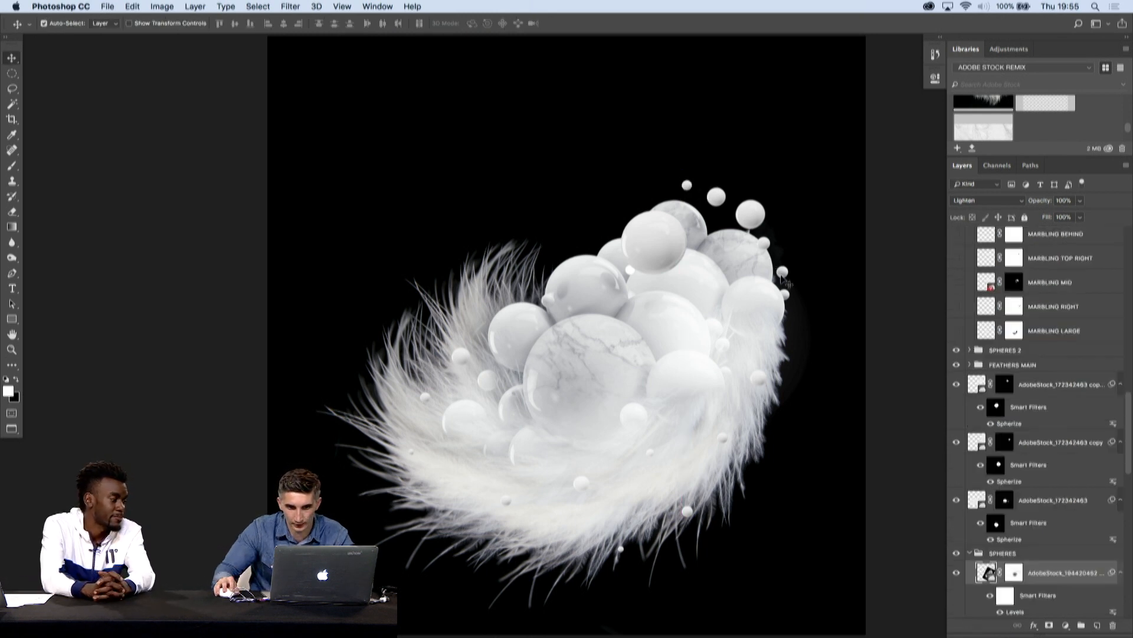
left_click(692, 187)
left_click_drag(689, 182, 692, 180)
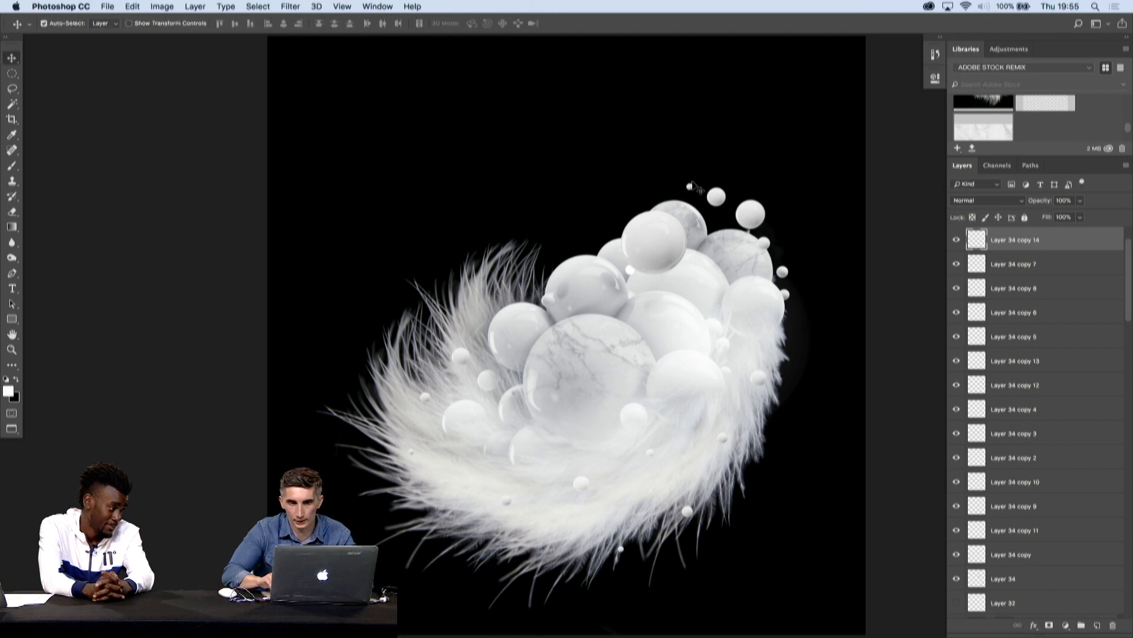
- Place the blue and pink butterflies image from the library and position it over the upper part of the composition
scroll(1003, 125, "up", 3)
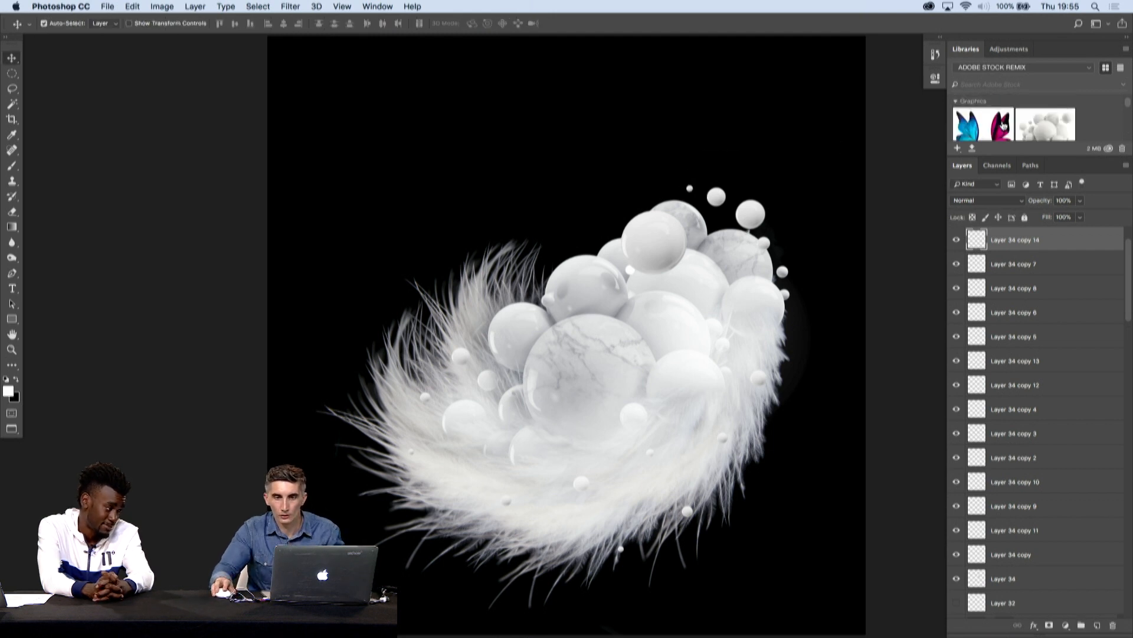
left_click_drag(983, 124, 519, 185)
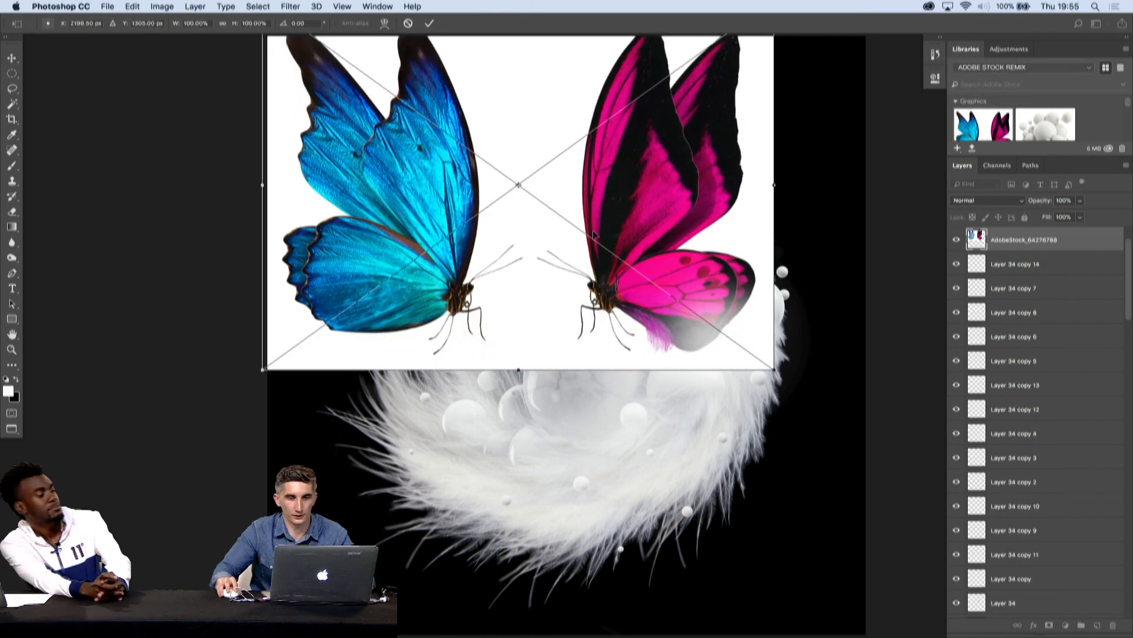
left_click_drag(596, 236, 610, 311)
key("Return")
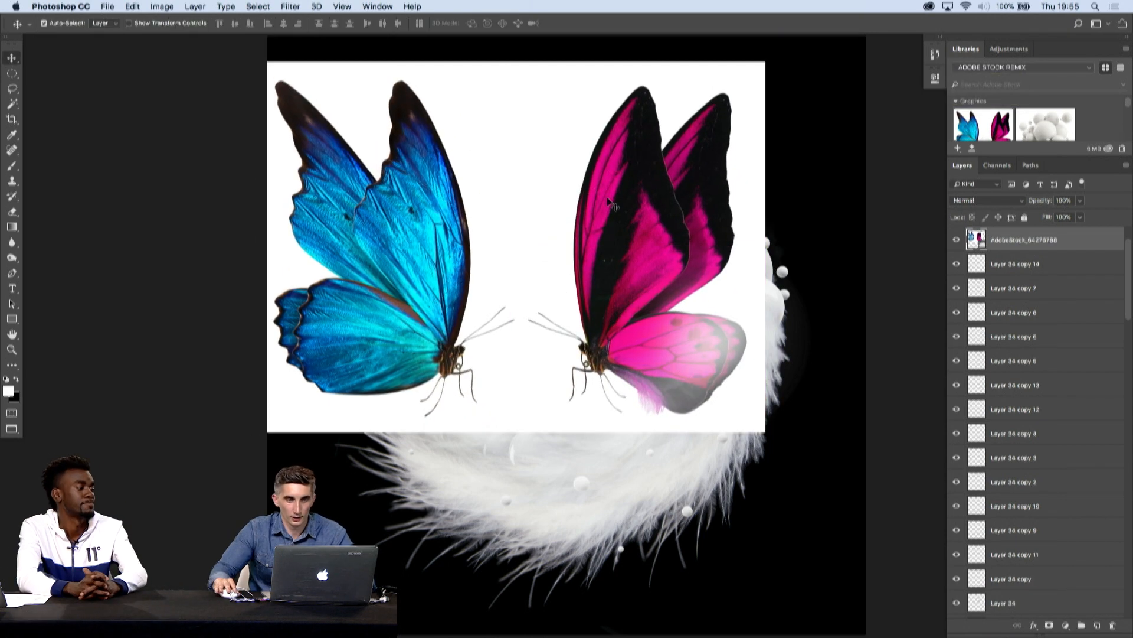
left_click_drag(610, 184, 632, 206)
- Rasterize the butterflies layer and delete the half with the blue butterfly using a rectangular selection
key("m")
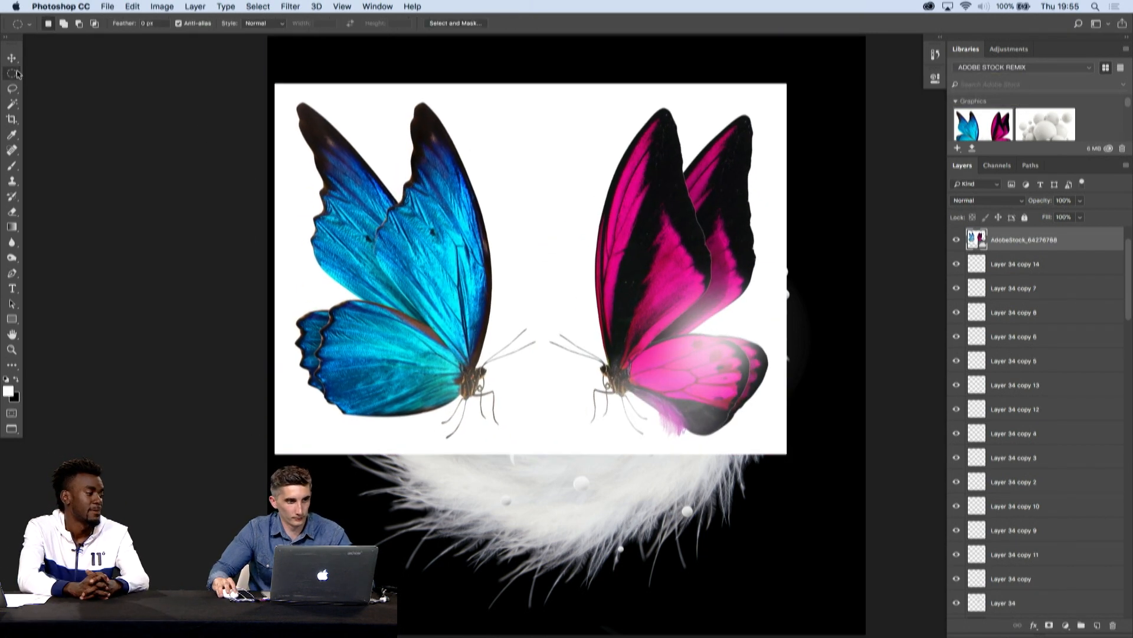
left_click_drag(259, 50, 540, 511)
key("BackSpace")
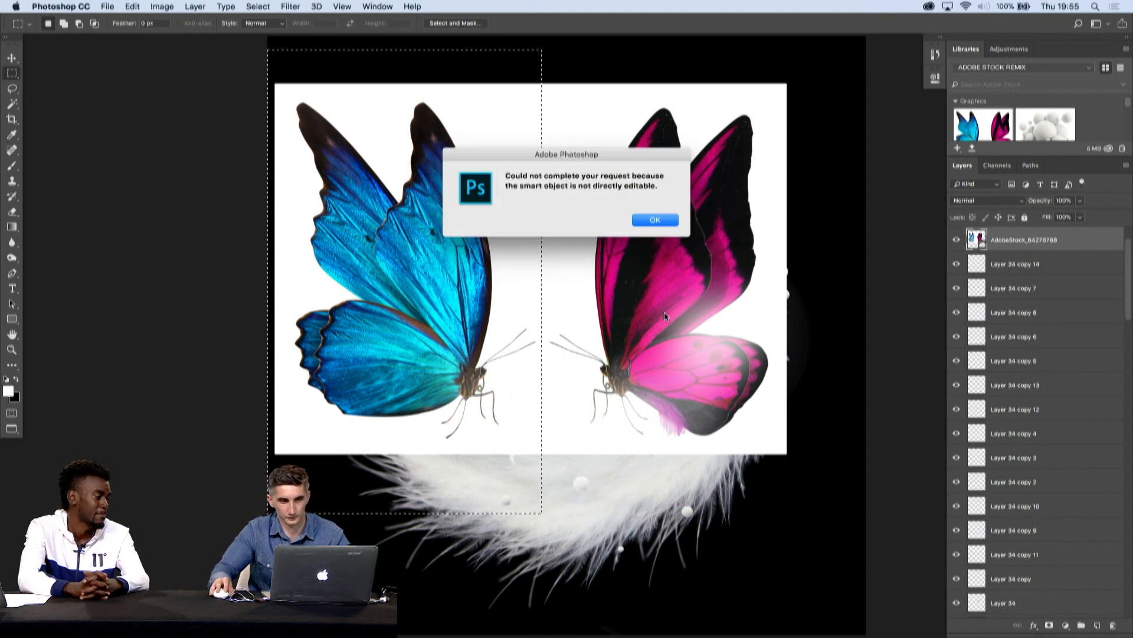
left_click(654, 220)
right_click(1071, 240)
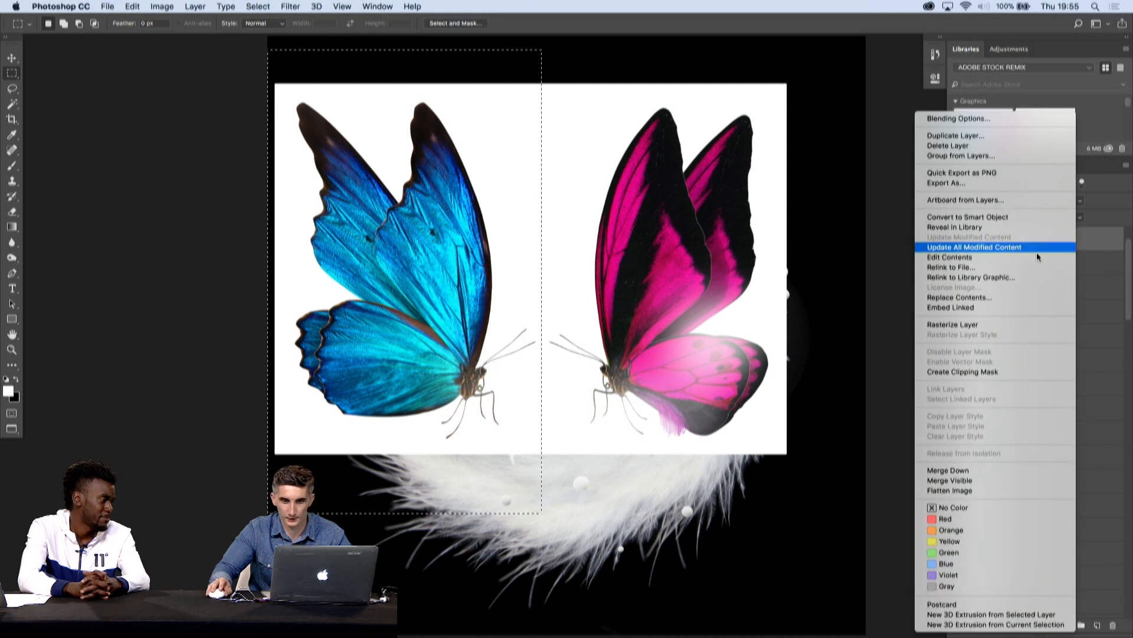
left_click(929, 324)
key("BackSpace")
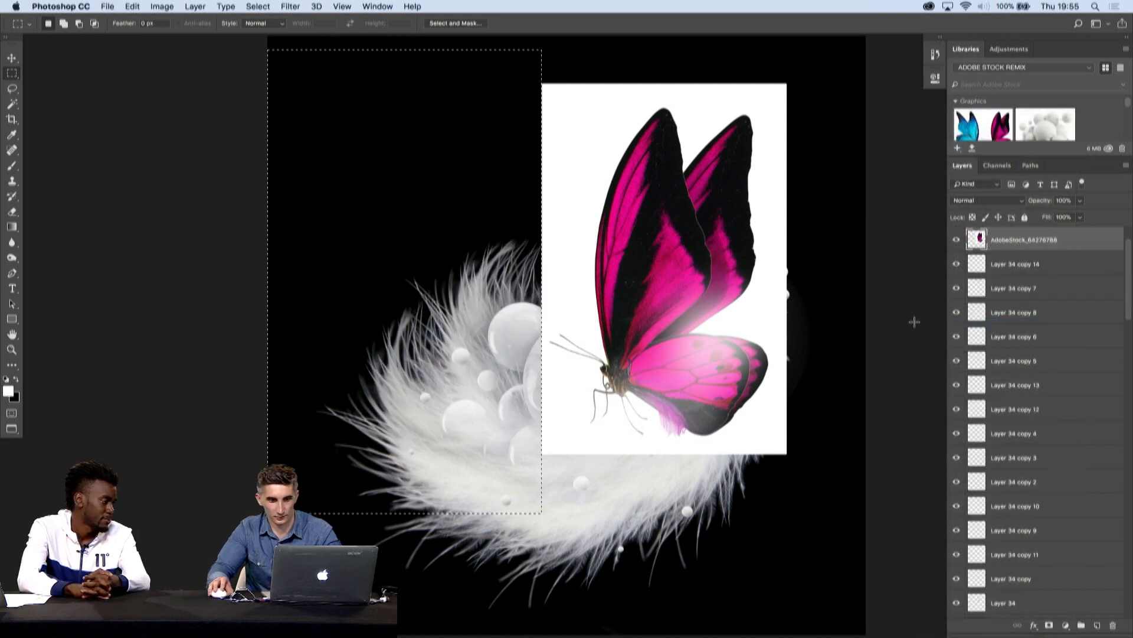
key("super+d")
- Move the pink butterfly left over the composition and flip it horizontally
key("v")
left_click_drag(679, 266, 556, 265)
left_click(146, 6)
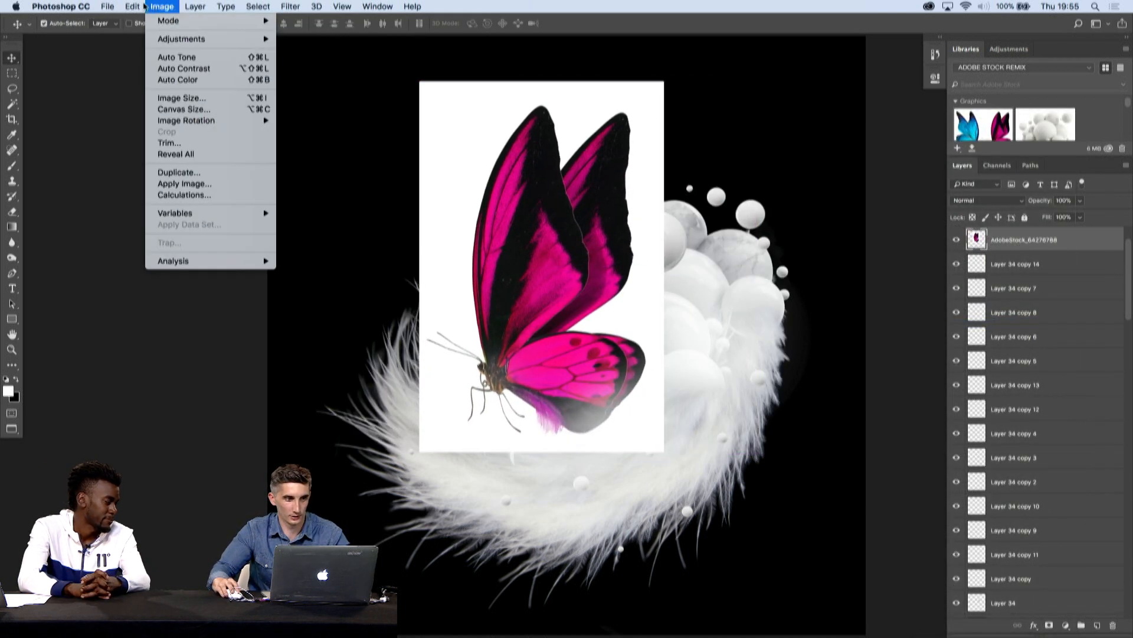
mouse_move(134, 7)
mouse_move(209, 270)
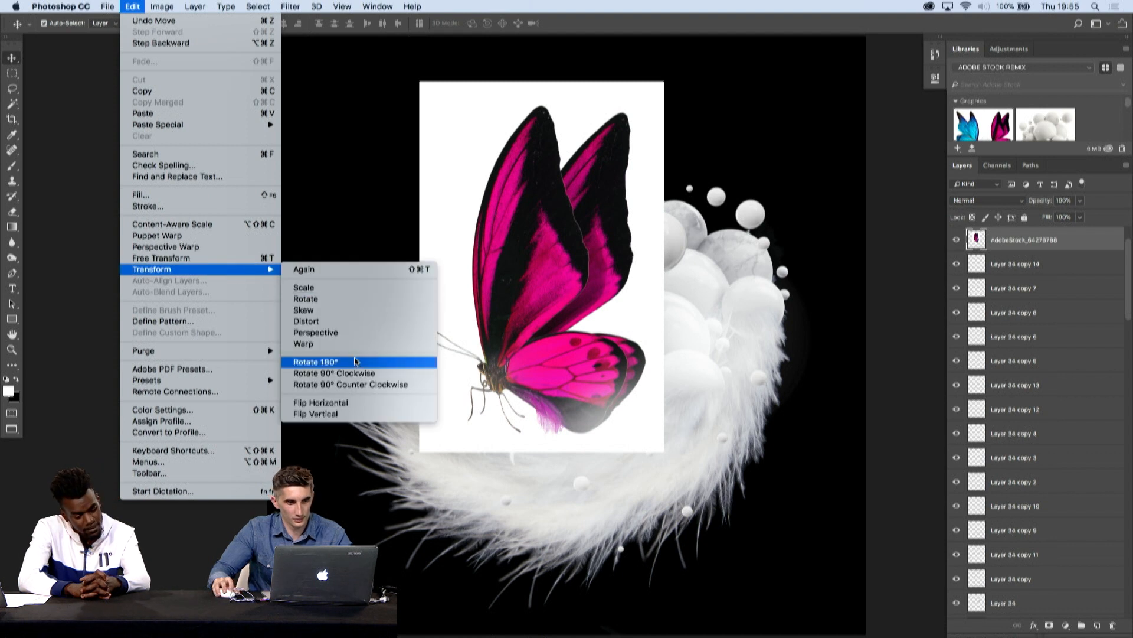
left_click(354, 402)
- Scale down the pink butterfly, rotate it slightly counterclockwise, and position it in the black area above the left feathers
key("super+t")
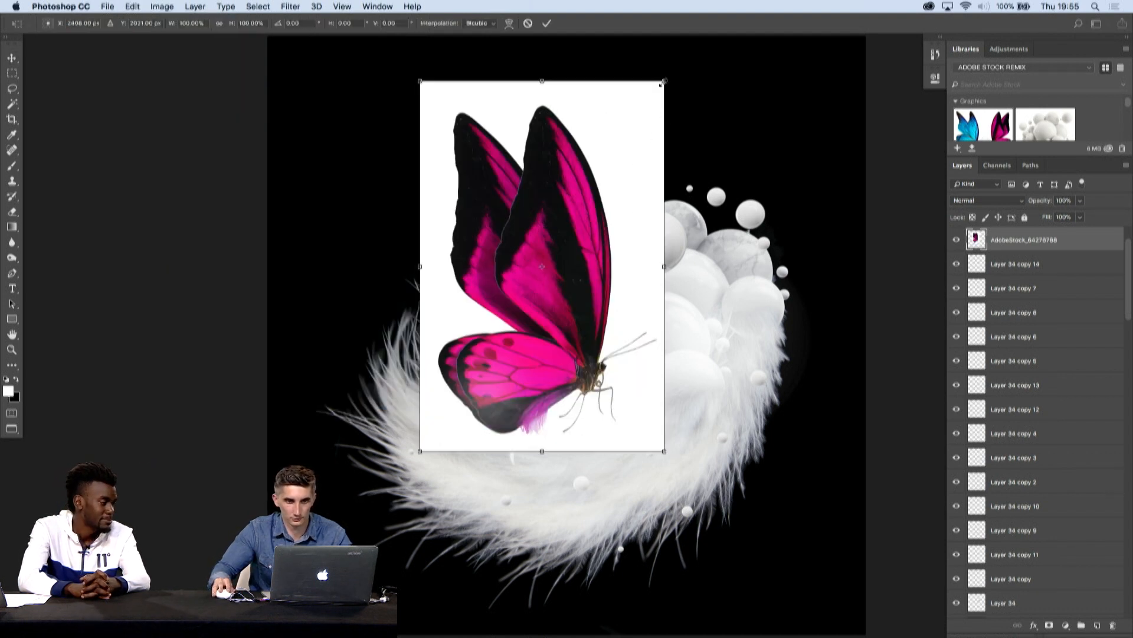
left_click_drag(664, 81, 562, 235)
left_click_drag(526, 300, 493, 125)
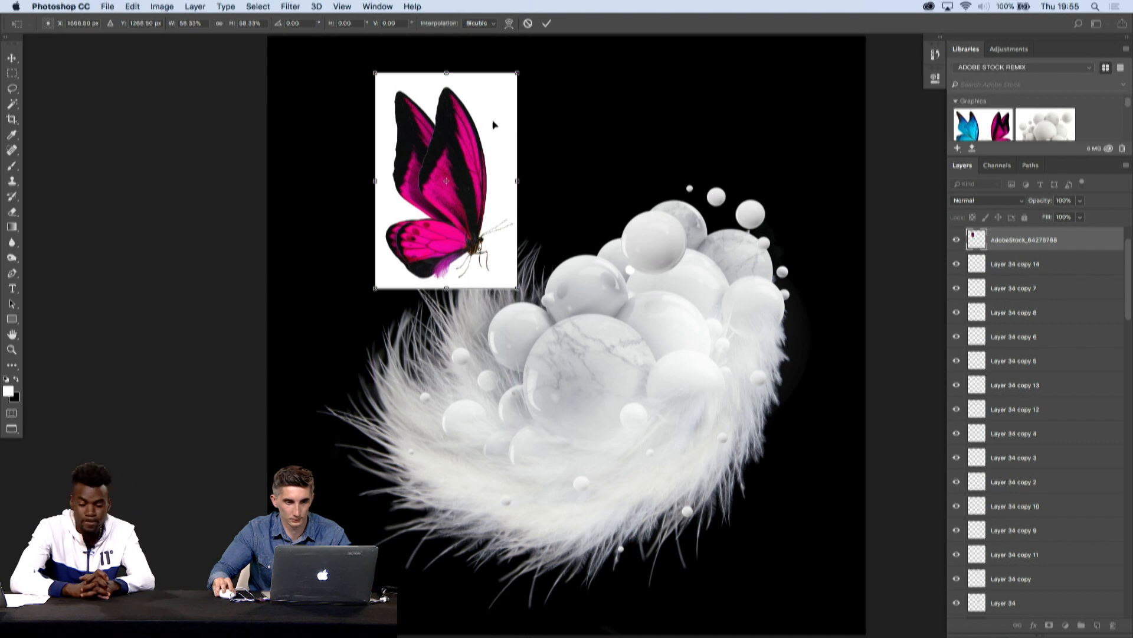
left_click_drag(515, 76, 484, 123)
left_click_drag(438, 163, 451, 129)
left_click_drag(523, 71, 491, 66)
left_click_drag(455, 128, 554, 121)
key("Return")
- Select the white background around the butterfly with the Magic Wand at tolerance 5, invert the selection, and add a layer mask
left_click_drag(572, 190, 603, 284)
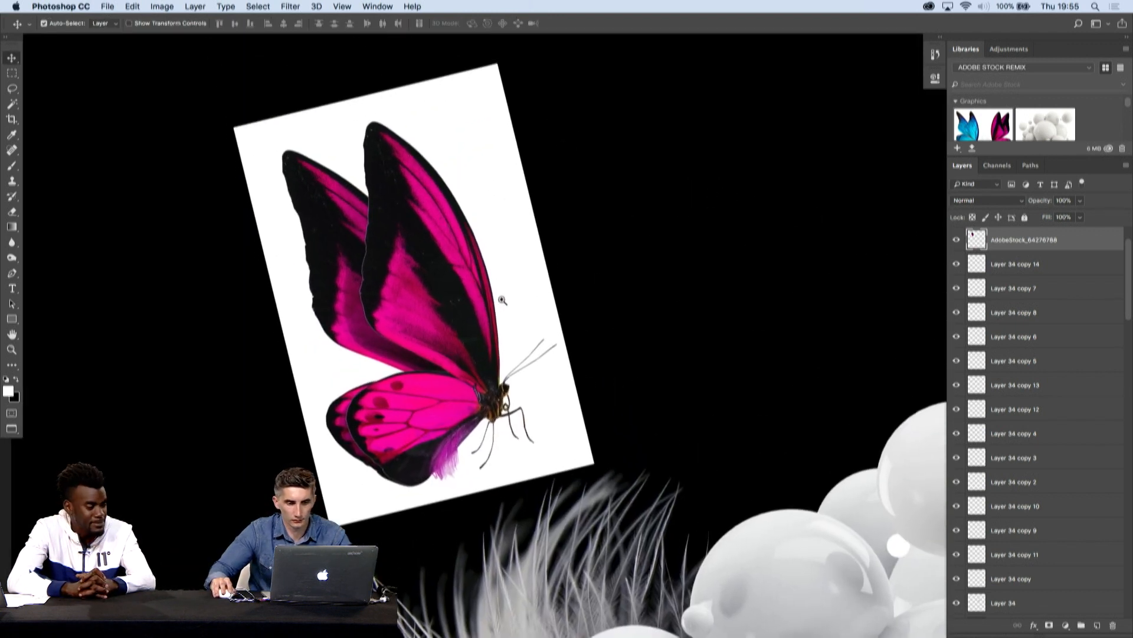
left_click_drag(482, 312, 754, 286)
key("w")
left_click(552, 294)
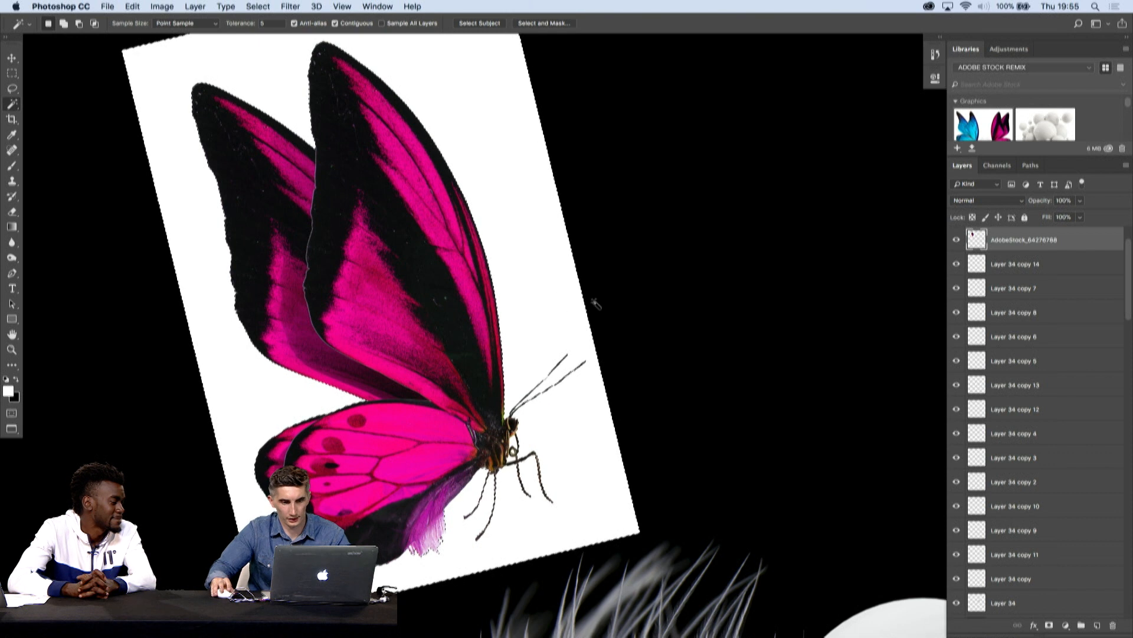
left_click(258, 6)
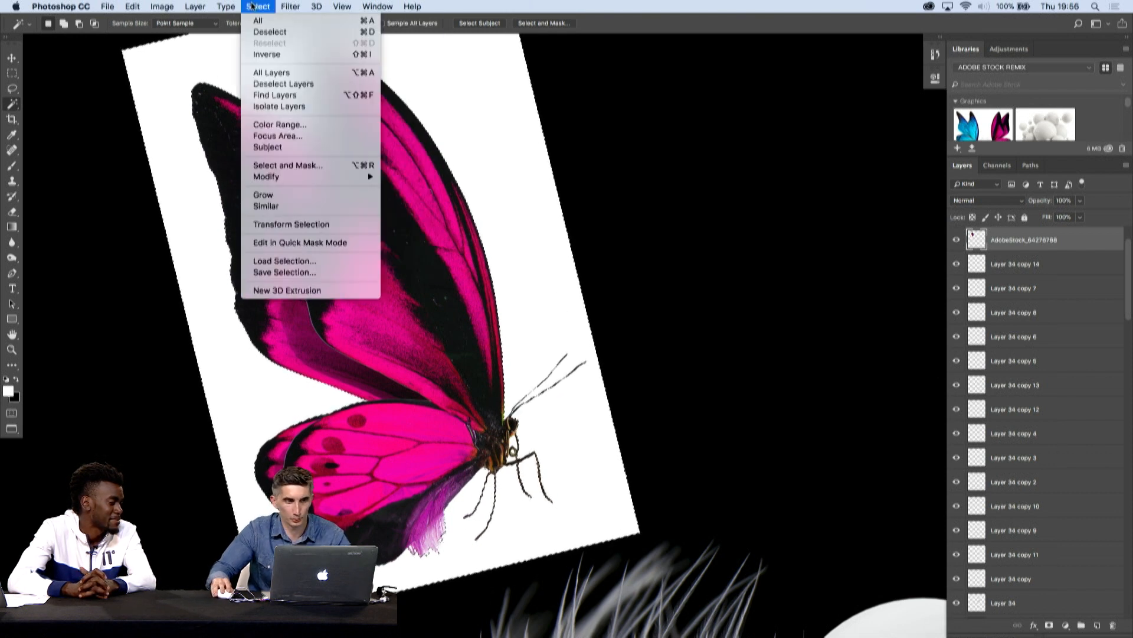
left_click(270, 55)
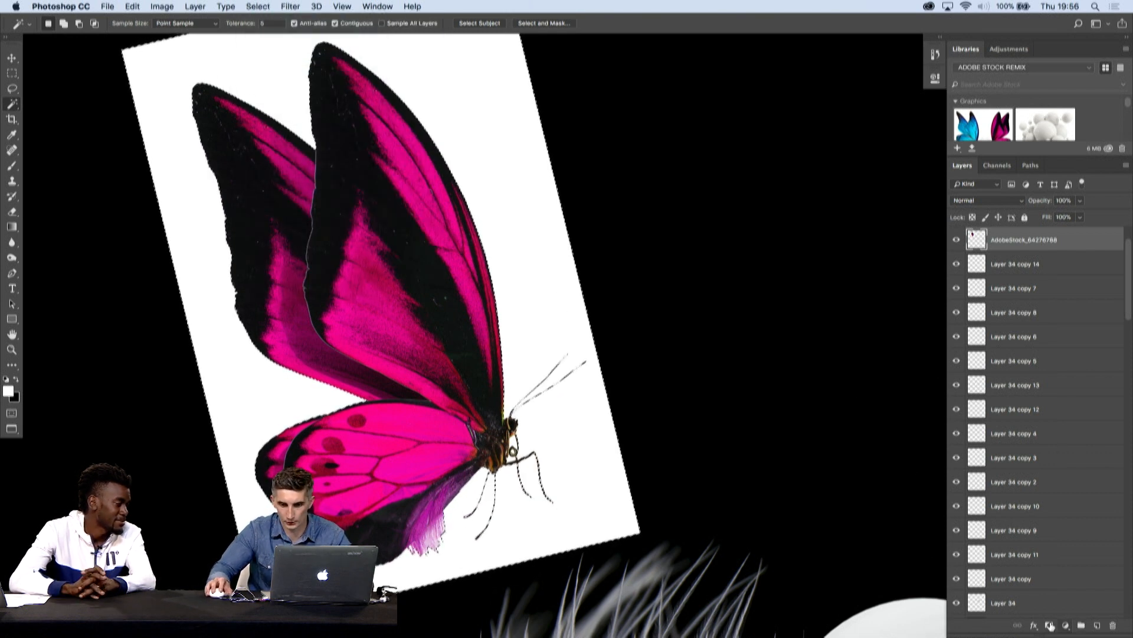
left_click(1049, 625)
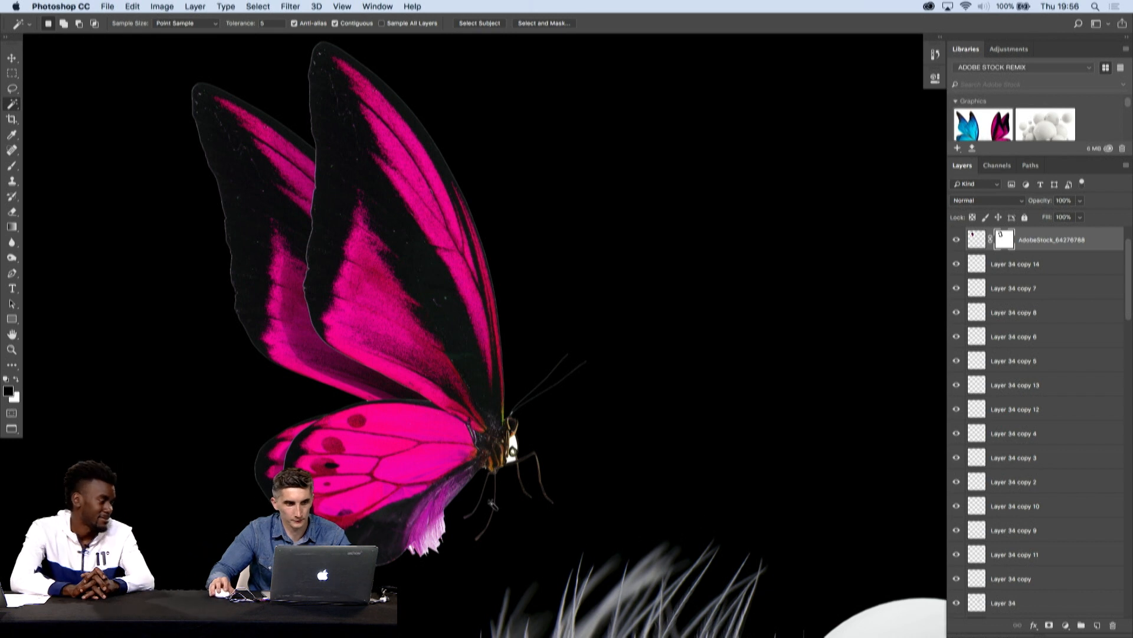
- Brush black at 100% opacity on the butterfly's mask over the white part of the lower wing's purple hair fringe
left_click(13, 168)
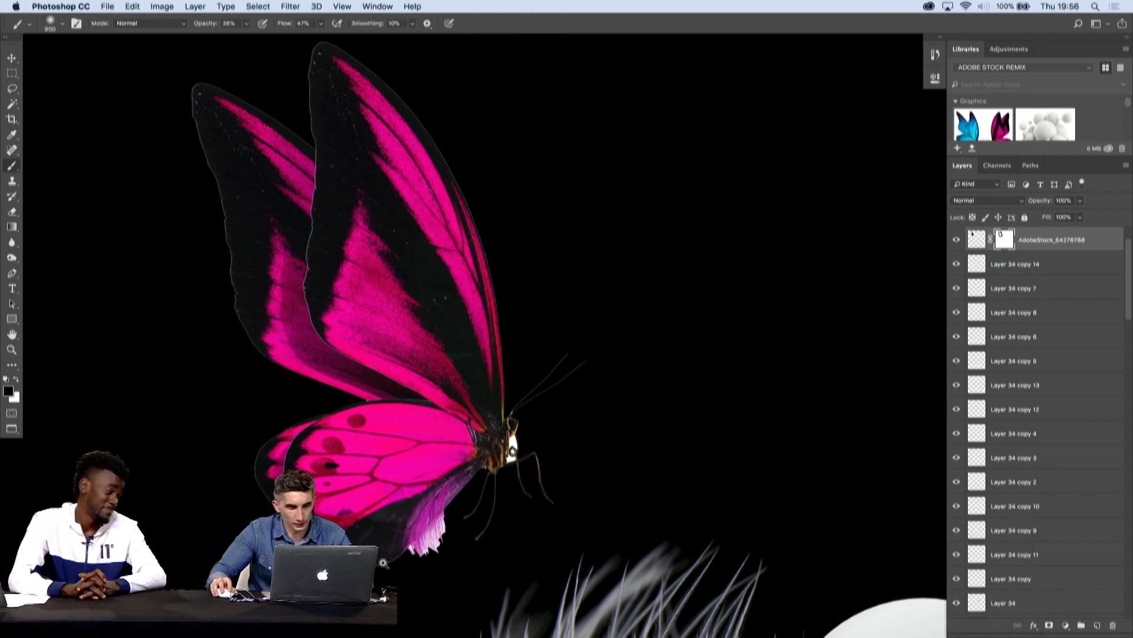
key("bracketleft")
key("bracketleft")
key("bracketleft")
key("bracketleft")
key("bracketleft")
key("bracketleft")
key("bracketleft")
key("bracketleft")
key("bracketleft")
key("bracketleft")
key("bracketleft")
key("bracketleft")
key("bracketleft")
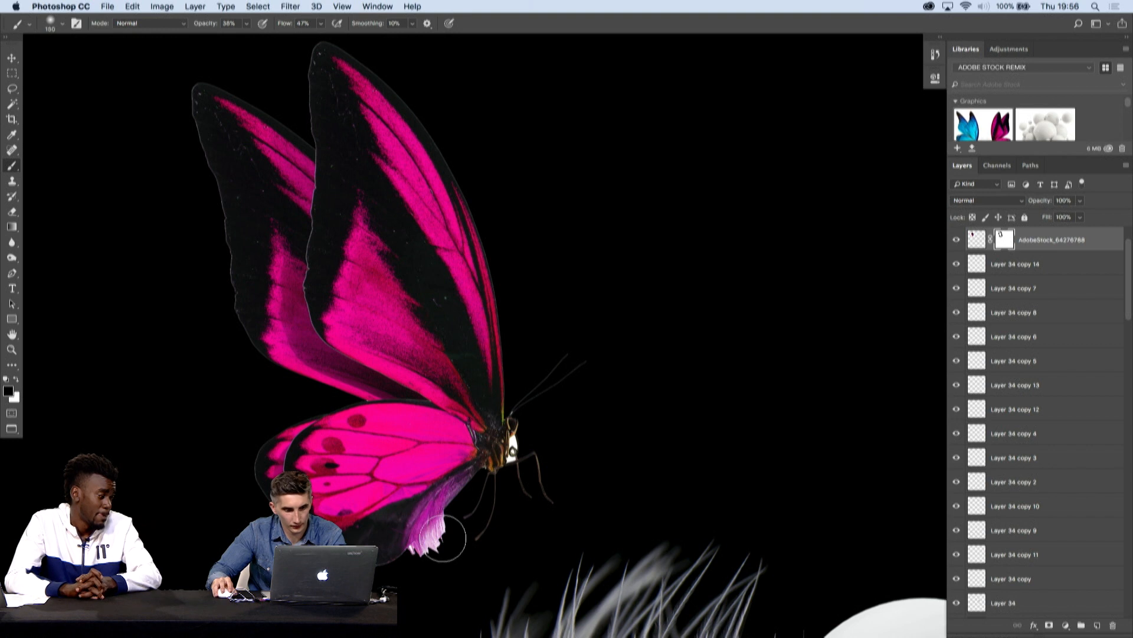
scroll(433, 554, "up", 5)
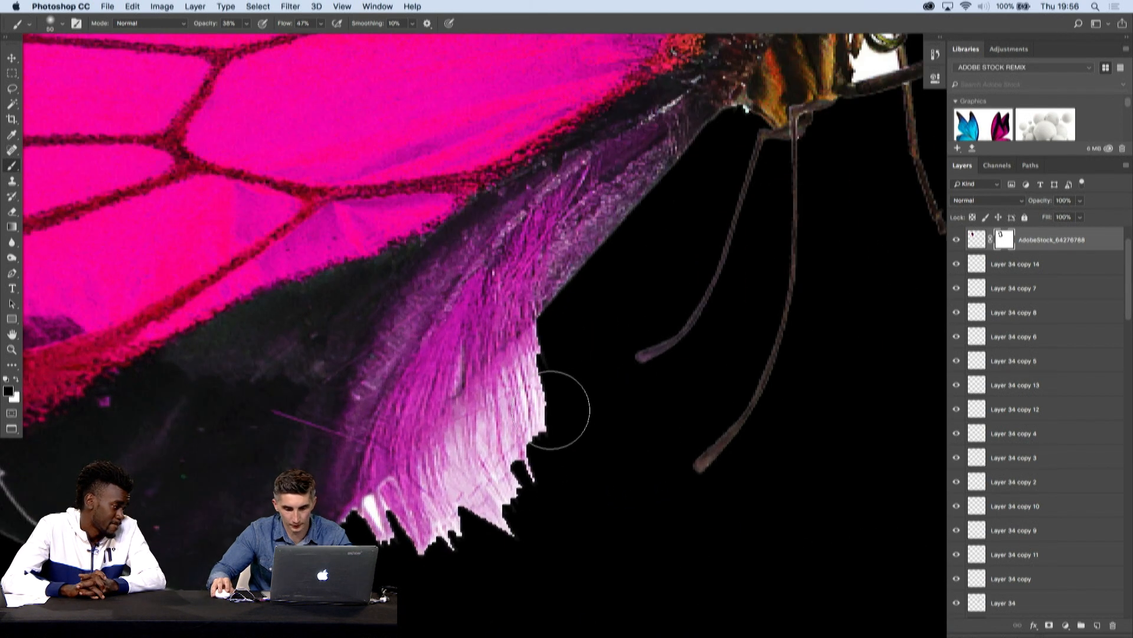
left_click(246, 24)
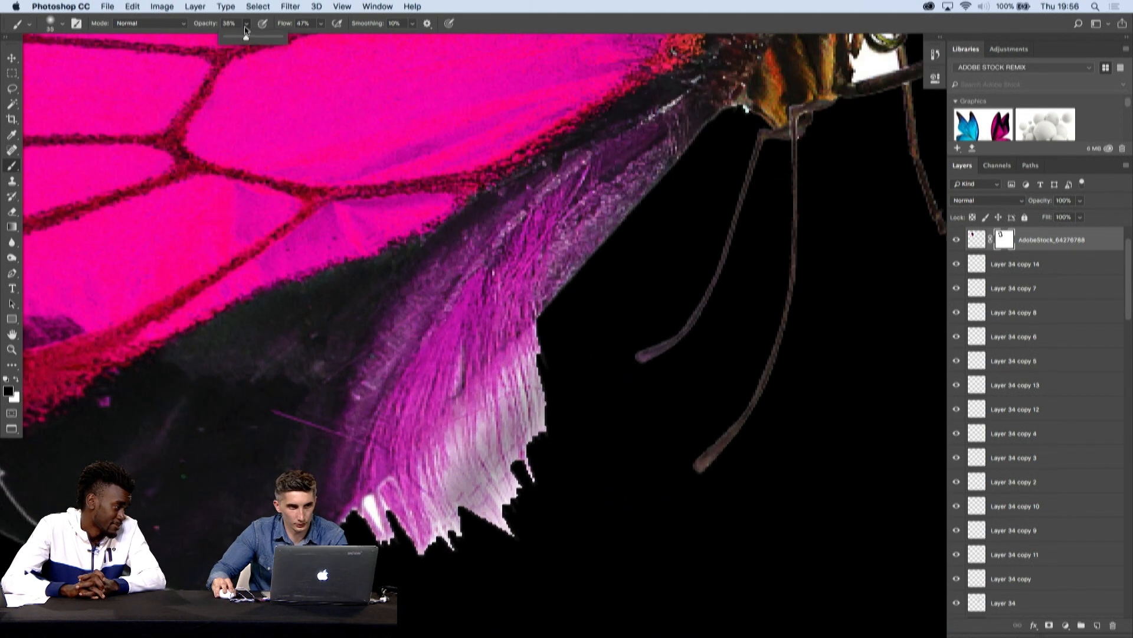
left_click_drag(305, 44, 313, 47)
key("bracketleft")
mouse_move(562, 336)
left_mouse_down()
mouse_move(490, 424)
mouse_move(510, 442)
left_mouse_up()
- Set the brush flow to 100% and mask away the rest of the pale fringe, leaving a clean wing edge
left_click(324, 24)
left_click_drag(323, 42, 359, 45)
key("bracketleft")
mouse_move(544, 388)
left_mouse_down()
mouse_move(489, 499)
mouse_move(463, 469)
mouse_move(562, 333)
mouse_move(359, 526)
mouse_move(438, 483)
mouse_move(520, 504)
mouse_move(462, 552)
left_mouse_up()
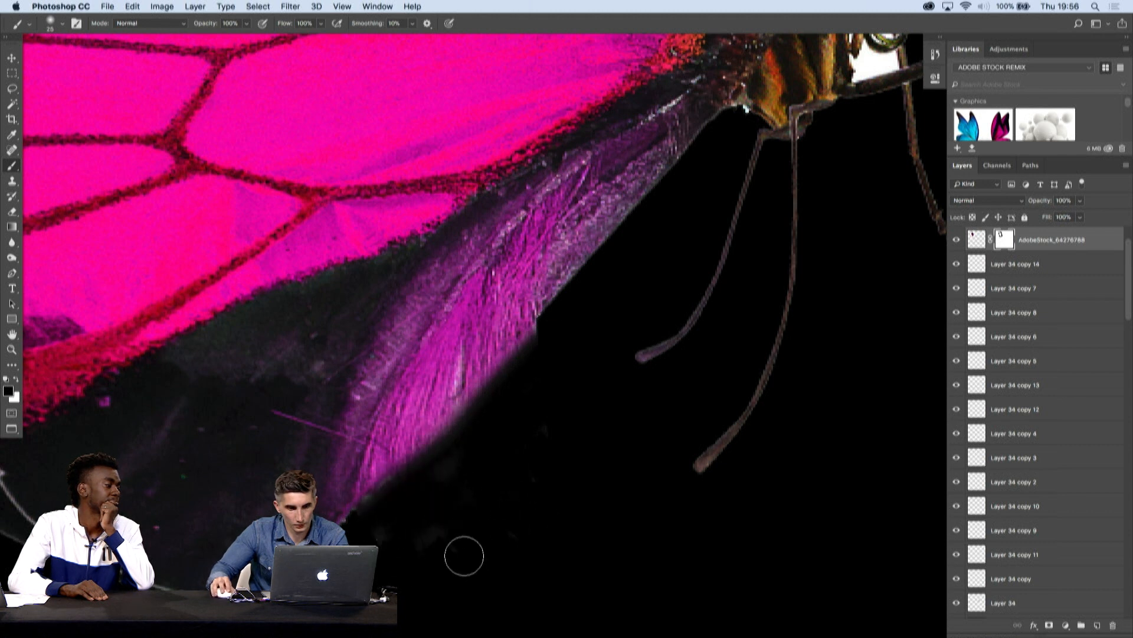
key("bracketleft")
mouse_move(408, 478)
left_mouse_down()
mouse_move(538, 322)
mouse_move(352, 520)
left_mouse_up()
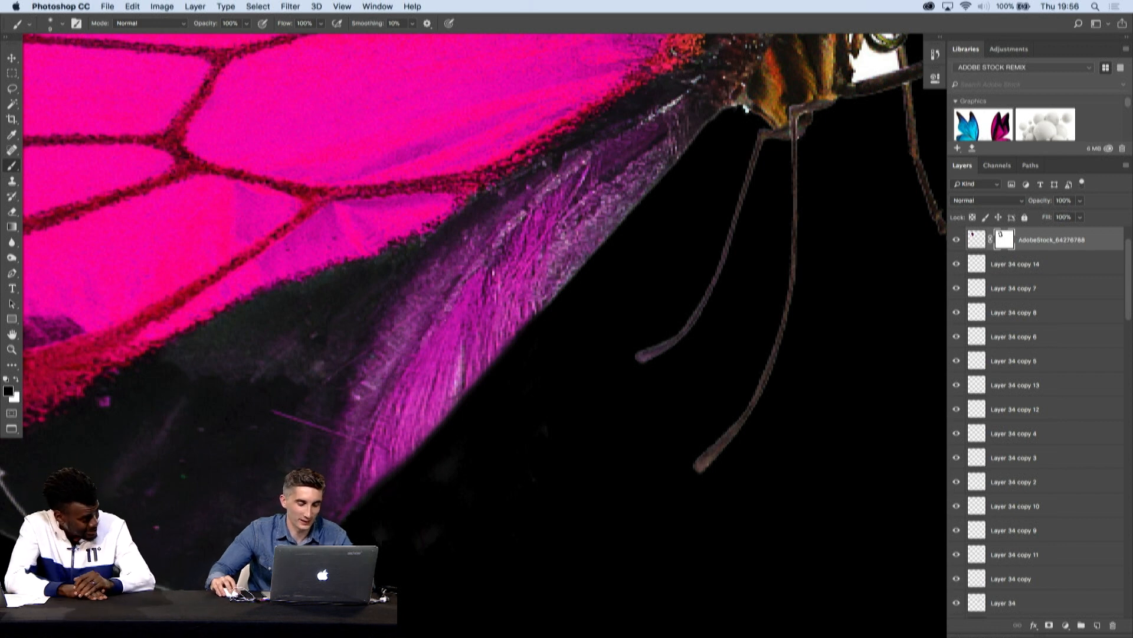
- Mask out the light outline along the lower edge of the butterfly's rear lower wing with a small black brush
left_click_drag(588, 420, 525, 439)
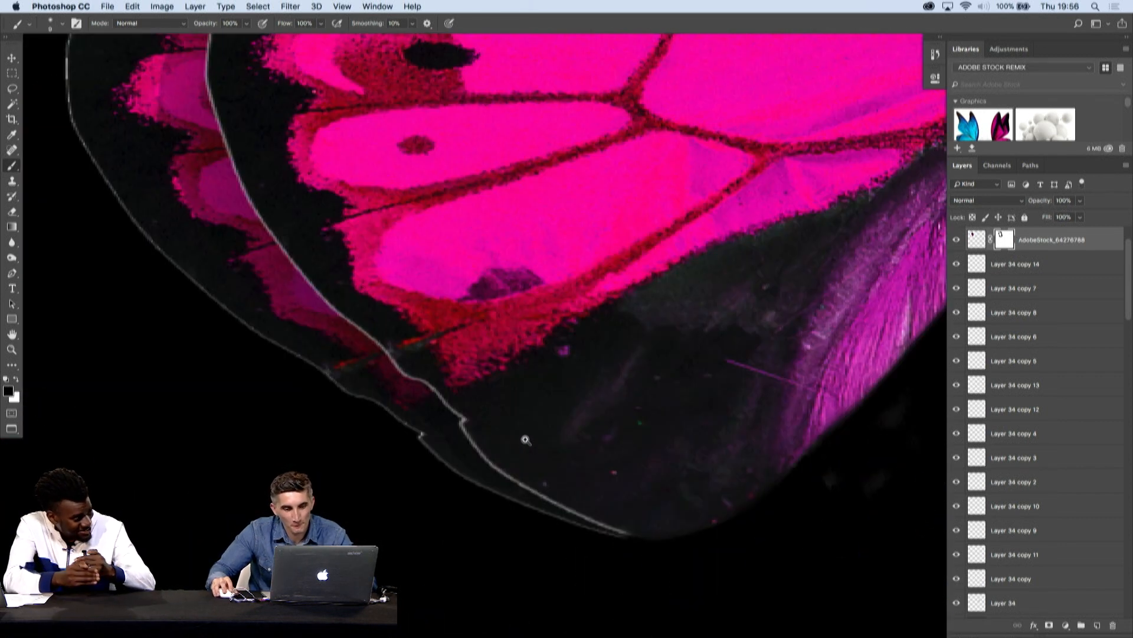
left_click_drag(617, 537, 486, 491)
mouse_move(416, 441)
left_mouse_down()
mouse_move(513, 525)
mouse_move(270, 345)
left_mouse_up()
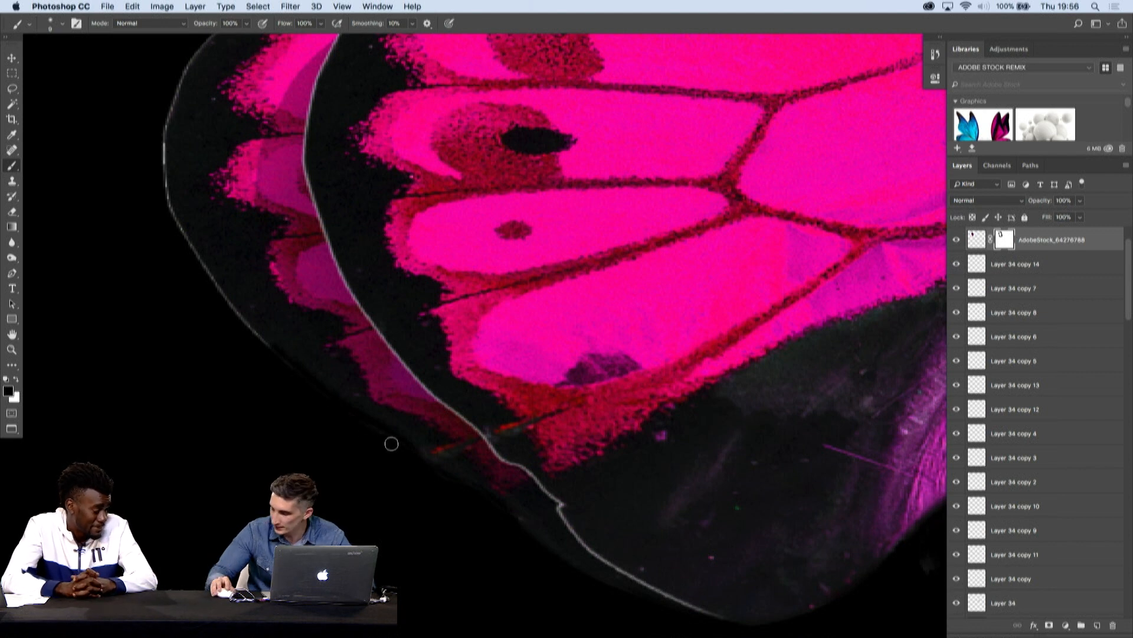
left_click_drag(315, 370, 396, 506)
left_click_drag(486, 567, 427, 465)
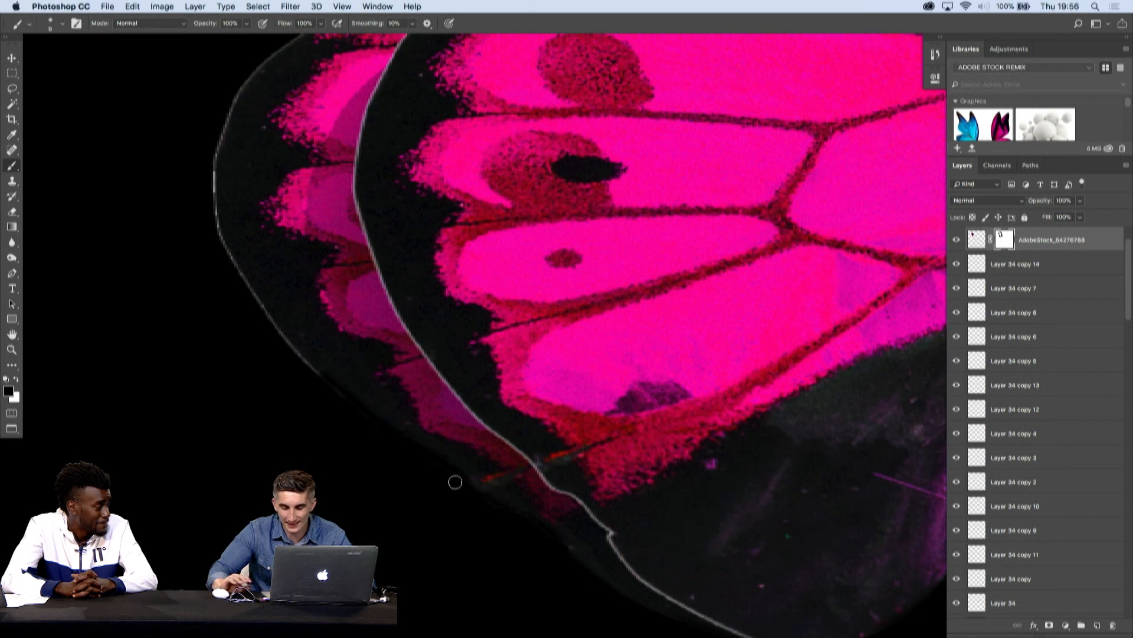
left_click_drag(294, 355, 398, 551)
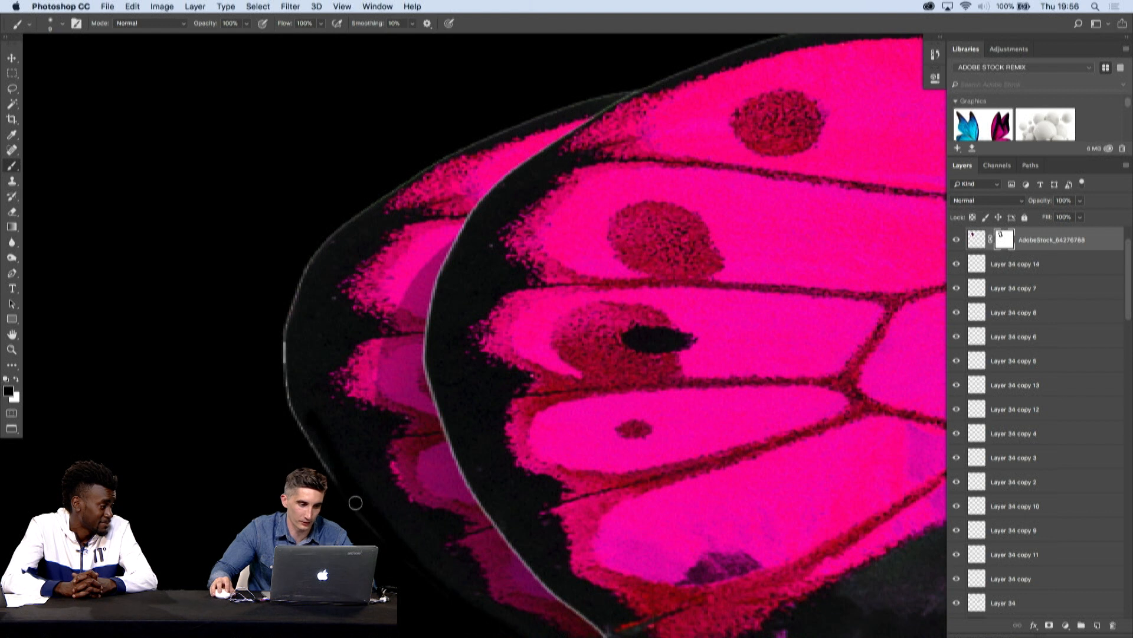
- Mask out the light outline along the outer and upper edges of the butterfly's rear lower wing with a larger black brush
key("bracketright")
key("bracketright")
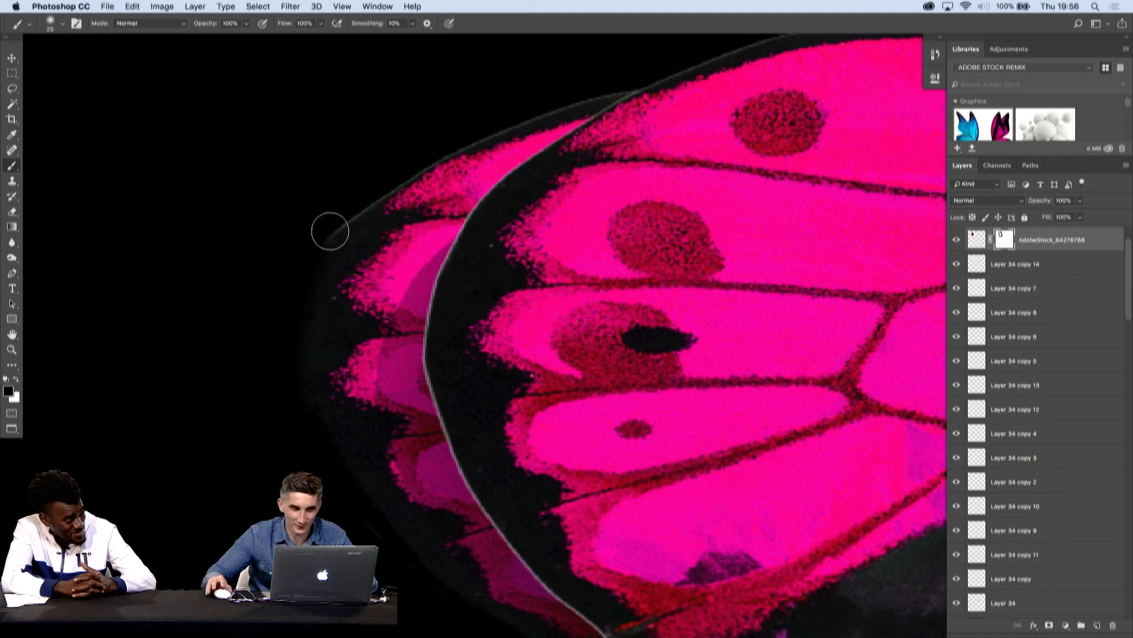
key("bracketleft")
key("bracketleft")
key("bracketright")
key("bracketright")
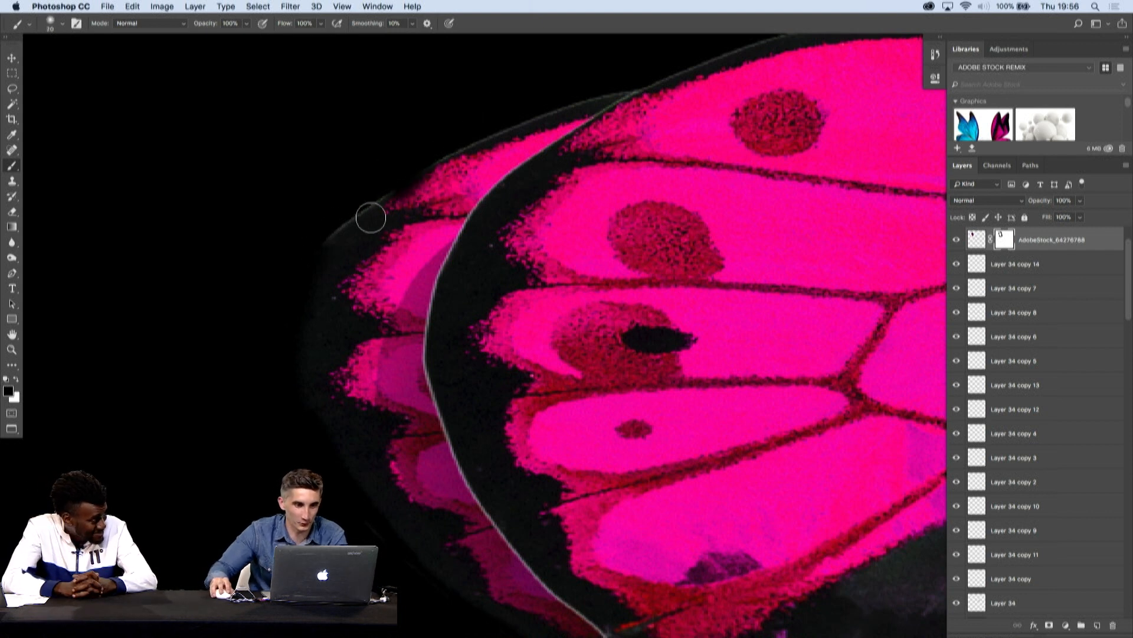
mouse_move(443, 173)
left_mouse_down()
mouse_move(360, 355)
mouse_move(256, 400)
mouse_move(383, 310)
mouse_move(531, 261)
mouse_move(498, 273)
mouse_move(463, 254)
left_mouse_up()
- Mask out the light outlines along the outer edges of the butterfly's rear and front upper wings
key("x")
key("bracketleft")
scroll(468, 203, "up", 8)
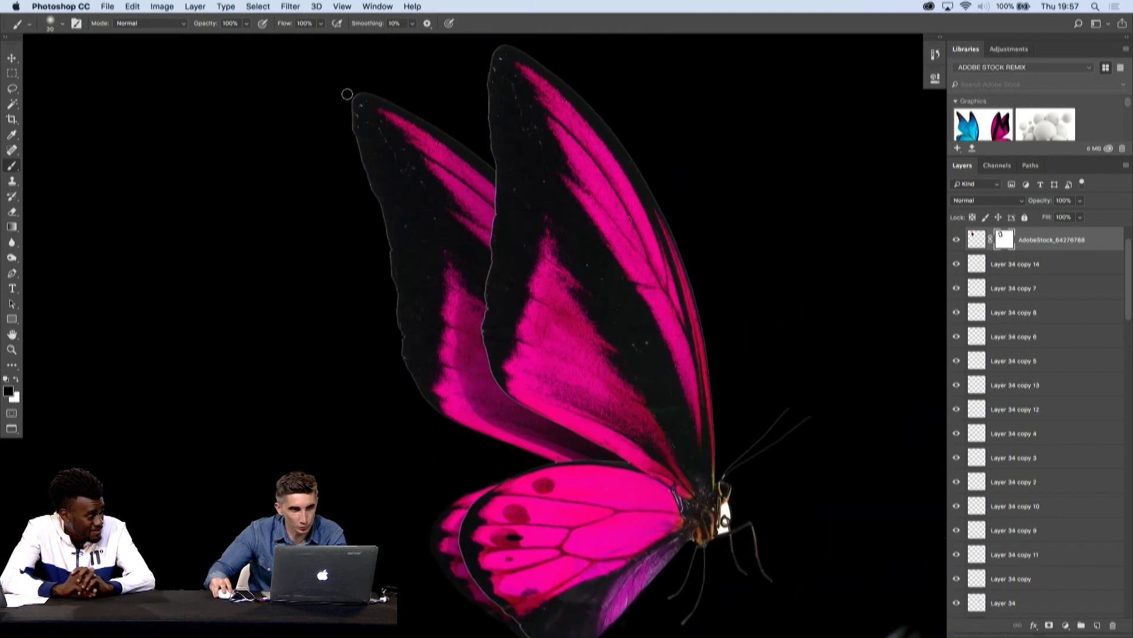
left_click_drag(392, 260, 400, 318)
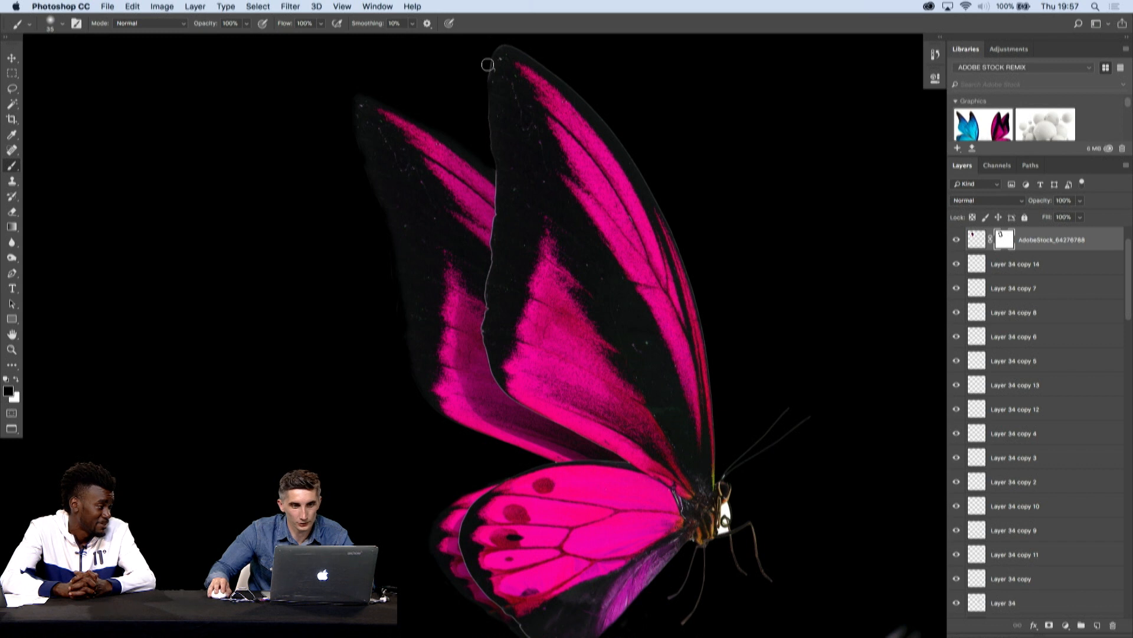
left_click_drag(540, 198, 493, 226)
- Select the white patch beside the butterfly's head with the Magic Wand, brush it out on the mask, and deselect
left_click_drag(655, 437, 748, 412)
key("w")
left_click(650, 222, "shift")
left_click(656, 175, "shift")
key("b")
mouse_move(656, 188)
left_mouse_down()
mouse_move(673, 207)
mouse_move(649, 176)
mouse_move(652, 86)
left_mouse_up()
key("super+d")
key("super+minus")
key("super+0")
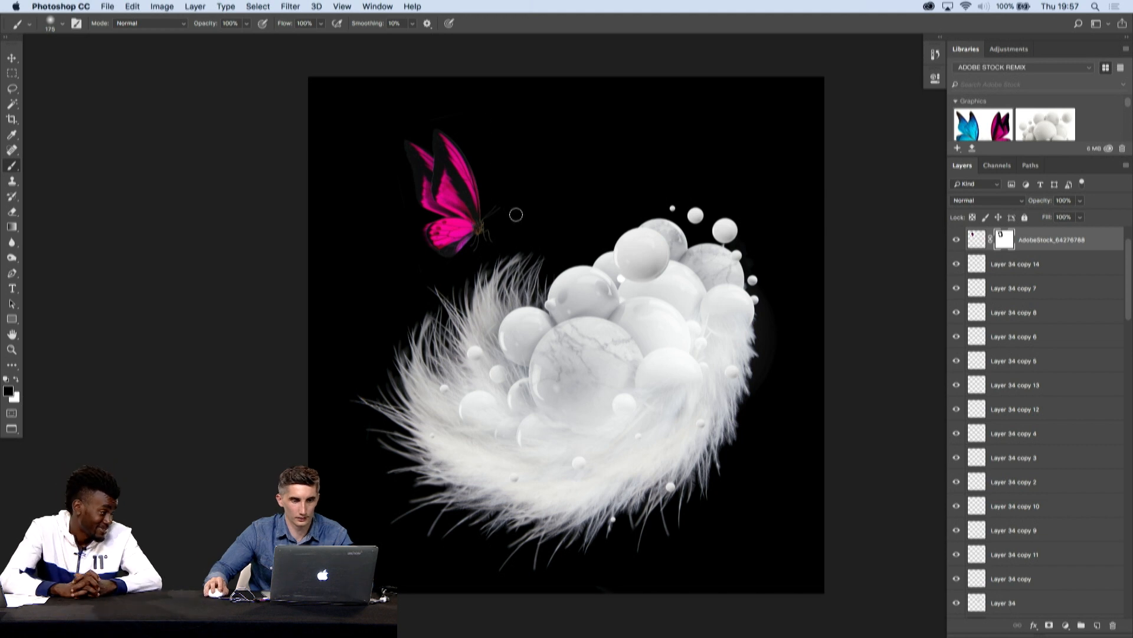
- Duplicate a white ball, place the copy beneath the butterfly's legs, and resize it with Free Transform
key("f")
key("f")
key("Tab")
key("v")
left_click_drag(643, 243, 643, 259)
key("super+t")
left_click_drag(670, 220, 586, 211)
key("Return")
- Shift the duplicated ball slightly to the left beneath the butterfly's legs
key("Tab")
key("f")
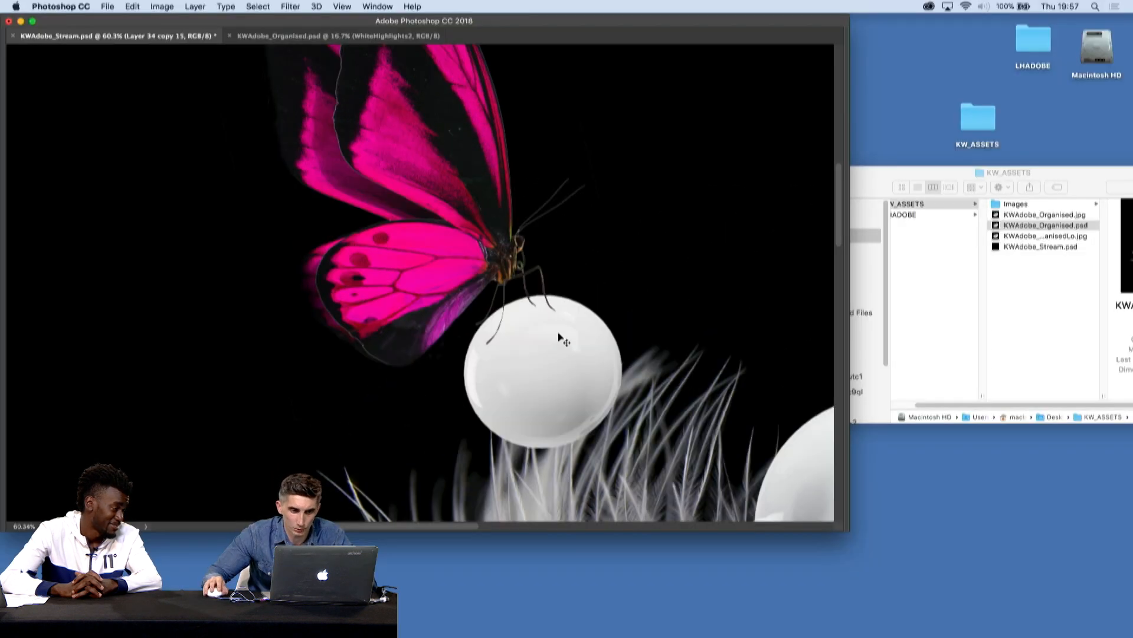
key("f")
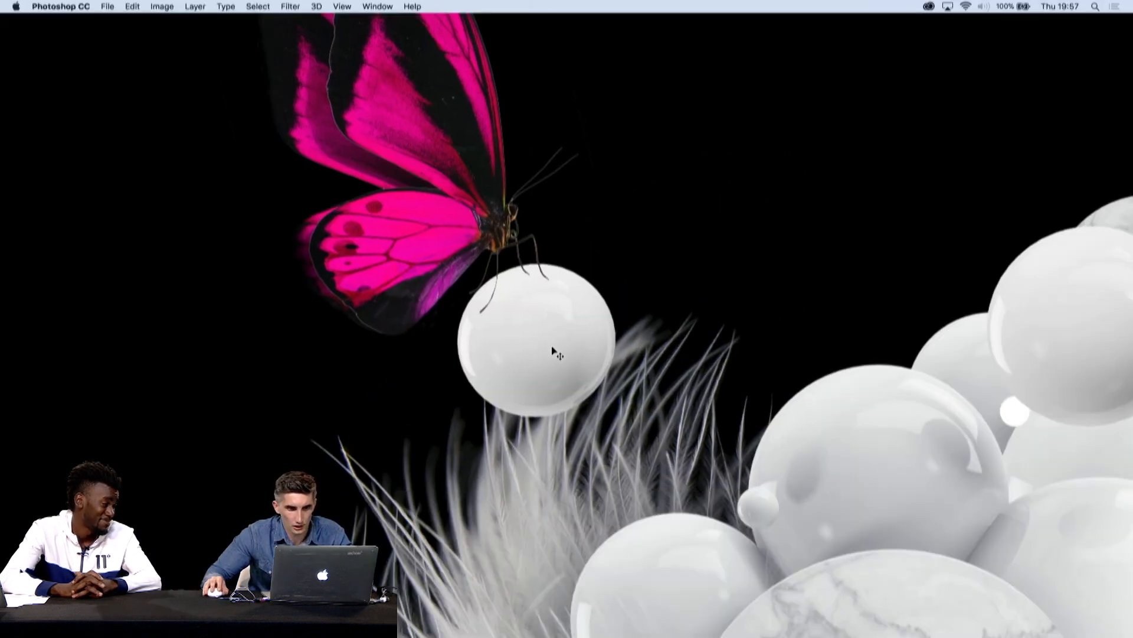
key("f")
key("Tab")
left_click_drag(544, 375, 538, 375)
- Rotate the butterfly slightly counterclockwise and move it so it perches on the ball
left_click(423, 239)
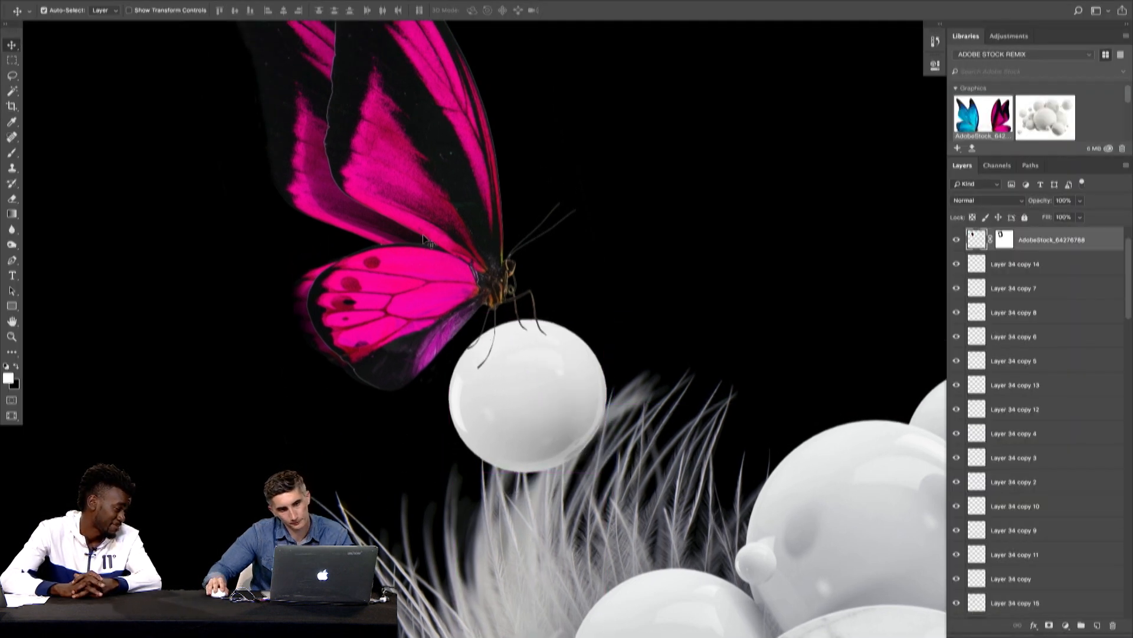
key("super+t")
left_click_drag(679, 259, 688, 230)
left_click_drag(512, 236, 485, 245)
key("Return")
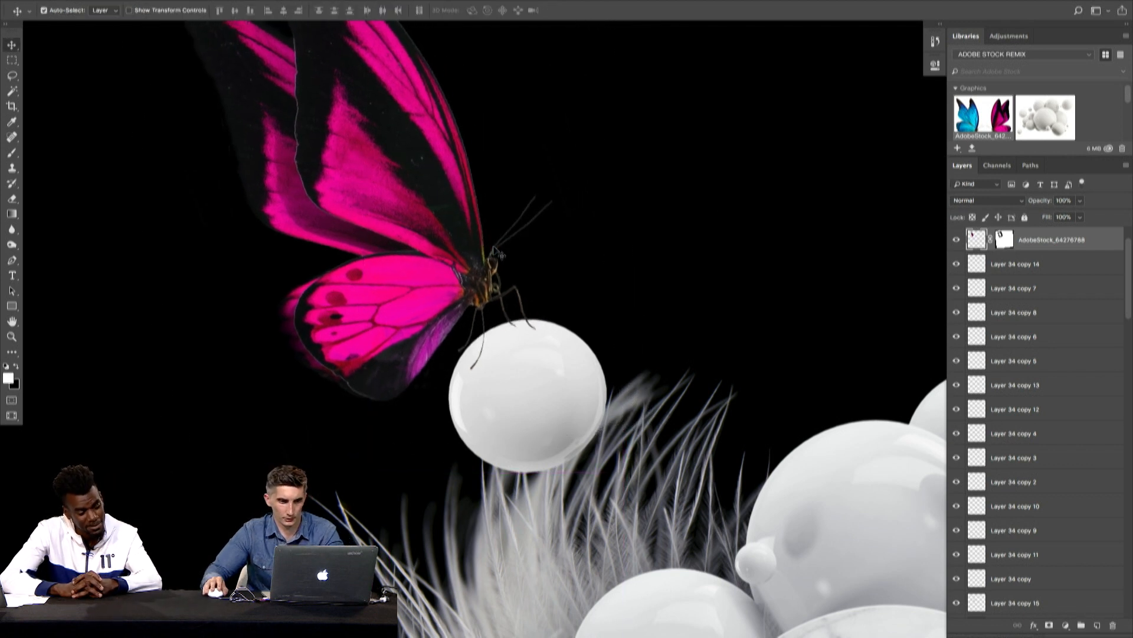
- Nudge the butterfly in small increments until its feet rest on top of the ball
key("Up")
key("Up")
key("Up")
key("Up")
key("Right")
key("Right")
key("Right")
key("Down")
key("Down")
key("Down")
key("Right")
key("Right")
key("Down")
key("Down")
key("Down")
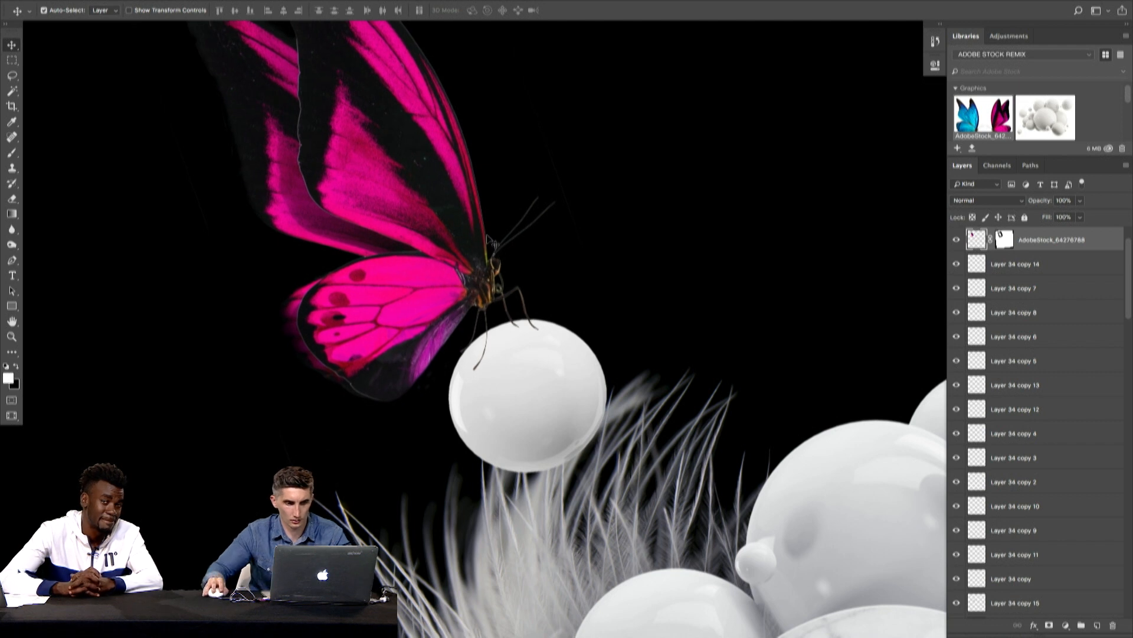
- Erase the tip of the butterfly's middle leg where it overlaps the ball, using a 70 px eraser
key("e")
key("bracketleft")
key("bracketleft")
key("bracketleft")
key("bracketleft")
key("bracketleft")
key("bracketleft")
key("bracketleft")
key("bracketleft")
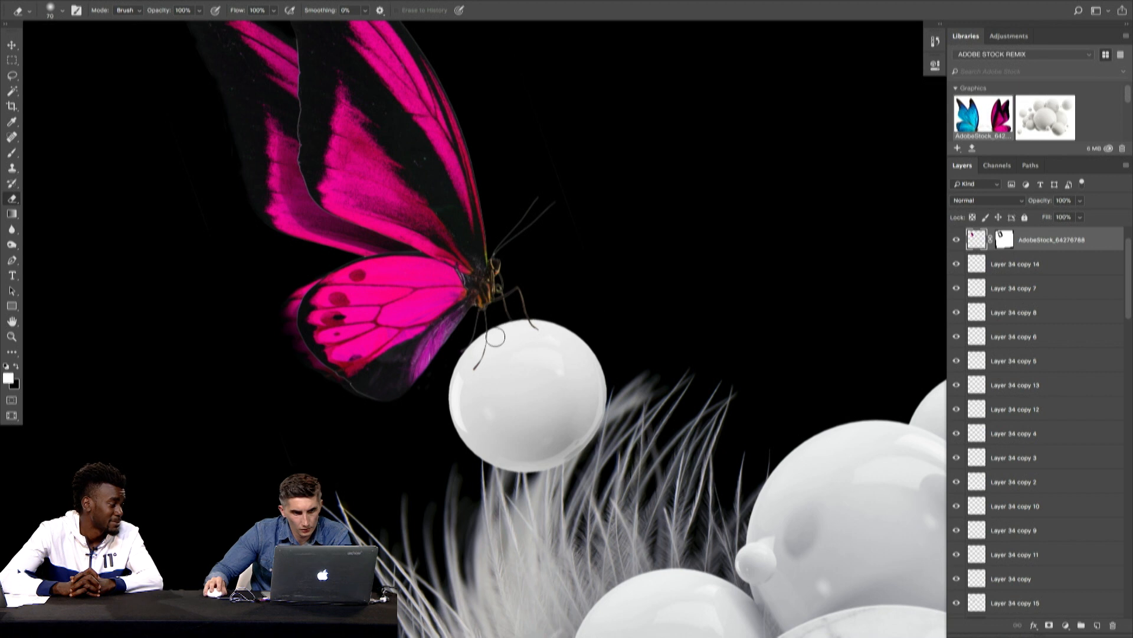
left_click_drag(531, 350, 649, 319)
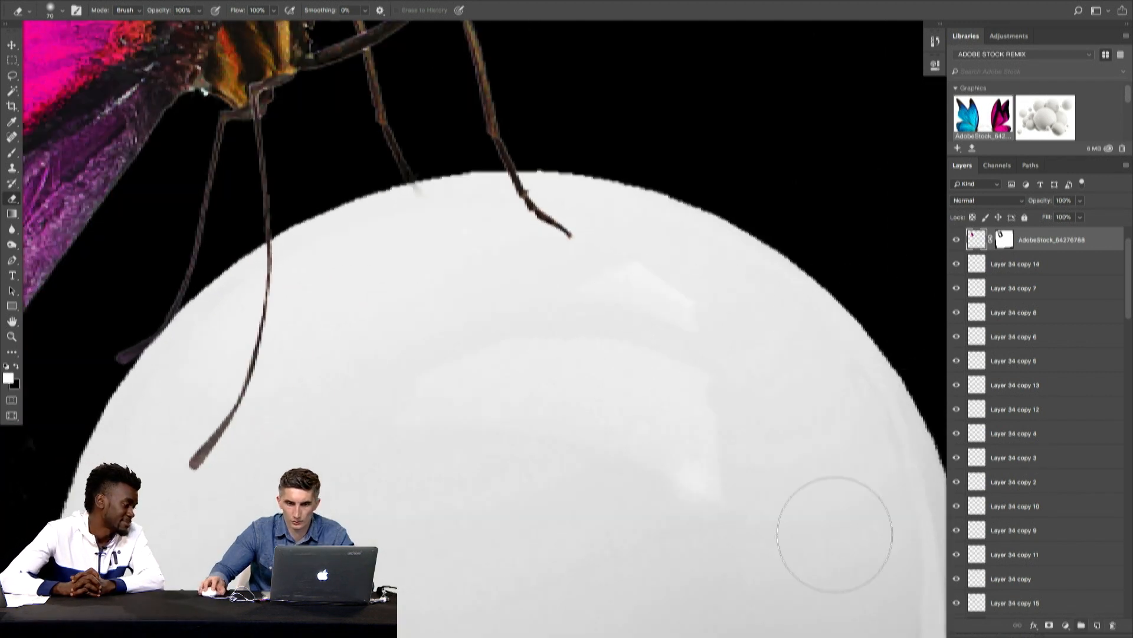
- Select the ball beneath the butterfly and load its layer outline as a selection
key("v")
left_click(766, 474, "super")
left_click(979, 603, "super")
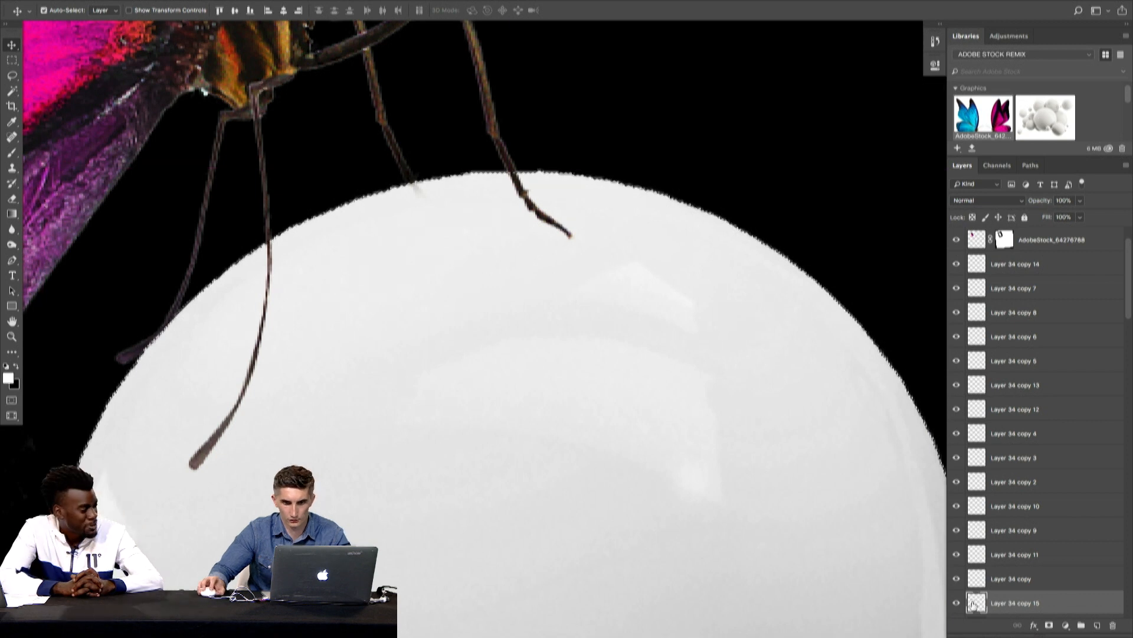
key("super+minus")
key("super+equal")
key("super+minus")
key("super+minus")
key("super+minus")
key("super+minus")
key("super+minus")
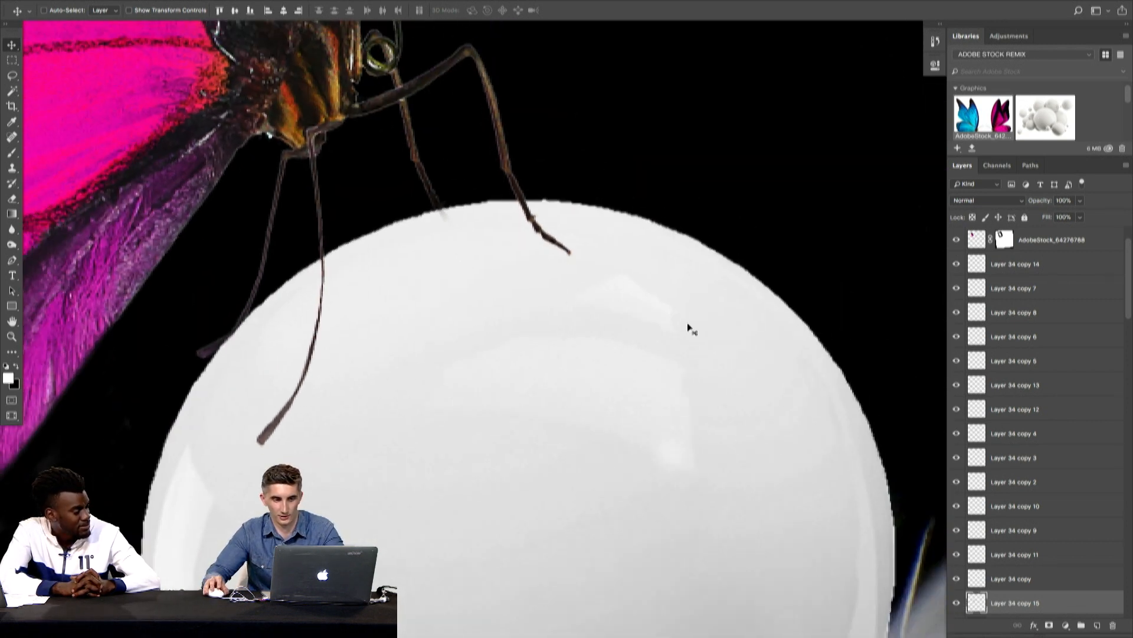
- Set up a black 1000 px brush and add new layers above the butterfly for shading the ball
key("b")
key("bracketright")
key("bracketright")
key("bracketright")
key("bracketright")
key("bracketright")
key("bracketright")
key("bracketright")
key("bracketright")
key("bracketright")
key("bracketright")
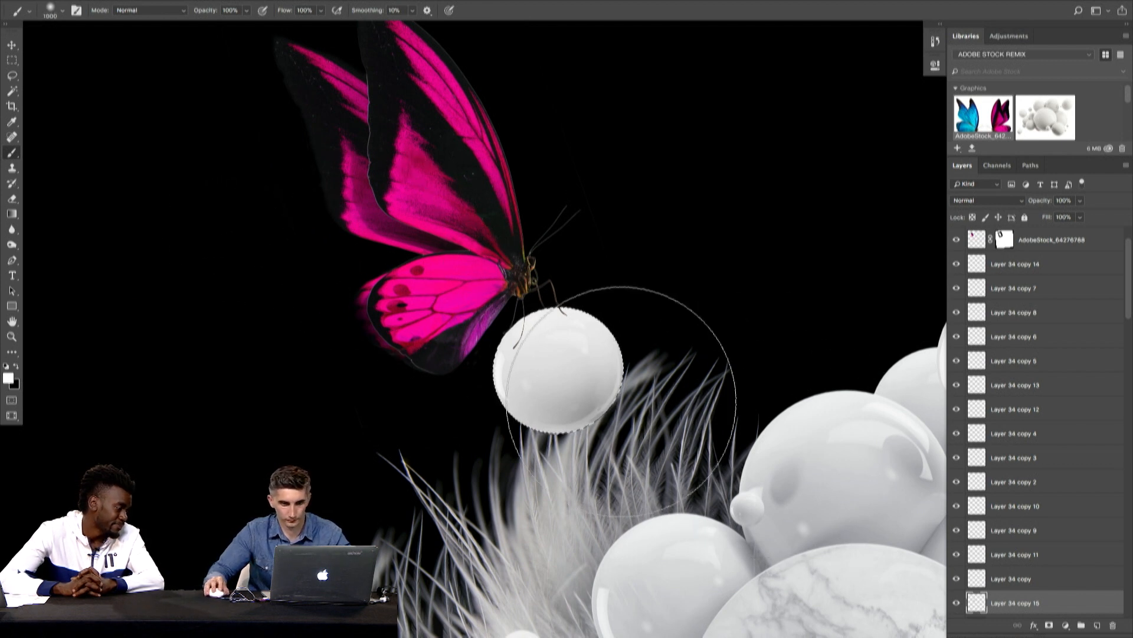
key("x")
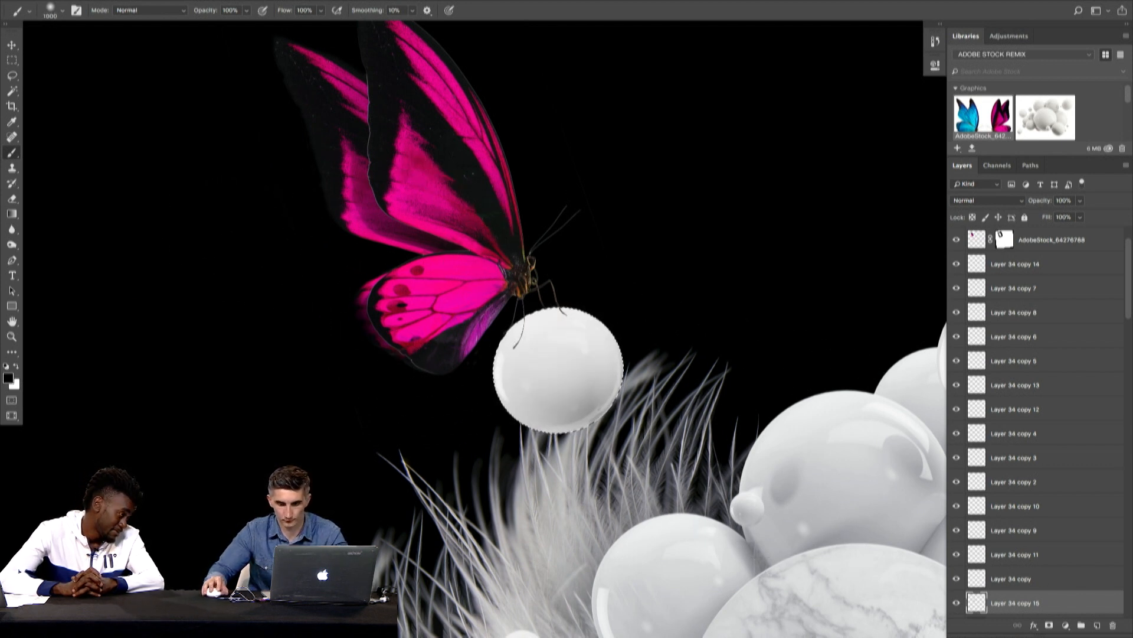
left_click(1098, 626)
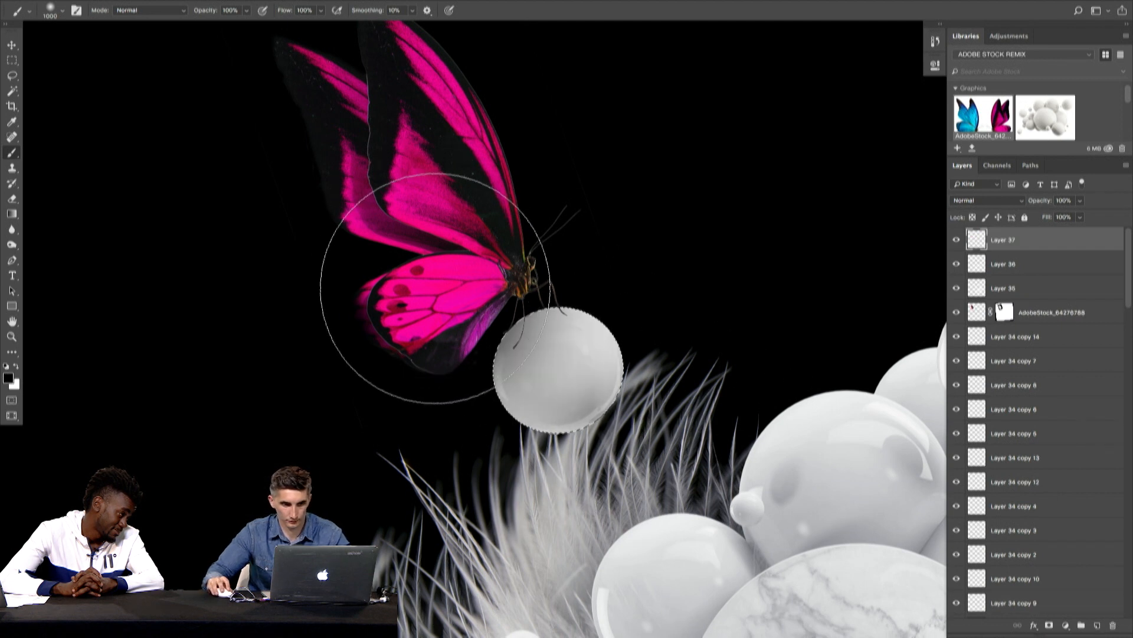
- Try shading the ball's side under the butterfly with a 700 px black brush, and undo the strokes
key("bracketleft")
key("bracketleft")
key("bracketleft")
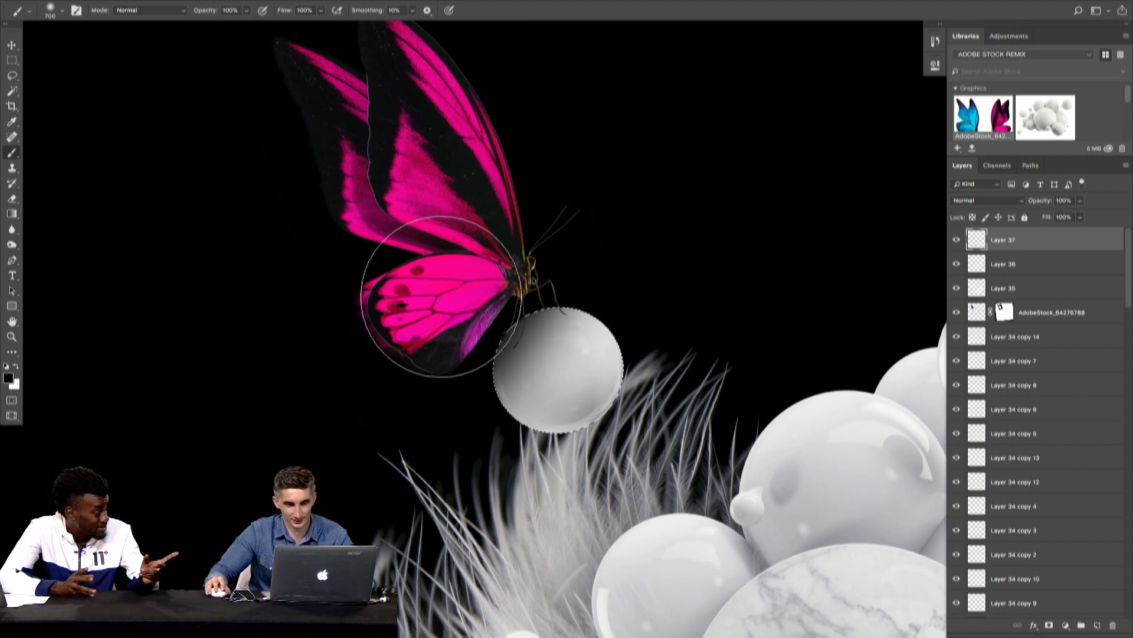
mouse_move(615, 344)
left_mouse_down()
mouse_move(440, 359)
mouse_move(614, 348)
left_mouse_up()
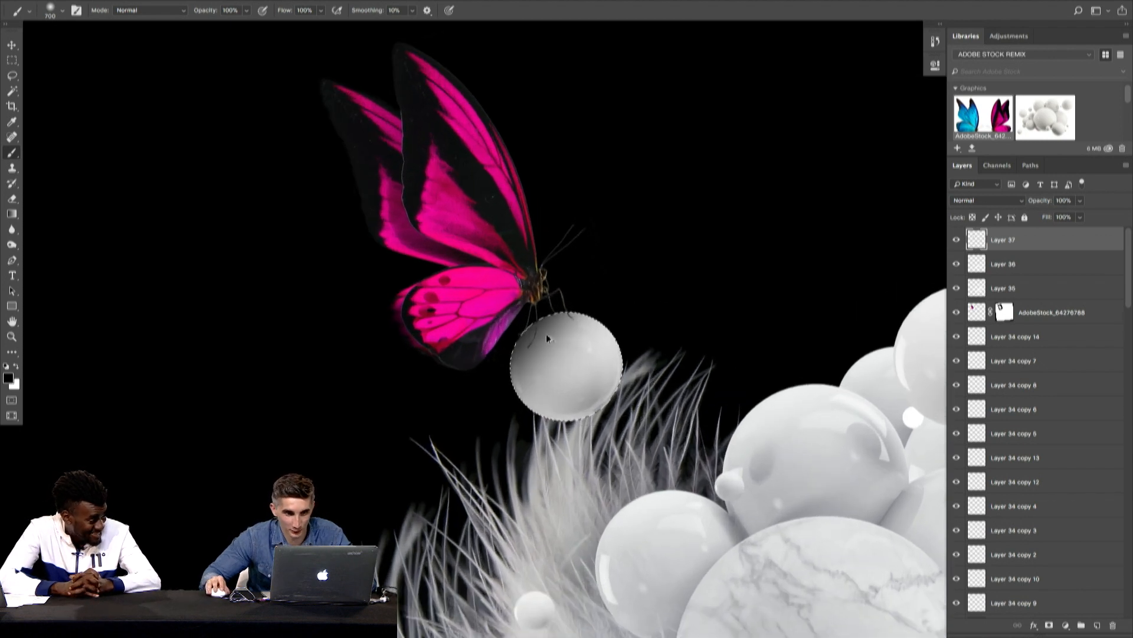
key("super+alt+z")
key("super+alt+z")
key("super+alt+z")
key("super+alt+z")
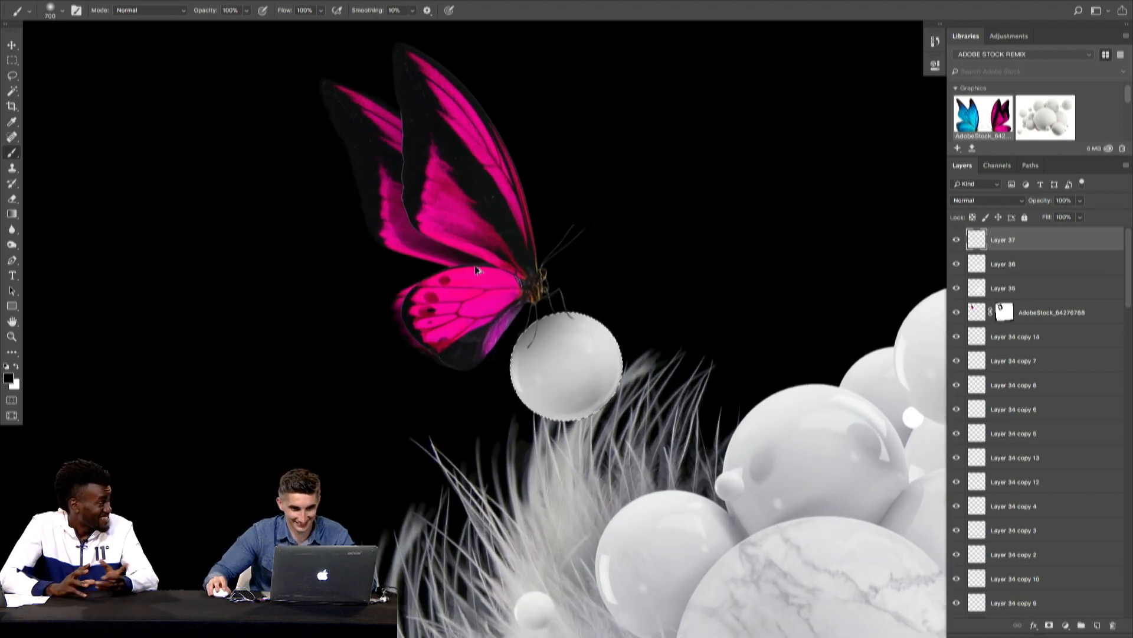
- Shade the ball on the side facing the butterfly with a large soft black brush, and deselect
key("bracketright")
key("bracketright")
mouse_move(473, 275)
left_mouse_down()
mouse_move(447, 324)
mouse_move(429, 407)
left_mouse_up()
key("bracketright")
key("bracketleft")
key("bracketleft")
key("bracketleft")
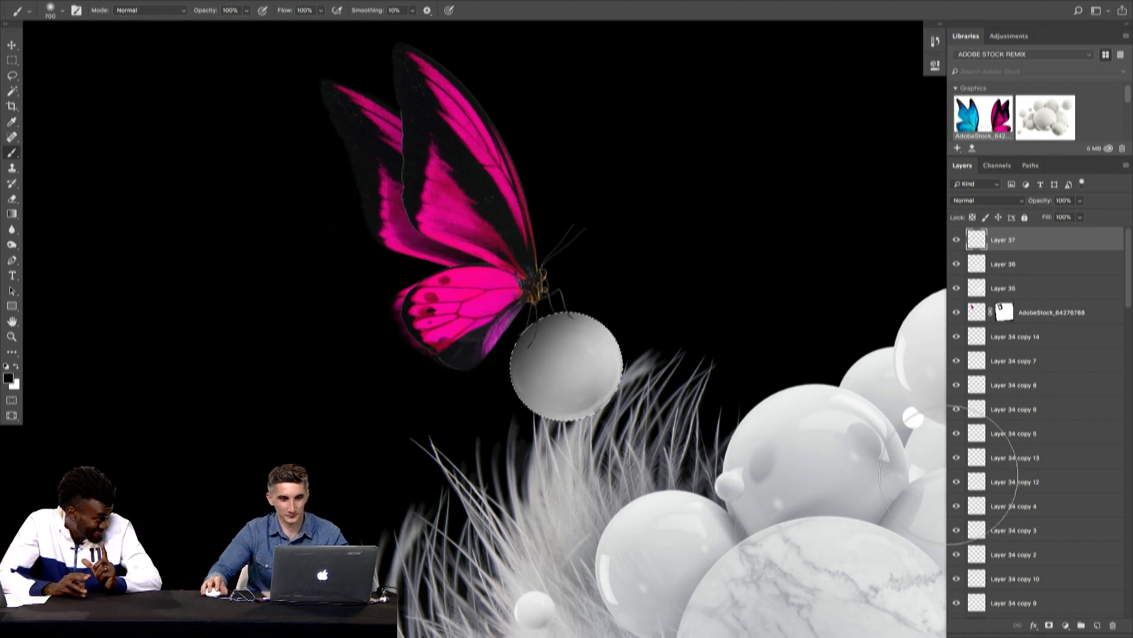
key("v")
key("ctrl+d")
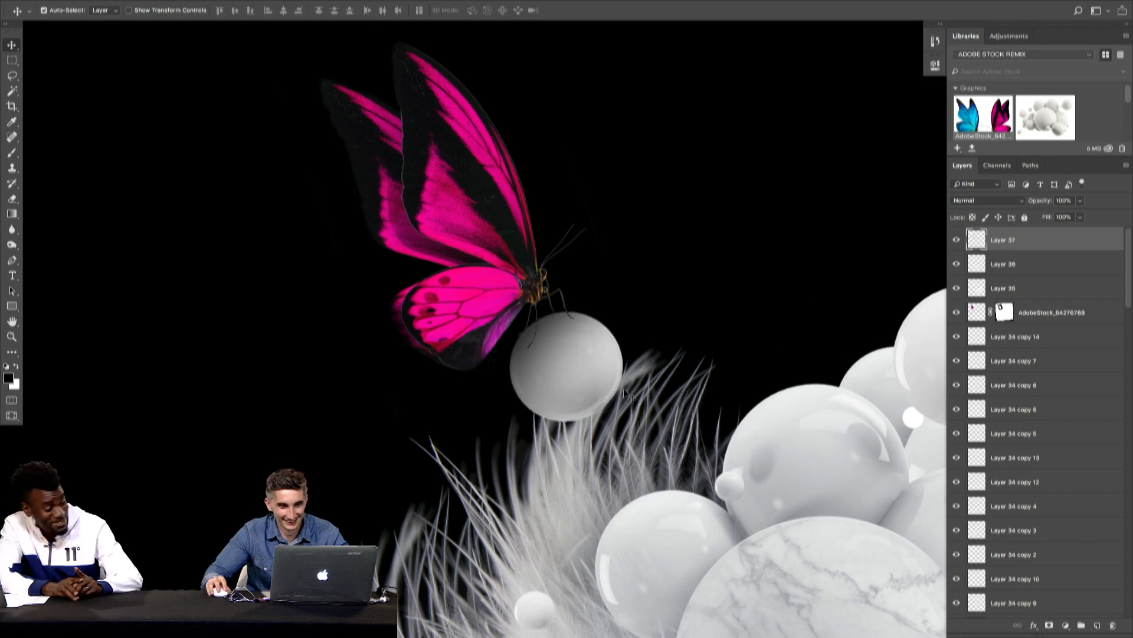
left_click_drag(589, 384, 588, 420)
key("super+z")
mouse_move(517, 364)
left_mouse_down()
mouse_move(518, 388)
mouse_move(395, 395)
mouse_move(598, 395)
left_mouse_up()
key("super+z")
- Lighten the ball's shading with a 250 px eraser and set the shading layer's opacity to 75%
key("super+minus")
key("super+equal")
key("e")
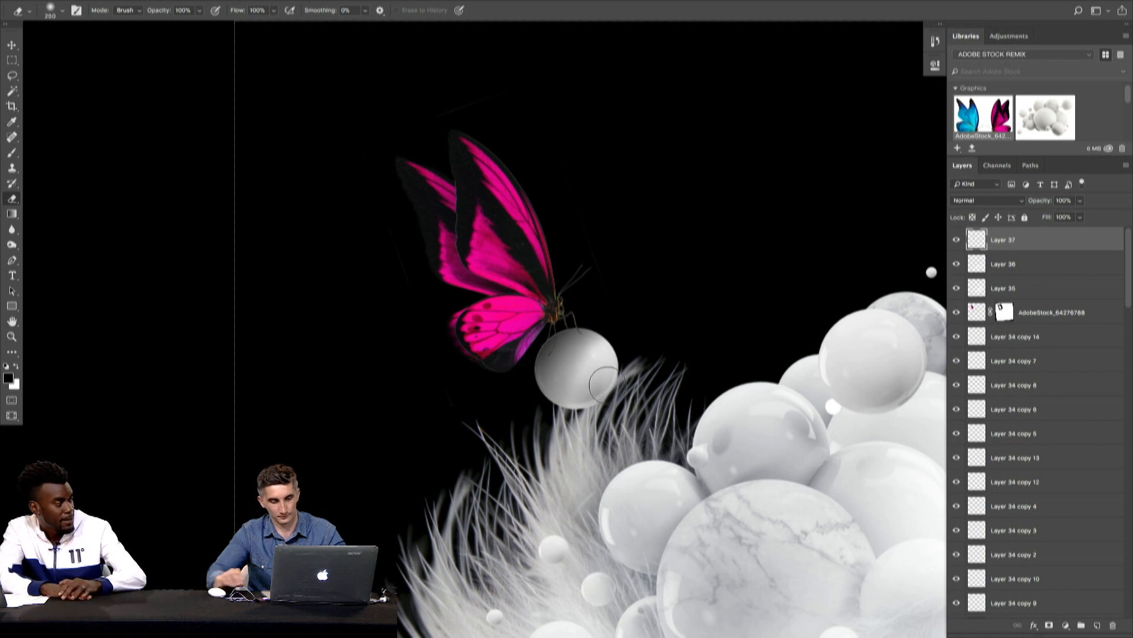
key("v")
key("super+0")
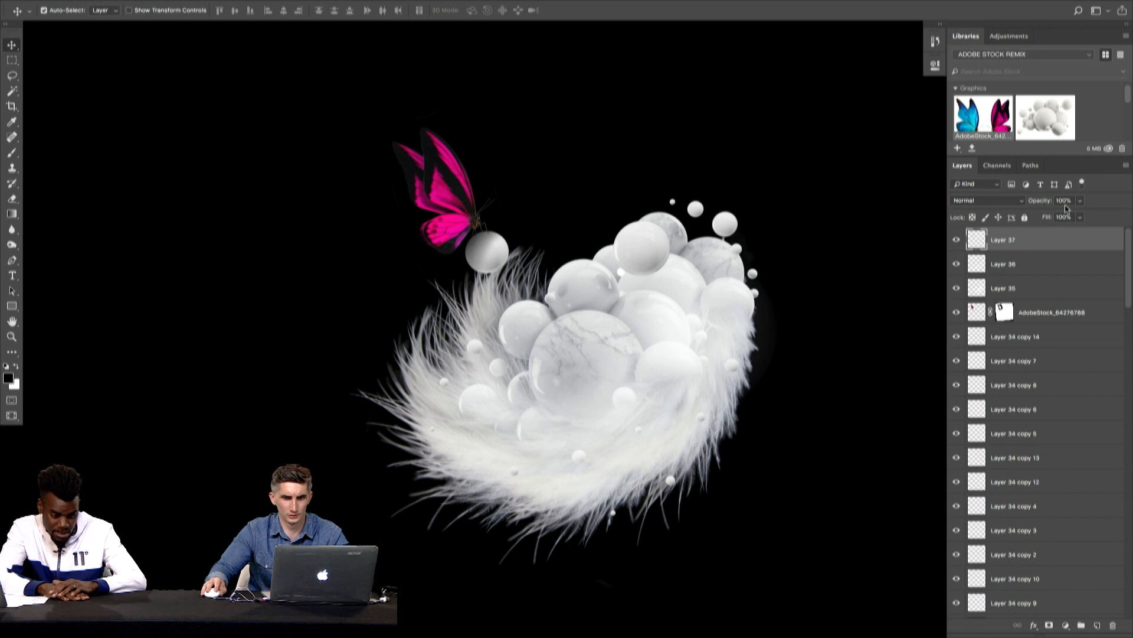
left_click_drag(1067, 218, 1066, 216)
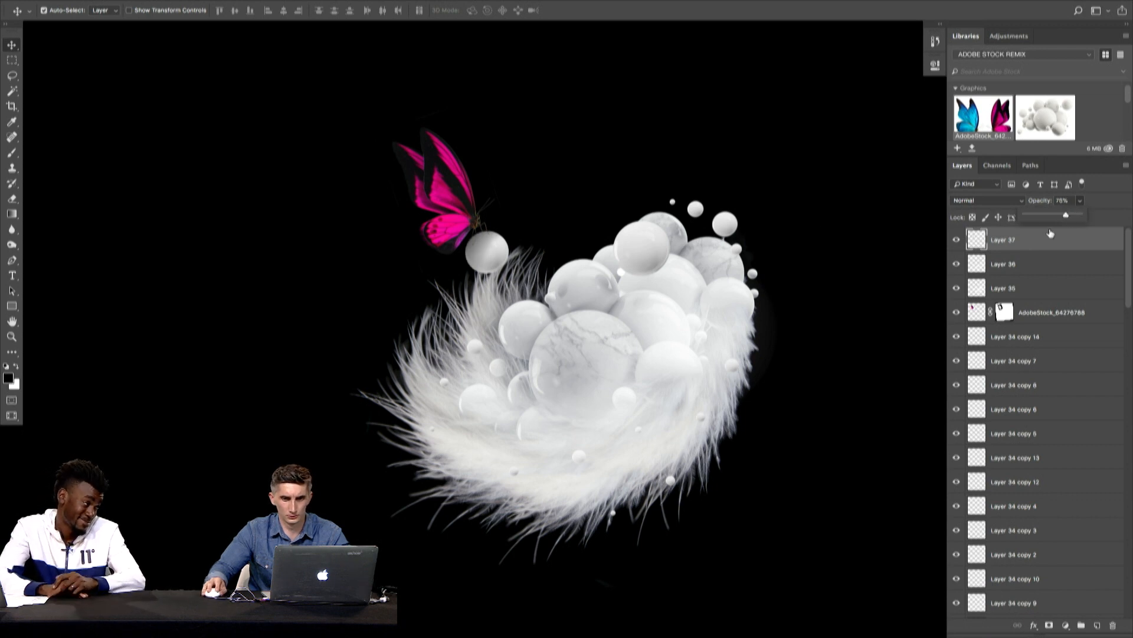
- Add a new layer at the top of the stack for painting a shadow beside the butterfly's leg
left_click(566, 190)
left_click_drag(480, 225, 760, 222)
left_click_drag(600, 179, 618, 26)
left_click_drag(401, 449, 514, 189)
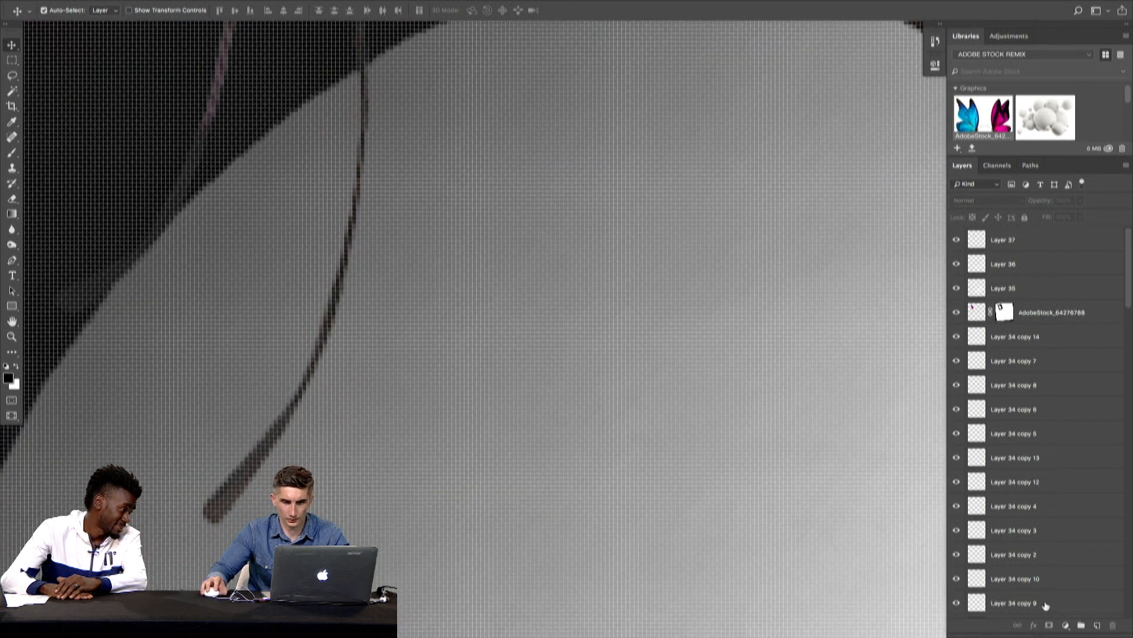
left_click(1095, 627)
key("b")
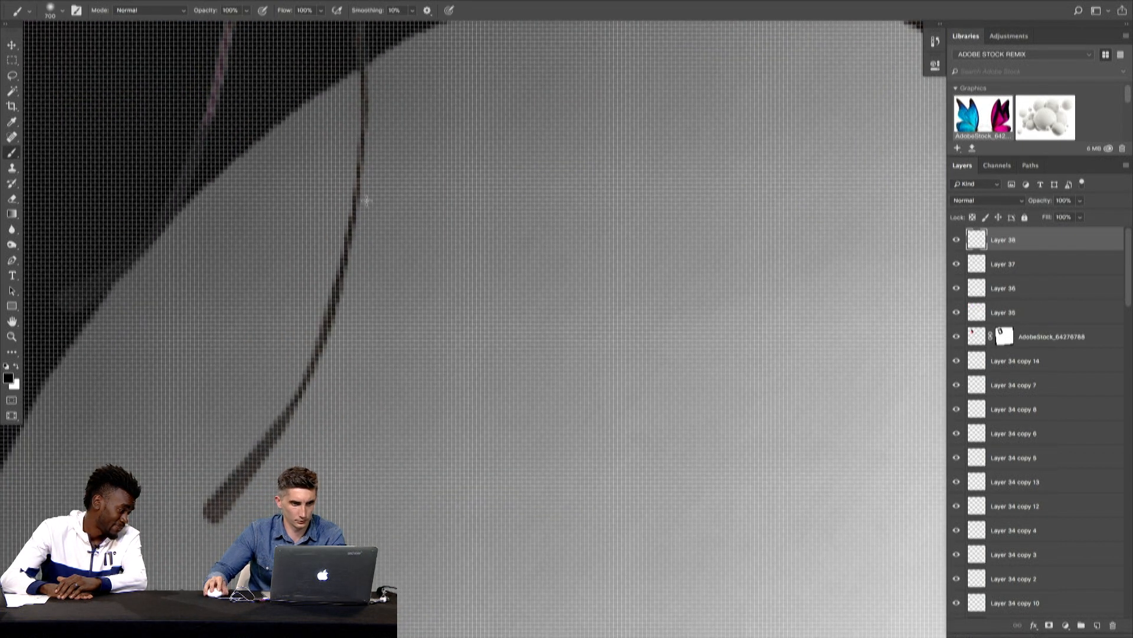
- Try painting a shadow along the butterfly's leg with a smaller black brush, and undo the stroke
key("bracketleft")
key("bracketleft")
key("bracketleft")
key("bracketleft")
key("bracketleft")
key("bracketleft")
key("bracketleft")
key("bracketleft")
key("bracketleft")
key("bracketleft")
key("bracketleft")
key("bracketleft")
key("bracketleft")
key("bracketleft")
key("bracketleft")
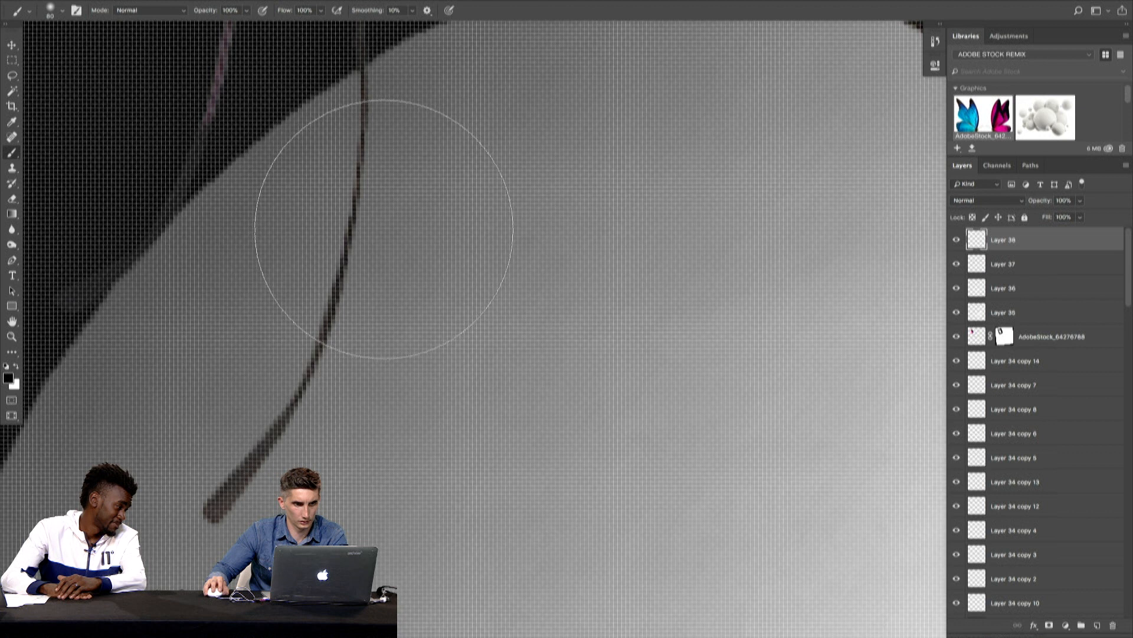
mouse_move(369, 205)
left_mouse_down()
mouse_move(323, 381)
mouse_move(287, 450)
left_mouse_up()
key("super+z")
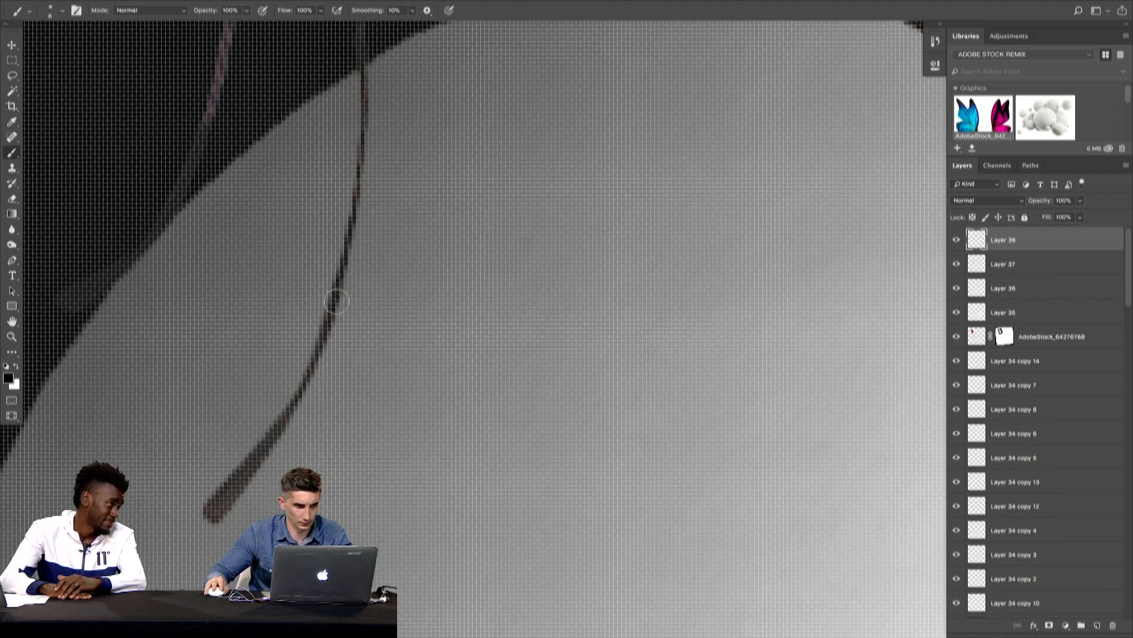
- Paint a soft black shadow stroke on the ball alongside the butterfly's leg with an 18 px brush at 0% hardness
left_click(60, 12)
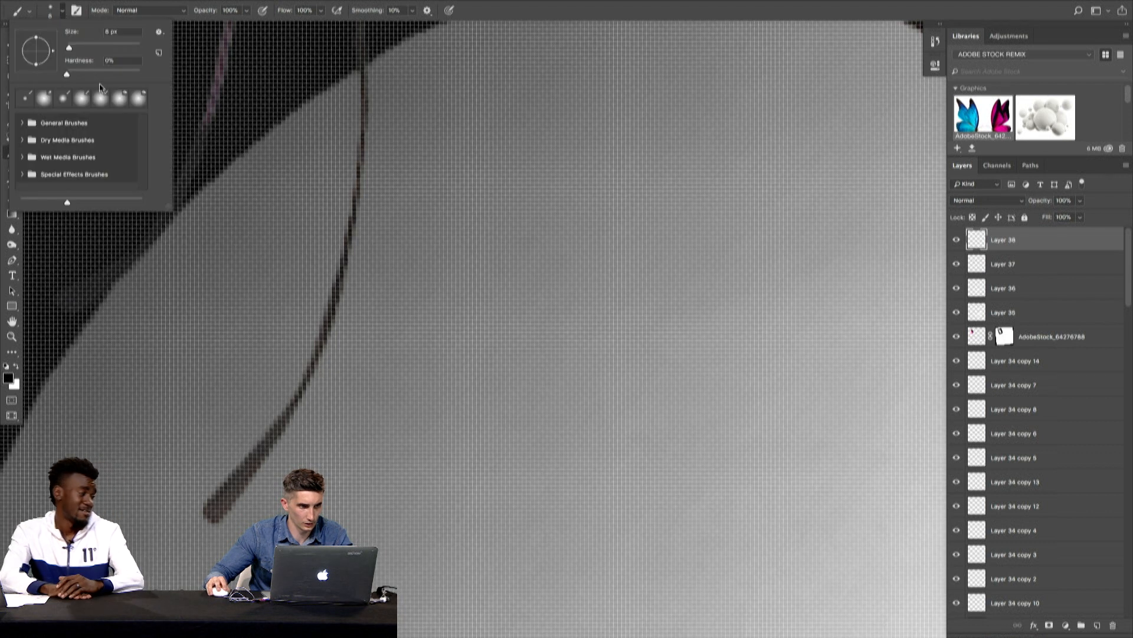
left_click(375, 219)
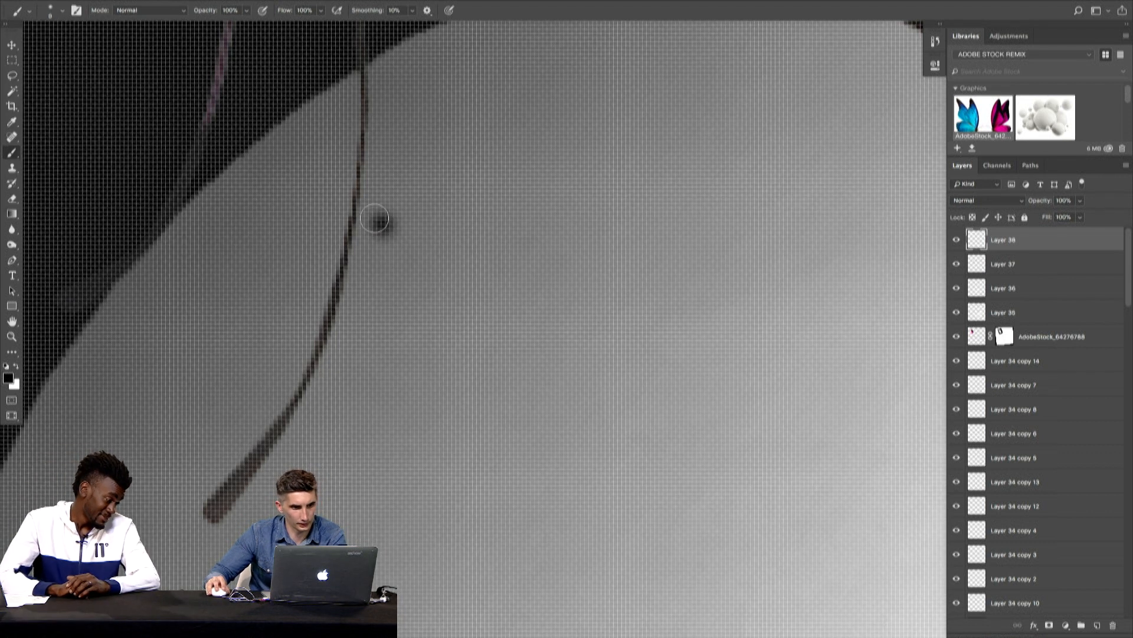
mouse_move(372, 216)
left_mouse_down()
mouse_move(360, 306)
mouse_move(301, 476)
left_mouse_up()
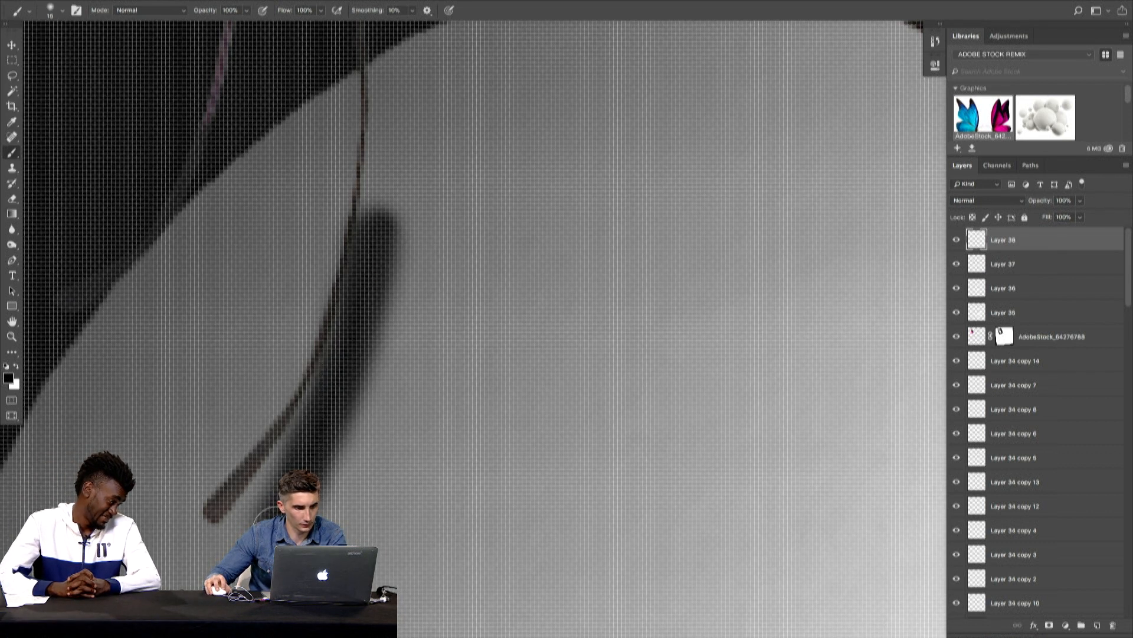
- Thin the shadow beside the butterfly's left leg by erasing its outer edge with a 45 px soft eraser
key("e")
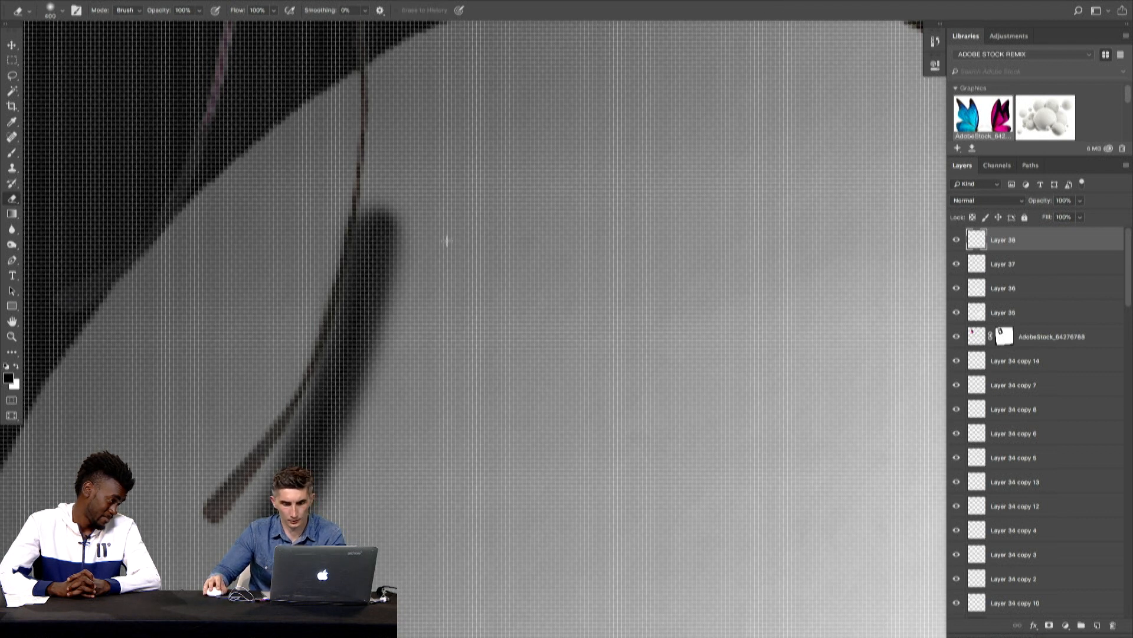
scroll(423, 253, "down", 6)
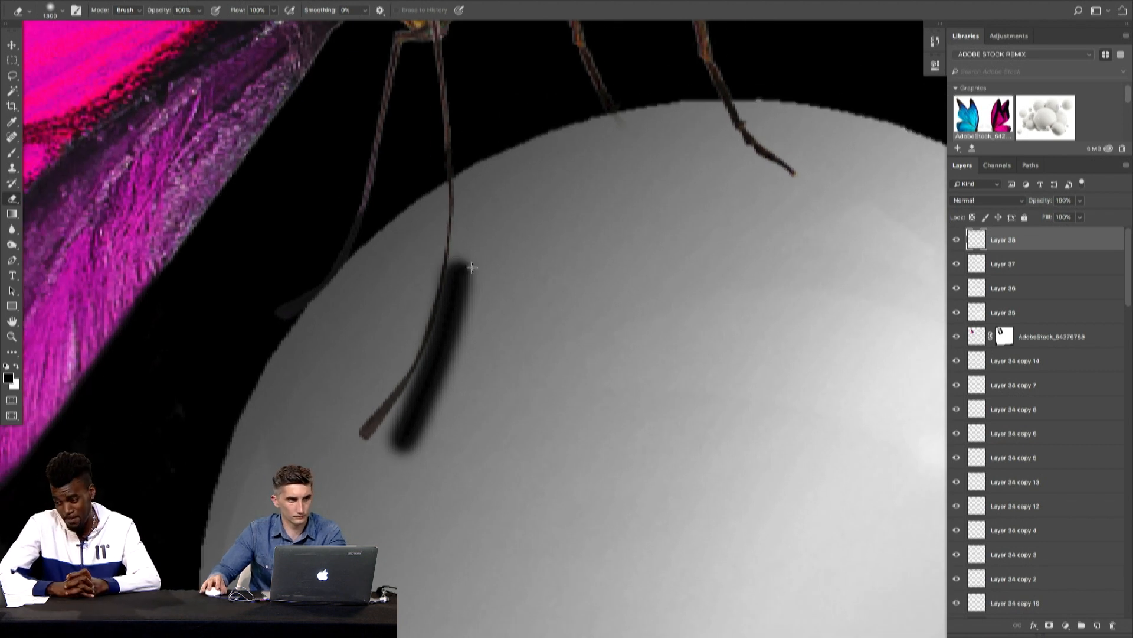
key("bracketleft")
key("bracketleft")
key("bracketleft")
key("bracketleft")
key("bracketleft")
key("bracketleft")
key("bracketleft")
key("bracketleft")
key("bracketleft")
key("bracketleft")
key("bracketleft")
key("bracketleft")
key("bracketleft")
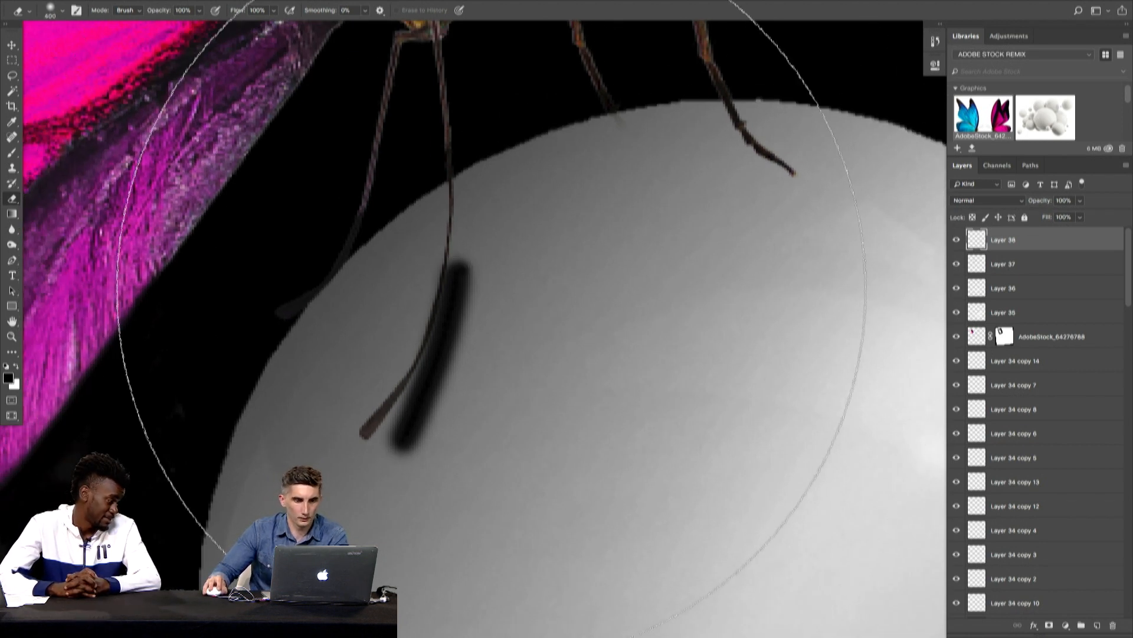
key("bracketleft")
mouse_move(486, 328)
left_mouse_down()
mouse_move(486, 309)
mouse_move(433, 500)
left_mouse_up()
left_click_drag(499, 250, 471, 467)
left_click_drag(483, 285, 453, 475)
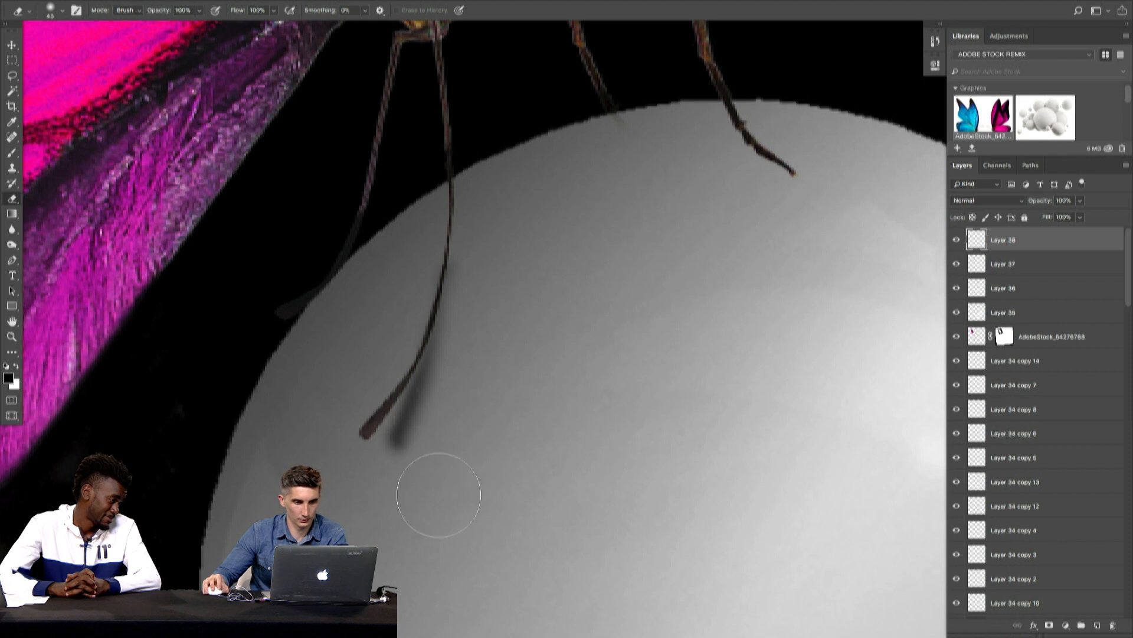
- Nudge the leg shadow slightly downward on the ball
key("v")
key("Down")
key("Down")
key("Left")
key("Left")
key("Right")
key("Down")
key("Left")
key("Right")
key("Right")
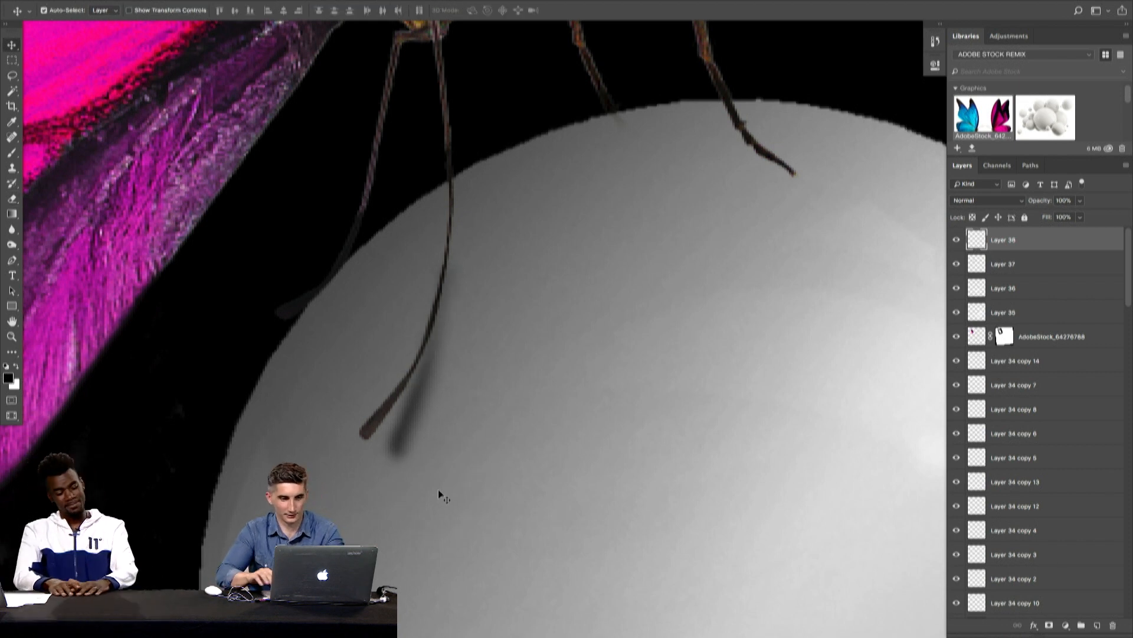
- Paint a soft black shadow stroke along the butterfly's rightmost leg where it rests on the ball
key("ctrl+minus")
key("ctrl+0")
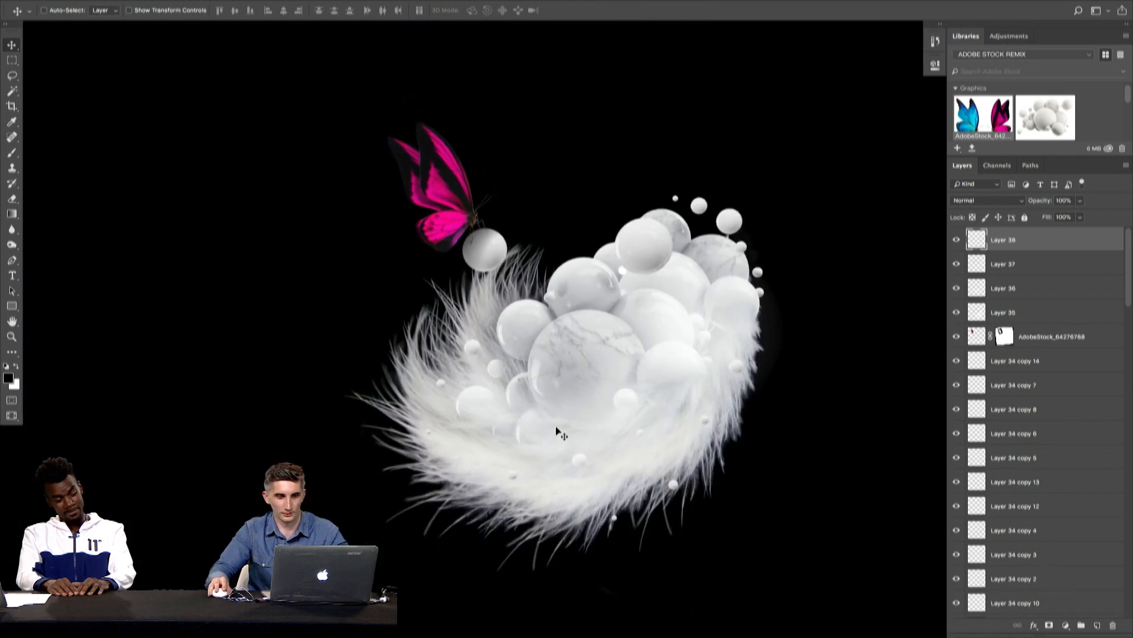
mouse_move(471, 234)
left_mouse_down()
mouse_move(628, 237)
mouse_move(623, 225)
mouse_move(702, 213)
left_mouse_up()
key("b")
left_click_drag(611, 142, 676, 227)
- Shrink the eraser and erase the upper edge of the rightmost leg's shadow to uncover the leg
key("e")
key("bracketleft")
key("bracketleft")
key("bracketleft")
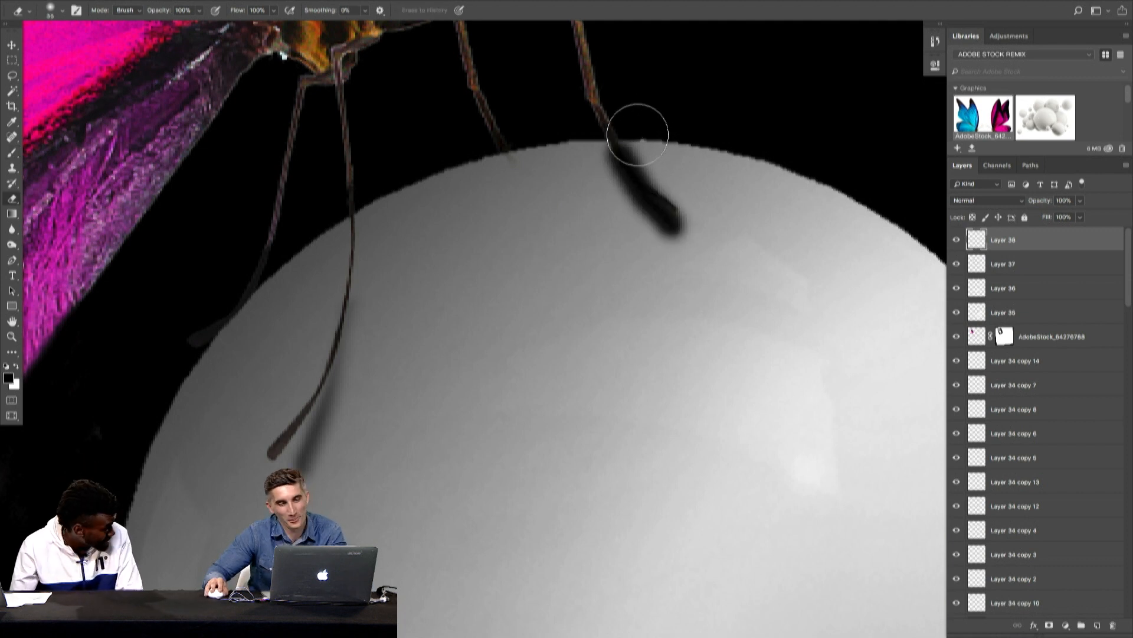
left_click_drag(638, 133, 647, 178)
left_click_drag(621, 122, 710, 211)
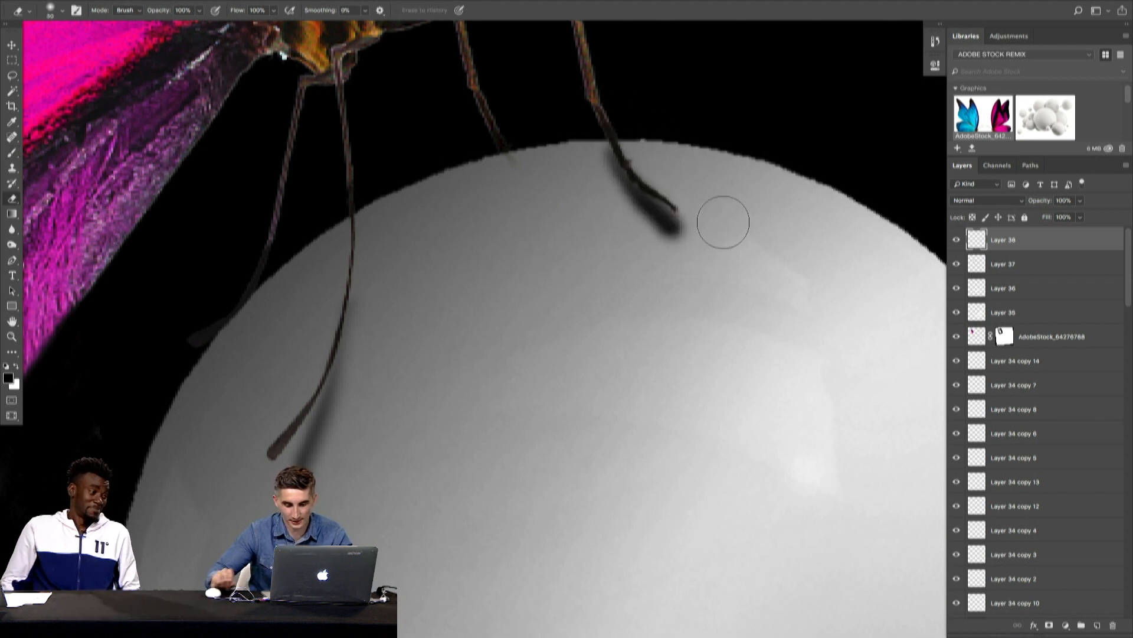
- Try nudging the leg shadow layer down and to the right, and undo the move
key("v")
key("Down")
key("Down")
key("Down")
key("Down")
key("Right")
key("Right")
key("Right")
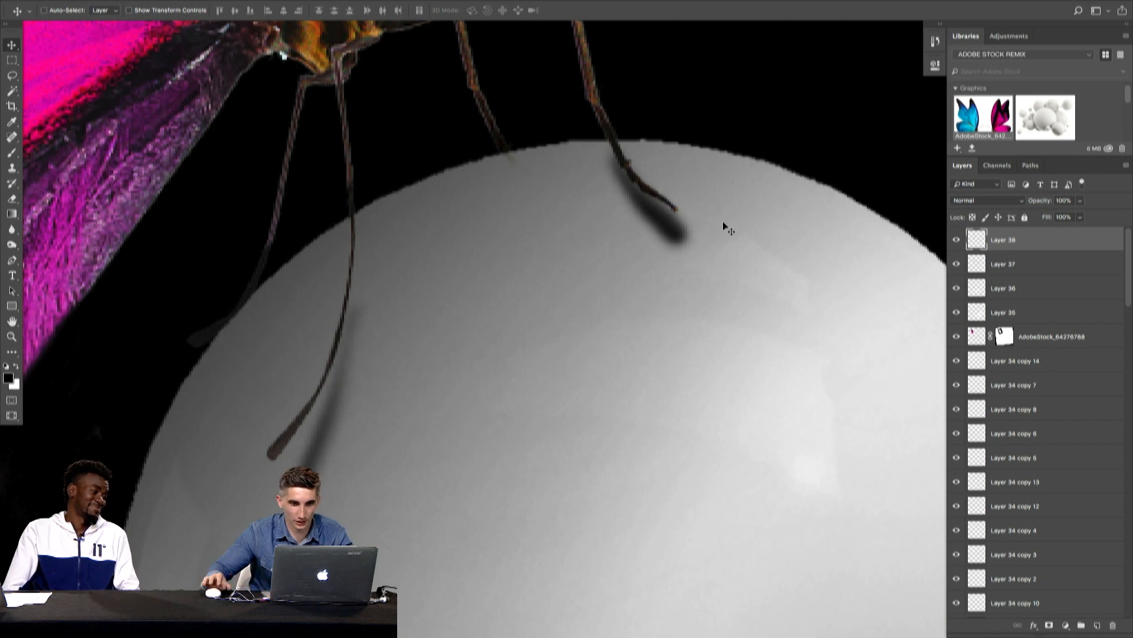
key("super+z")
- Erase the lower edge of the rightmost leg's shadow with a 30 px eraser, leaving a thin contact shadow
key("e")
mouse_move(603, 180)
left_mouse_down()
mouse_move(626, 241)
mouse_move(689, 302)
left_mouse_up()
left_click_drag(640, 240, 684, 305)
left_click_drag(585, 146, 653, 262)
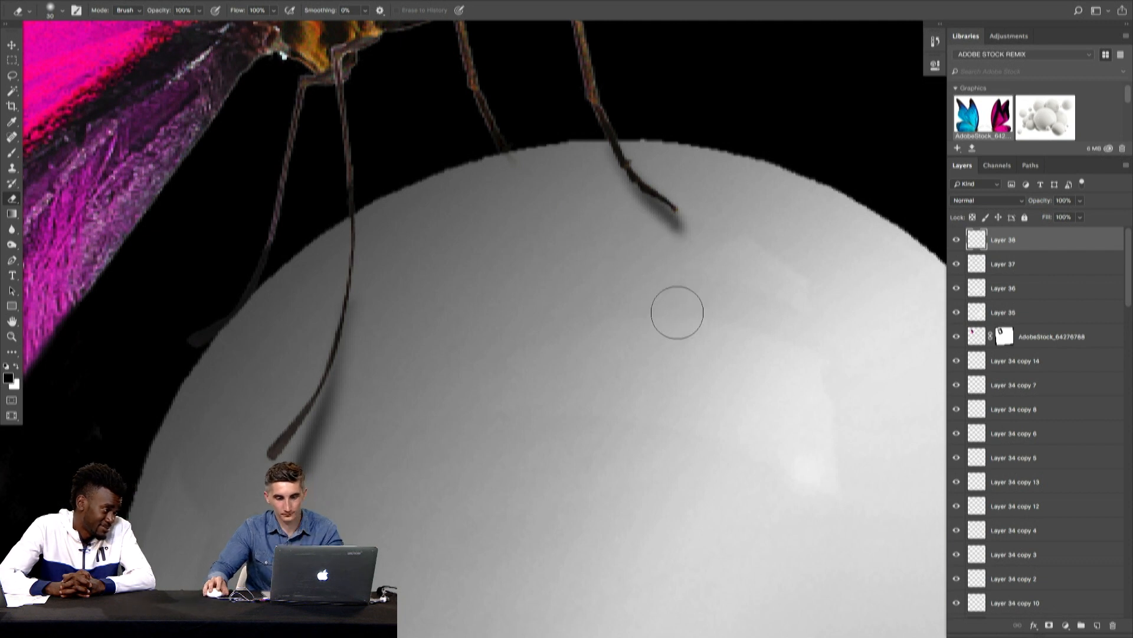
- Load the outline of the ball under the butterfly as a selection and add a new layer above it
key("super+0")
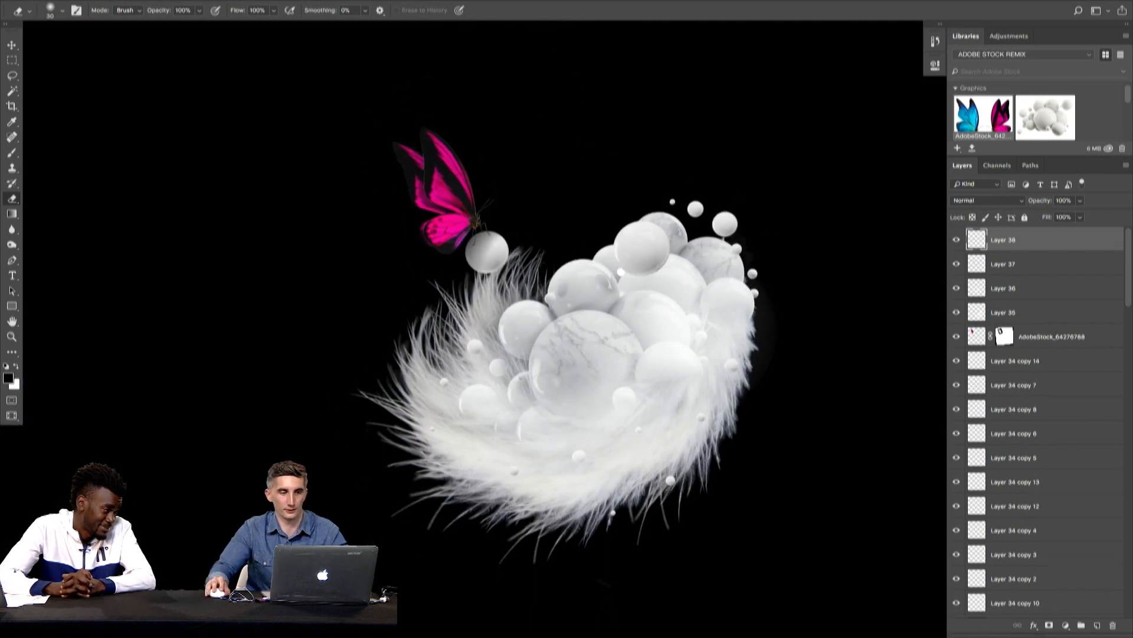
key("v")
scroll(469, 245, "up", 5)
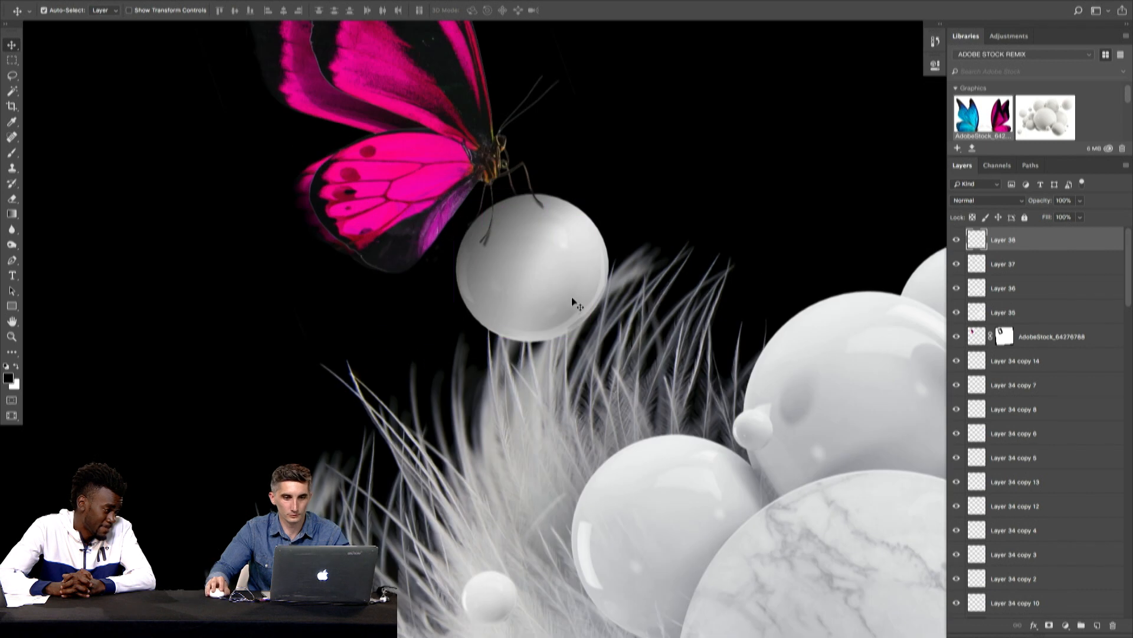
left_click(572, 296)
left_click(977, 603, "super")
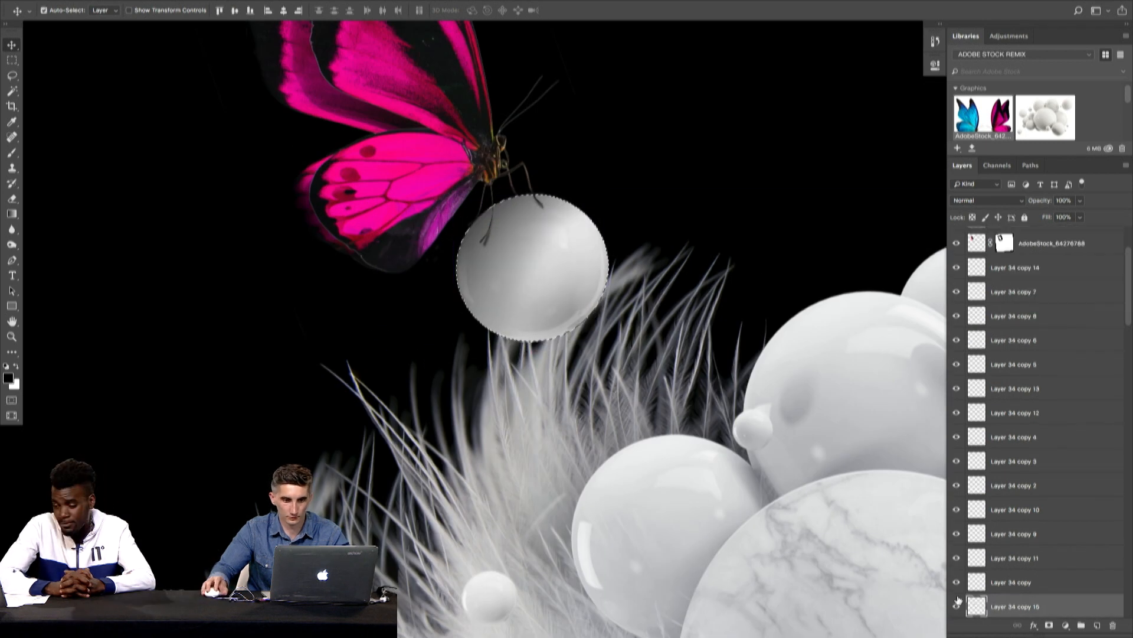
key("b")
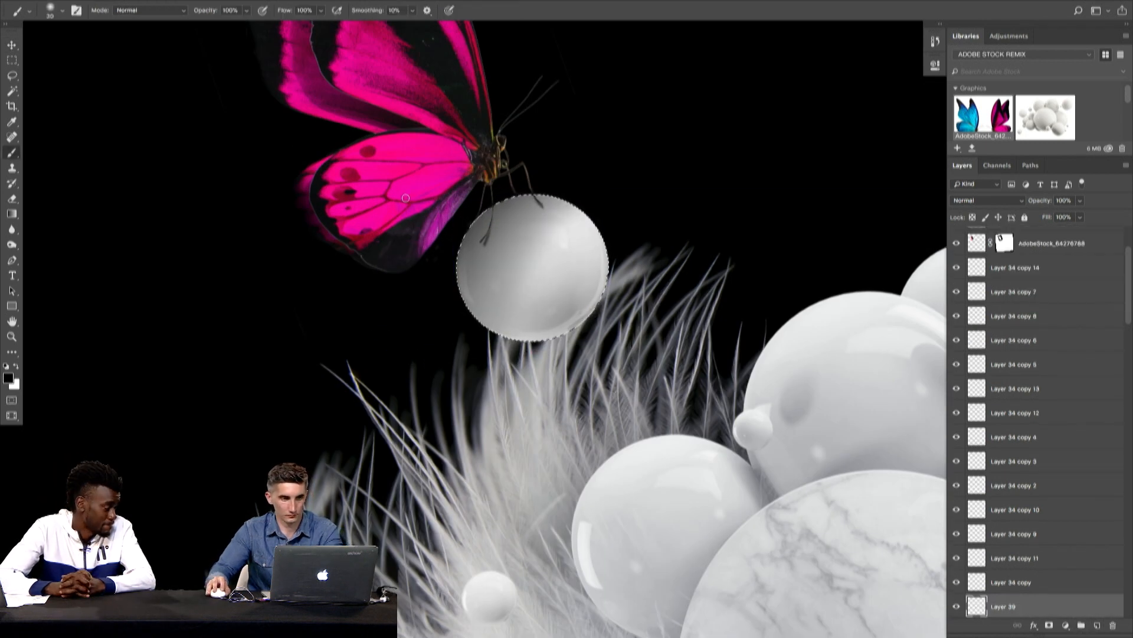
- Darken the ball's side nearest the butterfly with a 500 px soft black brush, hiding the selection outline
key("bracketright")
key("bracketright")
key("bracketright")
key("bracketright")
key("bracketright")
key("bracketright")
key("bracketright")
key("bracketright")
key("bracketright")
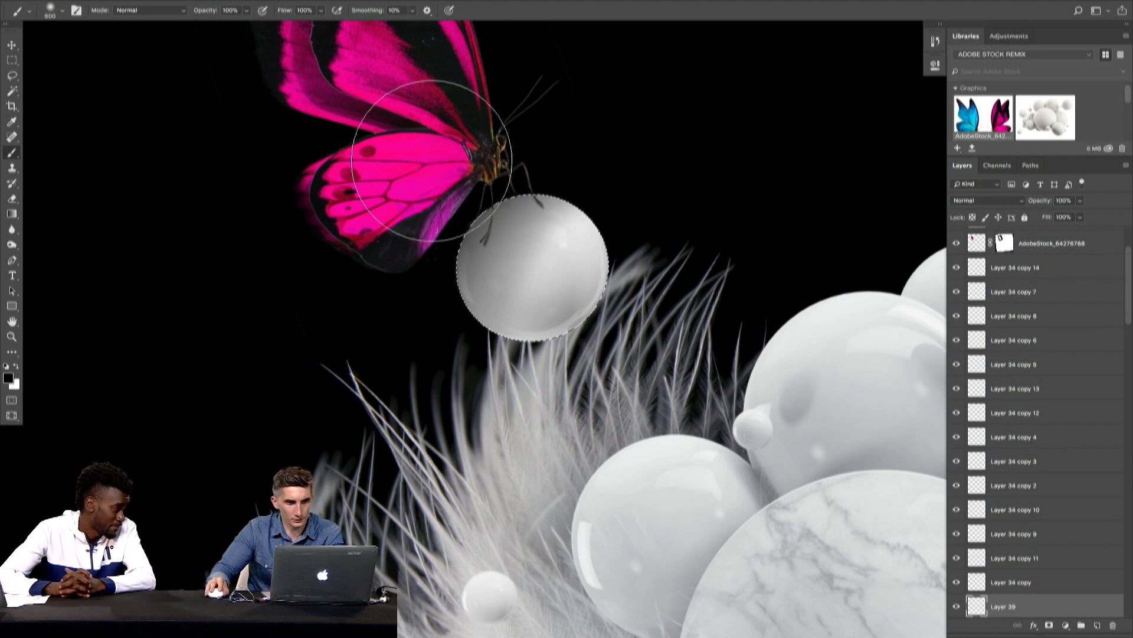
key("super+h")
key("super+0")
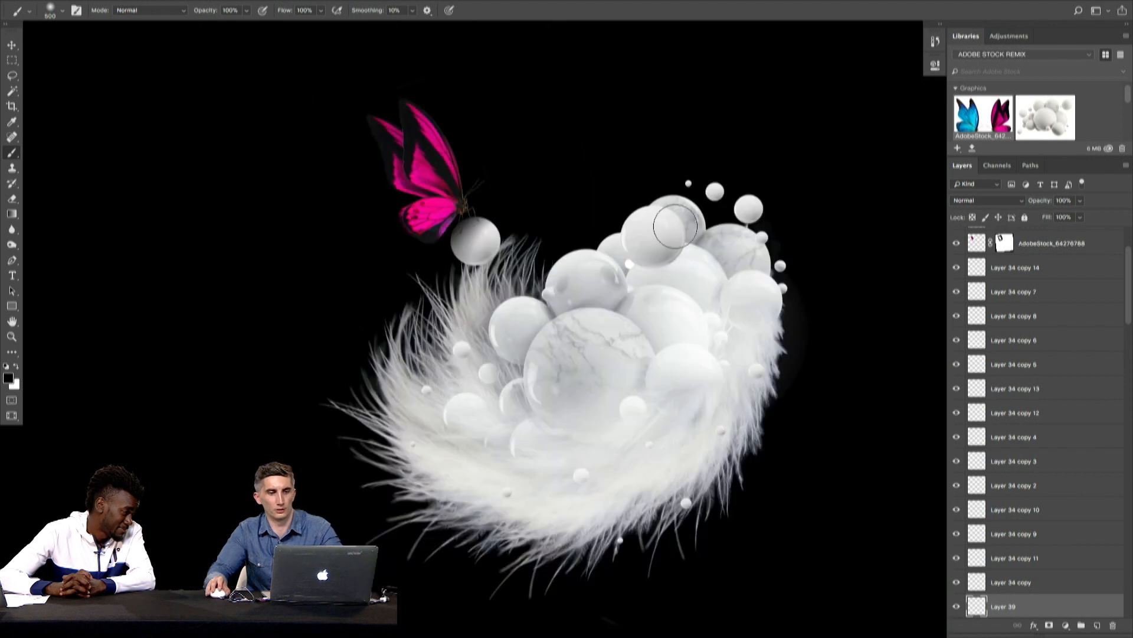
key("v")
left_click_drag(286, 137, 497, 256)
left_click(537, 206)
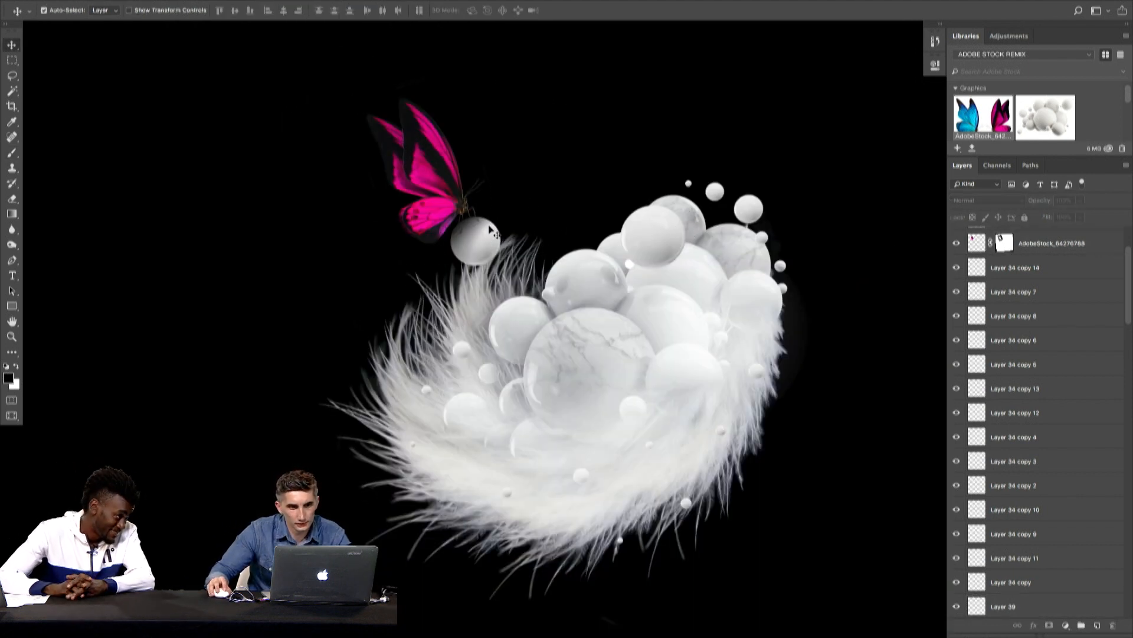
key("super+space")
key("super+space")
left_click_drag(533, 200, 493, 218)
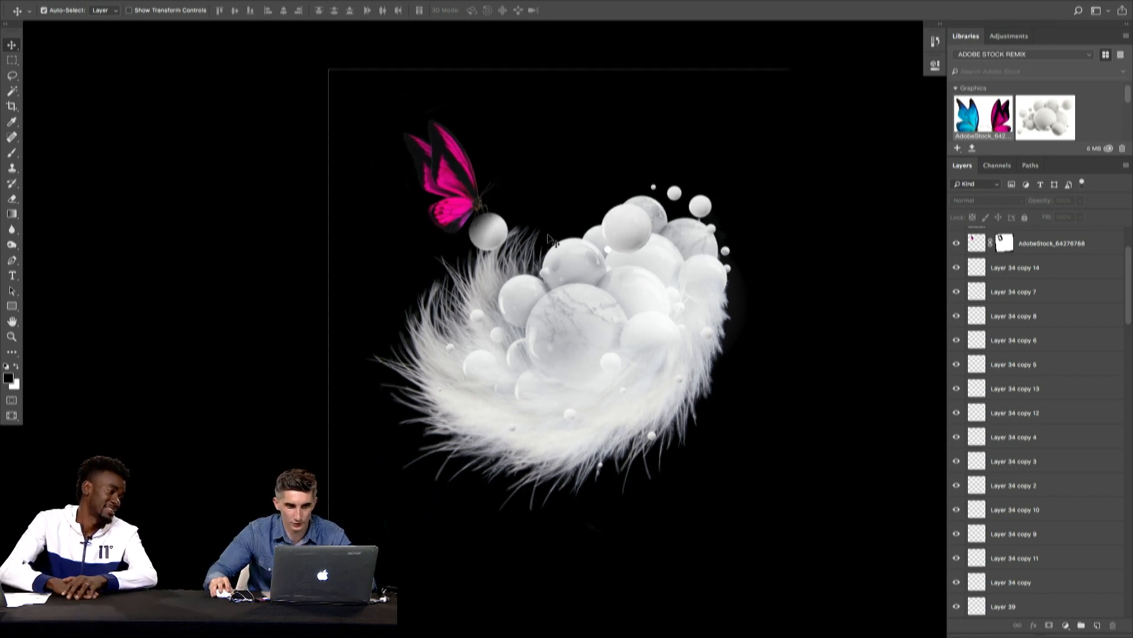
scroll(471, 207, "up", 3)
- Recolour the butterfly layer from pink to violet-blue using Hue/Saturation with Hue -65 and Saturation -13
left_click(478, 208, "super")
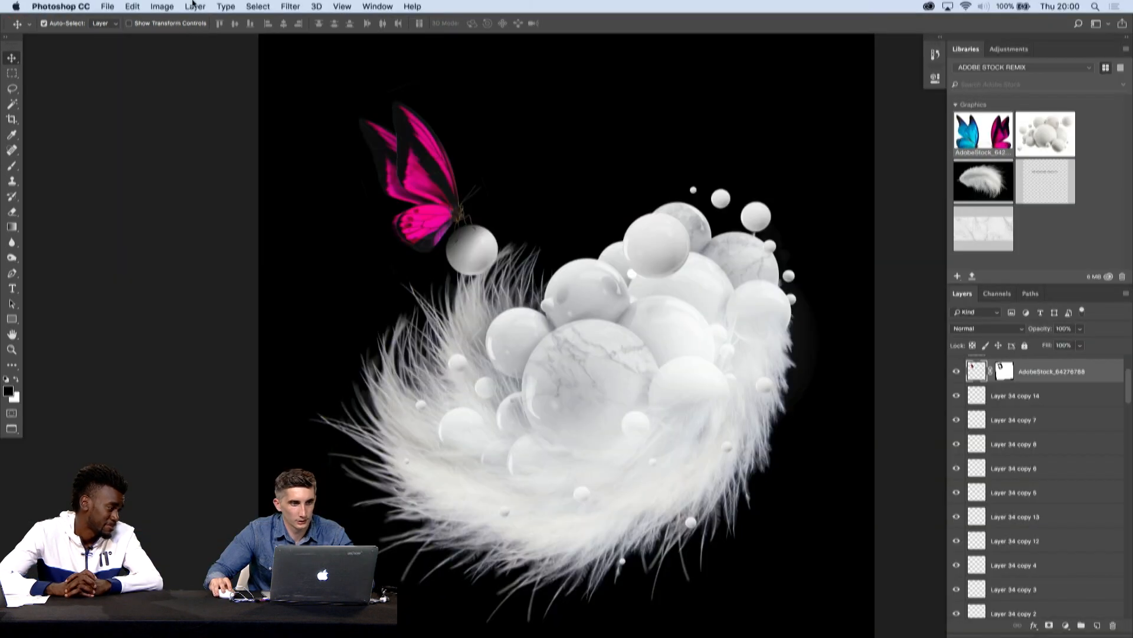
left_click(172, 6)
mouse_move(186, 42)
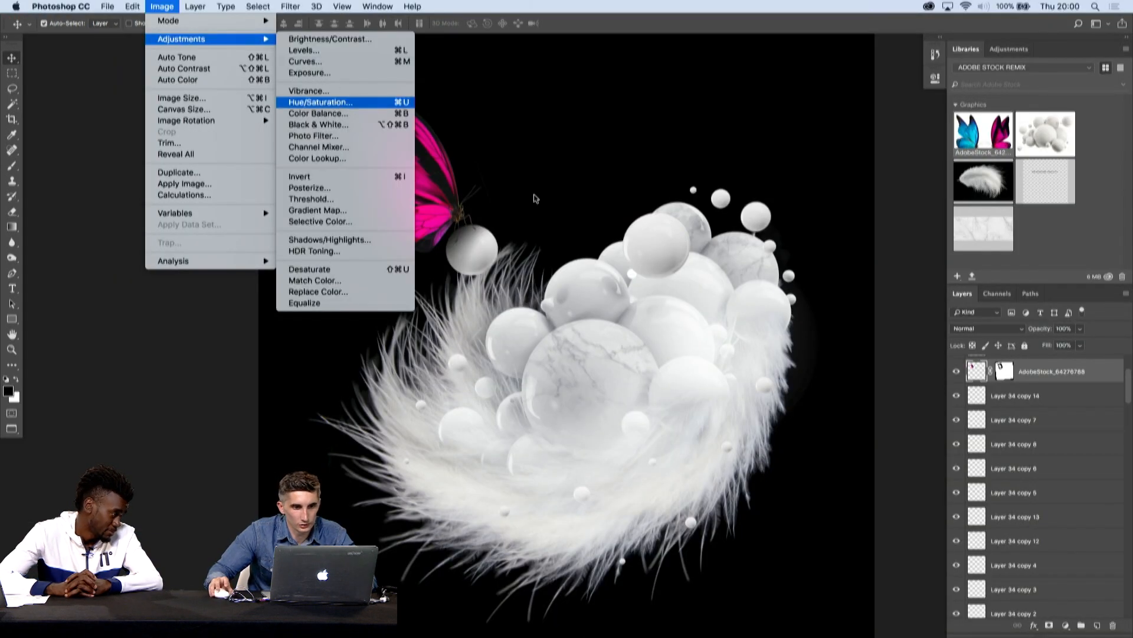
left_click(338, 105)
left_click_drag(544, 235, 512, 233)
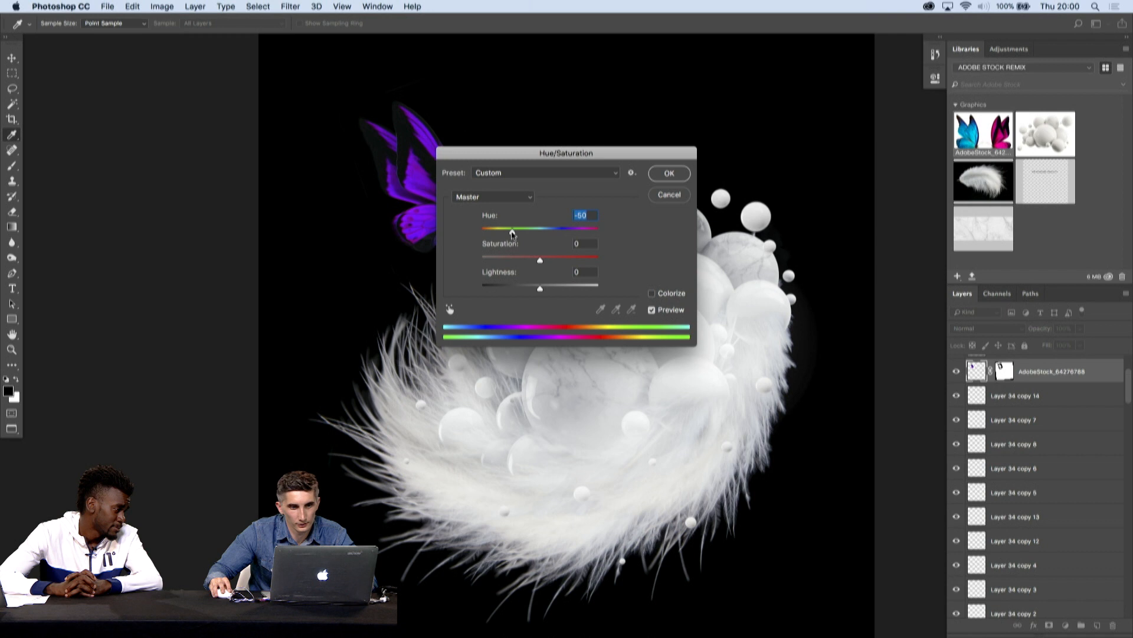
left_click_drag(571, 156, 760, 138)
left_click_drag(701, 215, 698, 215)
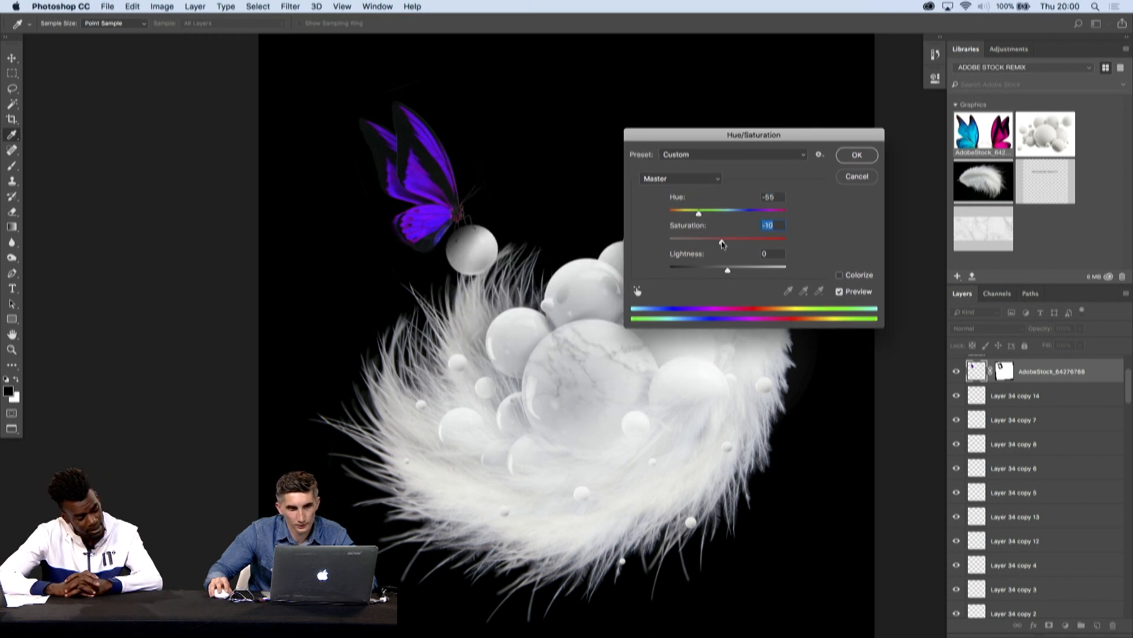
left_click_drag(699, 216, 697, 219)
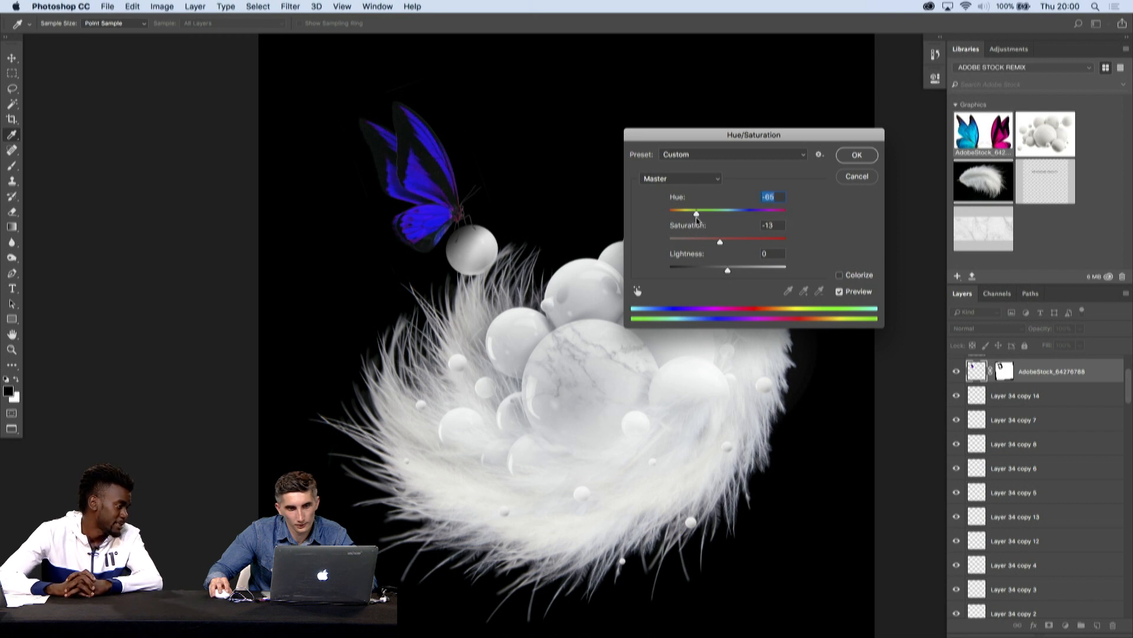
key("Return")
- View the composite full screen and select the Color Balance 2 adjustment layer at the top of the stack
key("f")
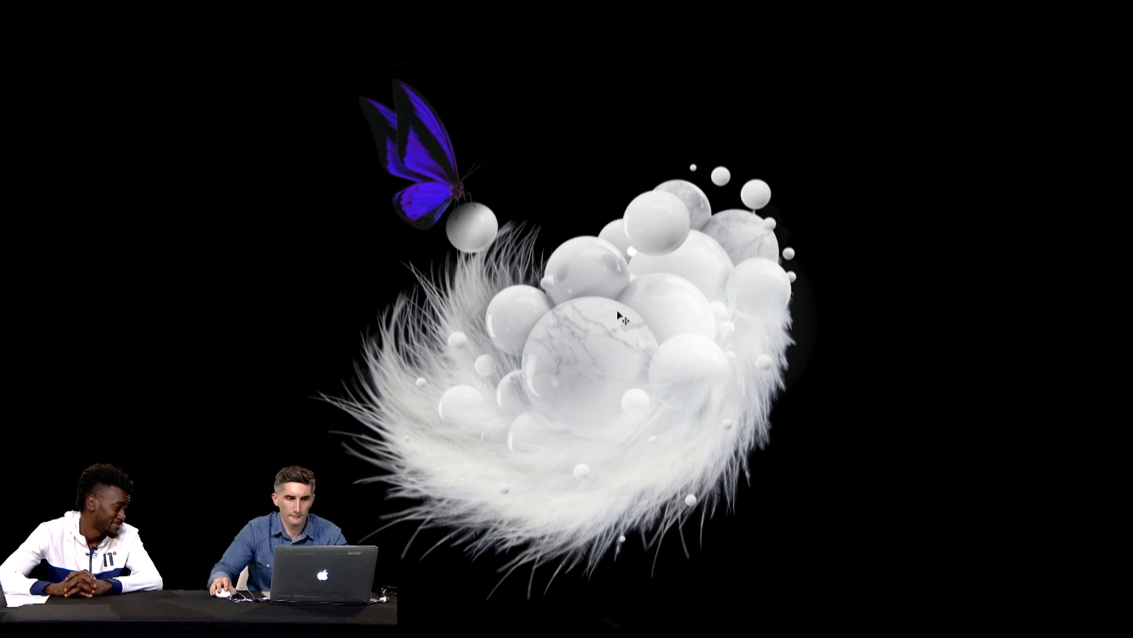
key("Tab")
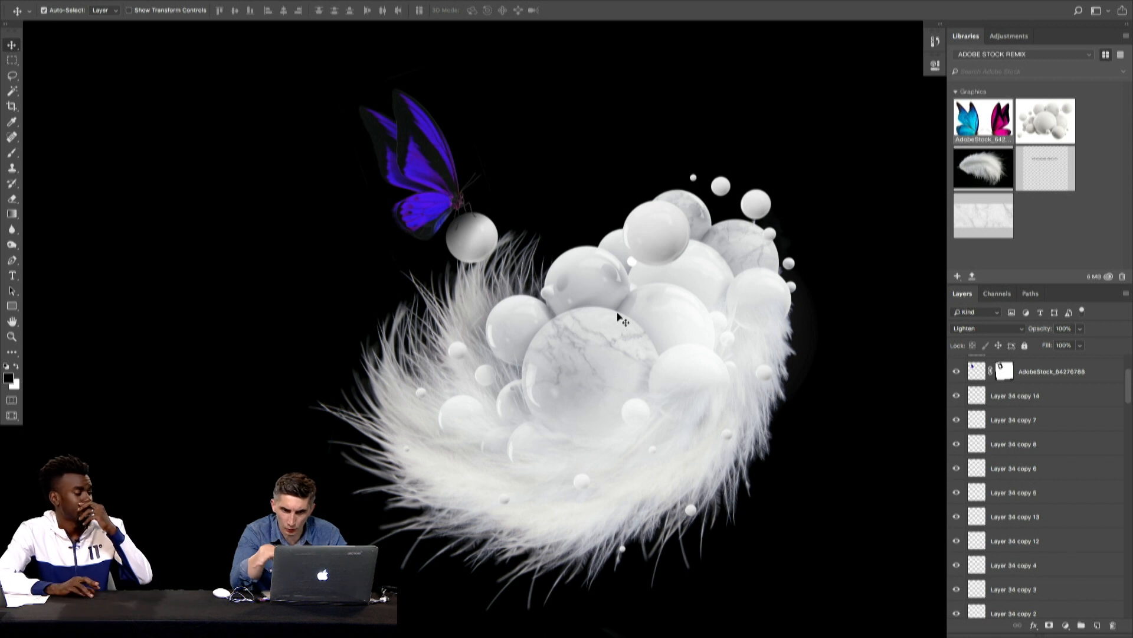
scroll(1076, 443, "down", 15)
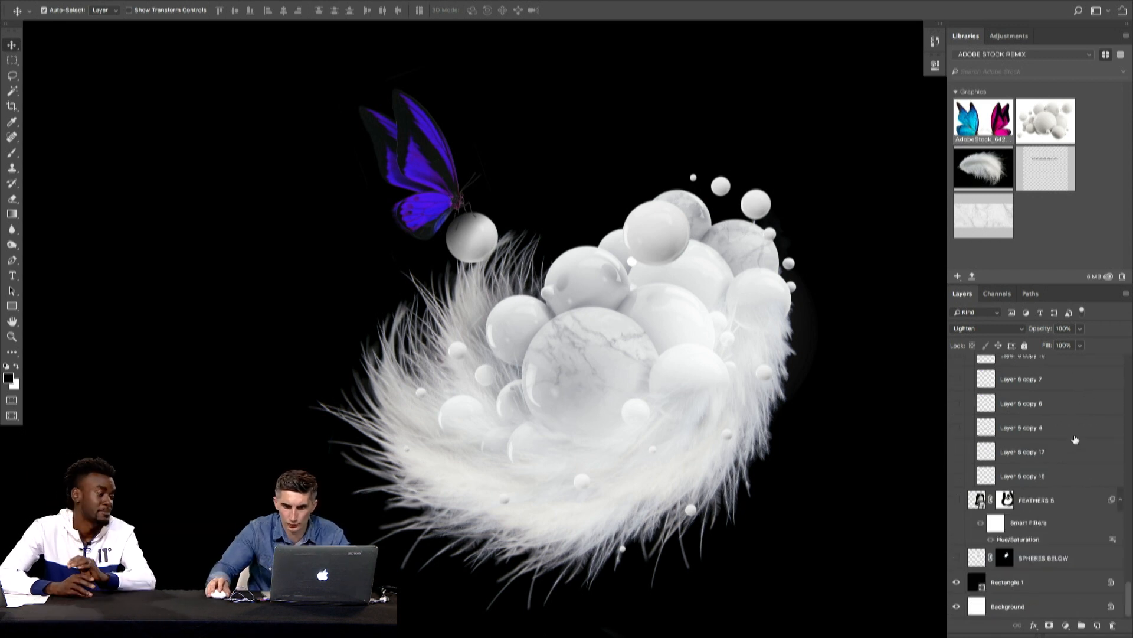
scroll(1075, 443, "up", 10)
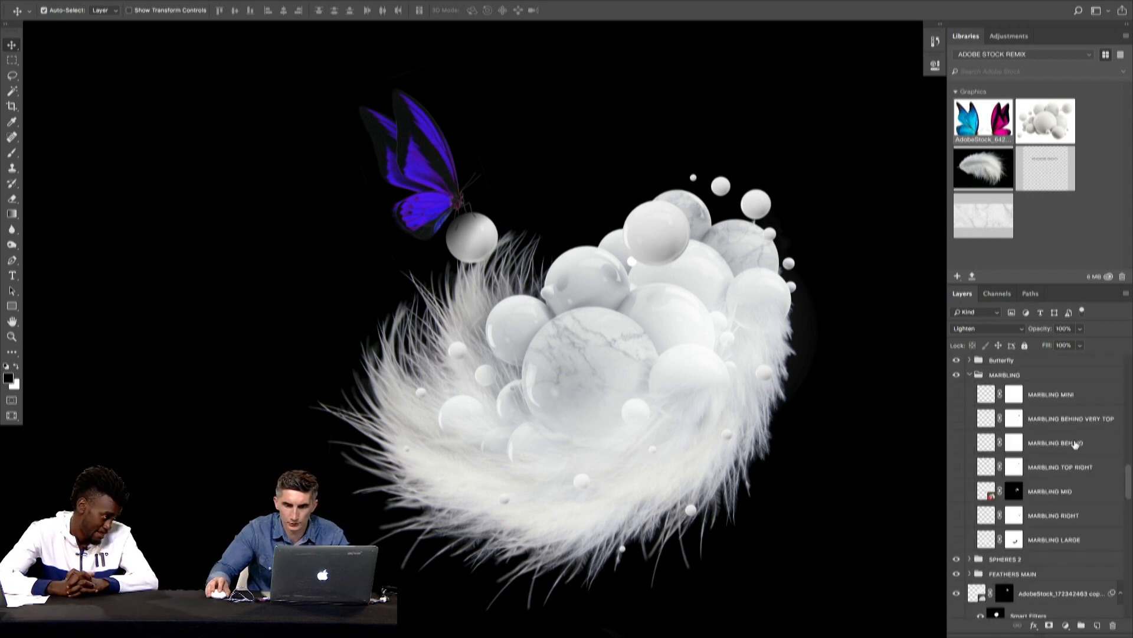
scroll(1075, 443, "up", 1)
scroll(1084, 369, "up", 1)
left_click(1085, 369)
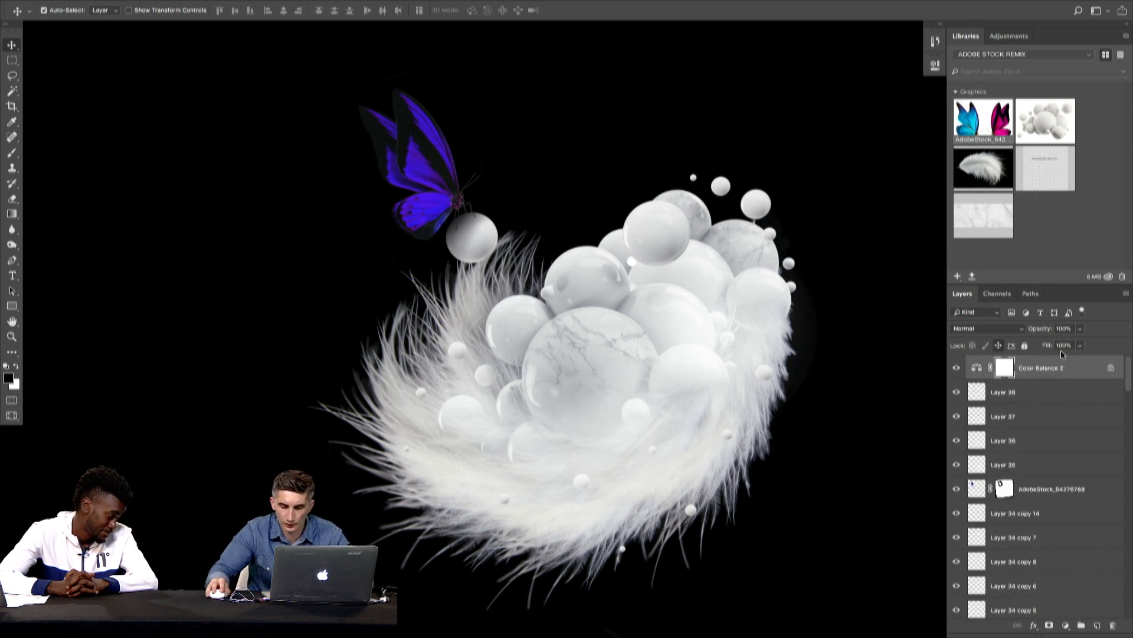
- Duplicate the small ball near the composite's upper right onto the feathers' left edge and scale the copy down
key("Tab")
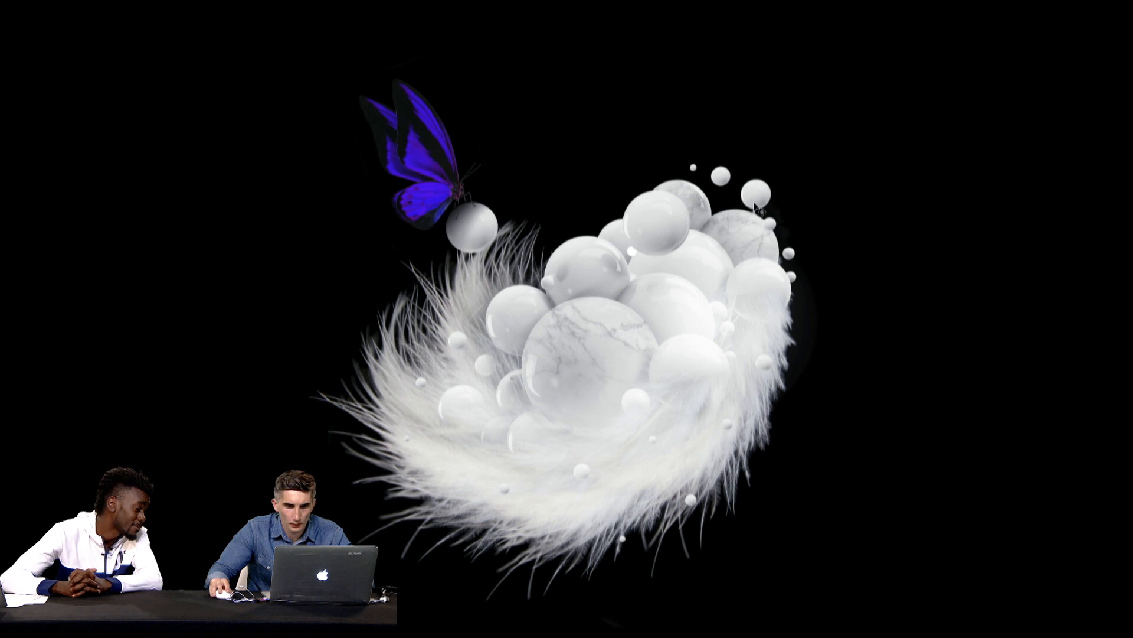
left_click_drag(761, 197, 413, 327)
key("super+z")
key("super+t")
key("Return")
key("Tab")
key("super+t")
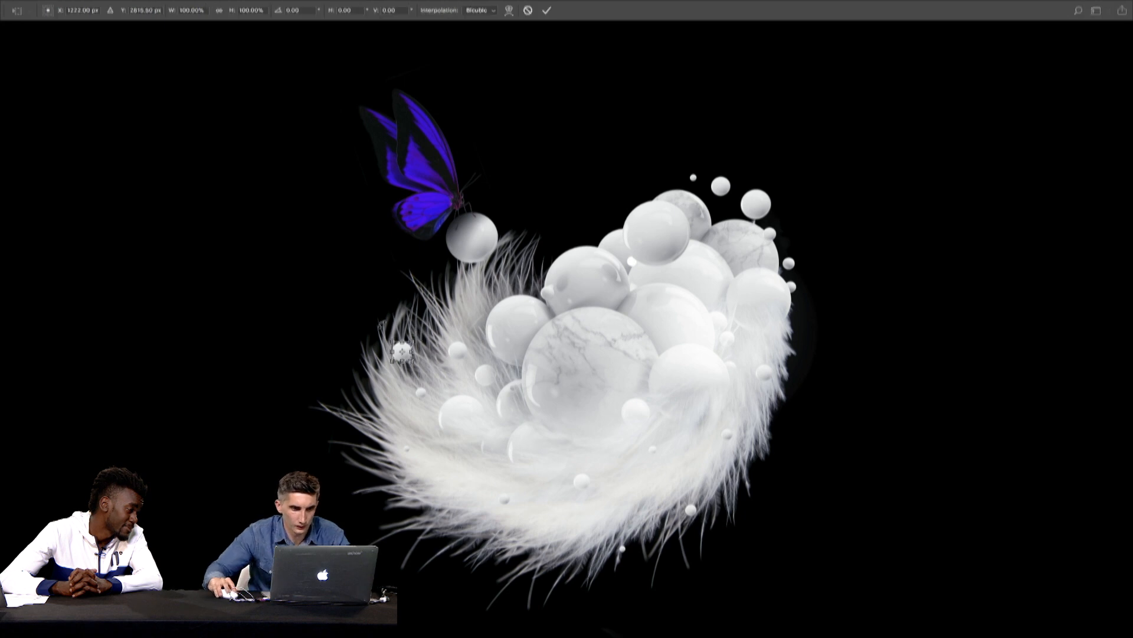
key("Return")
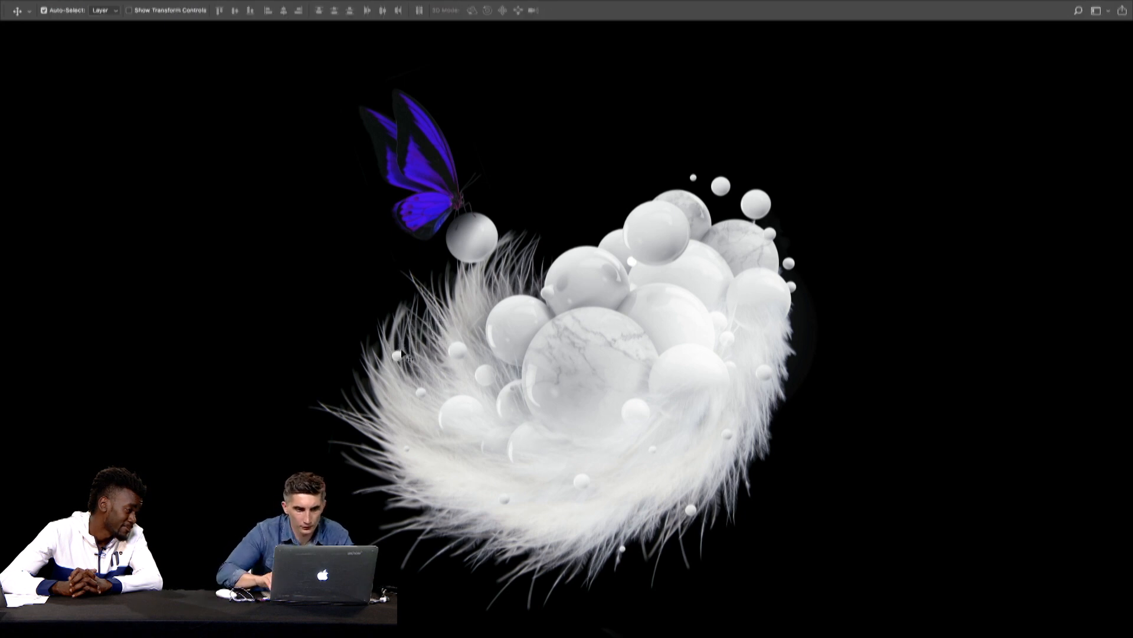
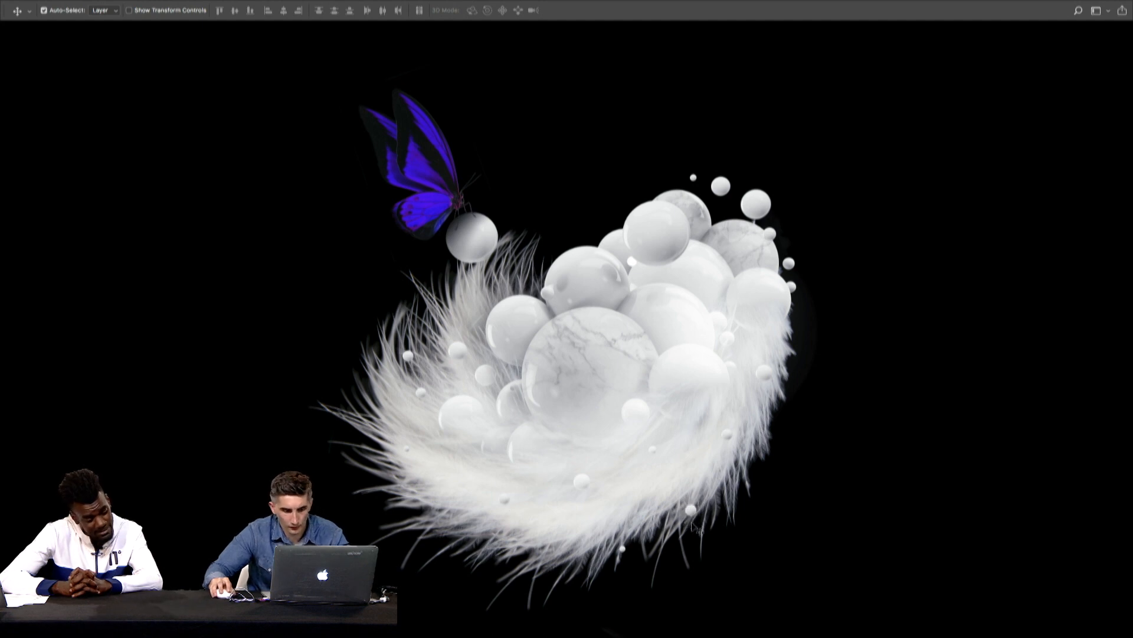
- Copy the small ball at the feathers' lower edge onto the upper-right marbled sphere, and place an enlarged copy at the ball trail's outer end
left_click_drag(694, 524, 723, 255)
scroll(738, 254, "up", 3)
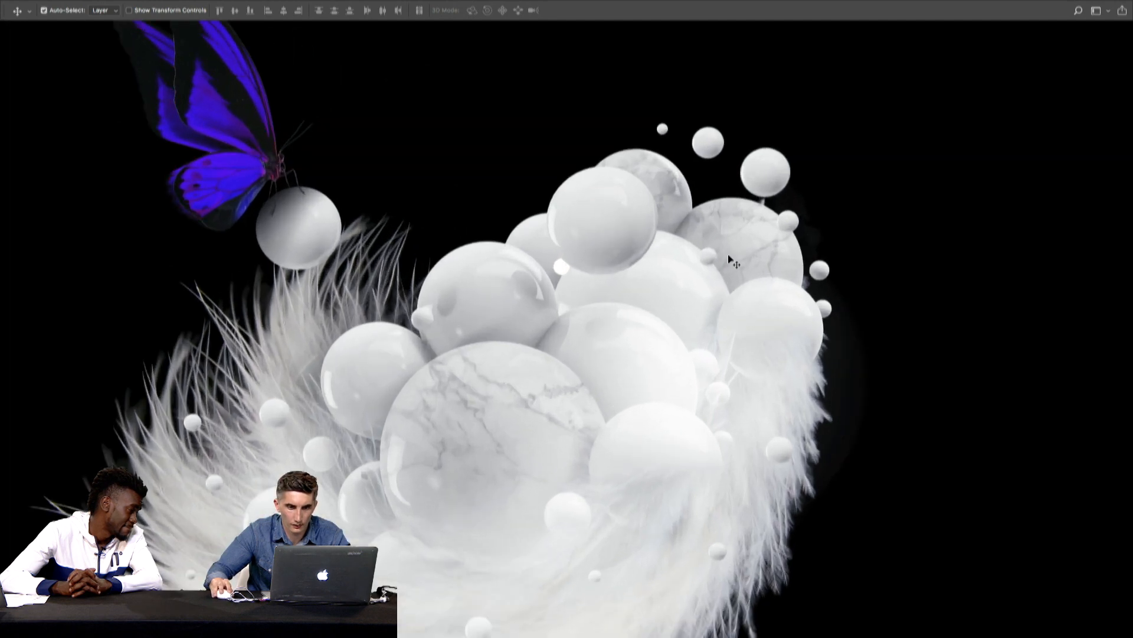
left_click_drag(710, 263, 854, 141)
key("ctrl+t")
key("Return")
key("super+minus")
key("super+plus")
- Switch to a screen mode showing the full interface and place the REIMAGINE REALITY library graphic over the spheres
key("Tab")
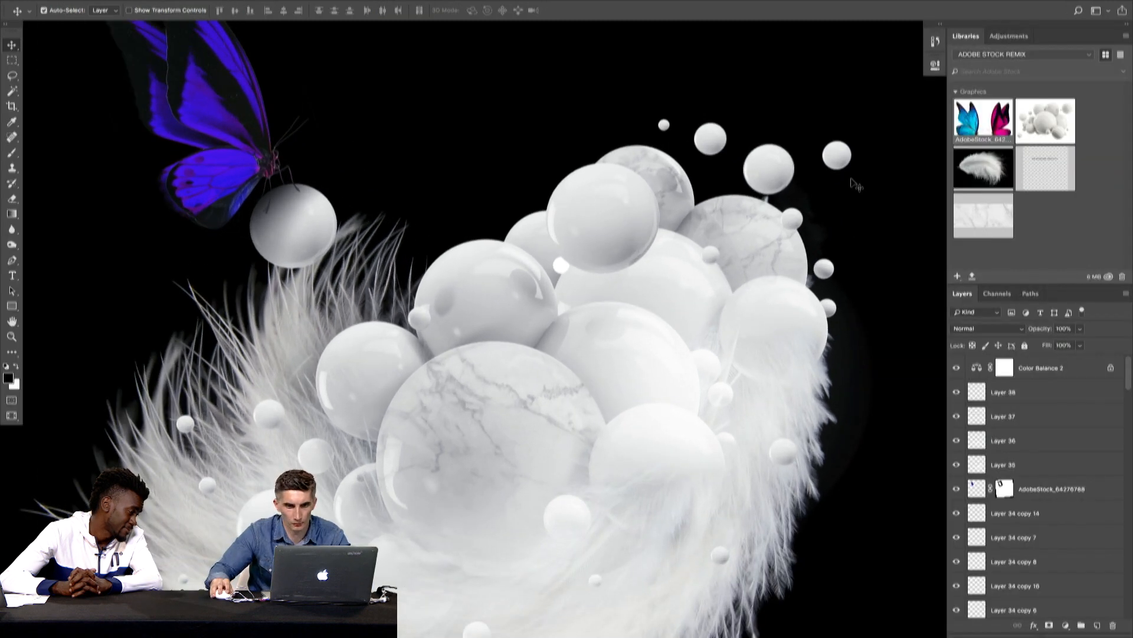
key("f")
key("f")
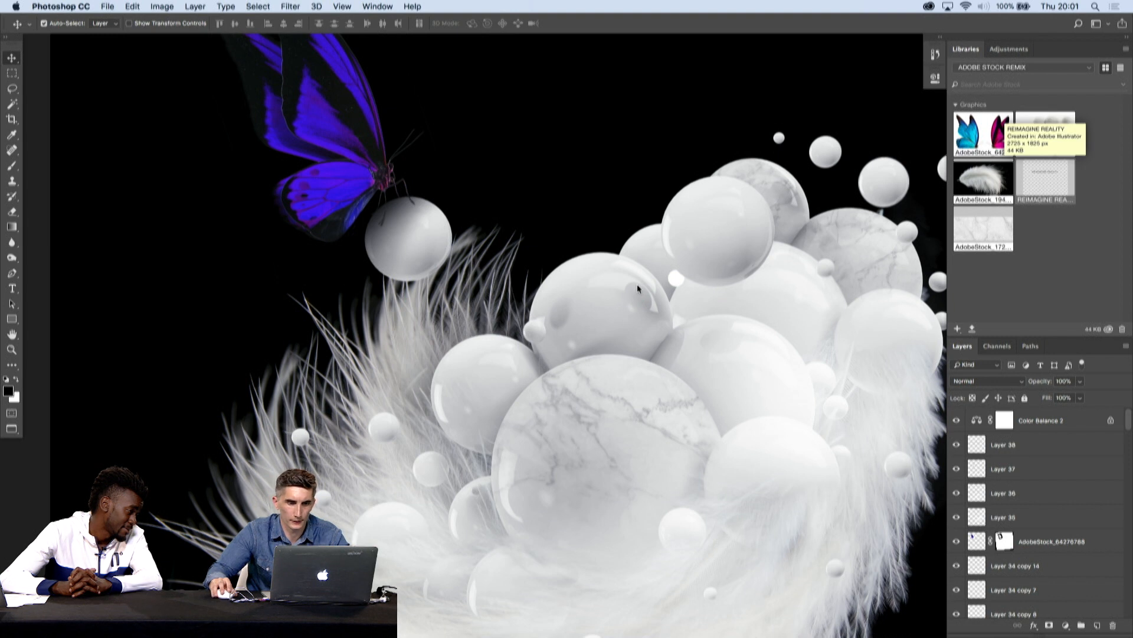
left_click_drag(644, 286, 643, 286)
left_click_drag(782, 293, 1036, 402)
key("Return")
key("Tab")
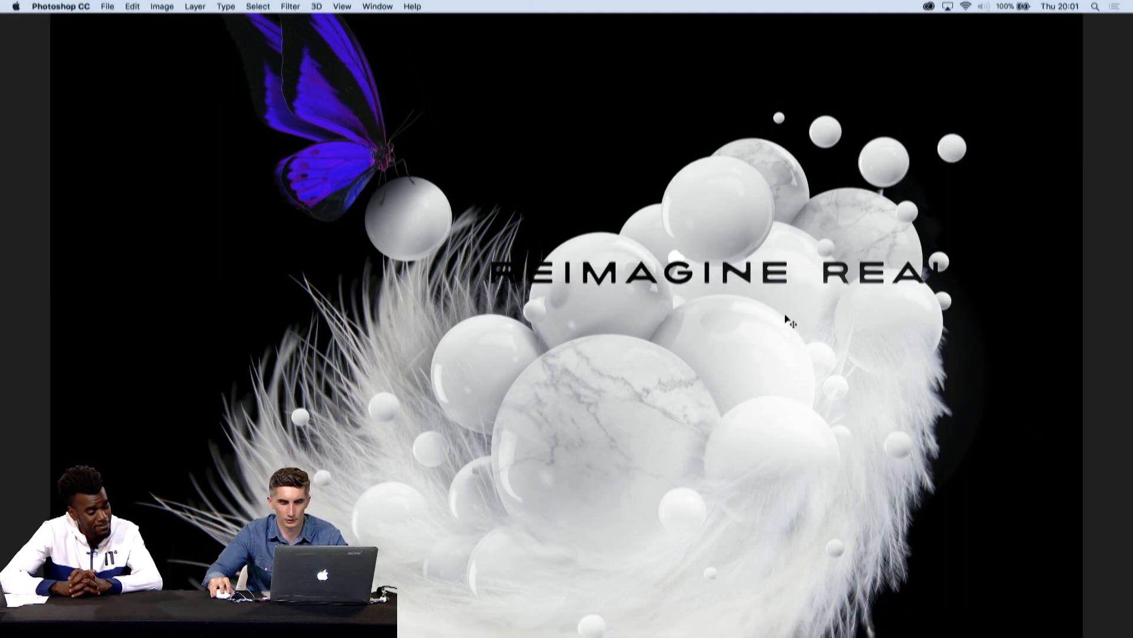
- Move the REIMAGINE REALITY lettering down across the large marbled sphere and enlarge it to span the feathers' width
left_click_drag(748, 278, 487, 457)
key("super+t")
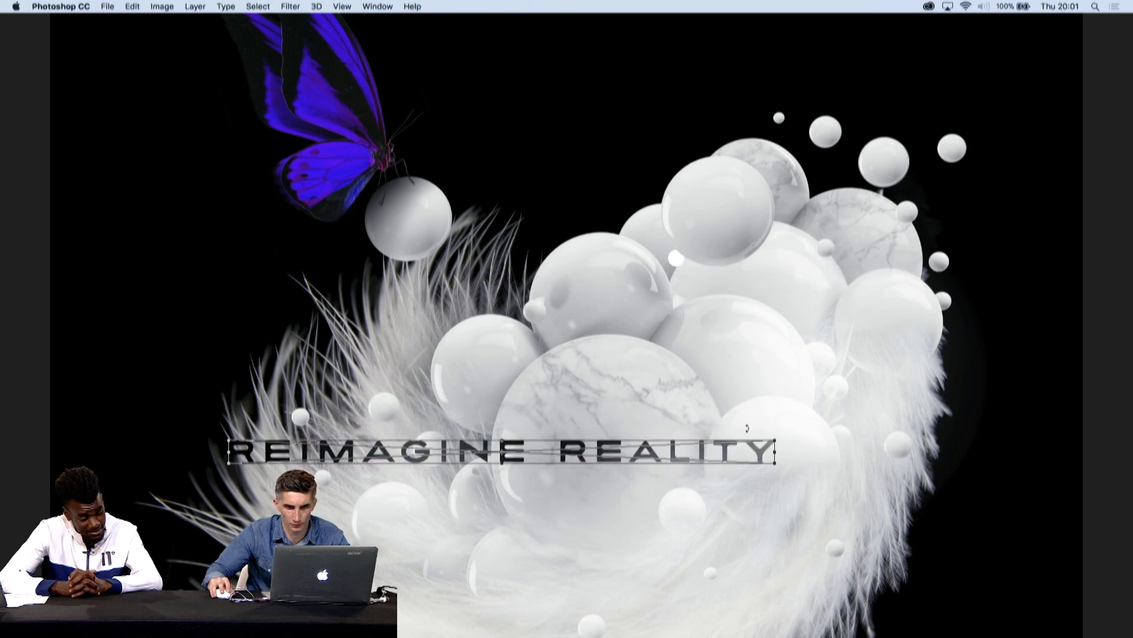
left_click_drag(781, 437, 975, 338)
key("Return")
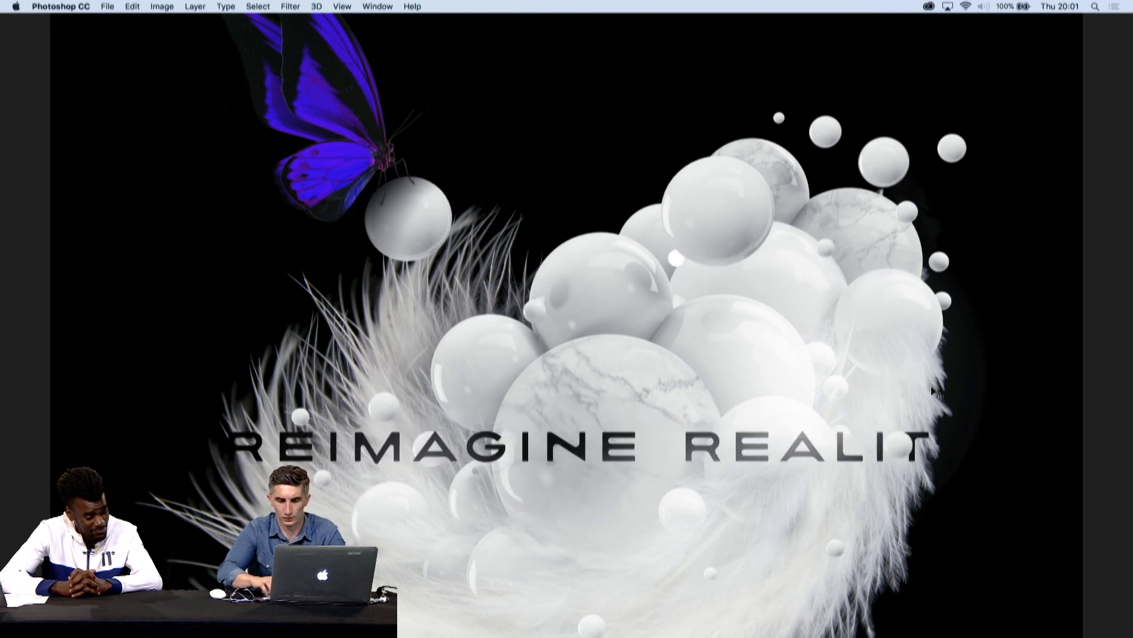
- Add a white Color Overlay layer style to the REIMAGINE REALITY layer
key("Tab")
double_click(1081, 428)
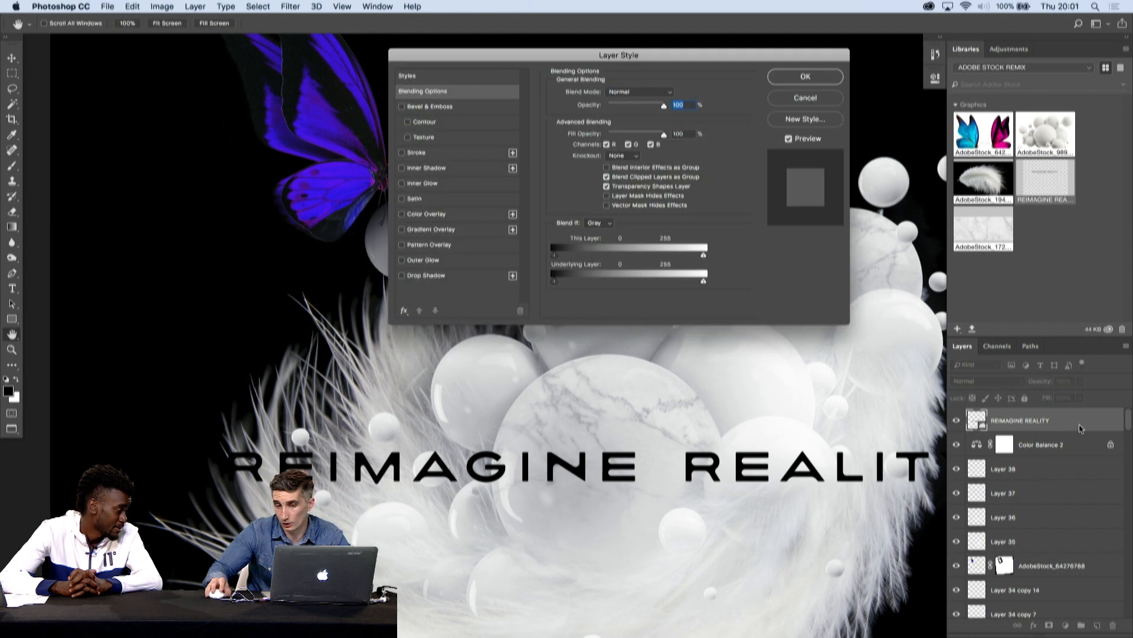
left_click(449, 214)
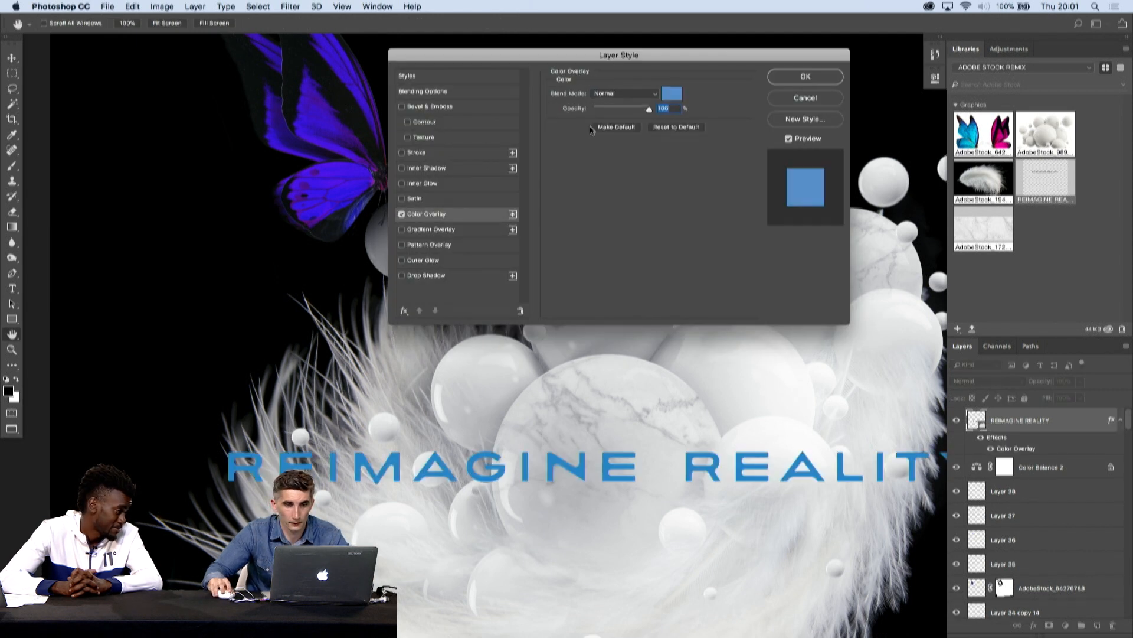
left_click(677, 97)
left_click_drag(386, 202, 142, 134)
key("Return")
key("Return")
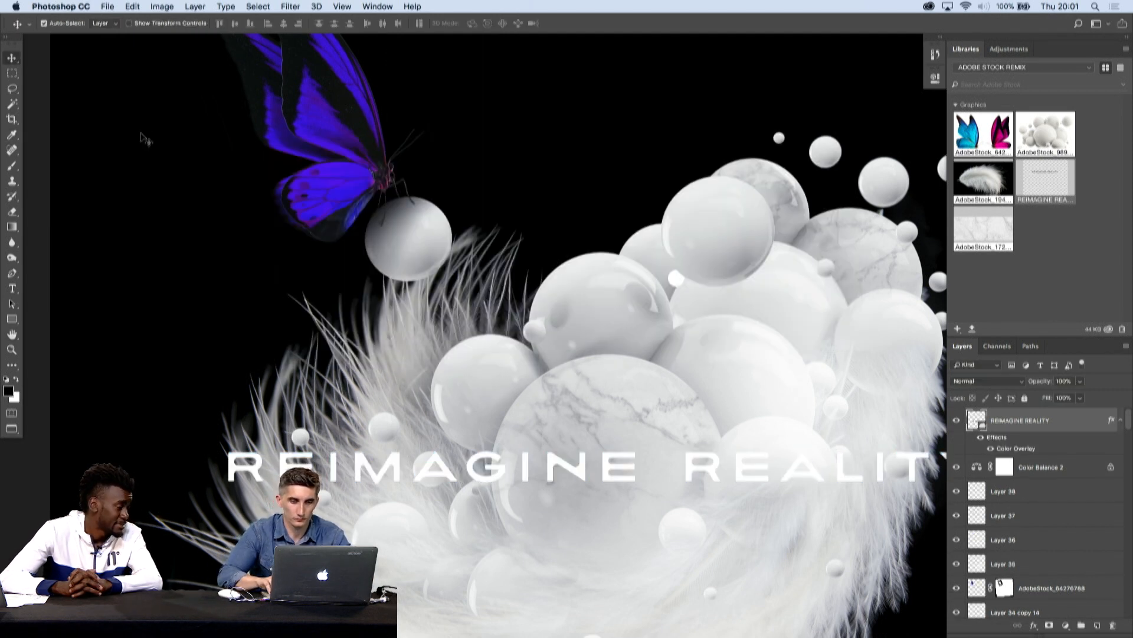
- Nudge the white lettering left and adjust its height to centre it across the marbled spheres
key("Tab")
key("shift+Left")
key("shift+Left")
key("shift+Left")
key("shift+Left")
key("shift+Left")
key("shift+Left")
key("shift+Down")
key("shift+Down")
key("shift+Down")
key("shift+Down")
key("shift+Left")
key("shift+Left")
key("shift+Left")
key("shift+Left")
key("shift+Down")
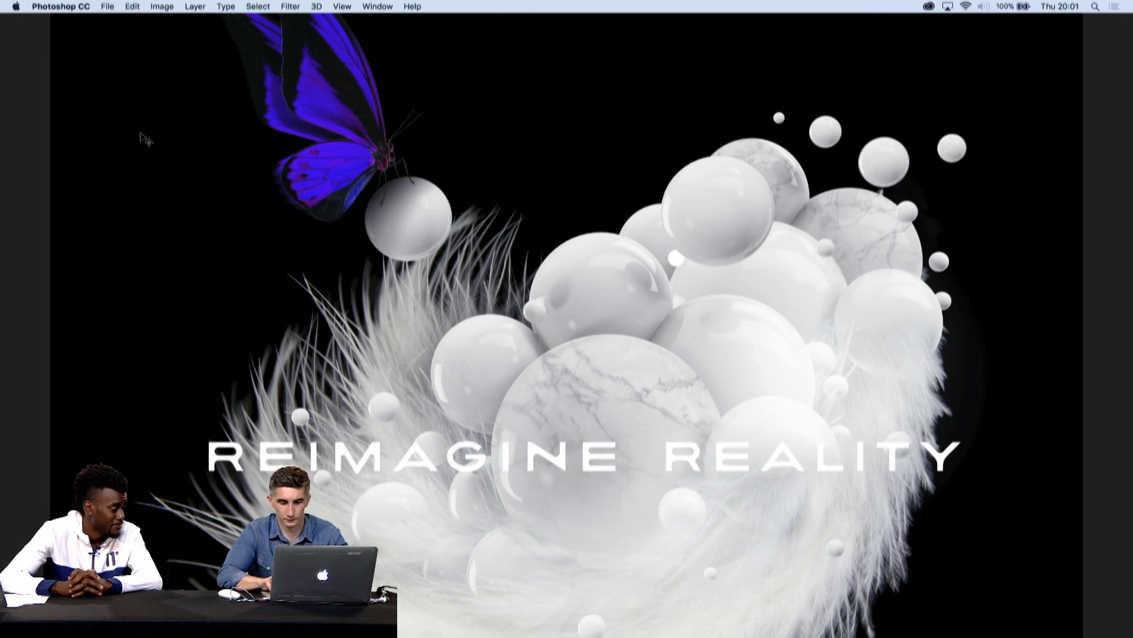
key("super+0")
key("shift+Up")
key("shift+Up")
key("shift+Up")
key("shift+Up")
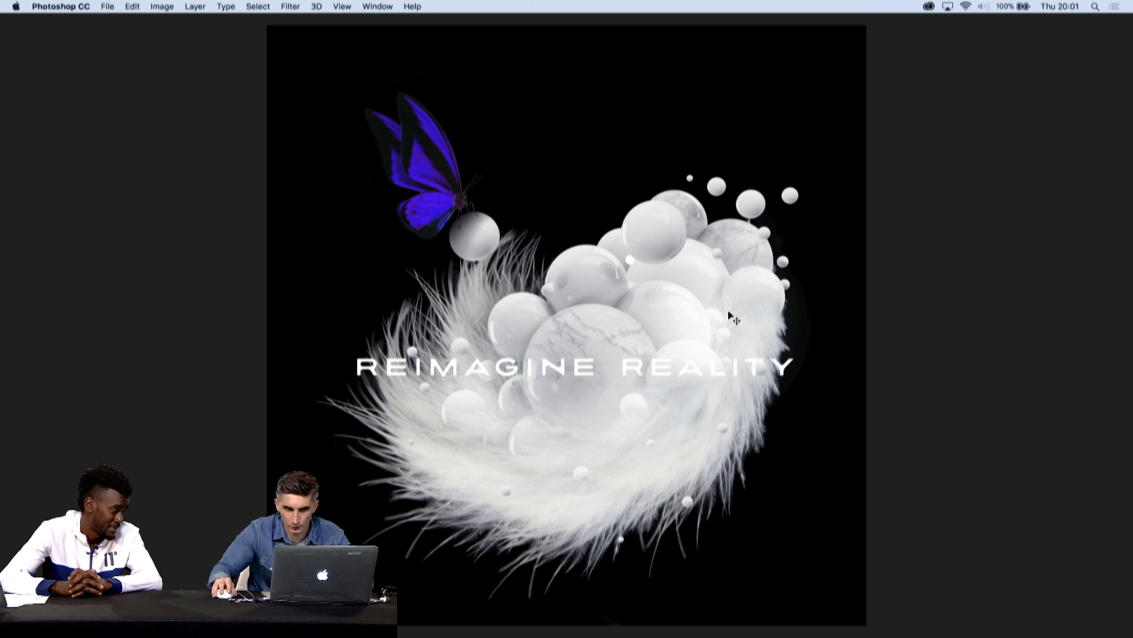
- Check Layer 36 by toggling its visibility, and move the REIMAGINE REALITY lettering slightly higher
key("Tab")
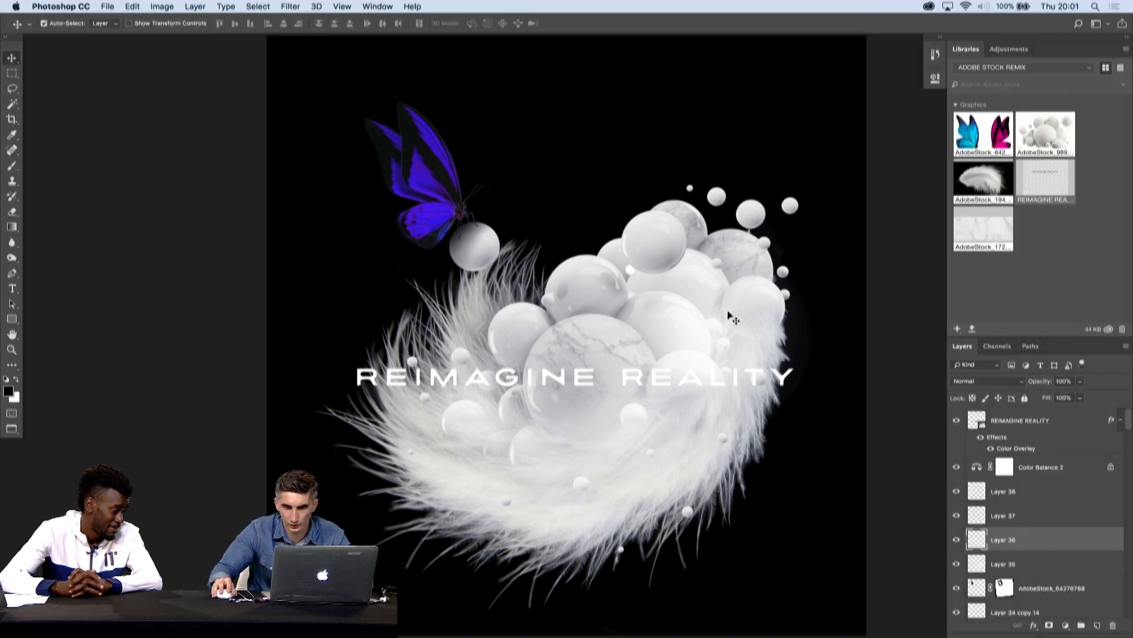
left_click(957, 541)
left_click(957, 541)
left_click_drag(786, 382, 782, 369)
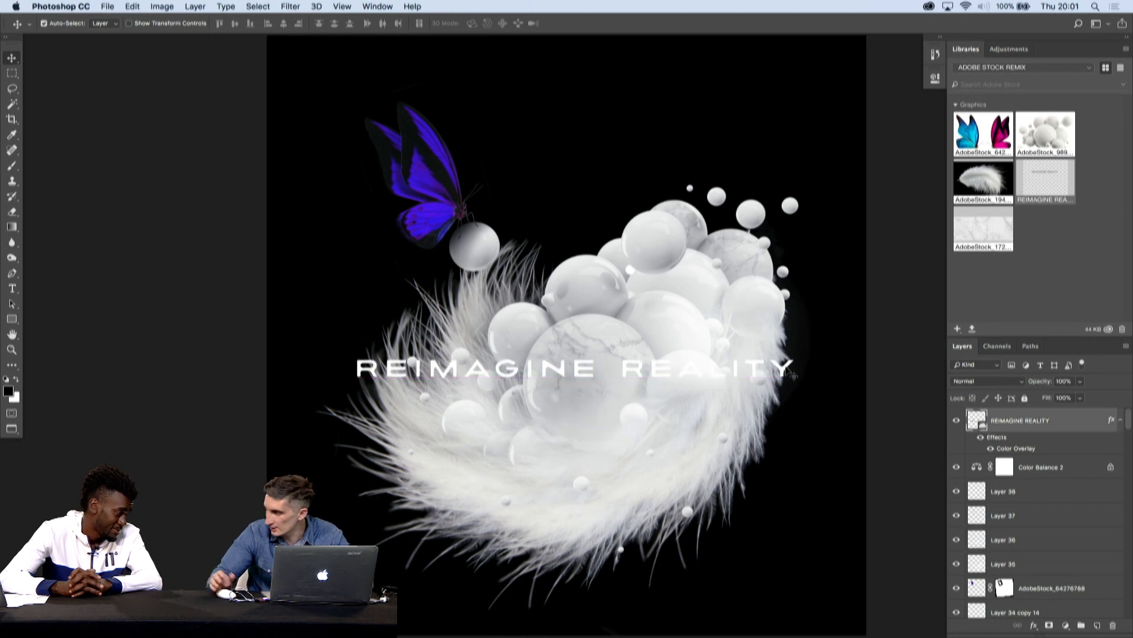
- Transform a feather piece behind the upper spheres so its strands rise between the butterfly's ball and the sphere cluster
key("Tab")
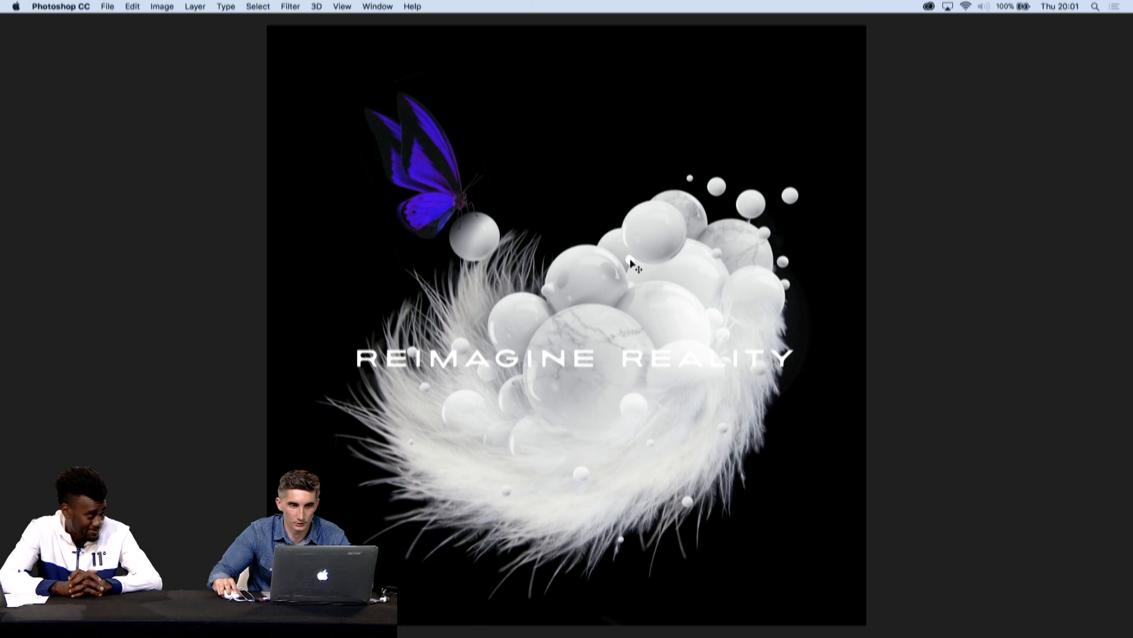
key("super+t")
left_click_drag(849, 304, 751, 205)
left_click_drag(1034, 213, 1023, 262)
key("Return")
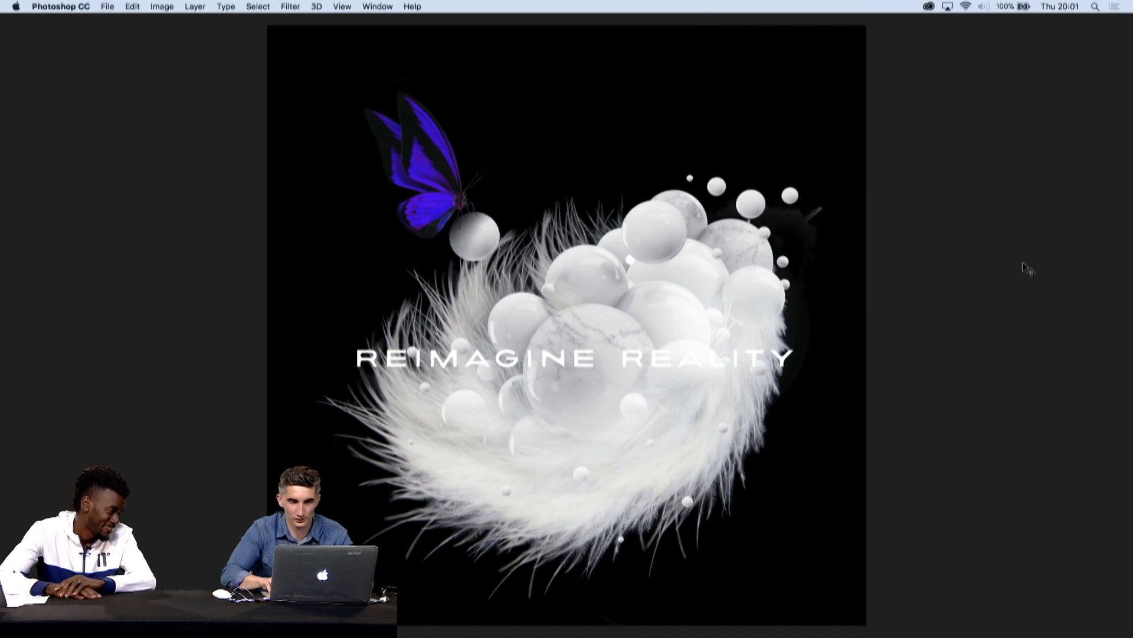
key("super+z")
key("super+z")
key("super+z")
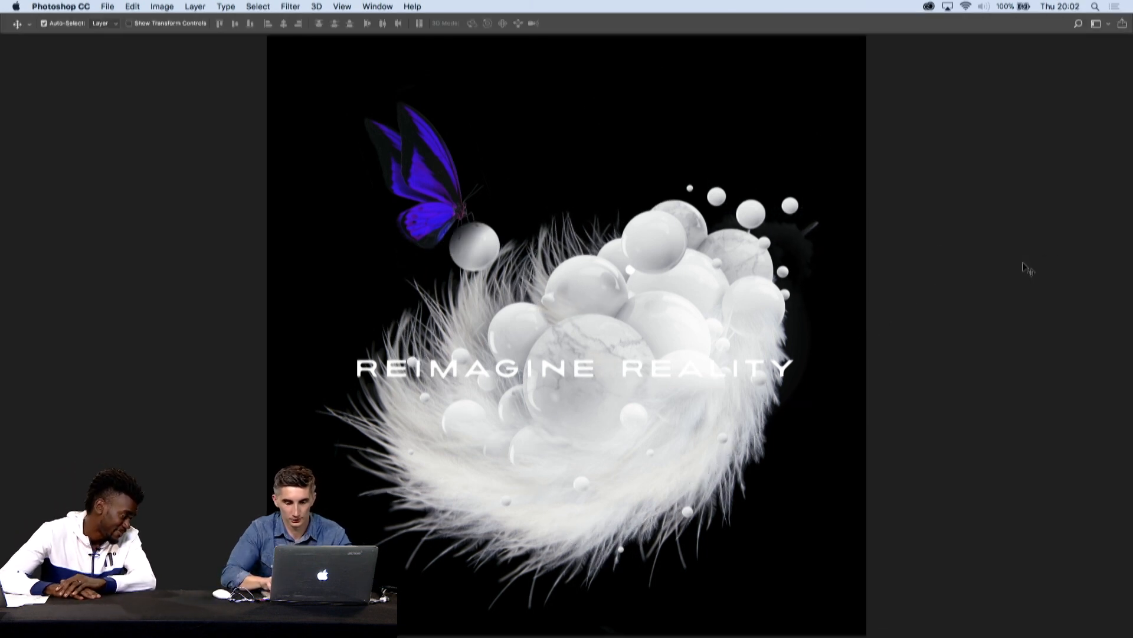
- Mask out the stray feather remnant beside the upper-right spheres with a 1000 px soft black brush on the feather layer's mask
key("Tab")
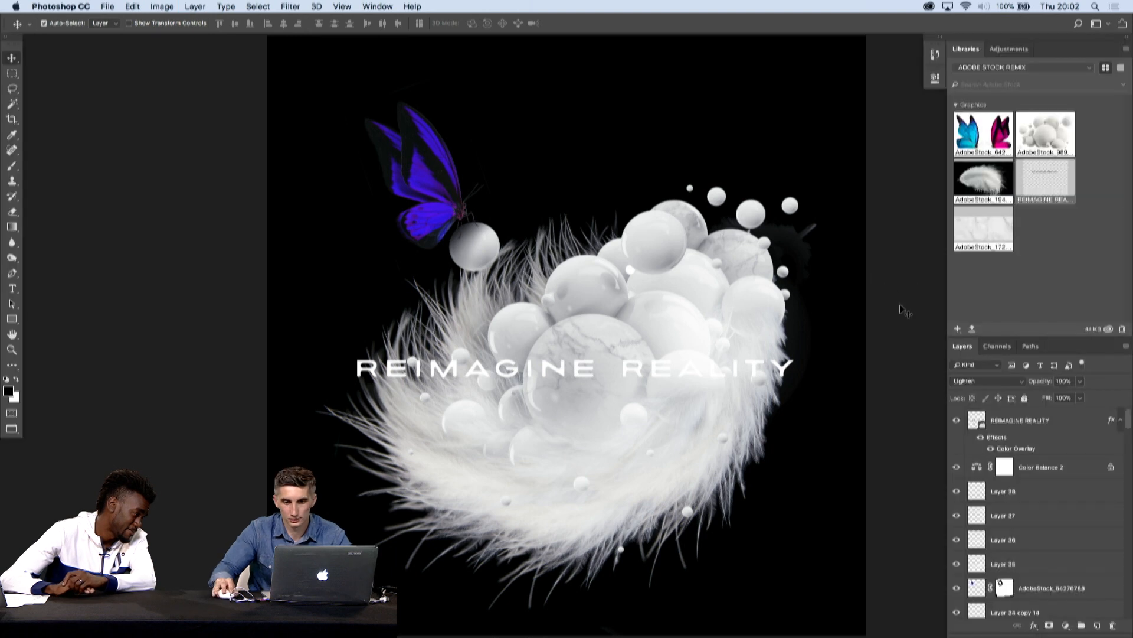
scroll(987, 529, "down", 10)
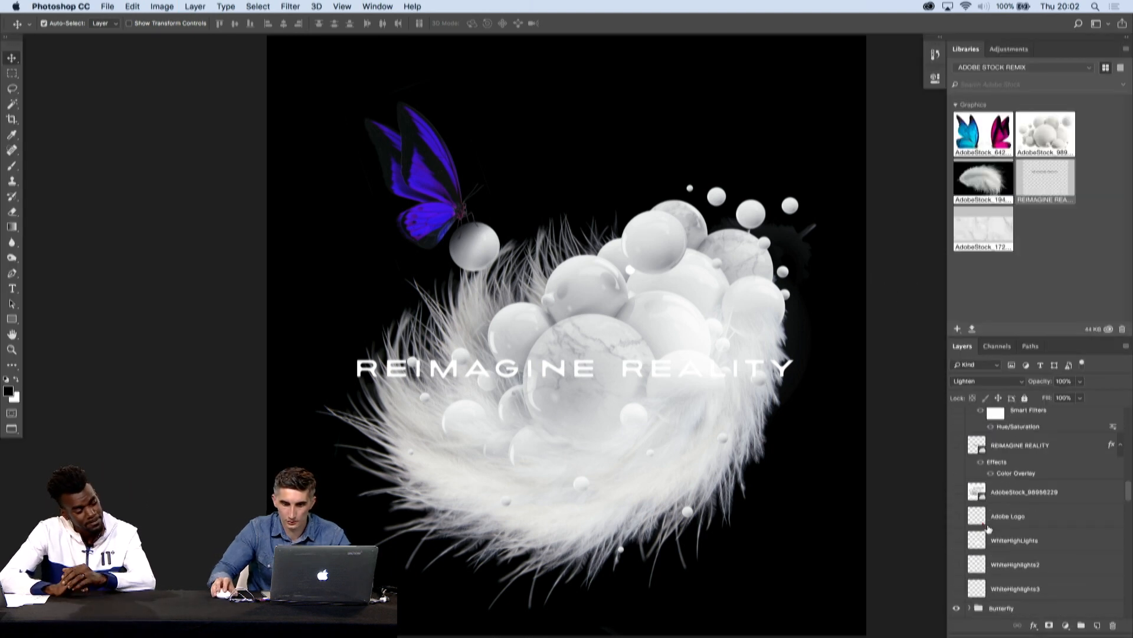
scroll(987, 529, "down", 5)
scroll(987, 529, "up", 8)
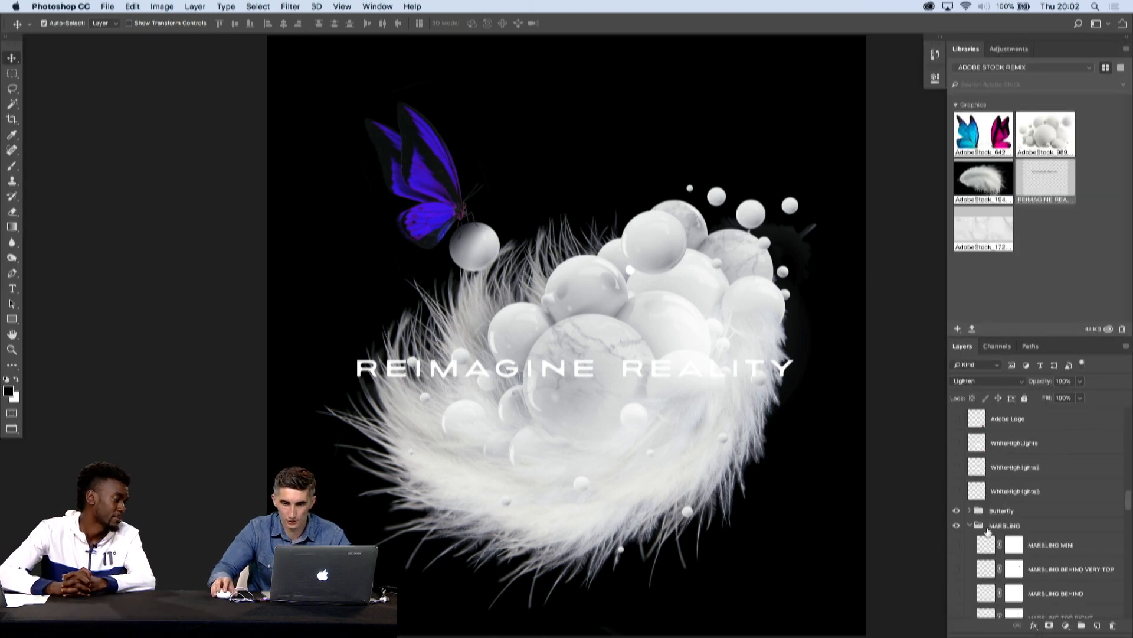
left_click_drag(819, 268, 817, 241)
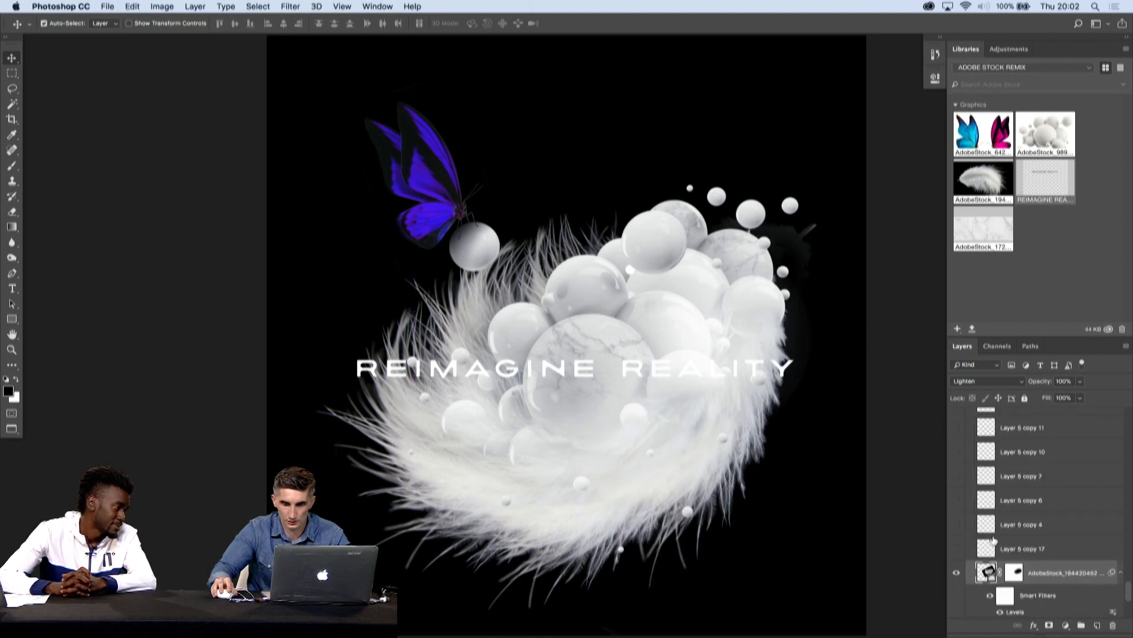
key("b")
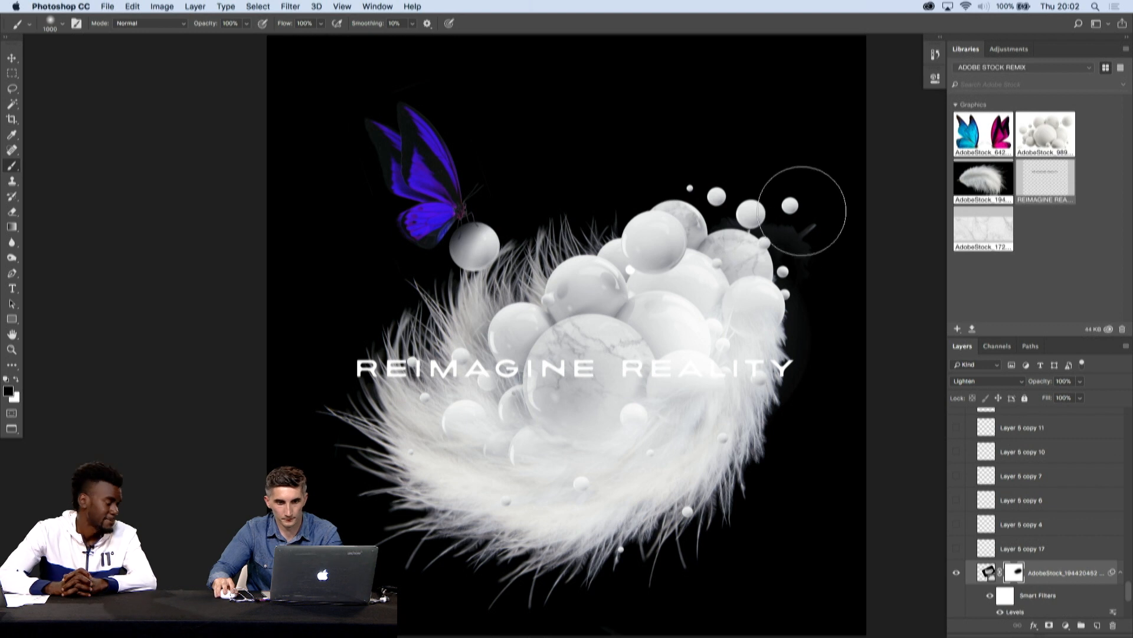
key("v")
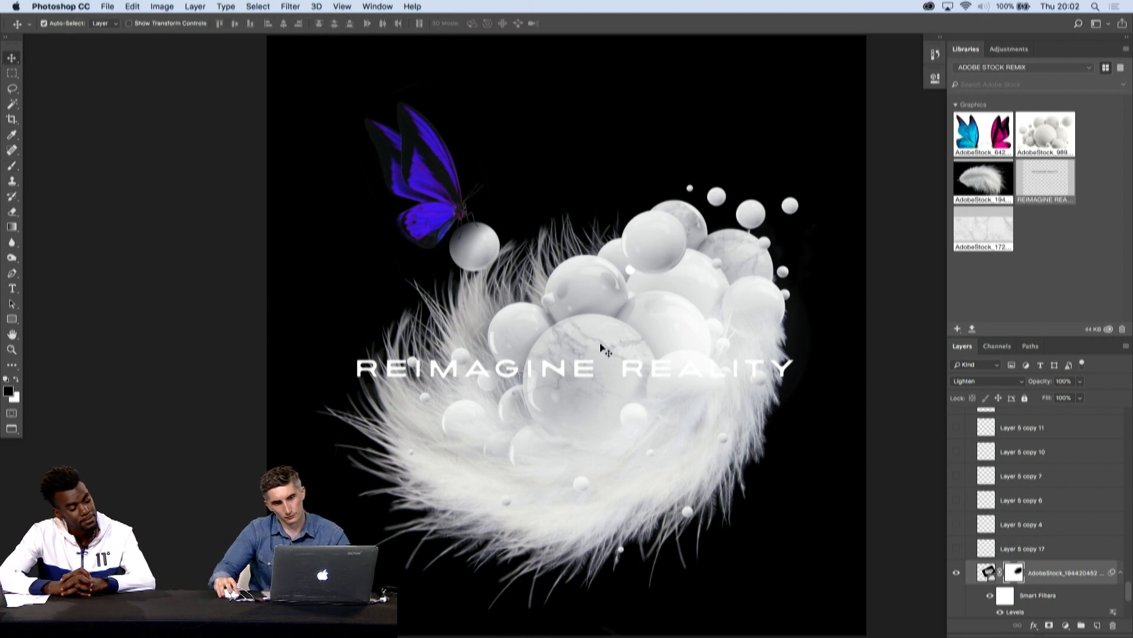
- Reposition the small balls around the upper-right marbled sphere and view the whole composite
left_click(633, 418)
left_click(582, 486)
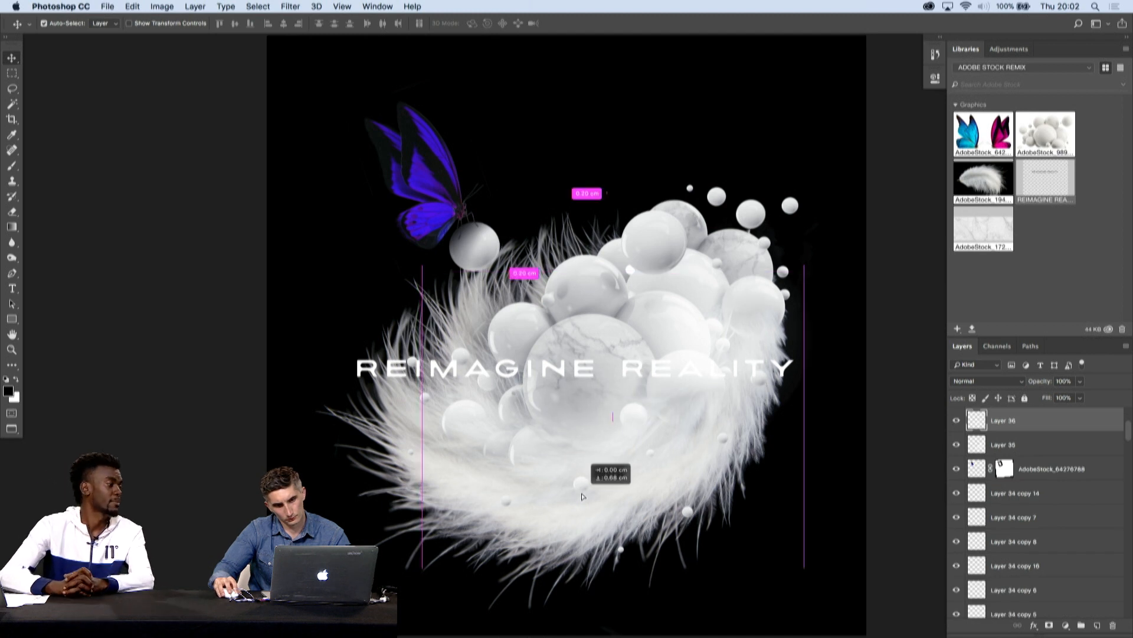
left_click_drag(688, 516, 684, 523)
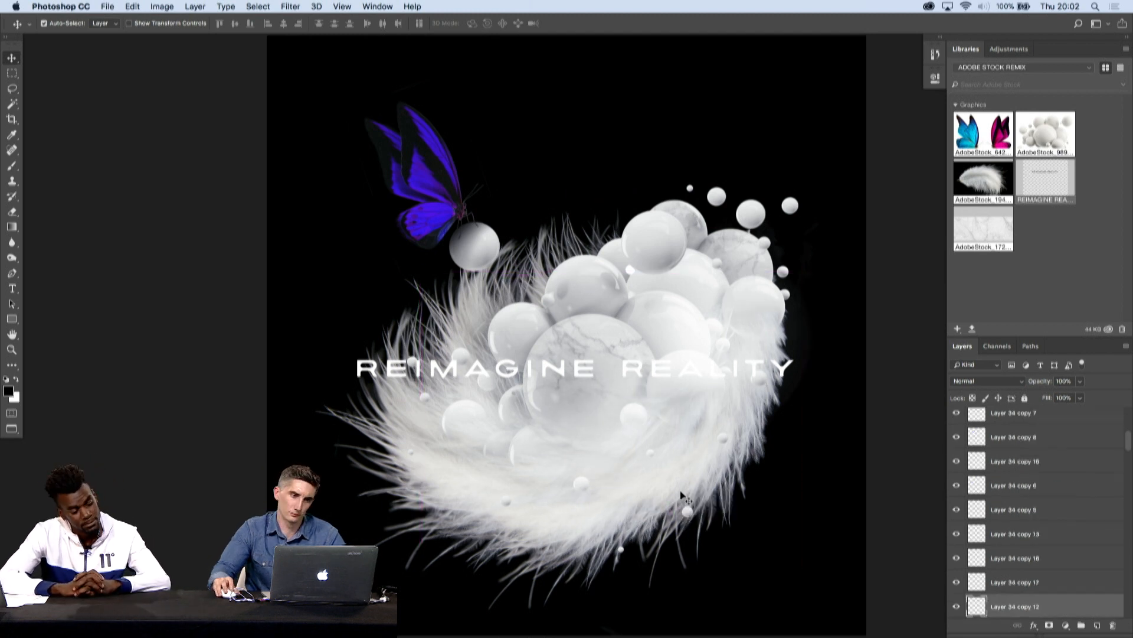
left_click_drag(790, 206, 758, 201)
left_click_drag(765, 244, 744, 234)
left_click(884, 275)
left_click(680, 303, "alt")
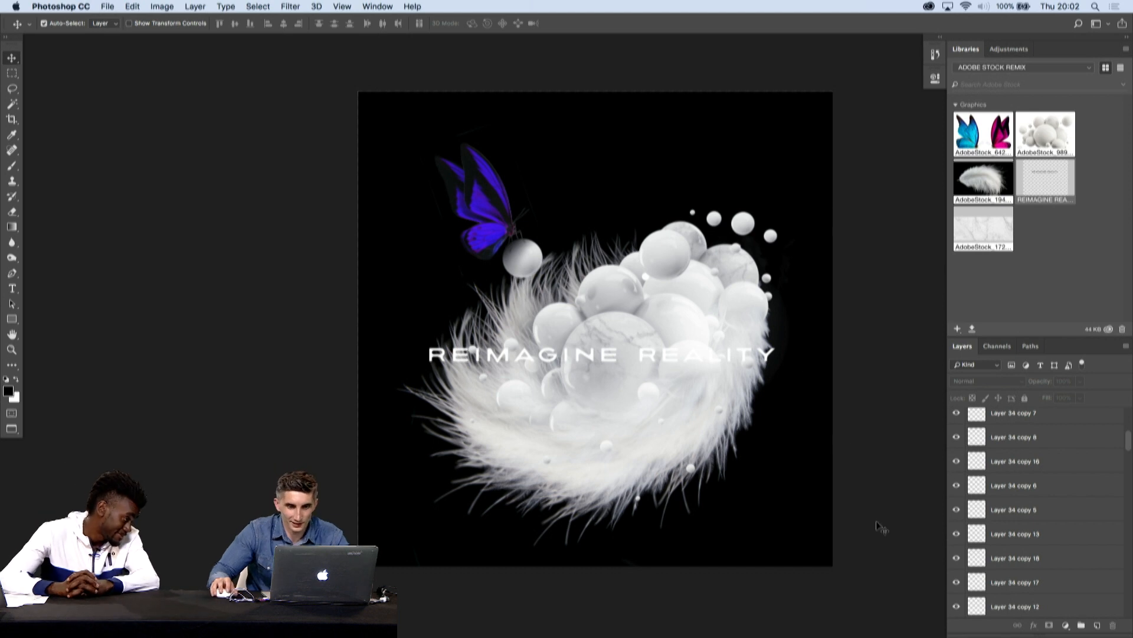
- Shift the REIMAGINE REALITY lettering slightly lower over the spheres
scroll(1044, 533, "down", 10)
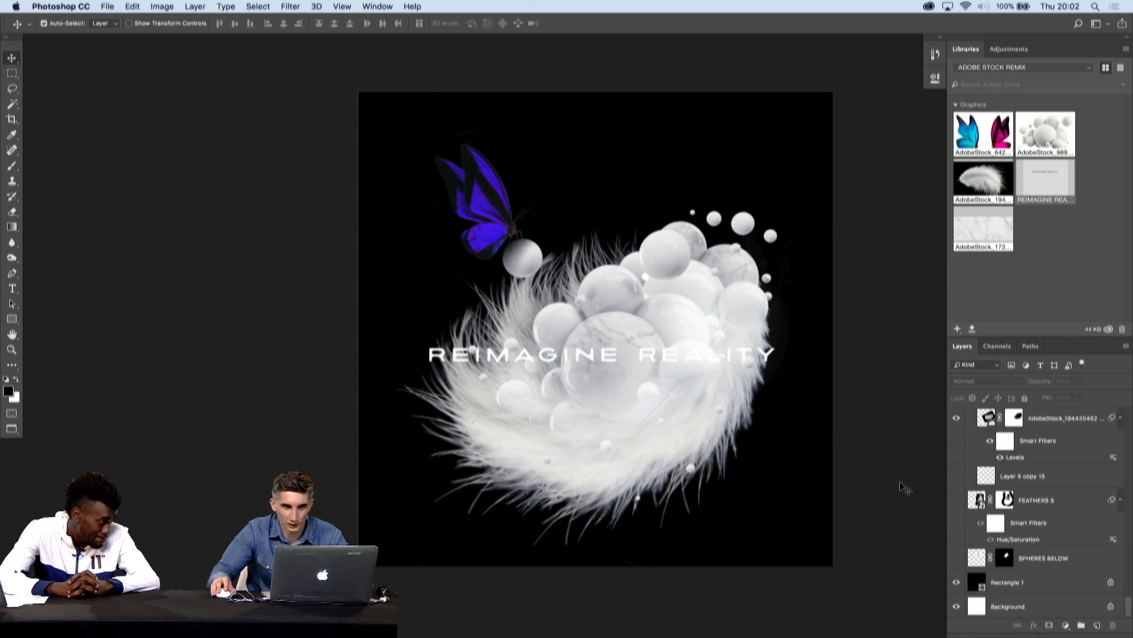
left_click(767, 358)
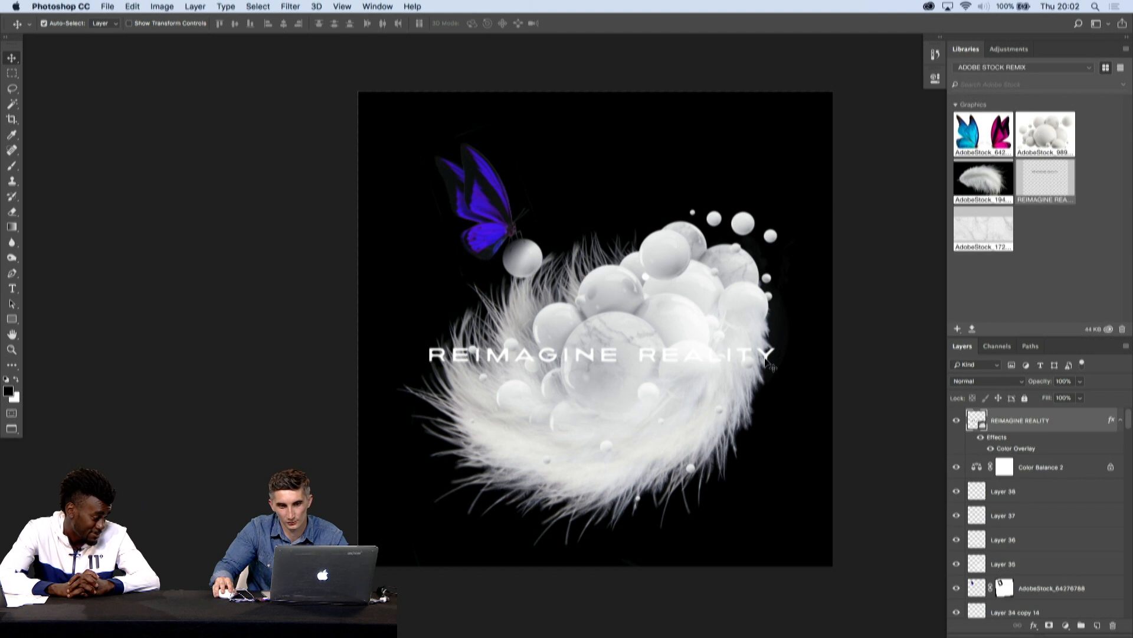
left_click_drag(766, 358, 765, 365)
- Test-move the layers over the right-hand sphere, undo those moves, and lock Layer 35
left_click(757, 311)
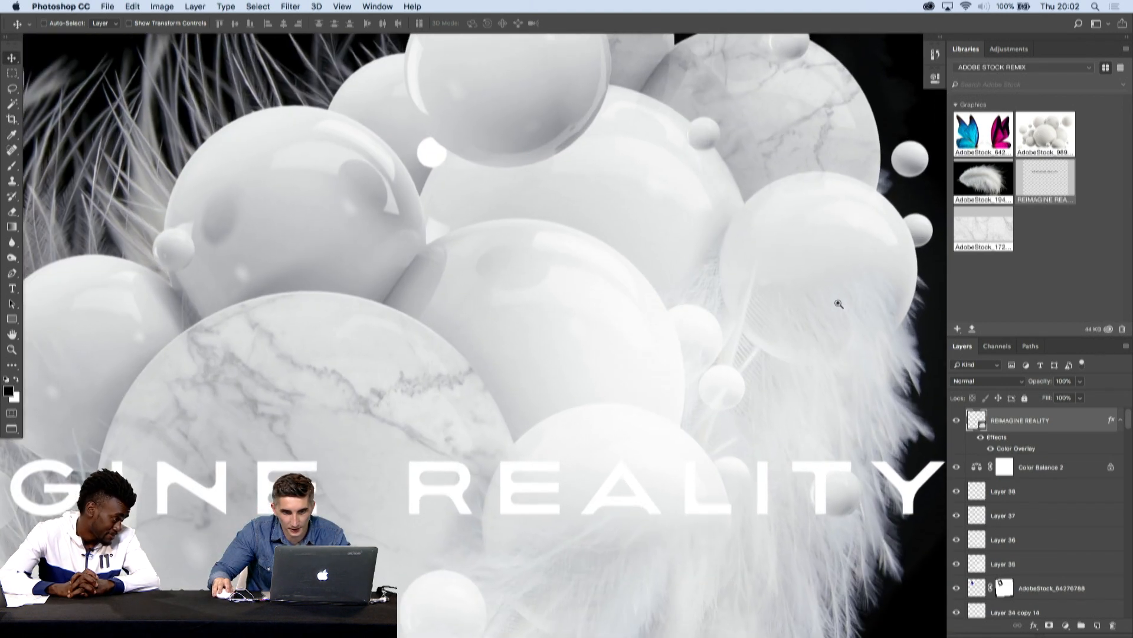
left_click(745, 316)
left_click_drag(745, 316, 745, 330)
key("super+z")
left_click_drag(701, 283, 703, 300)
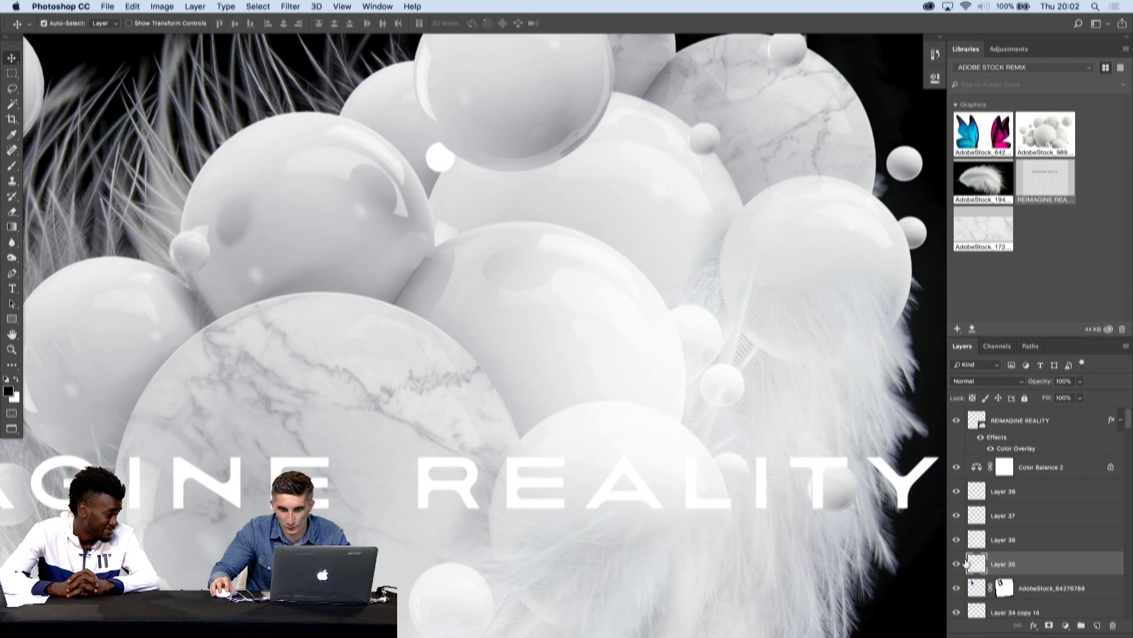
left_click_drag(770, 316, 712, 306)
key("super+z")
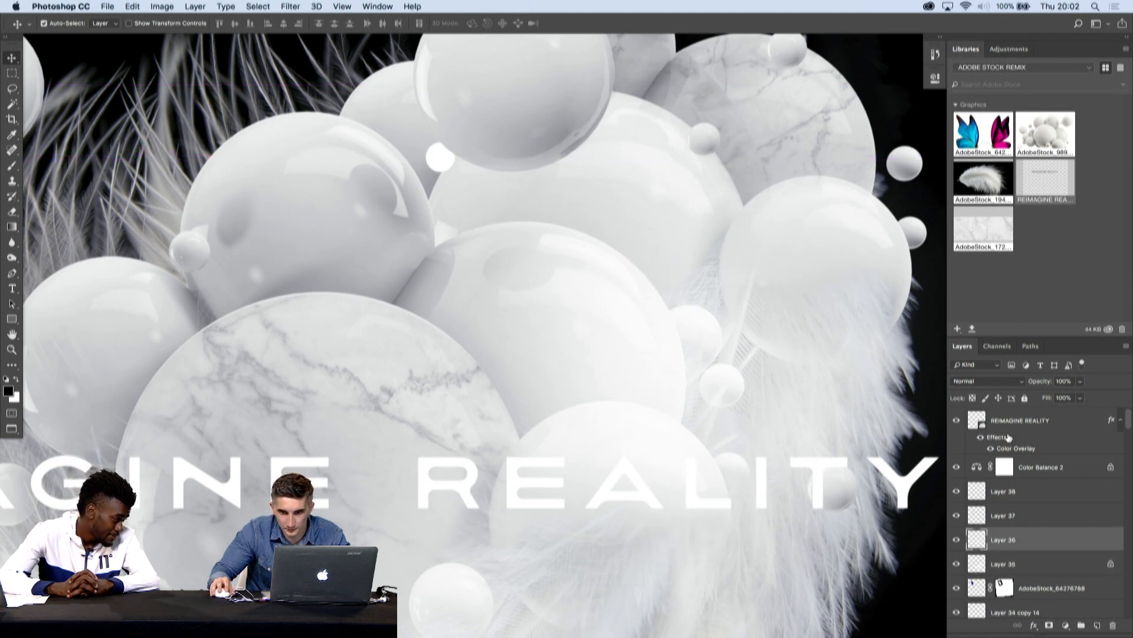
- Look through the layer stack for the feathers covering the right-hand sphere, toggling the bottom feather layer's visibility
scroll(1001, 531, "down", 5)
scroll(971, 534, "up", 5)
scroll(971, 535, "up", 5)
scroll(992, 493, "down", 15)
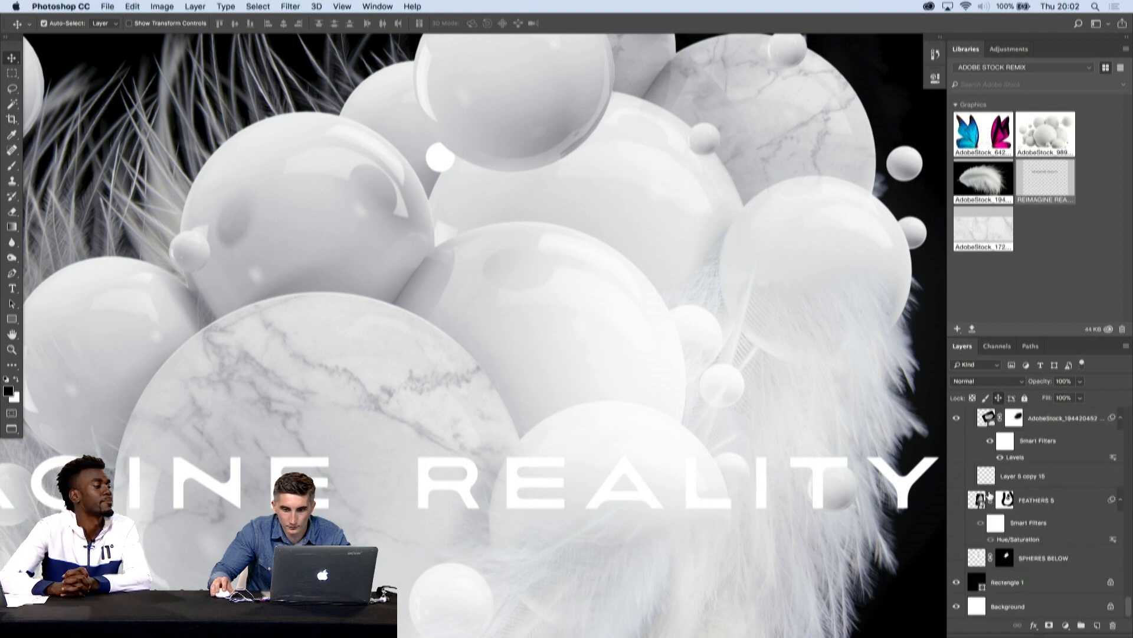
scroll(982, 490, "up", 1)
left_click(957, 419)
left_click(957, 419)
scroll(1001, 430, "up", 5)
scroll(1000, 430, "up", 4)
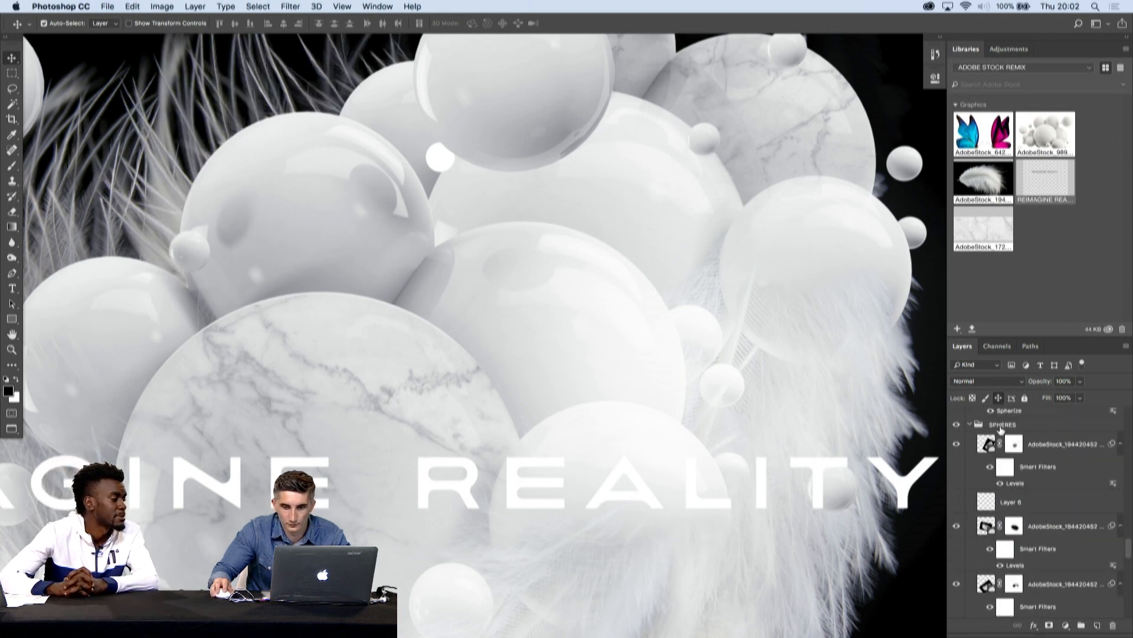
- Toggle the next two feather layers in the SPHERES group and select the lower one's layer mask with the Brush tool
left_click(957, 526)
left_click(957, 526)
left_click(956, 584)
left_click(957, 584)
left_click(1015, 585)
key("b")
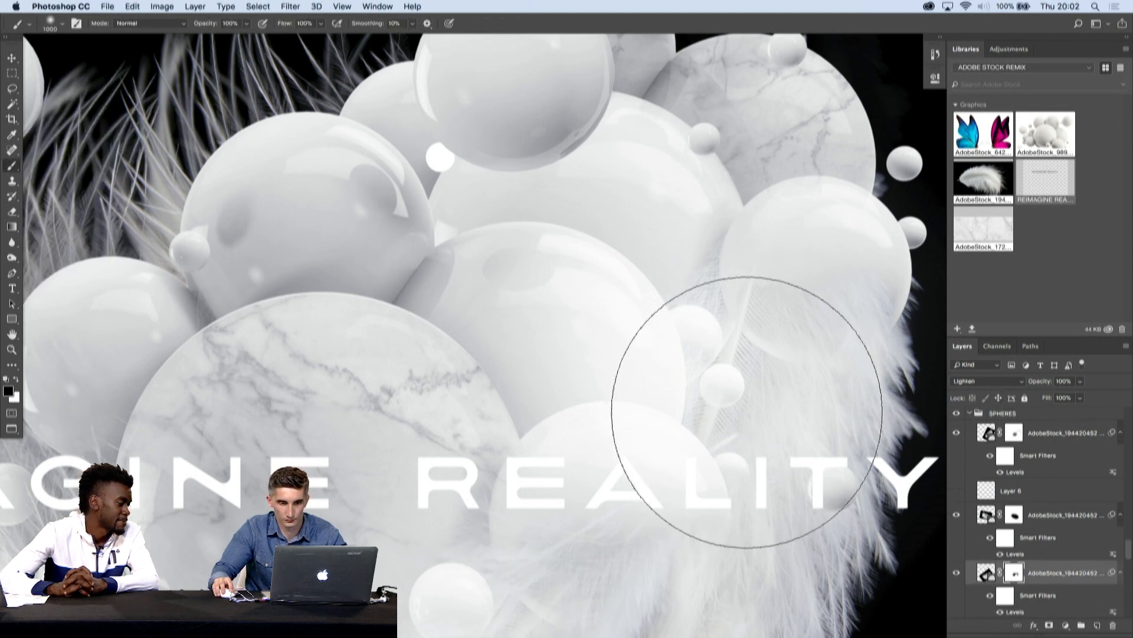
- Examine the whole composition with and without the interface and look through the feather layers in the SPHERES group
key("super+0")
key("c")
key("Tab")
key("v")
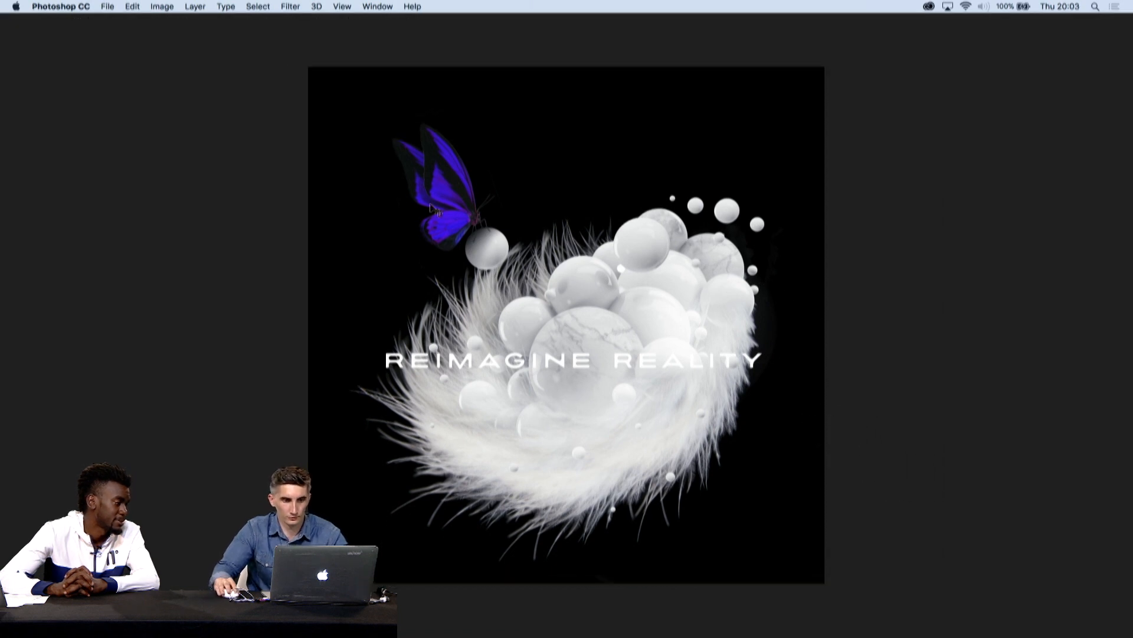
key("Tab")
scroll(1031, 534, "down", 5)
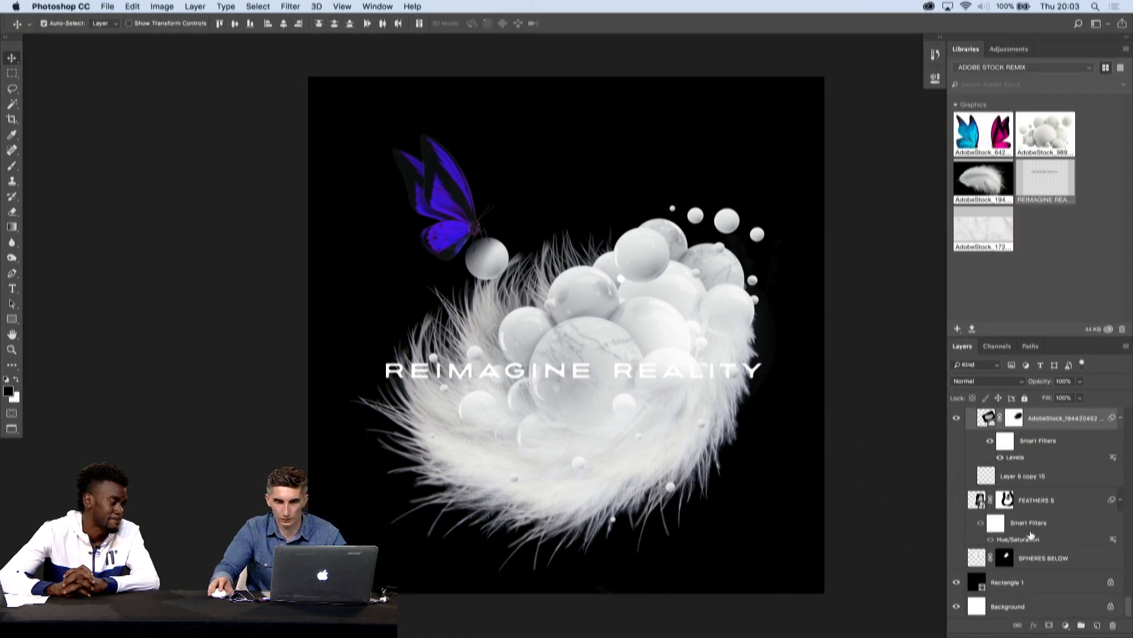
scroll(1031, 534, "up", 10)
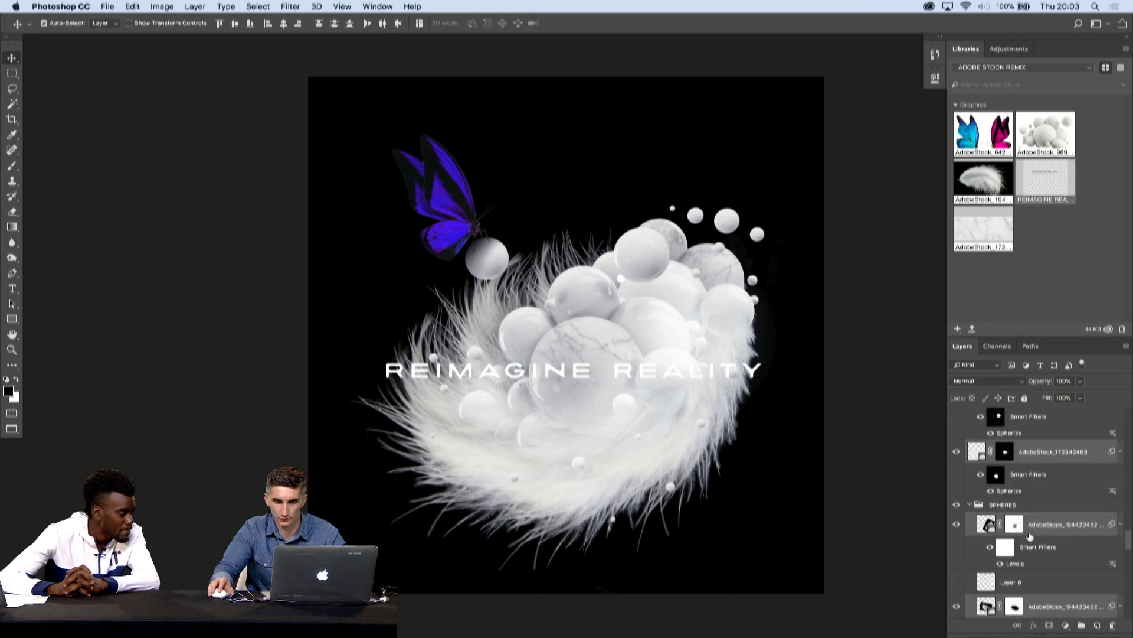
key("Tab")
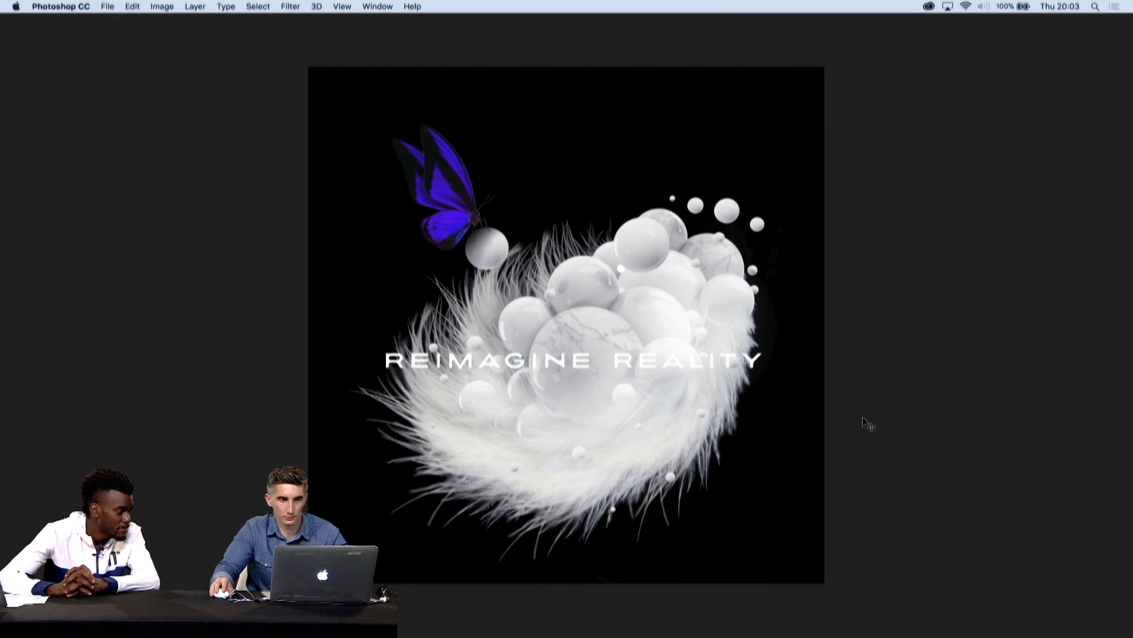
key("Tab")
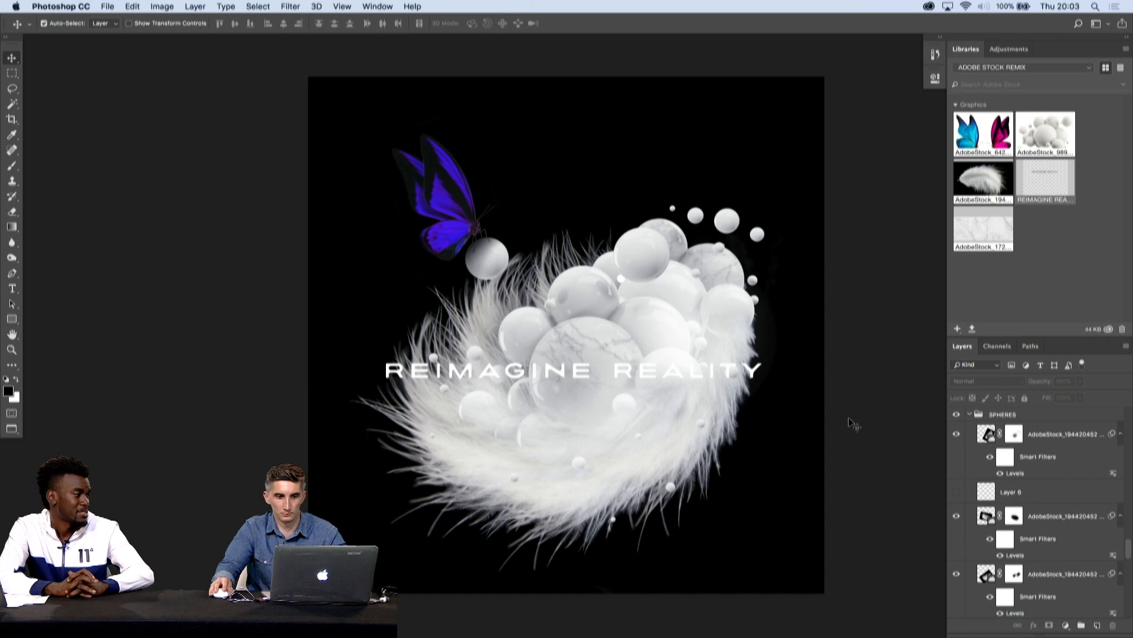
key("Tab")
key("Tab")
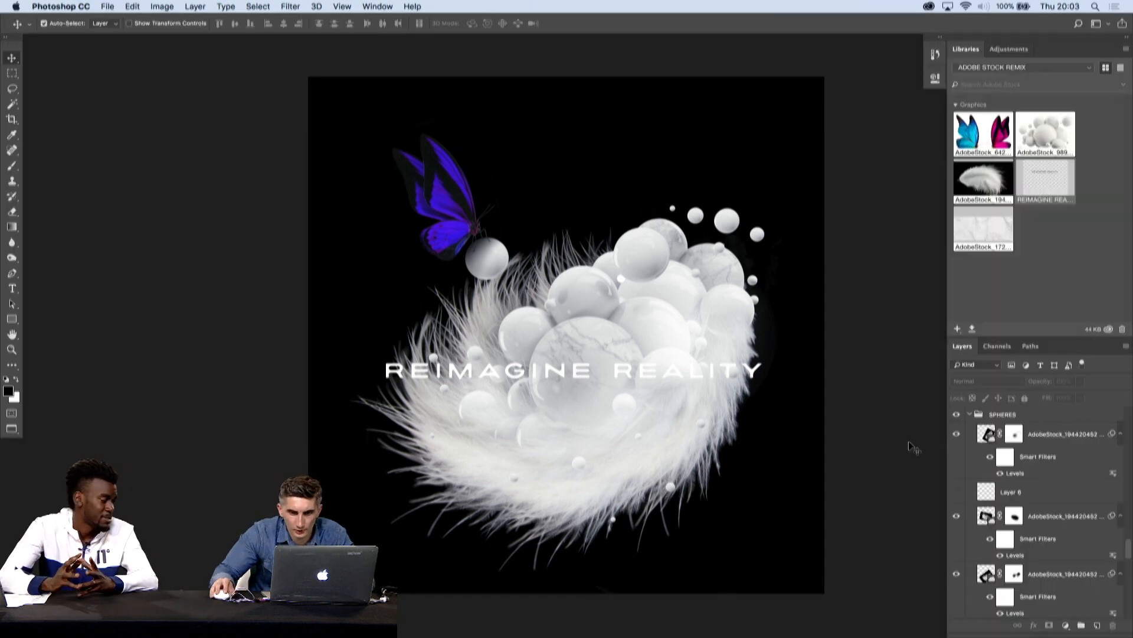
- Add a new Soft Light layer above the lettering and brighten the butterfly's wings with a soft white brush at 24% opacity
left_click(1089, 625)
key("b")
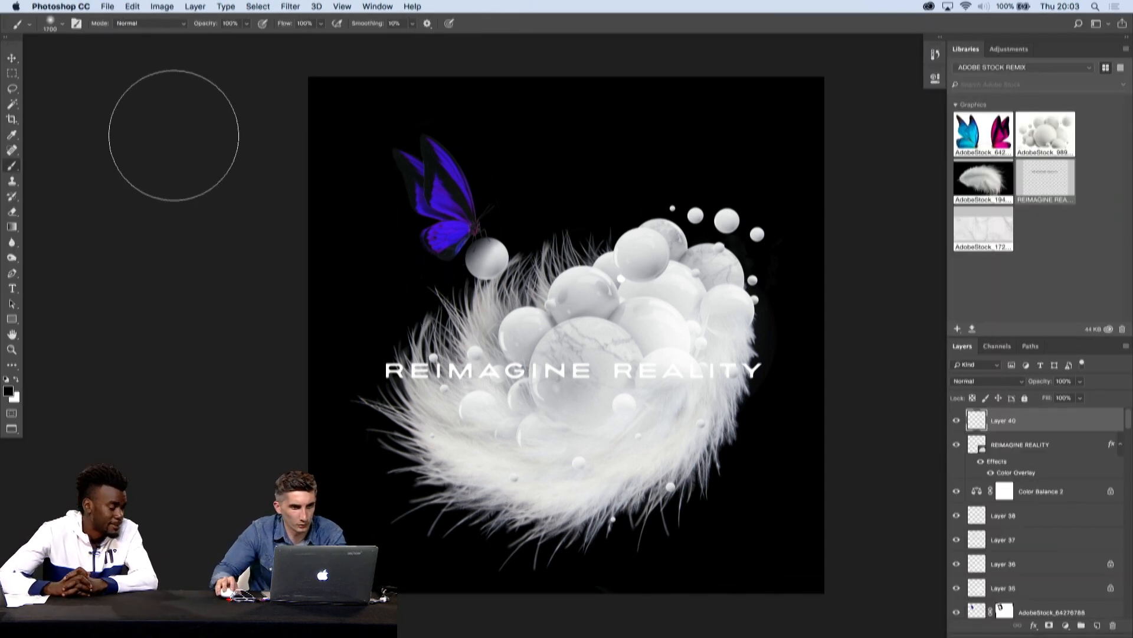
left_click(987, 381)
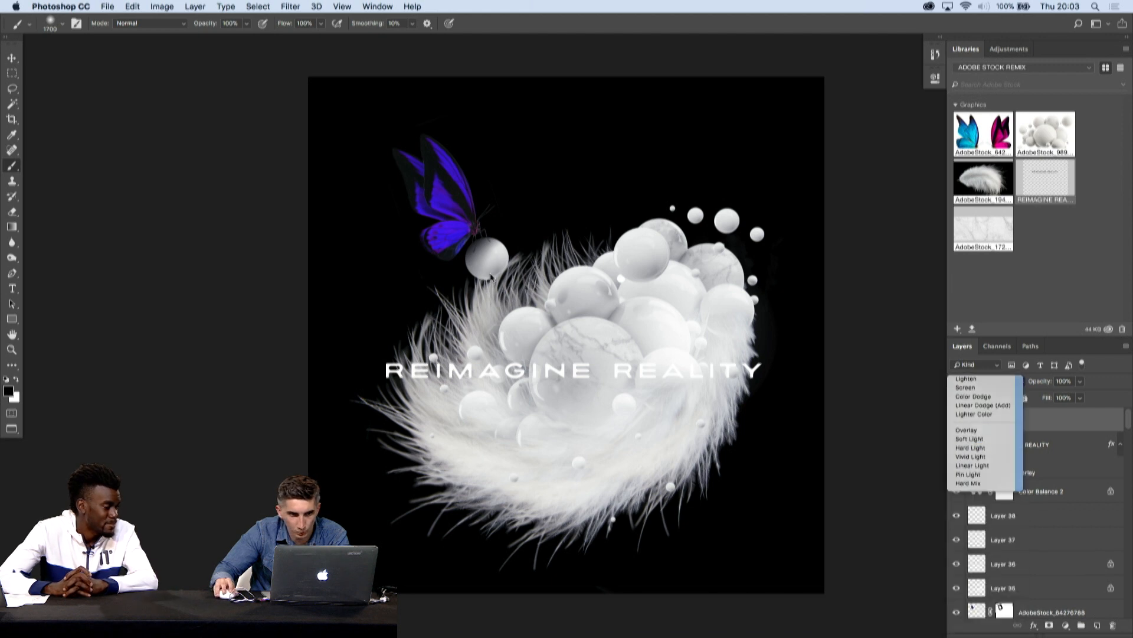
key("x")
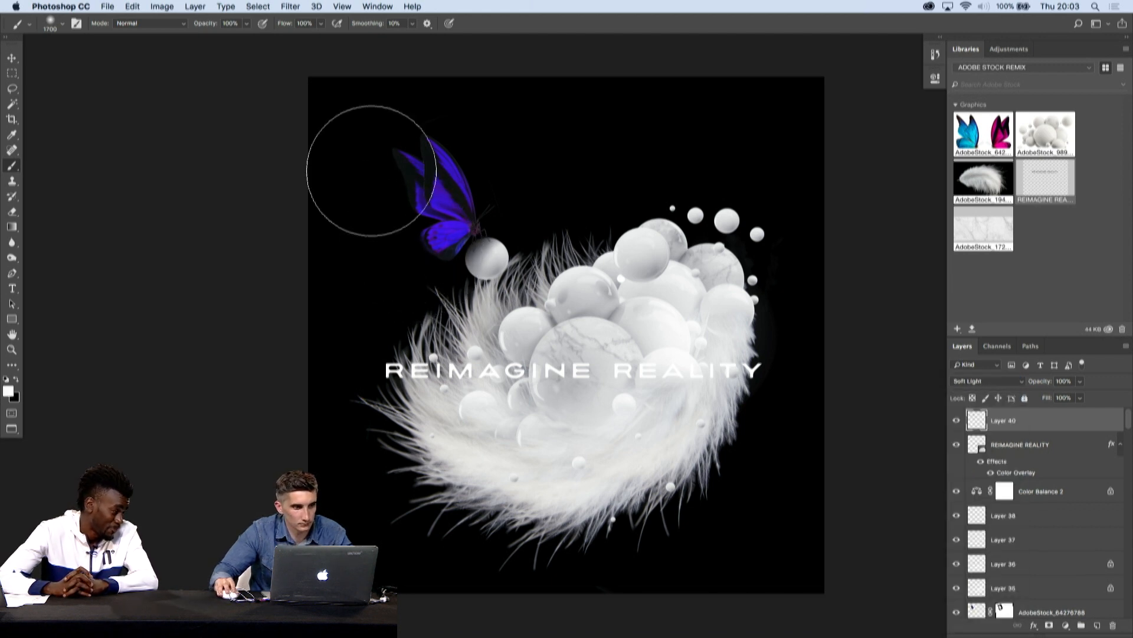
key("2")
key("4")
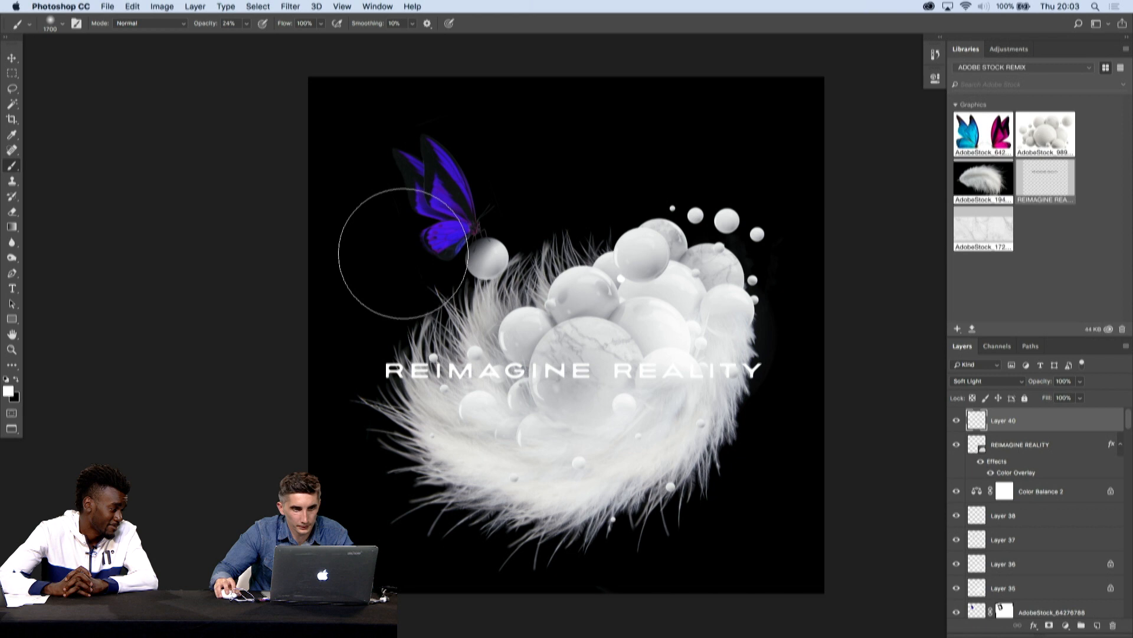
left_click_drag(418, 258, 394, 195)
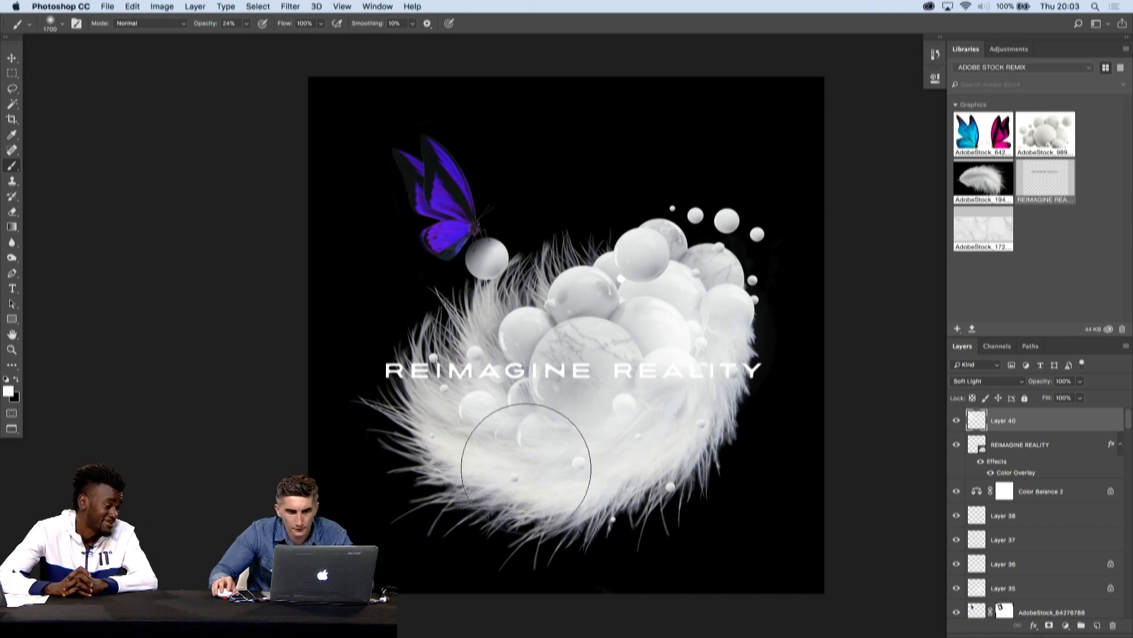
- Place a copy of a small plain white sphere on the lower feathers beneath the large marbled sphere, adjusting it with Free Transform
key("v")
left_click_drag(578, 465, 578, 480)
left_click_drag(668, 487, 664, 499)
left_click(730, 222)
key("super+j")
left_click_drag(731, 220, 544, 466)
key("super+t")
key("Return")
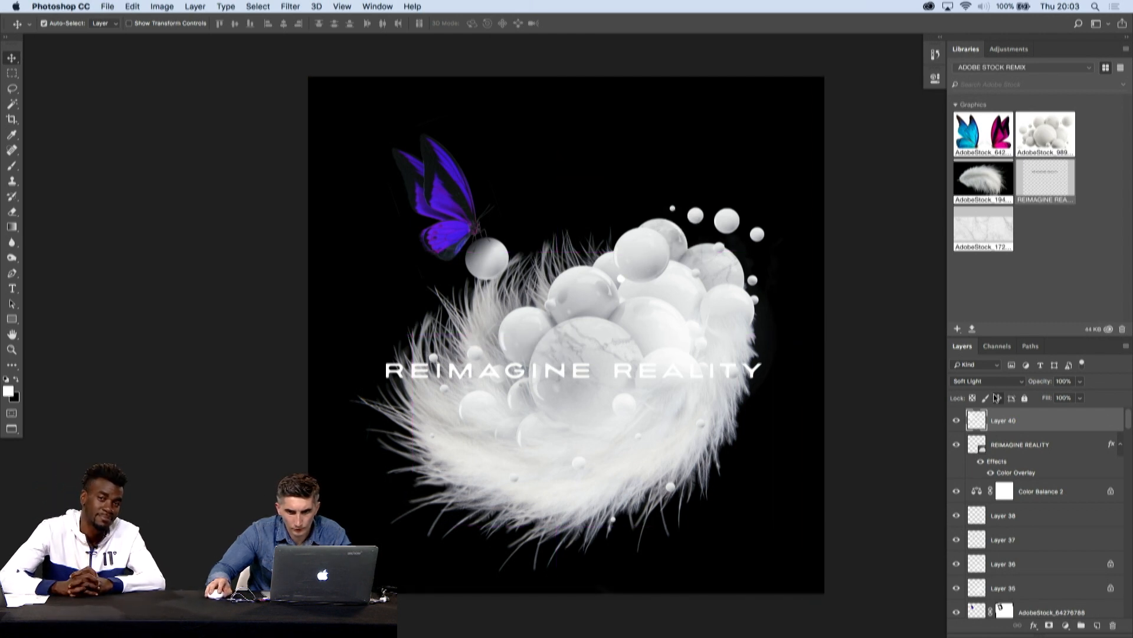
left_click(650, 251)
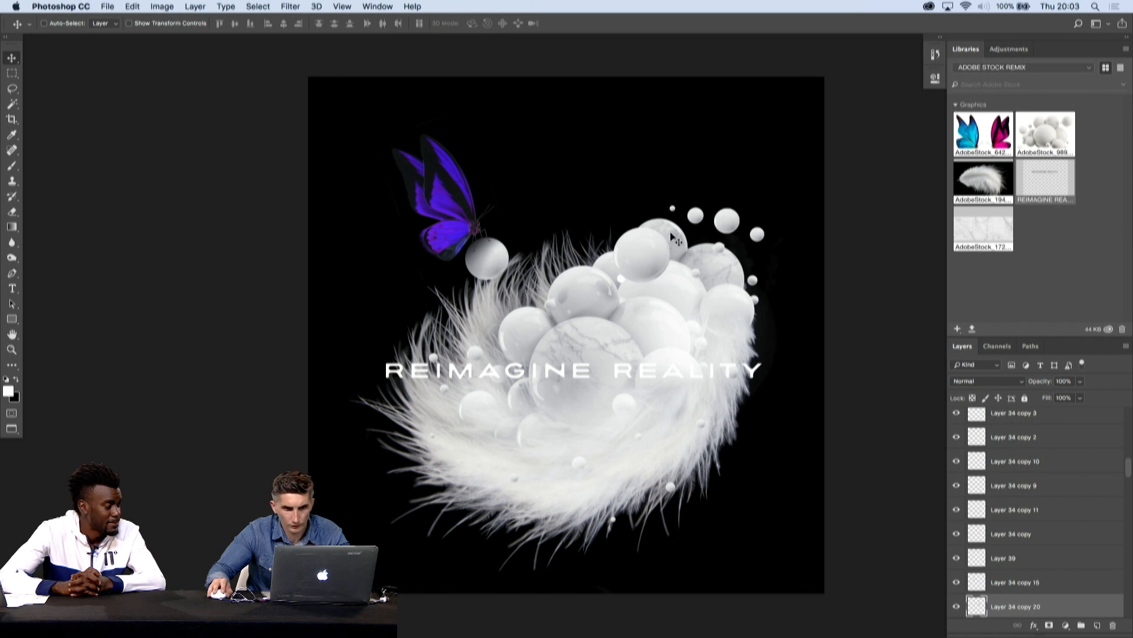
key("super+t")
left_click_drag(659, 227, 659, 238)
left_click_drag(655, 245, 534, 451)
key("Return")
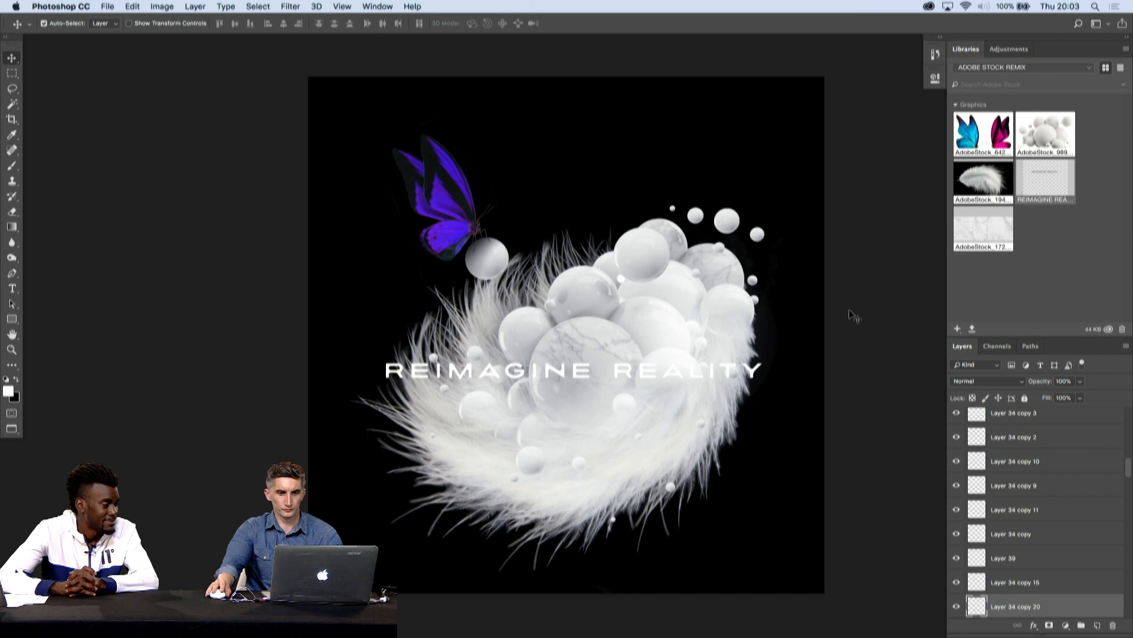
- Review the composition without the interface, then switch to the other composite with the light-blue butterfly and examine it enlarged in full screen
key("Tab")
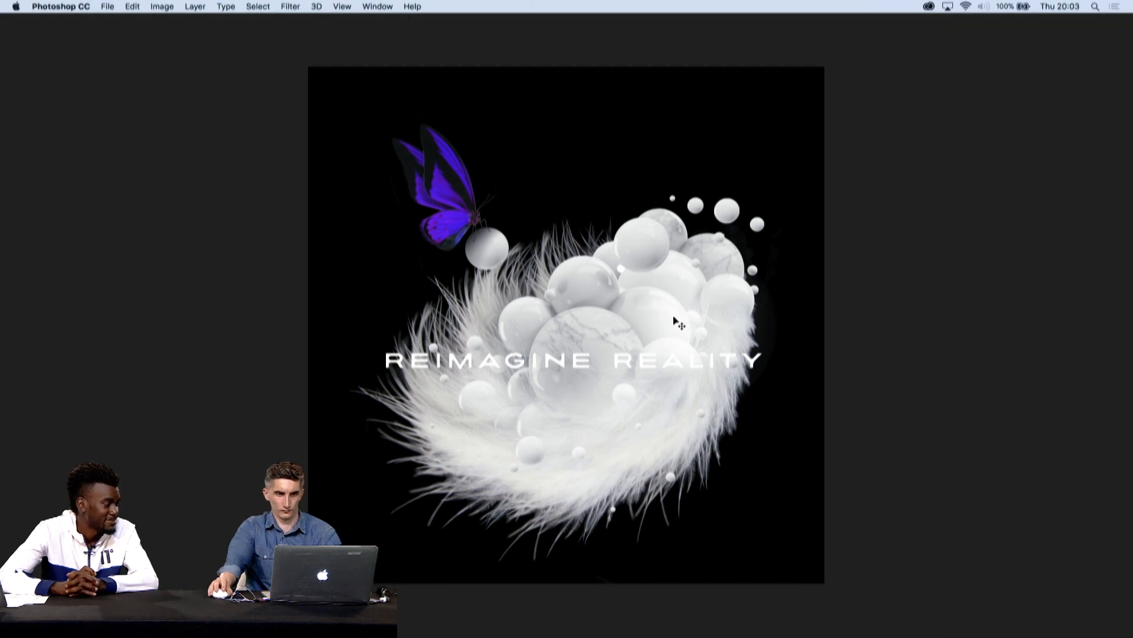
key("Tab")
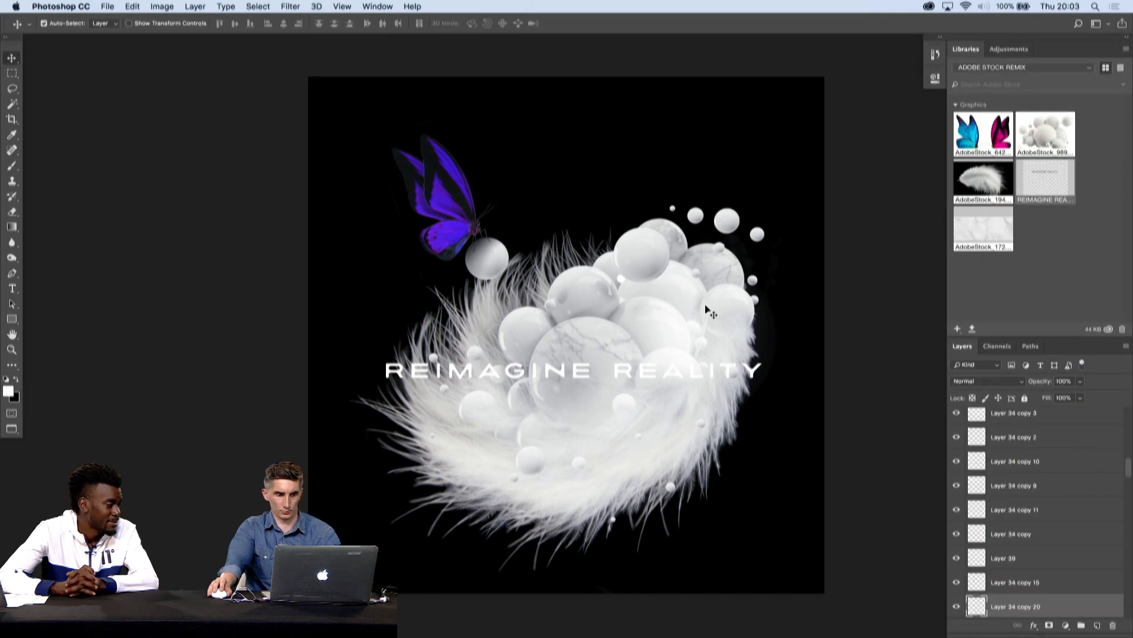
key("super+grave")
key("f")
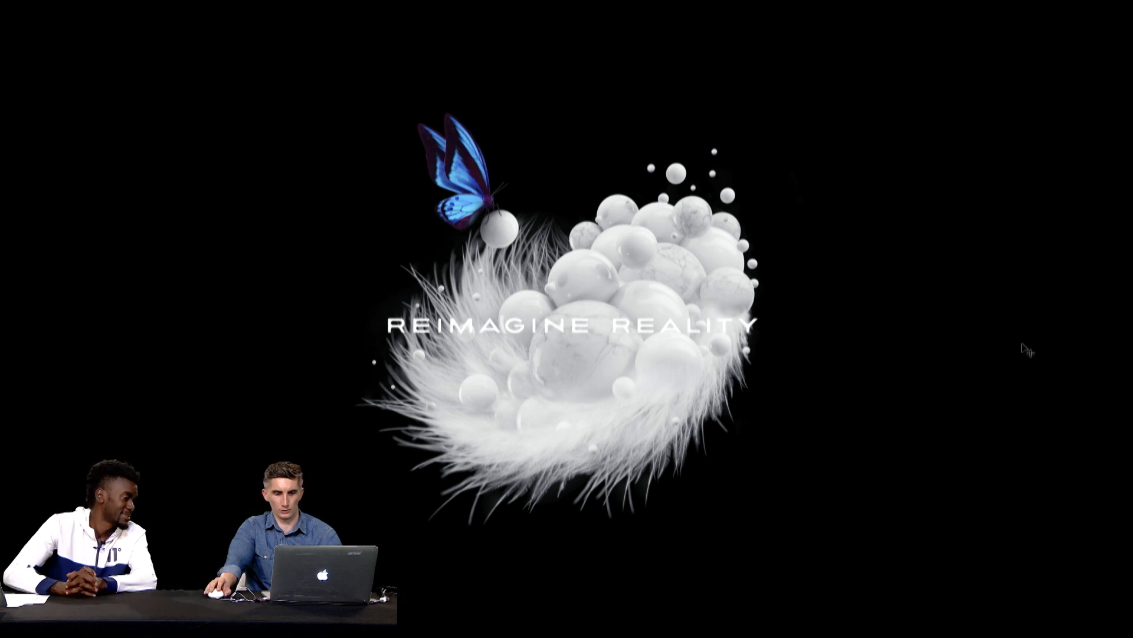
key("super+plus")
left_click_drag(1019, 301, 1016, 317)
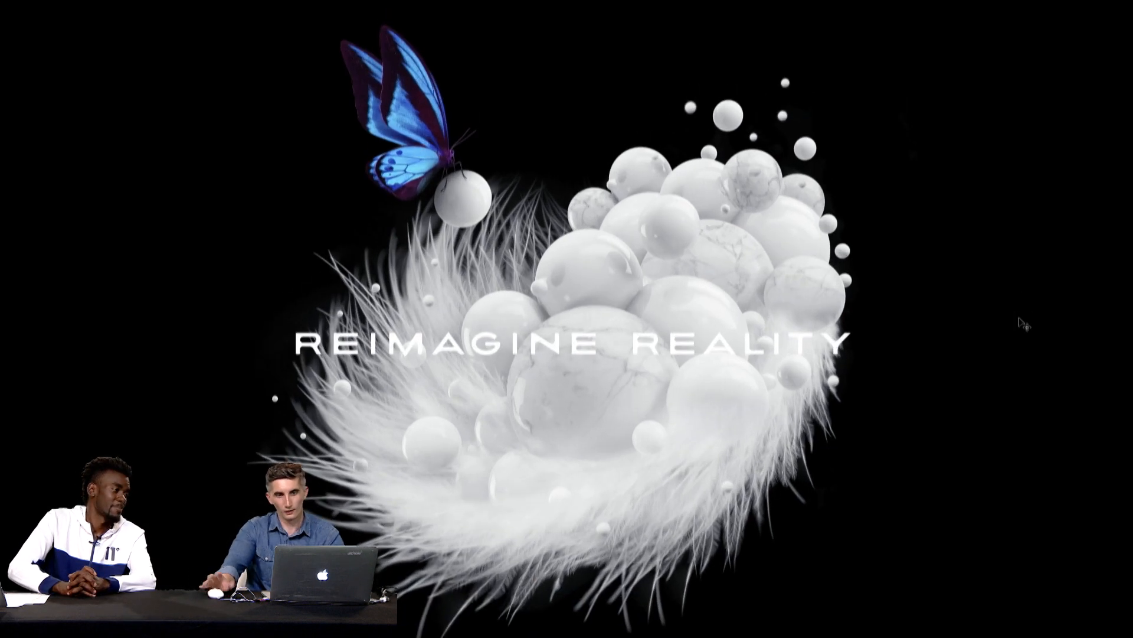
left_click_drag(937, 307, 939, 296)
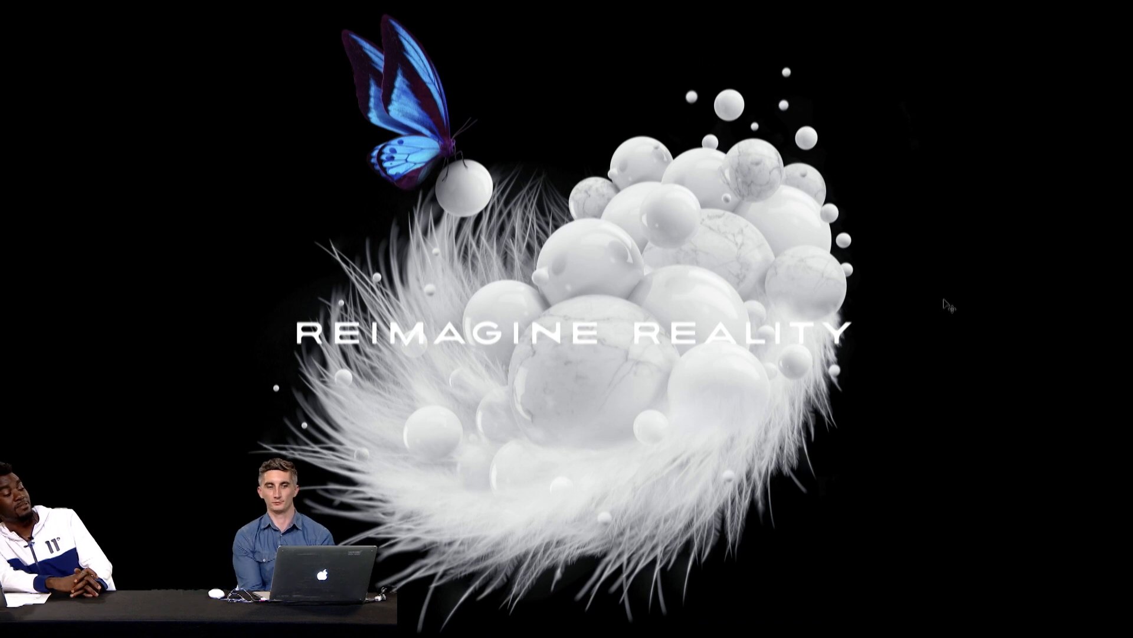